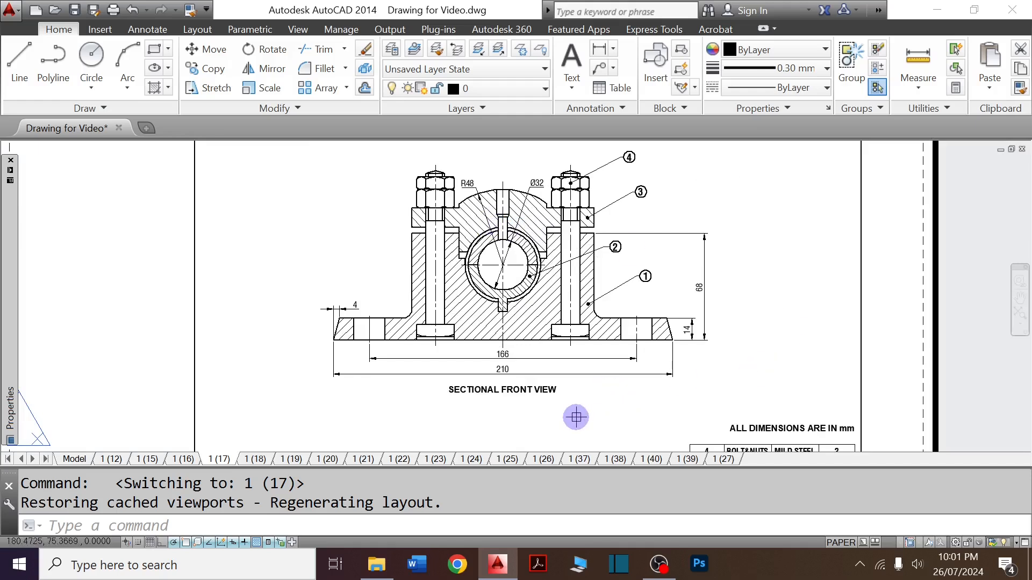
# Examine the plummer block detail drawings on layout 1 (16), especially the body's front view and its dimensions.
pyautogui.hotkey('ctrl', 'pageup')
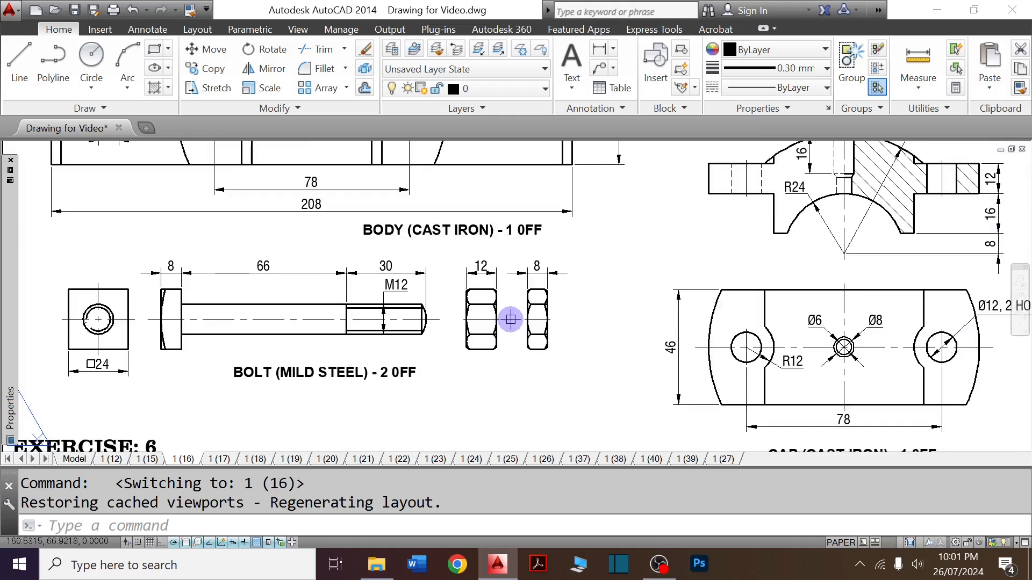
pyautogui.scroll(-2, 510, 320)
pyautogui.scroll(-2, 465, 215)
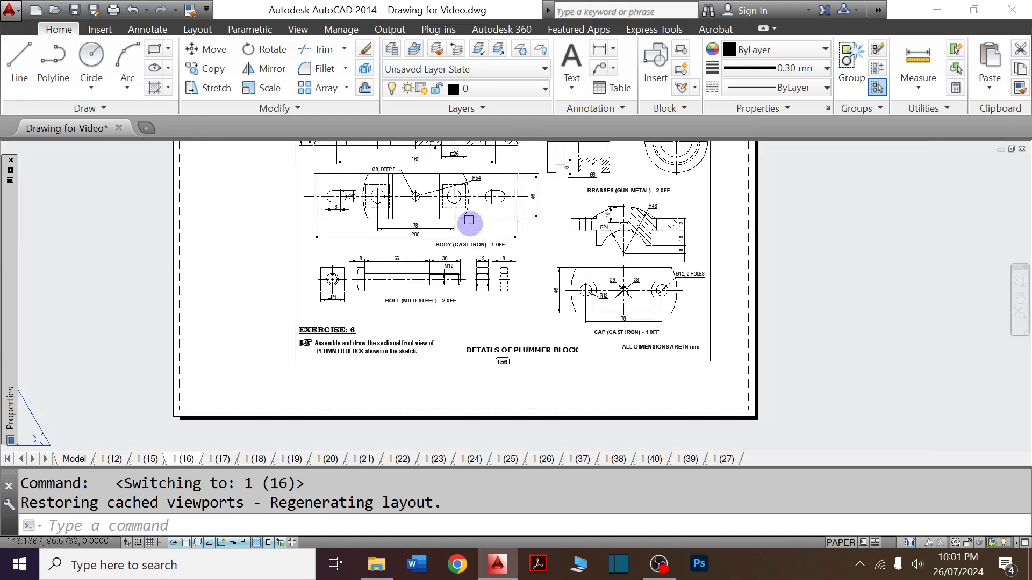
pyautogui.press('Return')
pyautogui.write('e')
pyautogui.press('Return')
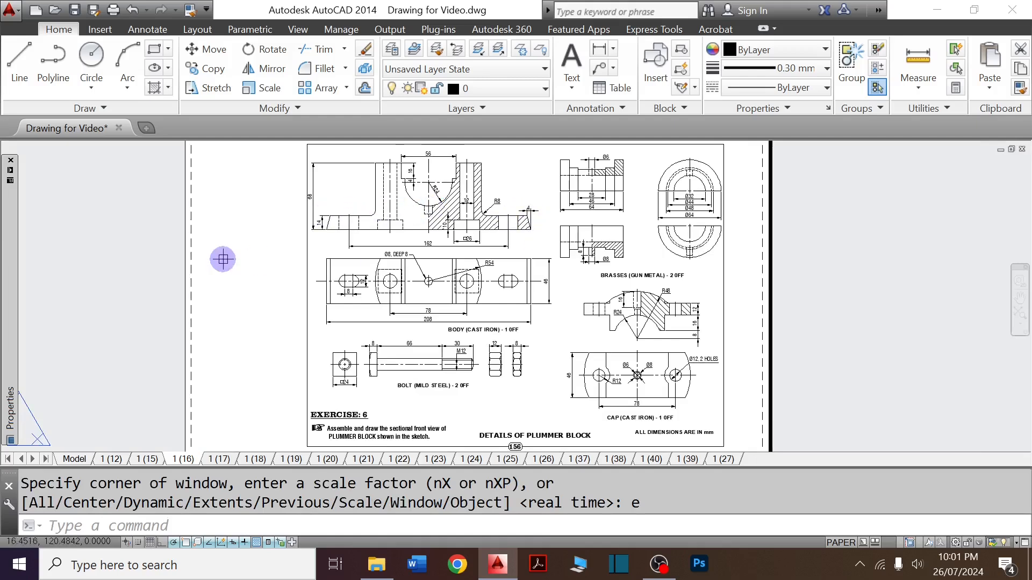
pyautogui.scroll(2, 335, 220)
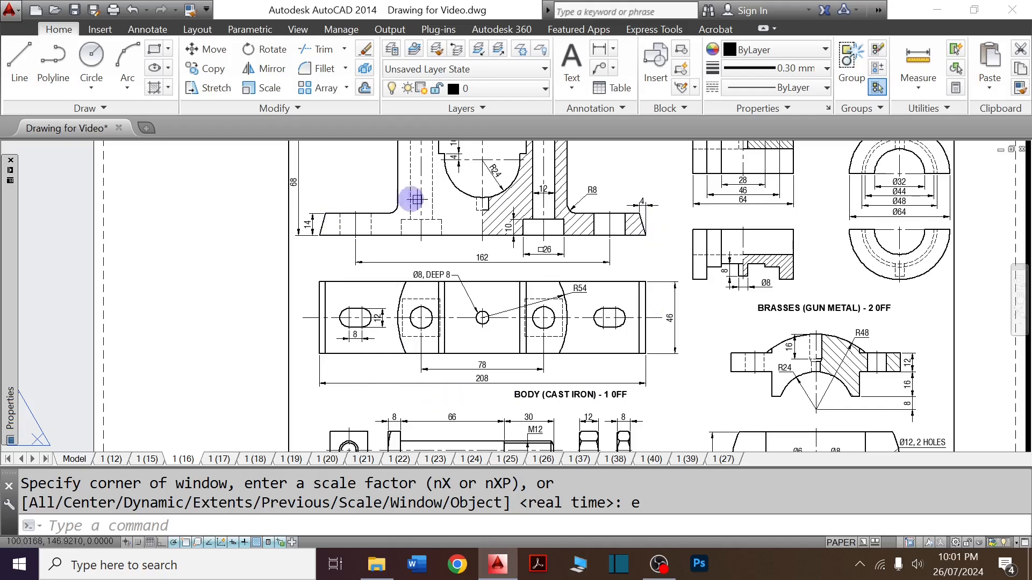
pyautogui.scroll(-3, 445, 298)
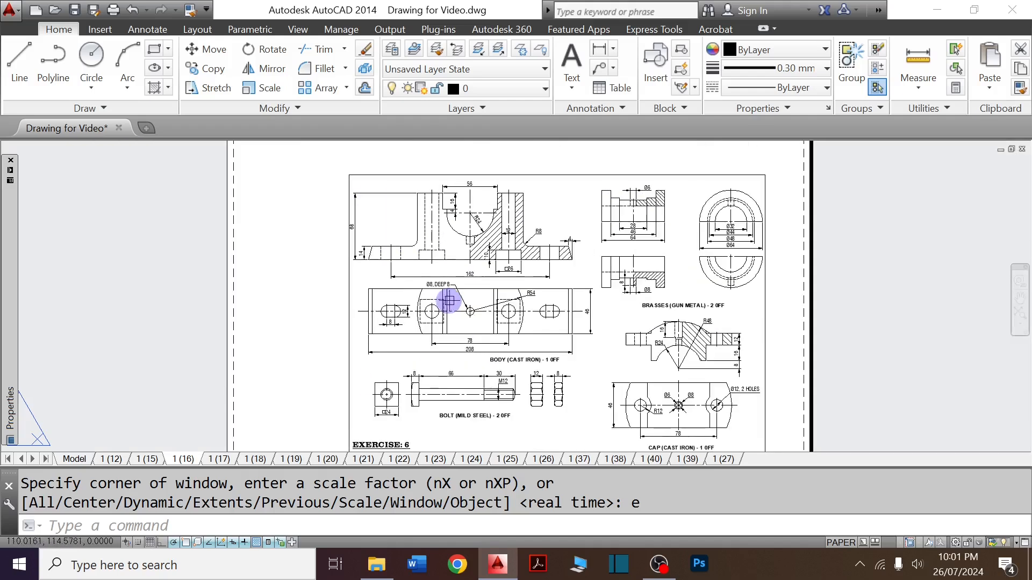
pyautogui.scroll(5, 418, 194)
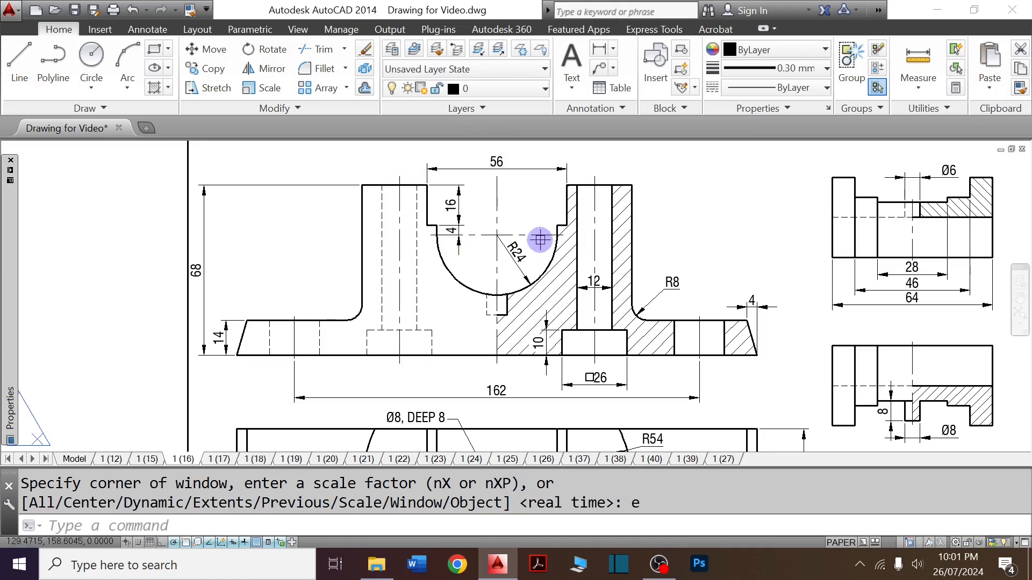
# Create a new drawing from scratch with metric settings and switch to its Layout1.
pyautogui.hotkey('ctrl', 'n')
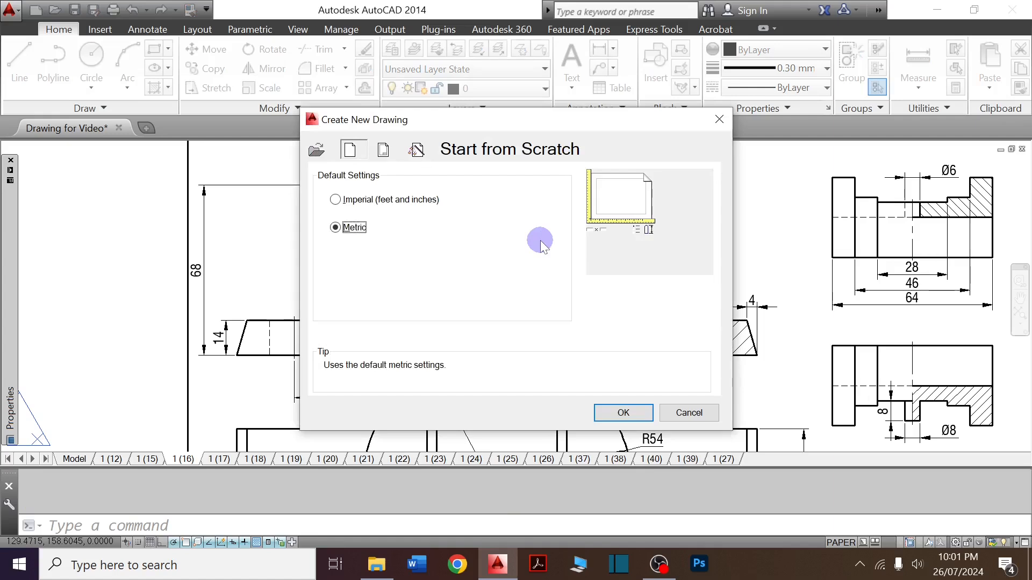
pyautogui.press('Return')
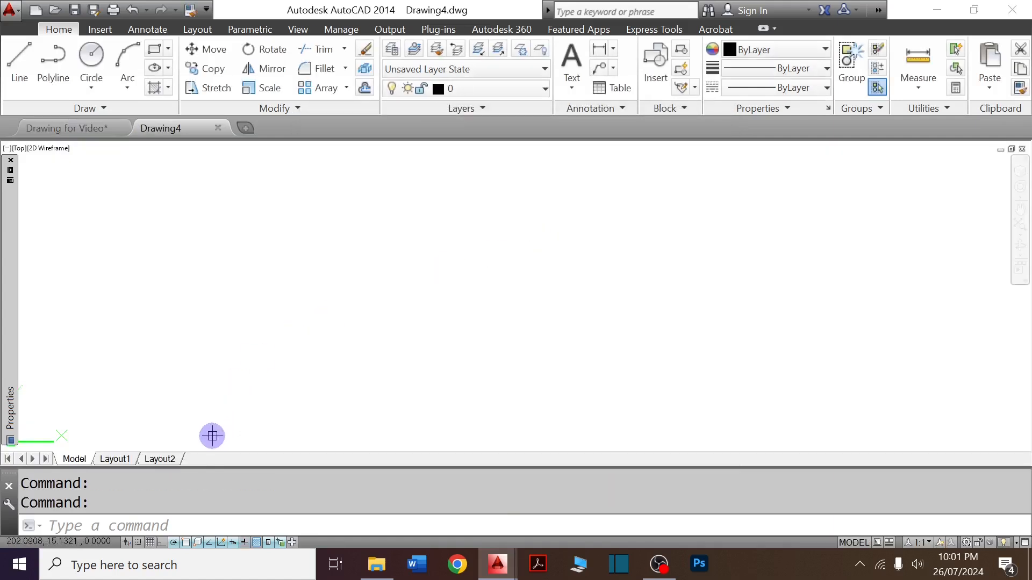
pyautogui.click(125, 459)
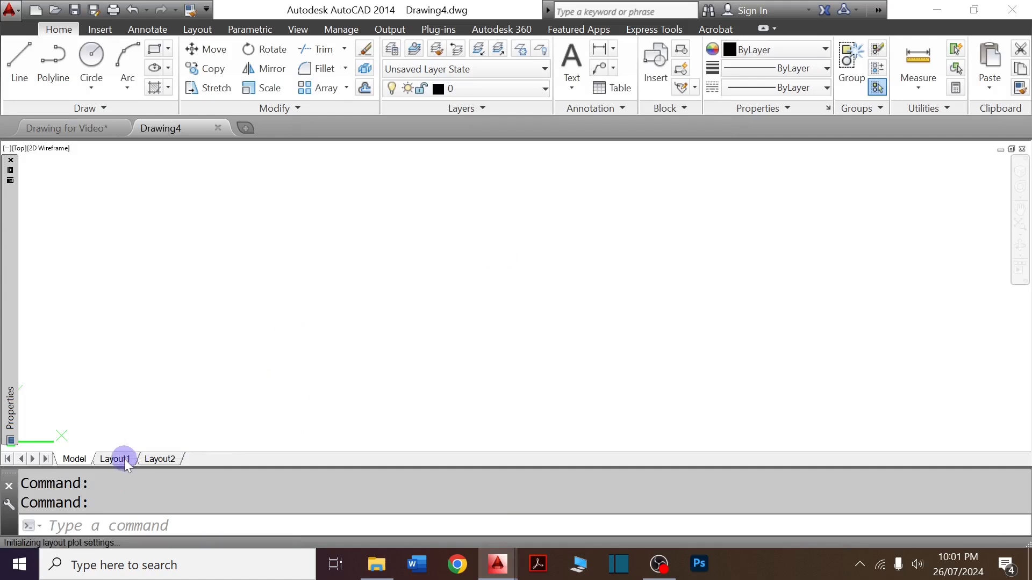
# Delete the default viewport from the Layout1 sheet.
pyautogui.click(734, 379)
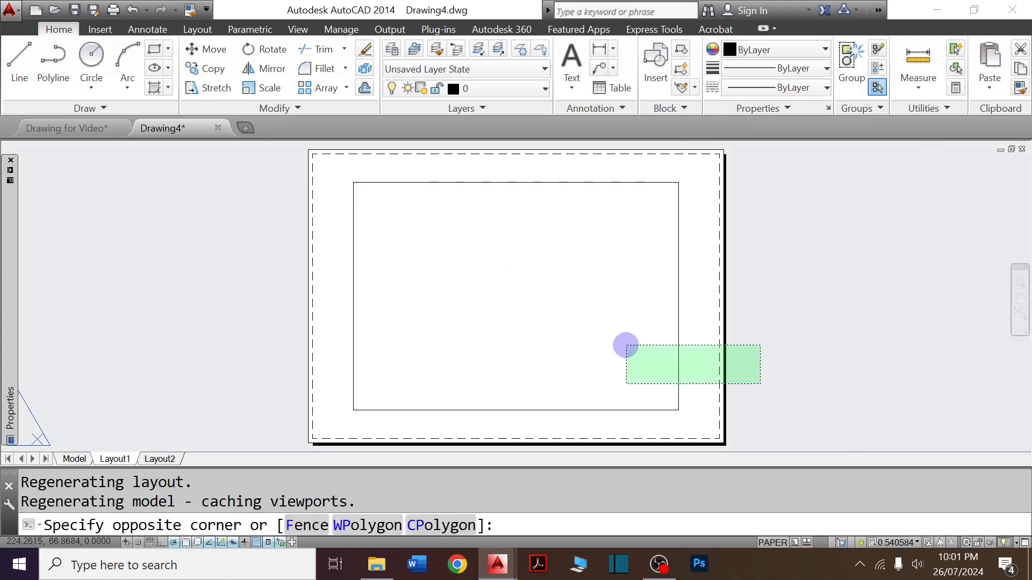
pyautogui.click(622, 345)
pyautogui.press('Delete')
# Modify the Layout1 page setup to use the DWG To PDF.pc3 plotter.
pyautogui.rightClick(125, 459)
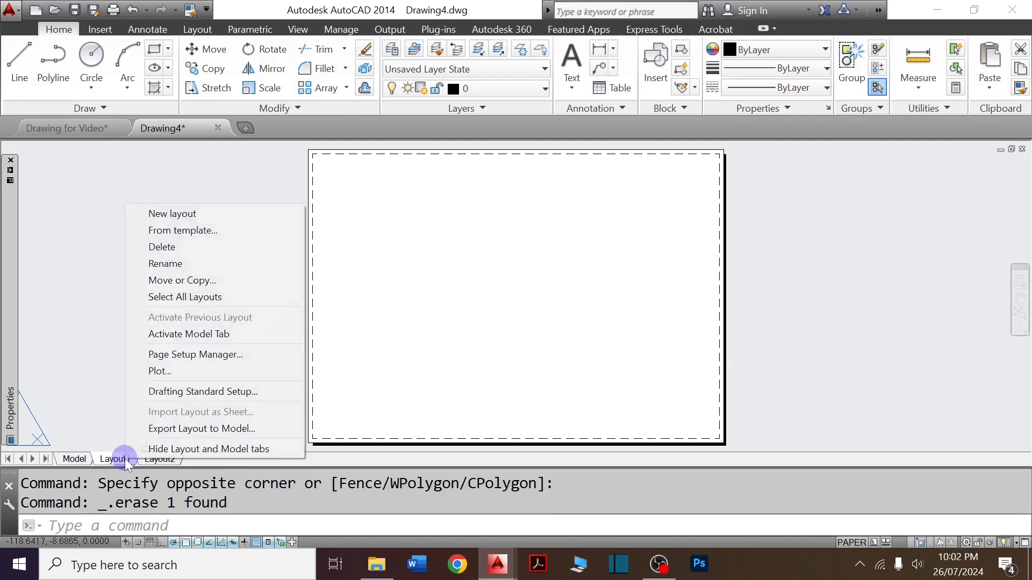
pyautogui.click(238, 354)
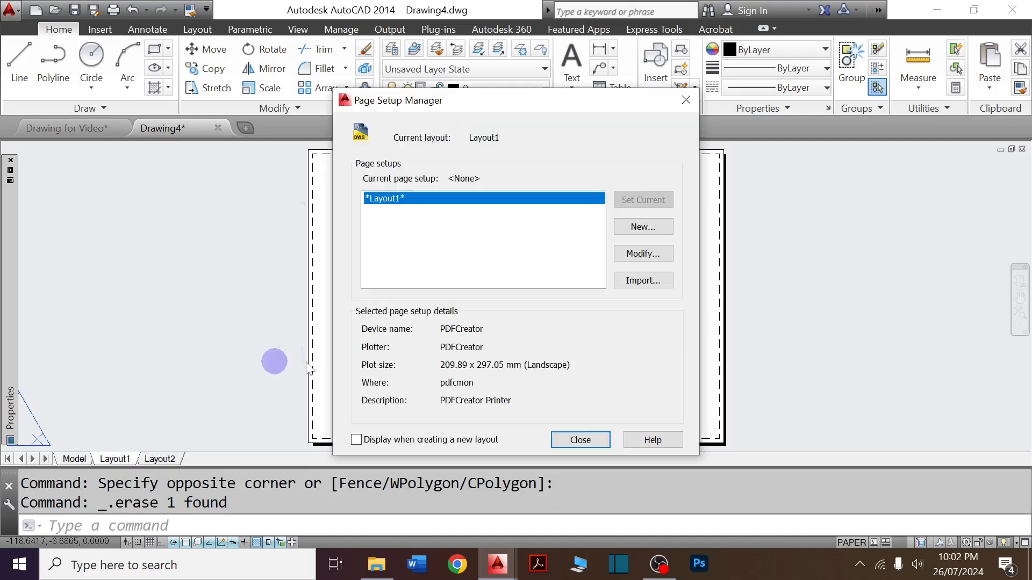
pyautogui.click(660, 256)
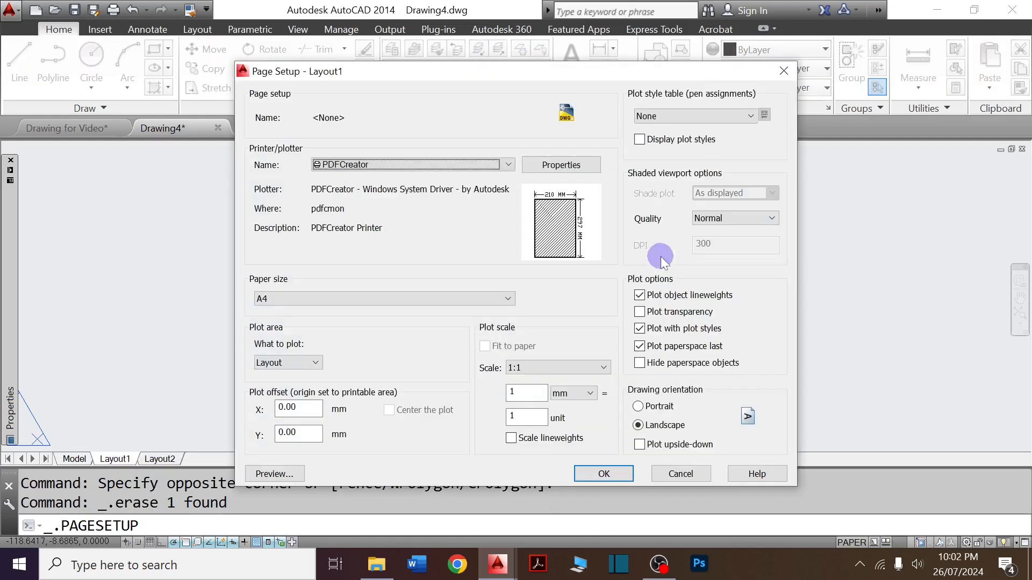
pyautogui.click(463, 164)
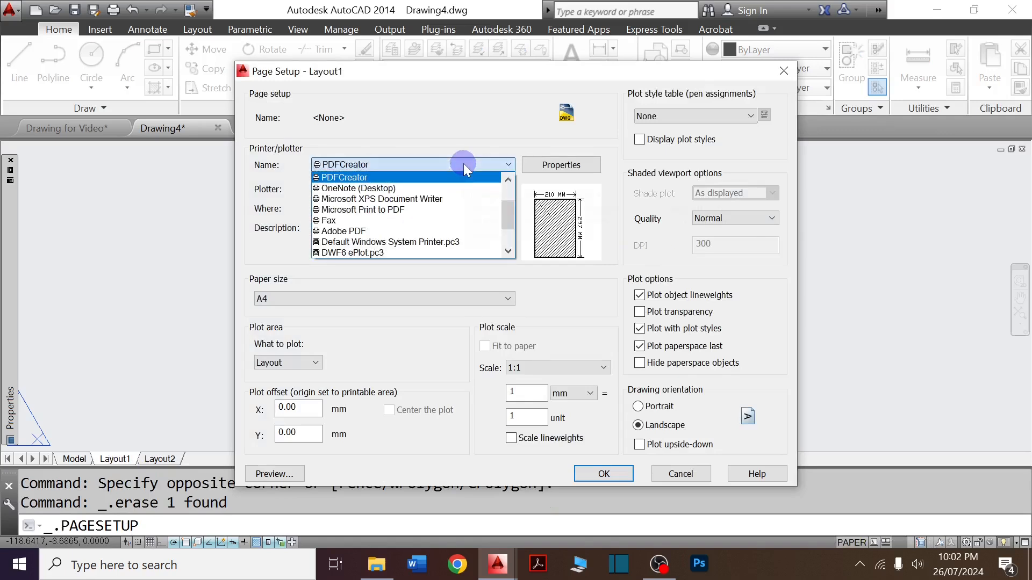
pyautogui.scroll(-1, 444, 212)
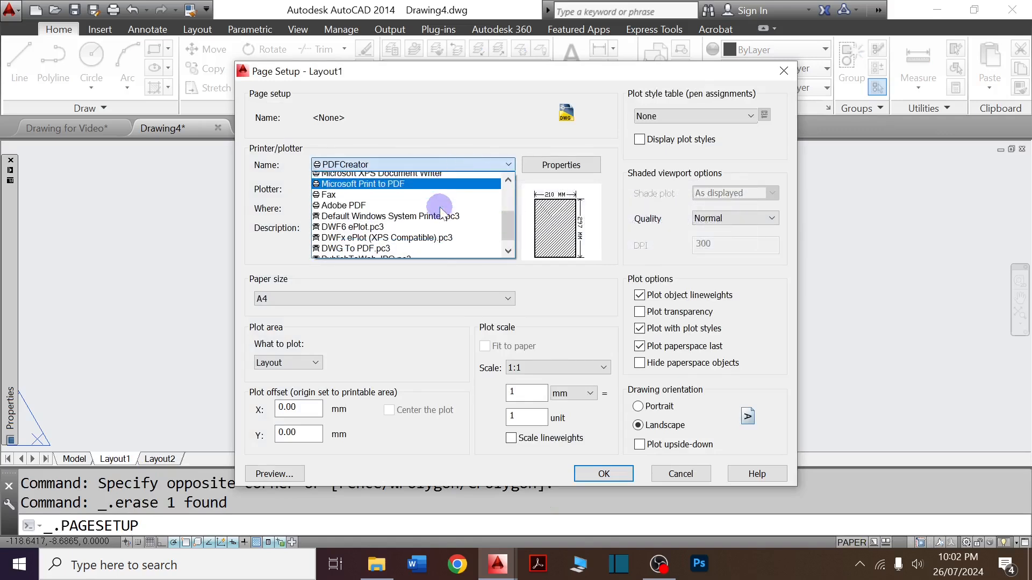
pyautogui.click(406, 243)
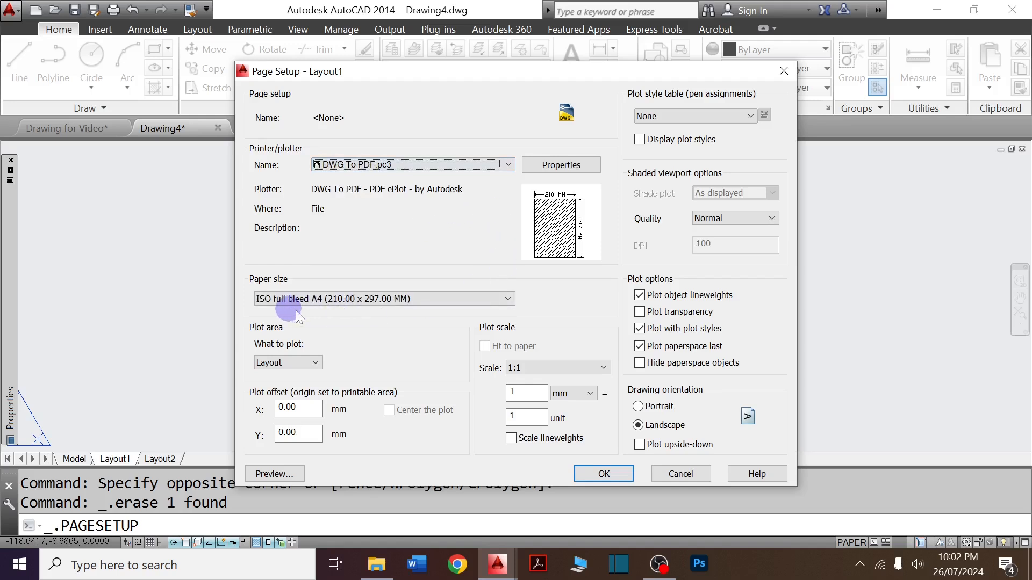
pyautogui.click(613, 477)
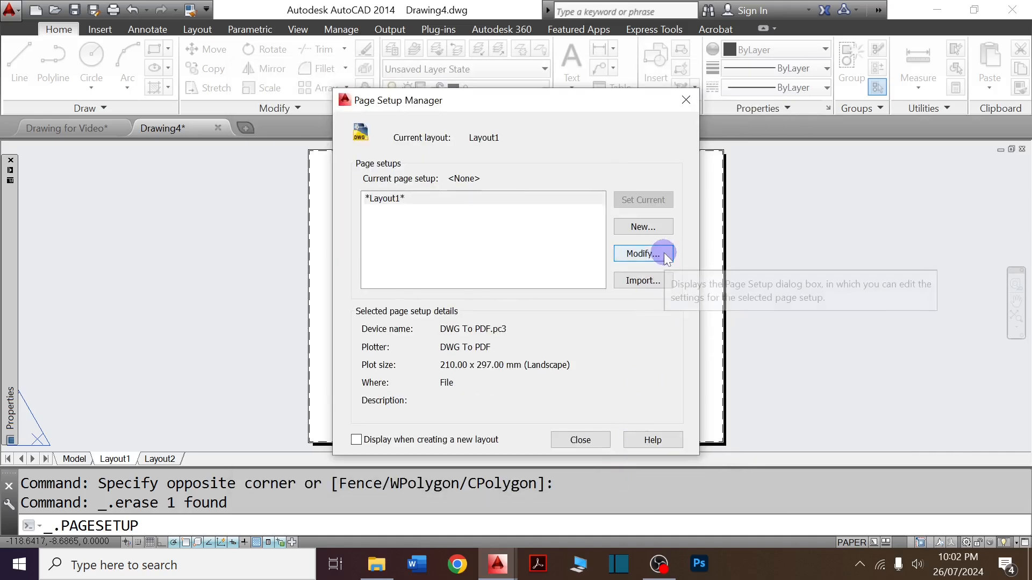
pyautogui.click(588, 438)
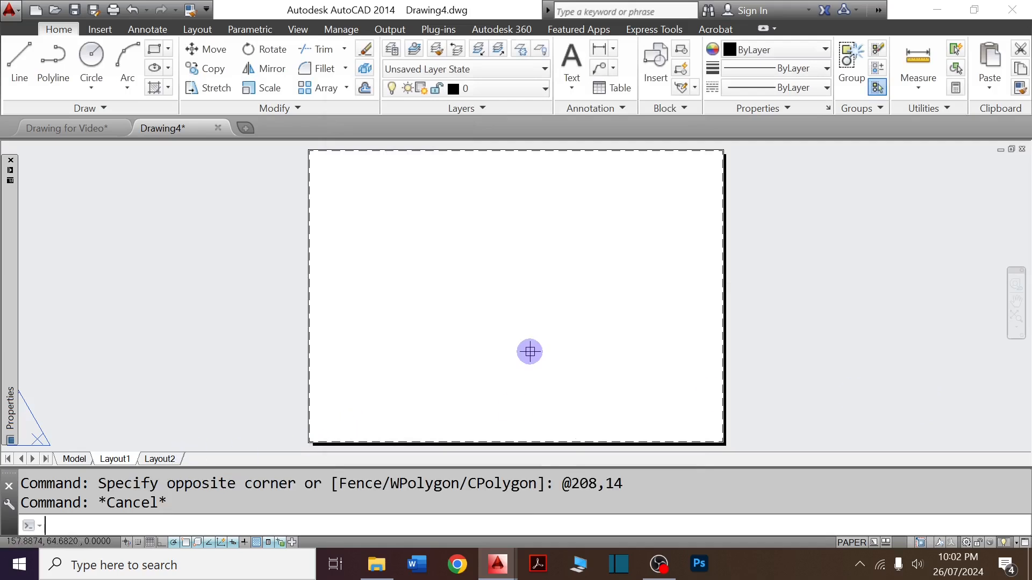
# Draw a 208 by 14 rectangle across the middle of the sheet as the base of the body.
pyautogui.write('REC')
pyautogui.press('Return')
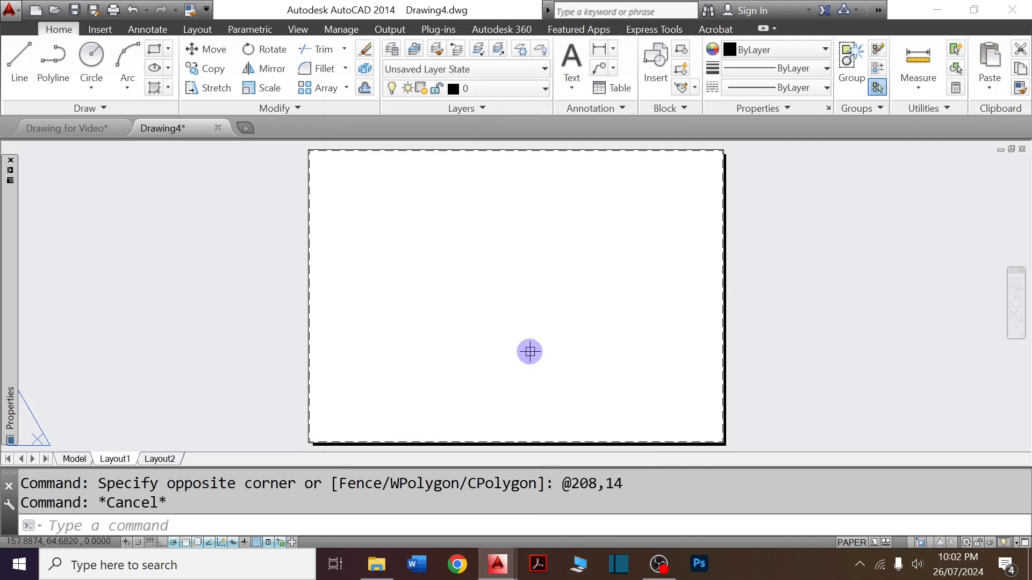
pyautogui.click(363, 318)
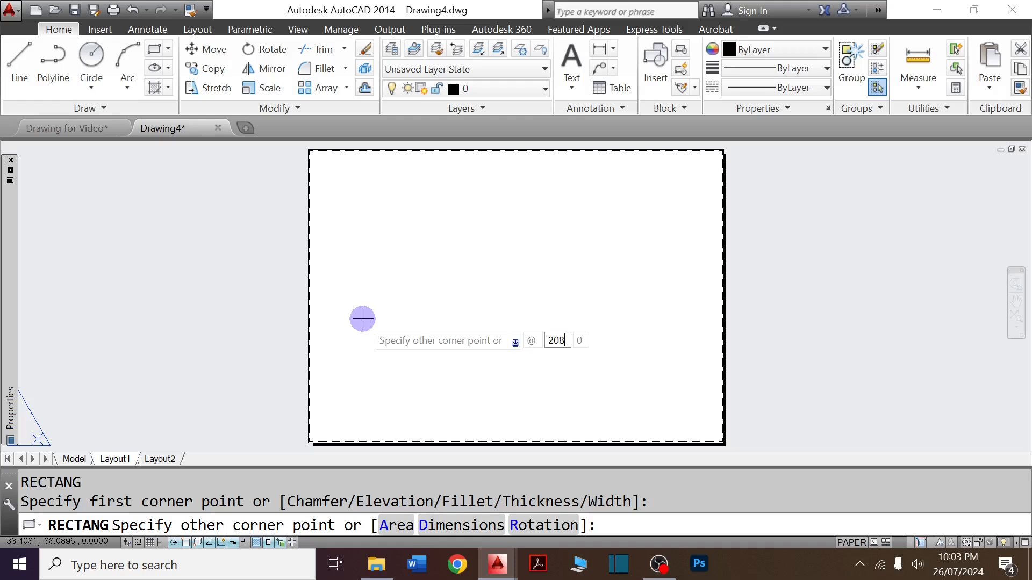
pyautogui.press('Return')
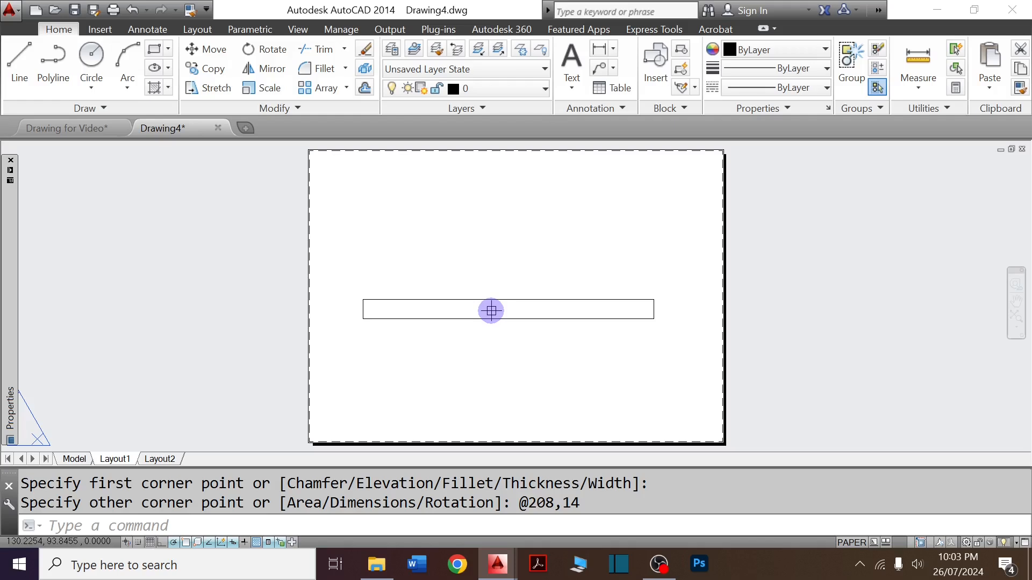
# Draw a 108 by 54 rectangle in the free space above the base rectangle.
pyautogui.write('REC')
pyautogui.press('Return')
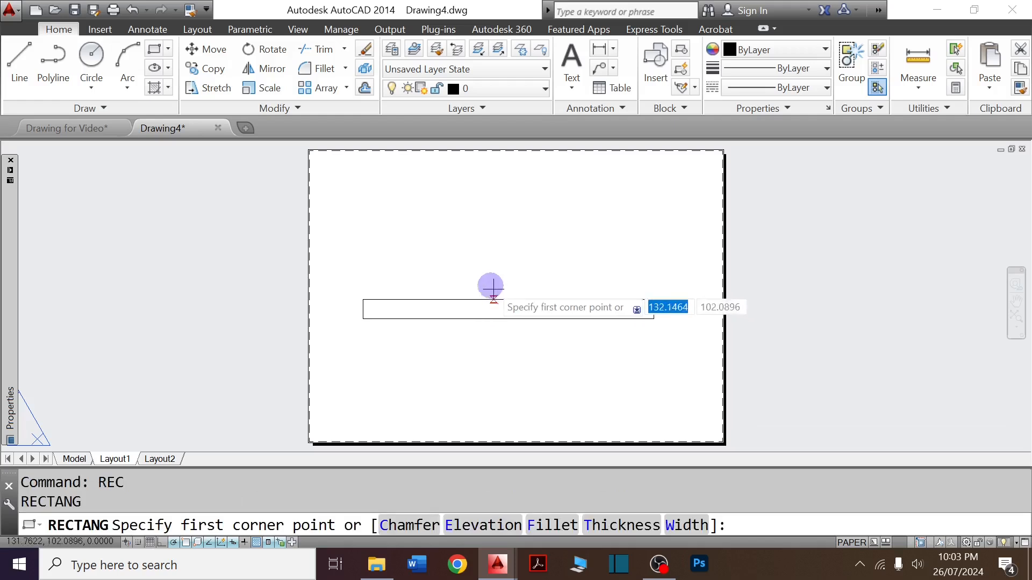
pyautogui.click(424, 263)
pyautogui.press('F8')
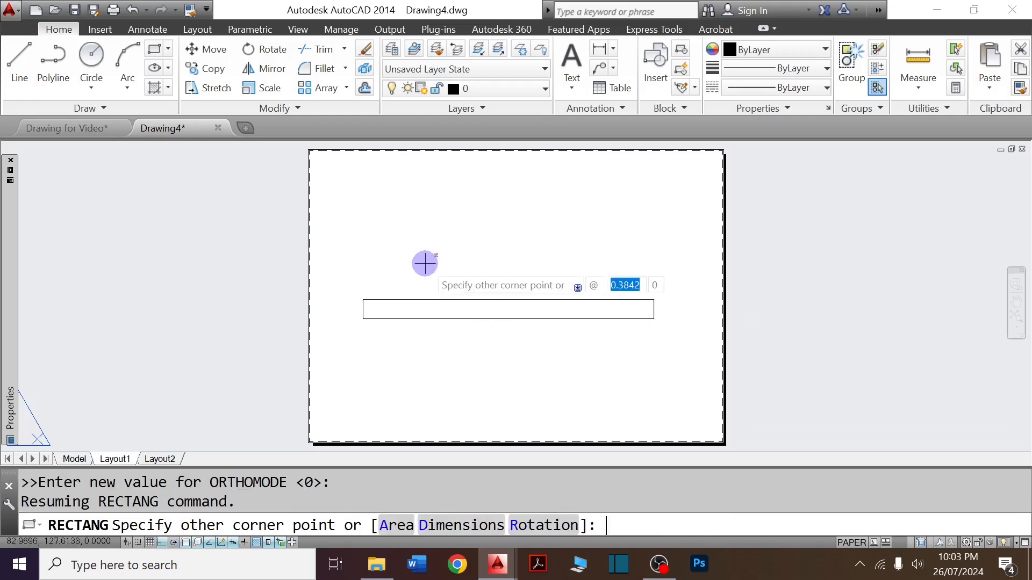
pyautogui.write('@1')
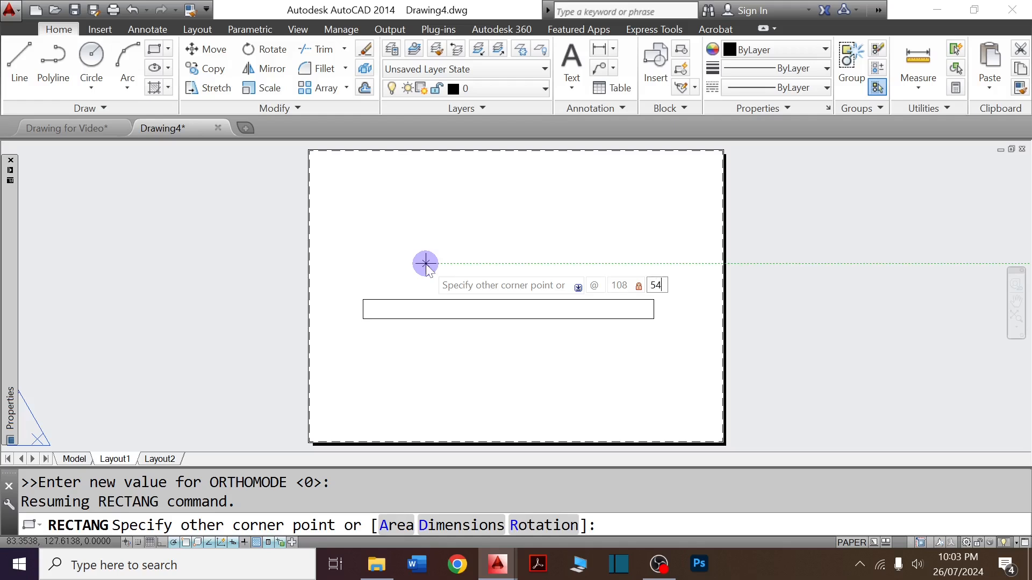
pyautogui.write('08,54')
pyautogui.press('Return')
# Move the 108 by 54 rectangle by its bottom edge midpoint onto the midpoint of the base's top edge.
pyautogui.click(613, 256)
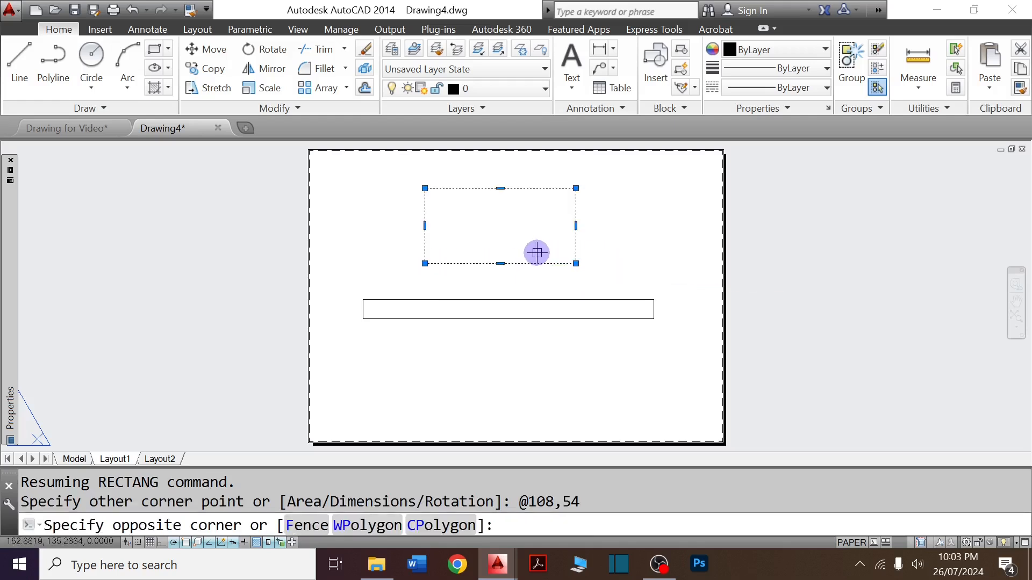
pyautogui.write('M')
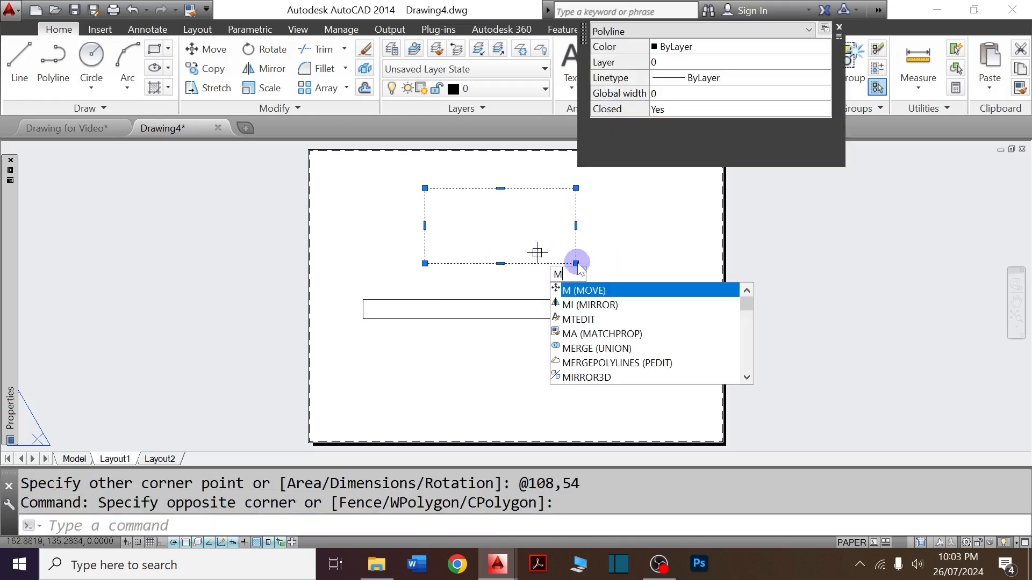
pyautogui.press('Return')
pyautogui.click(501, 264)
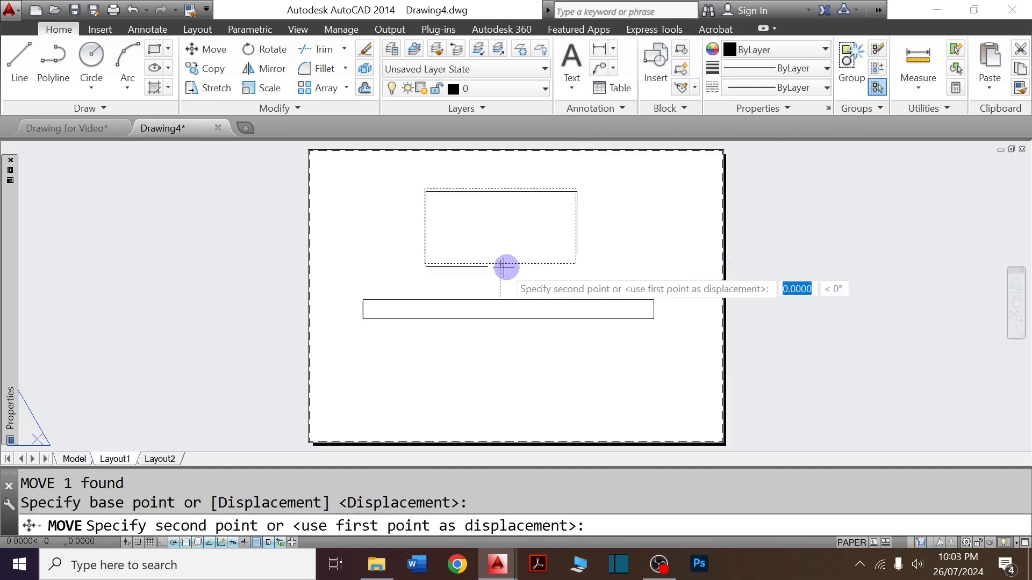
pyautogui.click(509, 299)
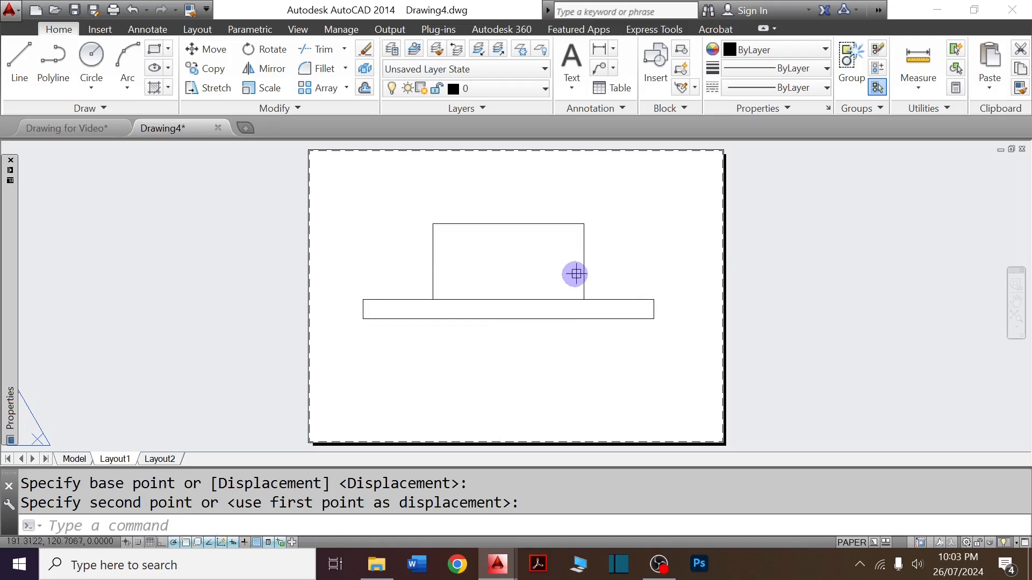
# Draw a 56 by 16 rectangle in the free space beside the body's upper block.
pyautogui.write('REC')
pyautogui.press('Return')
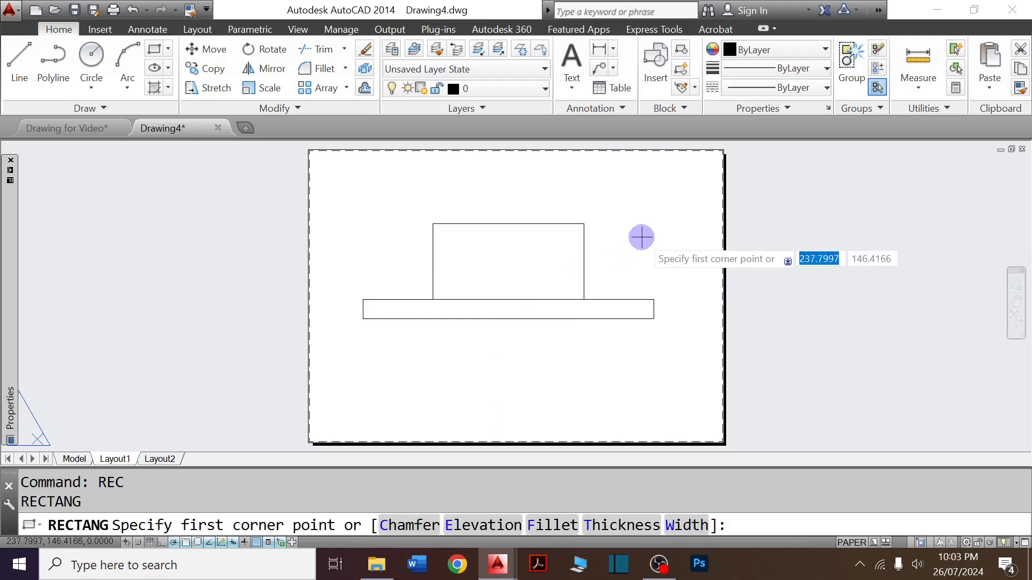
pyautogui.click(641, 237)
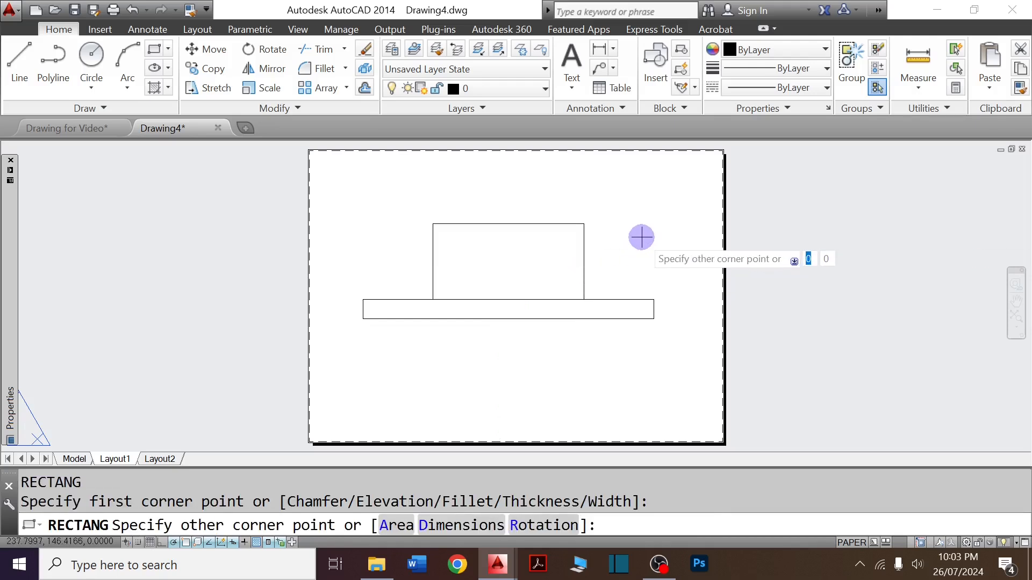
pyautogui.press('F8')
pyautogui.write('56')
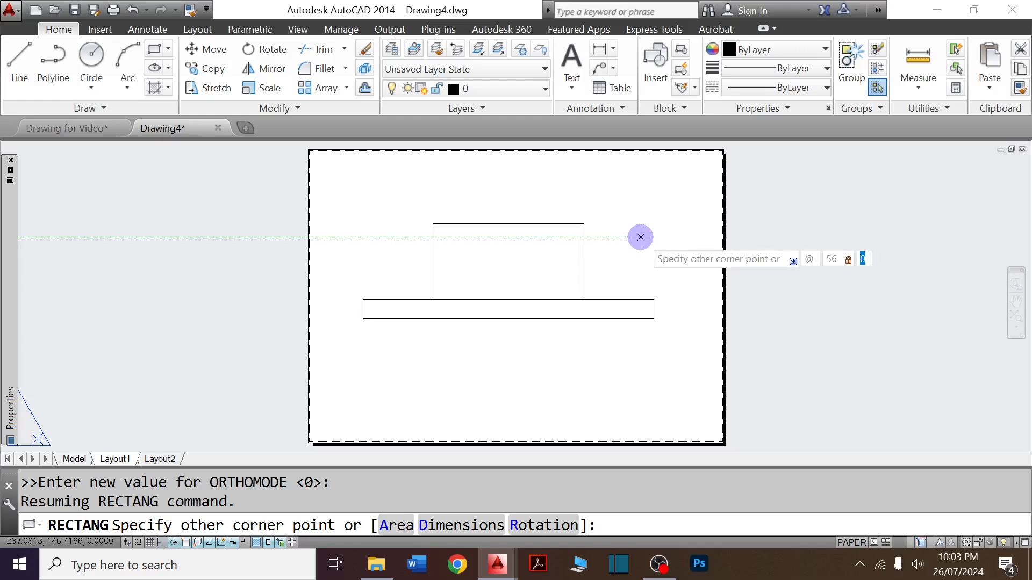
pyautogui.write(',16')
pyautogui.press('Return')
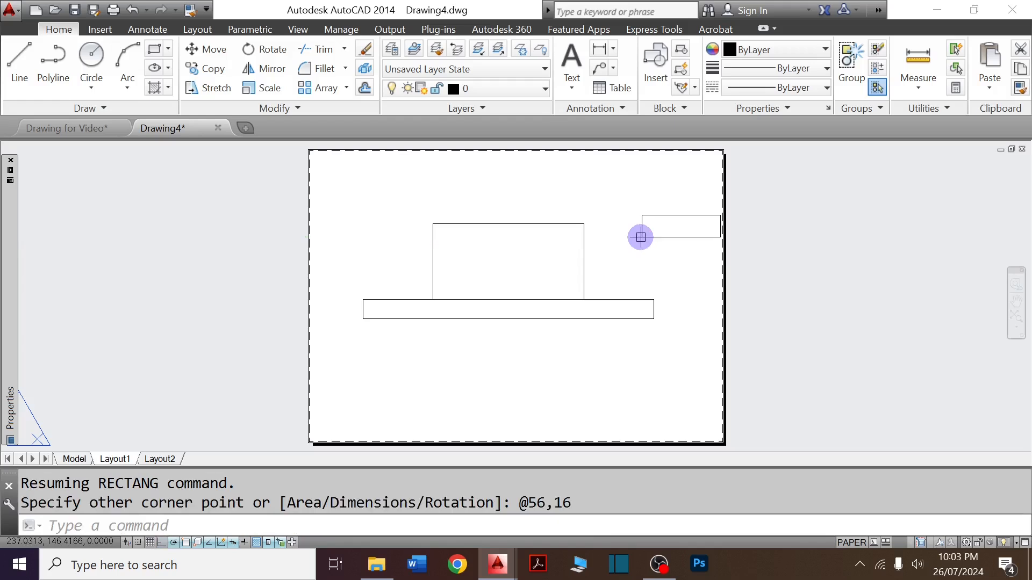
# Move the 56 by 16 rectangle by its top edge midpoint to the midpoint of the upper block's top edge.
pyautogui.click(702, 259)
pyautogui.click(661, 223)
pyautogui.click(732, 235)
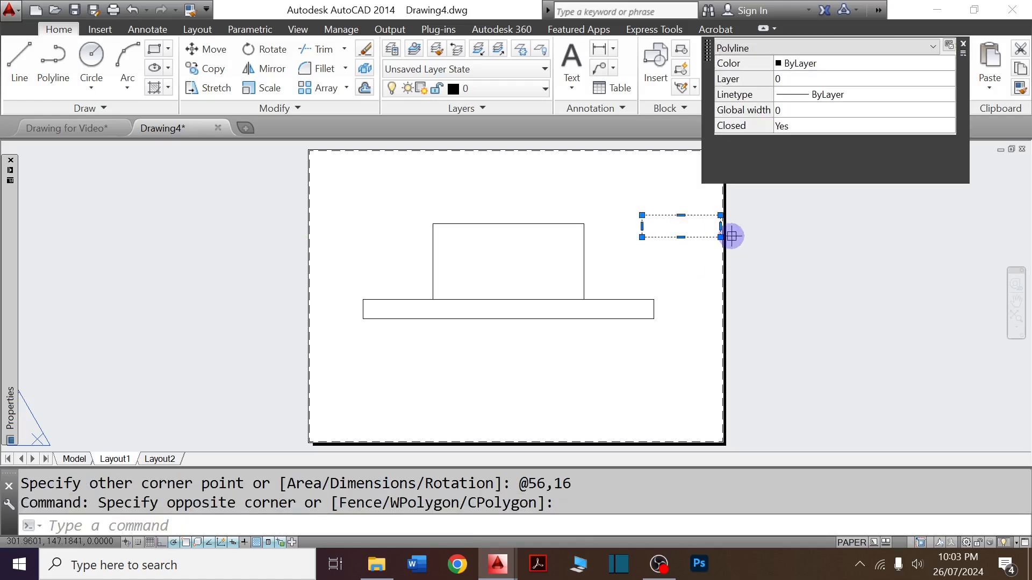
pyautogui.write('m')
pyautogui.press('Return')
pyautogui.click(681, 216)
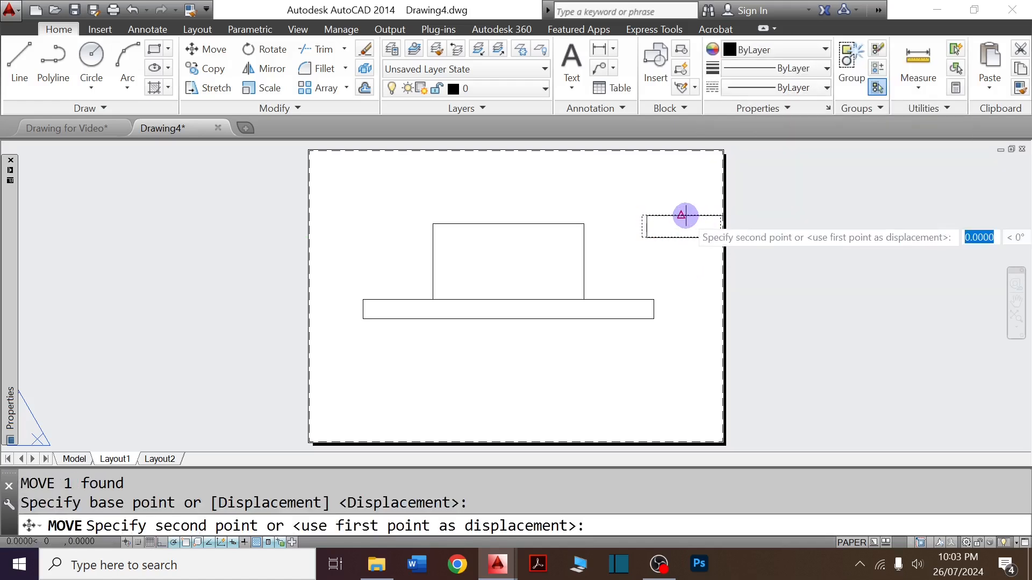
pyautogui.click(508, 224)
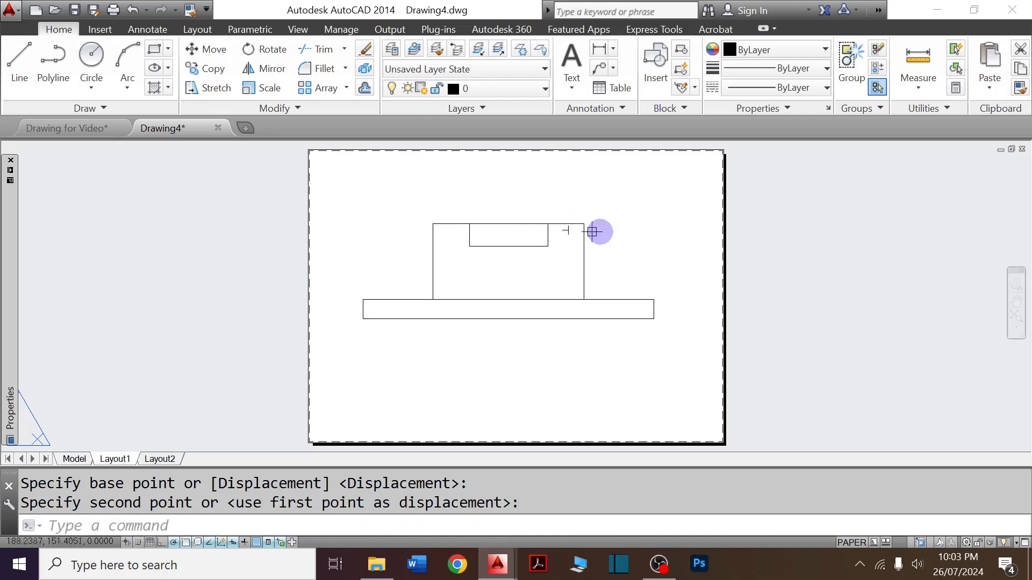
pyautogui.press('Escape')
pyautogui.write('tr')
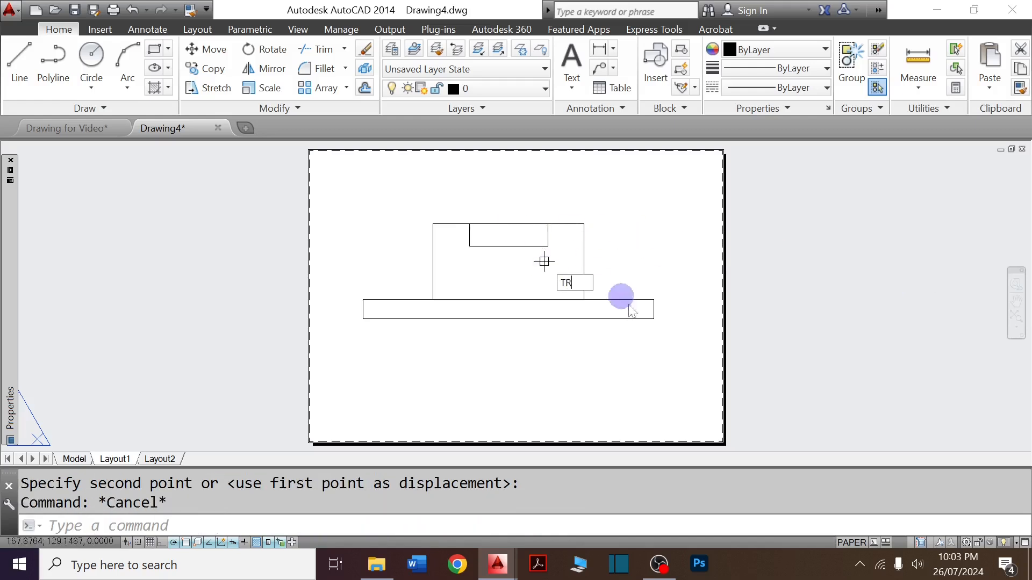
pyautogui.press('Return')
pyautogui.press('Escape')
# Explode the three rectangles of the body outline into separate lines.
pyautogui.click(710, 379)
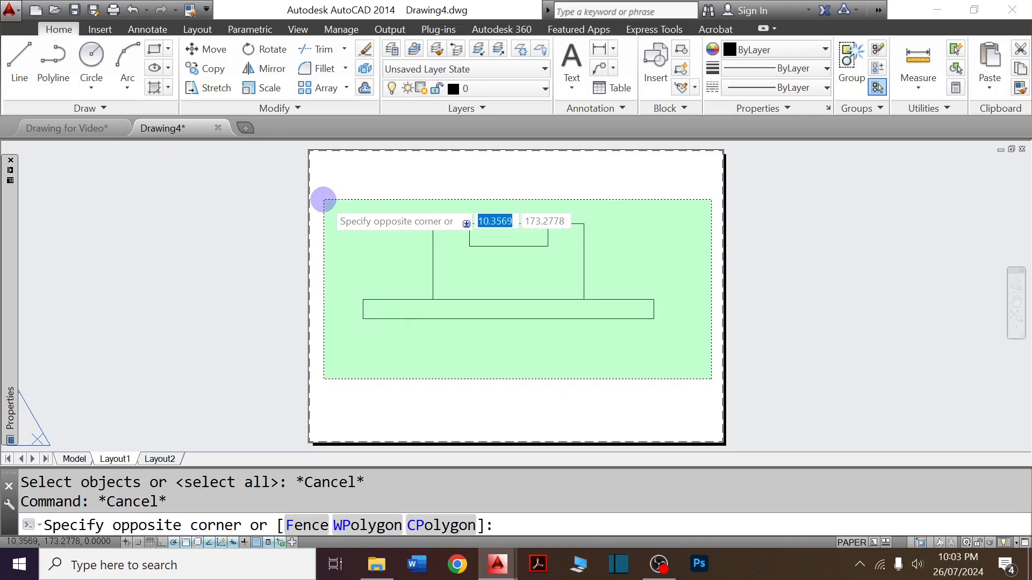
pyautogui.click(321, 197)
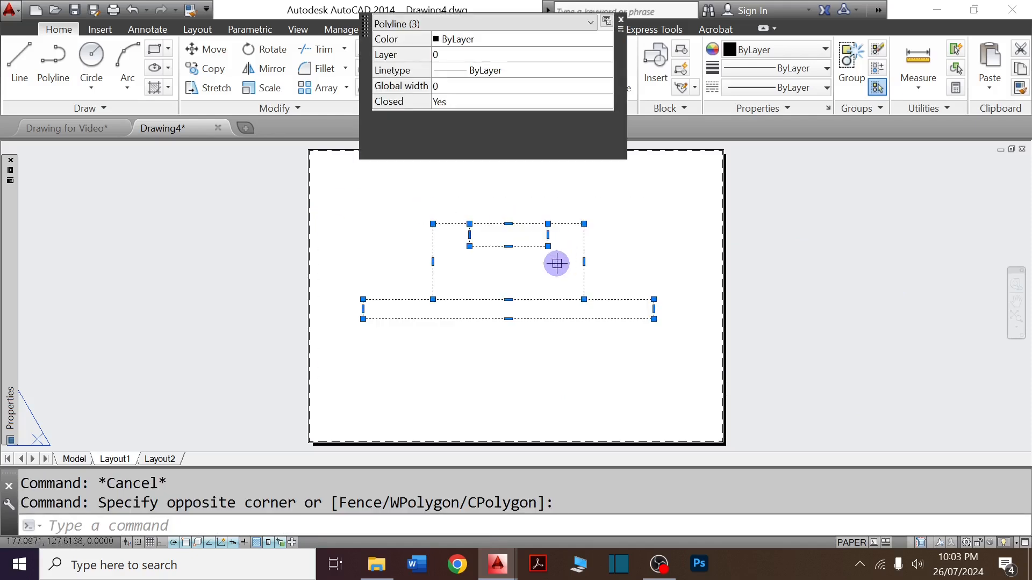
pyautogui.write('x')
pyautogui.press('Return')
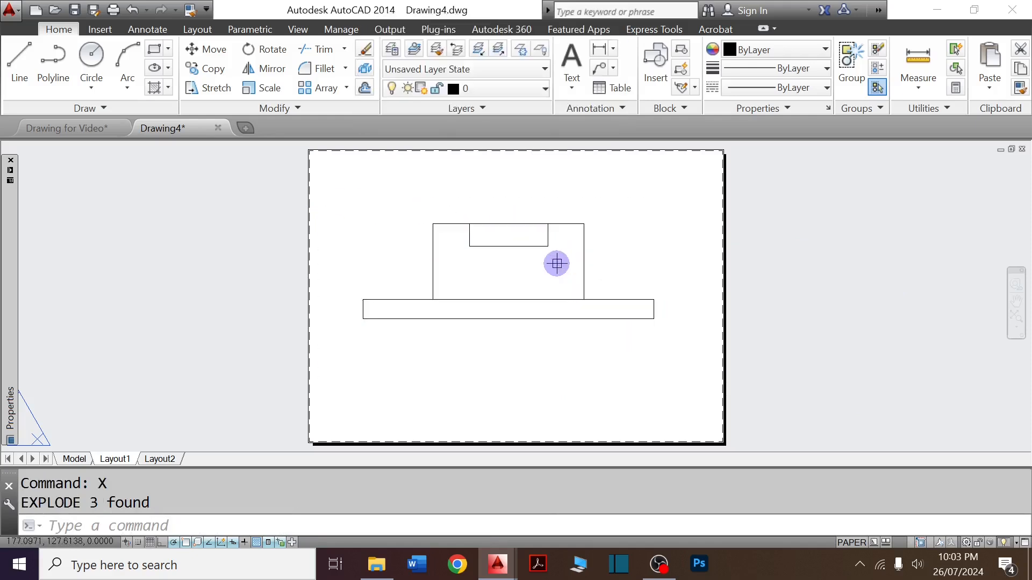
pyautogui.press('Escape')
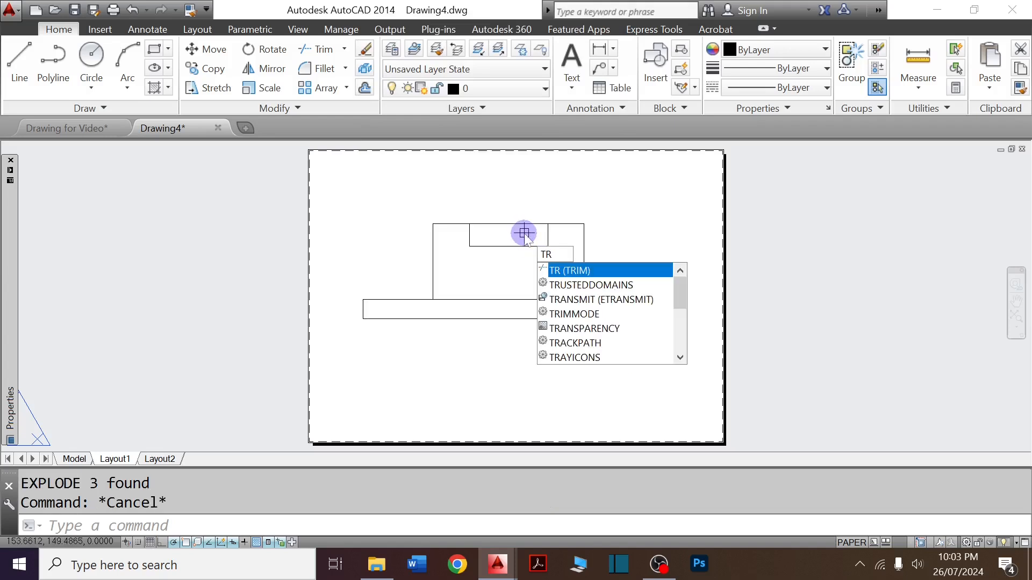
# Open the slot at the top of the upper block by trimming the edge across it and erasing the leftover line.
pyautogui.press('Return')
pyautogui.press('Return')
pyautogui.click(521, 231)
pyautogui.click(491, 212)
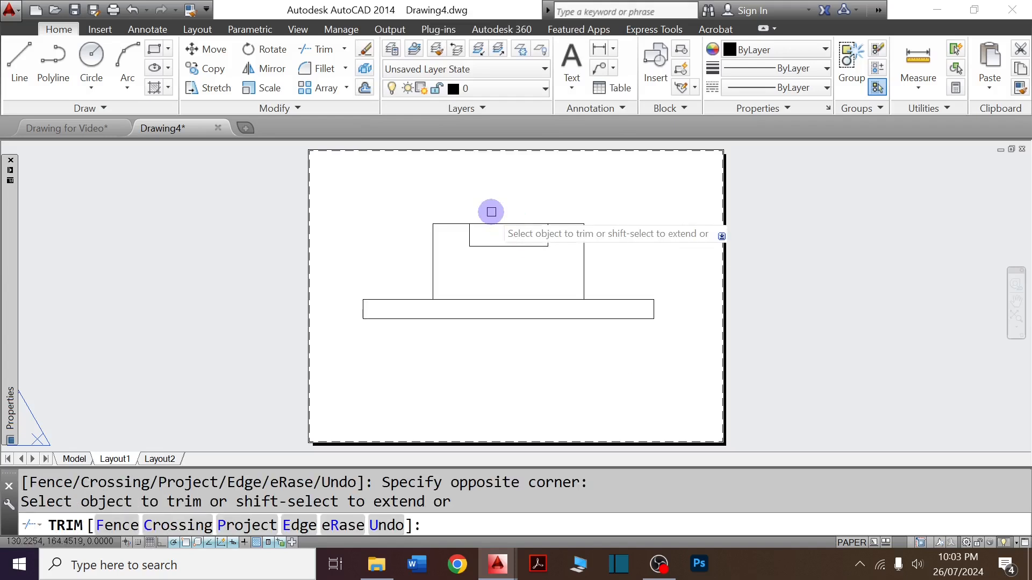
pyautogui.press('Escape')
pyautogui.click(510, 234)
pyautogui.click(496, 217)
pyautogui.press('Delete')
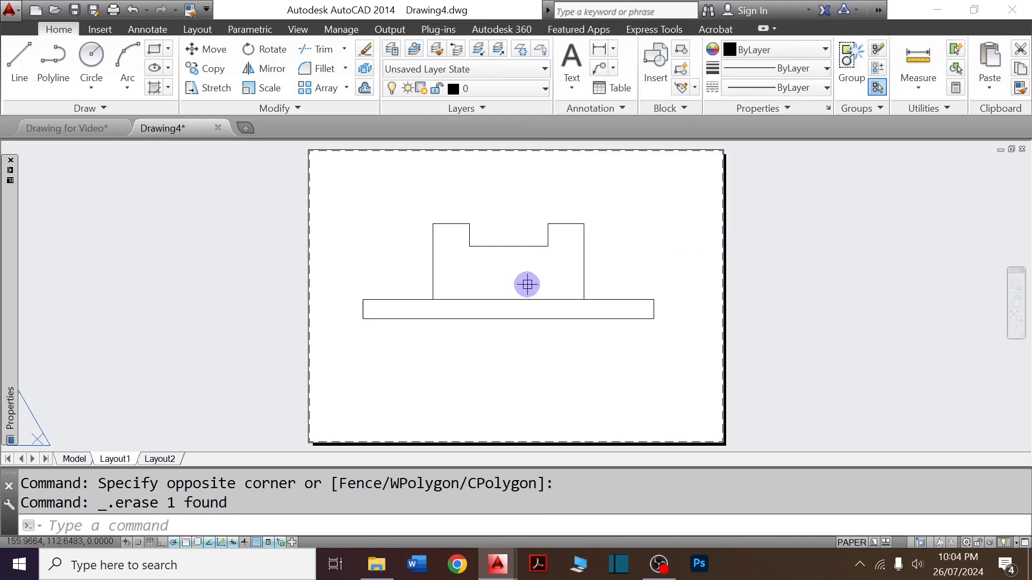
# Check the slot dimensions in the reference drawing and offset the slot's bottom edge 4 mm downward.
pyautogui.hotkey('ctrl', 'Tab')
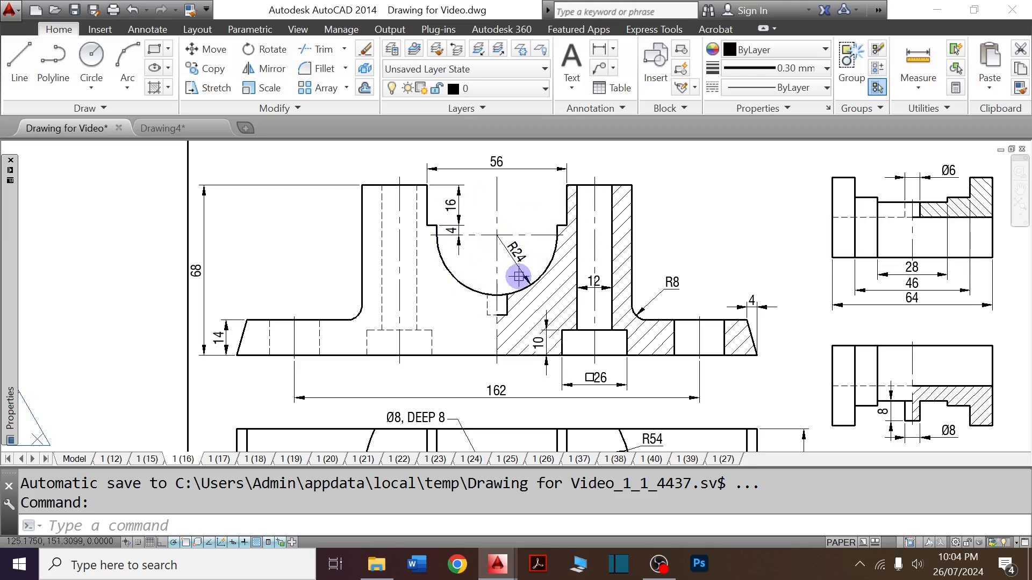
pyautogui.hotkey('ctrl', 'Tab')
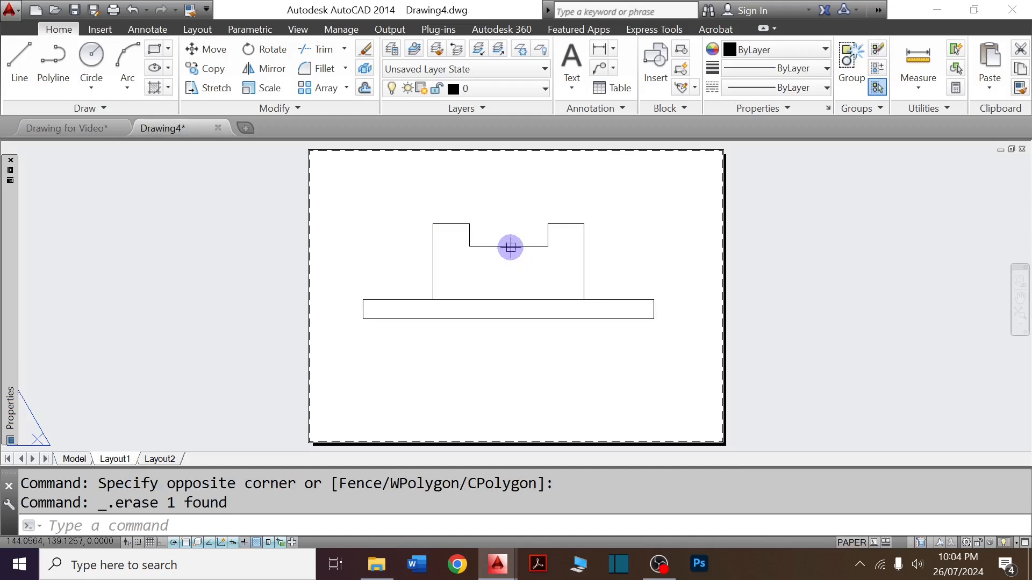
pyautogui.write('O')
pyautogui.press('Return')
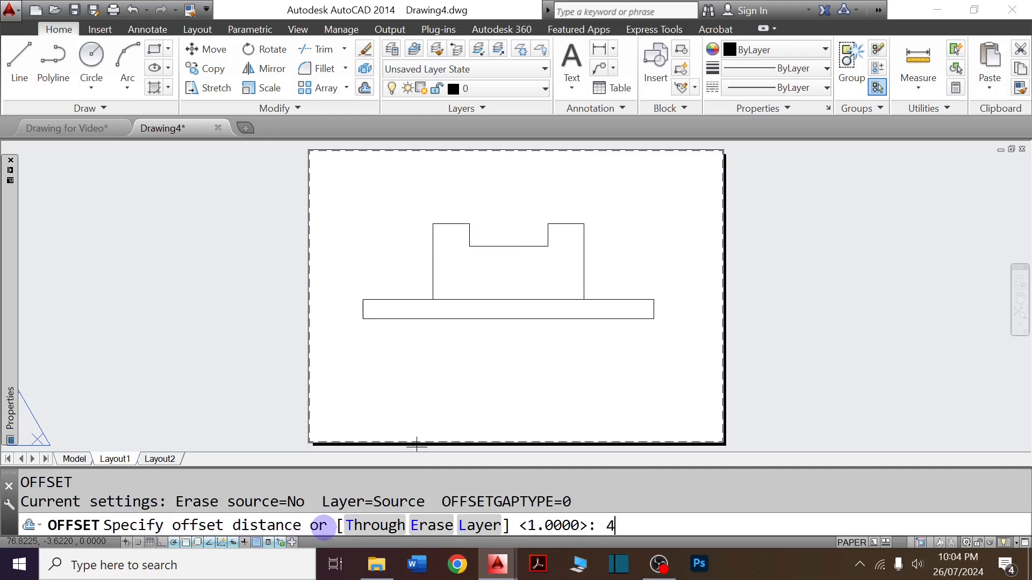
pyautogui.write('4')
pyautogui.press('Return')
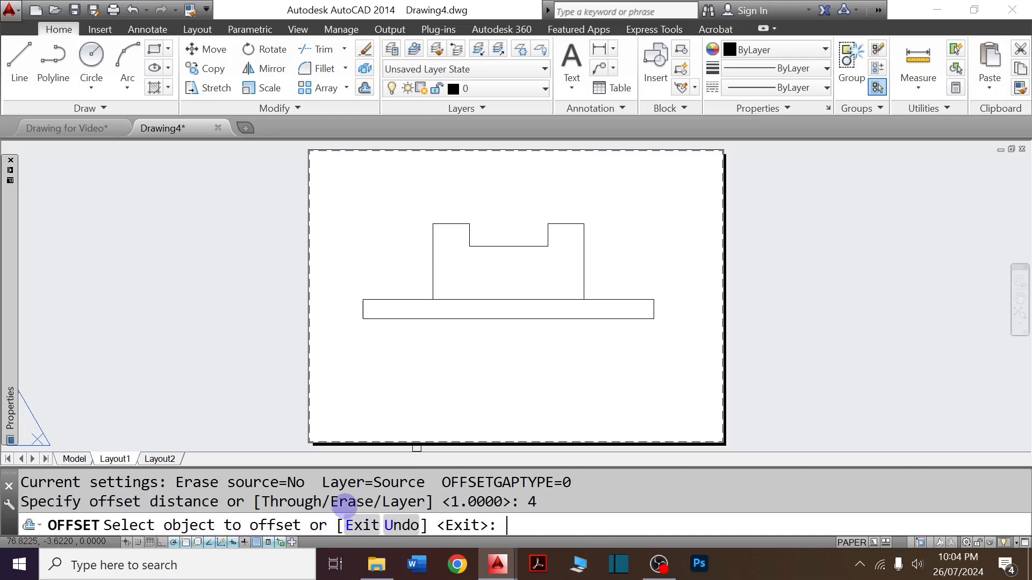
pyautogui.click(517, 246)
pyautogui.click(515, 261)
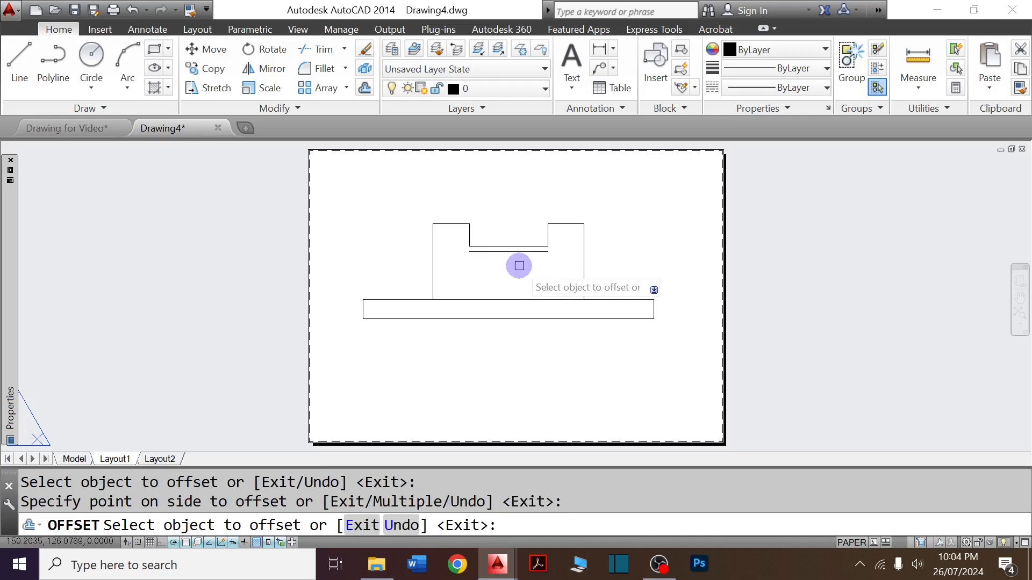
pyautogui.press('Escape')
# Draw a circle of radius 24 centred on the midpoint of the offset line below the slot.
pyautogui.scroll(1, 510, 256)
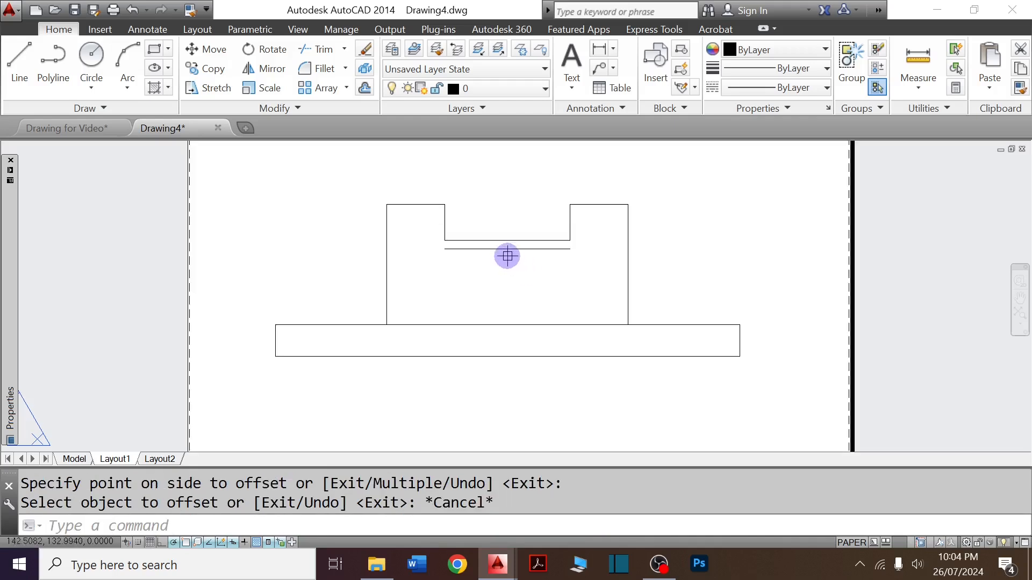
pyautogui.write('C')
pyautogui.press('Return')
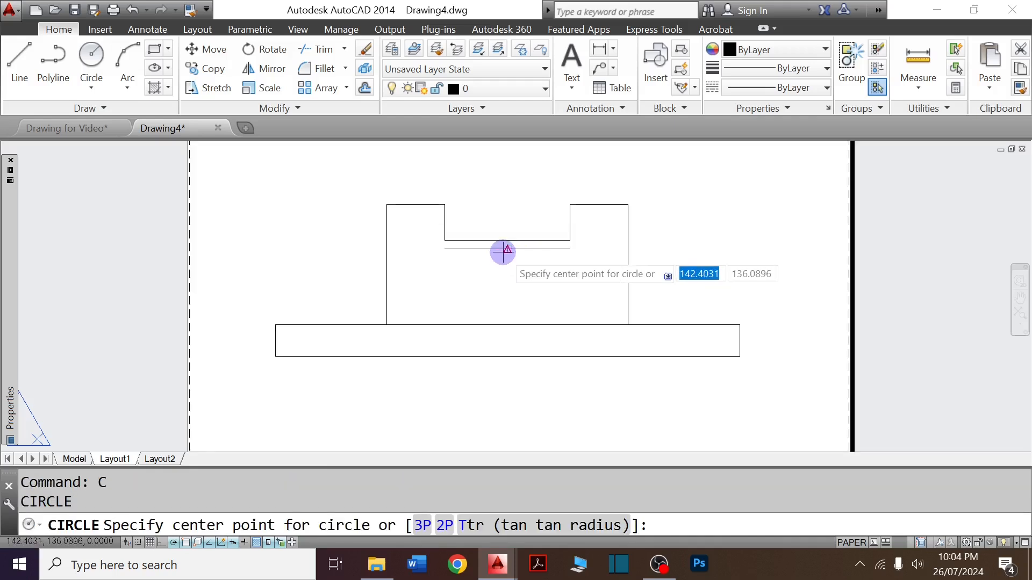
pyautogui.click(504, 251)
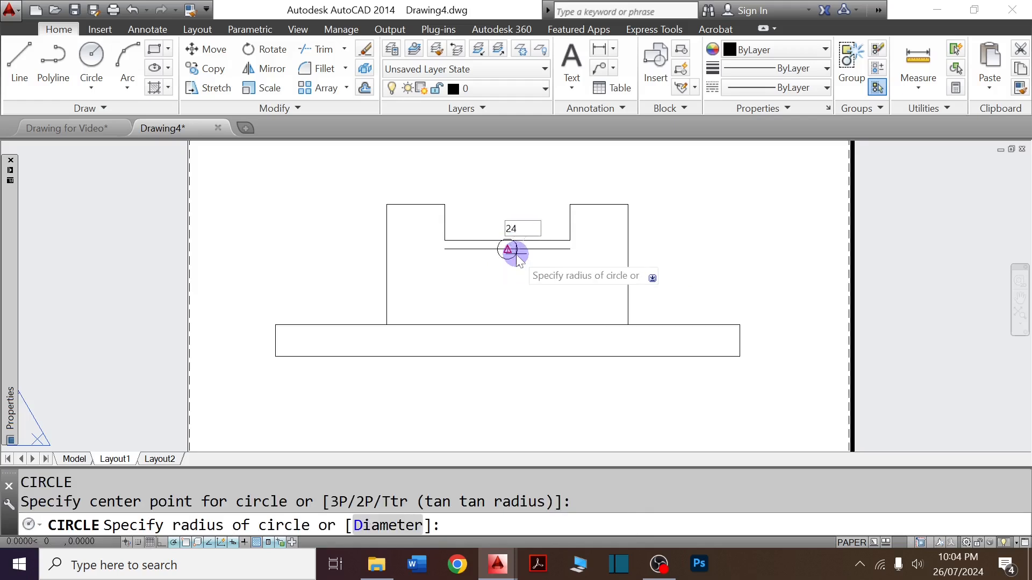
pyautogui.press('Return')
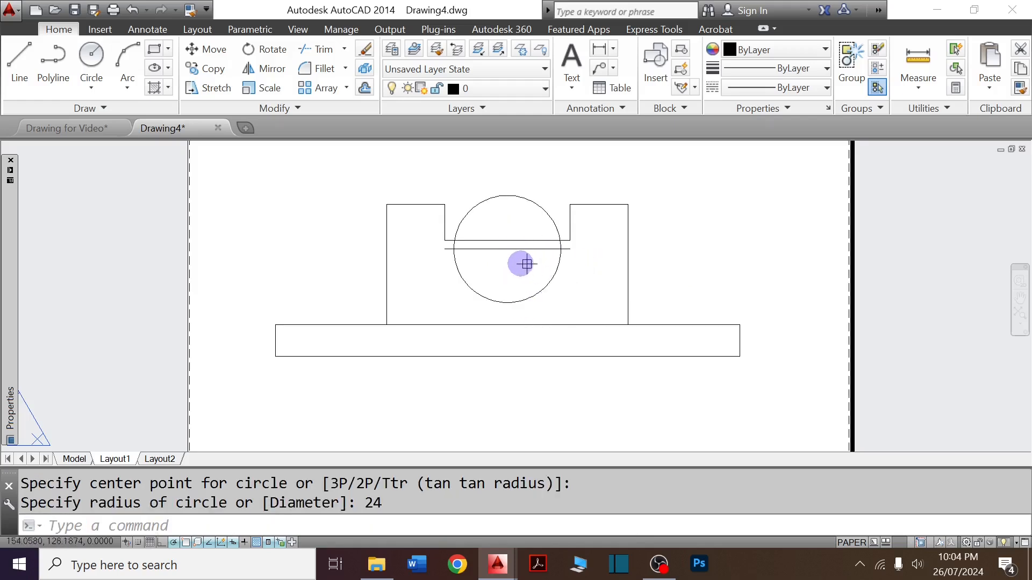
# Draw a 4 mm vertical line from the circle's left quadrant up to the slot's bottom edge.
pyautogui.scroll(3, 451, 253)
pyautogui.write('L')
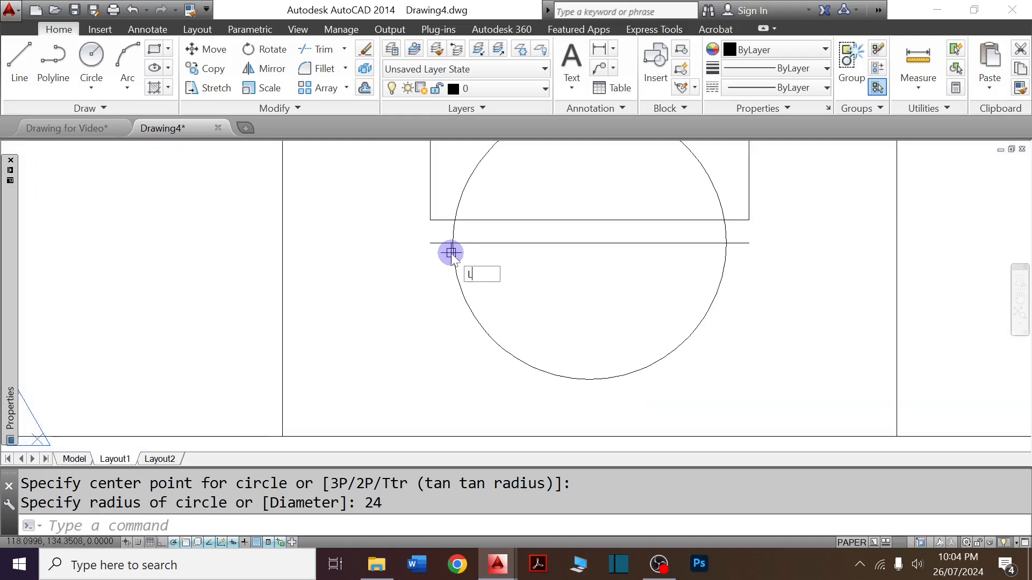
pyautogui.press('Return')
pyautogui.scroll(3, 456, 244)
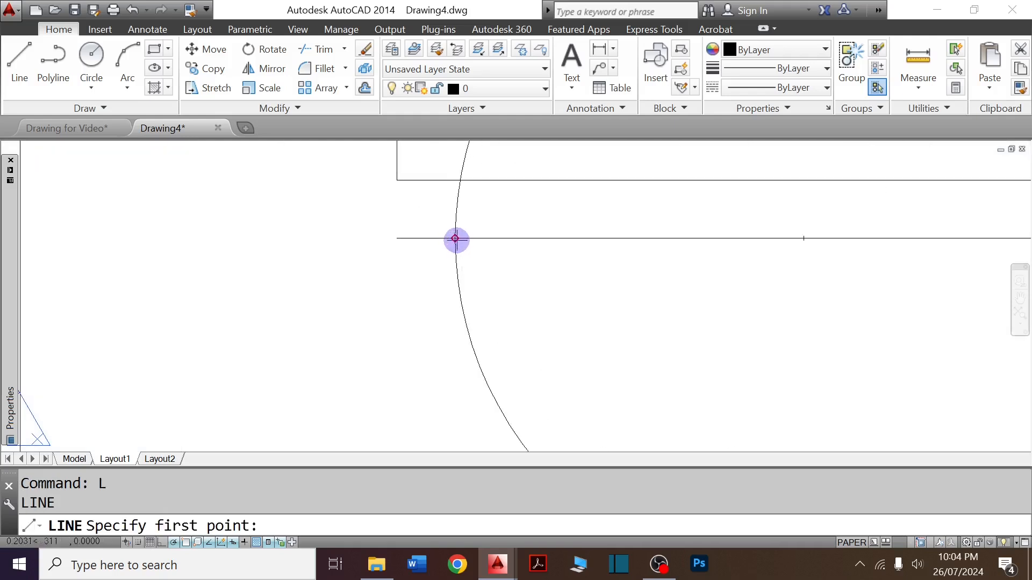
pyautogui.click(454, 238)
pyautogui.write('4')
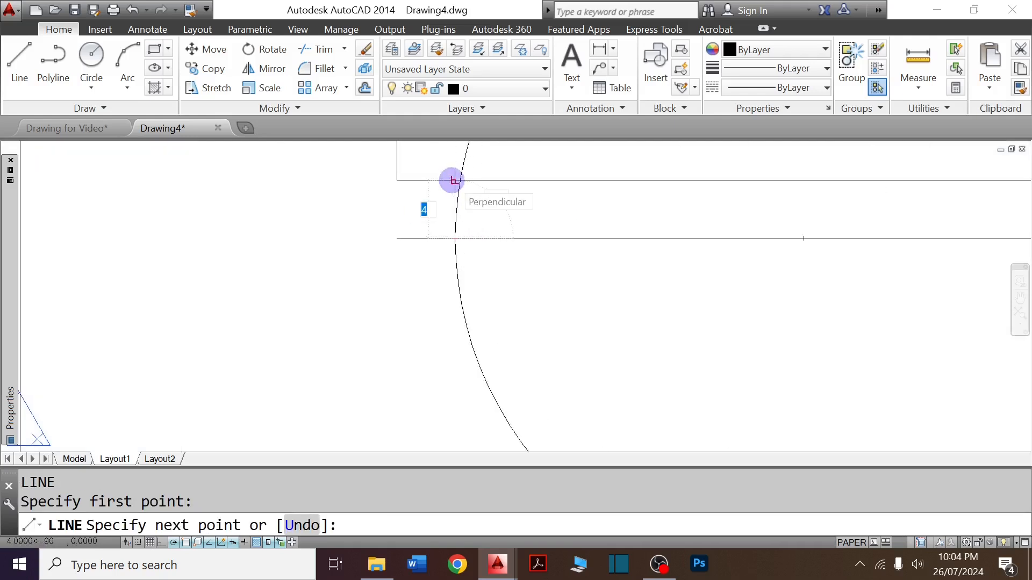
pyautogui.press('Return')
pyautogui.scroll(-5, 396, 237)
pyautogui.press('Return')
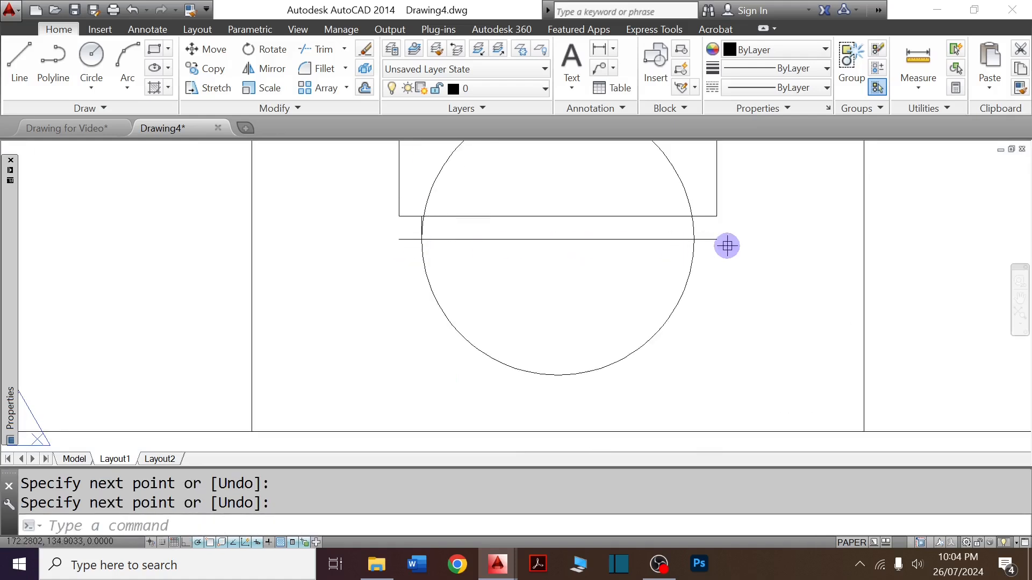
# Draw a vertical line from the circle's right quadrant up to the slot's bottom edge.
pyautogui.press('Return')
pyautogui.click(691, 239)
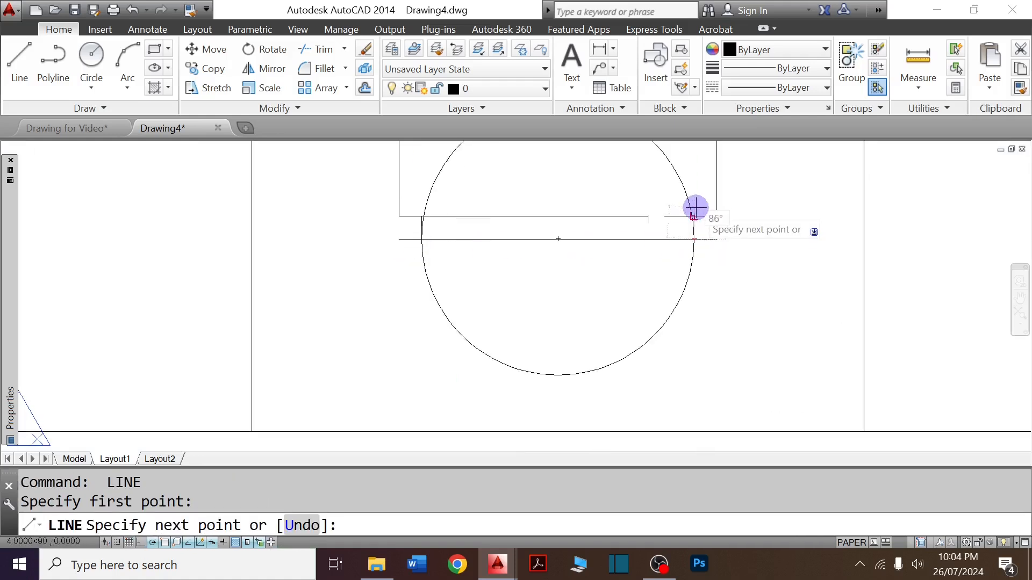
pyautogui.scroll(3, 696, 208)
pyautogui.click(694, 223)
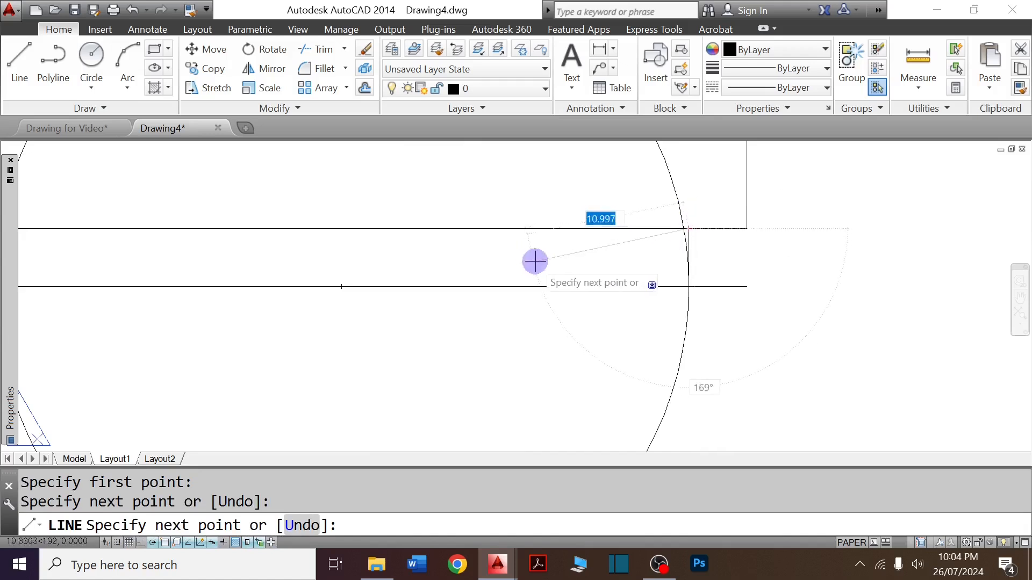
pyautogui.press('Escape')
# Trim away the two short circle arcs between the slot's bottom edge and the offset line.
pyautogui.scroll(-3, 587, 290)
pyautogui.scroll(2, 626, 264)
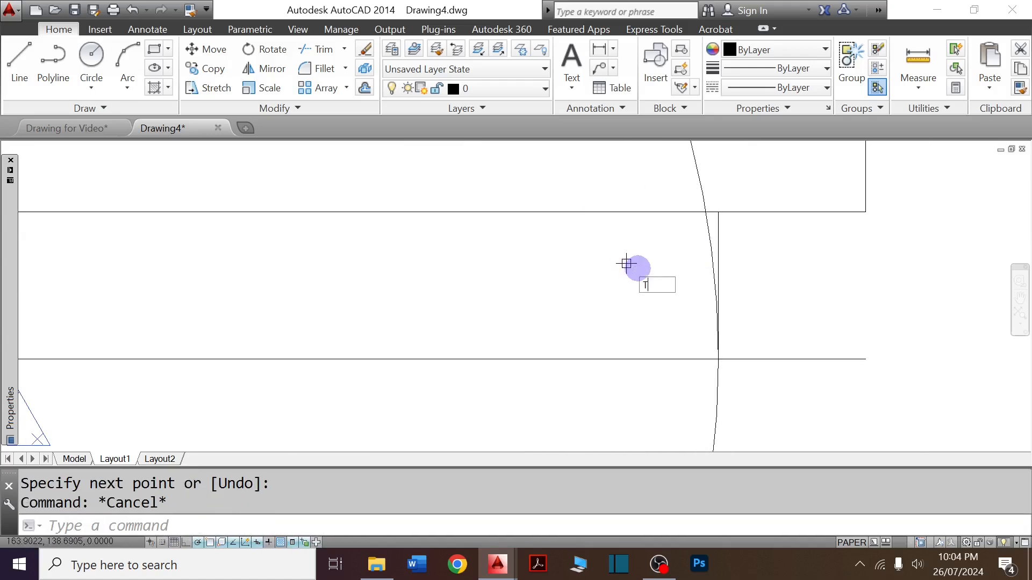
pyautogui.write('tr')
pyautogui.press('Return')
pyautogui.press('Return')
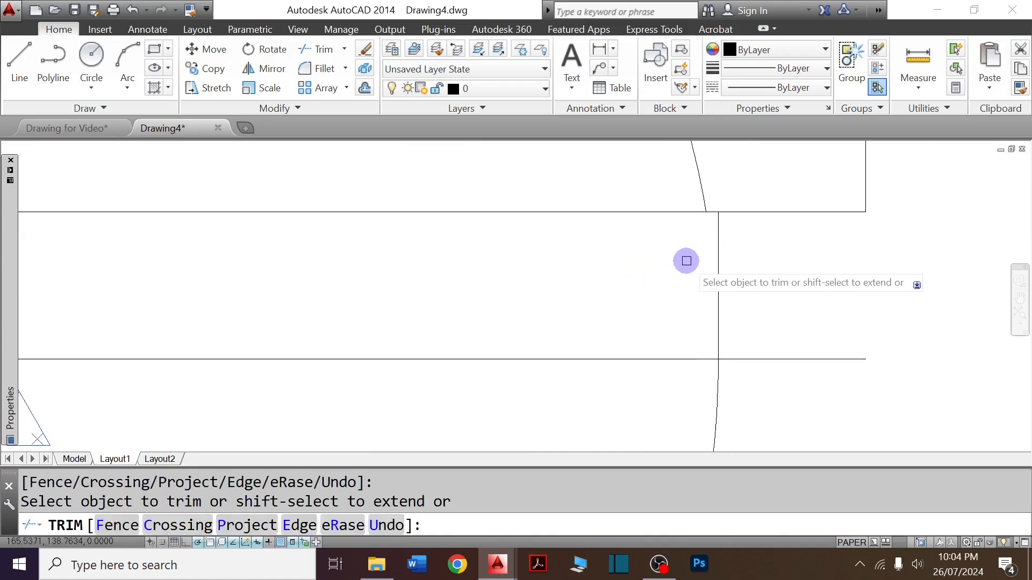
pyautogui.scroll(-4, 685, 261)
pyautogui.scroll(-2, 344, 317)
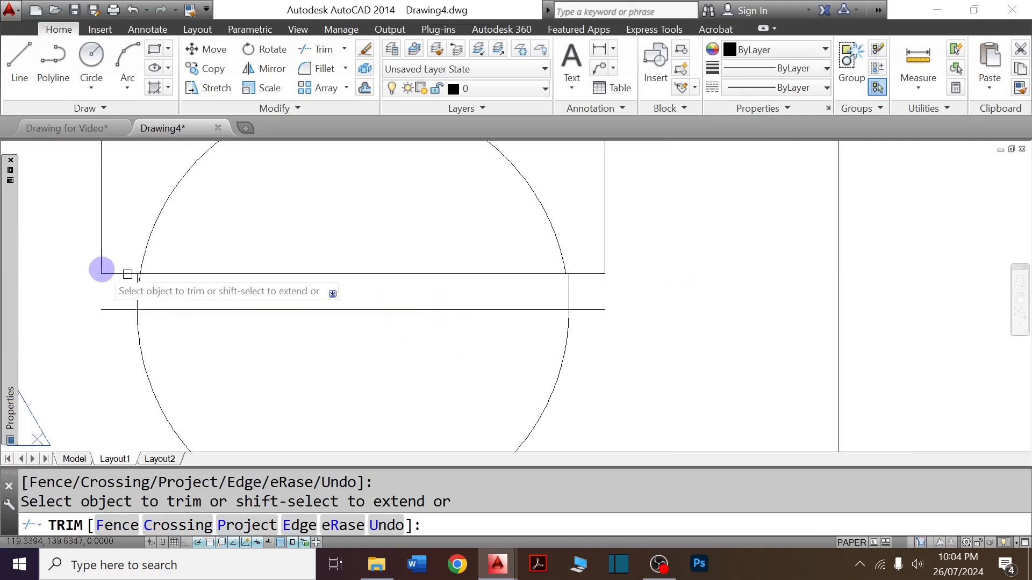
pyautogui.scroll(4, 150, 293)
pyautogui.scroll(-3, 231, 325)
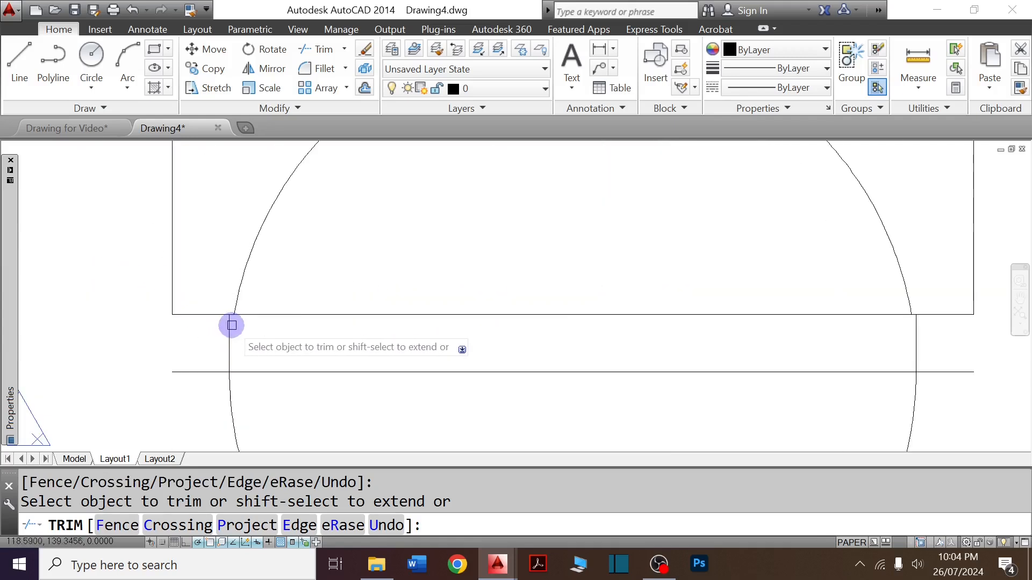
pyautogui.press('Escape')
# Erase the circle's remaining upper arc inside the slot.
pyautogui.click(347, 258)
pyautogui.click(245, 225)
pyautogui.press('Delete')
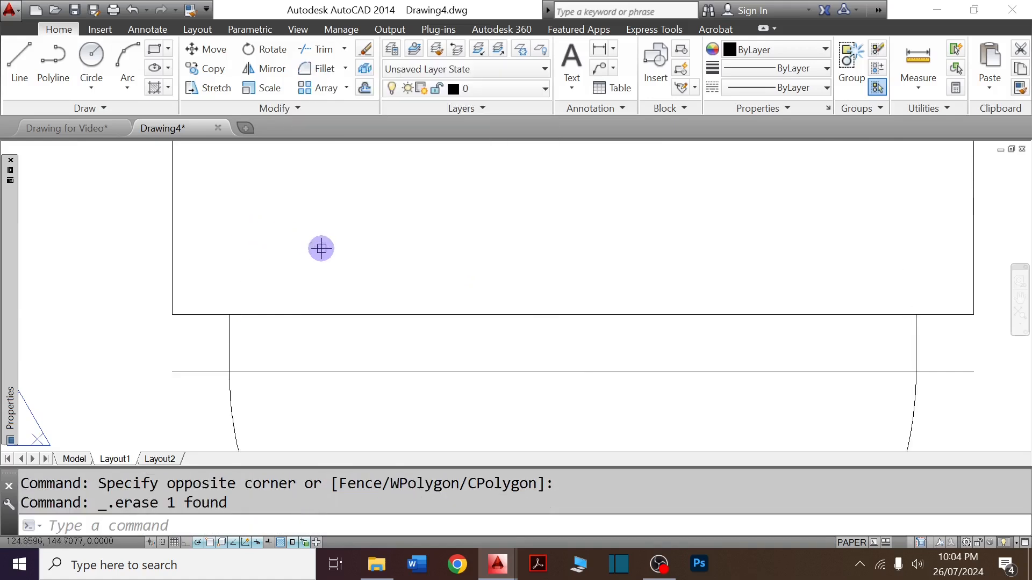
pyautogui.scroll(-4, 320, 246)
pyautogui.click(436, 286)
pyautogui.click(421, 266)
pyautogui.press('Escape')
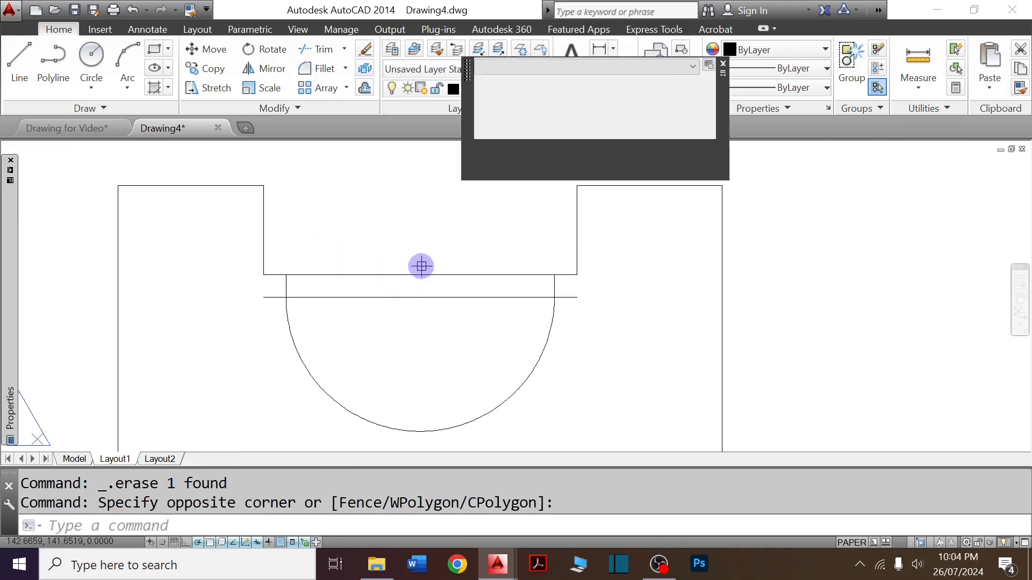
# Trim the slot's bottom edge between the two short vertical lines to open the semicircular recess.
pyautogui.write('TR')
pyautogui.click(447, 285)
pyautogui.click(412, 253)
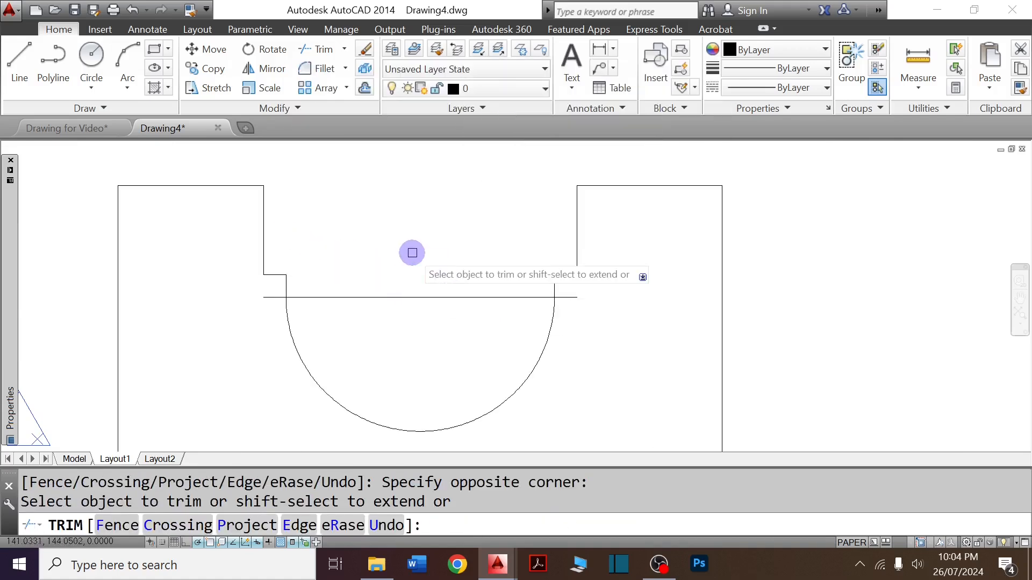
pyautogui.press('Escape')
pyautogui.press('Escape')
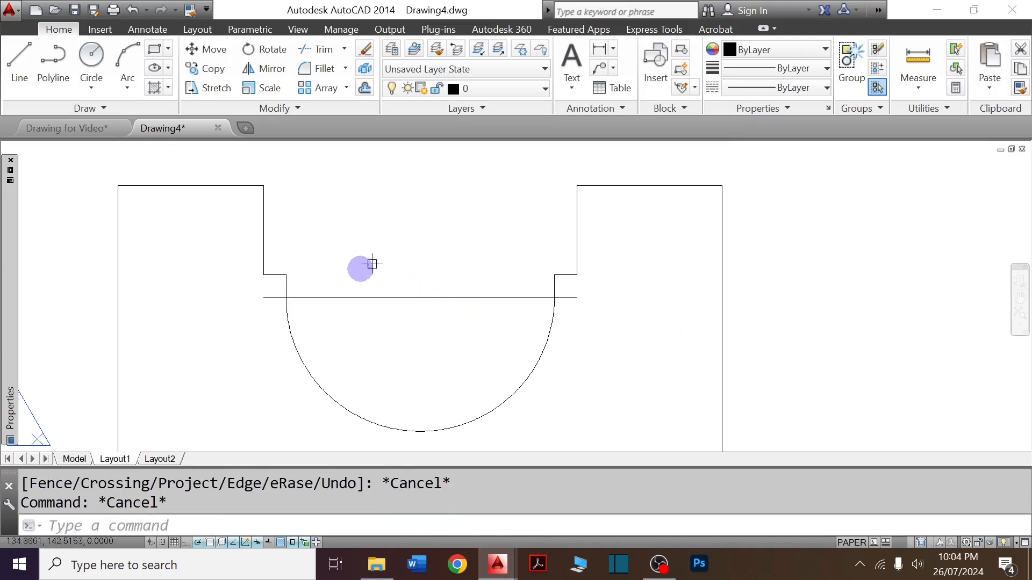
# Draw a vertical centre line through the base plate from the midpoint of its upper edge to its bottom edge.
pyautogui.scroll(-3, 494, 319)
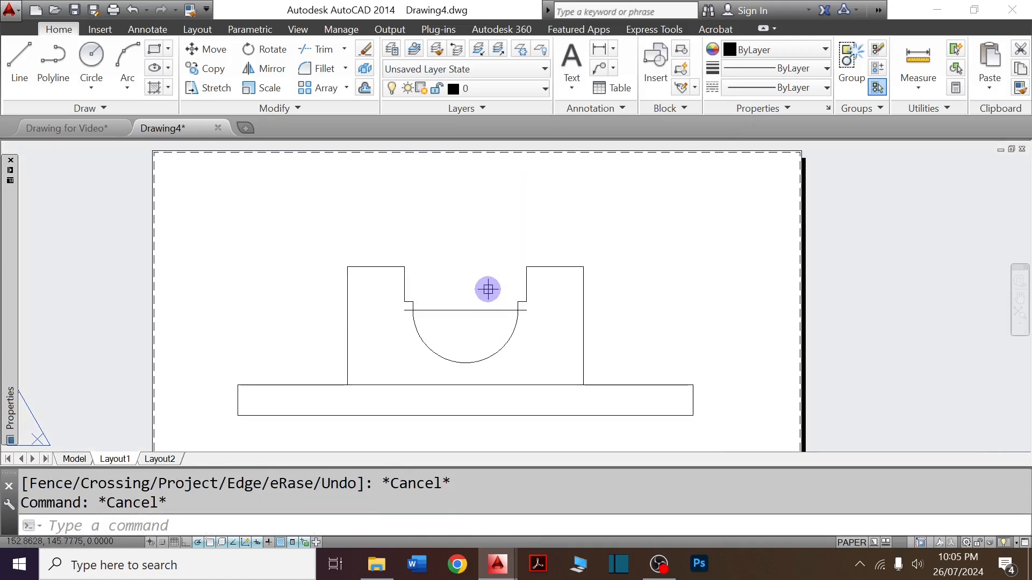
pyautogui.scroll(-2, 485, 288)
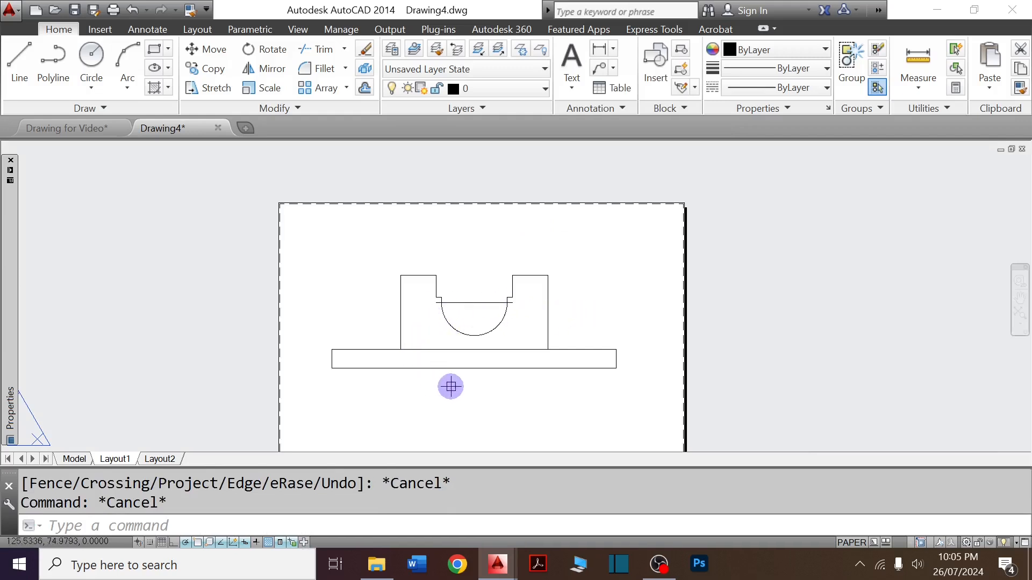
pyautogui.hotkey('ctrl', 'Tab')
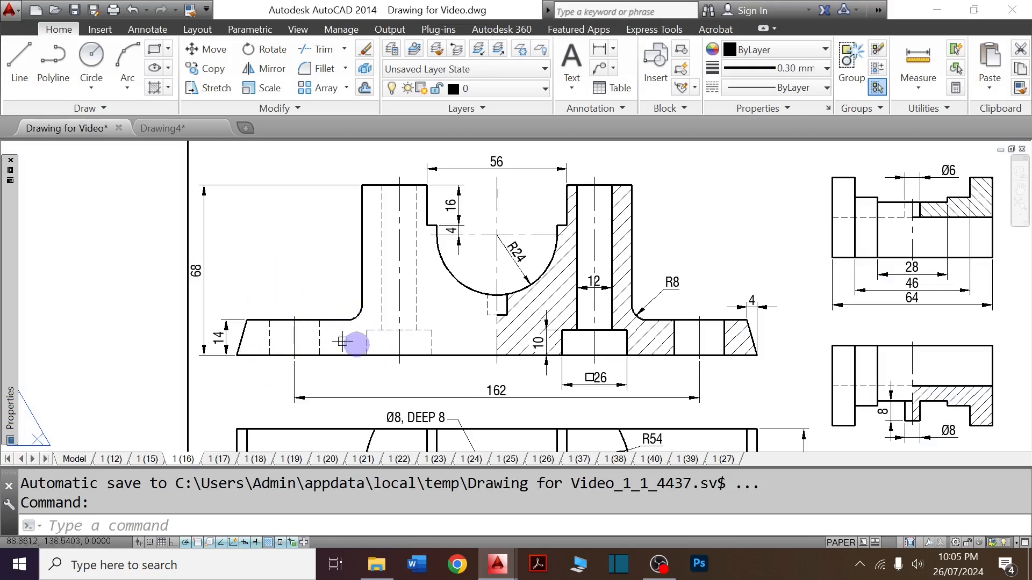
pyautogui.hotkey('ctrl', 'Tab')
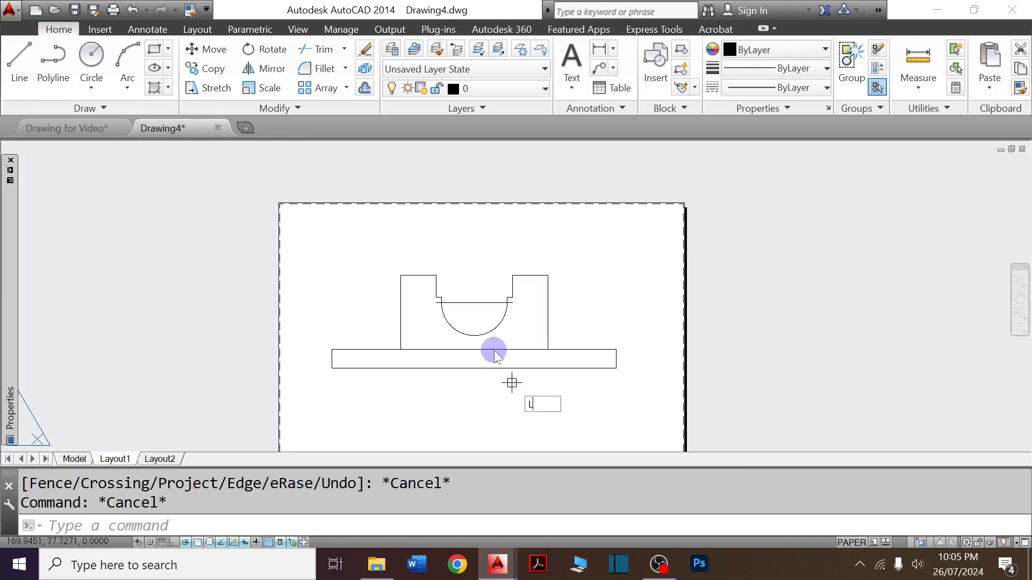
pyautogui.press('Return')
pyautogui.click(474, 349)
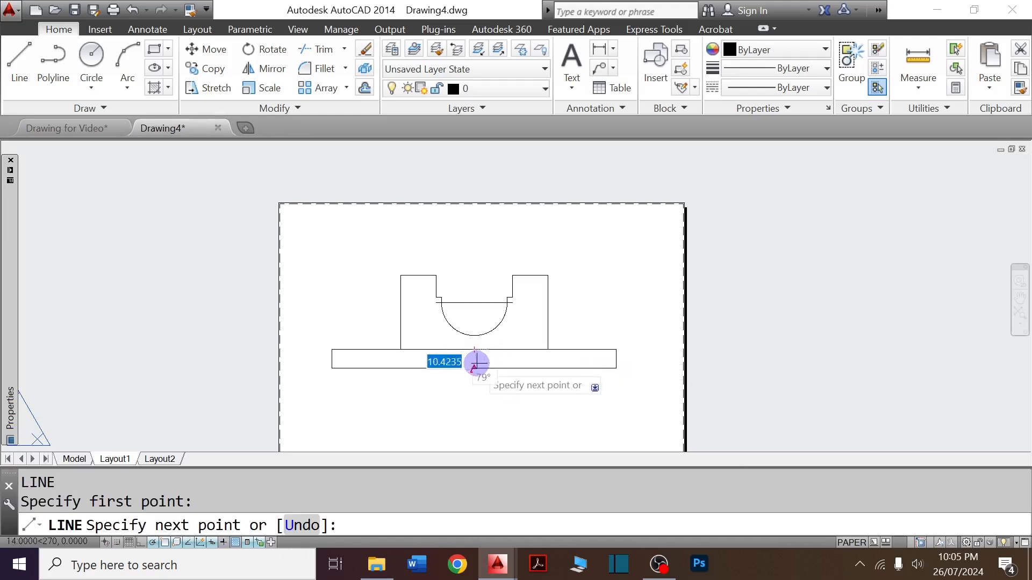
pyautogui.click(474, 368)
pyautogui.press('Return')
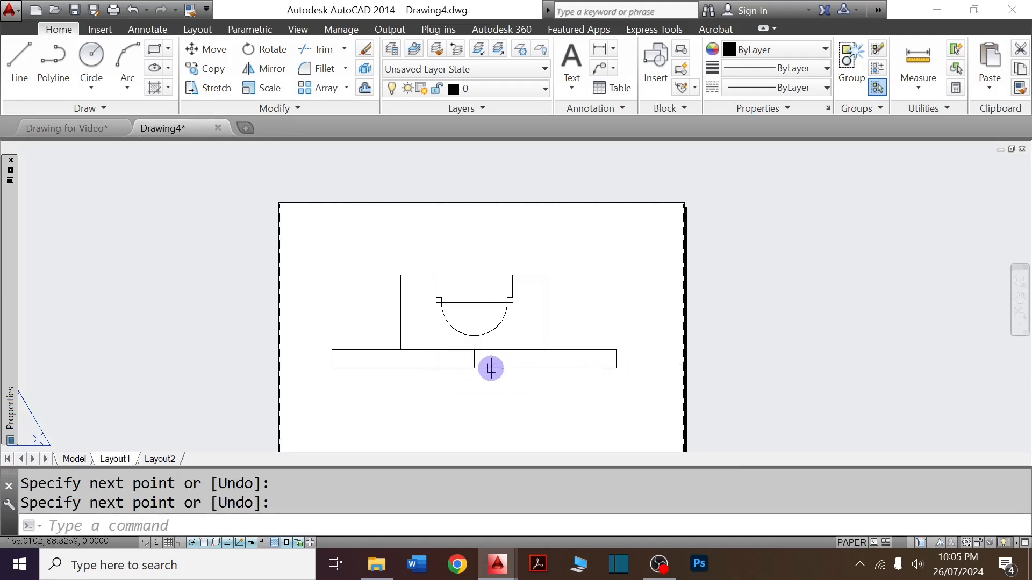
# Examine the reference drawing's front view and plan for the base slots' size and spacing and the bolt holes' spacing.
pyautogui.hotkey('ctrl', 'Tab')
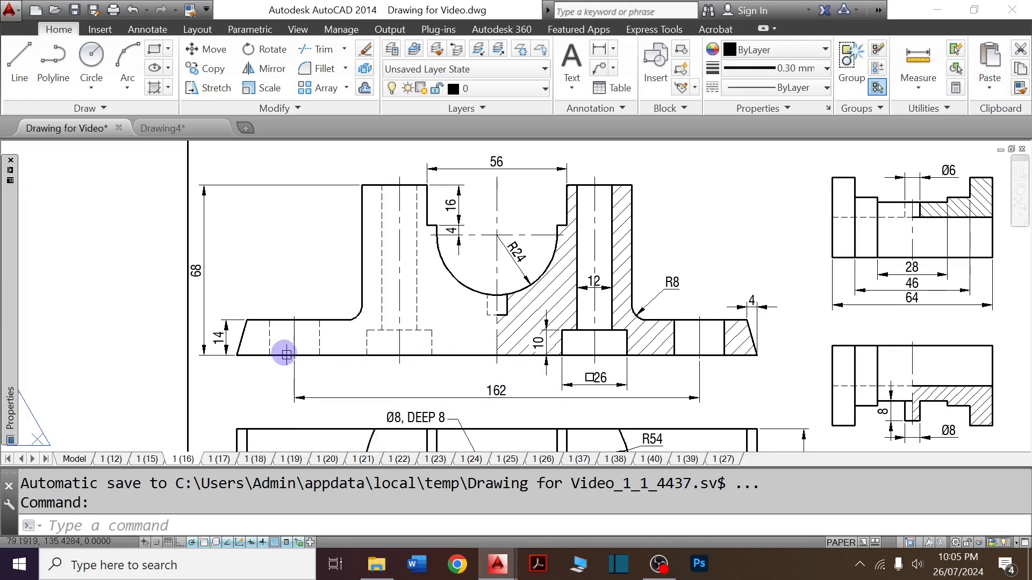
pyautogui.scroll(-4, 277, 329)
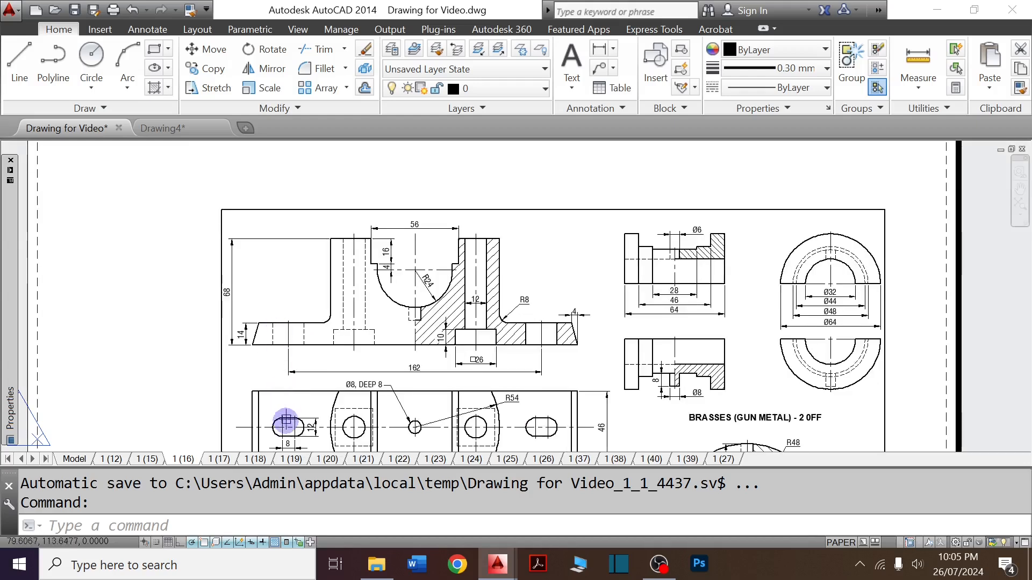
pyautogui.scroll(2, 283, 427)
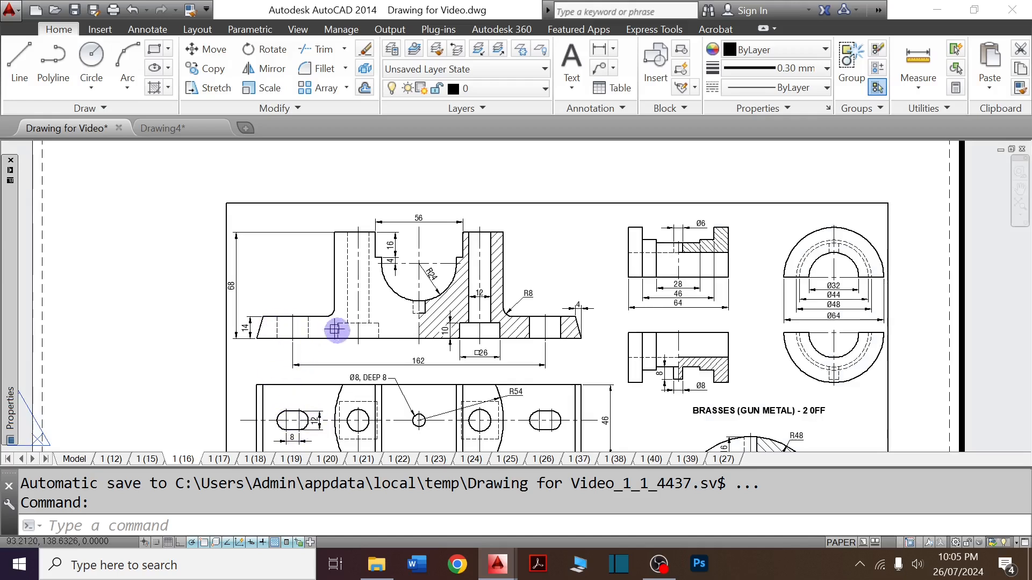
pyautogui.scroll(-1, 364, 323)
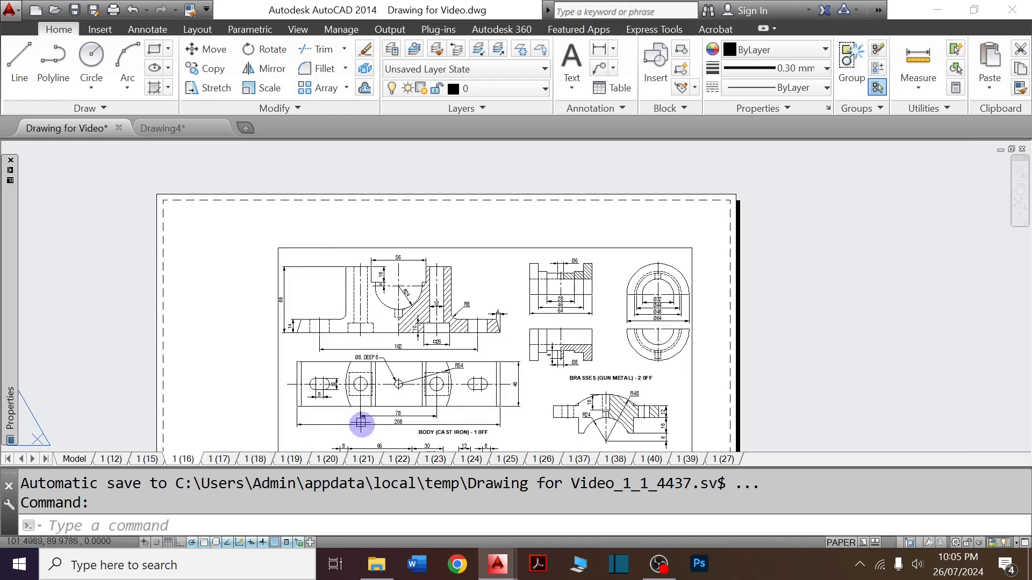
pyautogui.scroll(3, 385, 421)
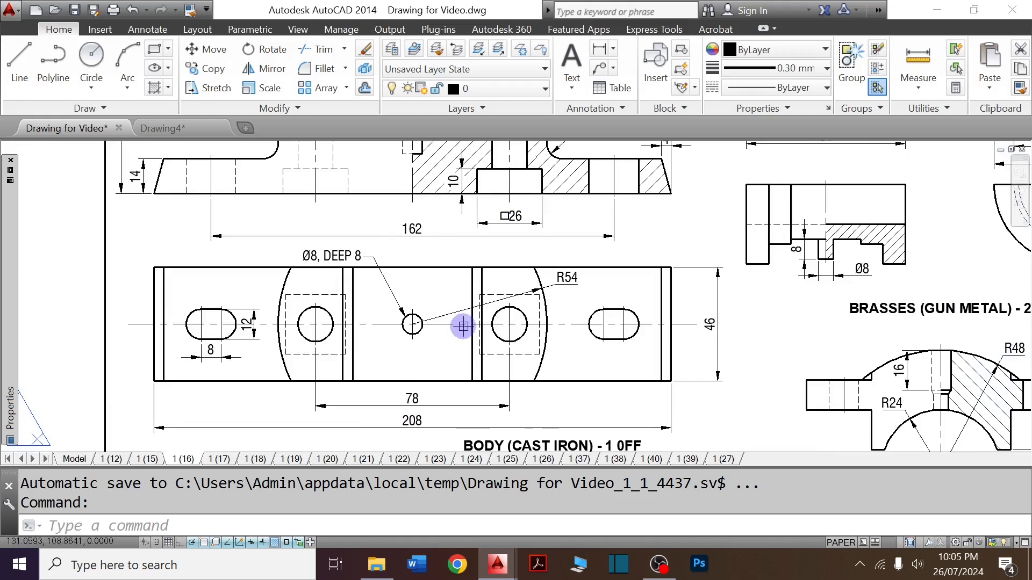
pyautogui.scroll(-2, 465, 325)
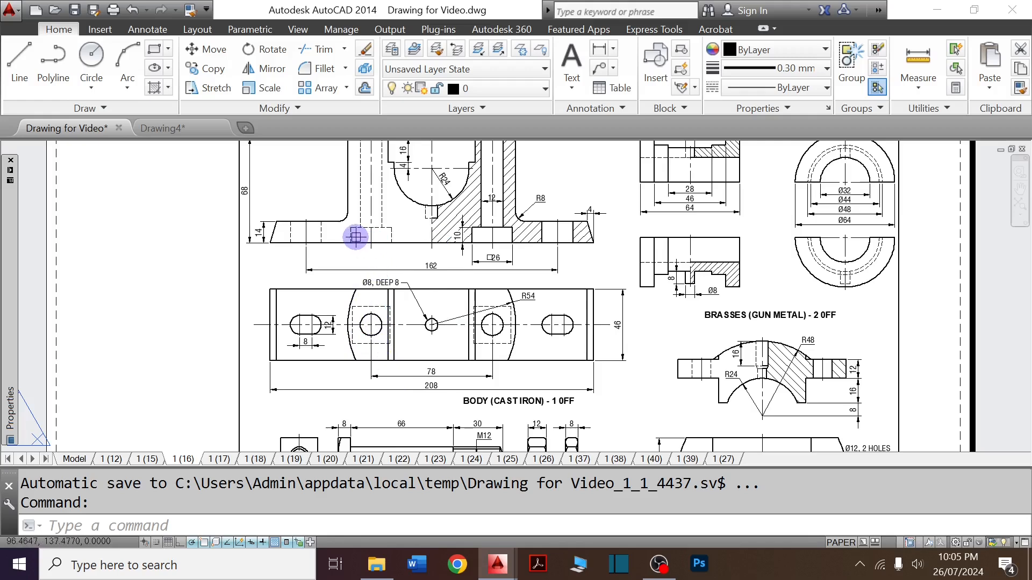
pyautogui.scroll(-2, 355, 236)
pyautogui.scroll(4, 363, 290)
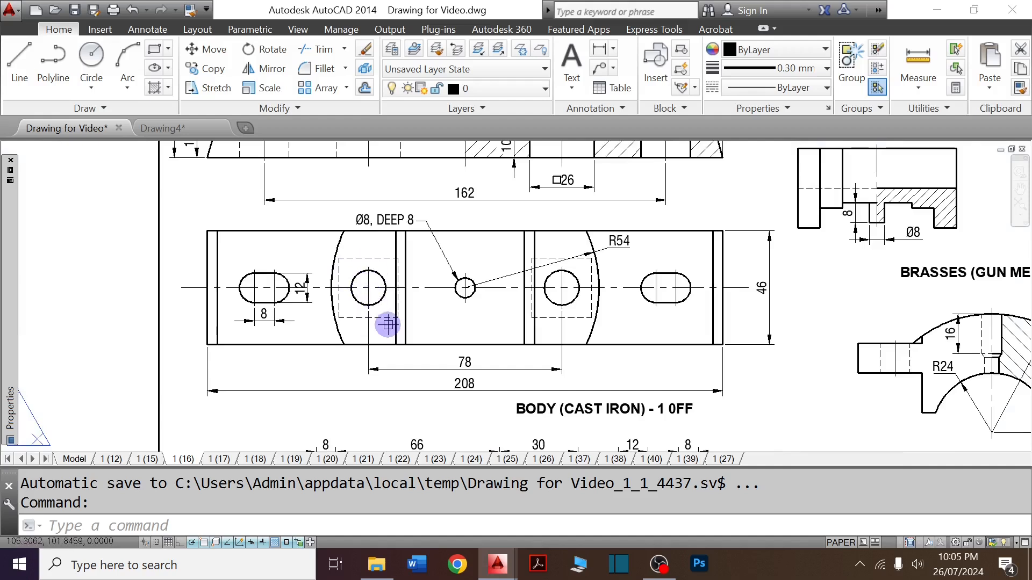
pyautogui.scroll(-2, 388, 324)
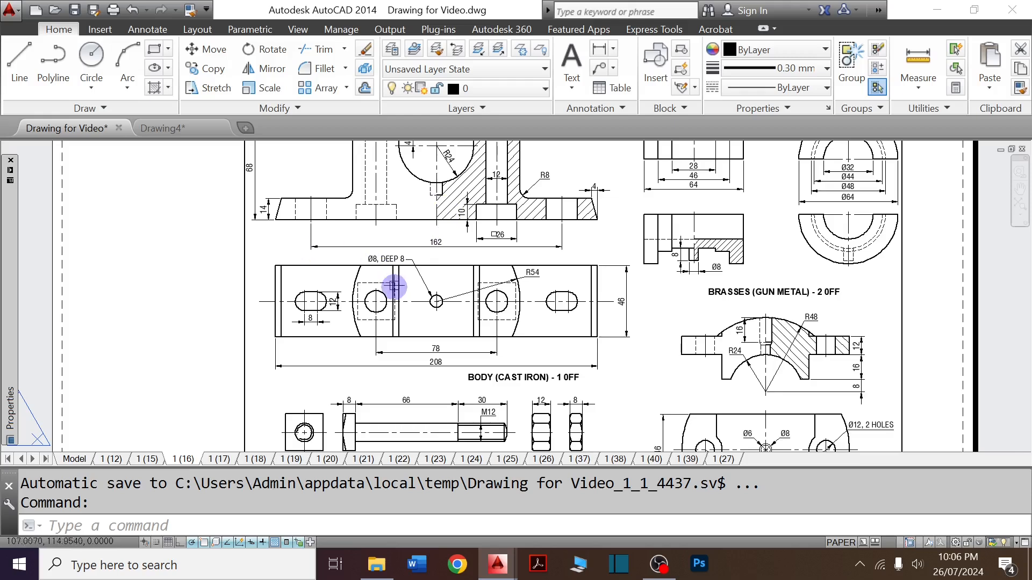
# In Drawing4, offset the base's vertical centre line 81 mm to the left to mark the slot centre.
pyautogui.hotkey('ctrl', 'Tab')
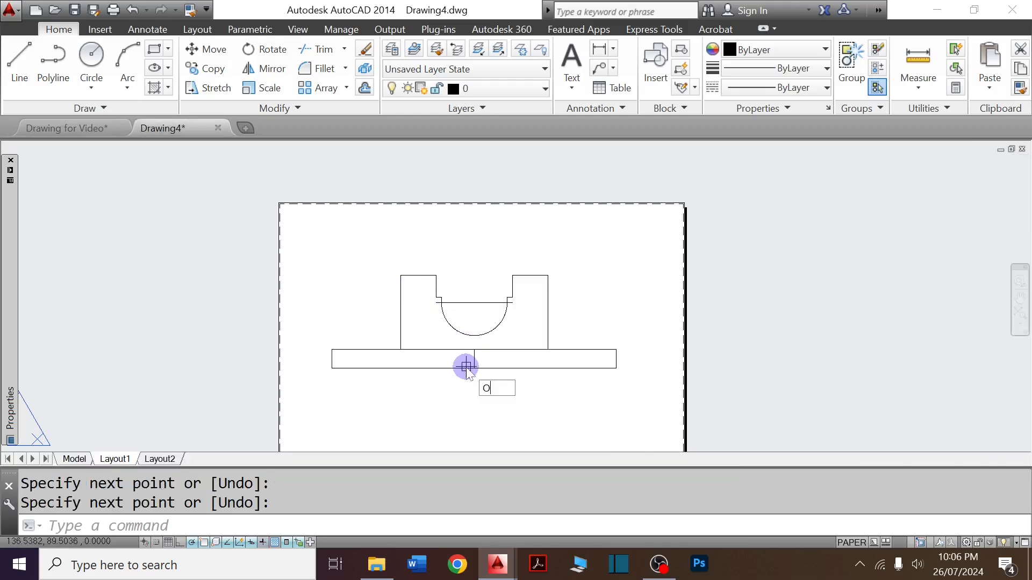
pyautogui.write('O')
pyautogui.press('Return')
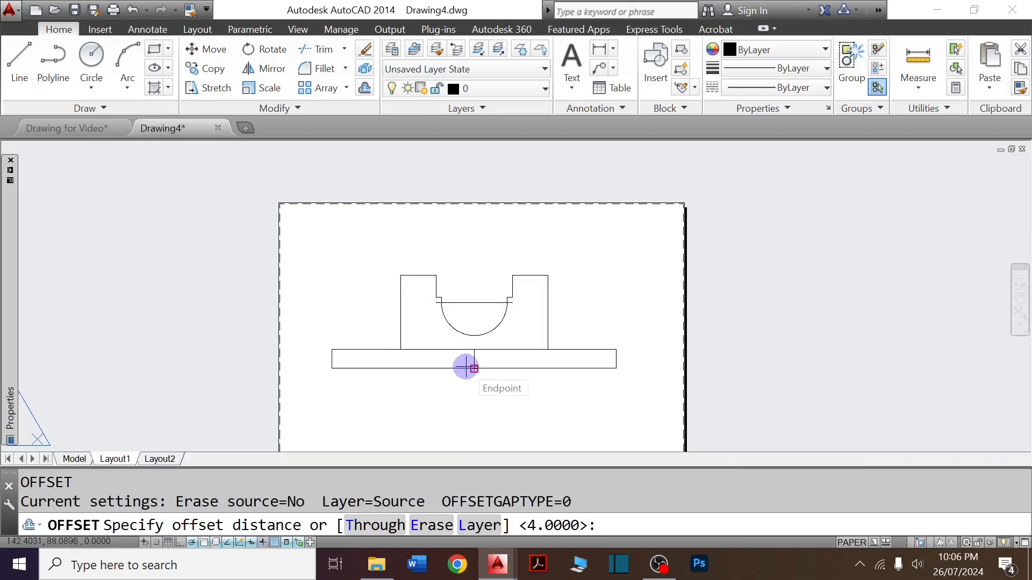
pyautogui.write('8')
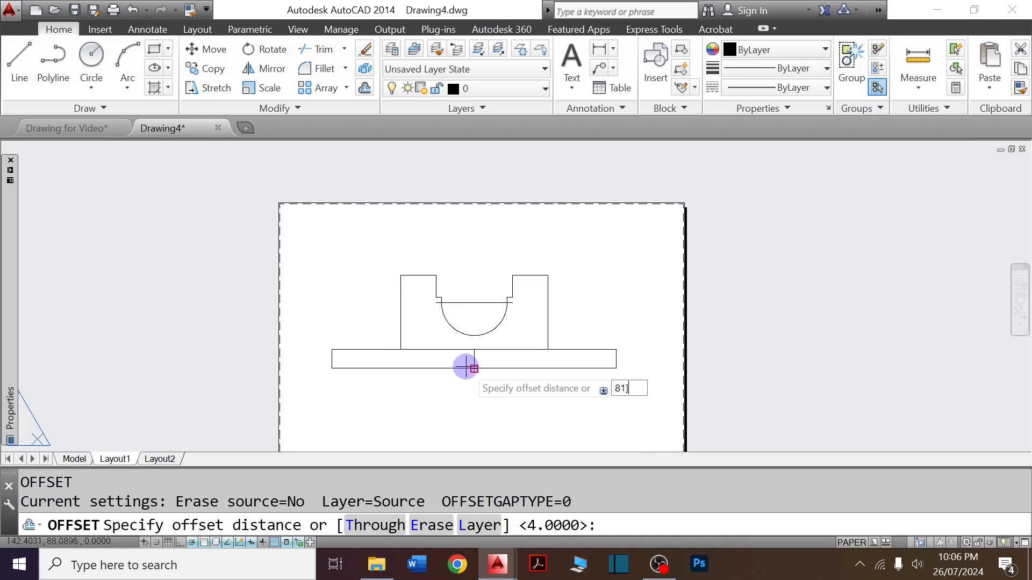
pyautogui.write('1')
pyautogui.press('Return')
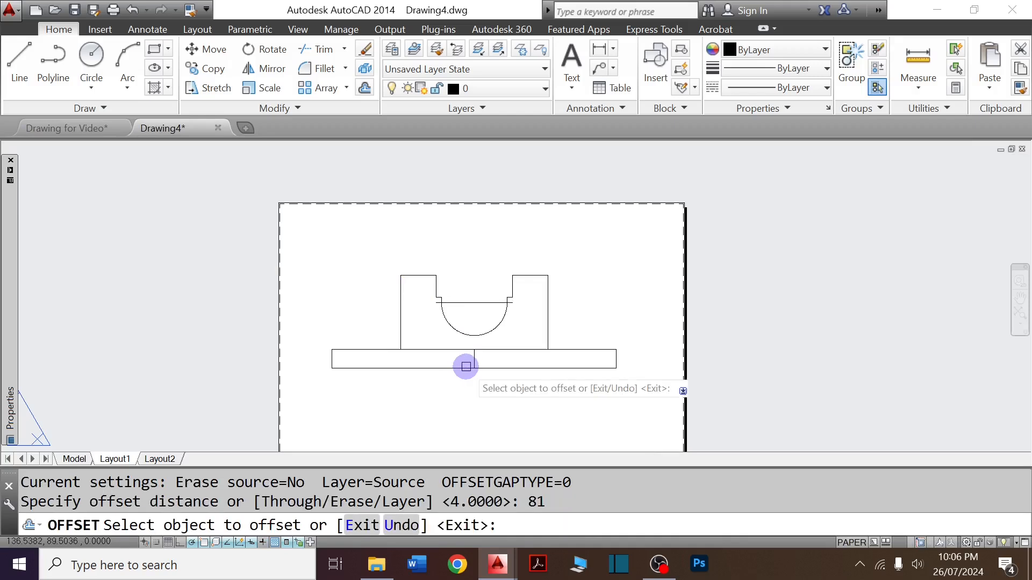
pyautogui.scroll(4, 466, 366)
pyautogui.click(482, 352)
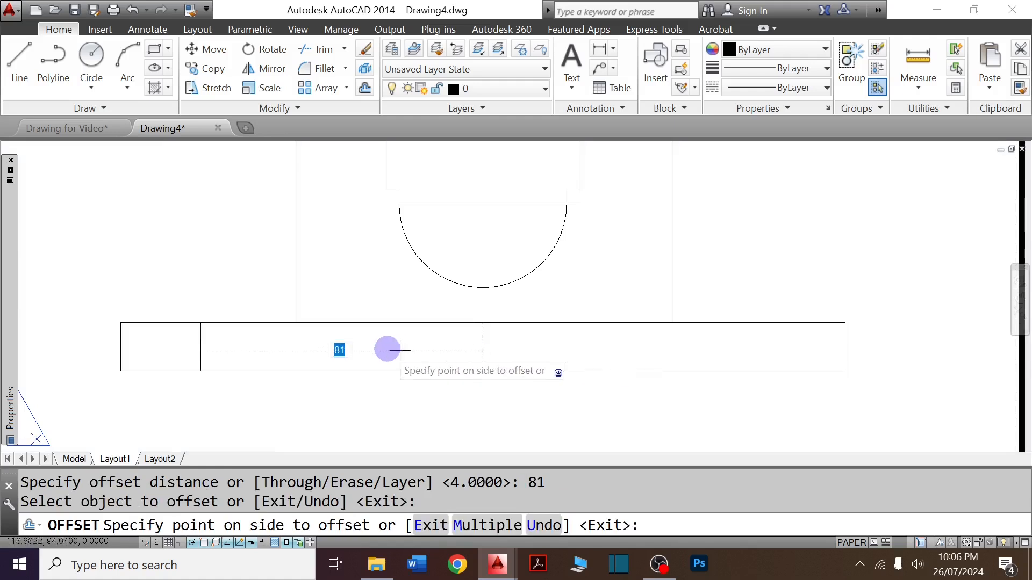
pyautogui.click(369, 346)
pyautogui.scroll(-4, 369, 346)
pyautogui.press('Return')
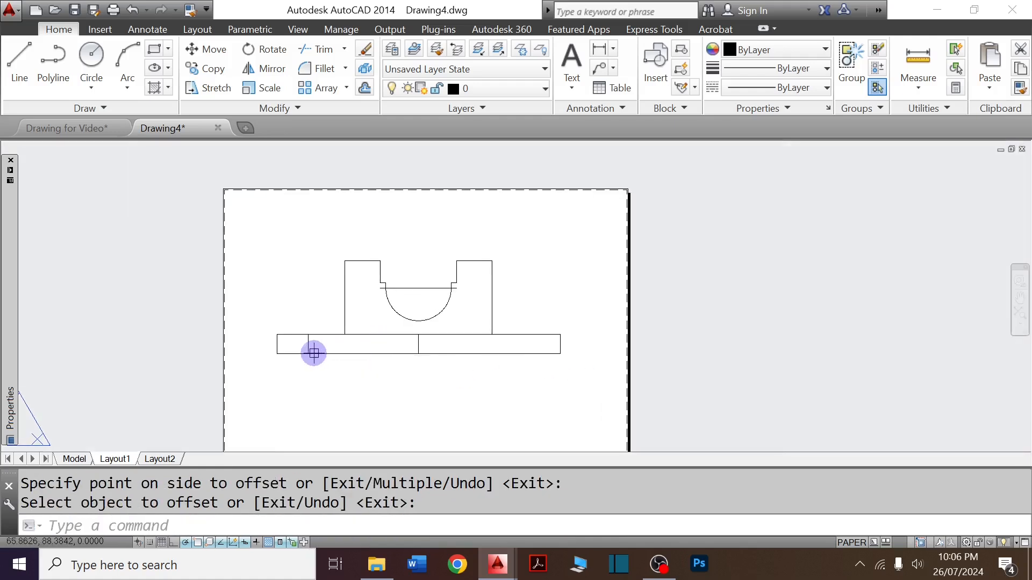
# Offset the left slot's centre line 10 mm to both sides to form the slot edges in the base.
pyautogui.press('Return')
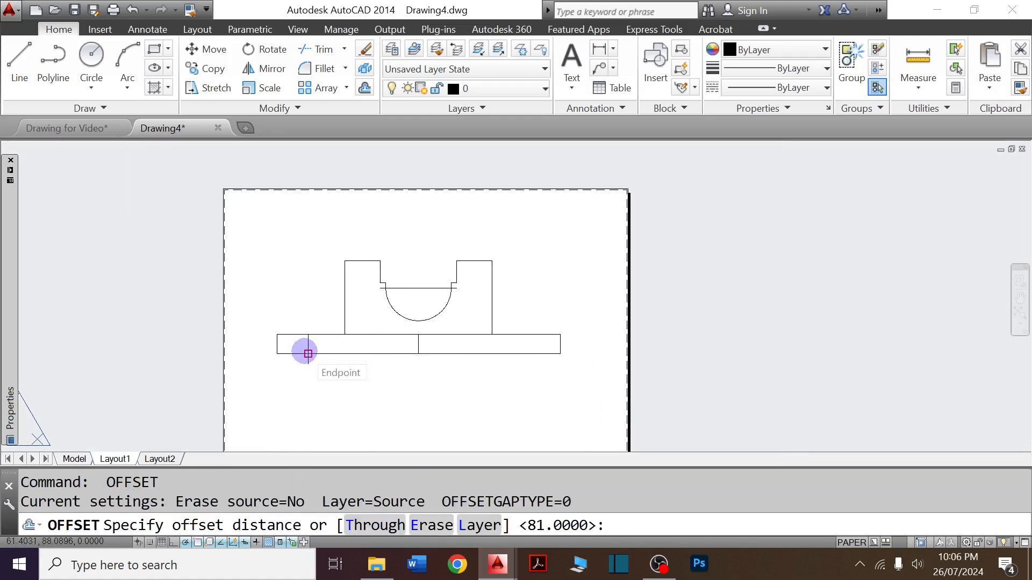
pyautogui.scroll(2, 303, 352)
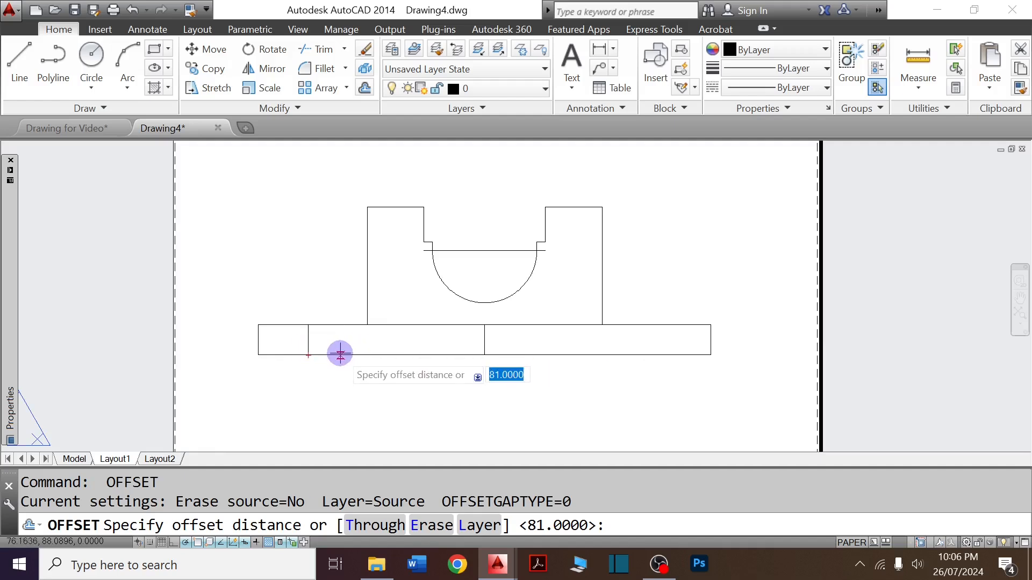
pyautogui.write('10')
pyautogui.press('Return')
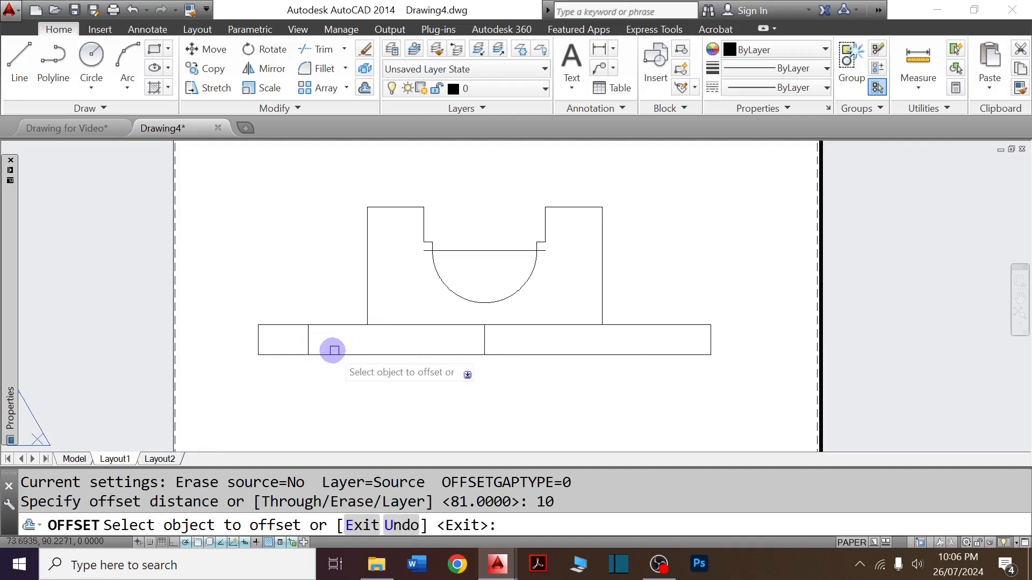
pyautogui.scroll(4, 333, 349)
pyautogui.click(269, 323)
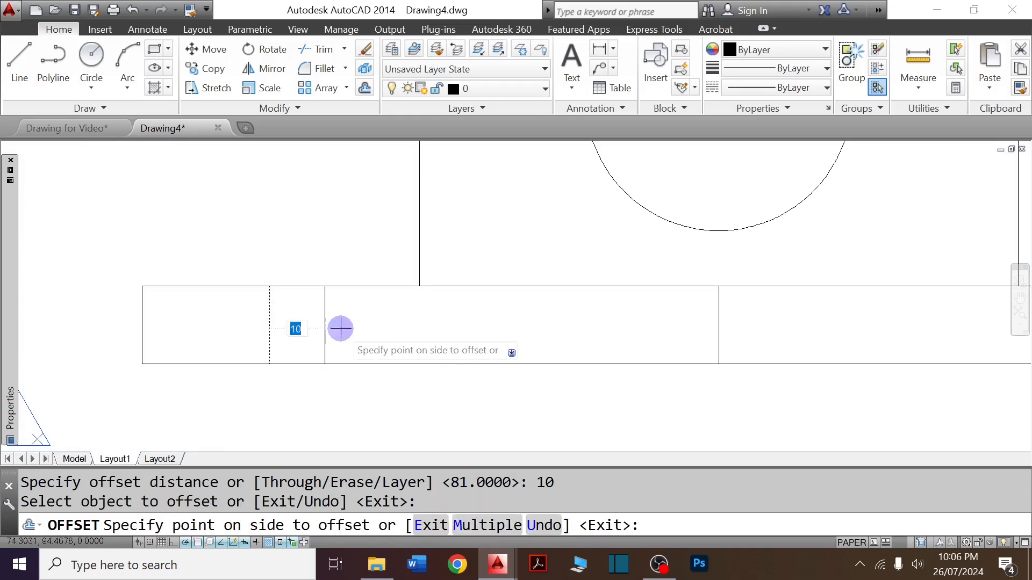
pyautogui.click(336, 330)
pyautogui.click(269, 330)
pyautogui.click(257, 330)
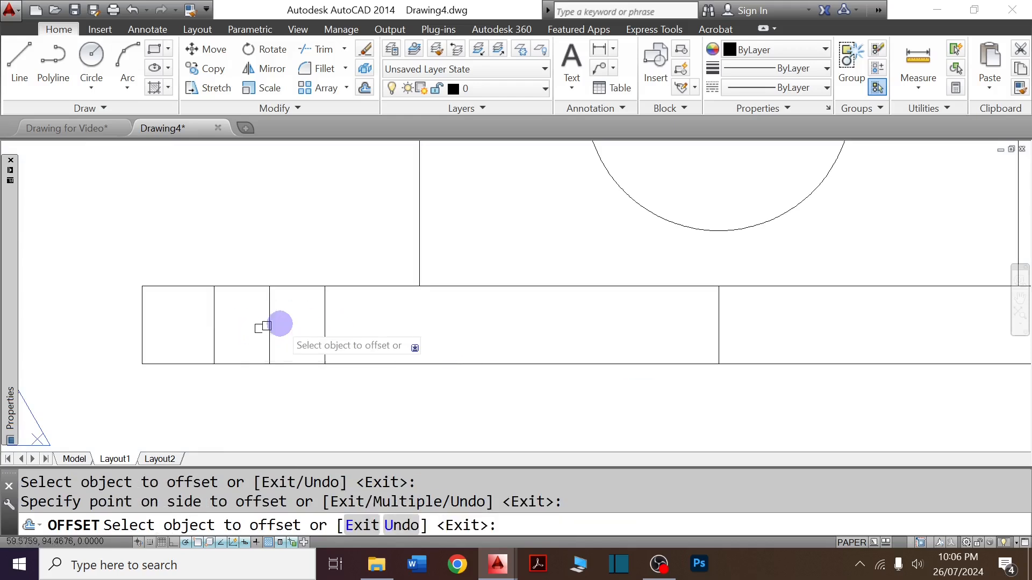
pyautogui.scroll(-4, 276, 323)
pyautogui.press('Escape')
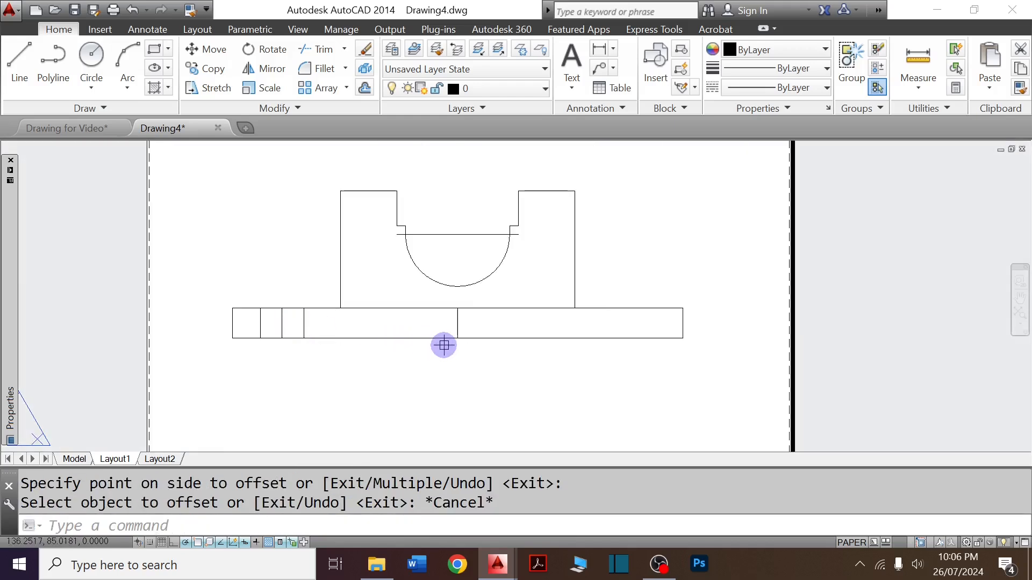
# Check the bolt-hole spacing in the reference drawing and offset the base's middle line 39 mm to the left.
pyautogui.press('Return')
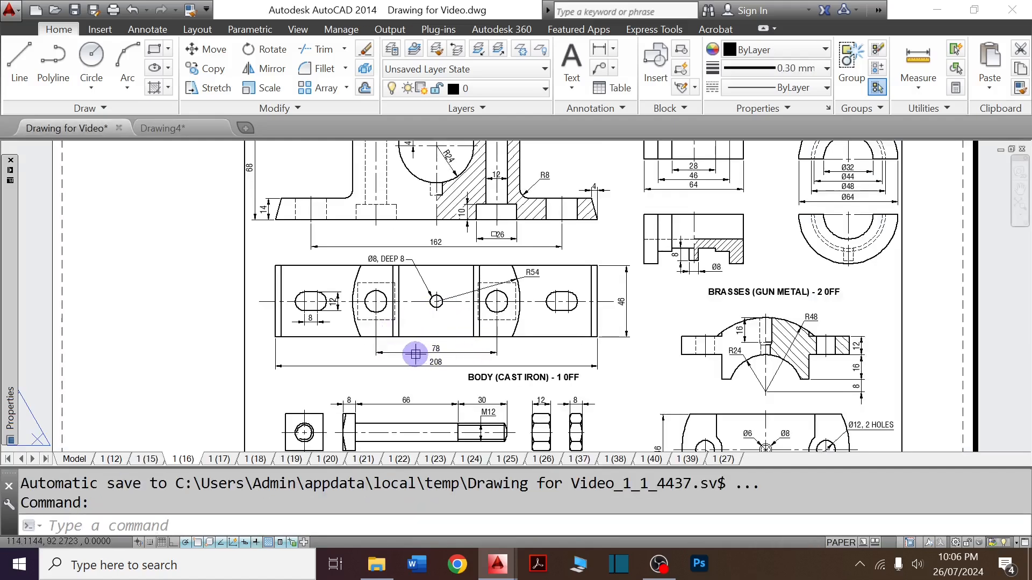
pyautogui.hotkey('ctrl', 'Tab')
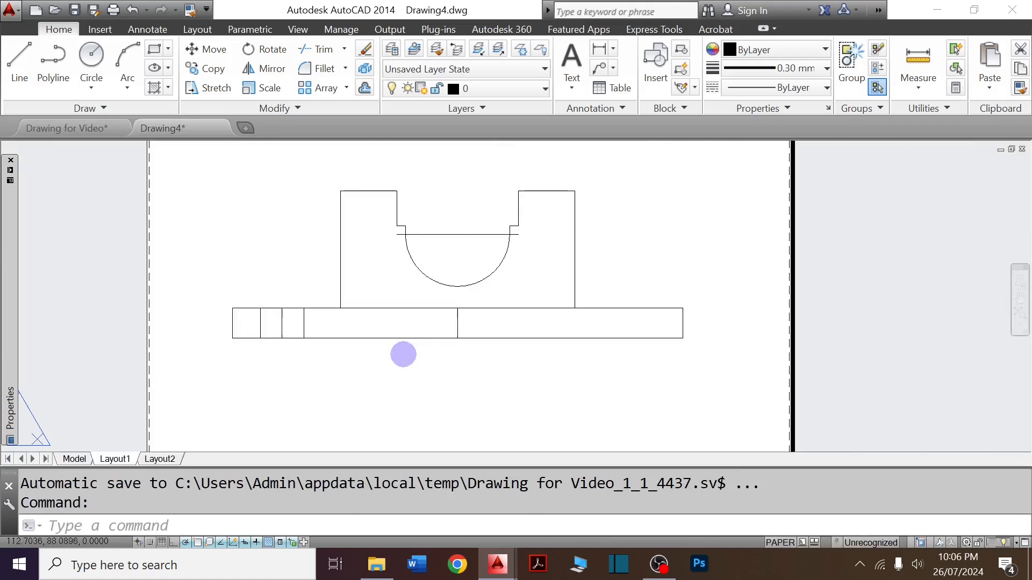
pyautogui.press('Return')
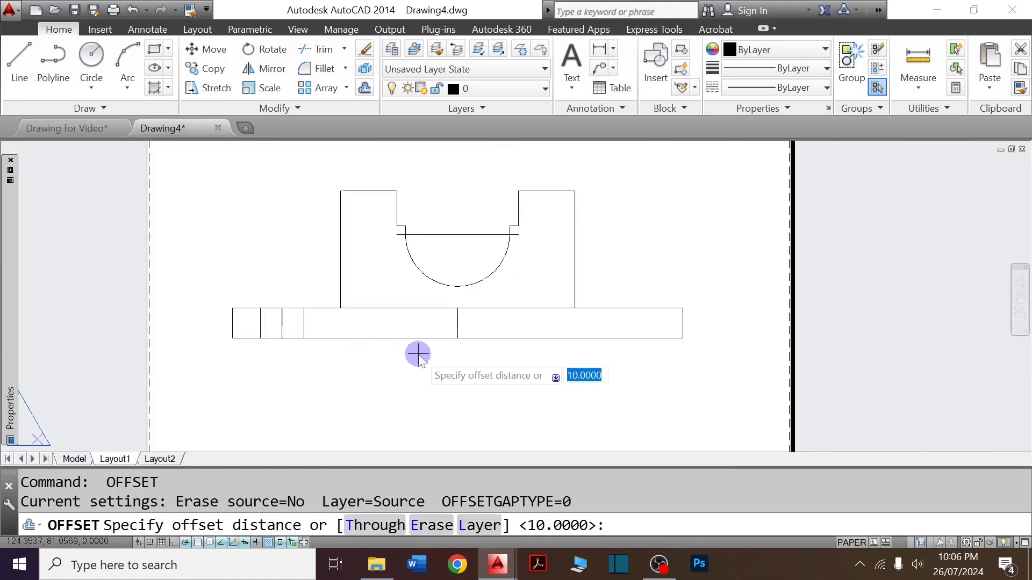
pyautogui.write('39')
pyautogui.press('Return')
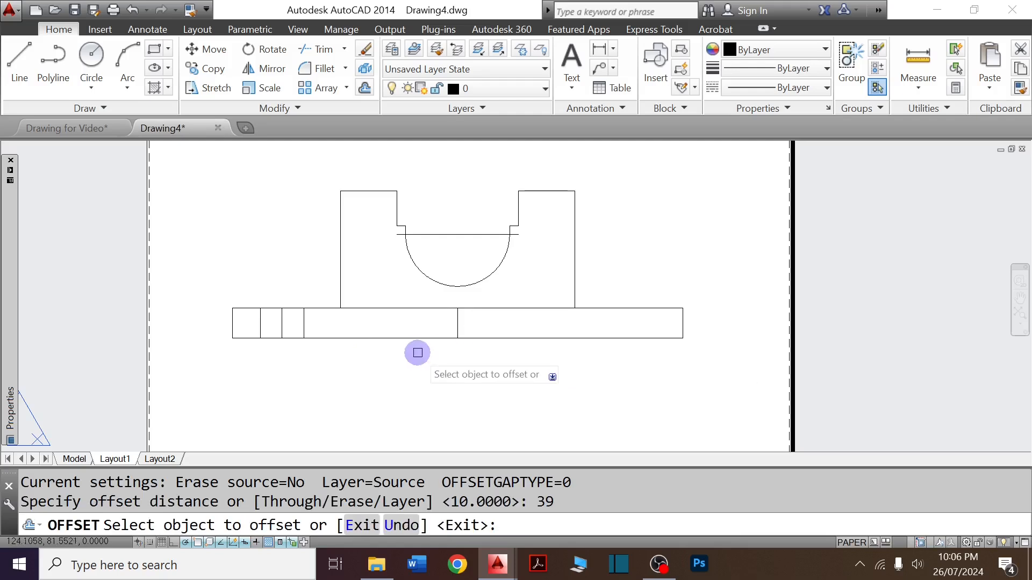
pyautogui.click(457, 325)
pyautogui.click(375, 325)
pyautogui.scroll(5, 375, 325)
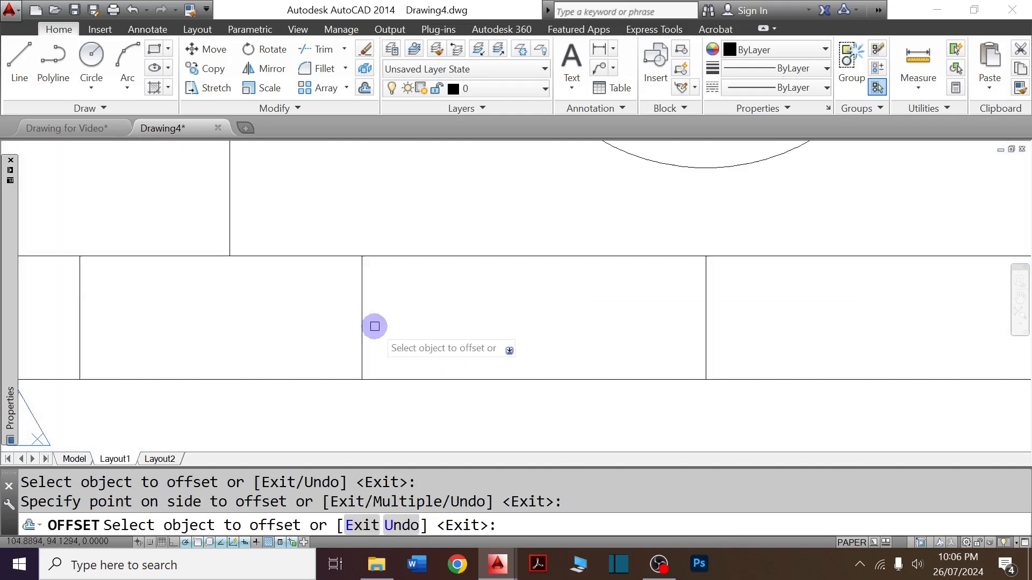
pyautogui.press('Escape')
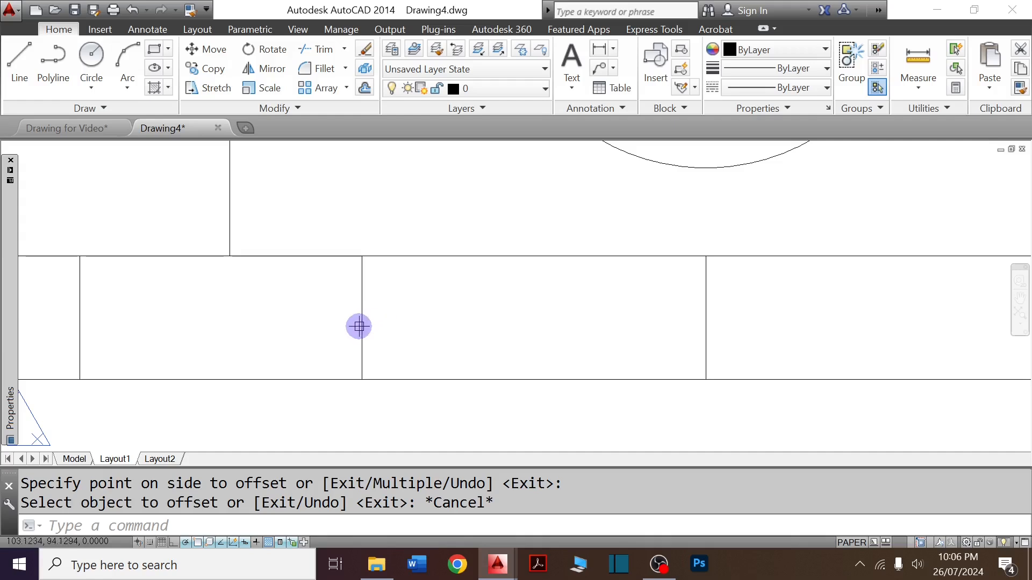
# Check the bolt-head recess width in the reference drawing and offset the left bolt-hole centre line 13 mm to both sides.
pyautogui.hotkey('ctrl', 'Tab')
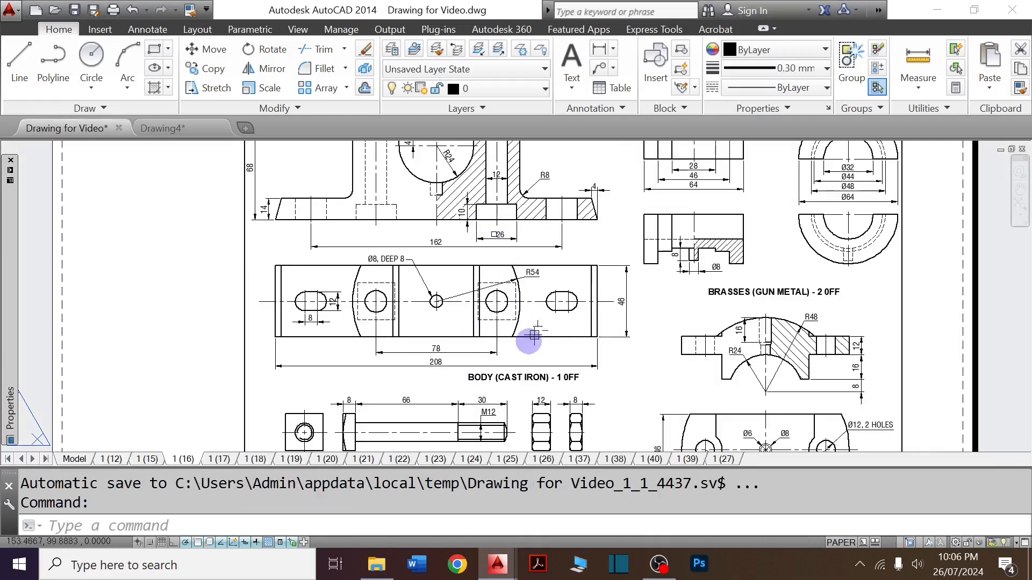
pyautogui.hotkey('ctrl', 'Tab')
pyautogui.press('Return')
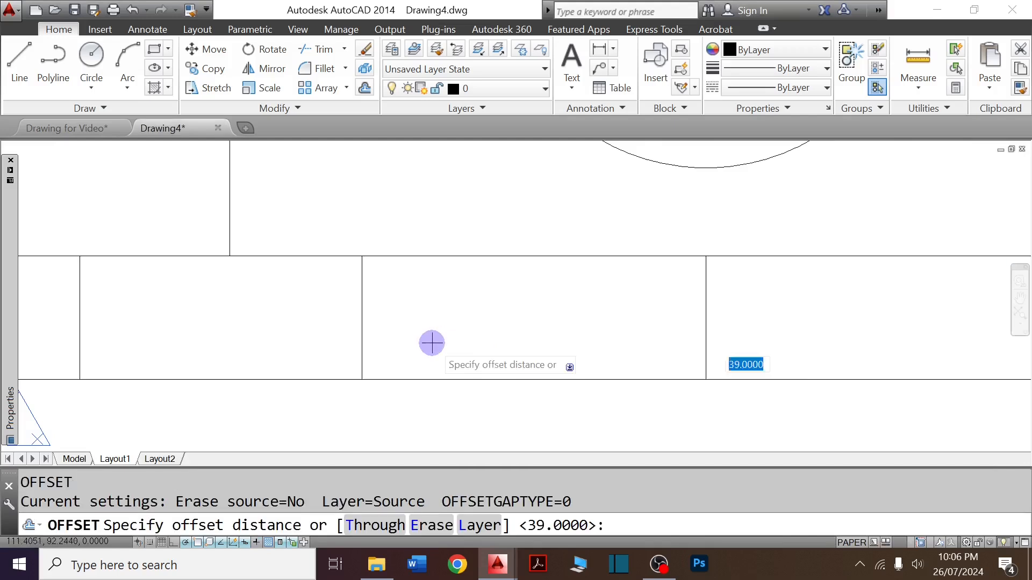
pyautogui.write('1')
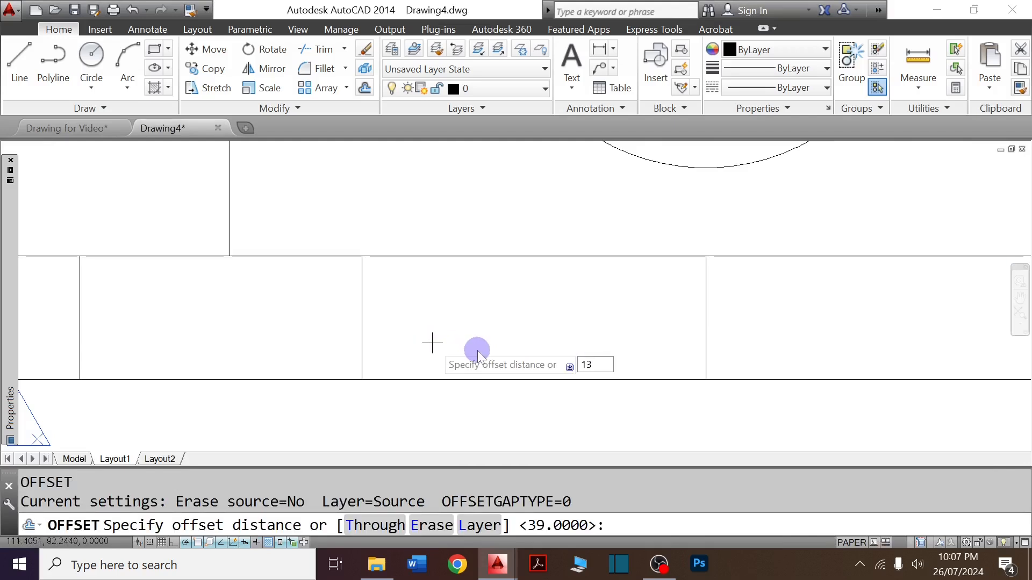
pyautogui.write('3')
pyautogui.press('Return')
pyautogui.click(362, 324)
pyautogui.click(426, 325)
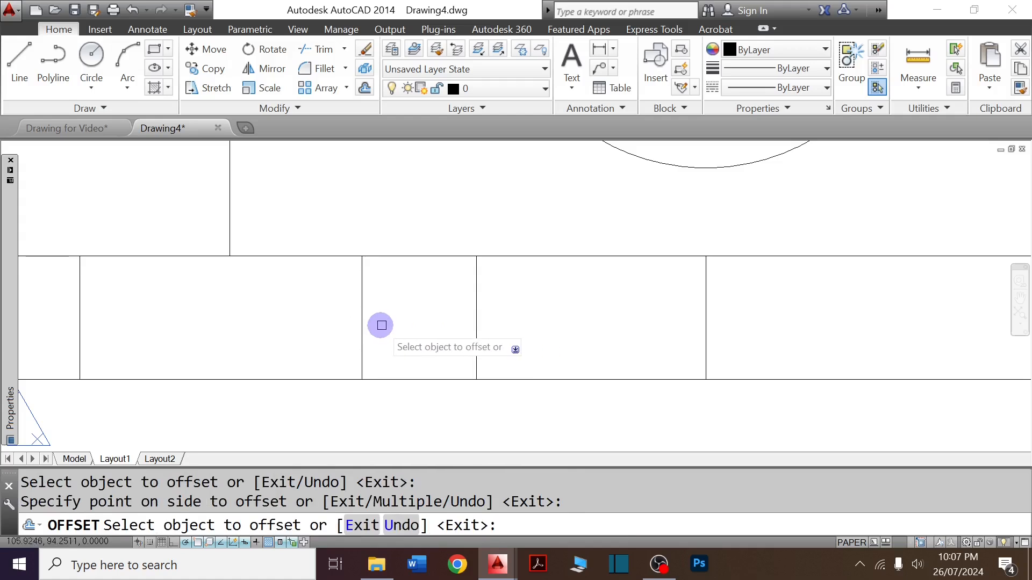
pyautogui.click(362, 322)
pyautogui.click(283, 325)
pyautogui.scroll(-4, 349, 330)
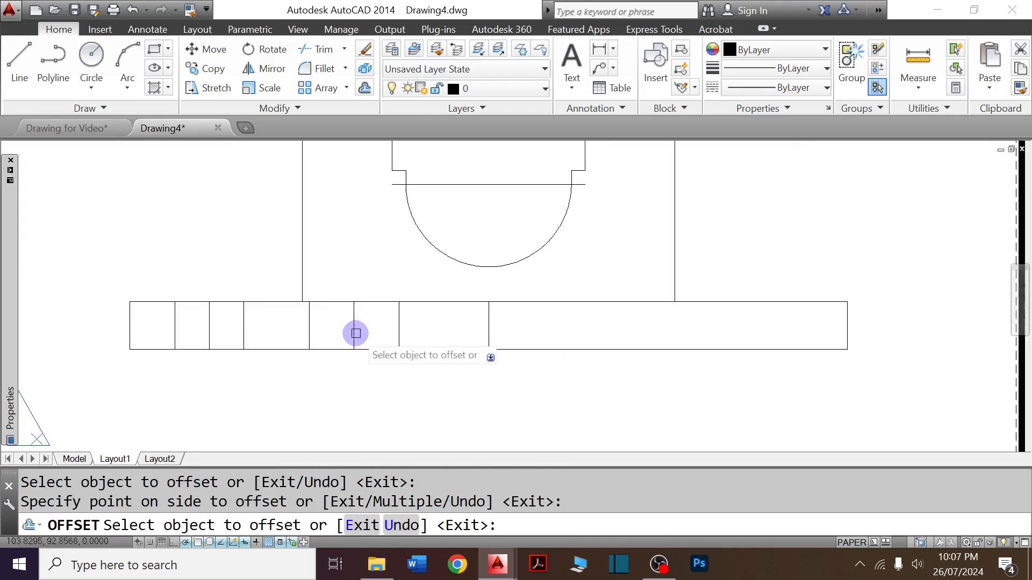
pyautogui.press('Escape')
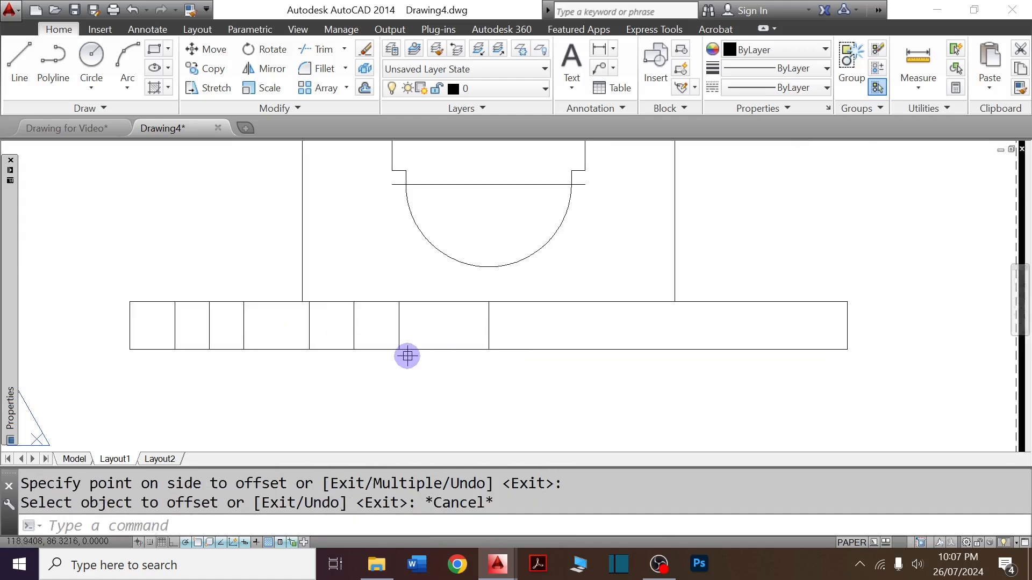
# Offset the base's bottom line 10 mm upward to set the bolt-head recess height.
pyautogui.click(380, 351)
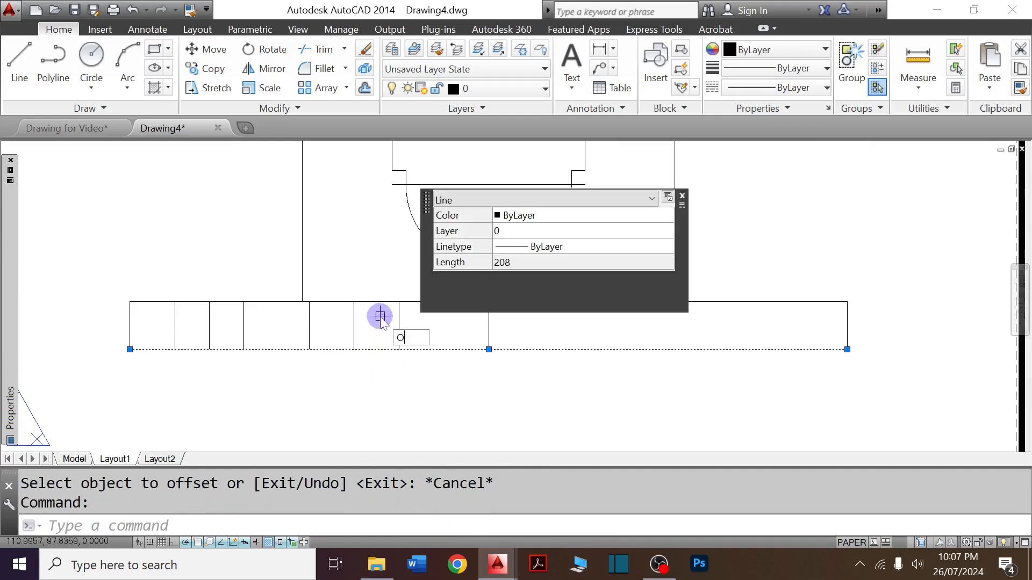
pyautogui.press('Return')
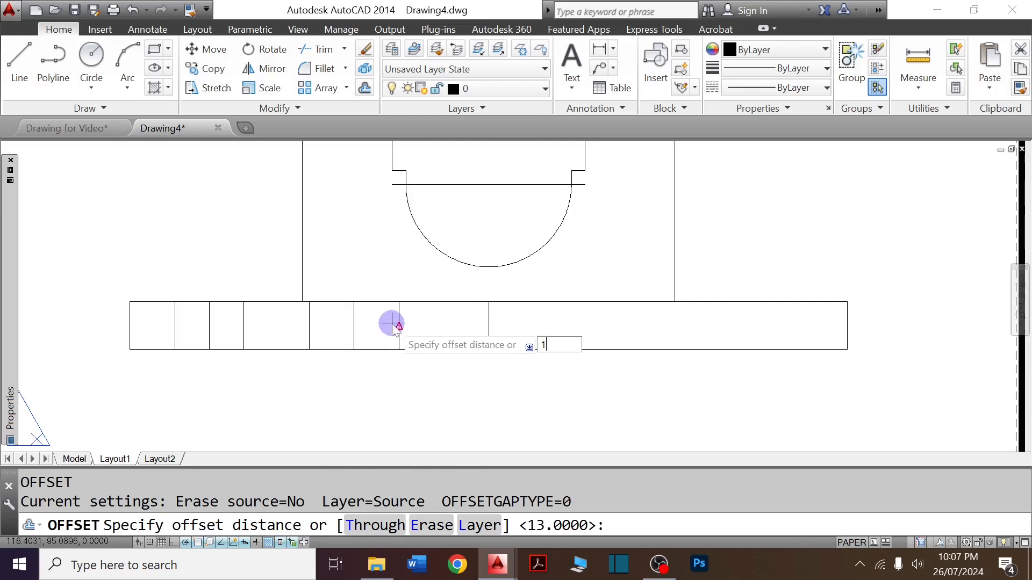
pyautogui.press('Return')
pyautogui.click(391, 323)
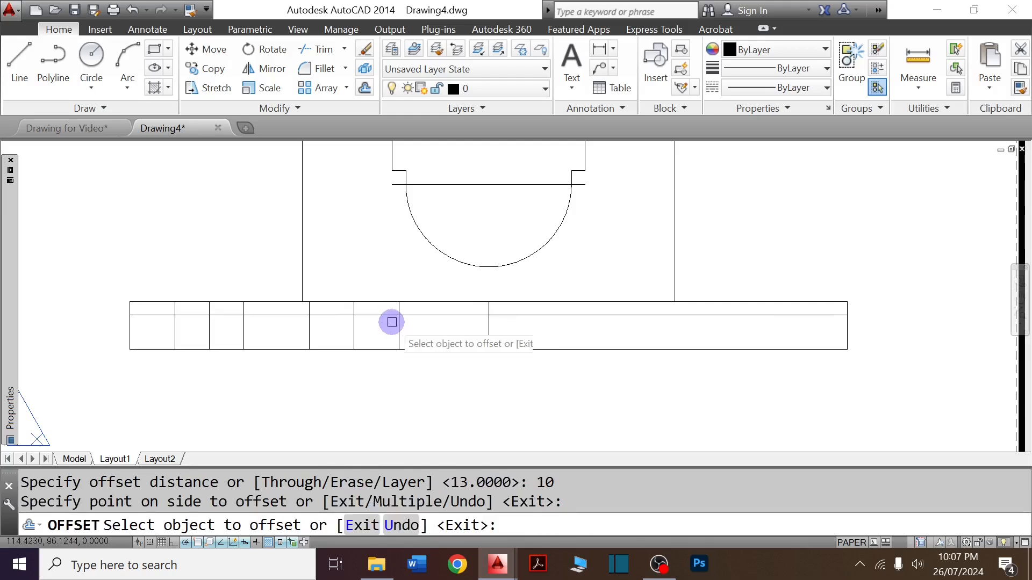
pyautogui.press('Escape')
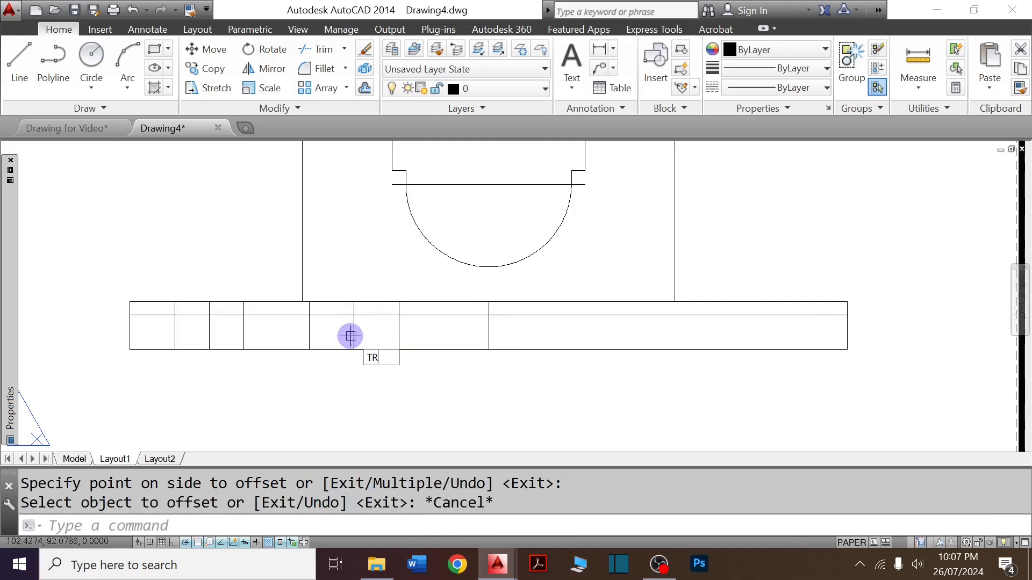
# Trim the recess height line on both sides of the left recess and the three vertical lines above it.
pyautogui.press('Return')
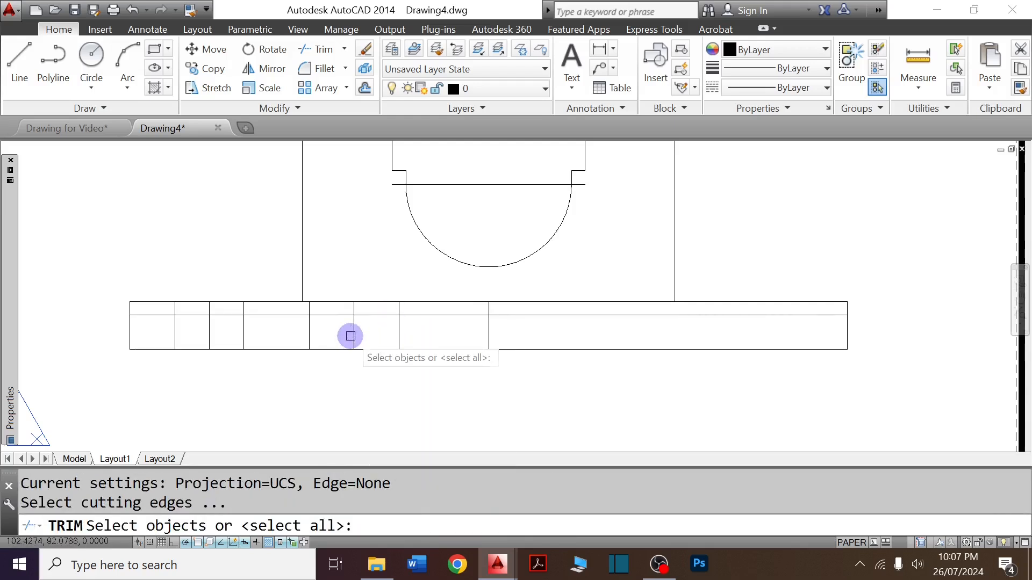
pyautogui.press('Return')
pyautogui.scroll(2, 295, 318)
pyautogui.click(295, 316)
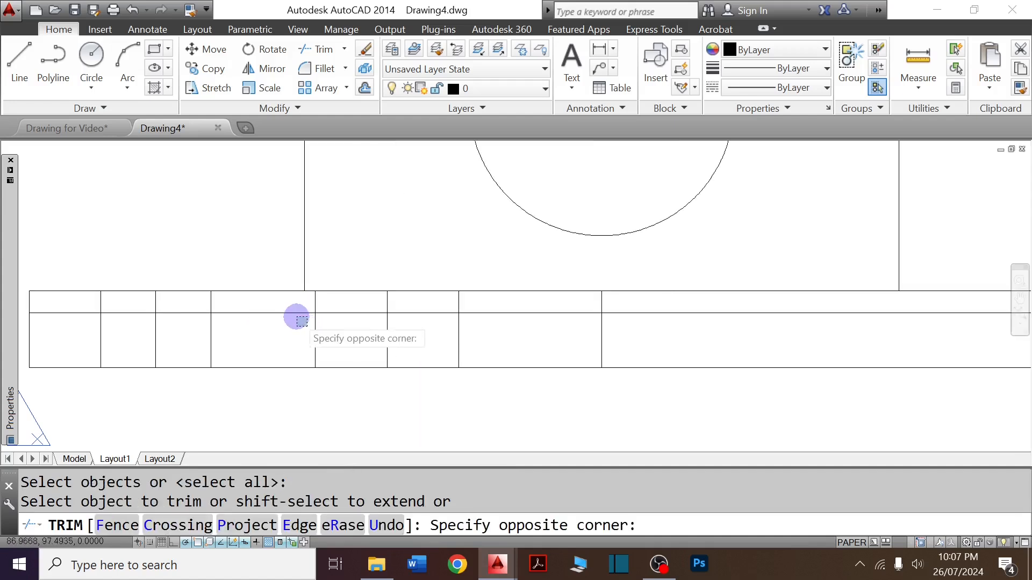
pyautogui.click(291, 311)
pyautogui.click(492, 308)
pyautogui.click(489, 306)
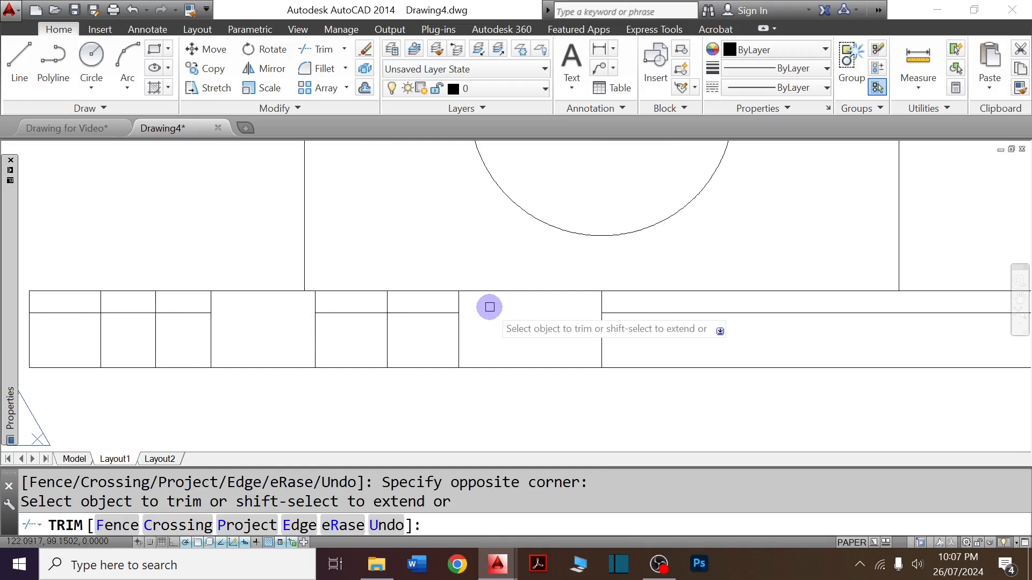
pyautogui.click(484, 302)
pyautogui.click(303, 301)
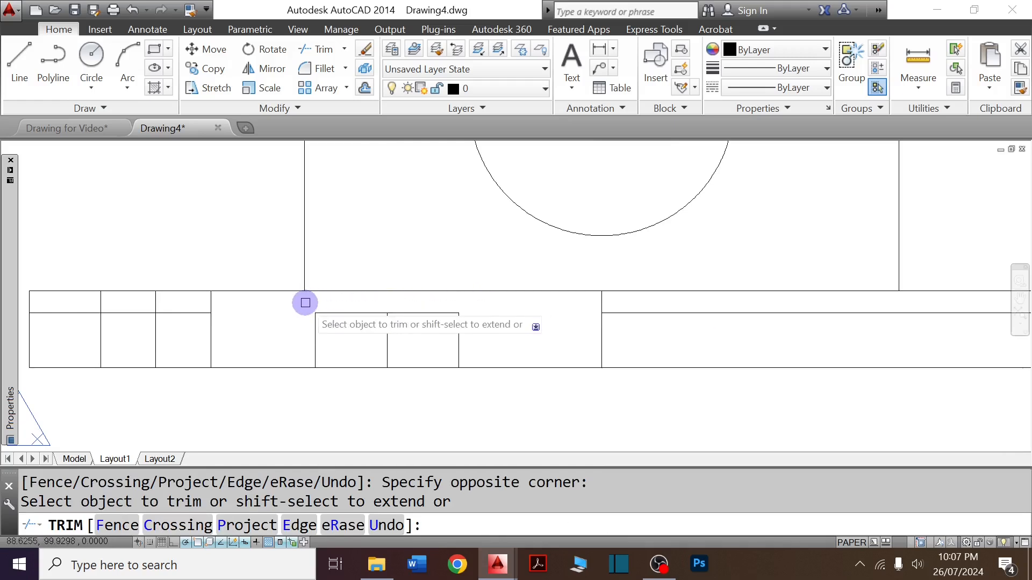
pyautogui.press('Escape')
# Delete the remaining centre line inside the left bolt-head recess.
pyautogui.click(408, 339)
pyautogui.click(369, 340)
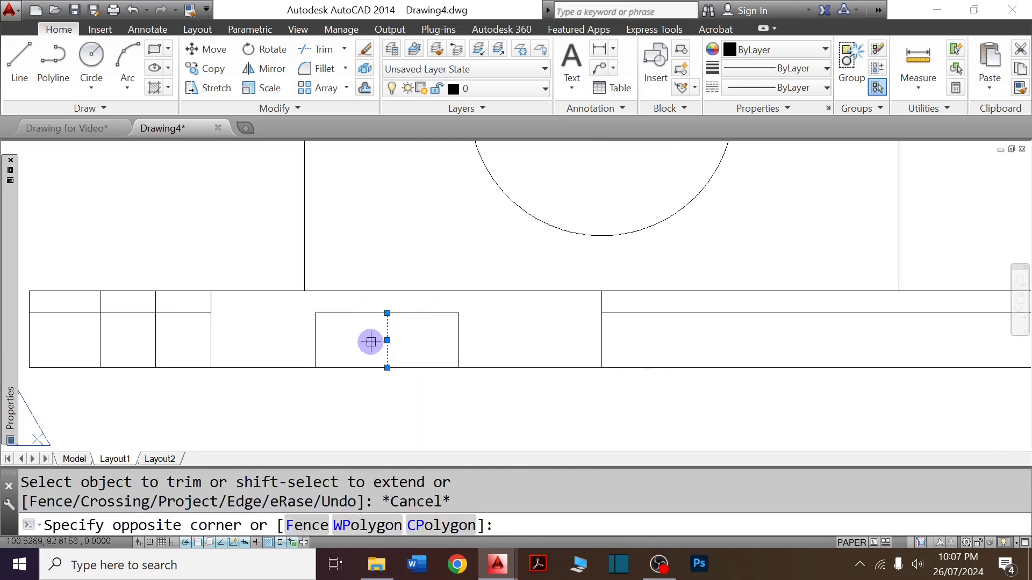
pyautogui.press('Delete')
pyautogui.scroll(-2, 427, 352)
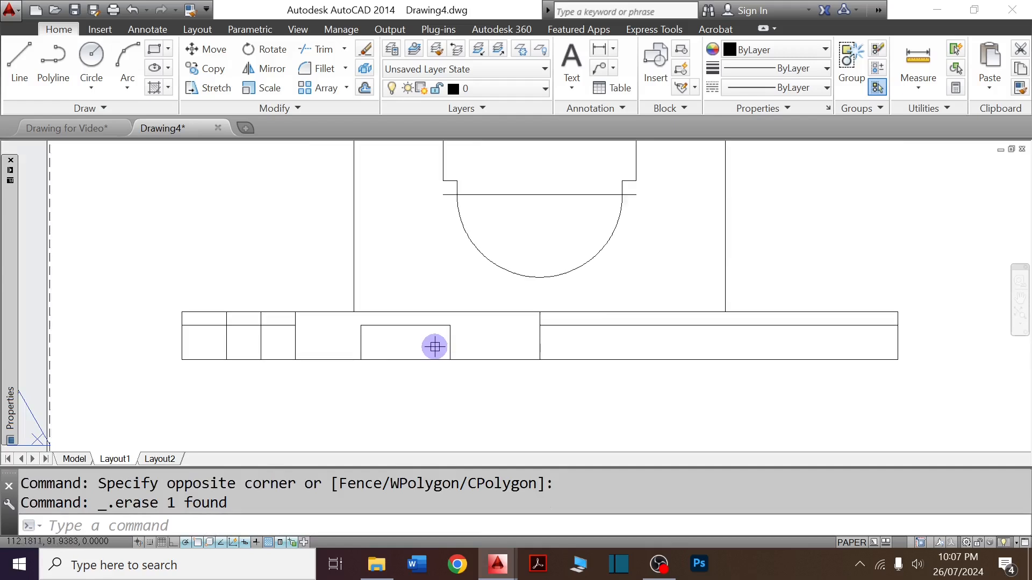
# Delete the leftover pieces of the recess height line across the left slot and the base's right half.
pyautogui.scroll(2, 210, 340)
pyautogui.press('Escape')
pyautogui.click(216, 329)
pyautogui.click(210, 308)
pyautogui.press('Delete')
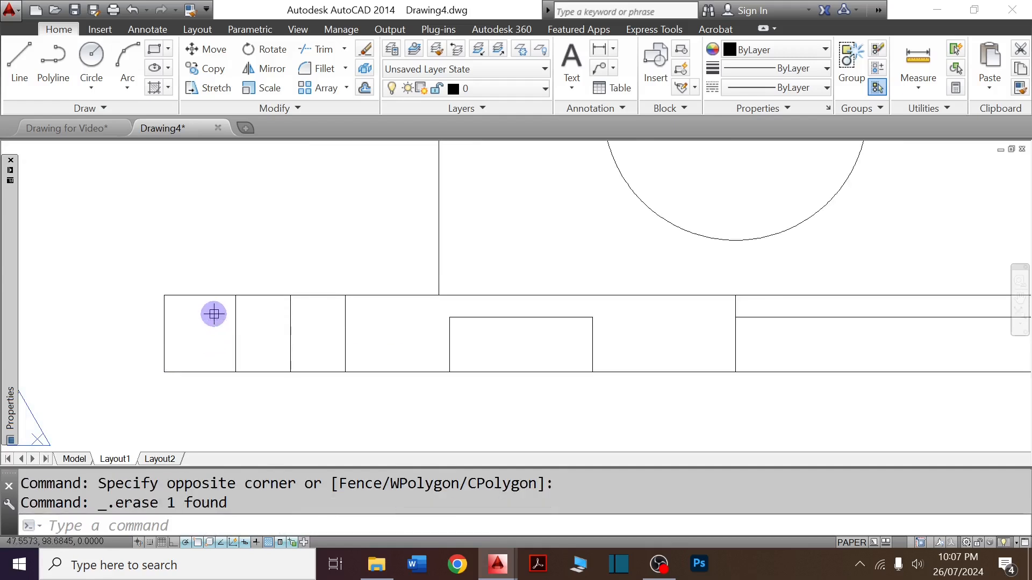
pyautogui.scroll(-3, 214, 315)
pyautogui.click(476, 316)
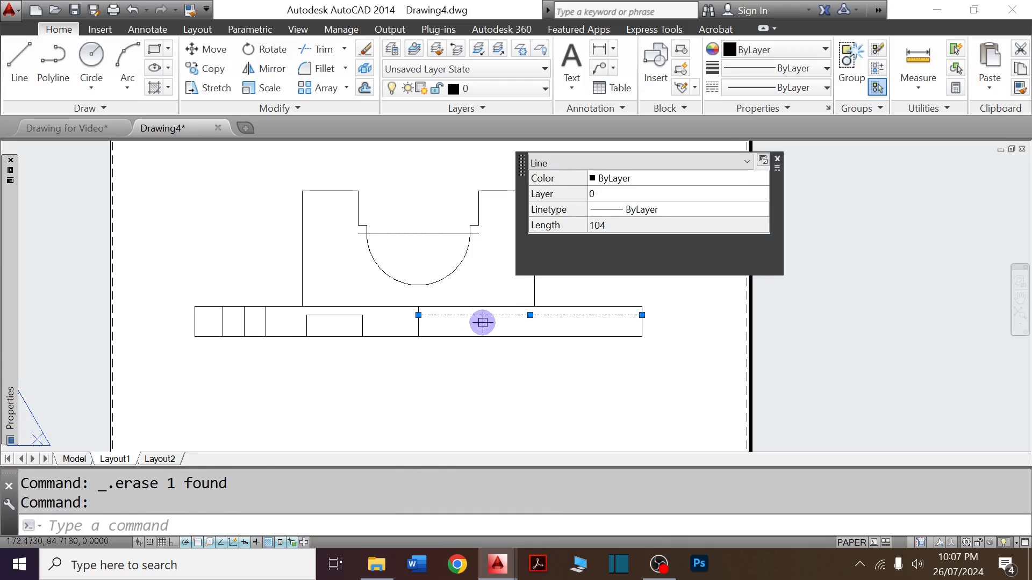
pyautogui.press('Delete')
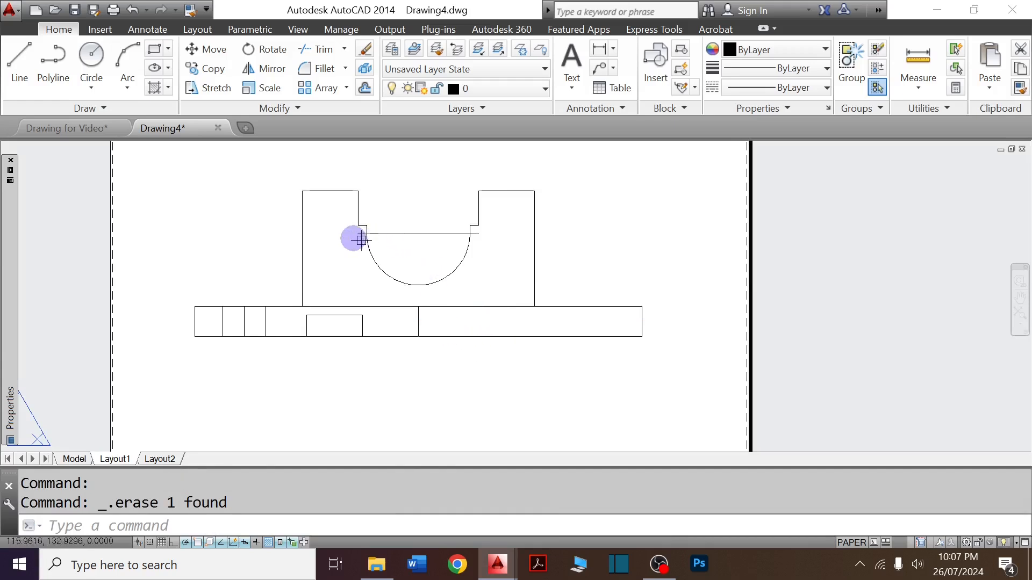
# Examine the reference drawing's front and plan views for the diameter and depth of the small hole below the bore.
pyautogui.hotkey('ctrl', 'Tab')
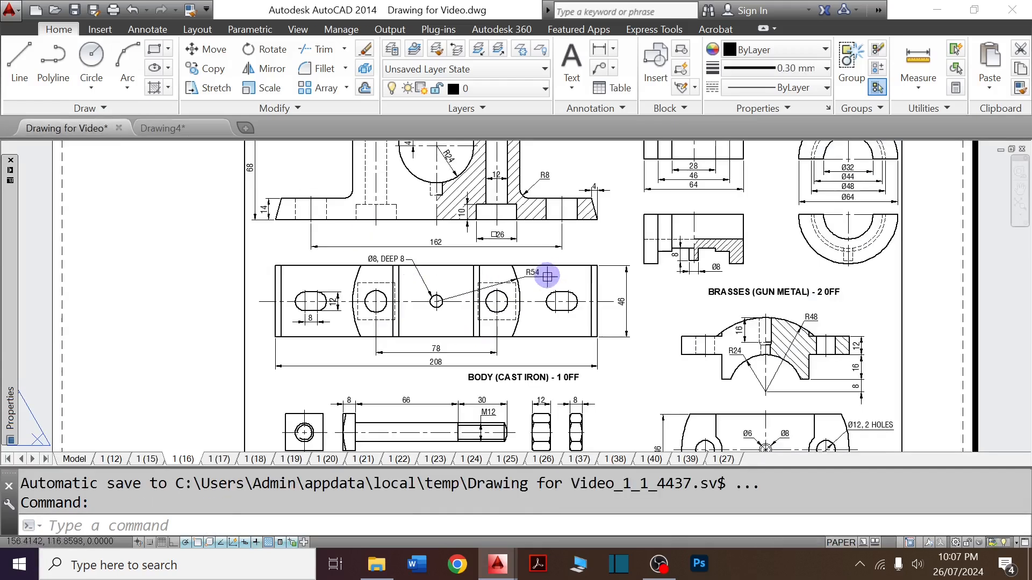
pyautogui.scroll(-2, 480, 322)
pyautogui.scroll(5, 443, 192)
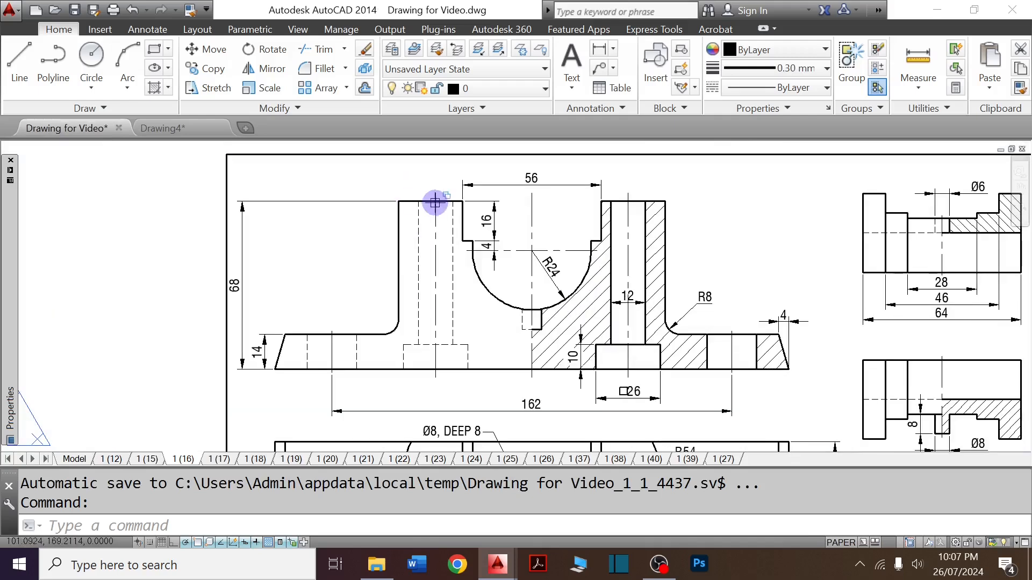
pyautogui.scroll(-3, 436, 200)
pyautogui.scroll(4, 491, 275)
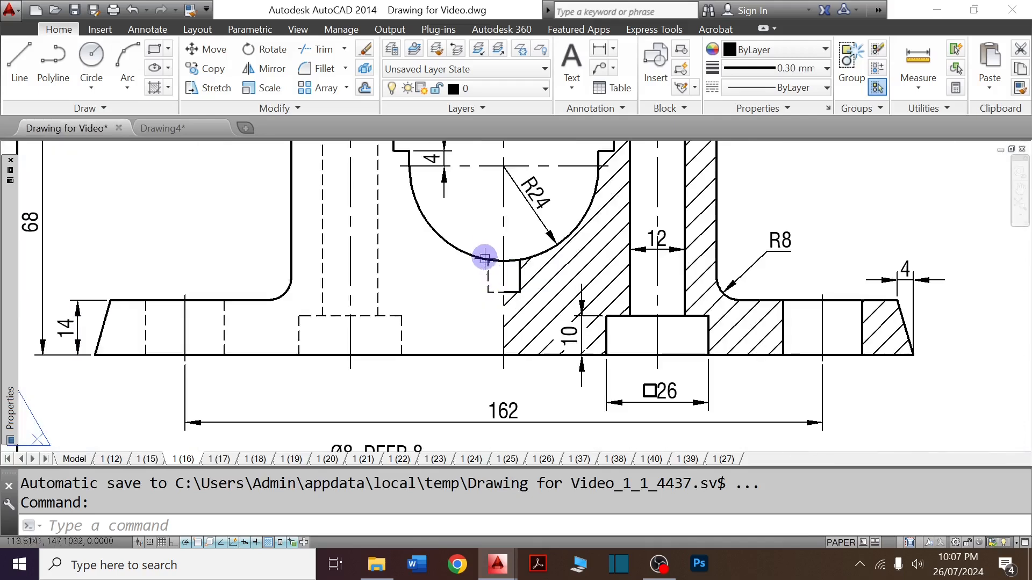
pyautogui.scroll(-2, 490, 260)
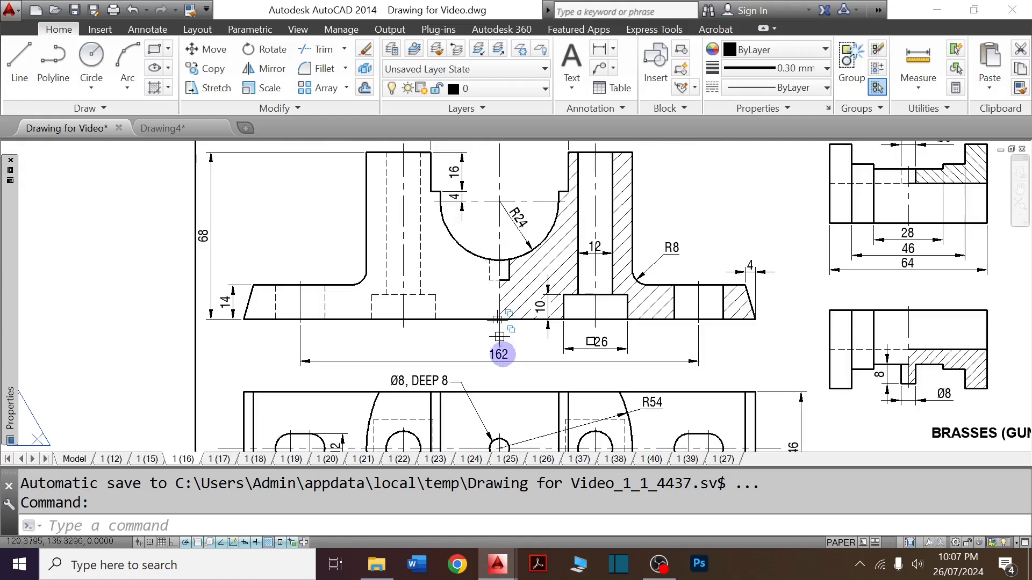
pyautogui.scroll(-2, 511, 337)
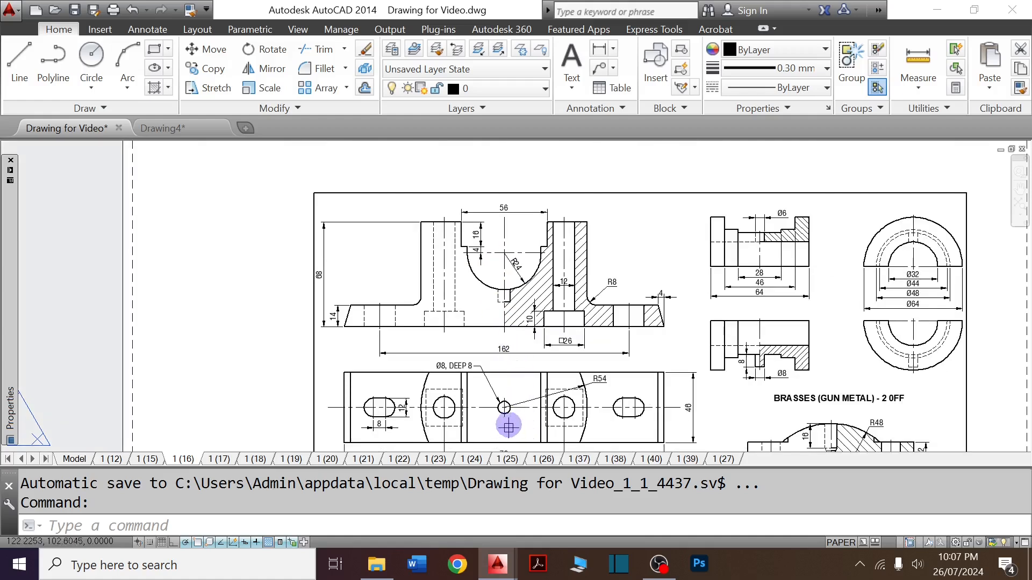
# In Drawing4, draw an 8 by 8 mm rectangle in the empty space to the right of the body.
pyautogui.hotkey('ctrl', 'Tab')
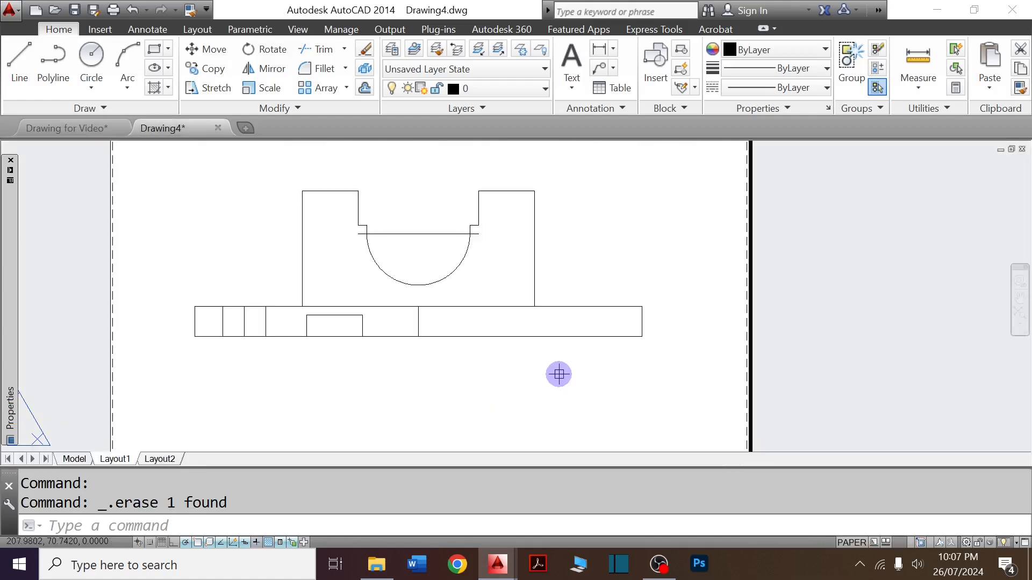
pyautogui.write('REC')
pyautogui.press('Return')
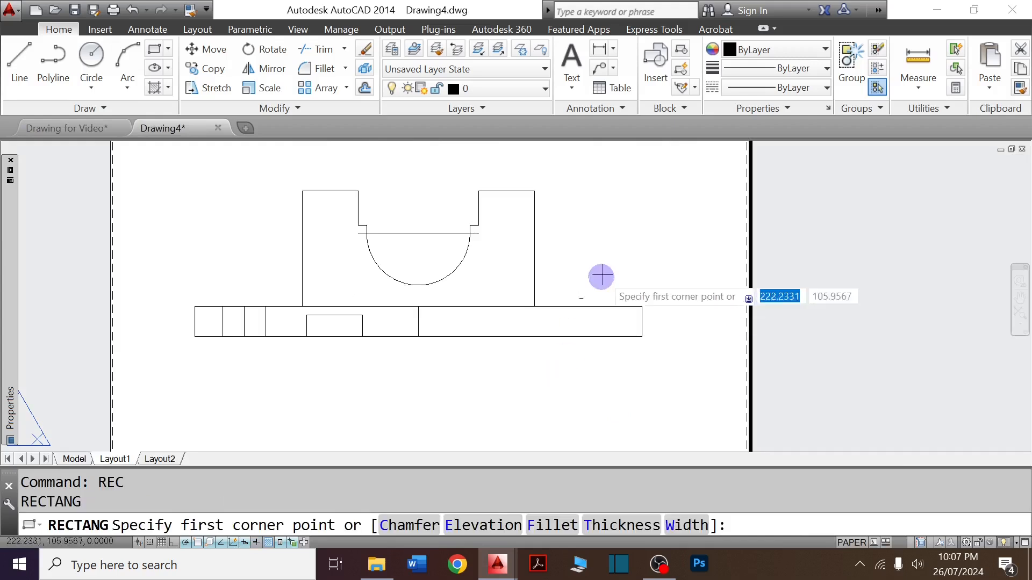
pyautogui.click(578, 257)
pyautogui.write('8')
pyautogui.press('Tab')
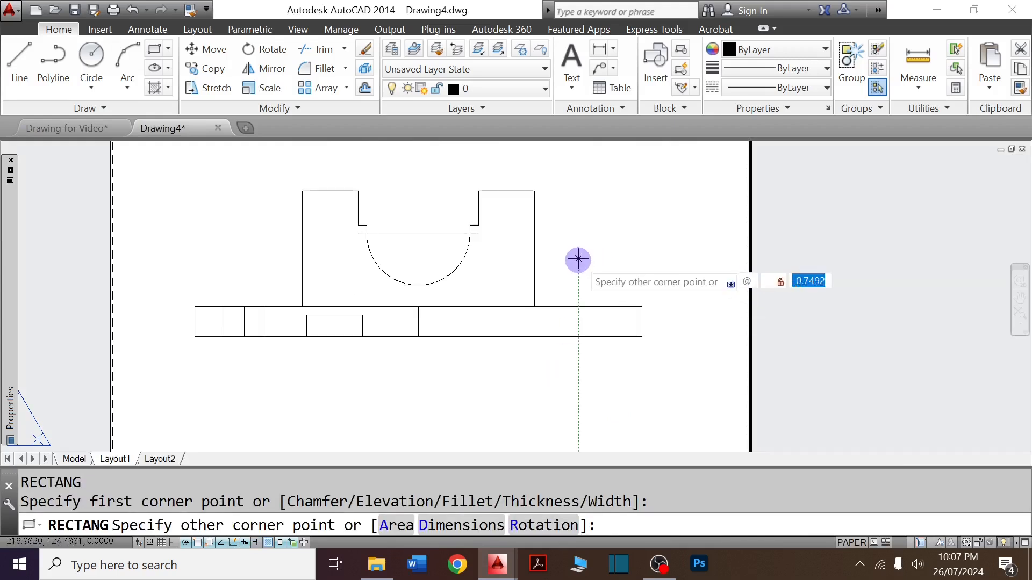
pyautogui.write('8')
pyautogui.press('Return')
# Move the 8 mm square by its top edge's midpoint to the lowest point of the bore arc.
pyautogui.click(616, 276)
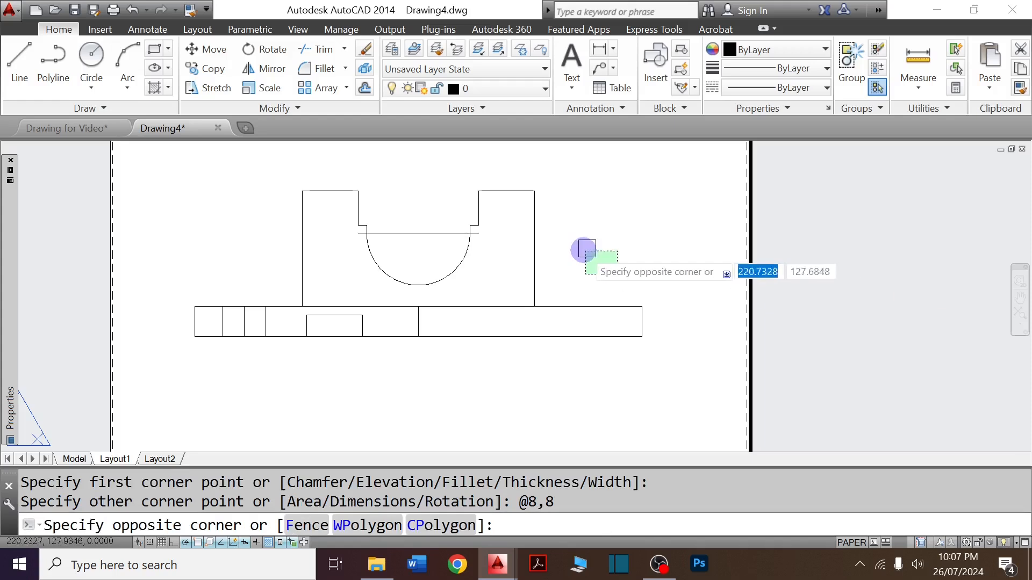
pyautogui.click(587, 248)
pyautogui.write('m')
pyautogui.press('Return')
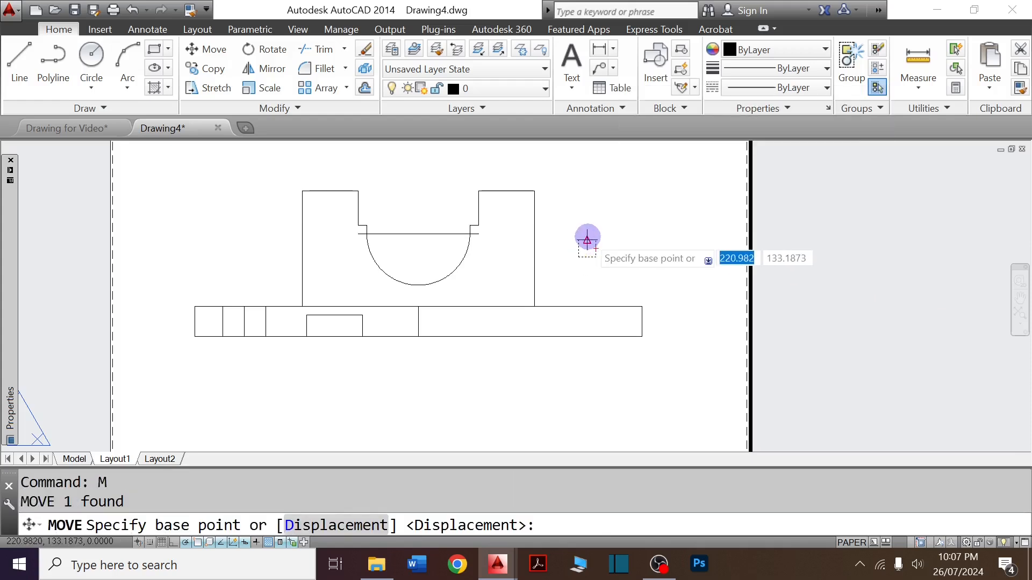
pyautogui.click(587, 240)
pyautogui.scroll(5, 452, 289)
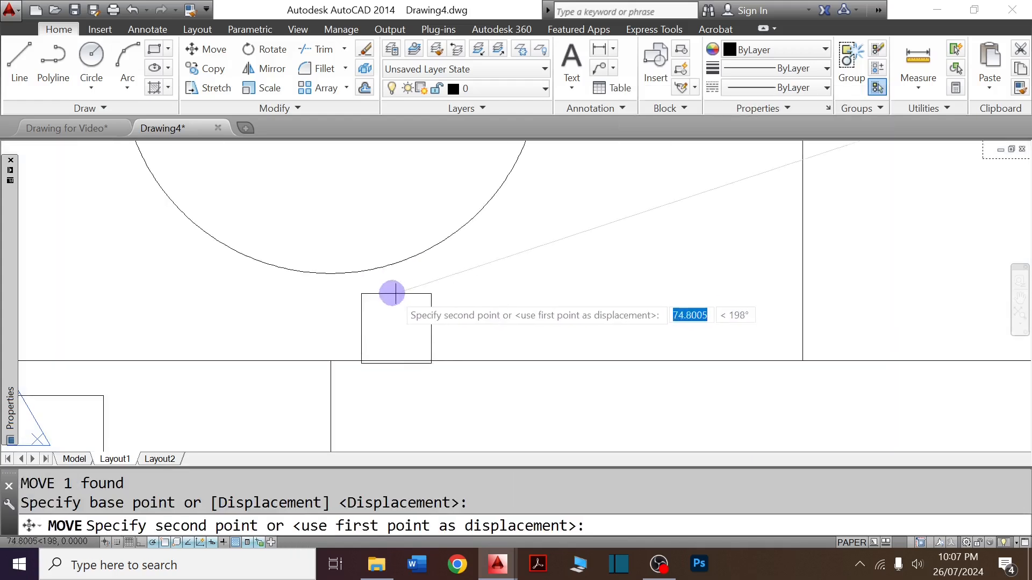
pyautogui.click(330, 274)
pyautogui.scroll(4, 331, 291)
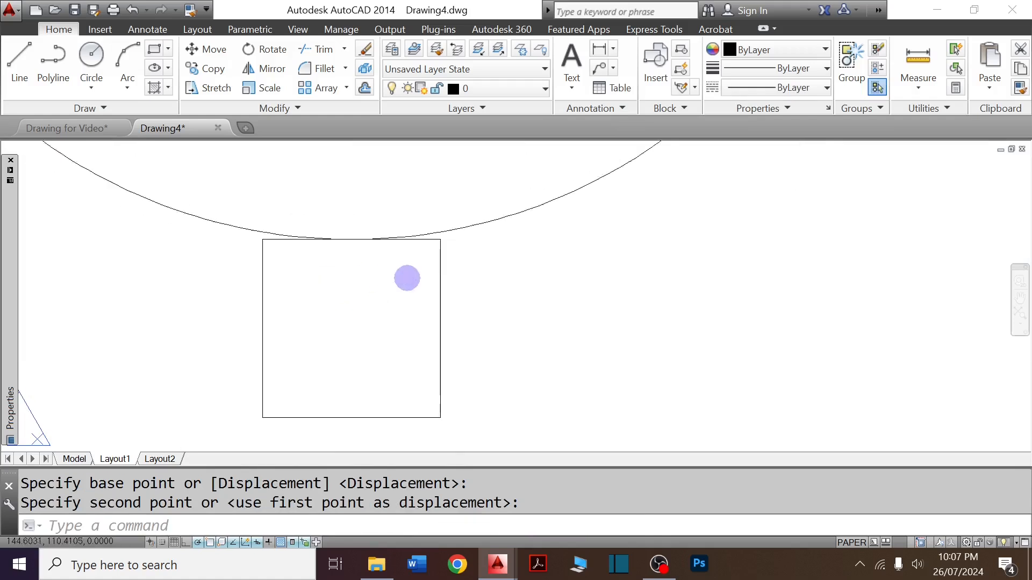
# Explode the 8 mm square below the bore and delete its top edge.
pyautogui.scroll(-2, 408, 278)
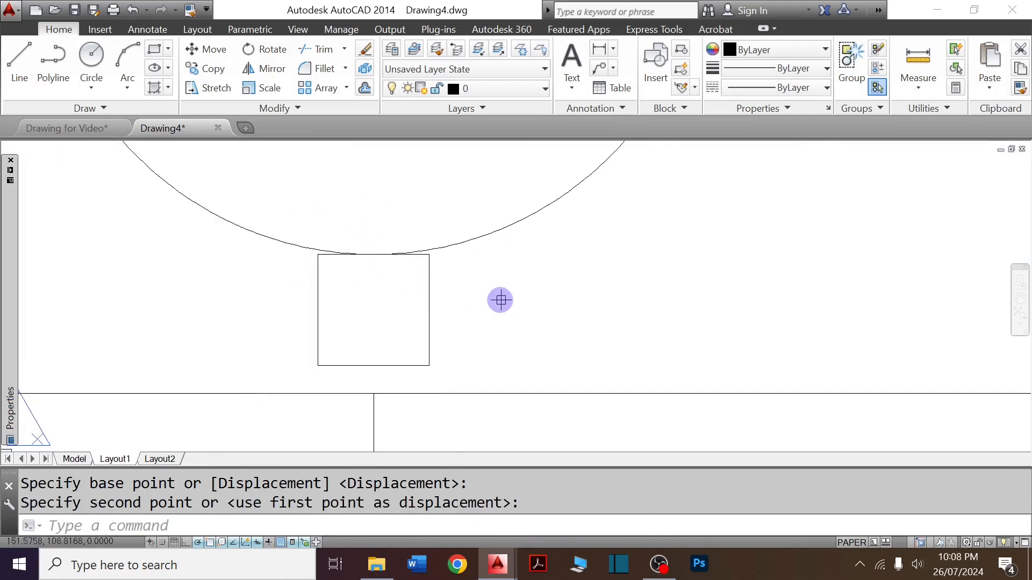
pyautogui.click(476, 304)
pyautogui.click(335, 298)
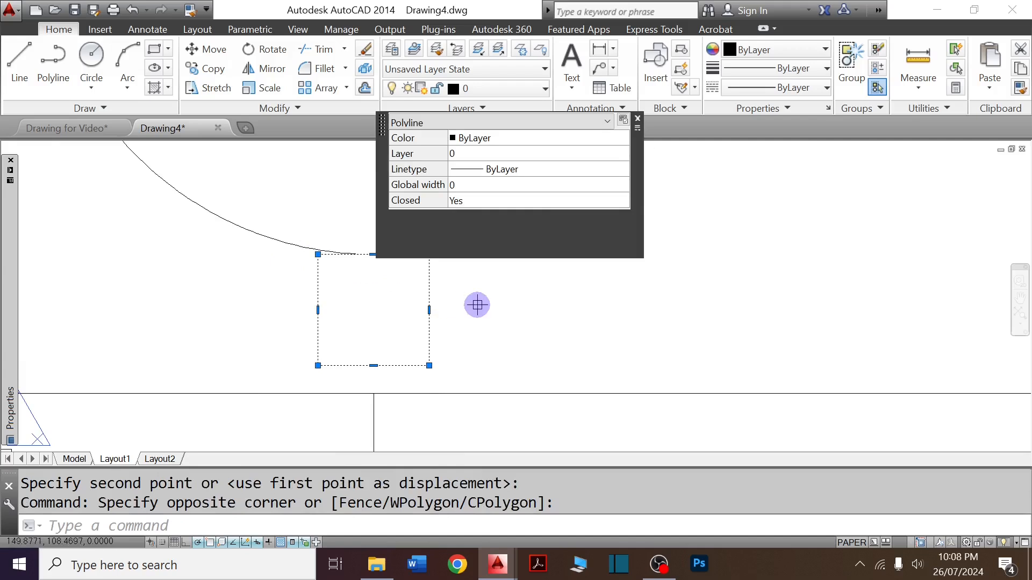
pyautogui.write('x')
pyautogui.press('Return')
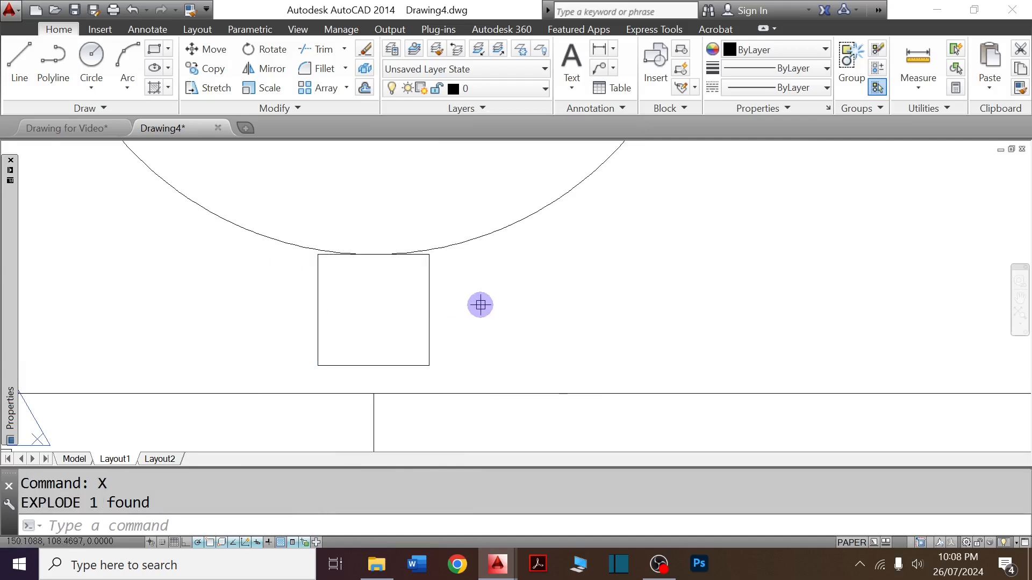
pyautogui.click(275, 219)
pyautogui.click(491, 292)
pyautogui.press('Delete')
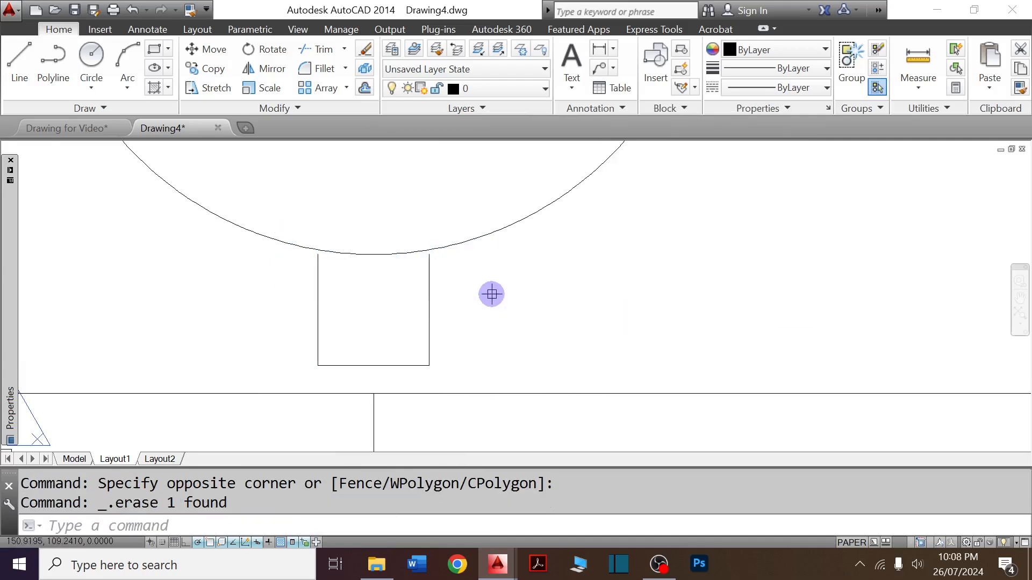
# Extend both vertical sides of the 8 mm hole below the bore up to the bore arc.
pyautogui.write('ex')
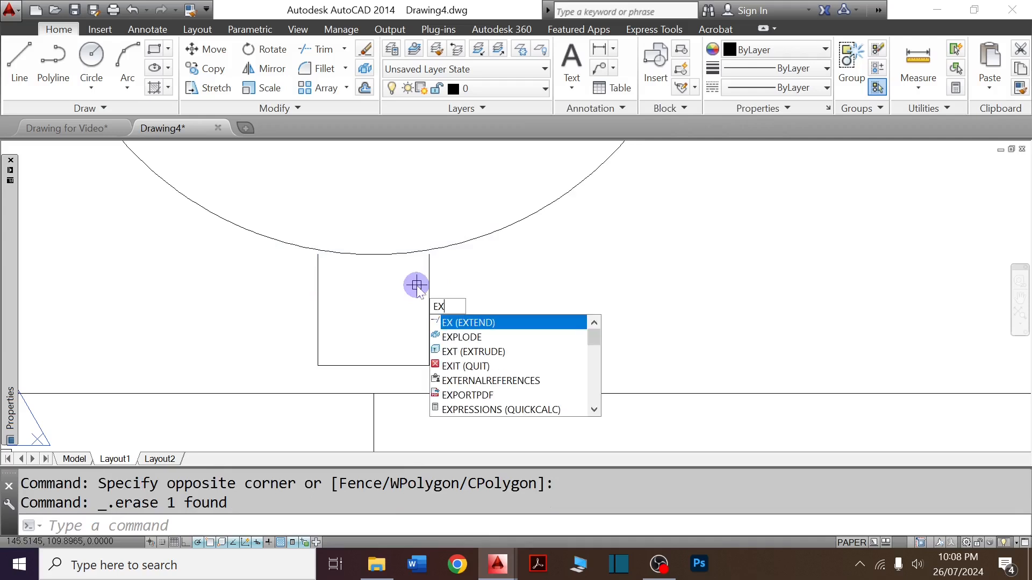
pyautogui.press('Return')
pyautogui.click(481, 284)
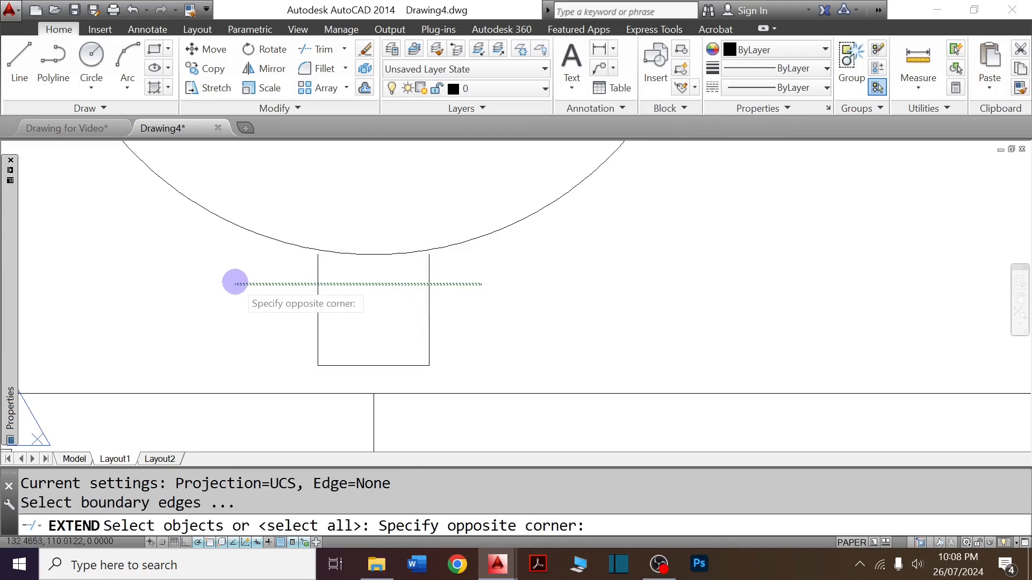
pyautogui.click(233, 279)
pyautogui.press('Return')
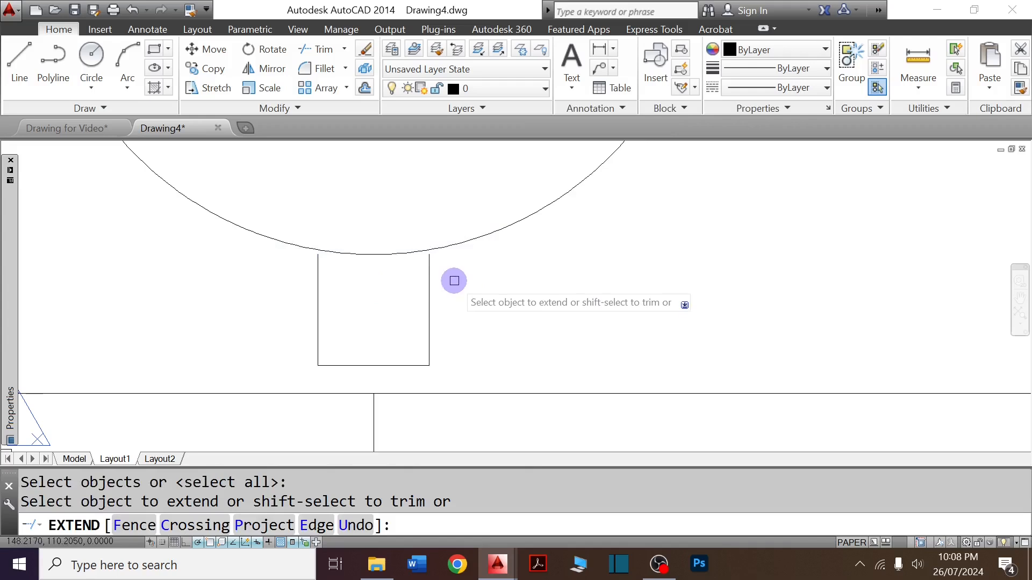
pyautogui.click(454, 278)
pyautogui.click(274, 267)
pyautogui.press('Escape')
pyautogui.scroll(-4, 465, 333)
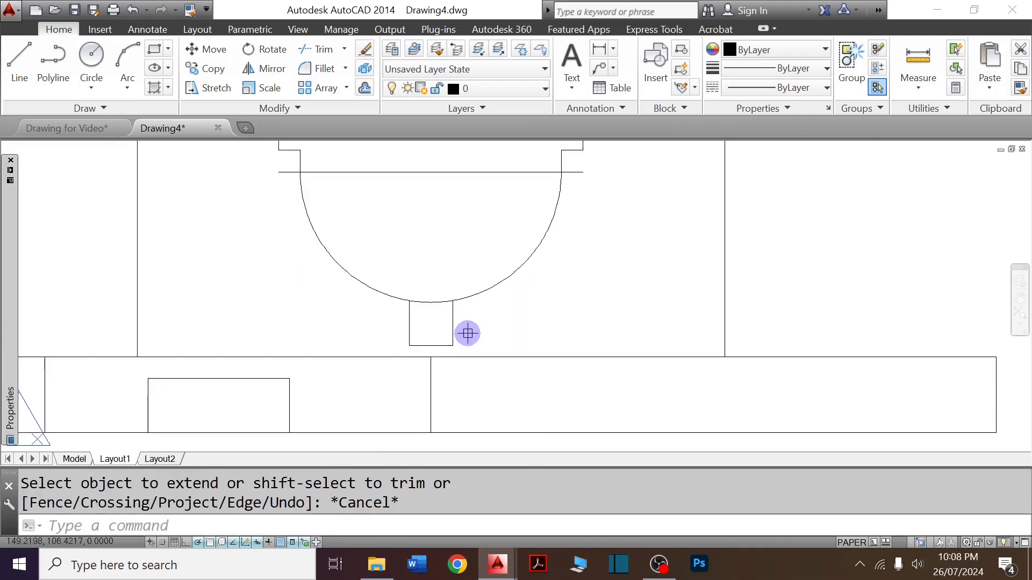
# Examine the cap's front and plan views in the reference drawing for its widths, heights and arc radii.
pyautogui.hotkey('ctrl', 'Tab')
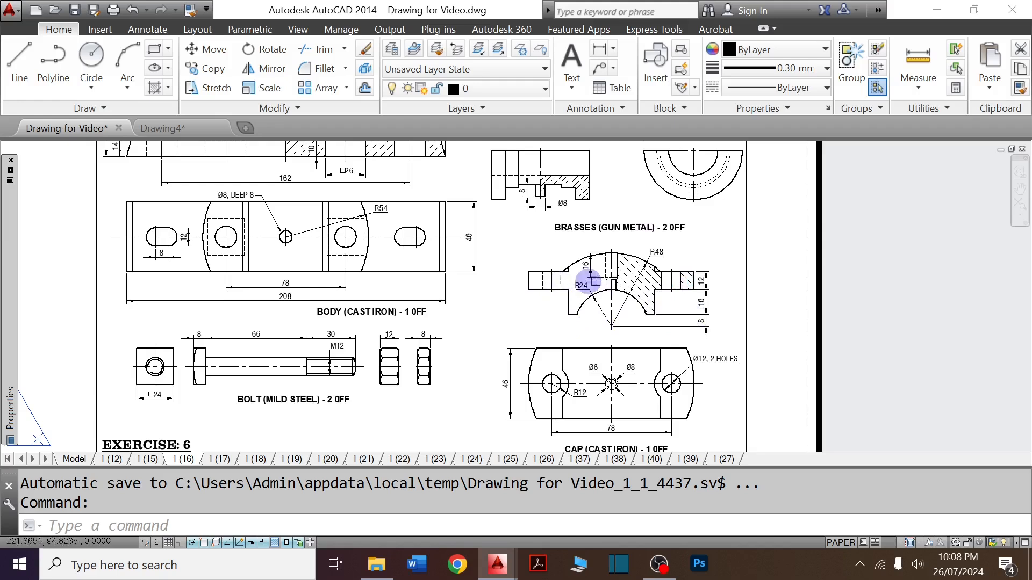
pyautogui.scroll(-5, 626, 334)
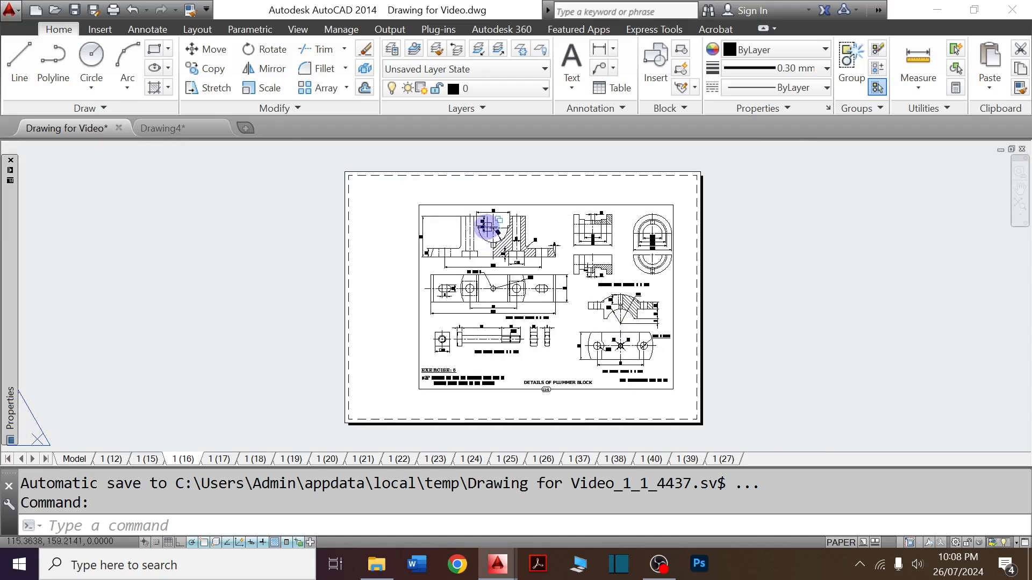
pyautogui.scroll(5, 486, 223)
pyautogui.scroll(-2, 492, 228)
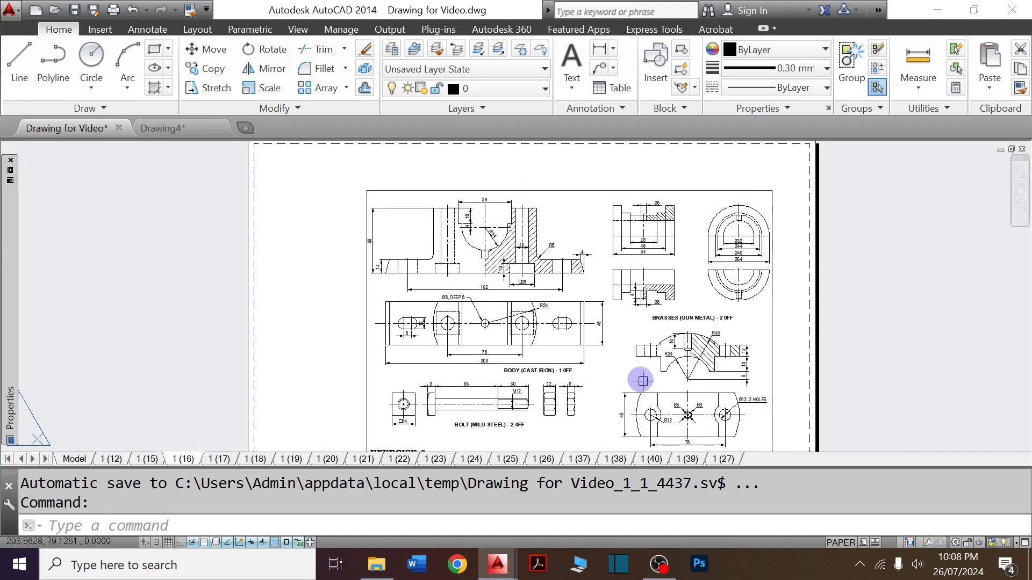
pyautogui.scroll(4, 763, 382)
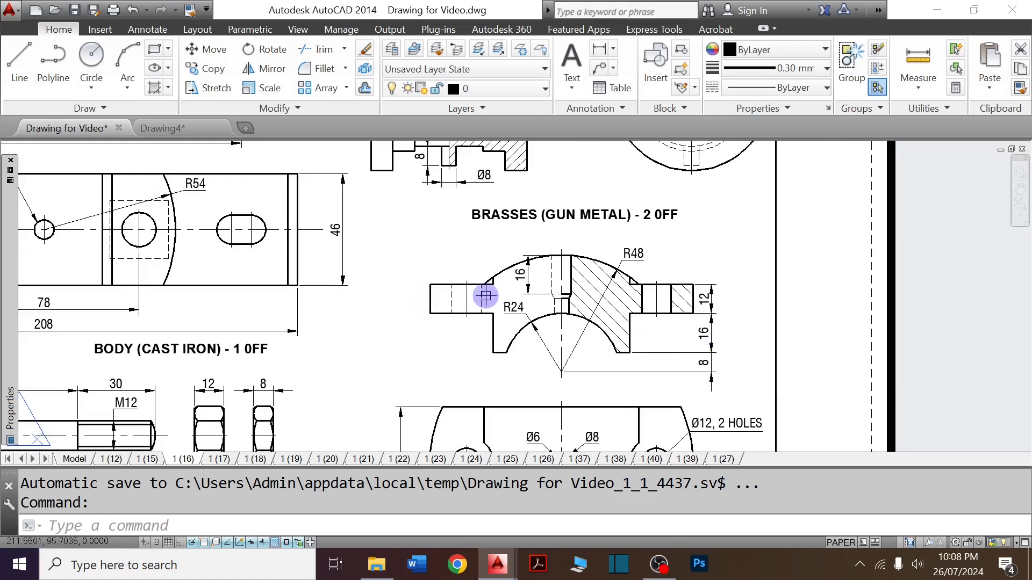
pyautogui.scroll(-2, 653, 292)
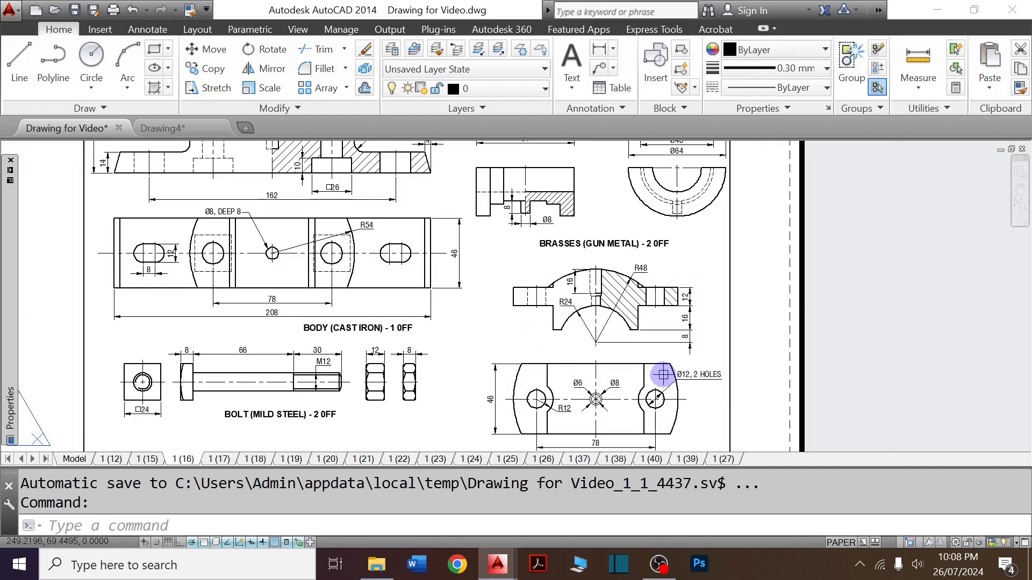
# In Drawing4, draw a 56 by 16 mm rectangle in the empty space below the body for the cap's lower part.
pyautogui.write('RE')
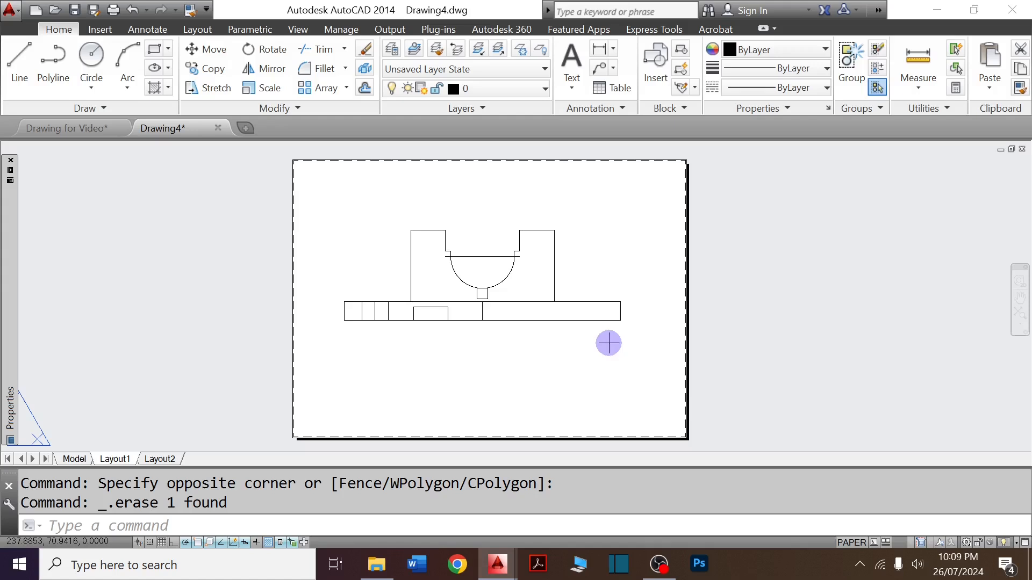
pyautogui.write('REC')
pyautogui.press('Return')
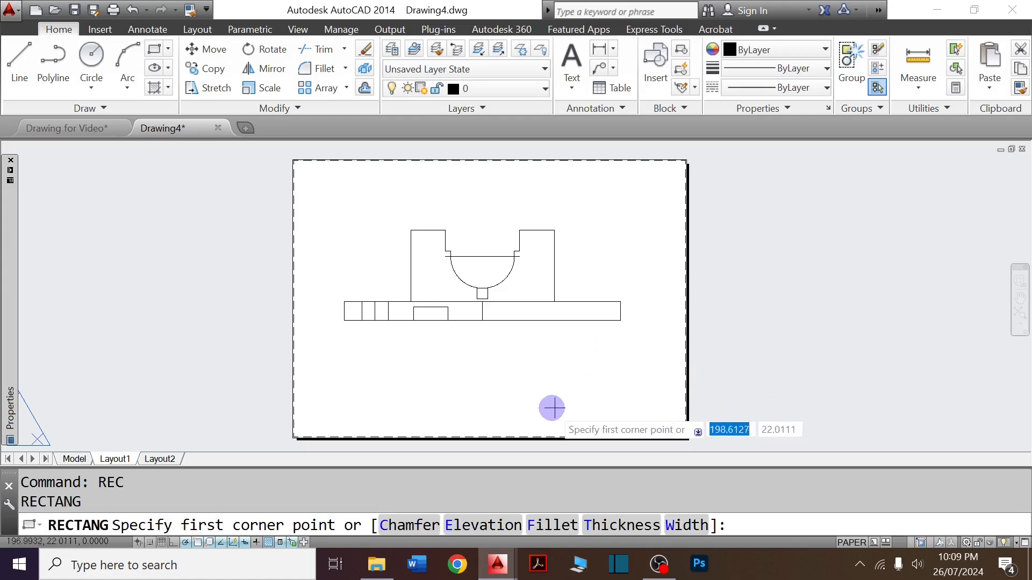
pyautogui.click(550, 393)
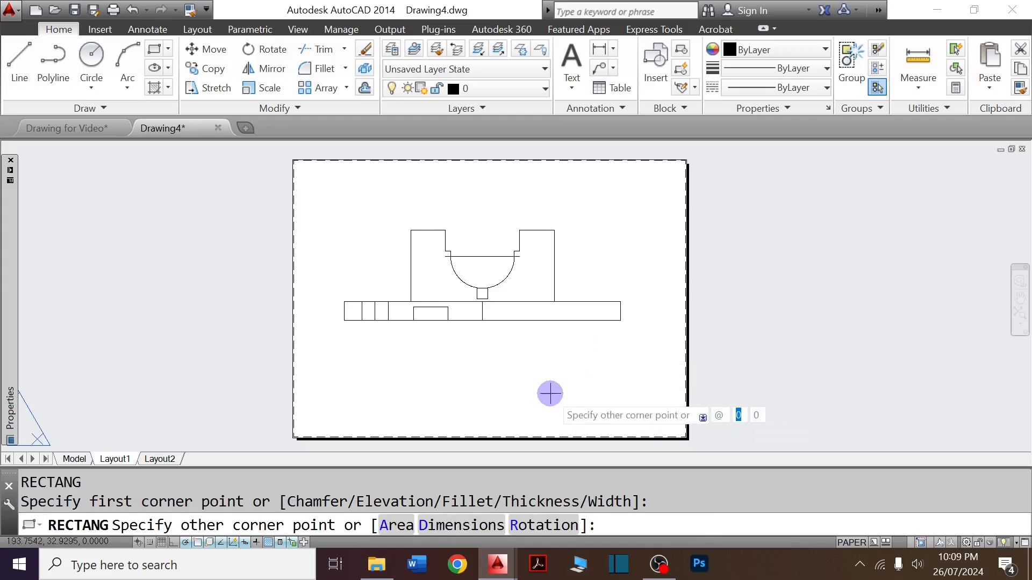
pyautogui.write('56,16')
pyautogui.press('Return')
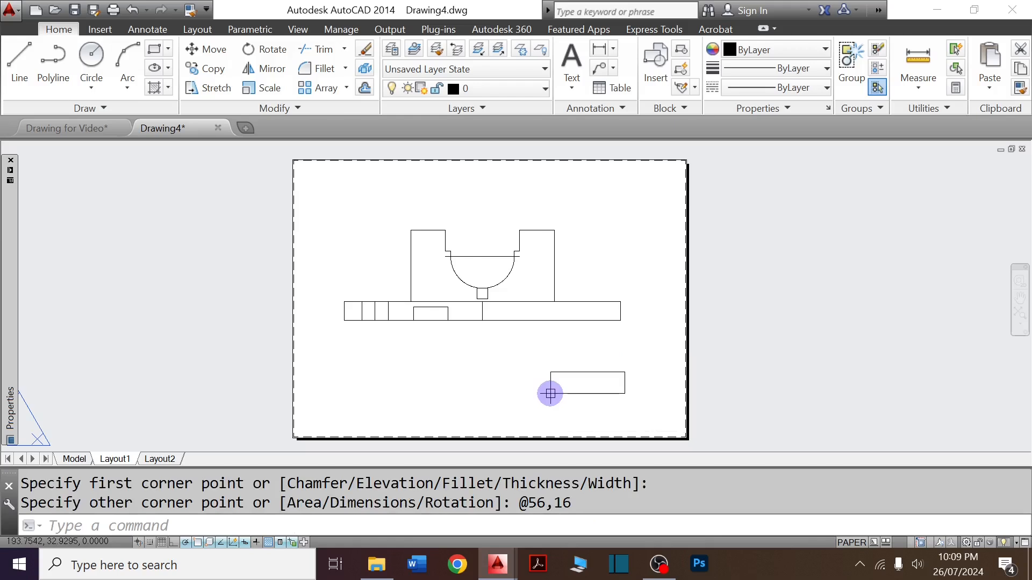
# Draw a 108 by 12 mm rectangle below the body for the cap's flange.
pyautogui.write('REC')
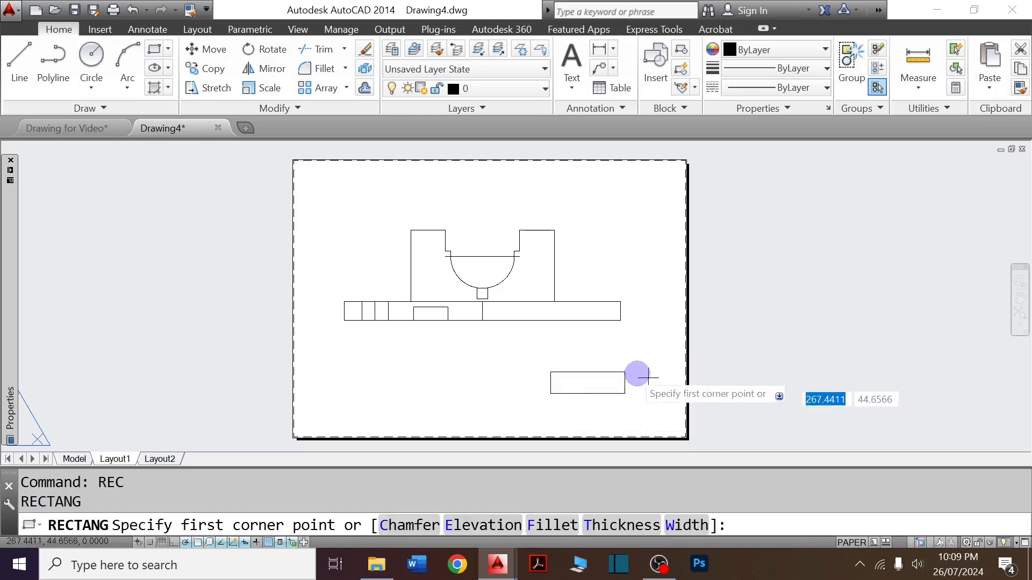
pyautogui.press('Return')
pyautogui.click(499, 376)
pyautogui.write('@108')
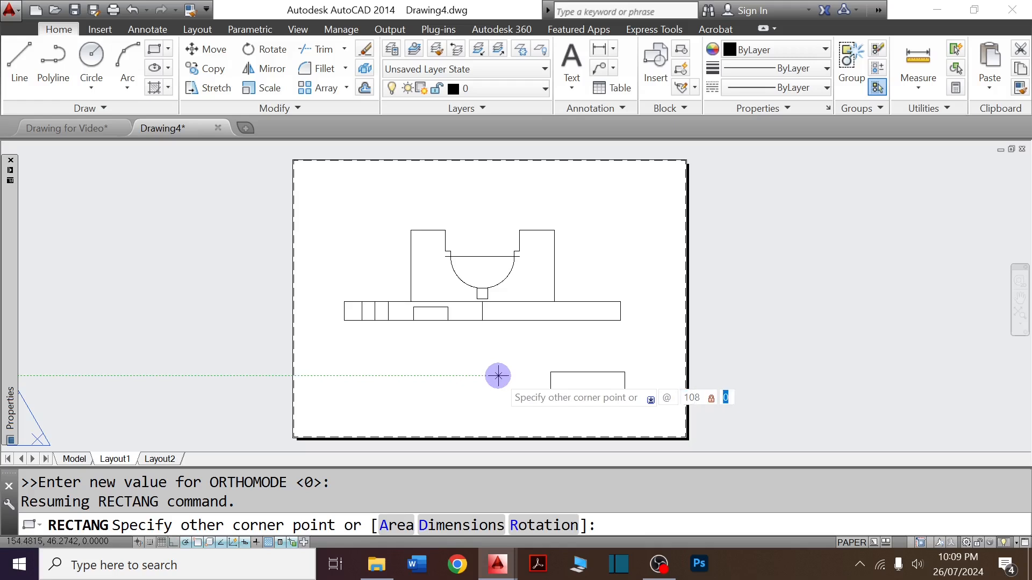
pyautogui.press('Return')
pyautogui.scroll(2, 510, 388)
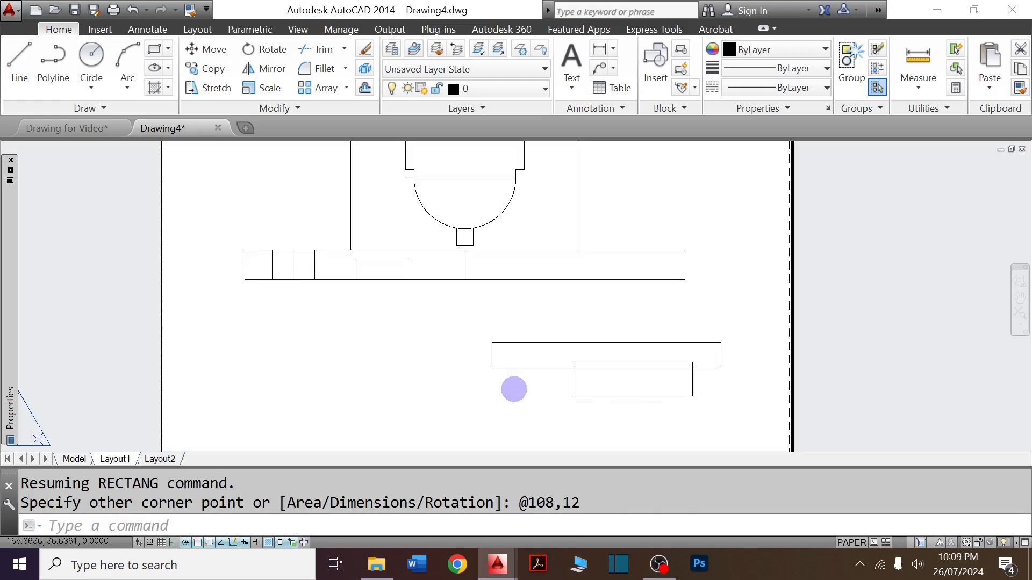
# Move the 108 by 12 mm rectangle clear of the 56 by 16 mm rectangle it overlaps.
pyautogui.click(513, 389)
pyautogui.click(488, 348)
pyautogui.write('m')
pyautogui.press('space')
pyautogui.click(514, 368)
pyautogui.click(470, 331)
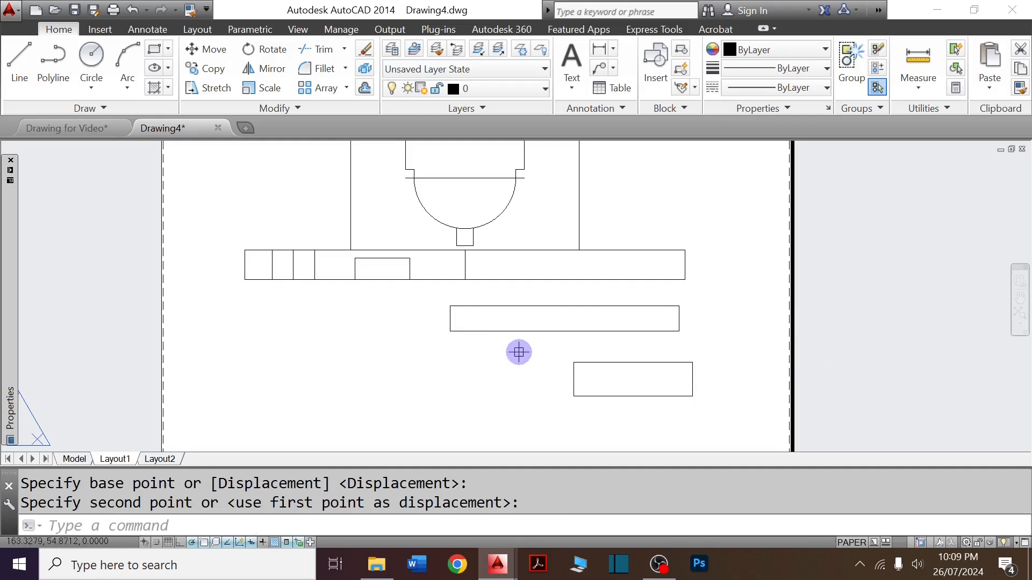
# Move the 108 by 12 mm rectangle by its bottom edge's midpoint onto the midpoint of the 56 mm rectangle's top edge.
pyautogui.press('space')
pyautogui.click(485, 325)
pyautogui.click(573, 333)
pyautogui.press('space')
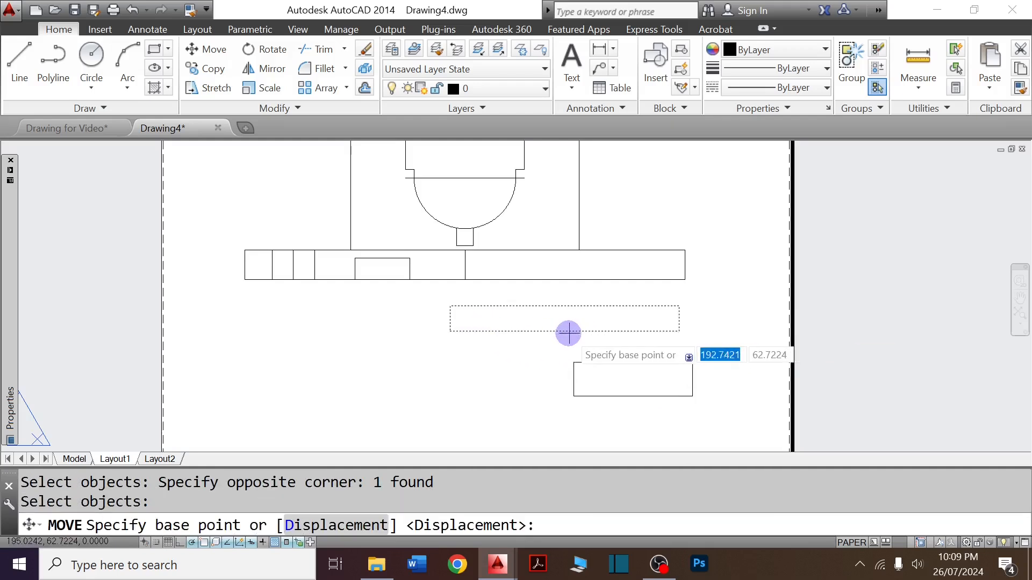
pyautogui.click(564, 331)
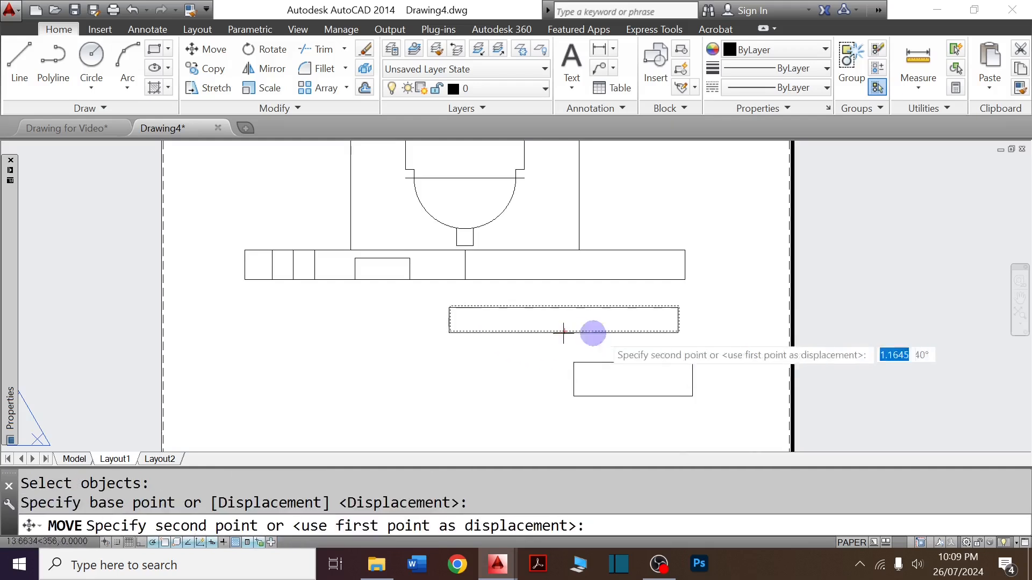
pyautogui.click(640, 363)
pyautogui.scroll(-2, 465, 357)
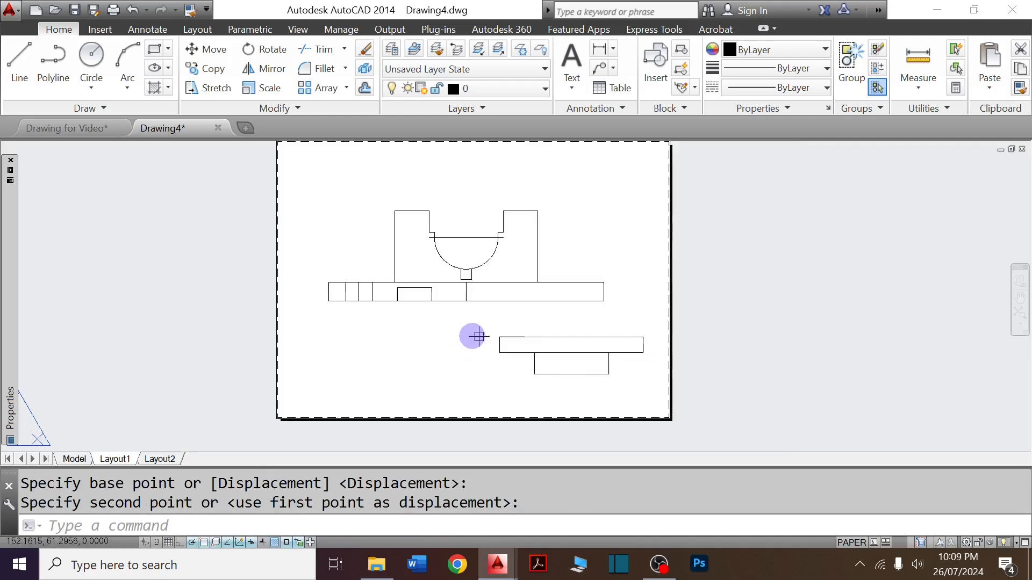
# Explode both cap rectangles into separate lines.
pyautogui.click(624, 391)
pyautogui.click(537, 336)
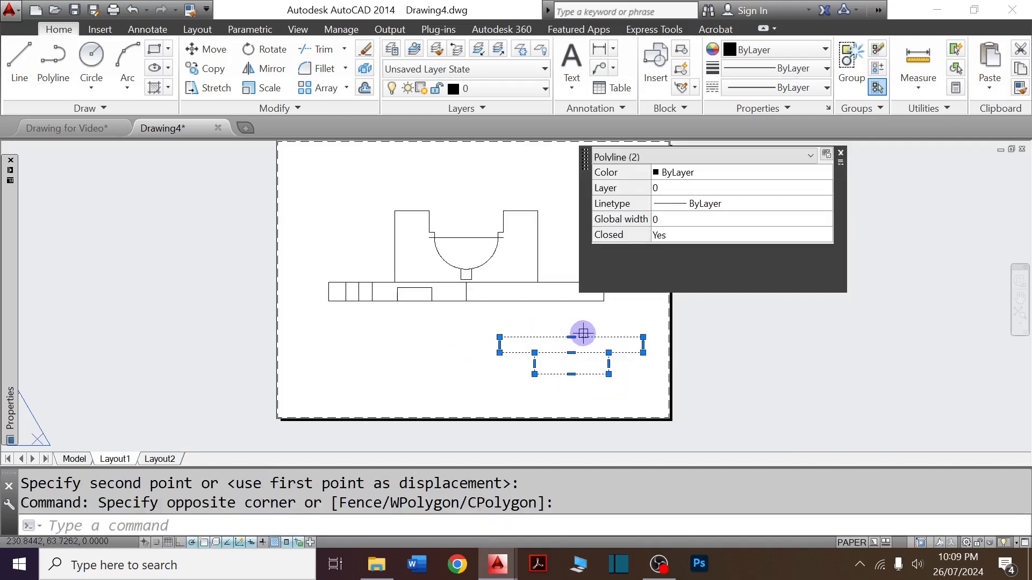
pyautogui.write('x')
pyautogui.press('Return')
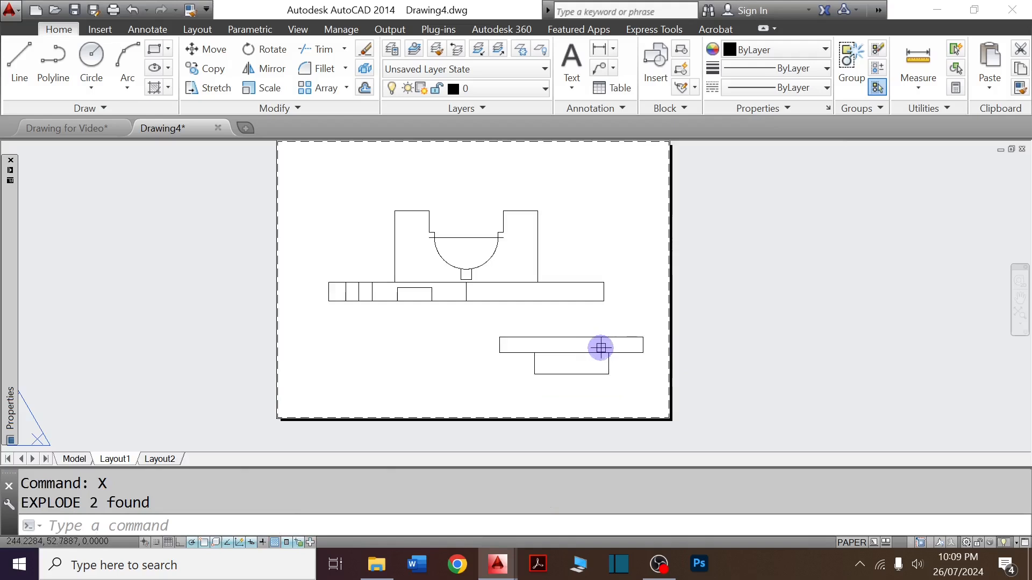
# Check the cap in the reference drawing and offset the bottom edge of the 56 mm rectangle 8 mm downward.
pyautogui.hotkey('ctrl', 'Tab')
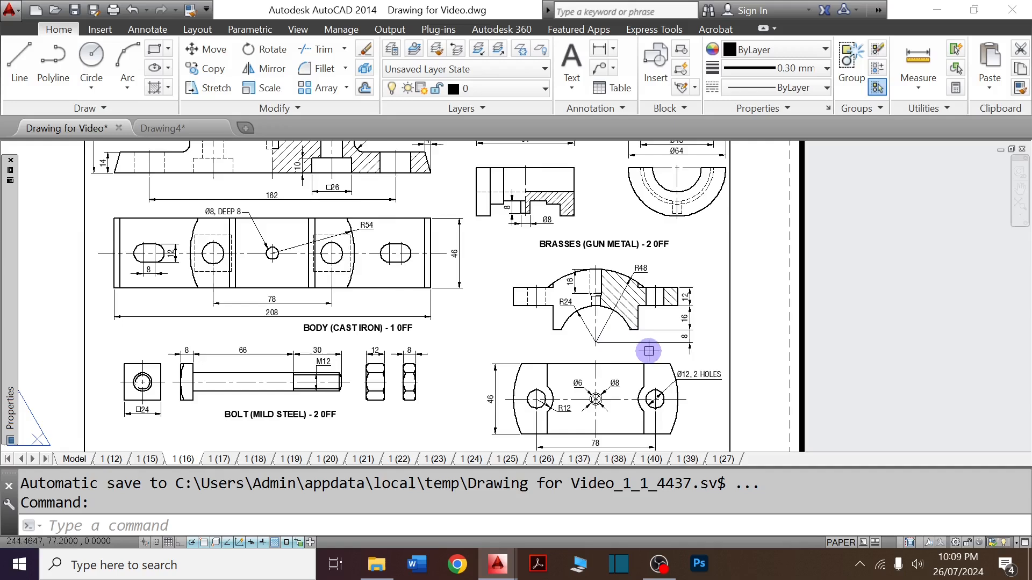
pyautogui.hotkey('ctrl', 'Tab')
pyautogui.write('x')
pyautogui.press('Return')
pyautogui.click(591, 374)
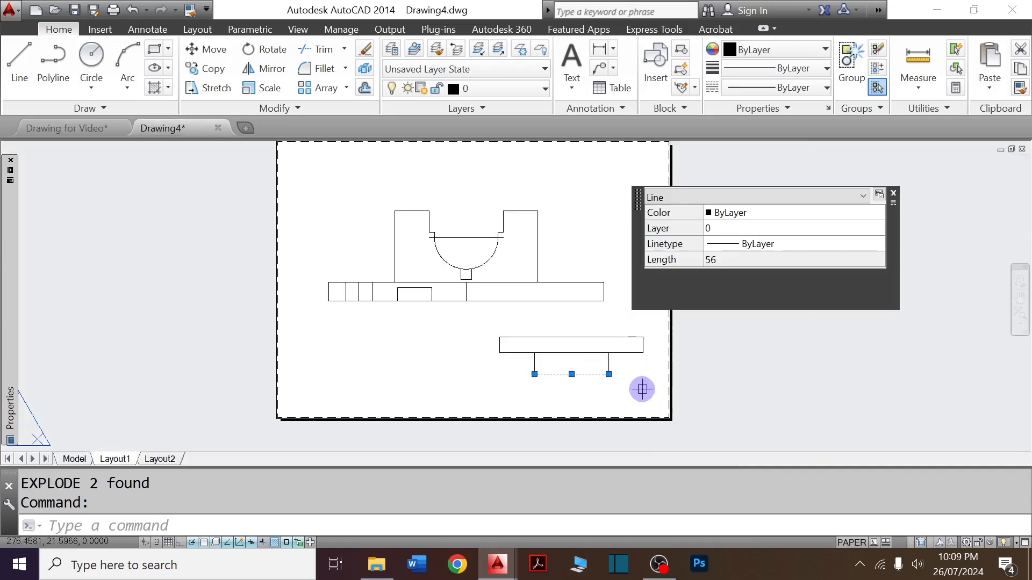
pyautogui.press('Return')
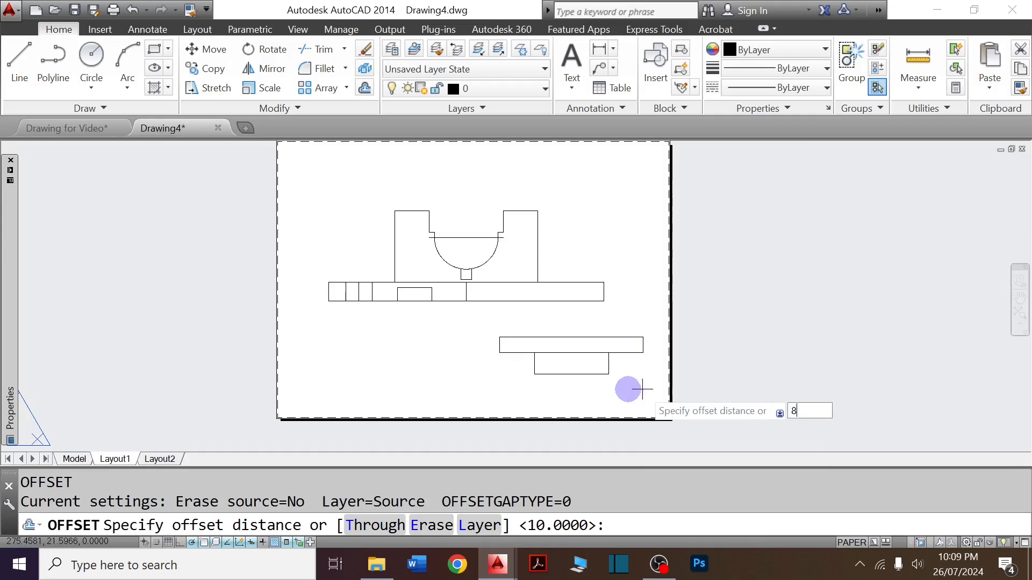
pyautogui.write('8')
pyautogui.press('Return')
pyautogui.click(594, 374)
pyautogui.click(605, 386)
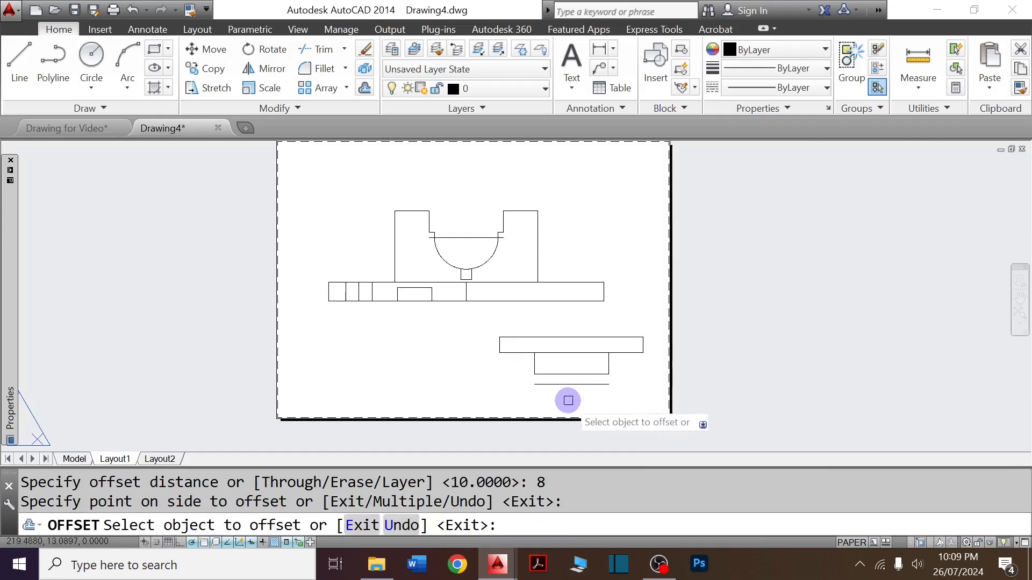
pyautogui.scroll(2, 568, 400)
pyautogui.press('Escape')
# Draw two concentric circles of radius 24 and 48 mm centred on the midpoint of the offset line below the cap.
pyautogui.write('C')
pyautogui.press('Return')
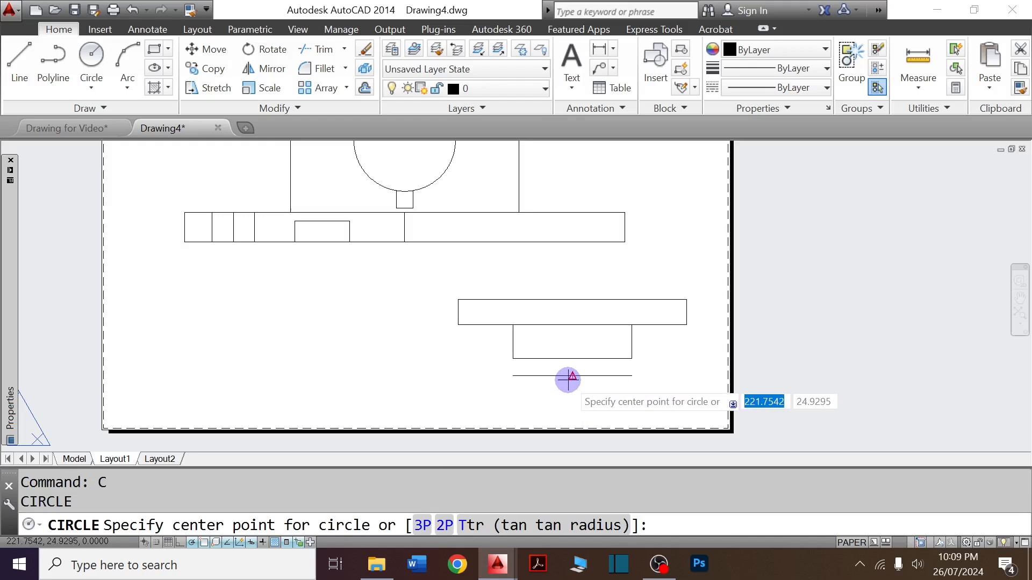
pyautogui.click(569, 379)
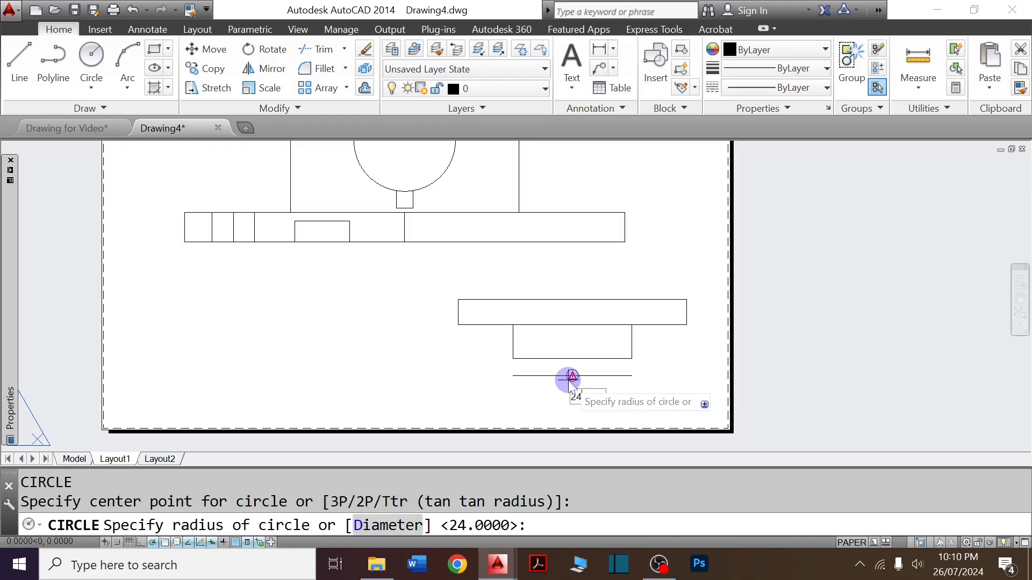
pyautogui.press('Return')
pyautogui.press('Return')
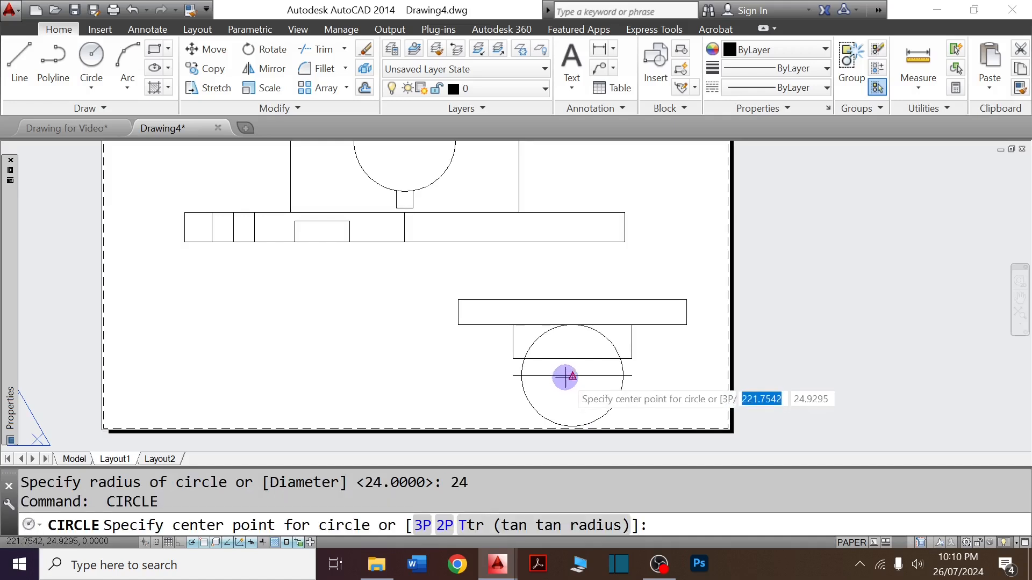
pyautogui.click(572, 375)
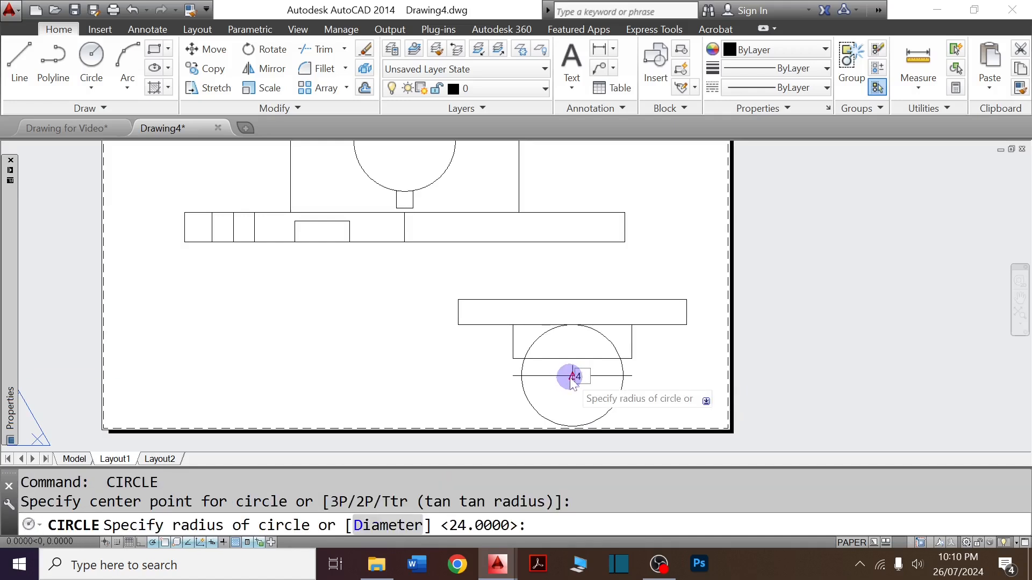
pyautogui.press('Return')
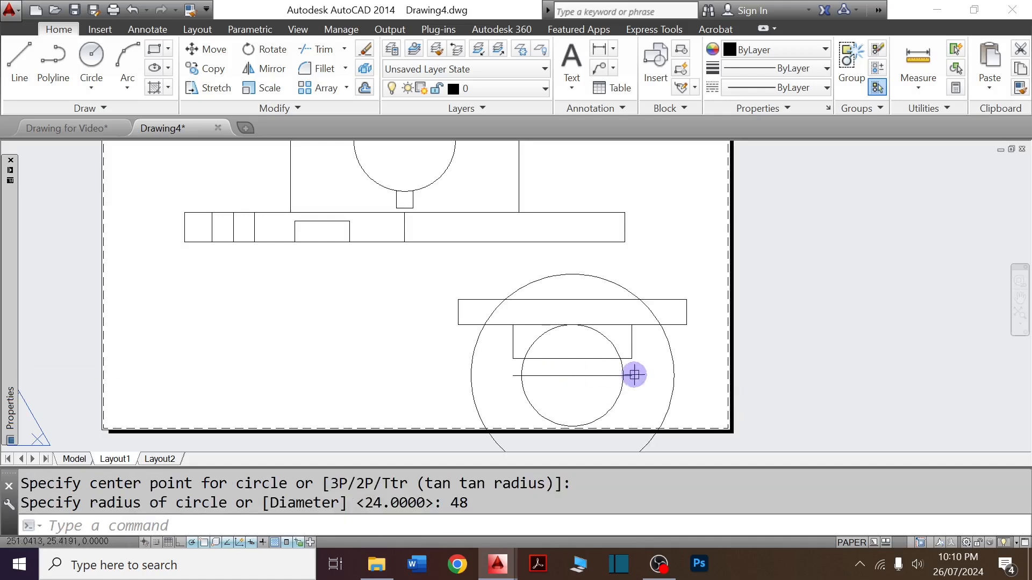
pyautogui.press('Escape')
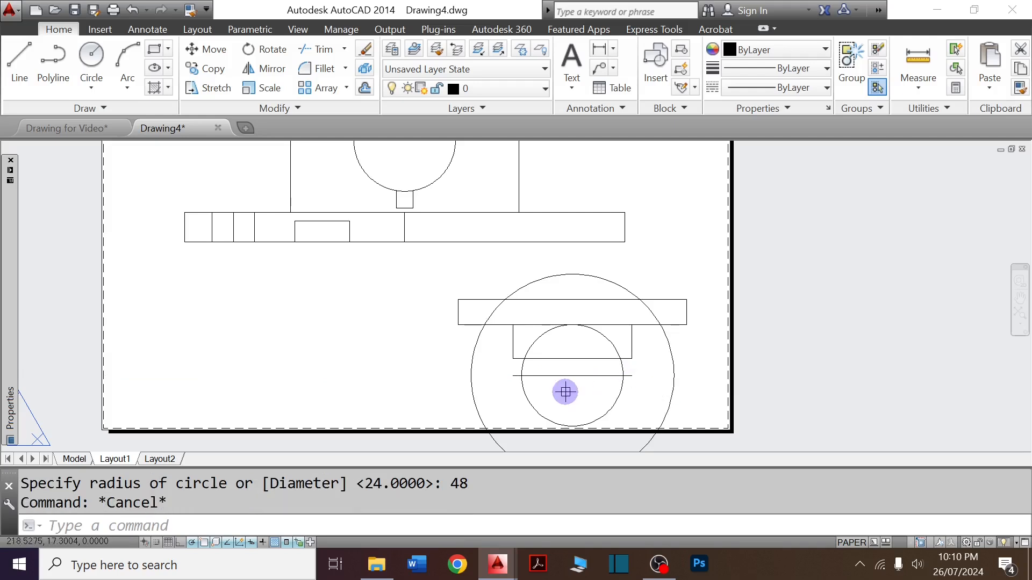
# Trim the 24 mm radius circle below the 56 mm rectangle's bottom edge, and the part of that edge inside the arc.
pyautogui.press('Return')
pyautogui.press('Return')
pyautogui.scroll(4, 543, 369)
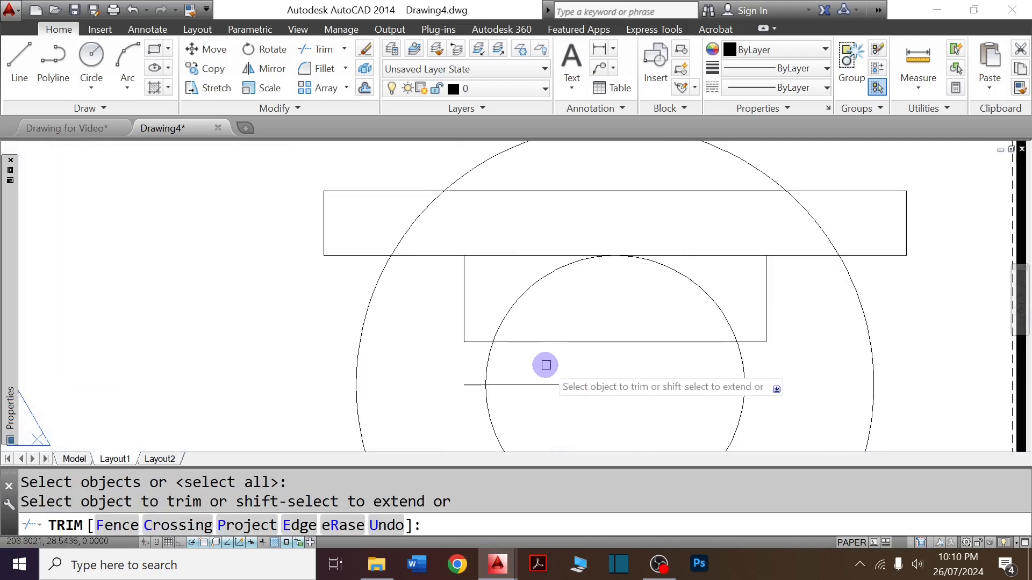
pyautogui.click(547, 364)
pyautogui.click(466, 364)
pyautogui.click(755, 363)
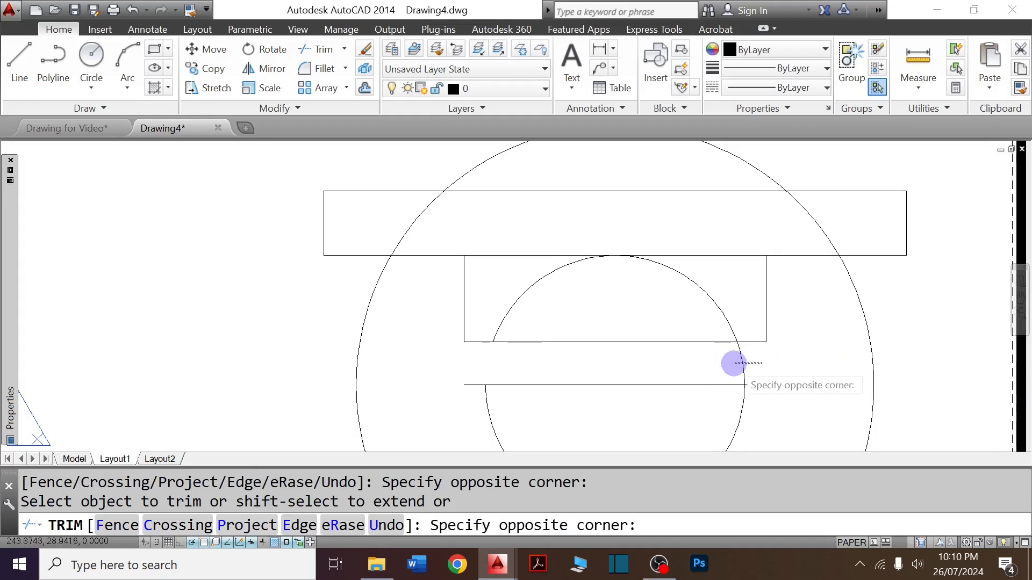
pyautogui.click(695, 362)
pyautogui.click(695, 362)
pyautogui.click(655, 324)
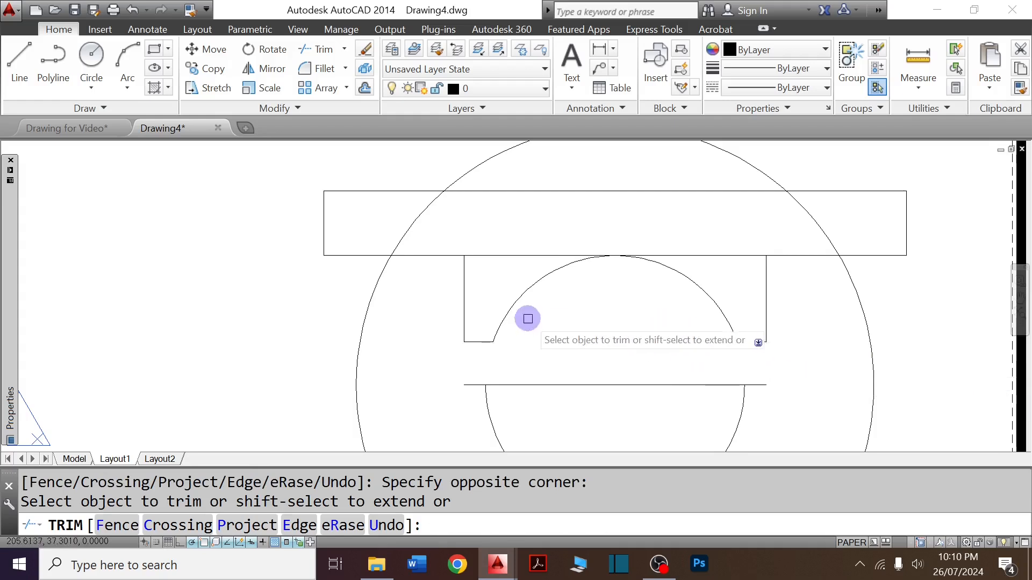
pyautogui.scroll(-2, 447, 207)
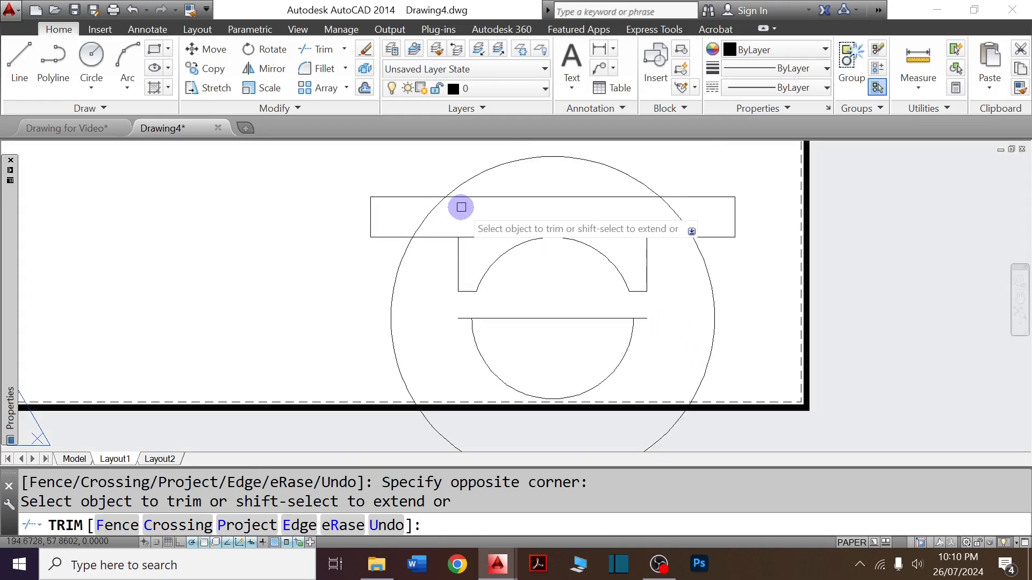
# Trim the 48 mm radius circle inside the 108 mm rectangle, and the rectangle's top edge beneath the remaining arc.
pyautogui.scroll(2, 429, 200)
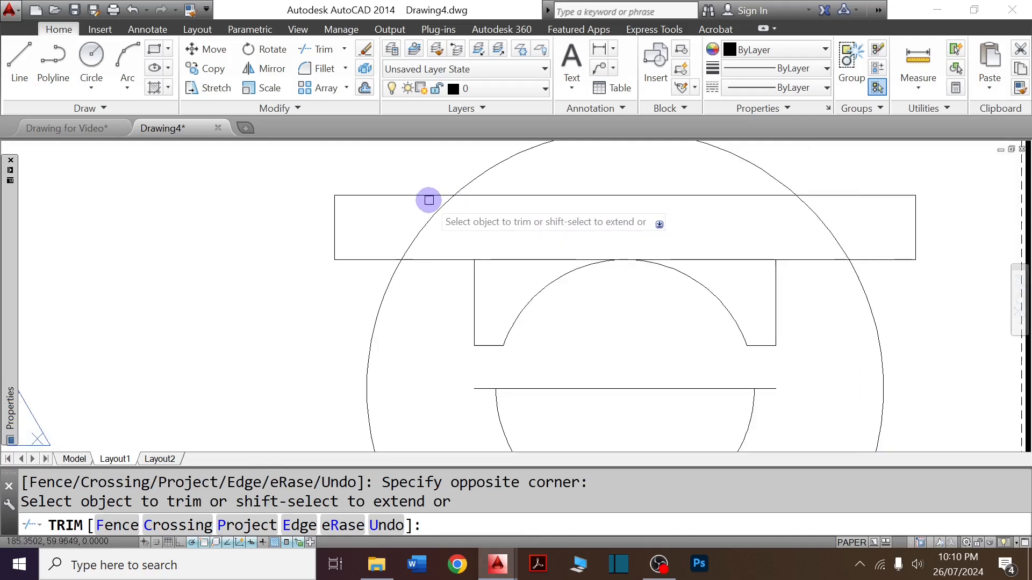
pyautogui.click(453, 207)
pyautogui.click(428, 207)
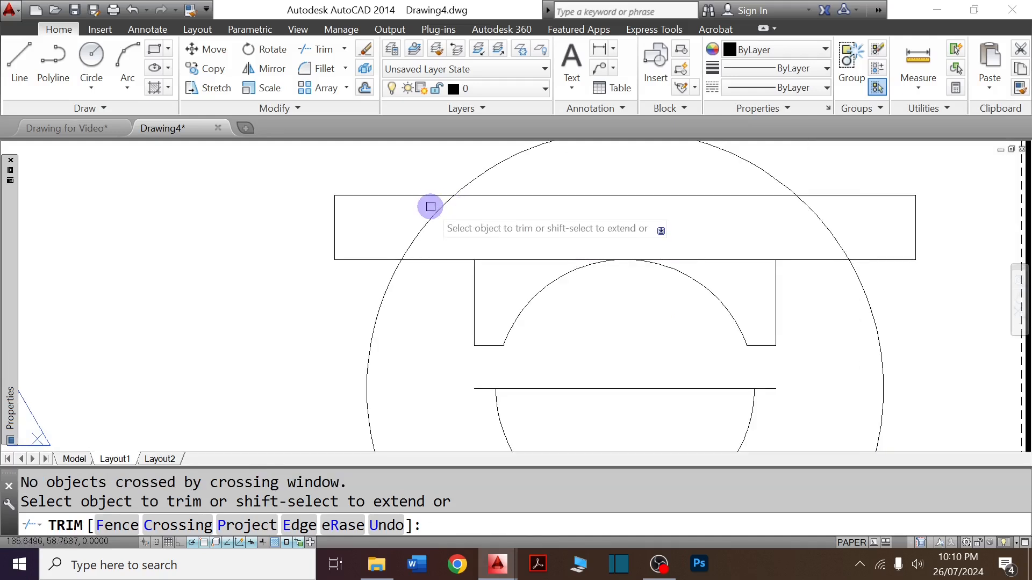
pyautogui.click(464, 228)
pyautogui.click(424, 216)
pyautogui.scroll(-1, 425, 215)
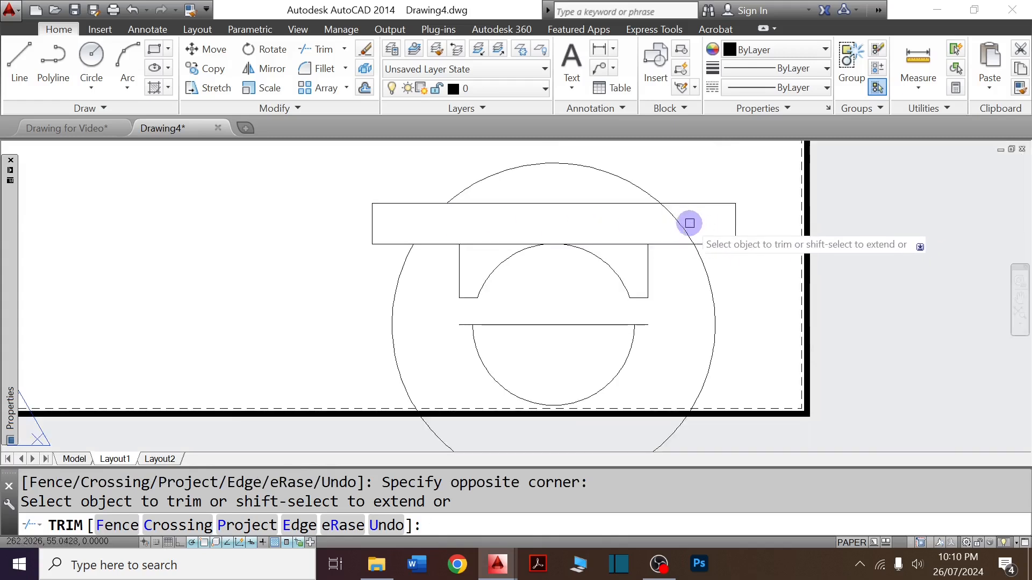
pyautogui.click(654, 217)
pyautogui.click(566, 192)
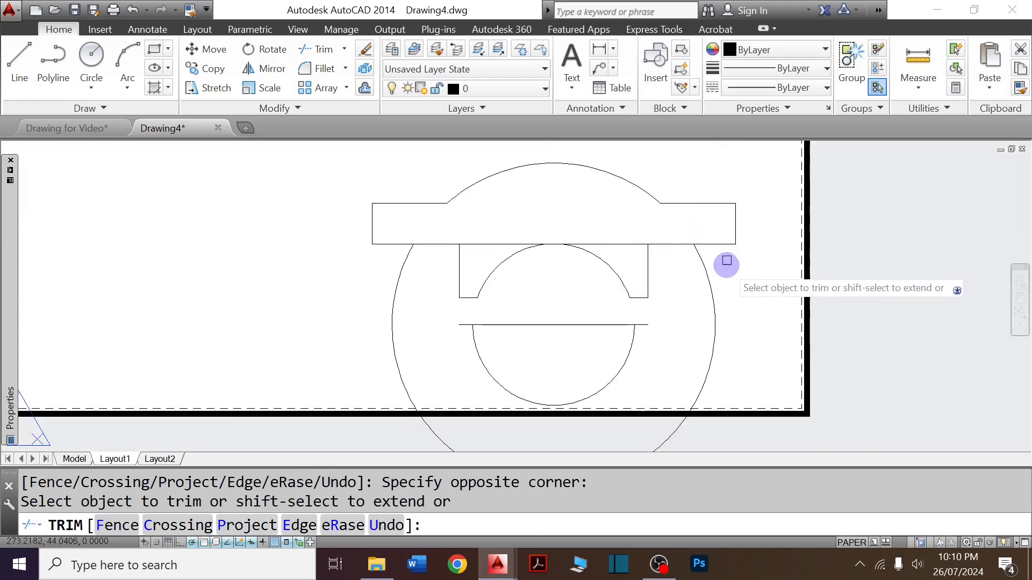
# Erase the leftover lower parts of both circles and the offset line below the cap.
pyautogui.press('Escape')
pyautogui.click(749, 326)
pyautogui.click(702, 310)
pyautogui.press('Delete')
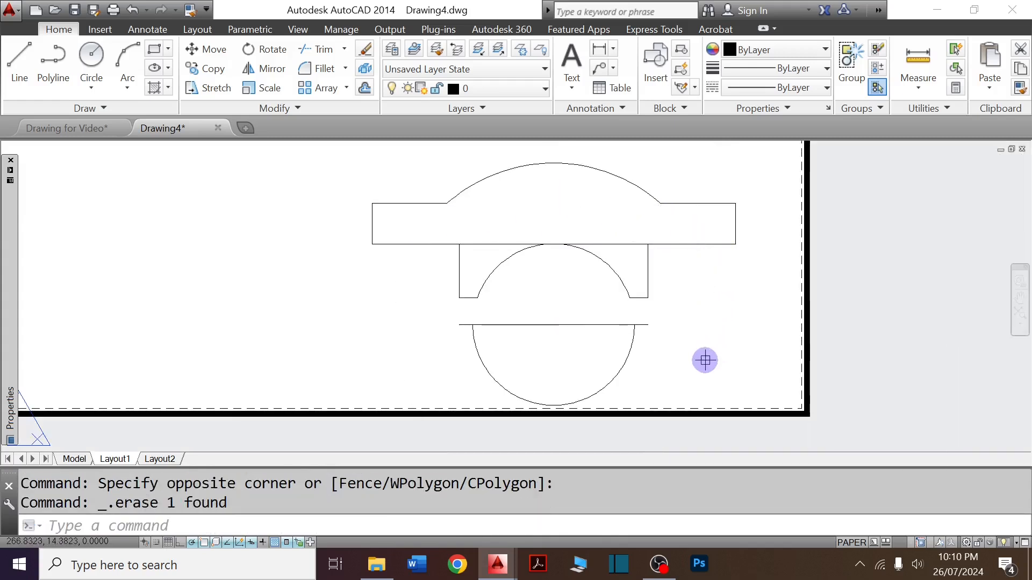
pyautogui.click(704, 359)
pyautogui.click(473, 314)
pyautogui.press('Delete')
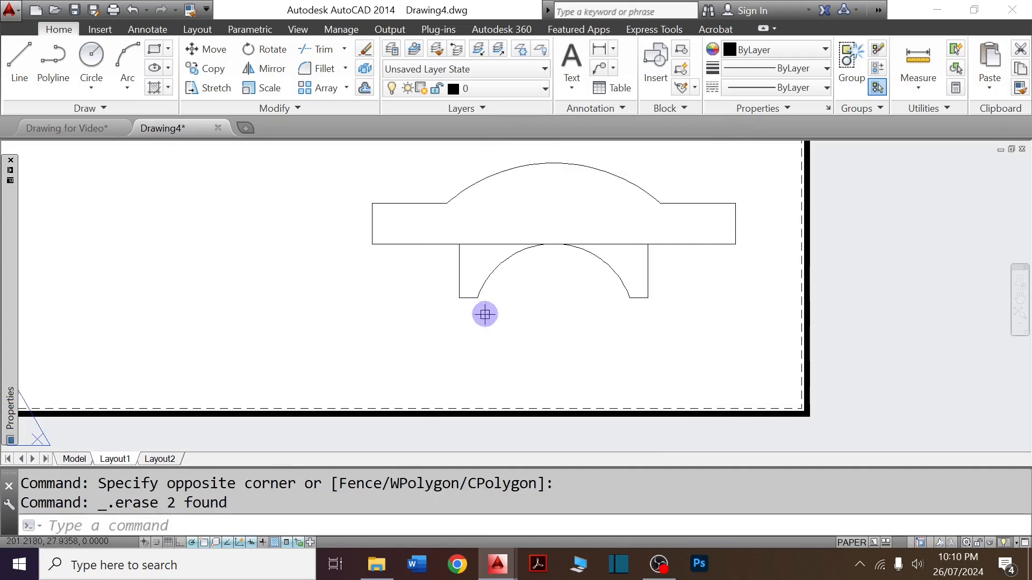
pyautogui.press('Escape')
pyautogui.press('Return')
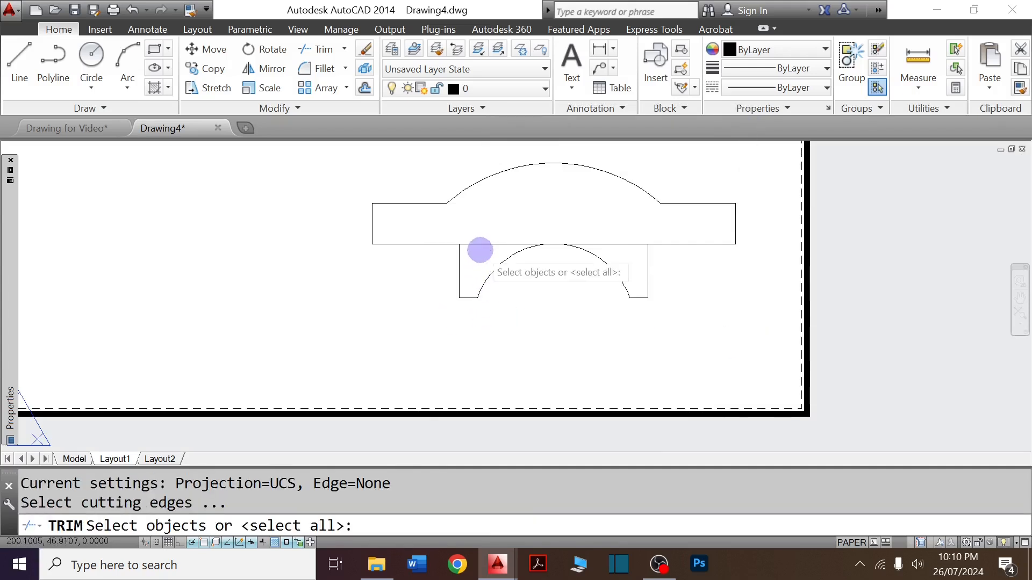
pyautogui.press('Return')
pyautogui.click(511, 245)
pyautogui.press('Escape')
pyautogui.write('TR')
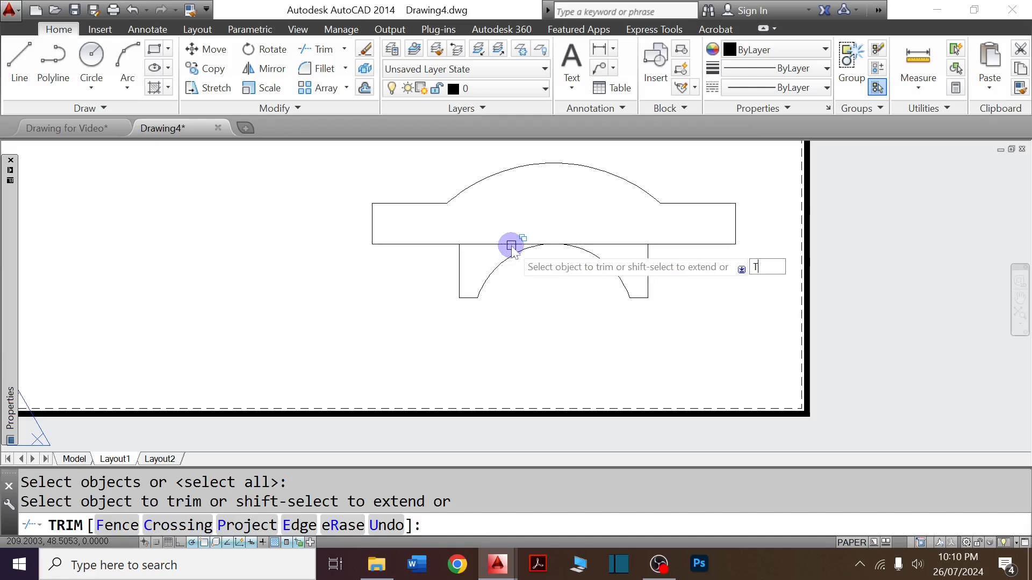
pyautogui.press('BackSpace')
pyautogui.press('BackSpace')
pyautogui.press('Return')
pyautogui.click(484, 257)
pyautogui.click(472, 231)
pyautogui.click(560, 246)
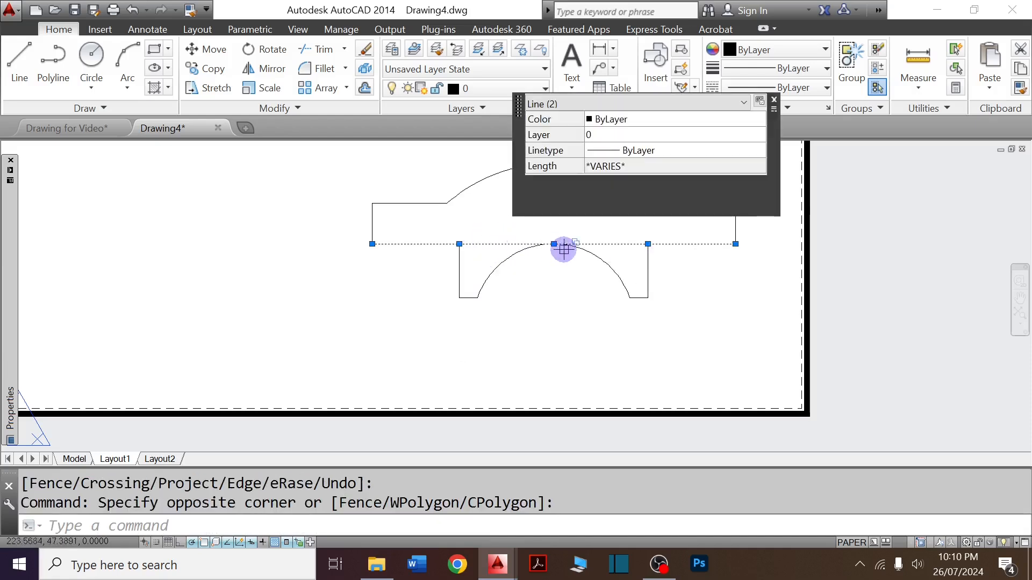
pyautogui.press('Escape')
pyautogui.press('Escape')
# Try erasing both overlapping lines along the underside of the cap's flange, and undo the erasure.
pyautogui.click(620, 249)
pyautogui.click(610, 238)
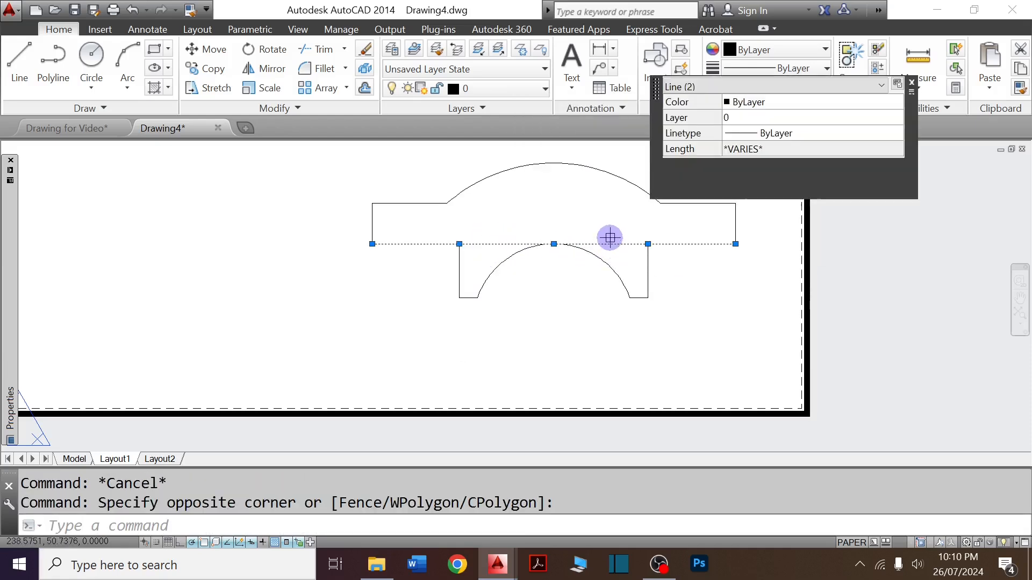
pyautogui.press('Delete')
pyautogui.hotkey('ctrl', 'z')
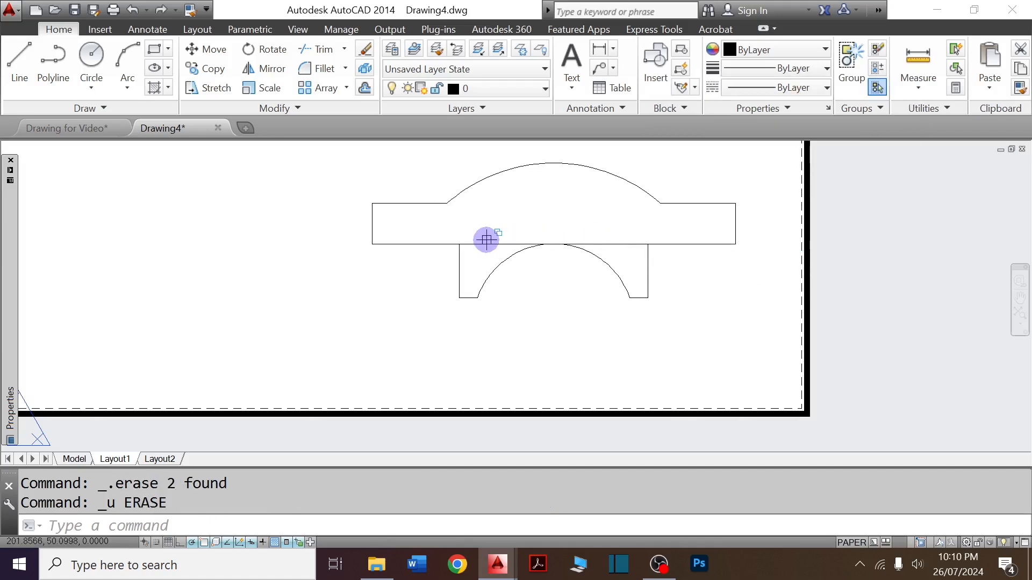
# Trim the flange's bottom edge between the cap's legs and erase the overlapping line along it.
pyautogui.press('Return')
pyautogui.press('Return')
pyautogui.click(485, 259)
pyautogui.click(465, 228)
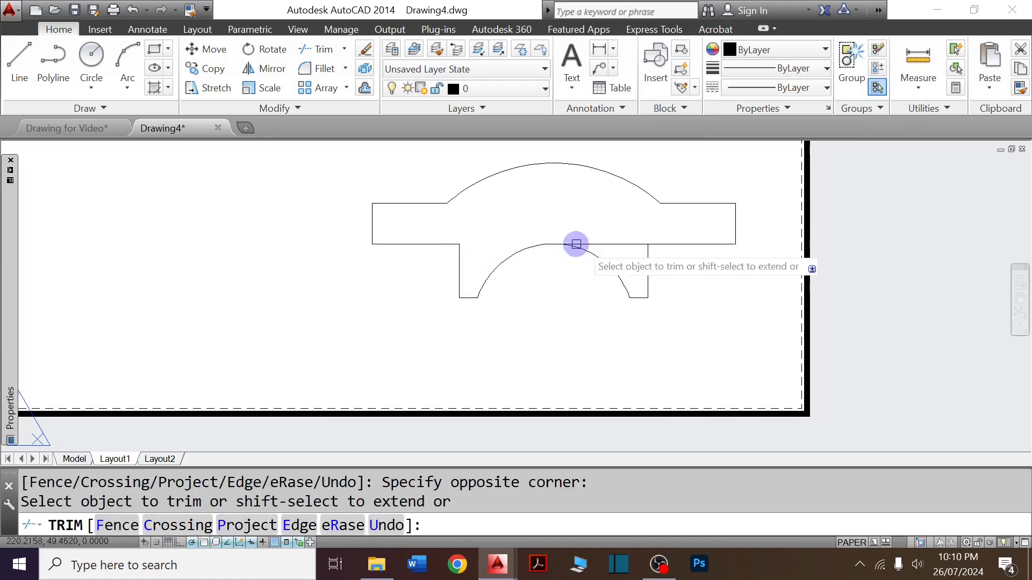
pyautogui.press('Escape')
pyautogui.click(629, 253)
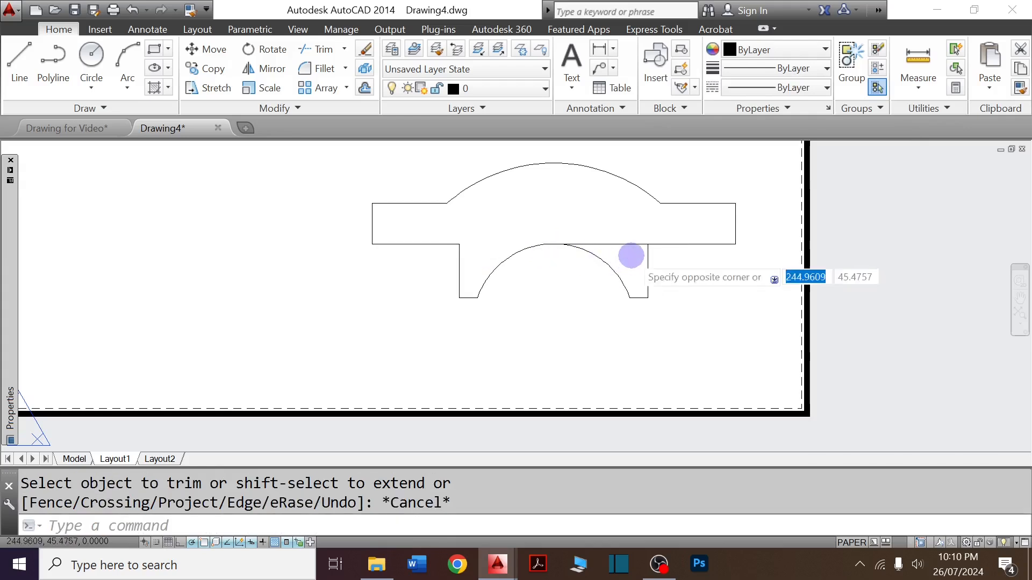
pyautogui.click(615, 233)
pyautogui.press('Delete')
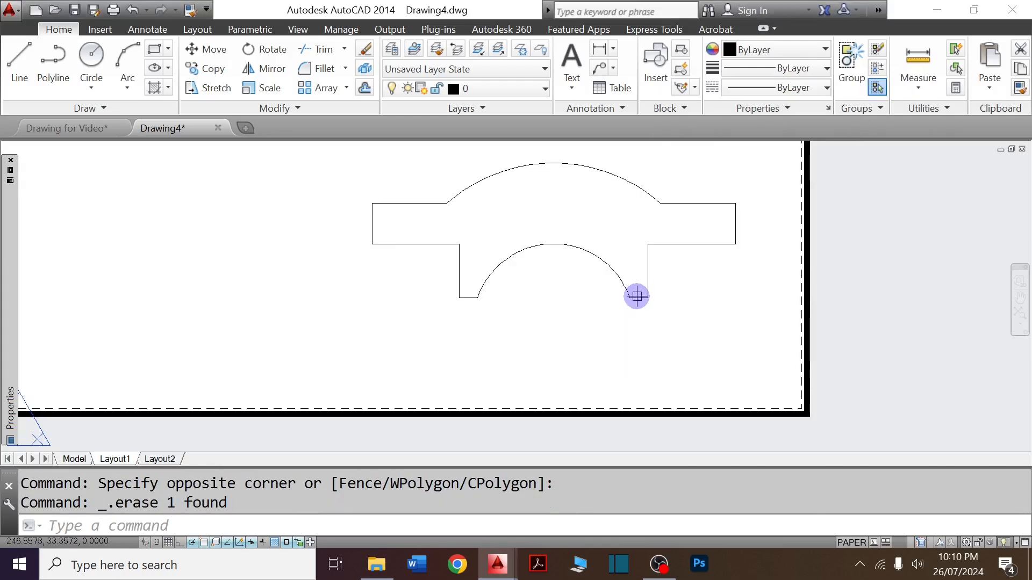
# Check the cap's central hole in the reference drawing and draw an 8 by 16 mm rectangle beside the new cap.
pyautogui.hotkey('ctrl', 'Tab')
pyautogui.scroll(5, 587, 259)
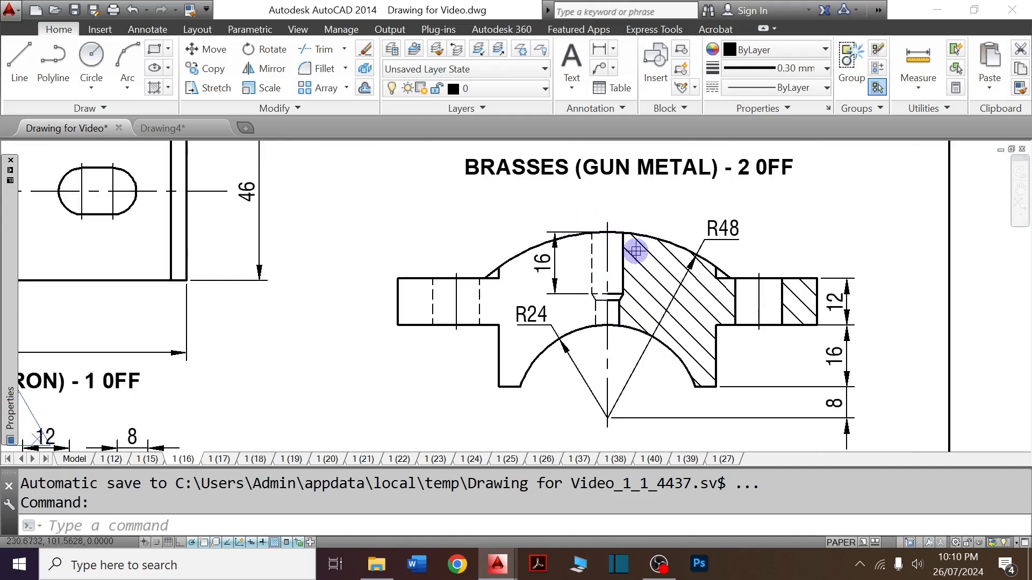
pyautogui.scroll(-3, 591, 256)
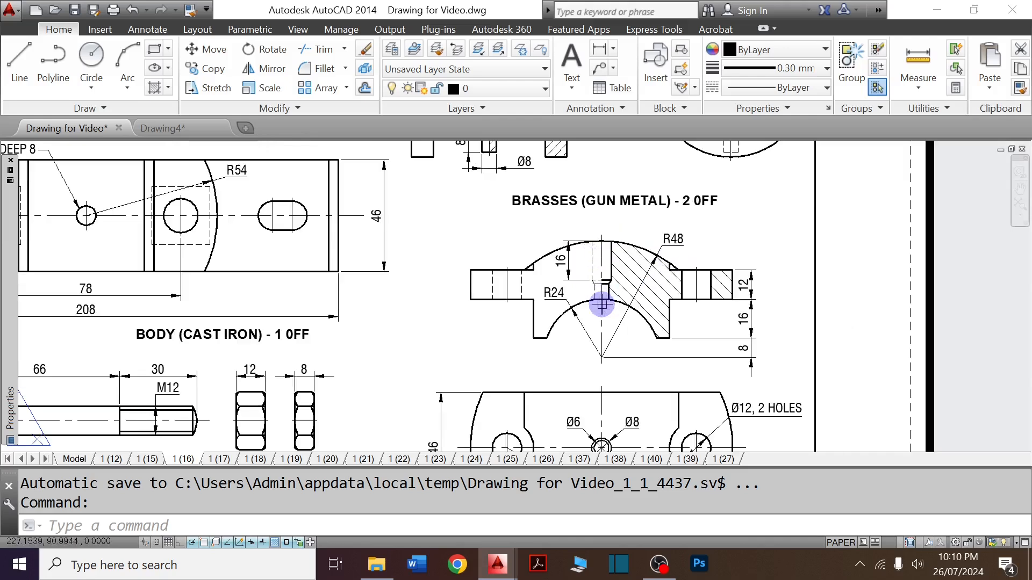
pyautogui.scroll(-2, 616, 254)
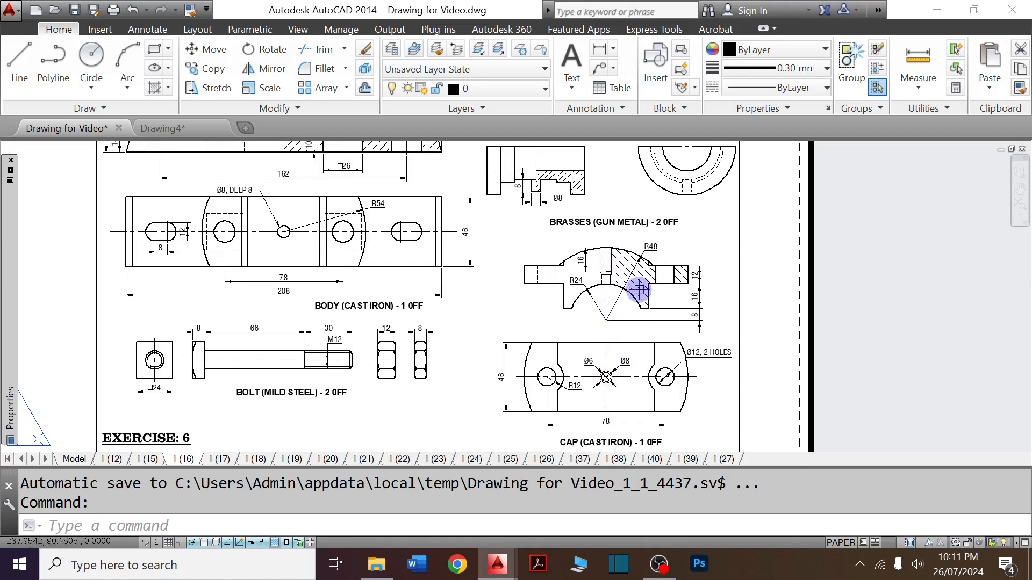
pyautogui.moveTo(636, 291)
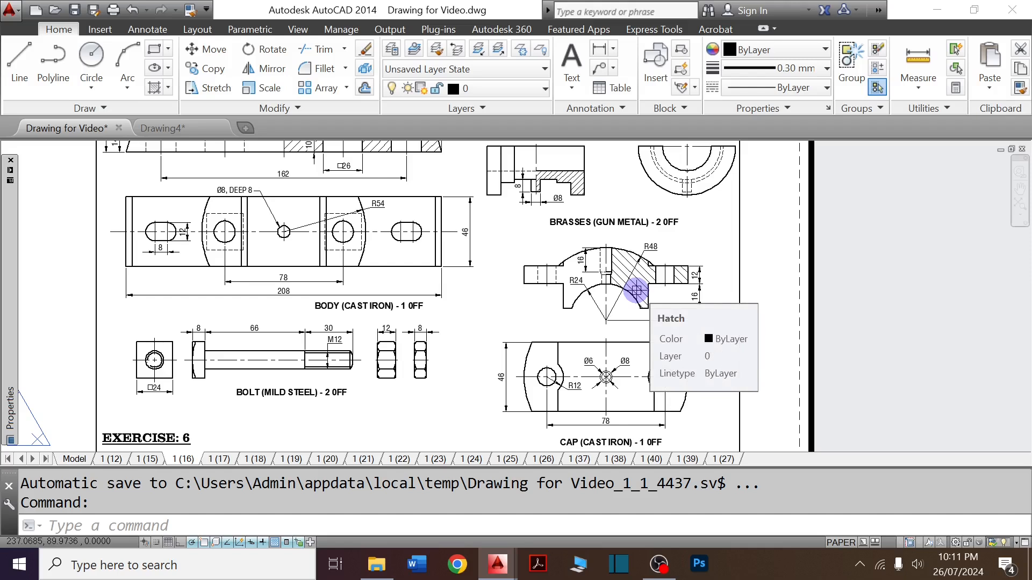
pyautogui.hotkey('ctrl', 'Tab')
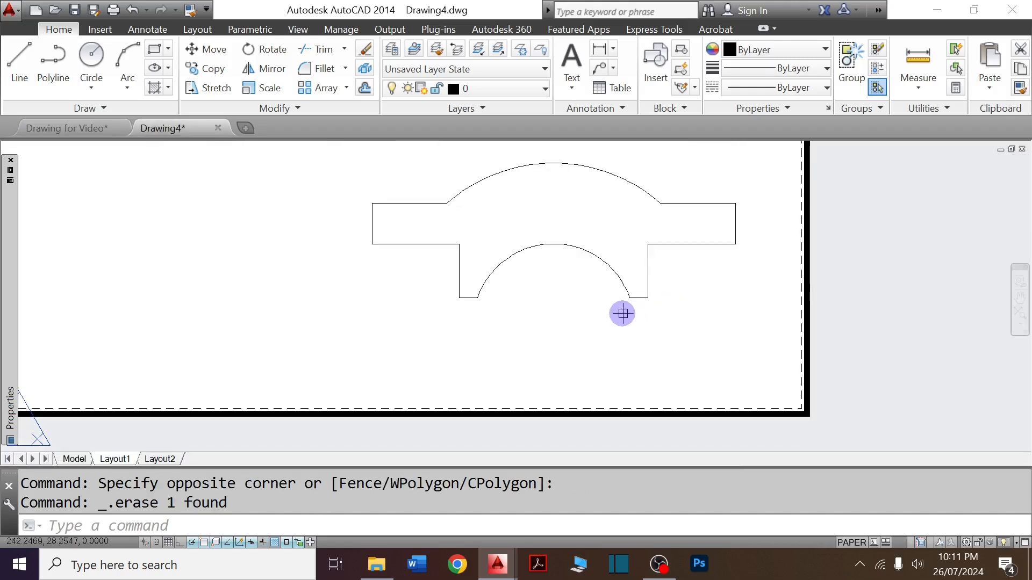
pyautogui.write('REC')
pyautogui.press('Return')
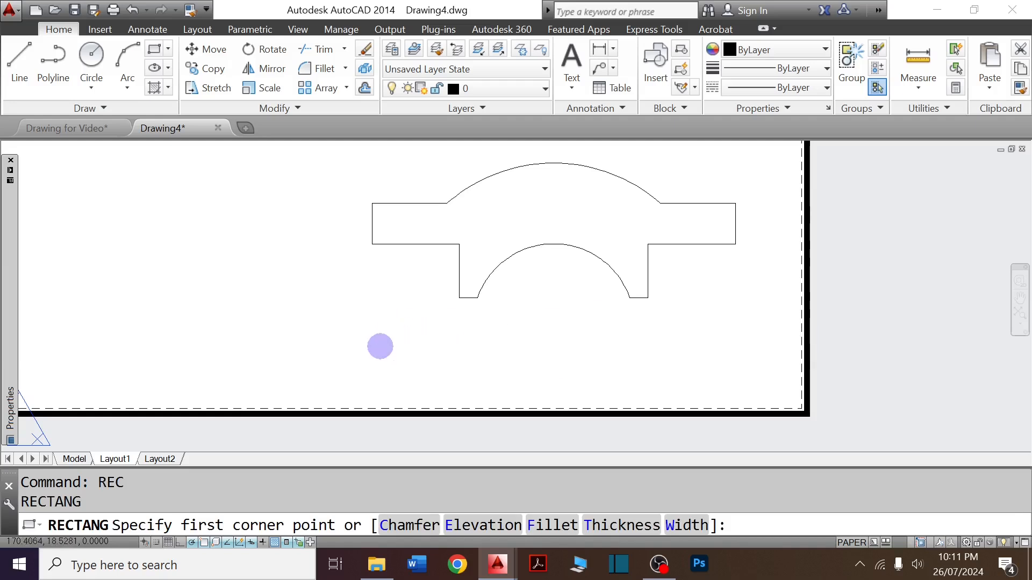
pyautogui.click(381, 346)
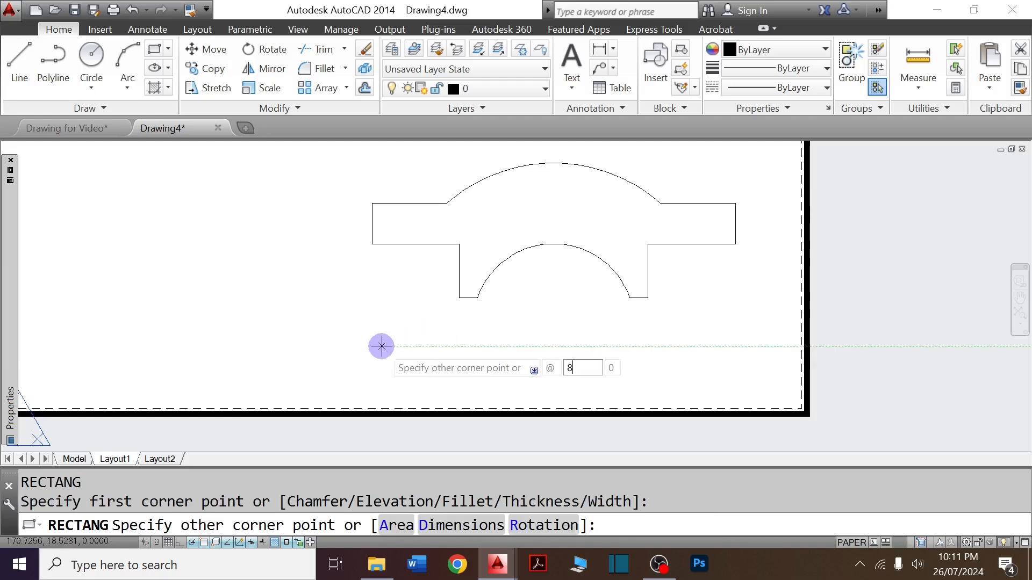
pyautogui.write('8,16')
pyautogui.press('Return')
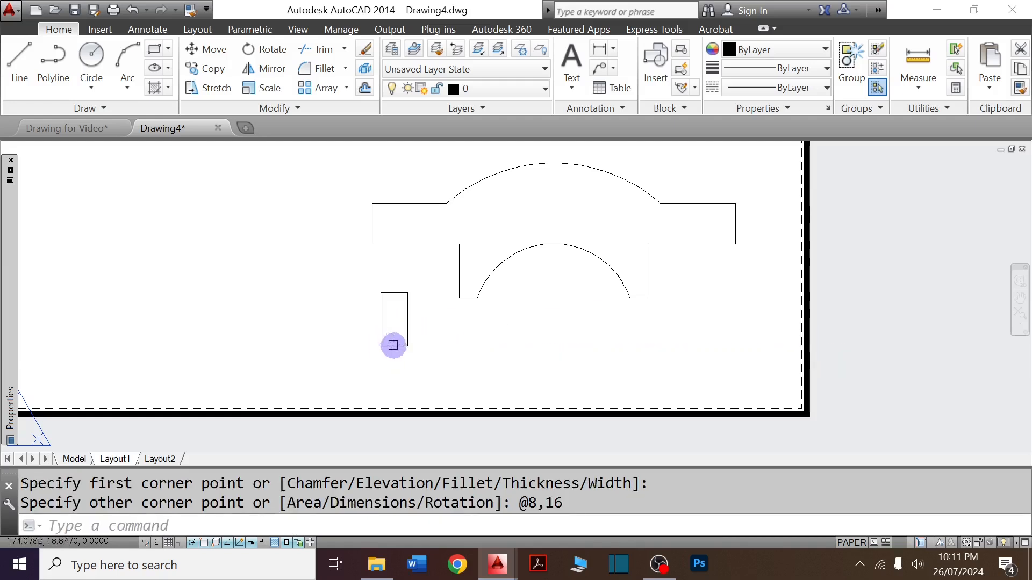
# Draw a 6 by 6 mm square in the free space beside the 8 by 16 mm rectangle.
pyautogui.press('Return')
pyautogui.click(280, 338)
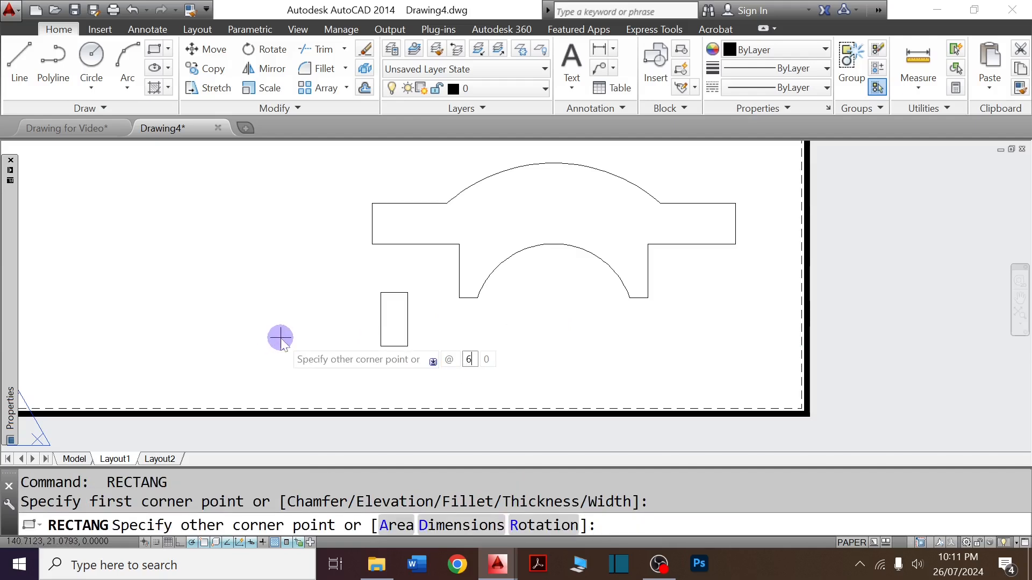
pyautogui.write('6')
pyautogui.press('Return')
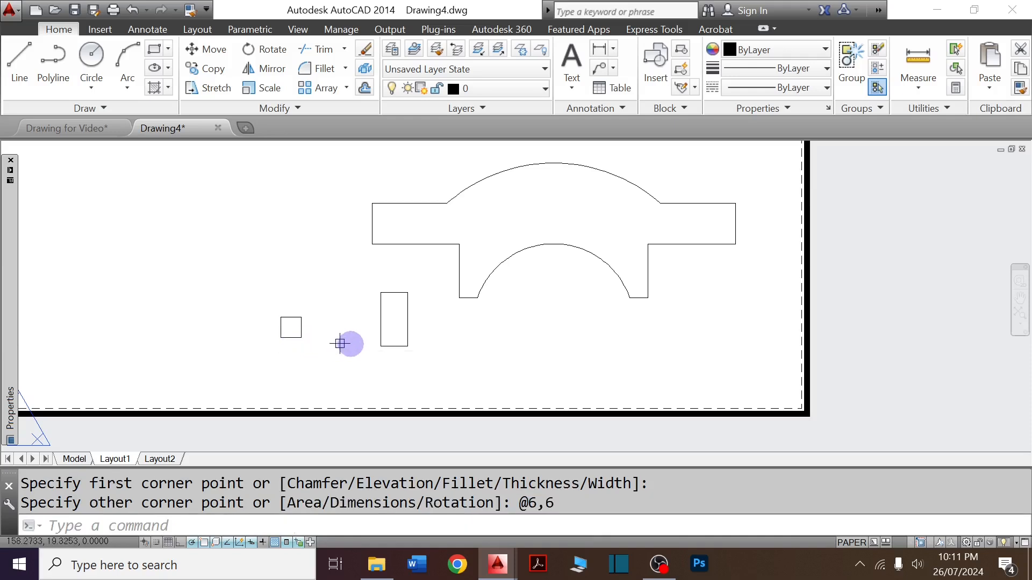
# Move the 8 by 16 mm rectangle by its top edge's midpoint onto the crown of the cap's outer arc.
pyautogui.click(436, 371)
pyautogui.click(395, 338)
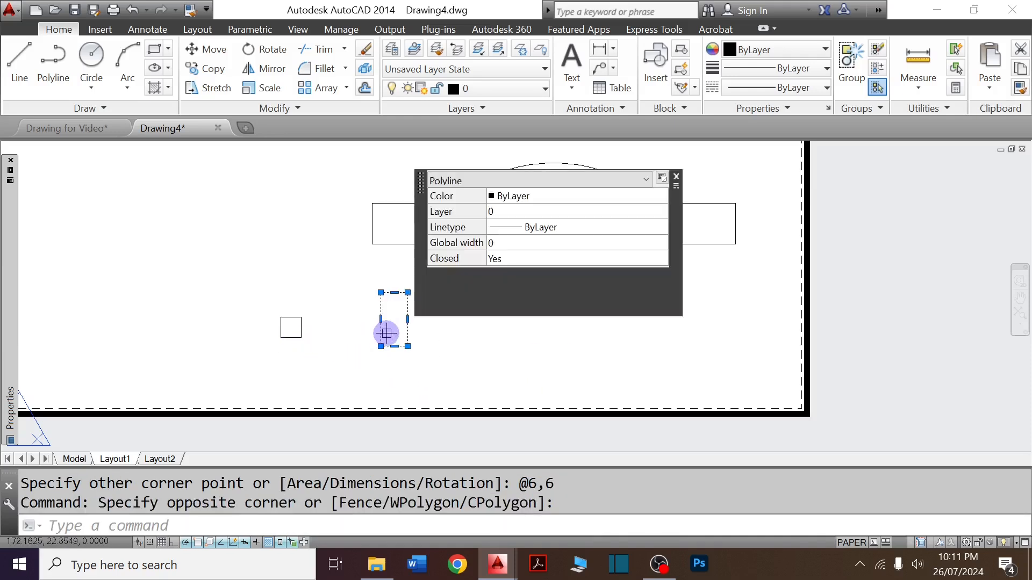
pyautogui.write('m')
pyautogui.press('Return')
pyautogui.click(394, 293)
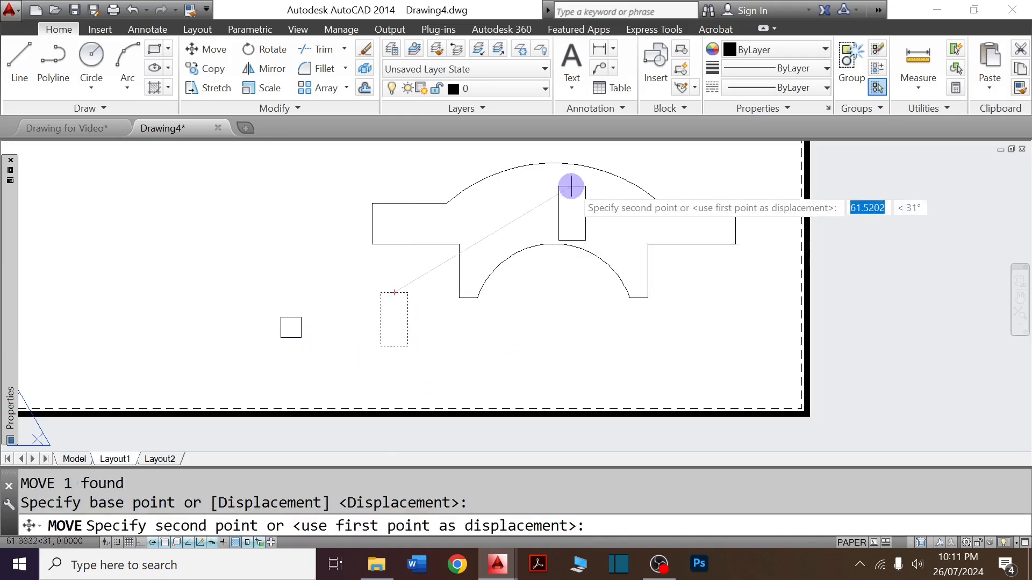
pyautogui.click(552, 164)
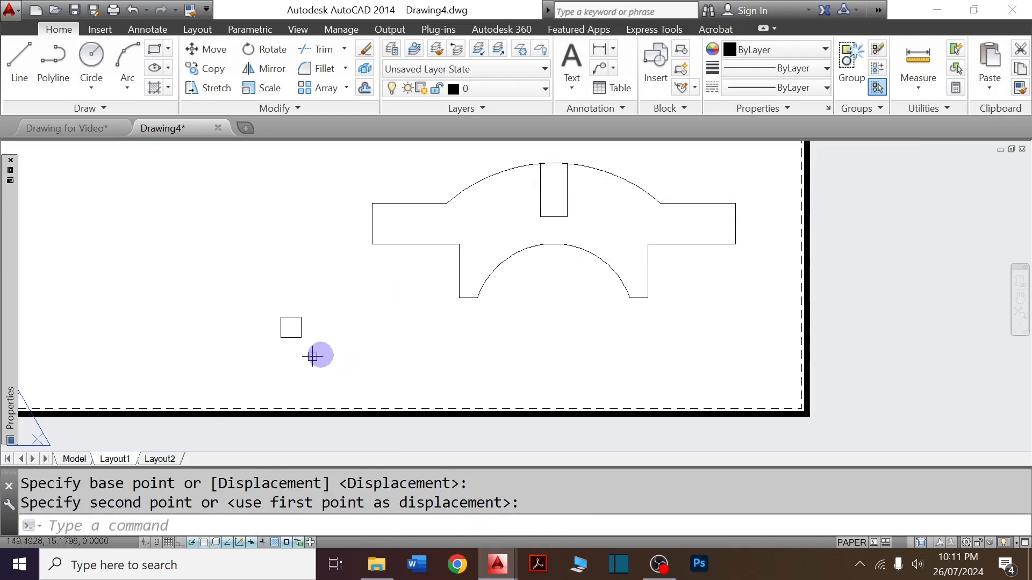
# Move the 6 mm square by its bottom edge's midpoint onto the crown of the cap's inner arc.
pyautogui.write('m')
pyautogui.press('Return')
pyautogui.click(328, 344)
pyautogui.click(266, 302)
pyautogui.press('Return')
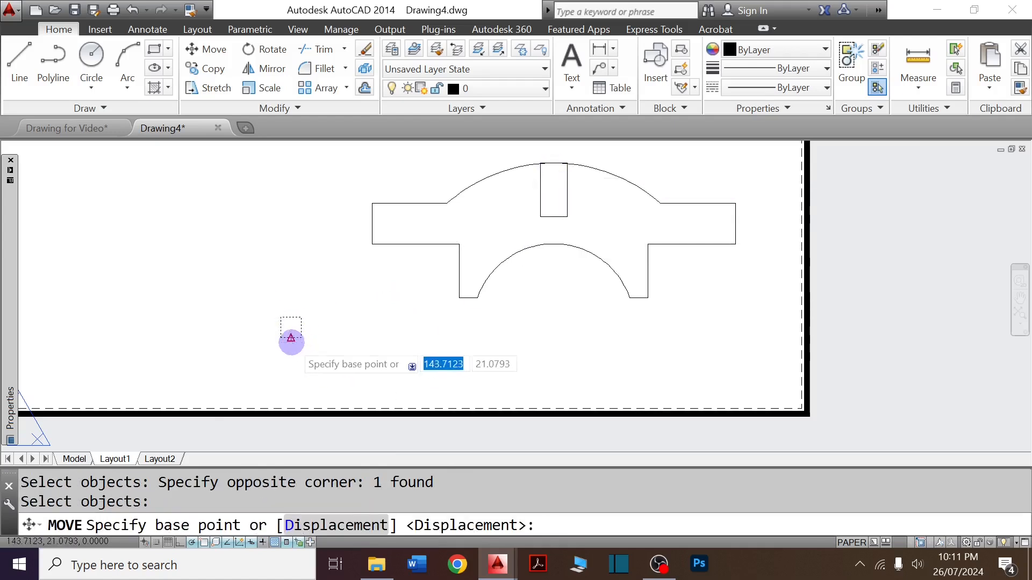
pyautogui.click(291, 338)
pyautogui.click(555, 243)
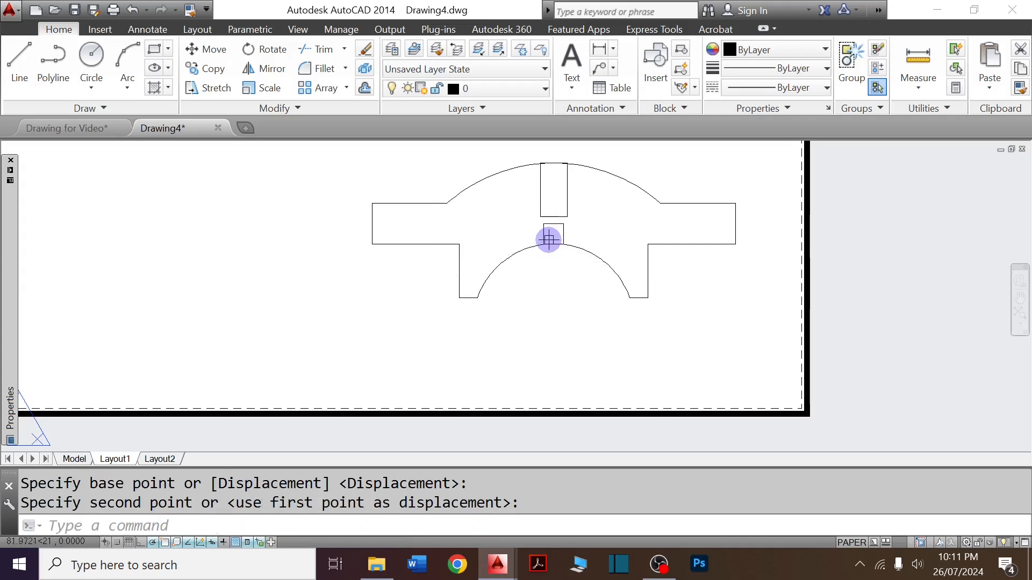
# Draw two slanted lines joining the bottom corners of the 8 by 16 mm rectangle to the top corners of the 6 mm square.
pyautogui.scroll(3, 548, 226)
pyautogui.press('Return')
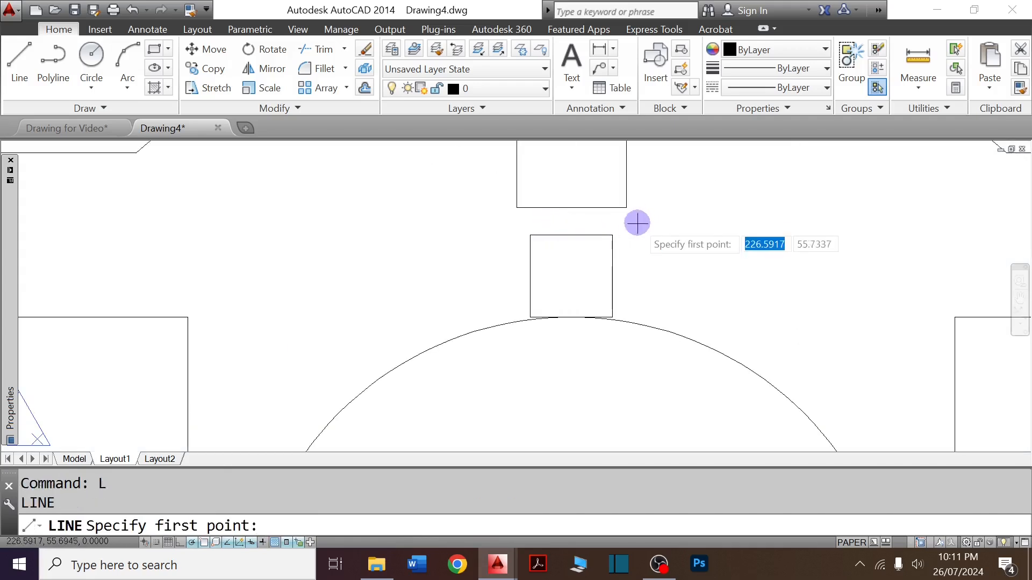
pyautogui.click(627, 208)
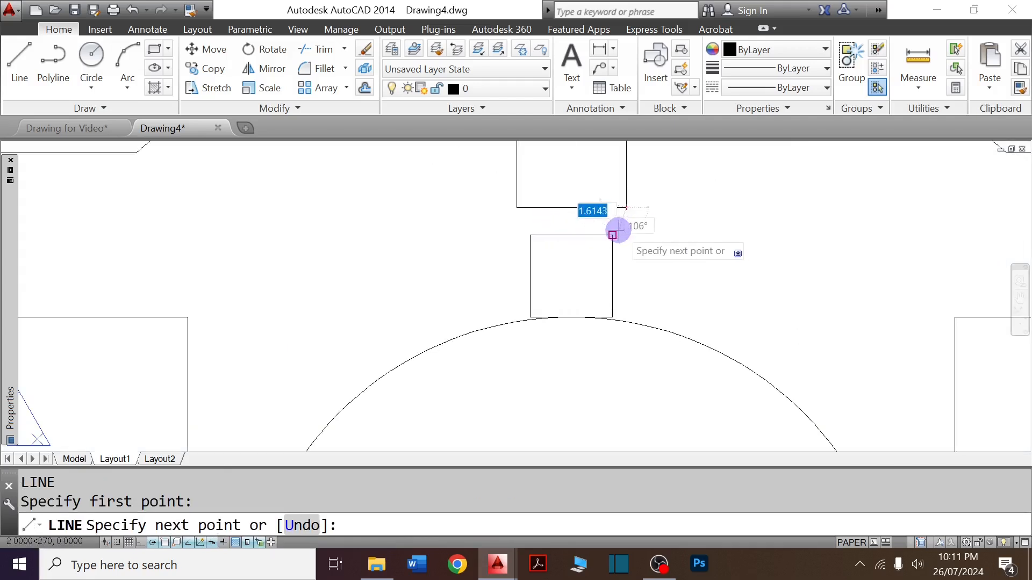
pyautogui.click(618, 223)
pyautogui.press('Return')
pyautogui.press('Return')
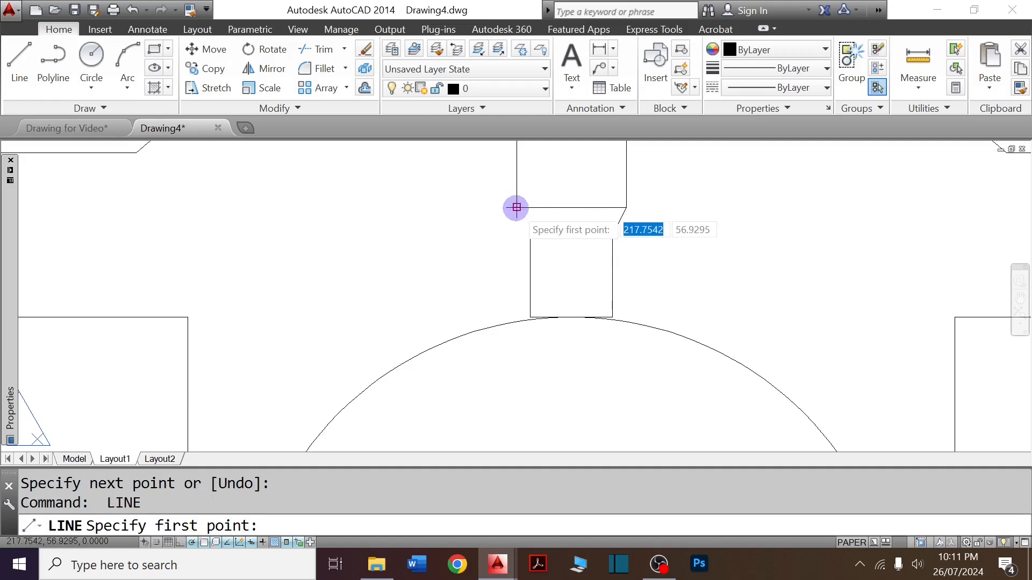
pyautogui.click(517, 208)
pyautogui.click(528, 234)
pyautogui.scroll(-4, 529, 236)
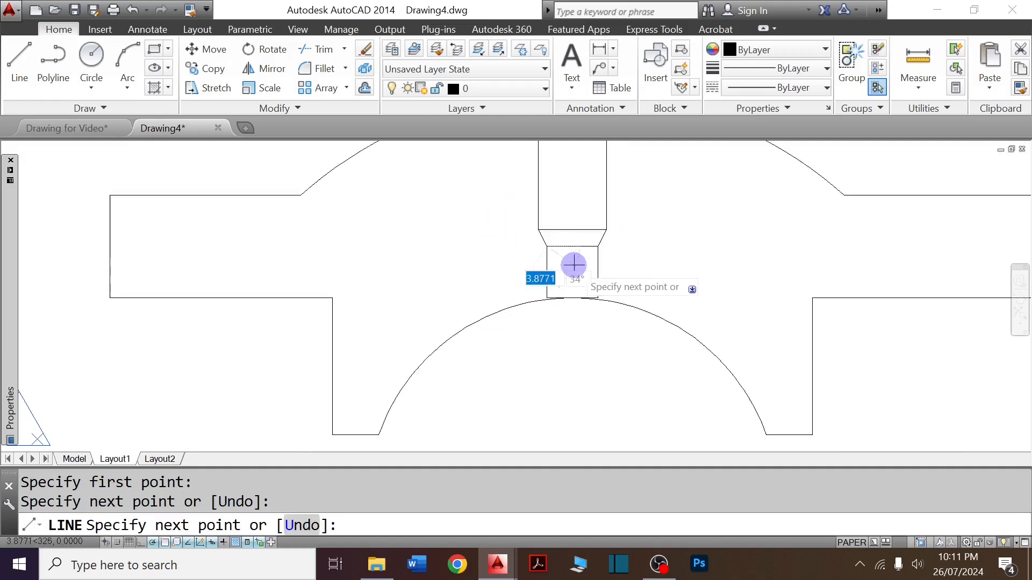
pyautogui.press('Escape')
pyautogui.press('Escape')
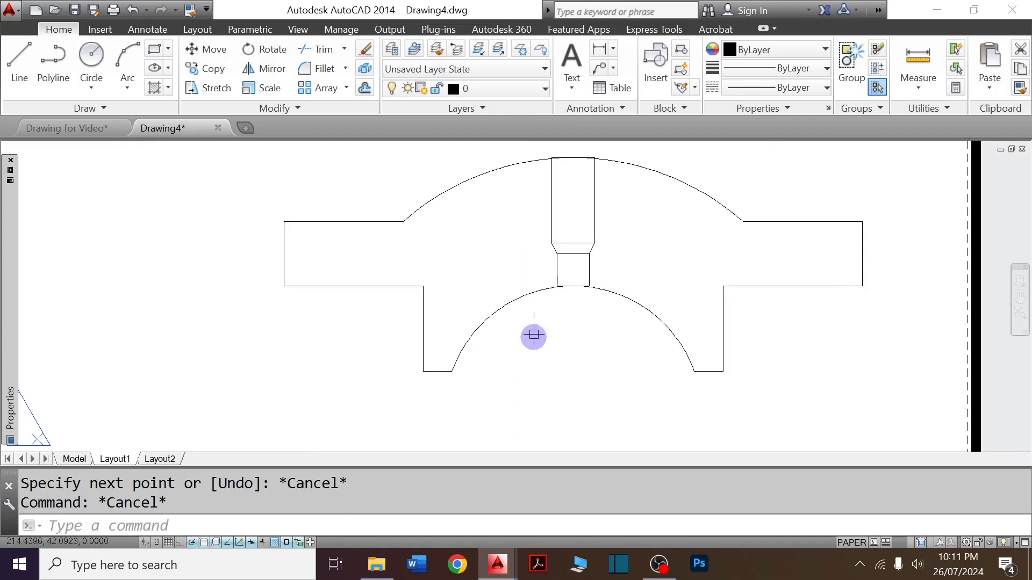
# Explode the 6 mm square and extend its two vertical sides to the cap's inner arc.
pyautogui.scroll(4, 581, 284)
pyautogui.click(690, 238)
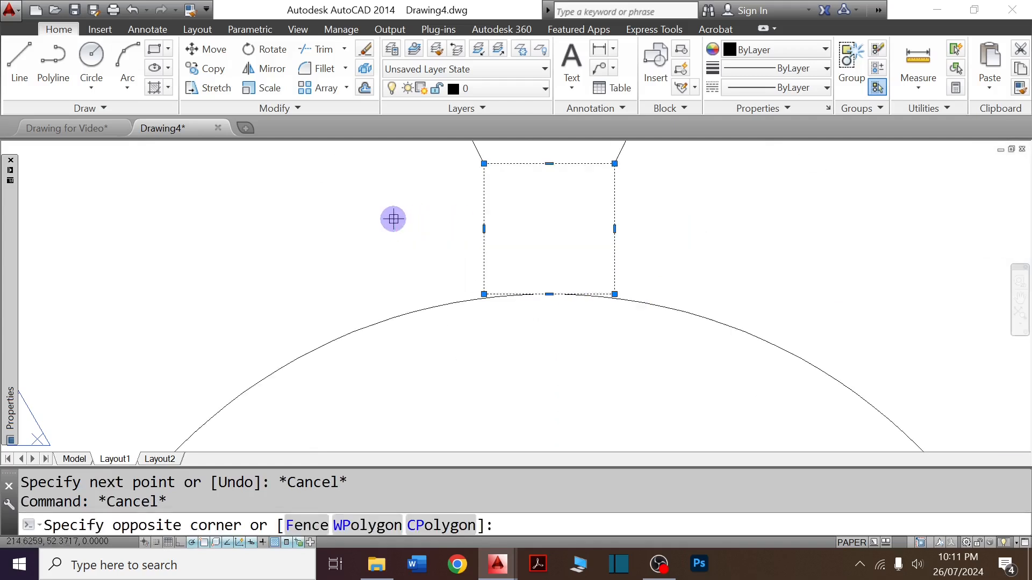
pyautogui.click(394, 219)
pyautogui.write('X')
pyautogui.press('Return')
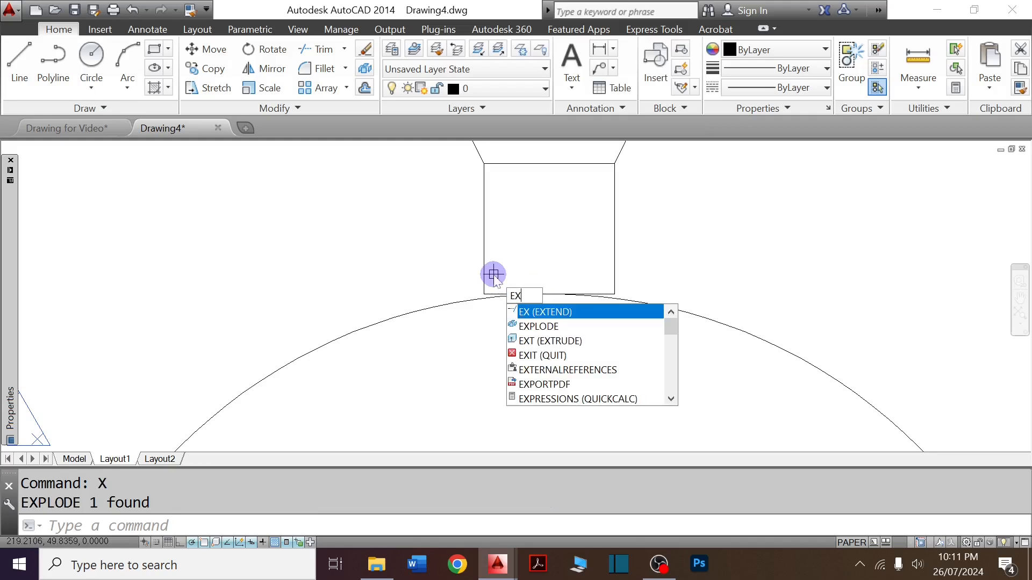
pyautogui.click(583, 313)
pyautogui.press('Return')
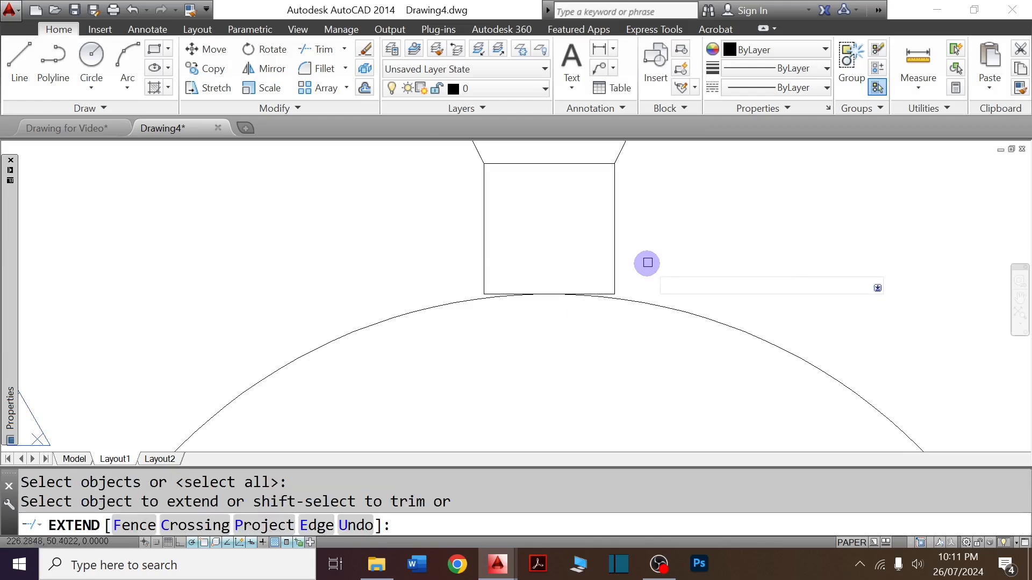
pyautogui.click(647, 263)
pyautogui.click(499, 249)
pyautogui.press('Escape')
# Delete the exploded square's bottom edge at the crown of the cap's inner arc.
pyautogui.click(434, 259)
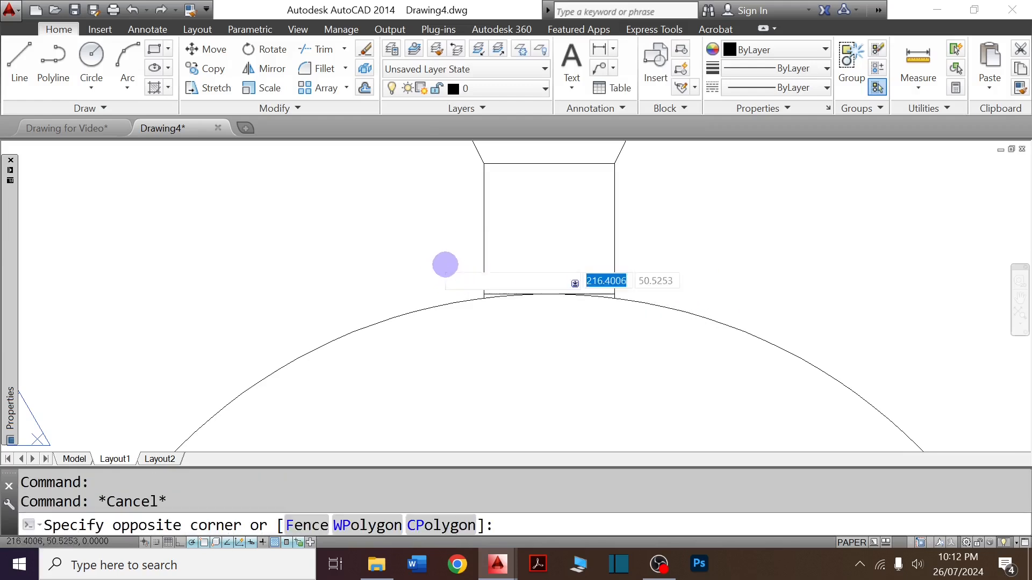
pyautogui.click(691, 346)
pyautogui.press('Delete')
pyautogui.scroll(-4, 590, 240)
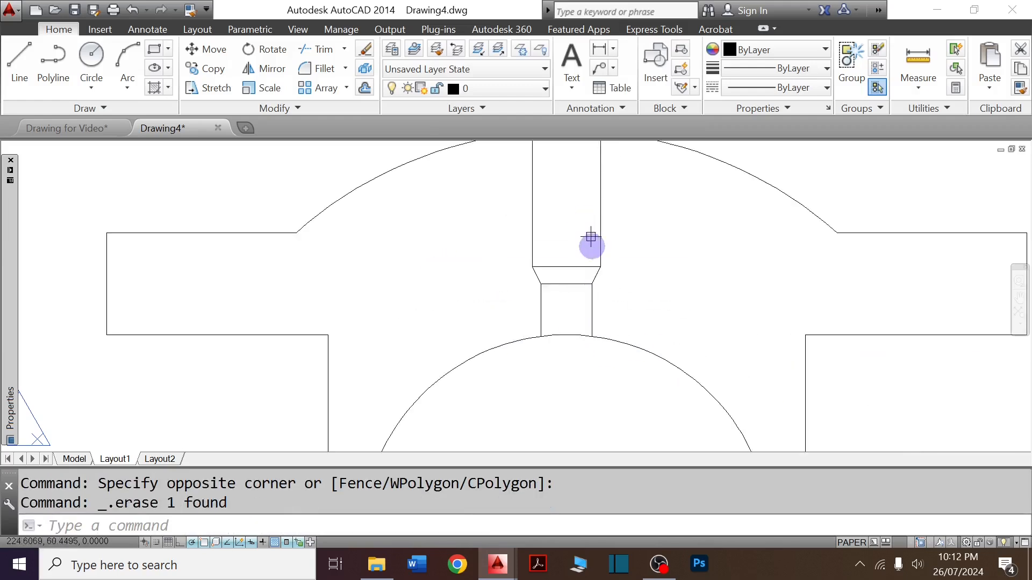
# Explode the 8 by 16 mm rectangle and delete its top edge at the crown of the cap's outer arc.
pyautogui.scroll(5, 602, 267)
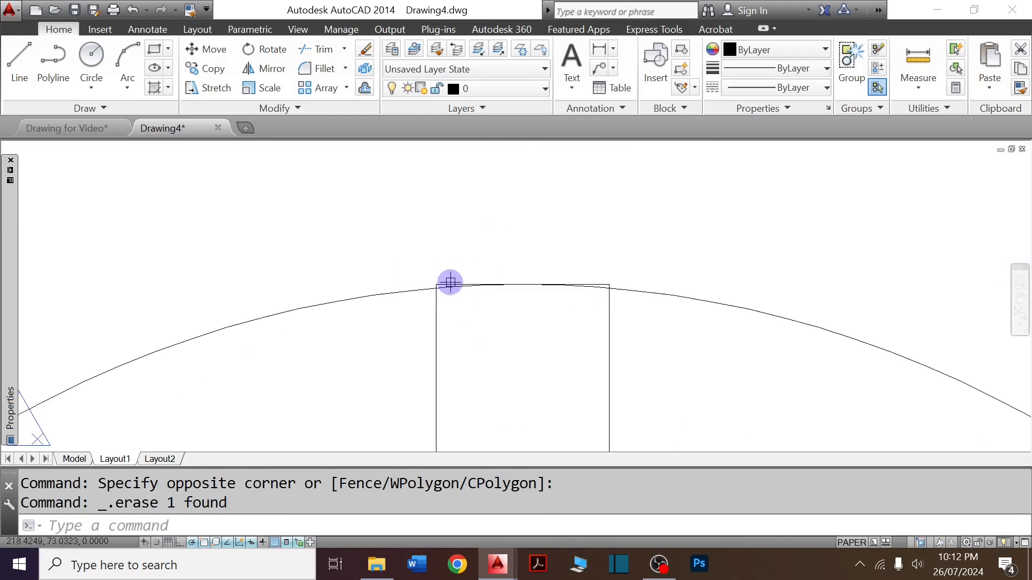
pyautogui.scroll(2, 451, 283)
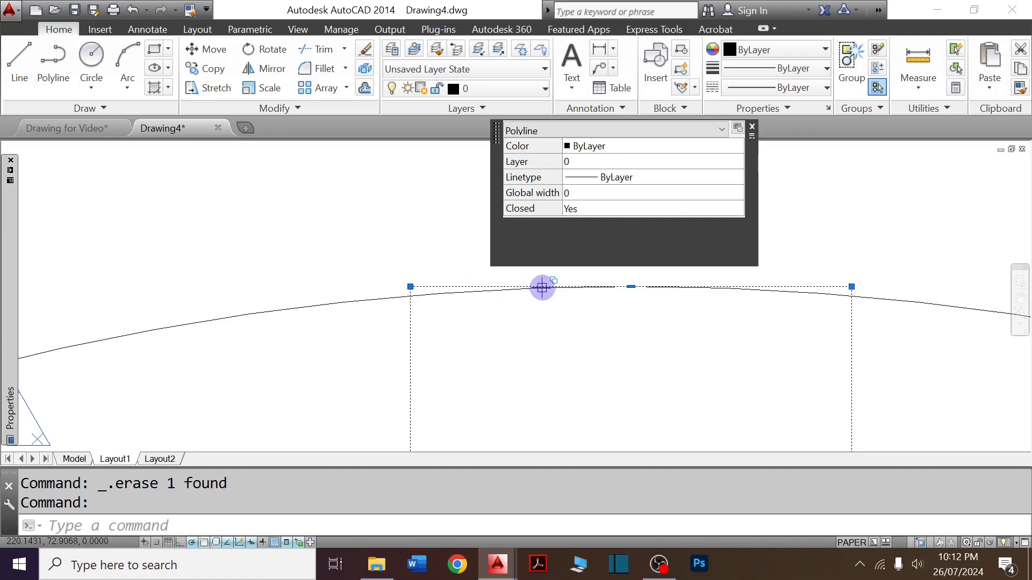
pyautogui.write('x')
pyautogui.press('Return')
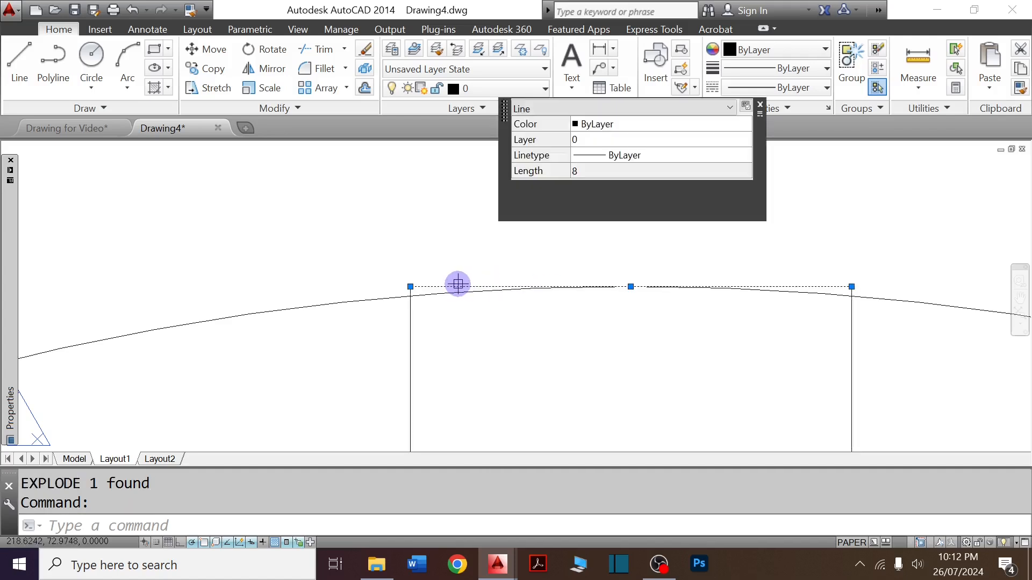
pyautogui.press('Delete')
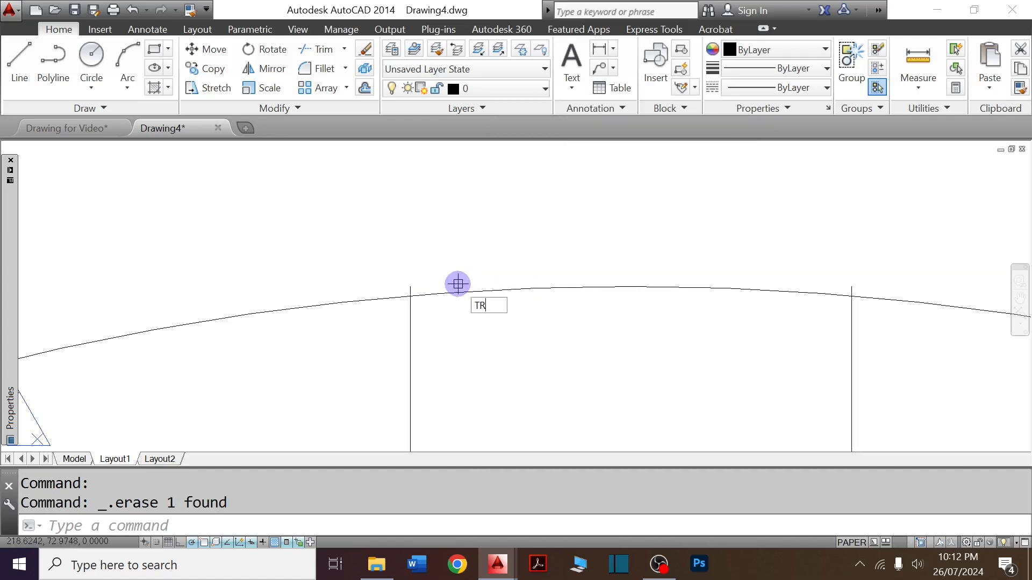
# Trim the ends of the hole's vertical sides that project above the cap's outer arc.
pyautogui.write('TR')
pyautogui.press('Return')
pyautogui.press('Return')
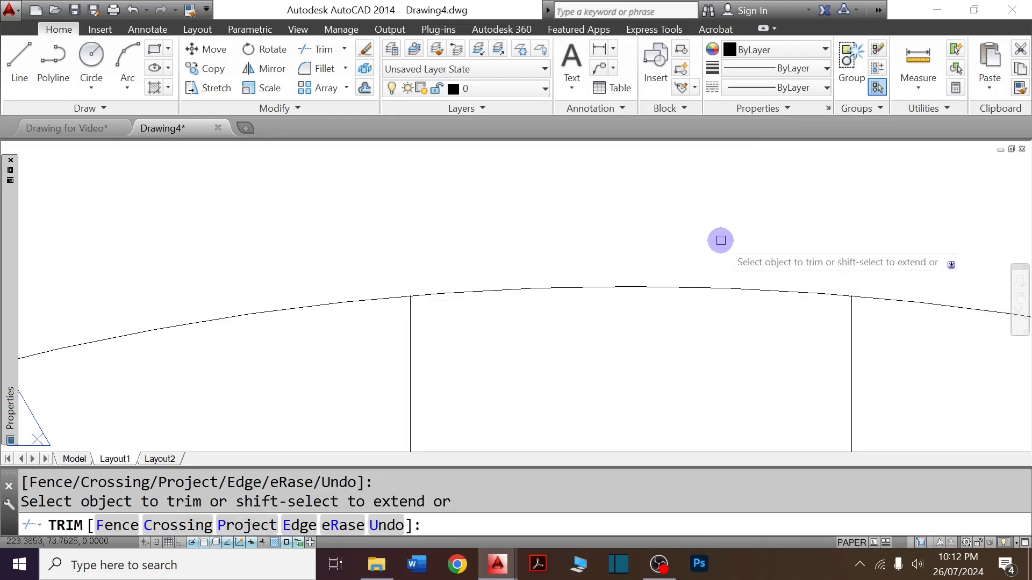
pyautogui.press('Escape')
pyautogui.scroll(-5, 723, 240)
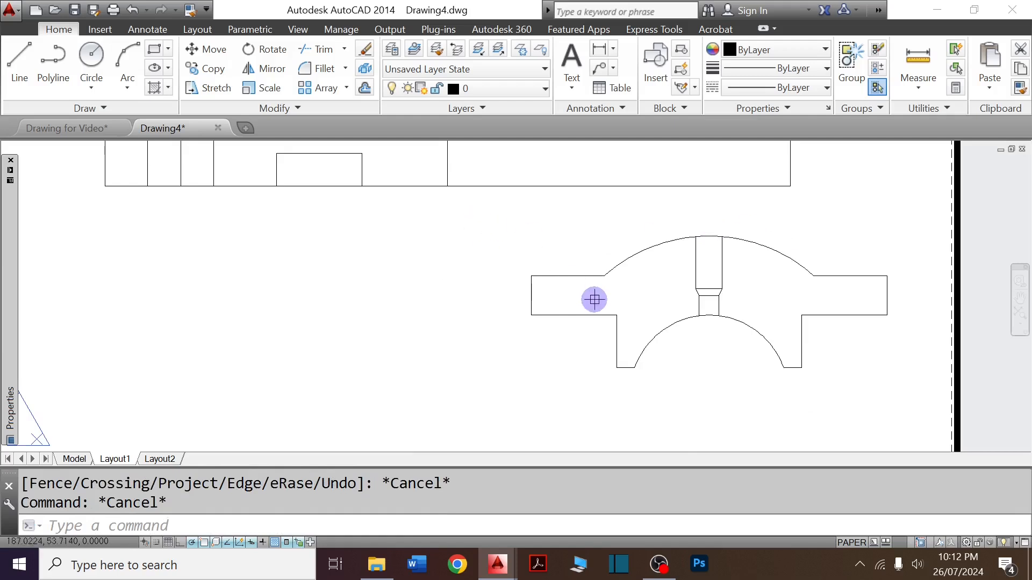
# Examine the brasses' diameters in the reference part drawings and their fit in the assembled sectional front view.
pyautogui.scroll(-5, 591, 301)
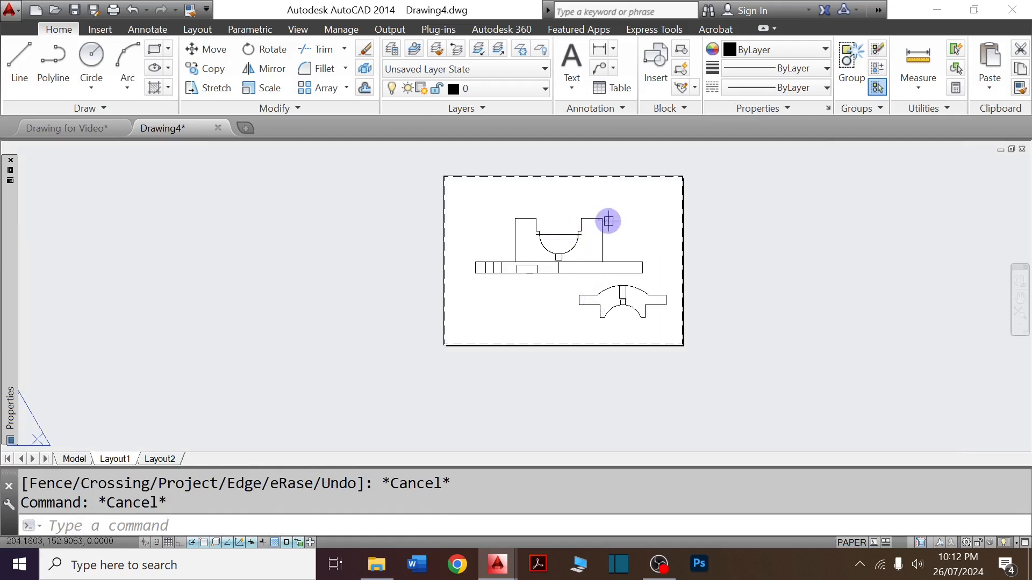
pyautogui.hotkey('ctrl', 'Tab')
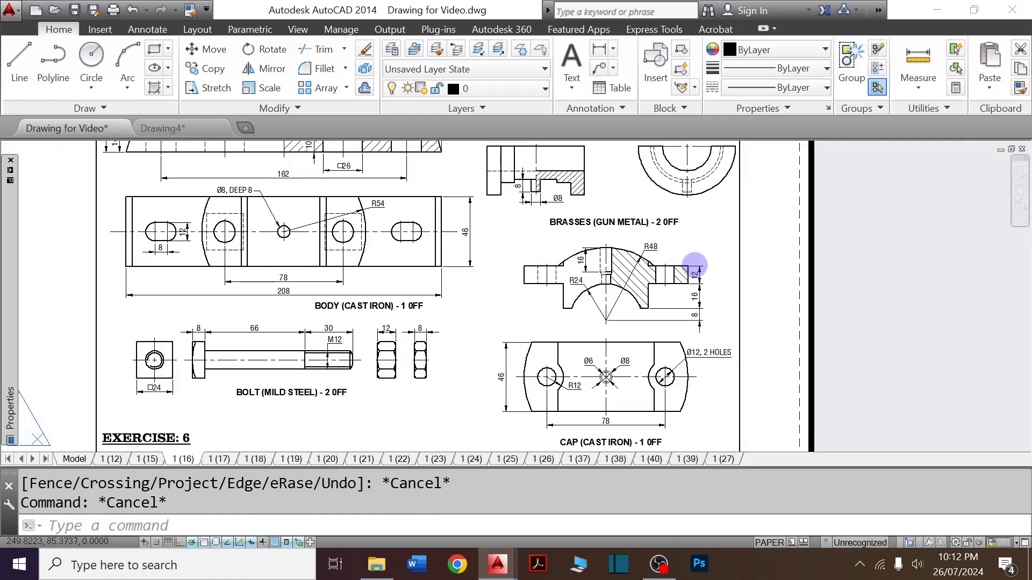
pyautogui.scroll(-2, 721, 330)
pyautogui.scroll(6, 700, 204)
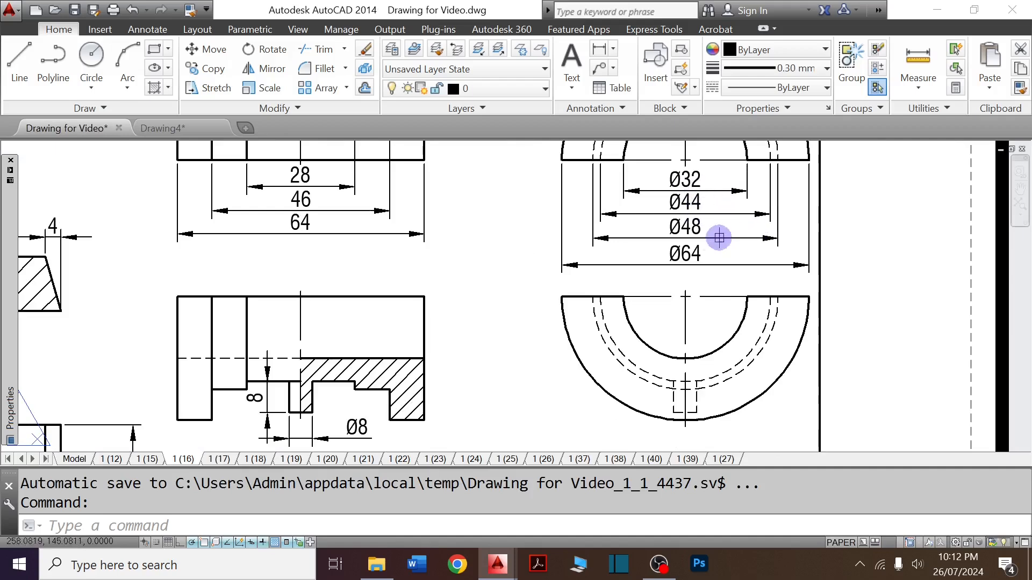
pyautogui.scroll(-2, 682, 265)
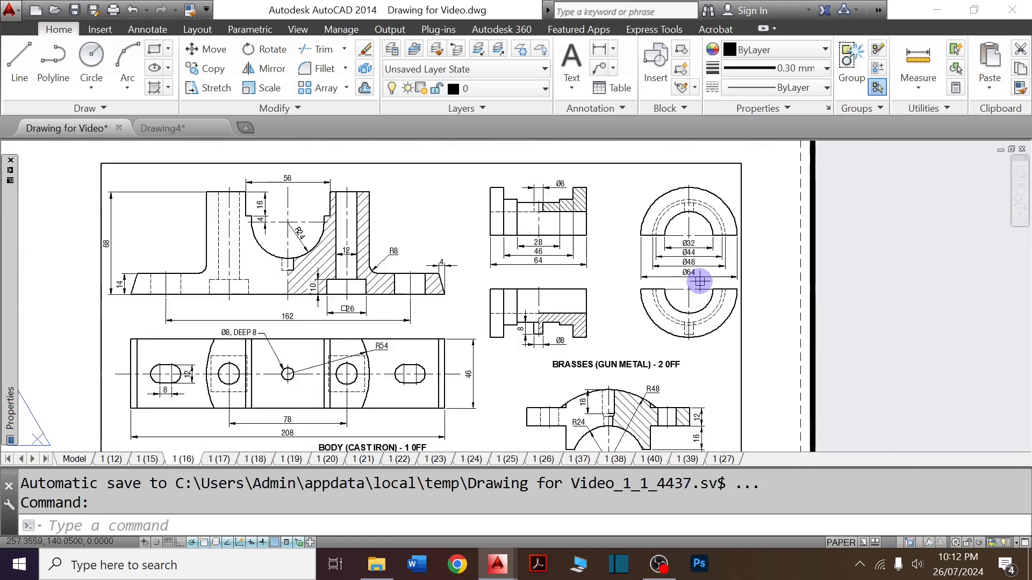
pyautogui.scroll(-3, 693, 277)
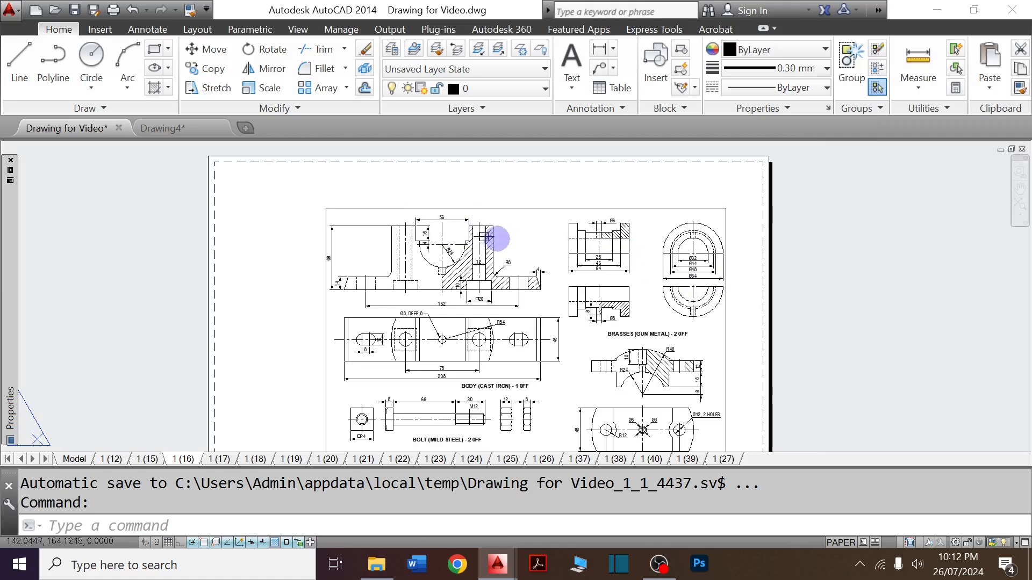
pyautogui.hotkey('ctrl', 'pagedown')
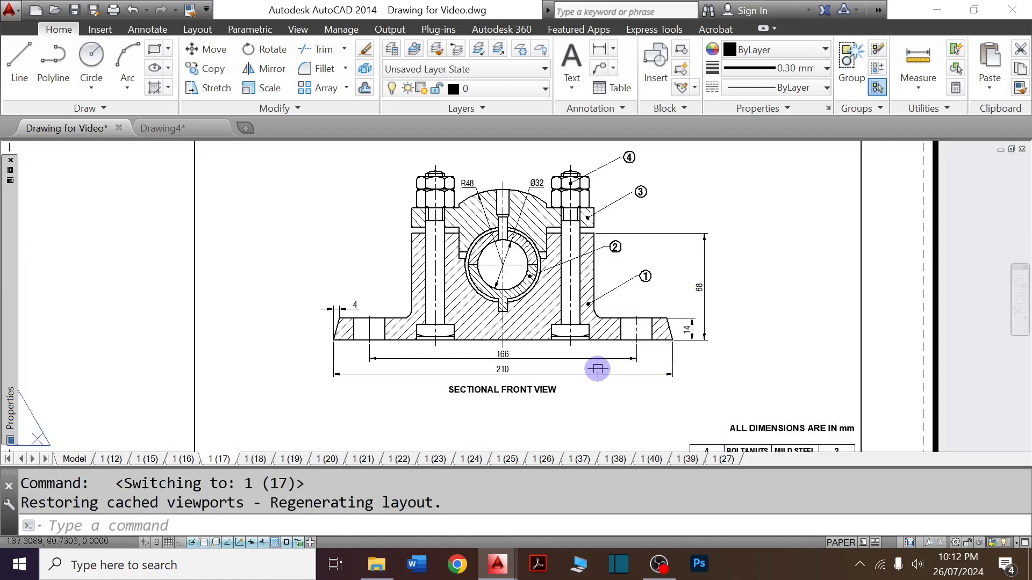
pyautogui.scroll(4, 507, 286)
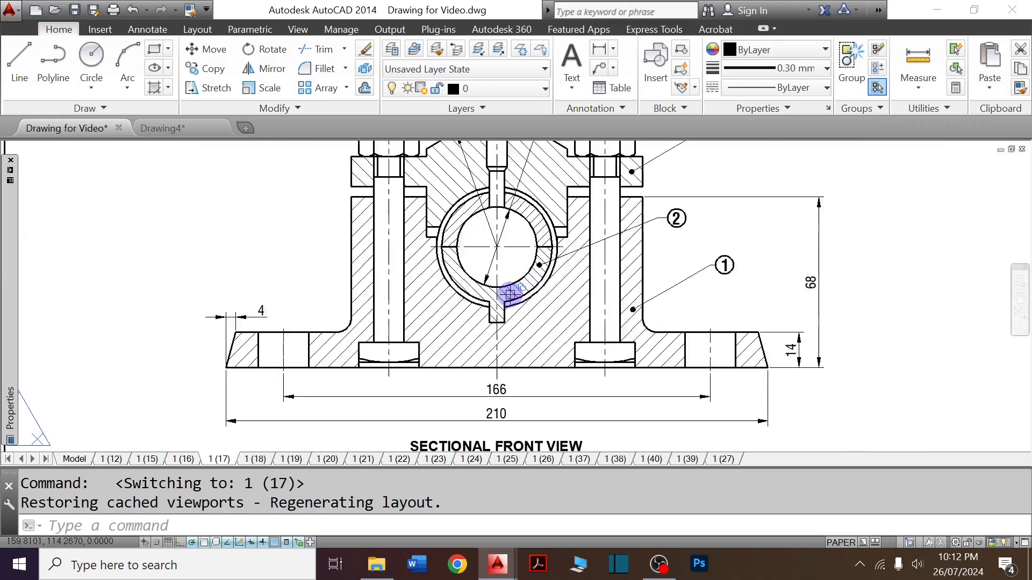
pyautogui.scroll(-2, 508, 286)
pyautogui.scroll(-2, 512, 279)
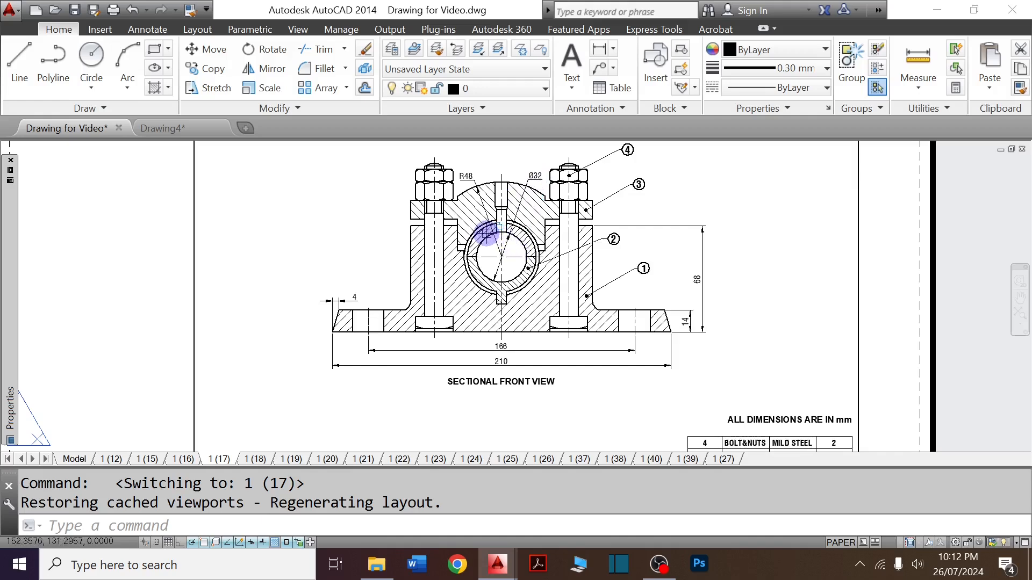
pyautogui.hotkey('ctrl', 'pageup')
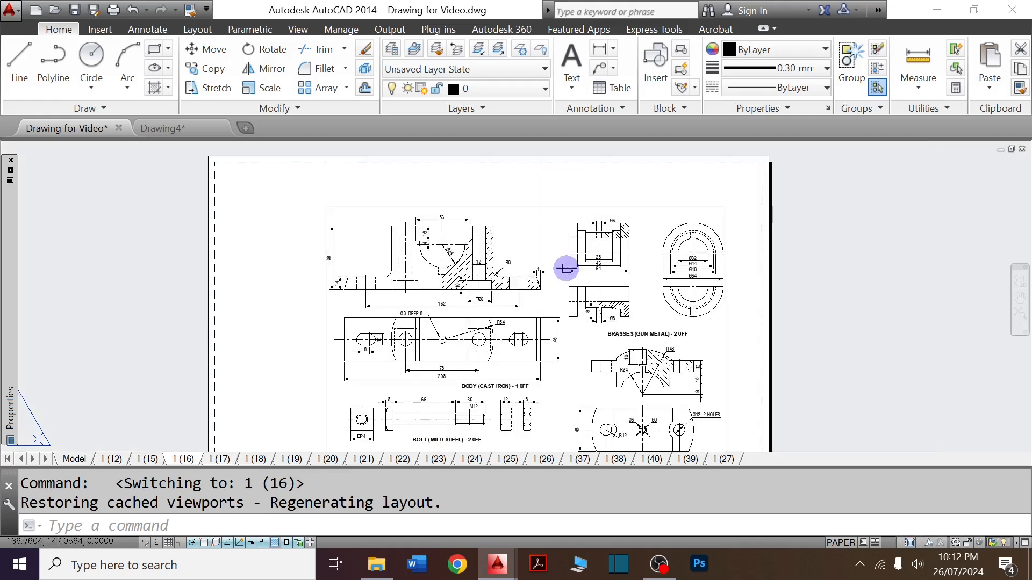
pyautogui.scroll(6, 728, 273)
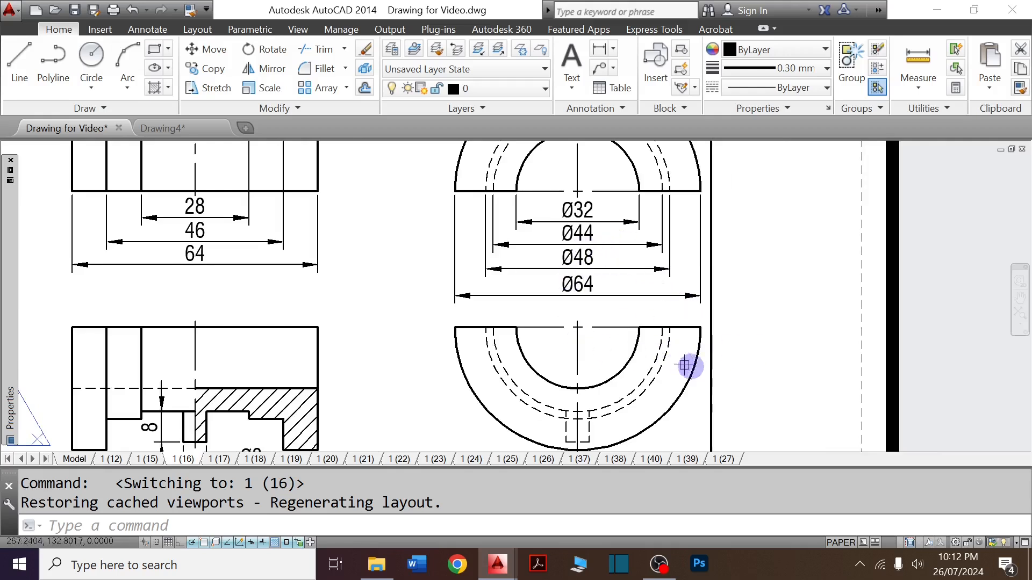
# Return to the new drawing and draw a 24 mm diameter circle centred on the horizontal line across the body's semicircular seat.
pyautogui.hotkey('ctrl', 'Tab')
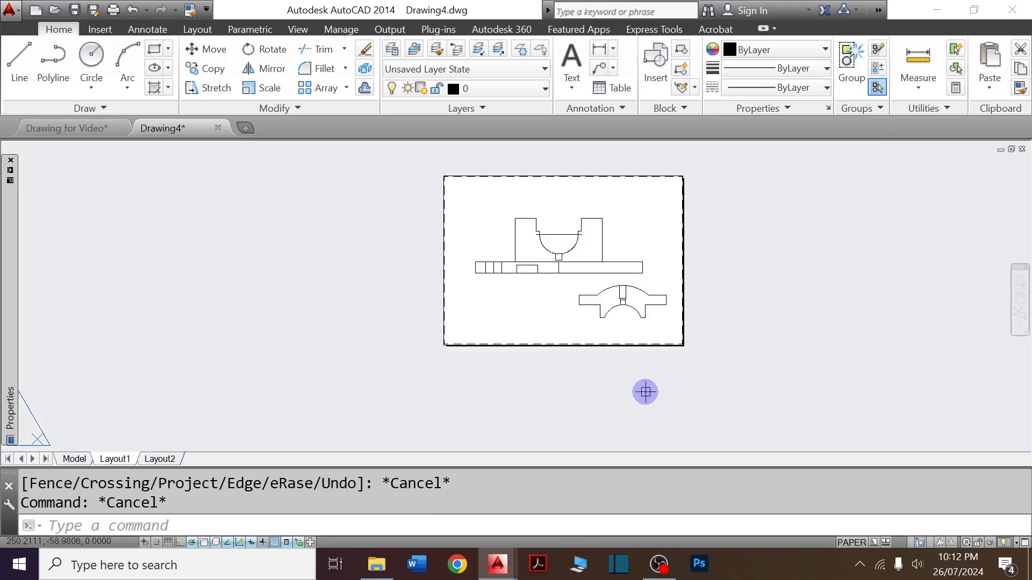
pyautogui.press('Return')
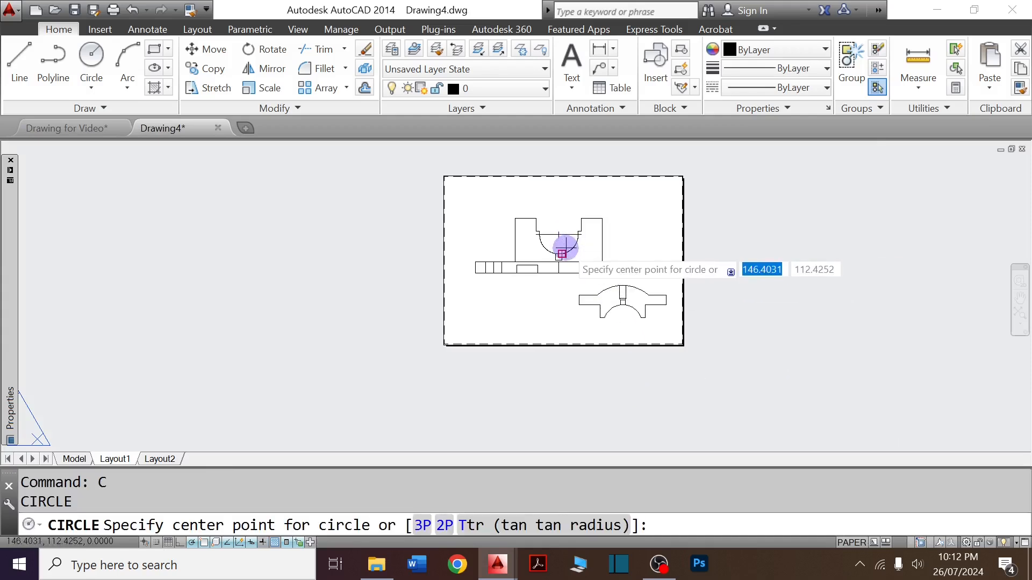
pyautogui.scroll(2, 560, 237)
pyautogui.click(544, 214)
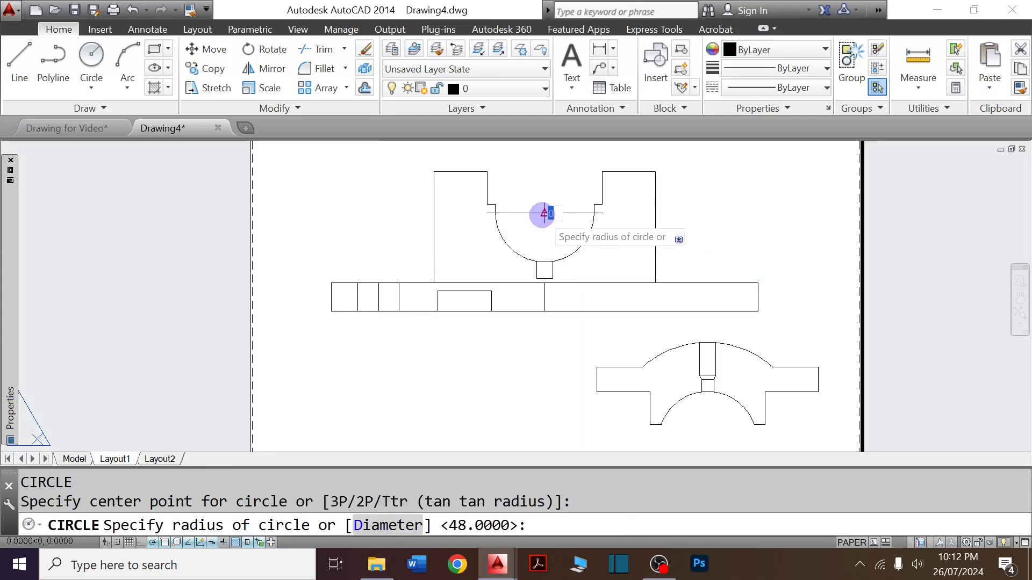
pyautogui.write('2')
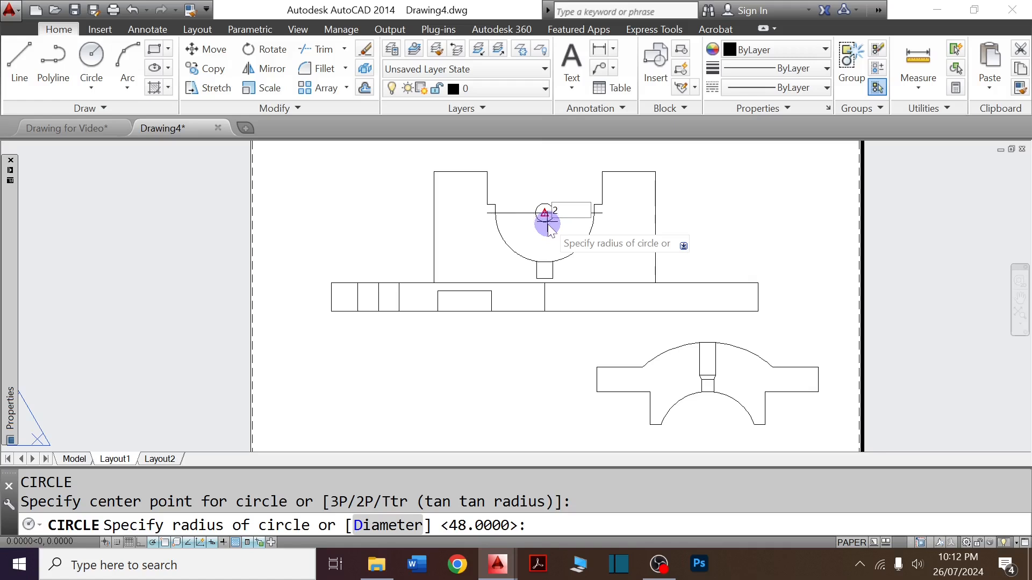
pyautogui.press('Return')
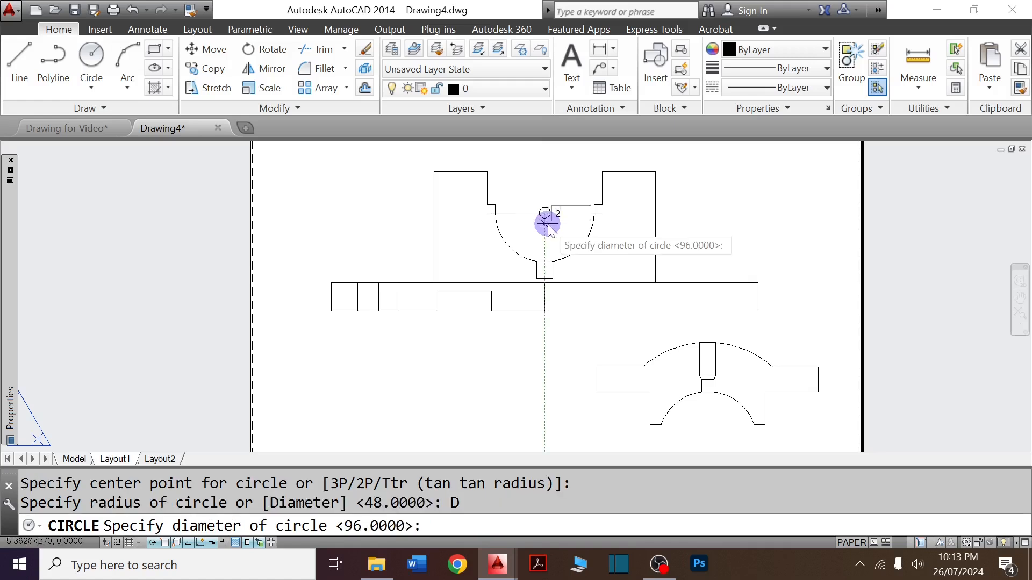
pyautogui.press('Return')
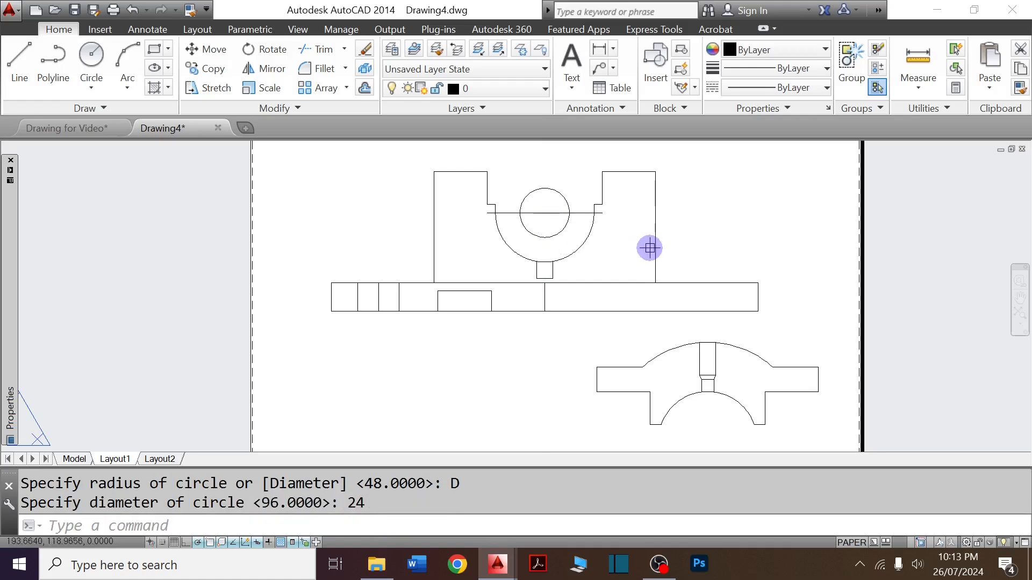
# Recheck the reference drawing and delete the 24 mm circle from the body's seat.
pyautogui.hotkey('ctrl', 'Tab')
pyautogui.hotkey('ctrl', 'Tab')
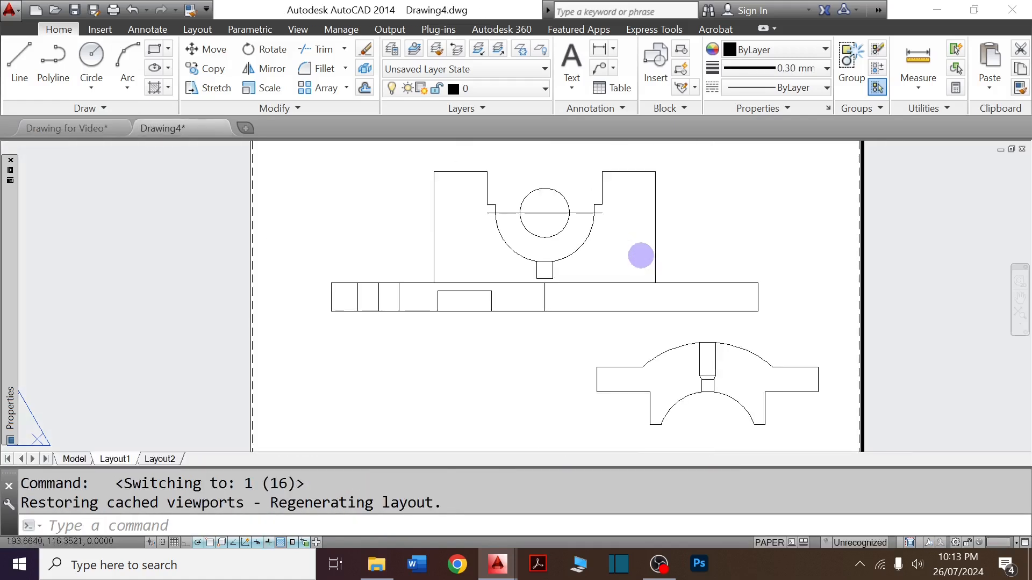
pyautogui.click(566, 200)
pyautogui.press('Delete')
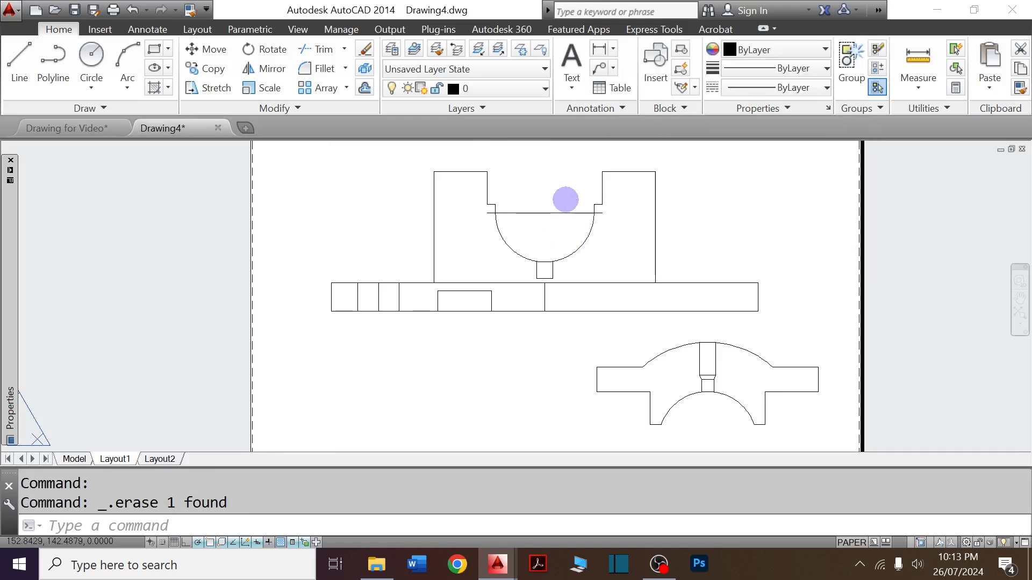
# Draw a 32 mm diameter circle centred on the midpoint of the horizontal line across the body's seat.
pyautogui.write('c')
pyautogui.press('Return')
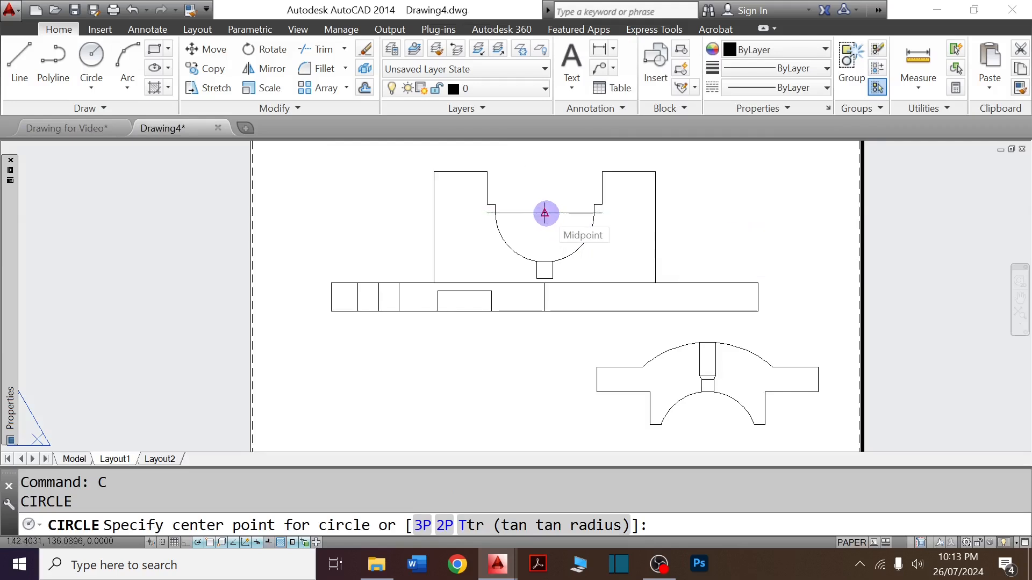
pyautogui.click(545, 213)
pyautogui.write('D')
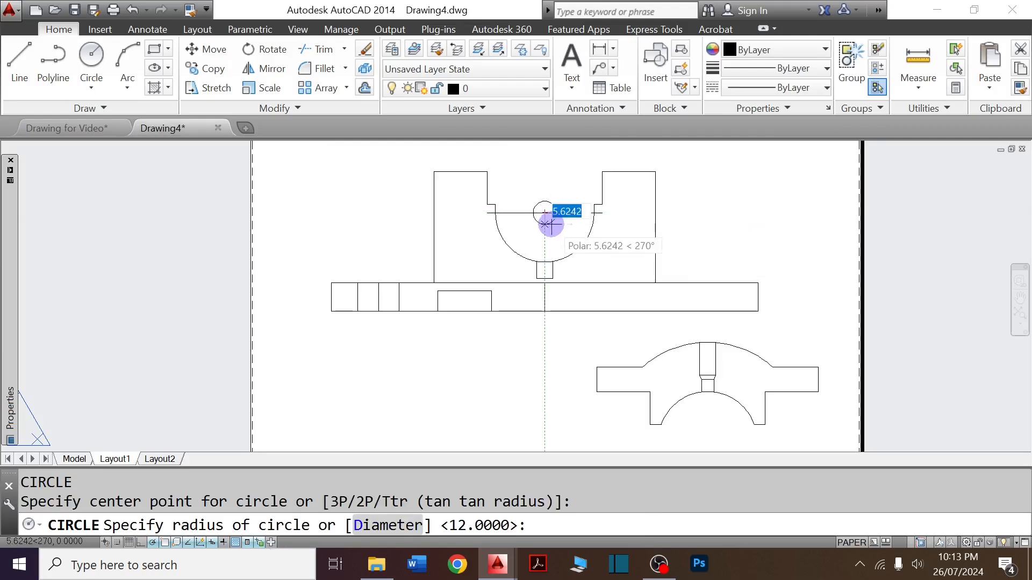
pyautogui.press('Return')
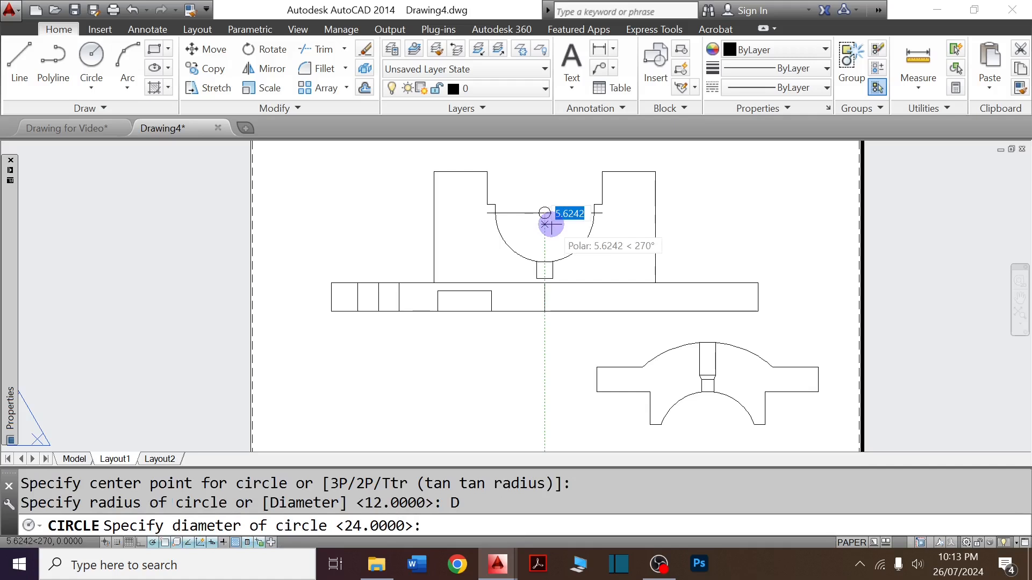
pyautogui.write('32')
pyautogui.press('Return')
# Draw a 44 mm diameter circle concentric with the 32 mm circle in the body's seat.
pyautogui.press('Return')
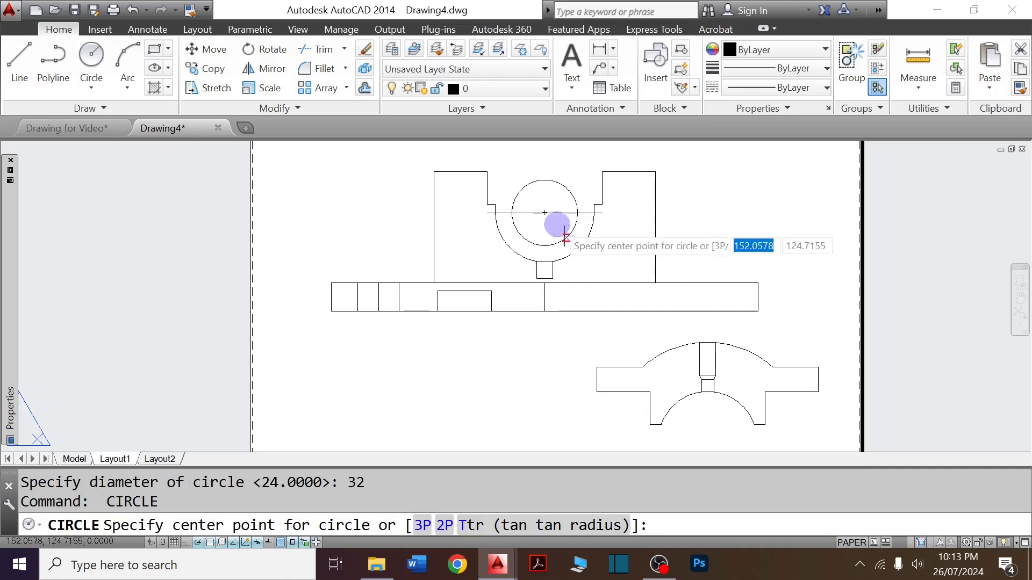
pyautogui.click(545, 214)
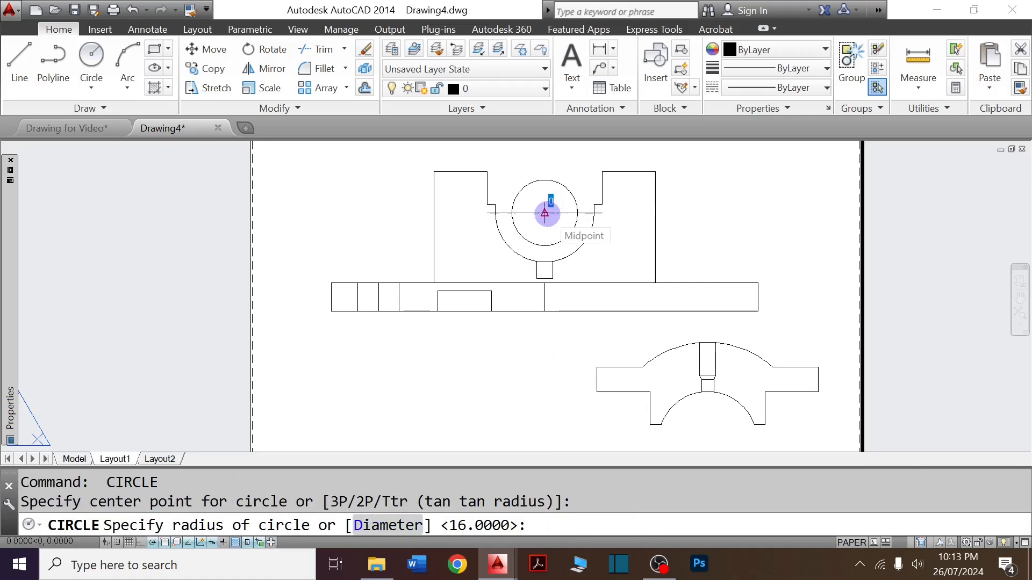
pyautogui.write('D')
pyautogui.press('Return')
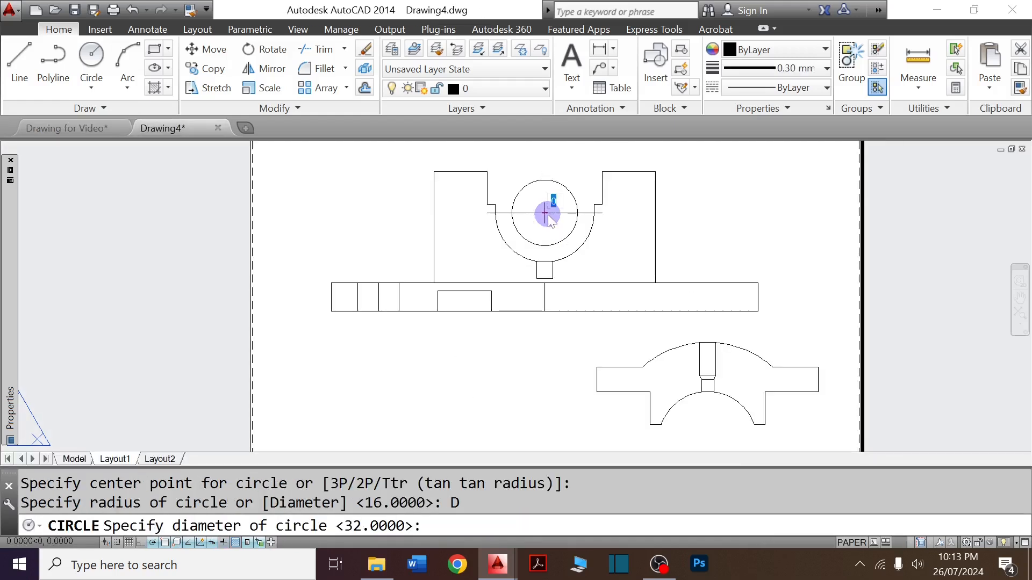
pyautogui.write('44')
pyautogui.press('Return')
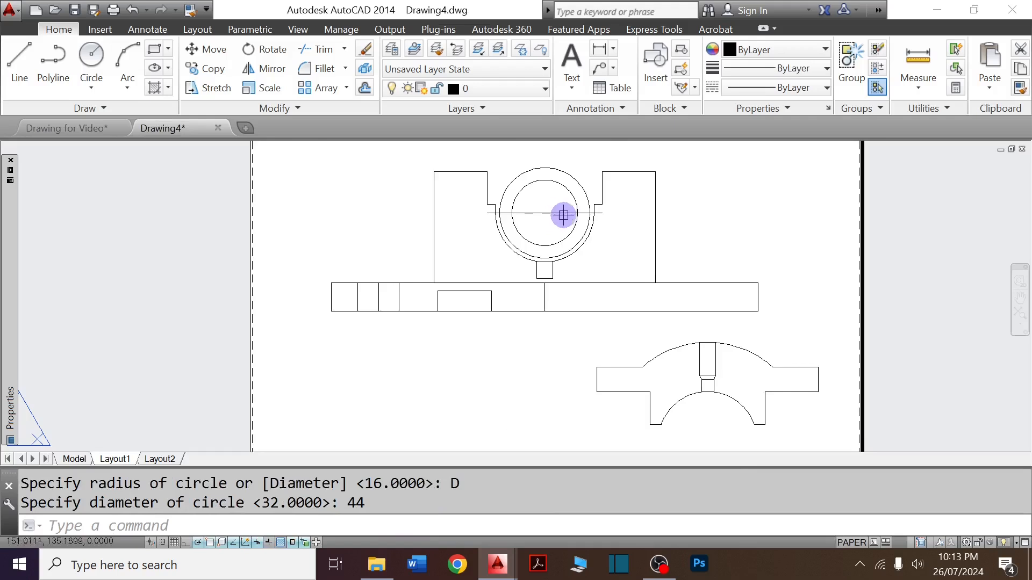
# Draw a 48 mm diameter circle from the same centre for the outer edge of the brasses.
pyautogui.press('Return')
pyautogui.click(545, 213)
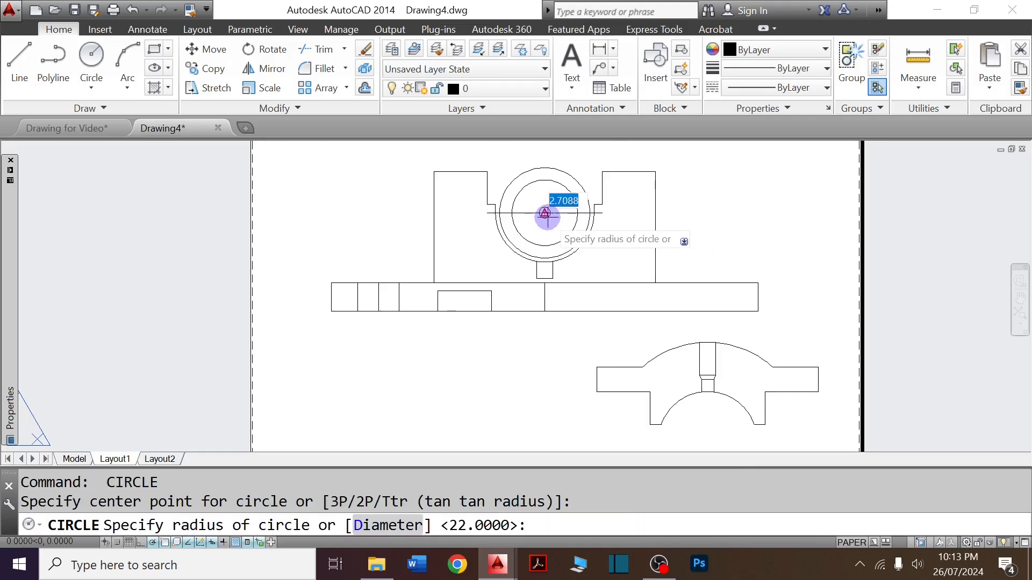
pyautogui.write('D')
pyautogui.press('Return')
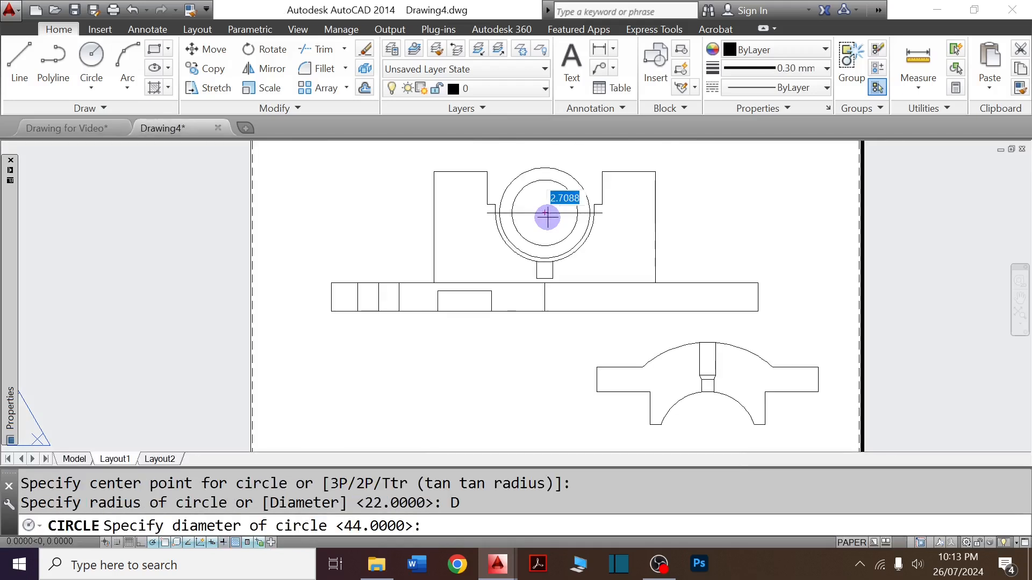
pyautogui.write('4')
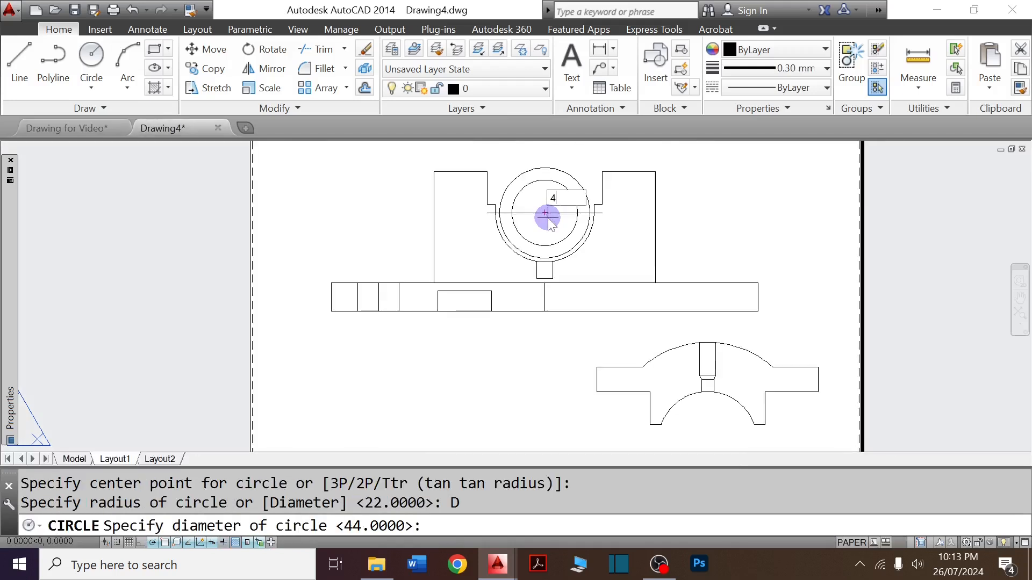
pyautogui.write('8')
pyautogui.press('Return')
# Move the whole cap from the crown of its inner arc onto the upper quadrant of the 48 mm circle.
pyautogui.scroll(-2, 560, 256)
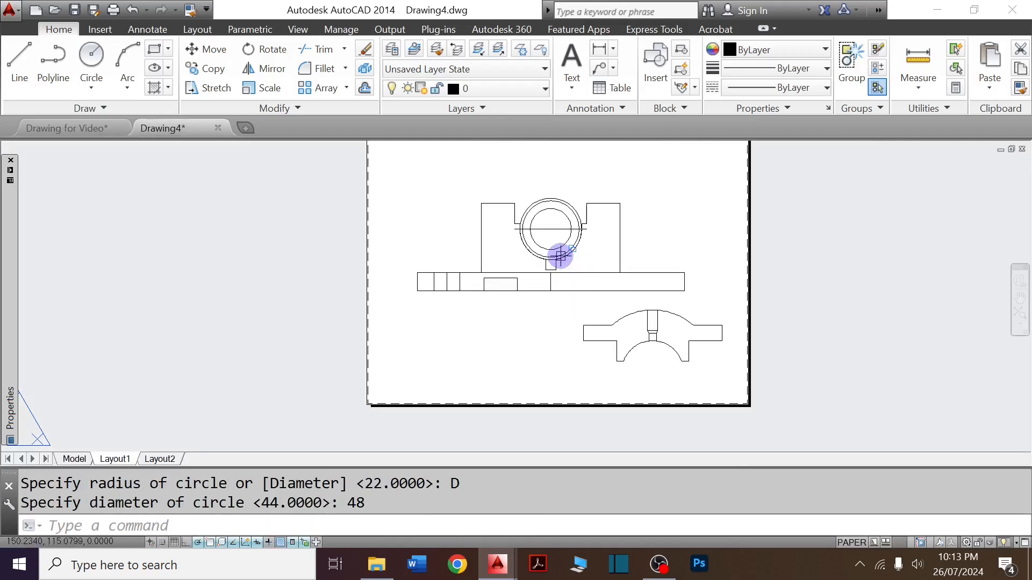
pyautogui.scroll(6, 651, 355)
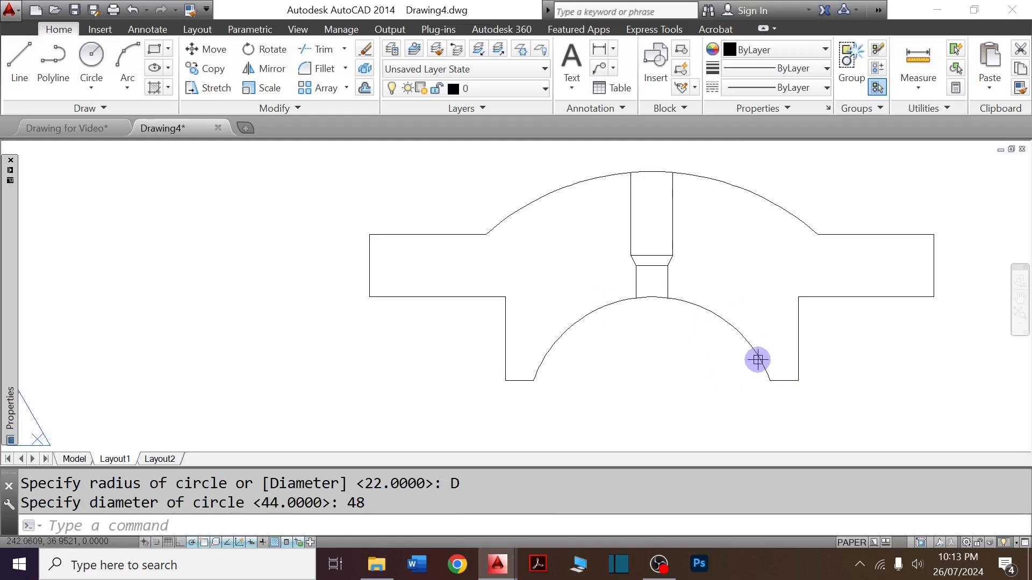
pyautogui.scroll(-6, 758, 360)
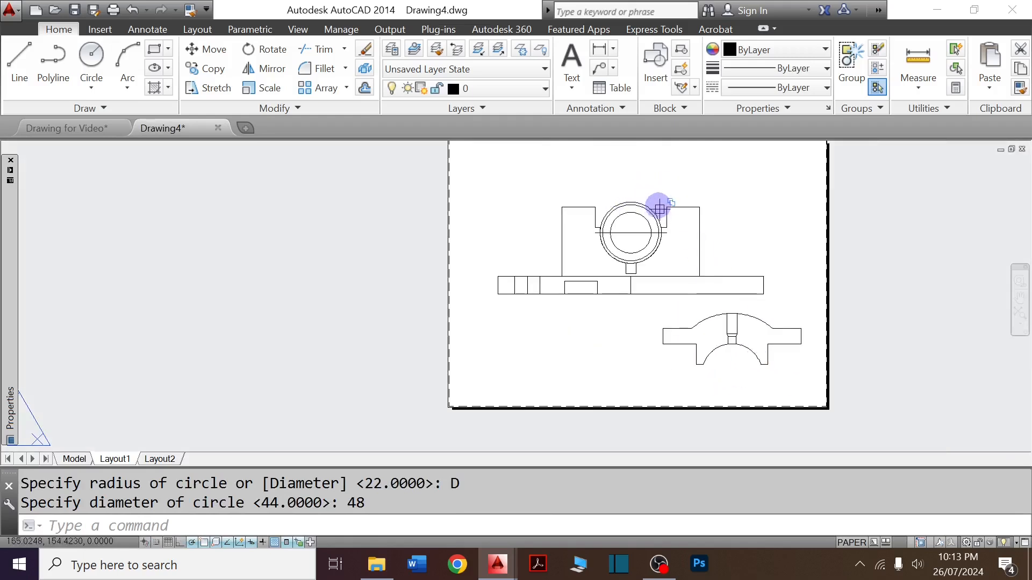
pyautogui.click(646, 304)
pyautogui.click(833, 395)
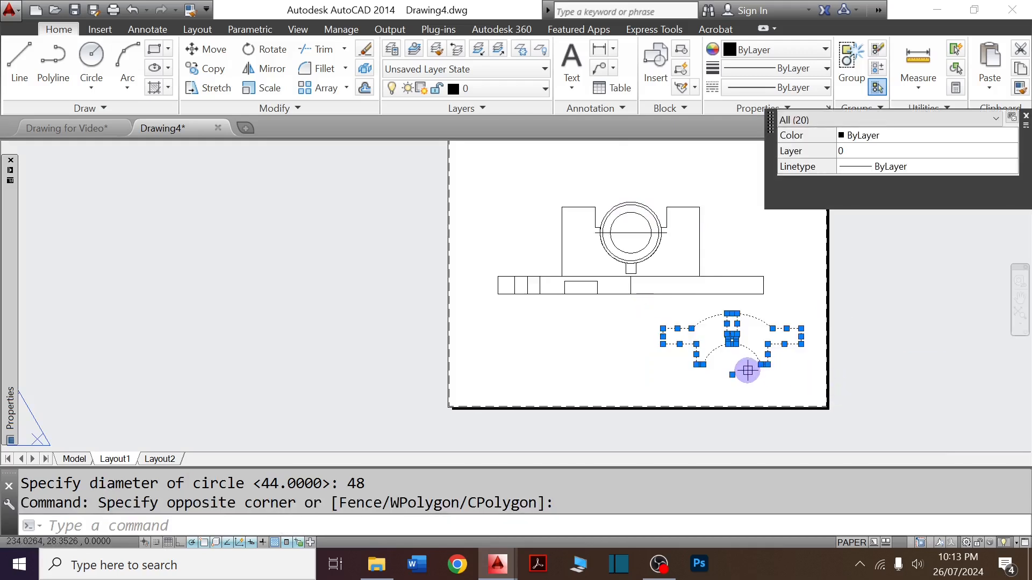
pyautogui.write('m')
pyautogui.press('Return')
pyautogui.scroll(4, 744, 350)
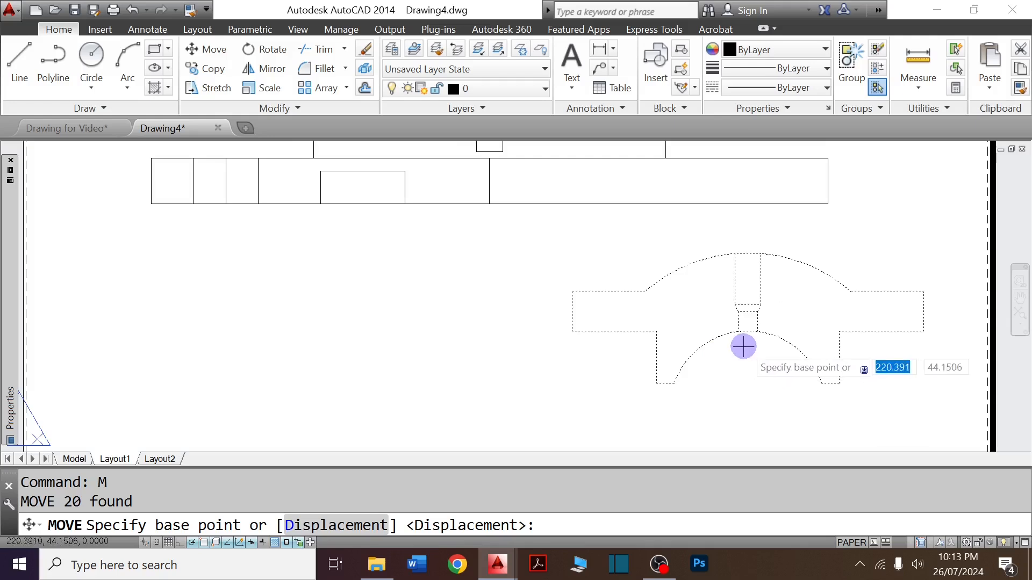
pyautogui.scroll(5, 743, 347)
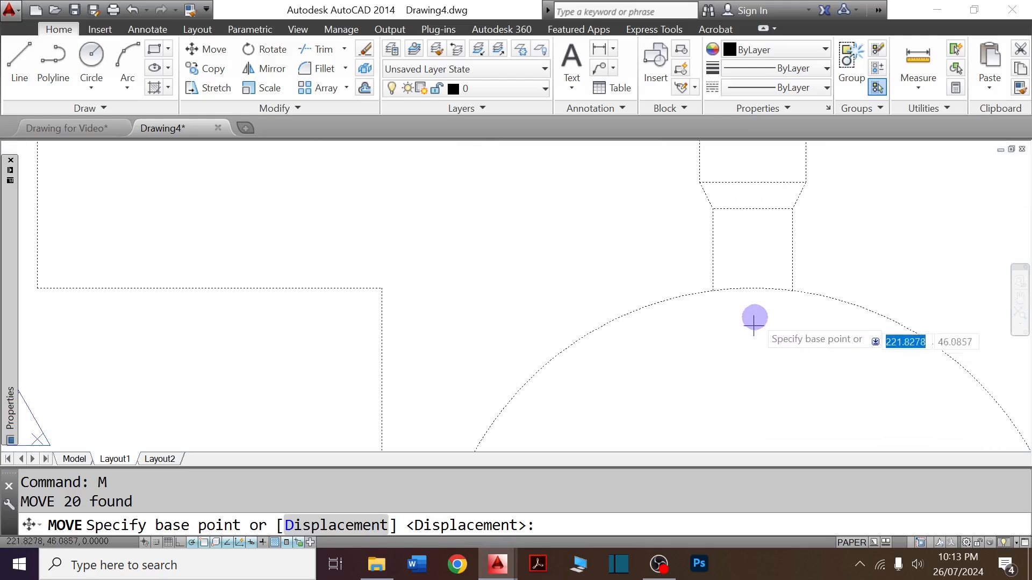
pyautogui.click(752, 289)
pyautogui.scroll(-6, 753, 286)
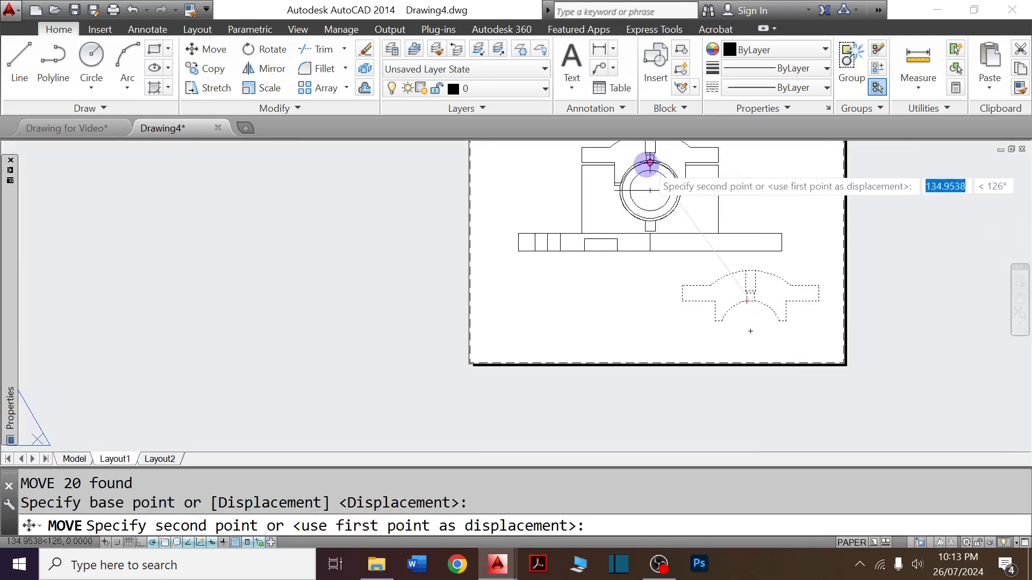
pyautogui.scroll(4, 650, 162)
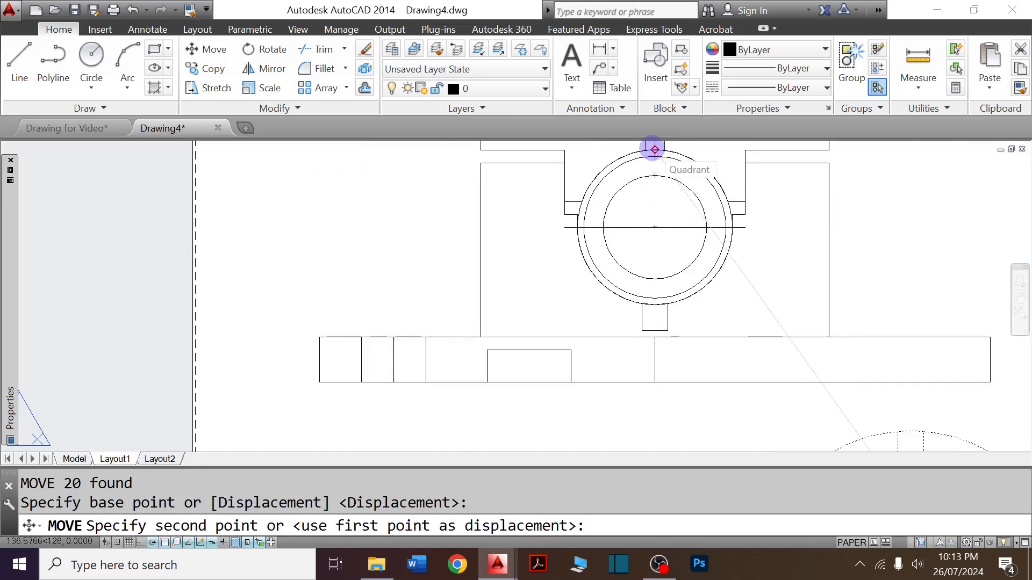
pyautogui.click(654, 149)
pyautogui.scroll(-2, 649, 242)
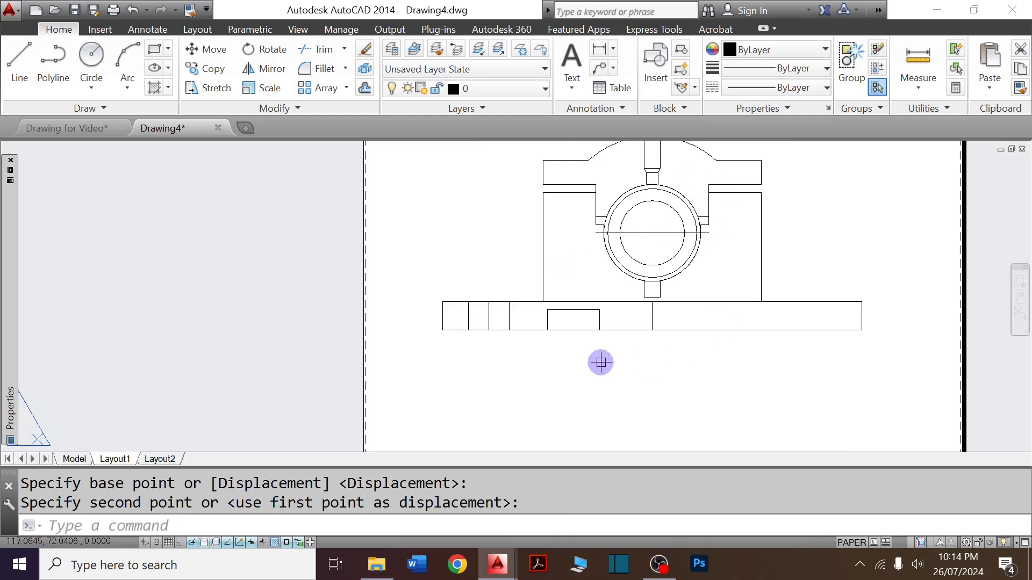
# Examine the bolt's head, shank and thread dimensions and its nuts in the reference drawing of the parts.
pyautogui.hotkey('ctrl', 'Tab')
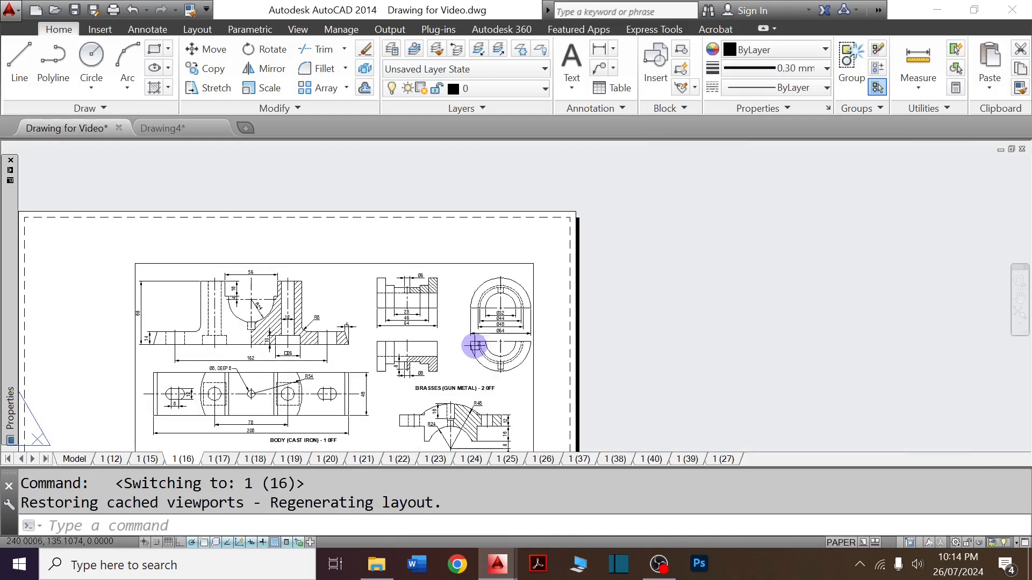
pyautogui.scroll(-1, 475, 346)
pyautogui.scroll(-1, 422, 334)
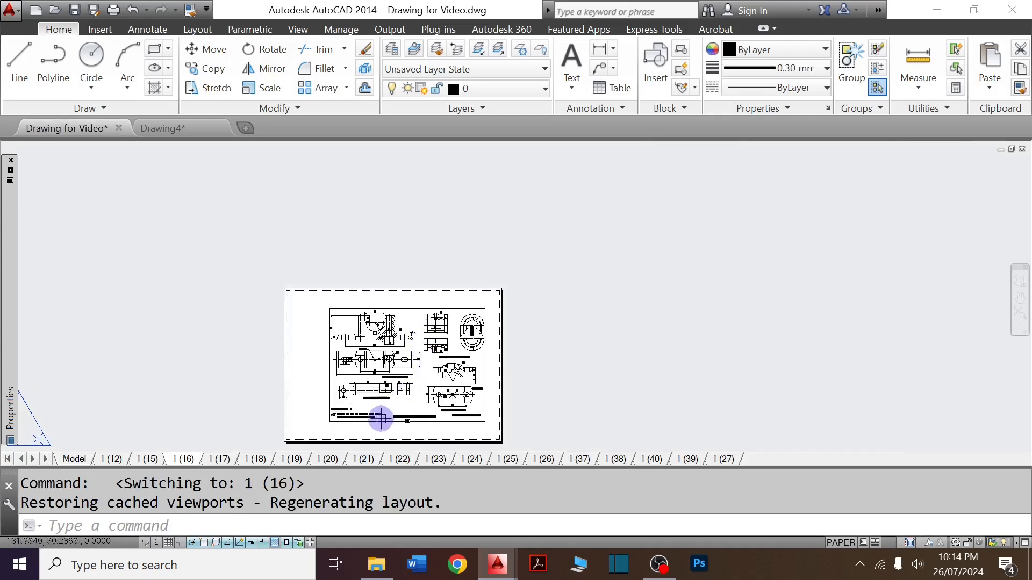
pyautogui.scroll(4, 380, 418)
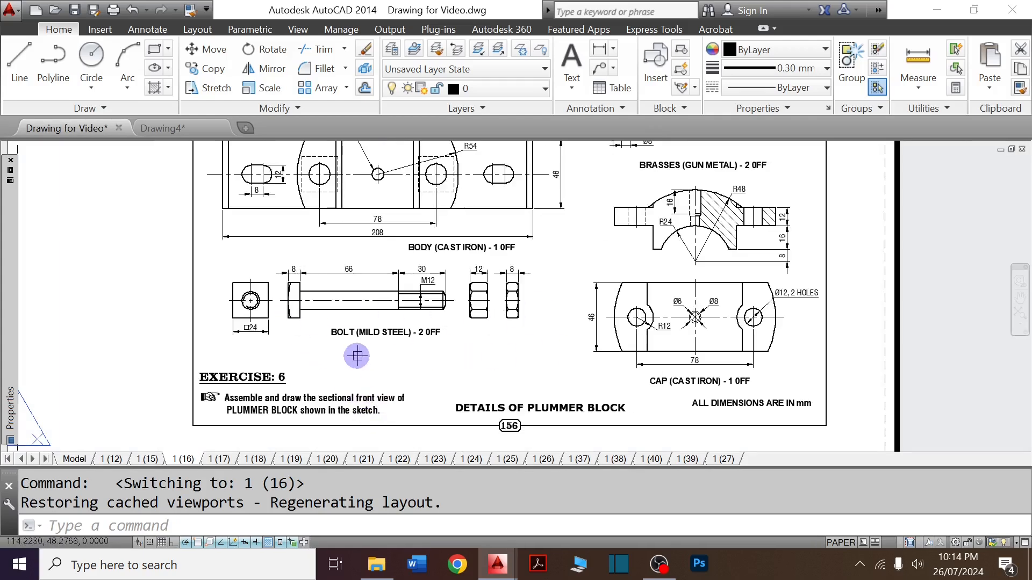
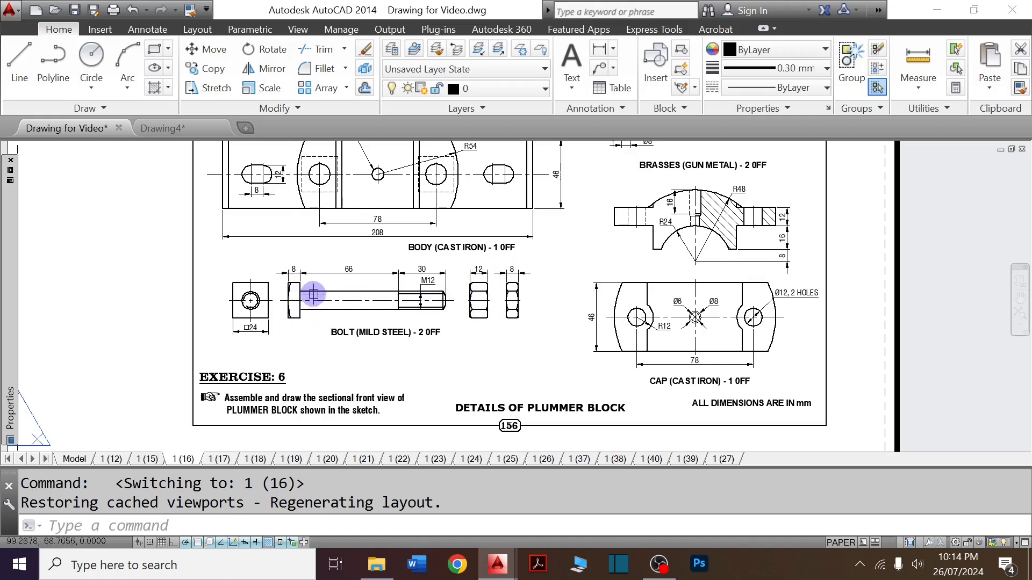
pyautogui.moveTo(284, 302)
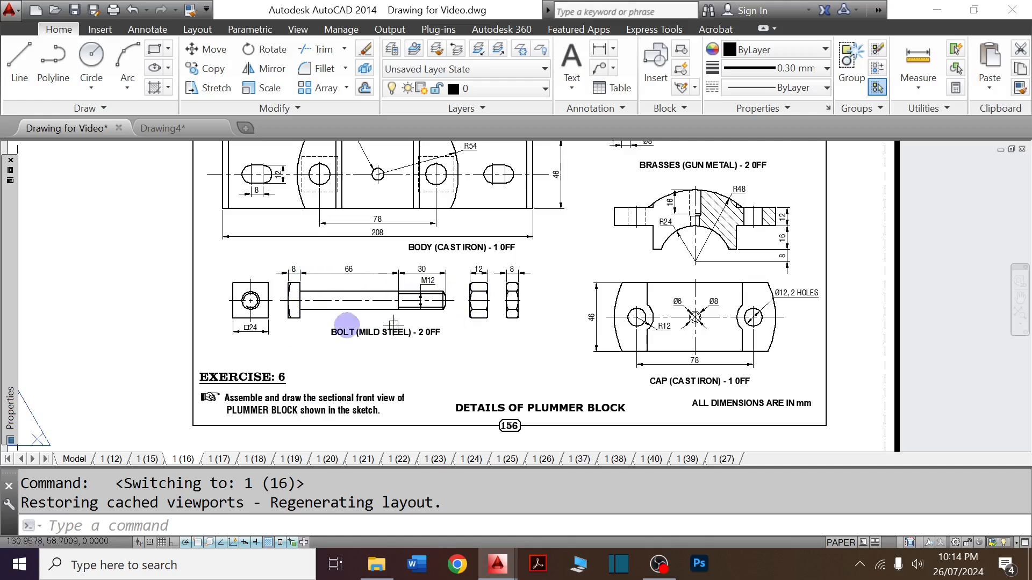
pyautogui.moveTo(287, 320)
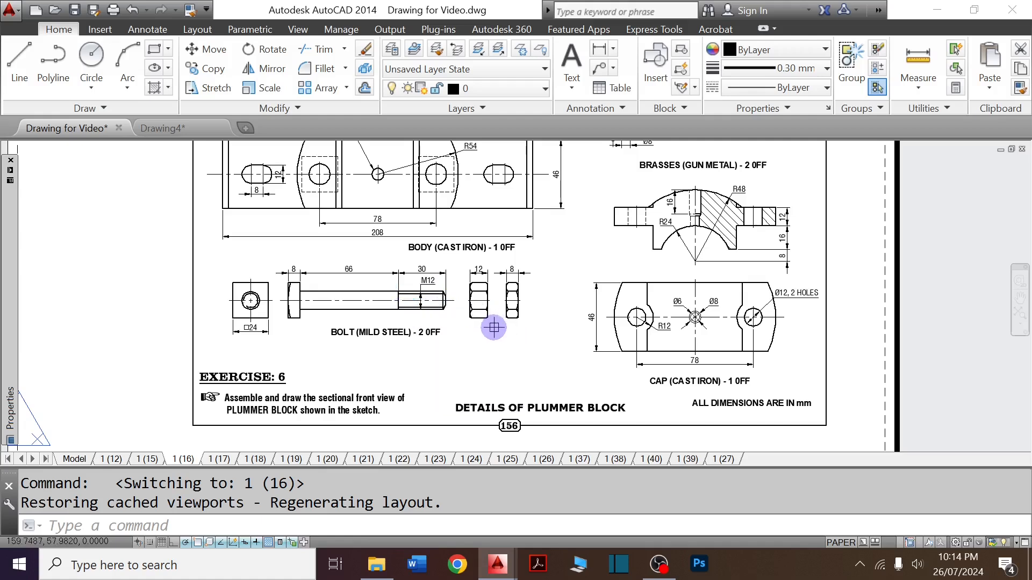
# Return to the new drawing and draw a 24 by 8 mm rectangle for the bolt head beside the body.
pyautogui.hotkey('ctrl', 'Tab')
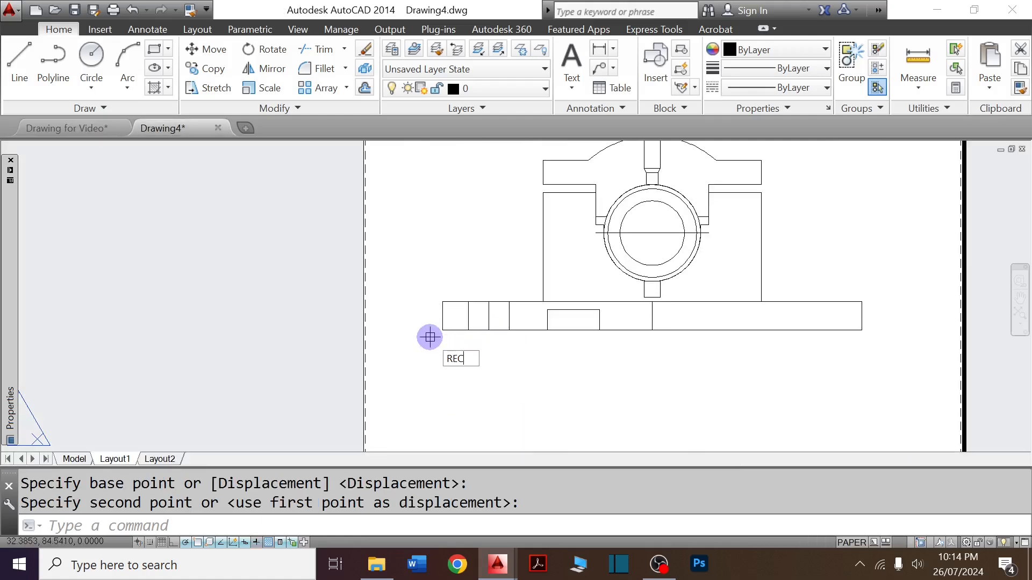
pyautogui.press('Return')
pyautogui.click(420, 271)
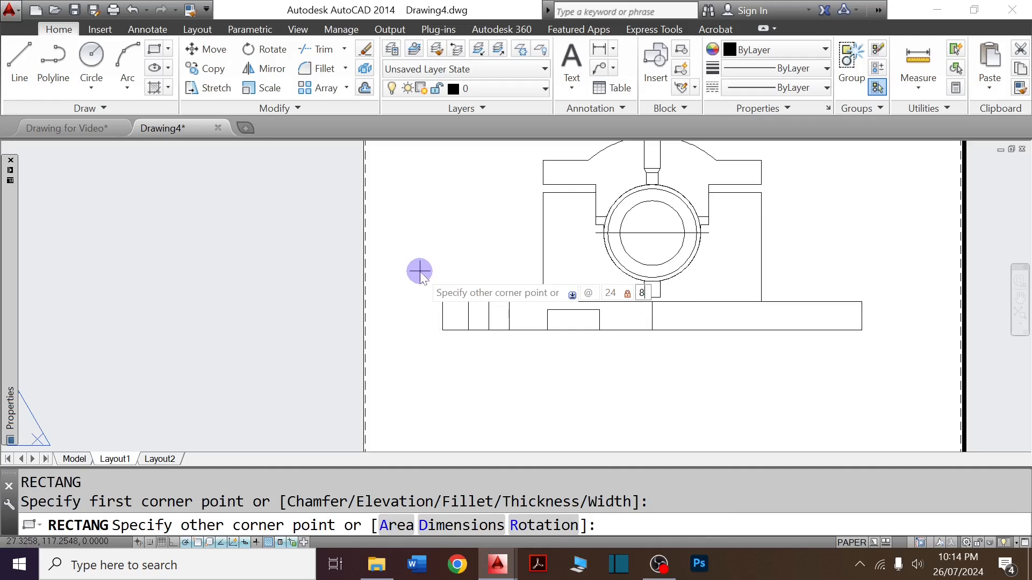
pyautogui.write('24,8')
pyautogui.press('Return')
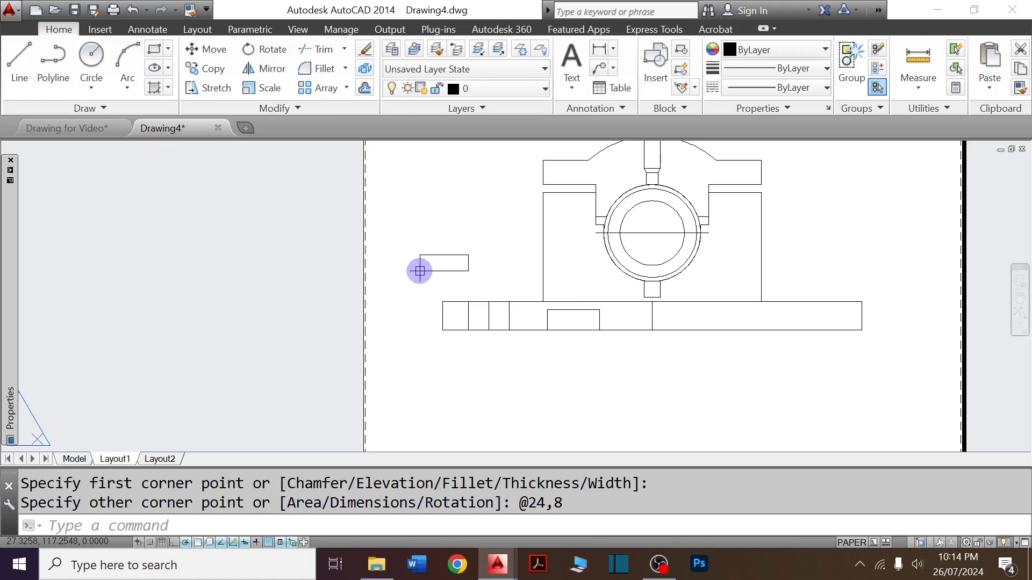
# Draw a rectangle 12 mm wide and 96 mm high above the bolt head for the shank.
pyautogui.write('rec')
pyautogui.press('Return')
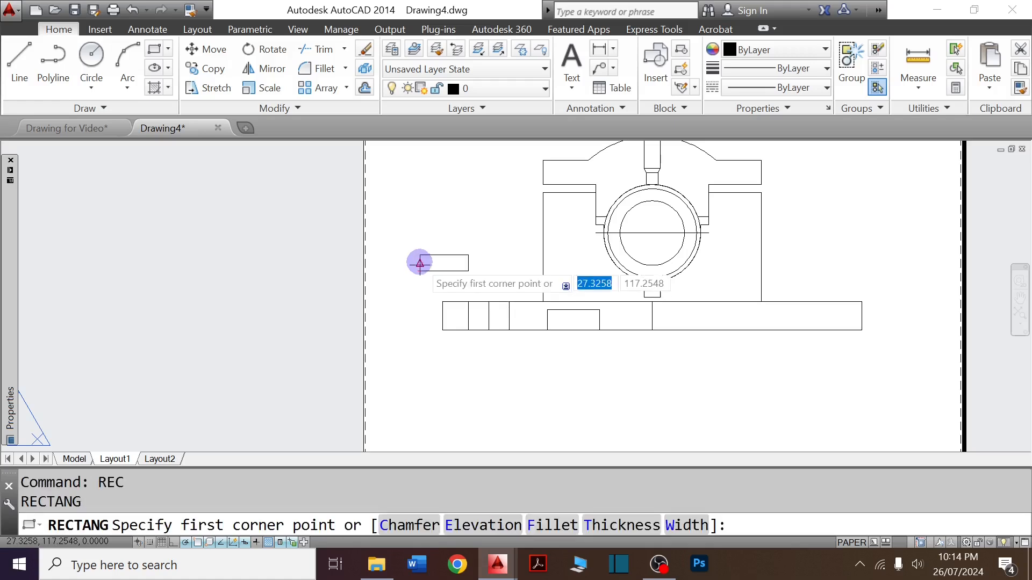
pyautogui.click(418, 235)
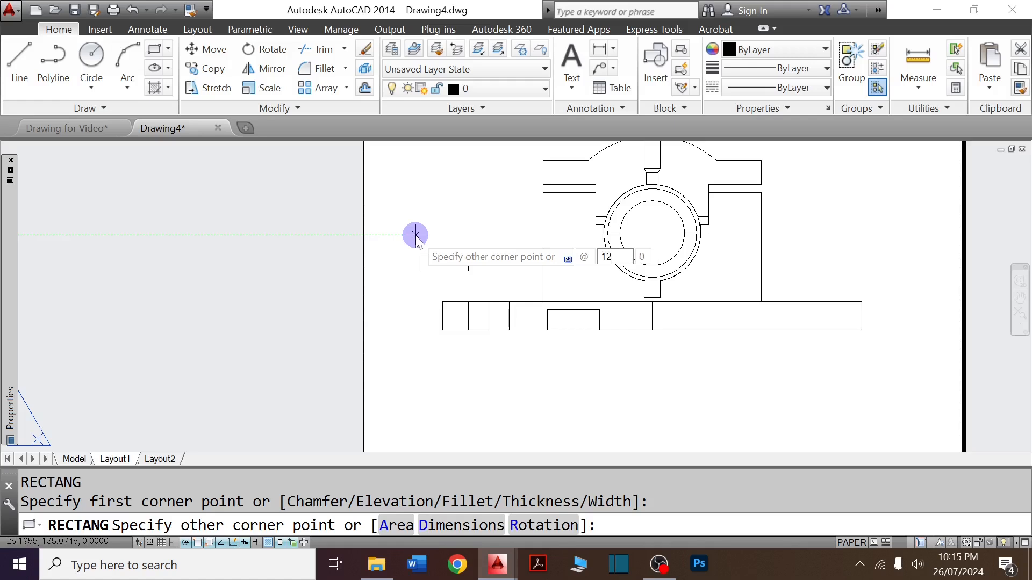
pyautogui.write('12,96')
pyautogui.press('Return')
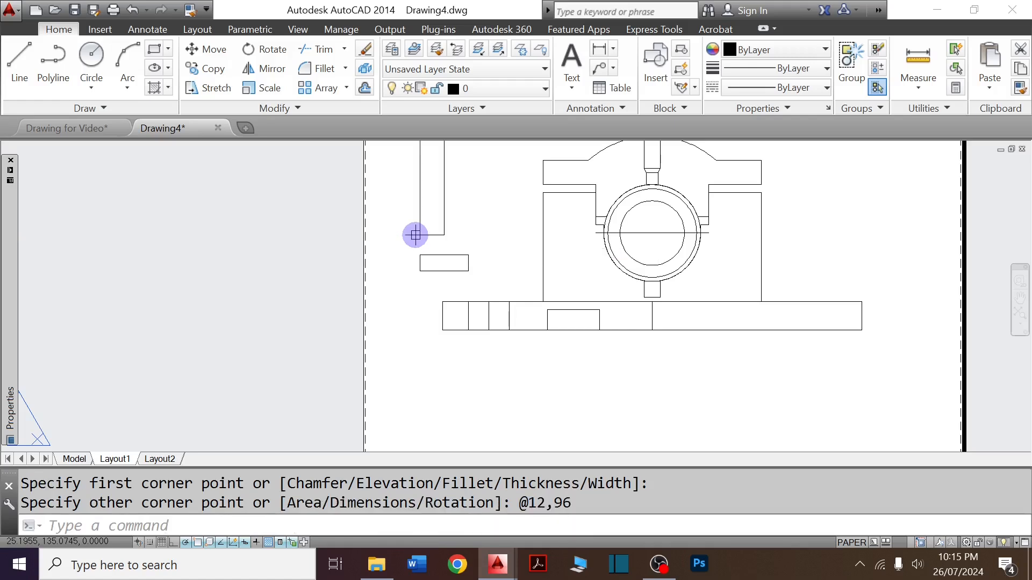
# Move the shank so the midpoint of its lower edge sits on the midpoint of the bolt head's upper edge.
pyautogui.click(460, 238)
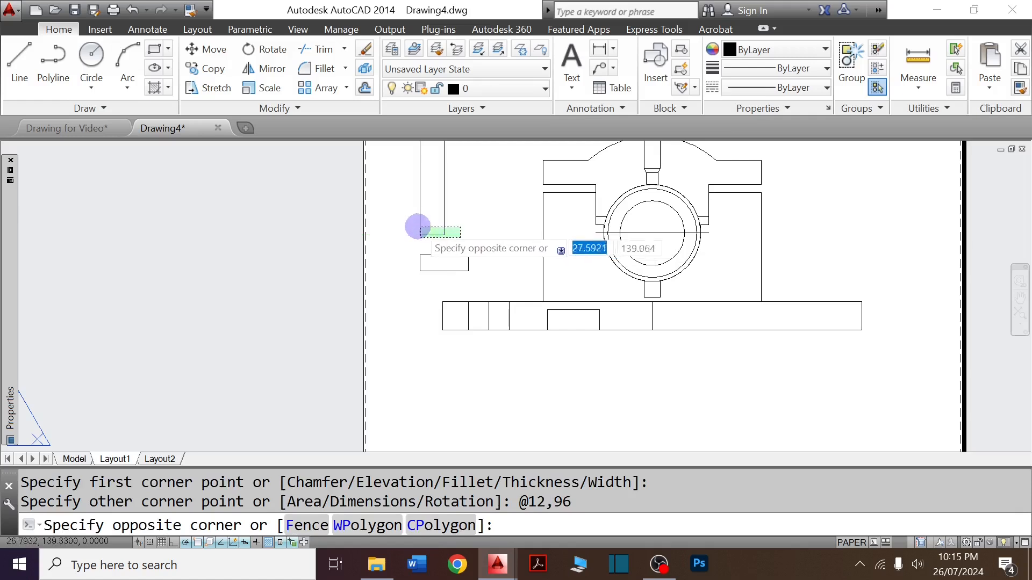
pyautogui.click(421, 228)
pyautogui.write('M')
pyautogui.press('Return')
pyautogui.click(433, 235)
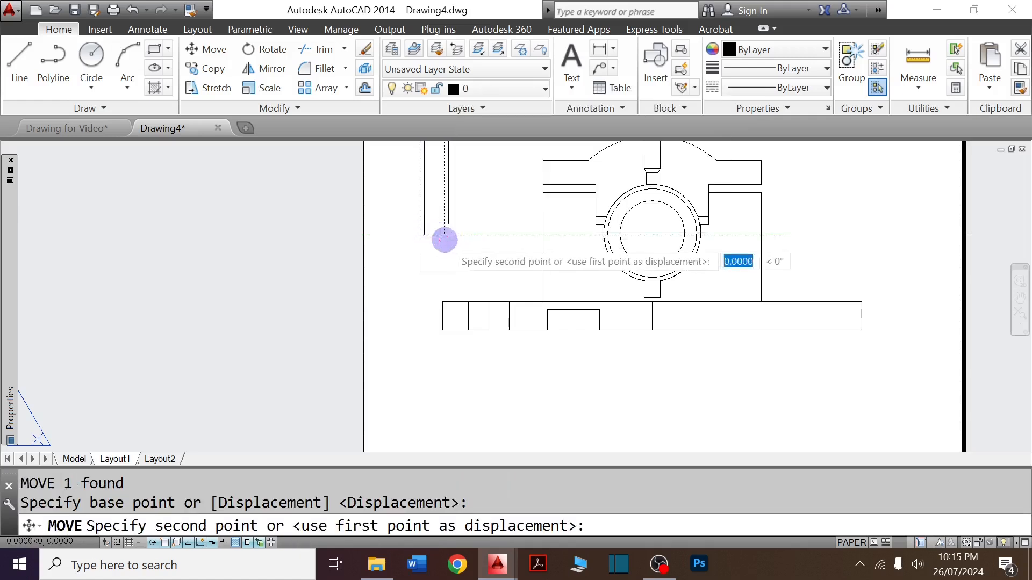
pyautogui.click(444, 255)
pyautogui.scroll(-4, 388, 312)
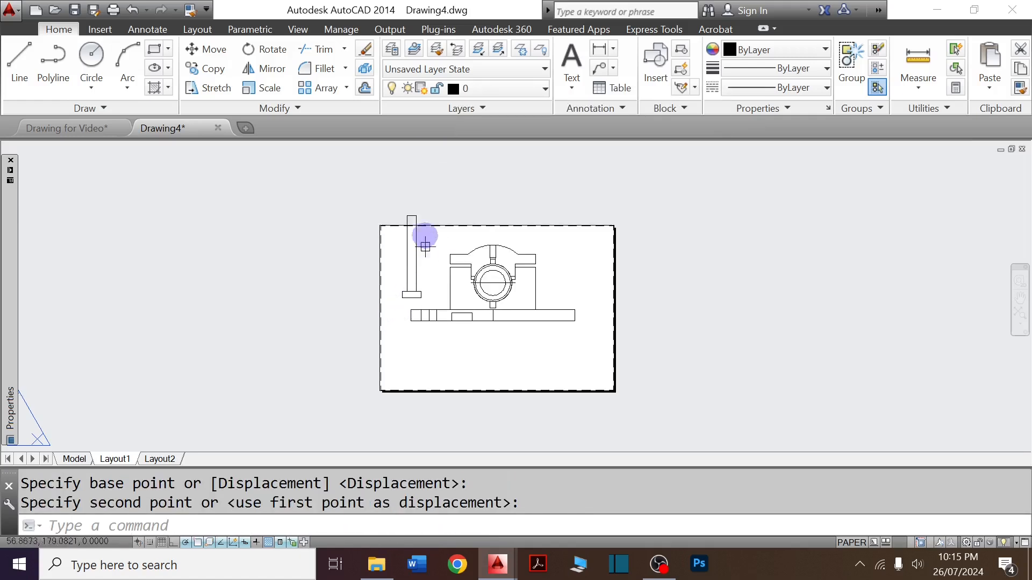
pyautogui.scroll(4, 407, 212)
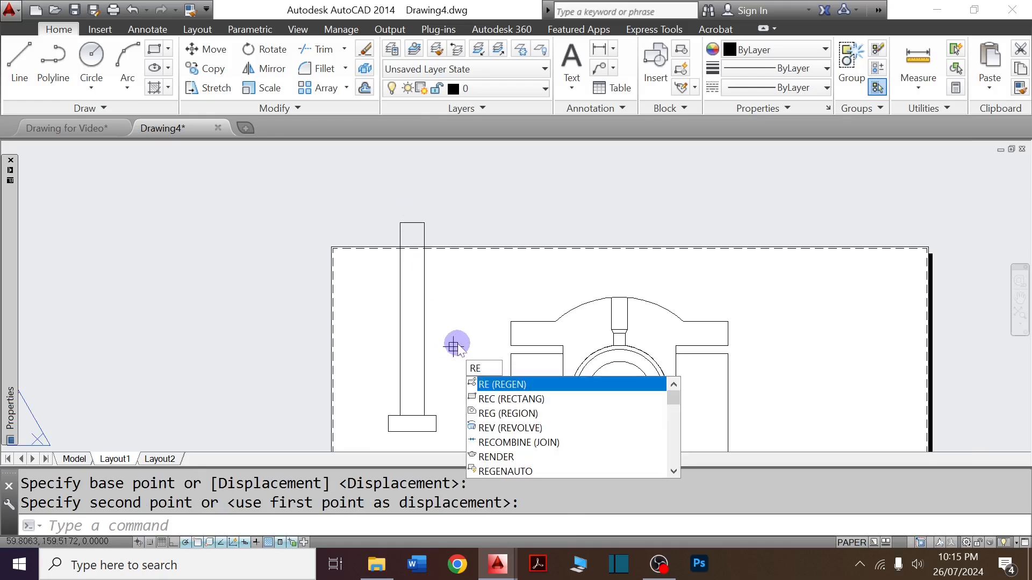
# Draw a rectangle 10 mm wide and 30 mm high beside the bolt shank for the thread.
pyautogui.write('c')
pyautogui.press('Return')
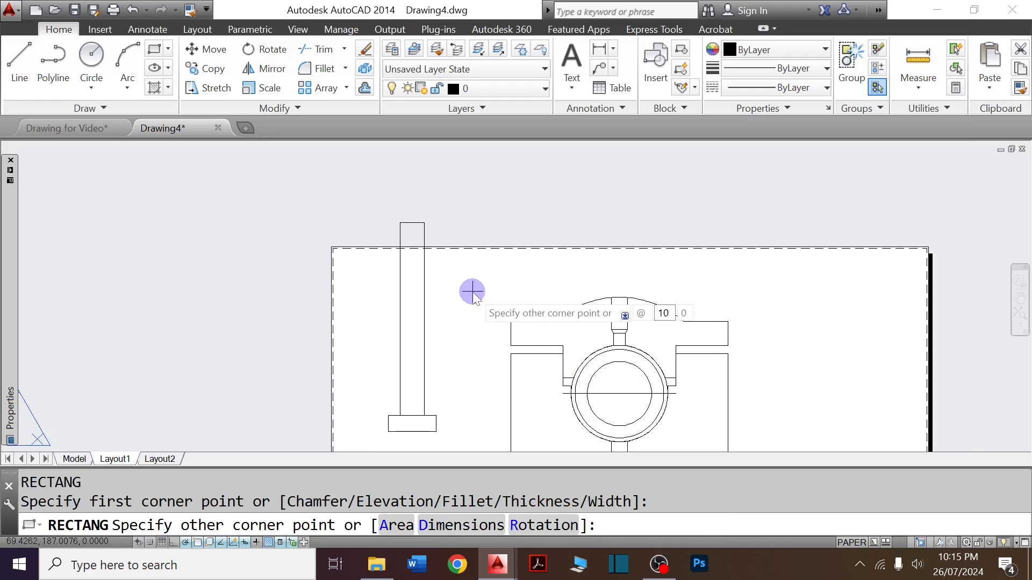
pyautogui.write('30')
pyautogui.press('Return')
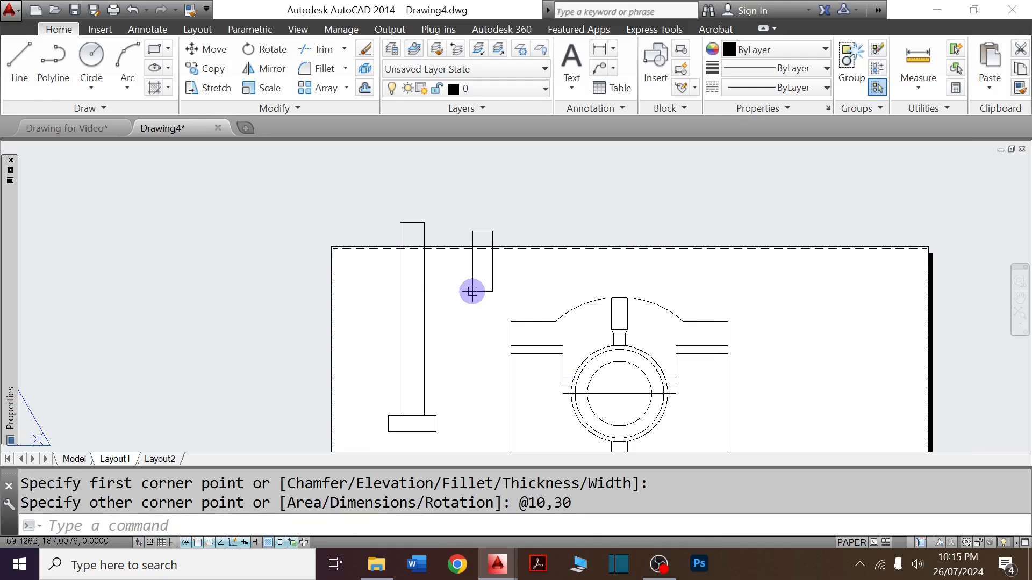
pyautogui.click(514, 292)
pyautogui.click(469, 284)
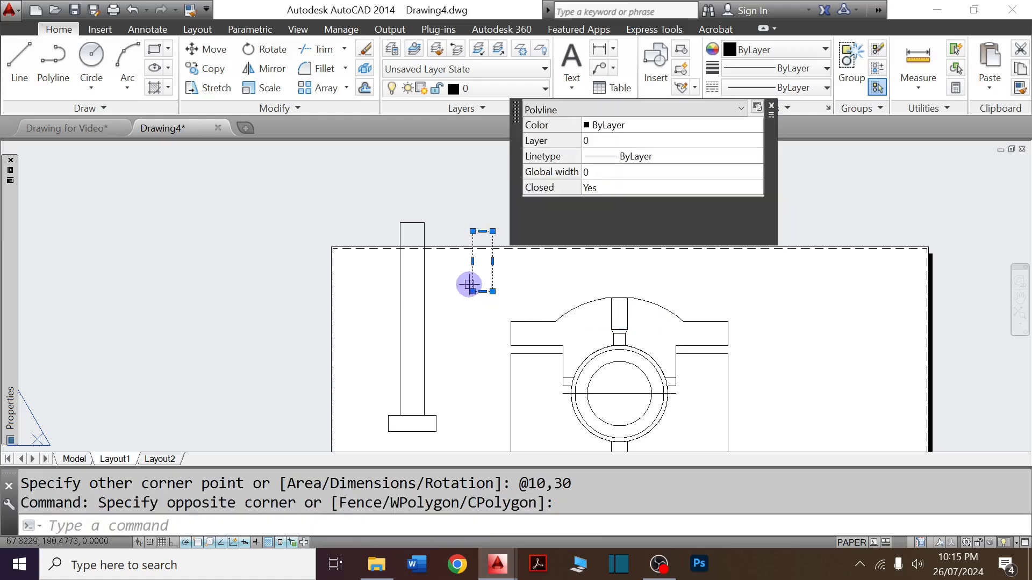
pyautogui.write('M')
pyautogui.press('Return')
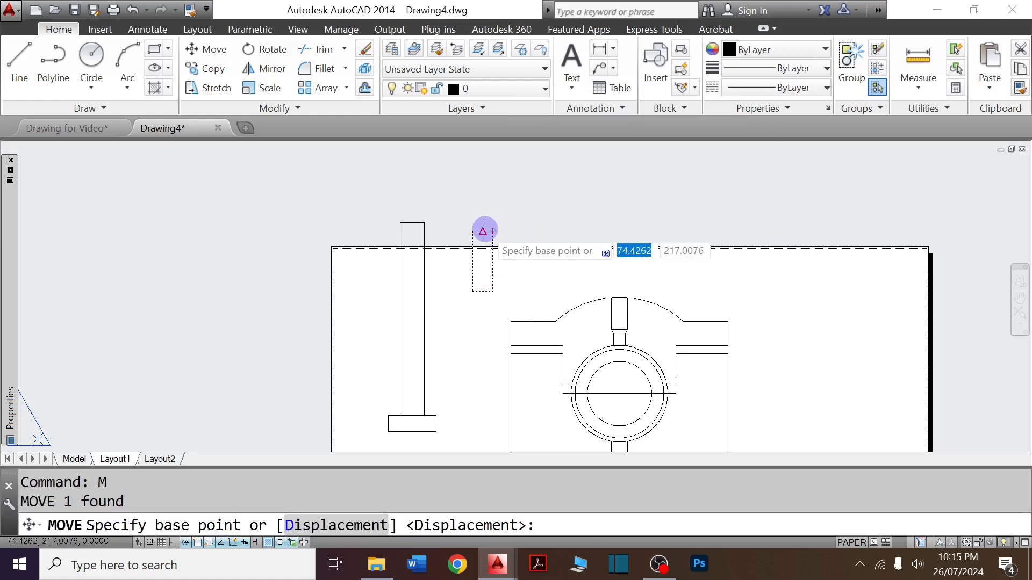
pyautogui.click(483, 232)
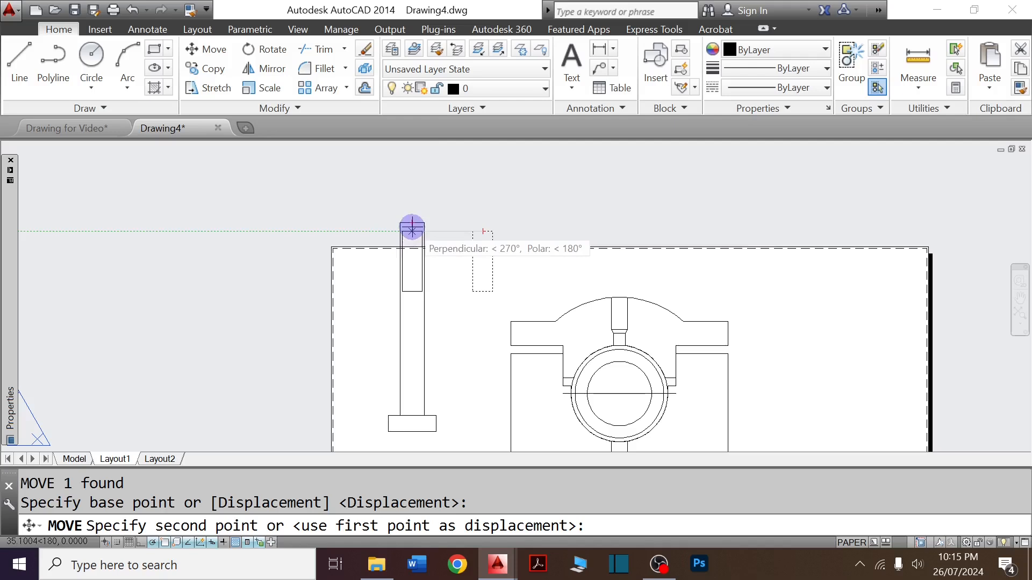
pyautogui.press('Escape')
# Move the thread rectangle so the midpoint of its upper edge sits on the midpoint of the shank's upper edge.
pyautogui.scroll(4, 489, 239)
pyautogui.click(540, 232)
pyautogui.click(445, 212)
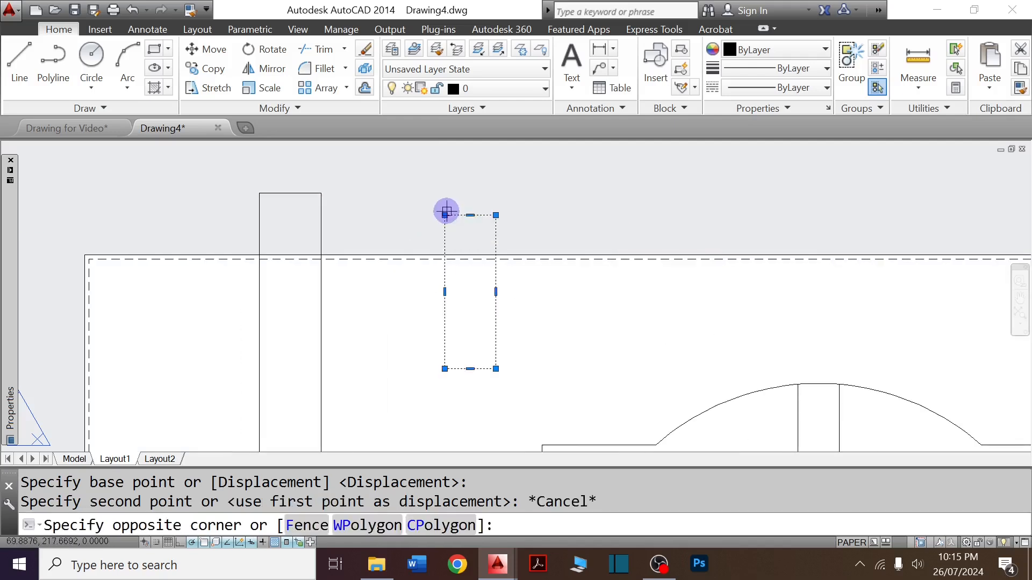
pyautogui.write('M')
pyautogui.press('Return')
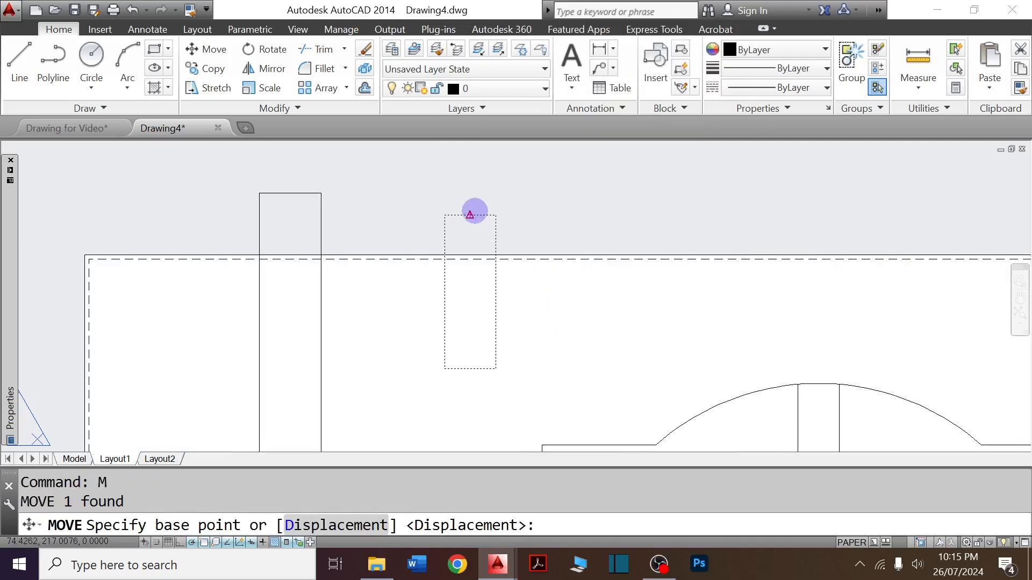
pyautogui.click(470, 215)
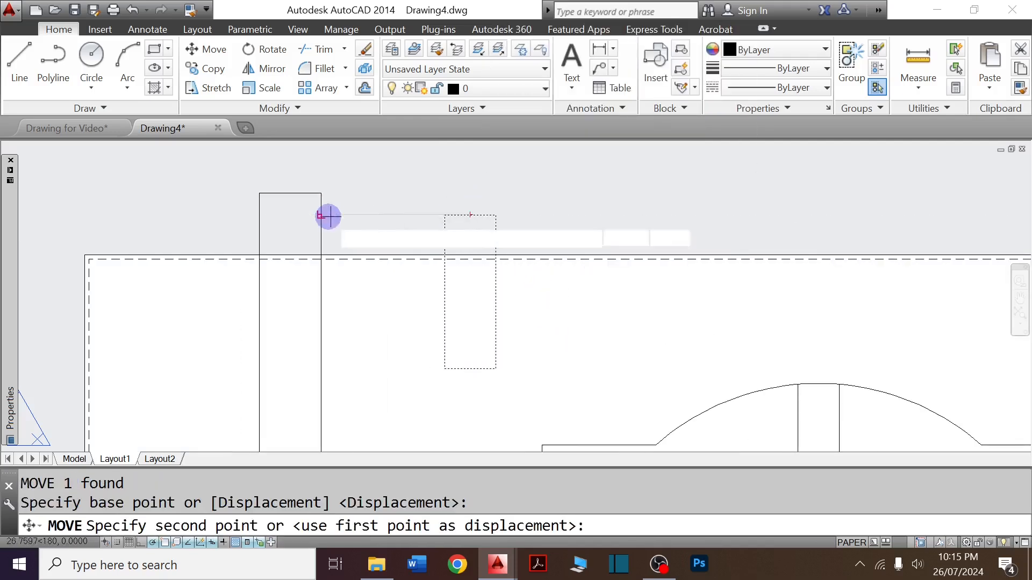
pyautogui.click(290, 194)
# Explode the bolt's head, shank and thread rectangles into separate lines.
pyautogui.scroll(-8, 391, 304)
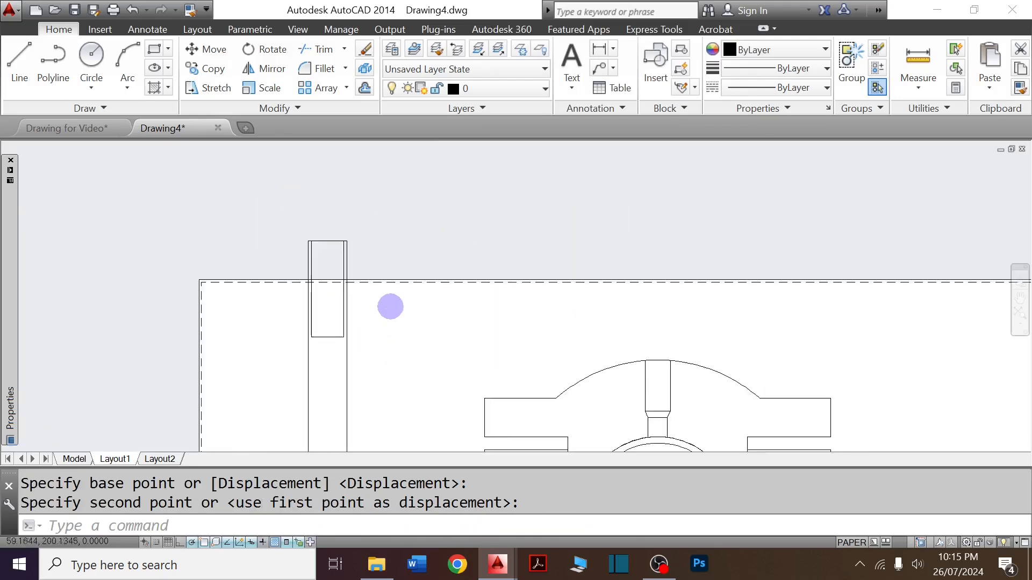
pyautogui.scroll(5, 391, 369)
pyautogui.click(396, 374)
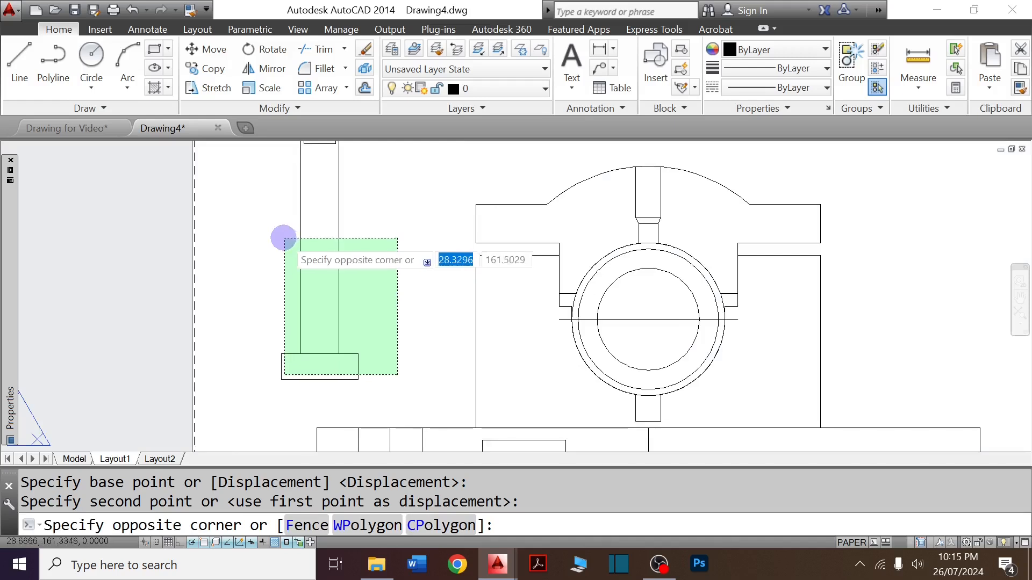
pyautogui.scroll(-3, 282, 240)
pyautogui.click(276, 176)
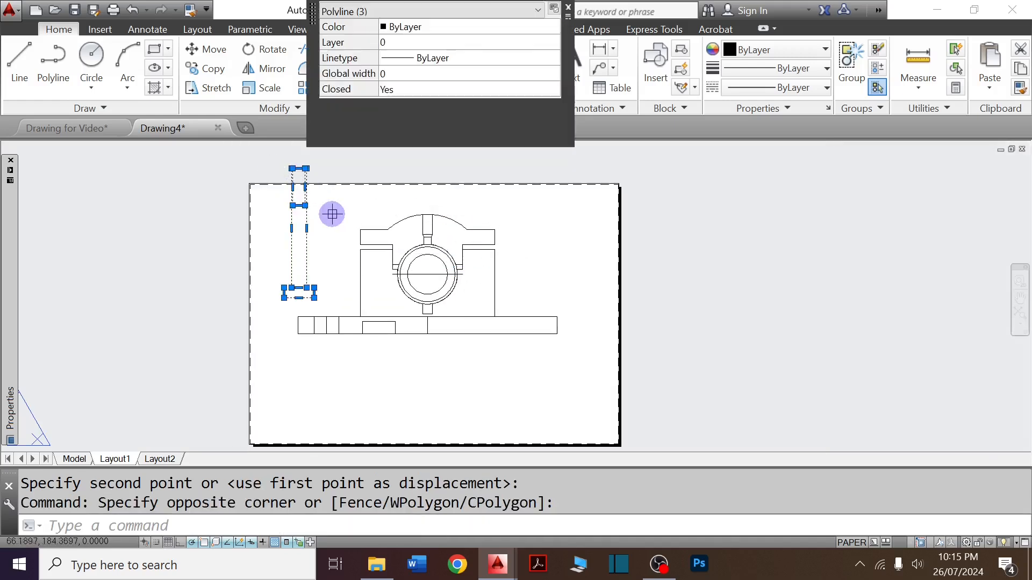
pyautogui.write('x')
pyautogui.press('Return')
pyautogui.scroll(5, 301, 200)
pyautogui.press('Escape')
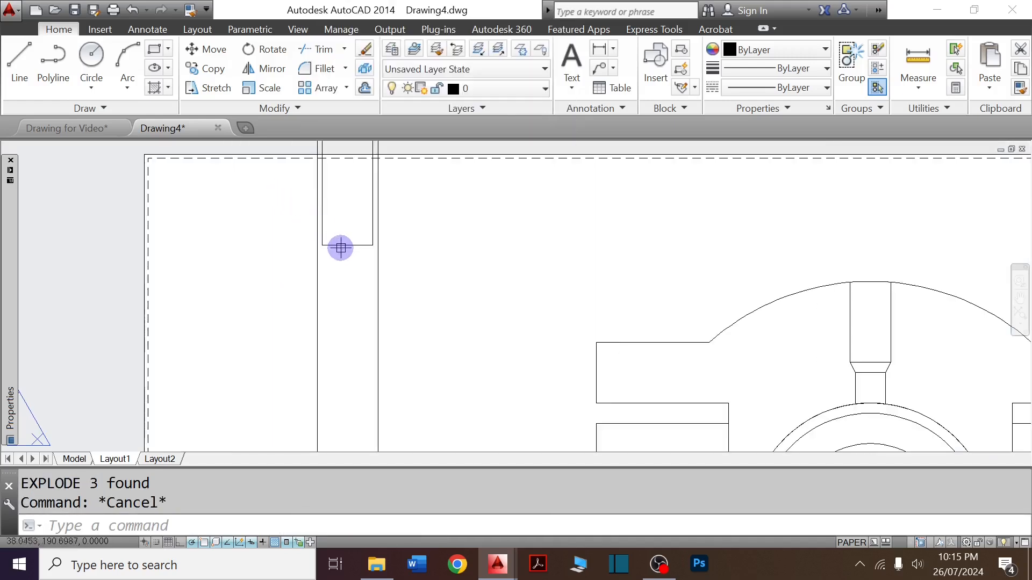
# Extend both ends of the thread rectangle's lower edge to the sides of the shank.
pyautogui.write('EX')
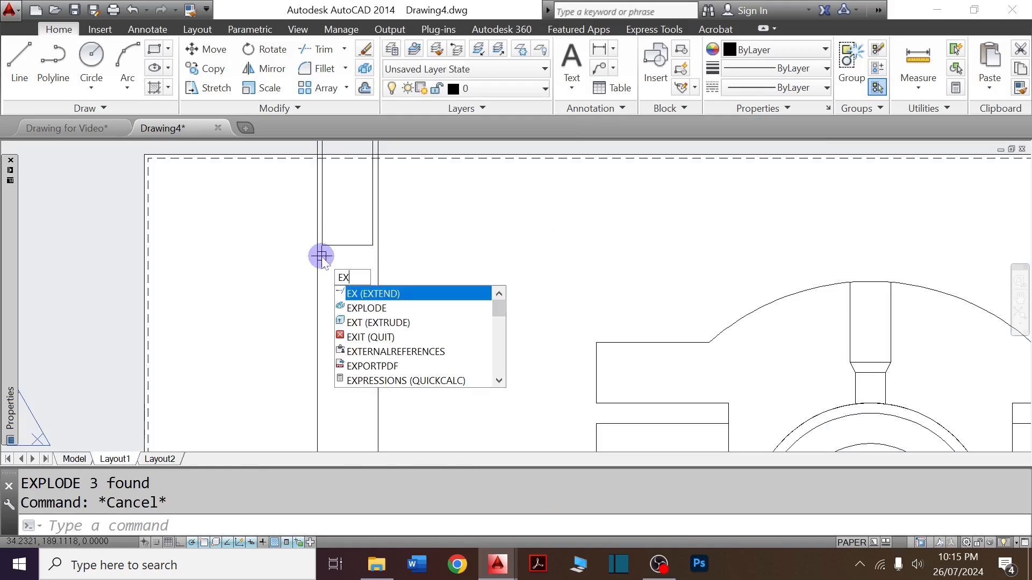
pyautogui.press('Return')
pyautogui.press('Return')
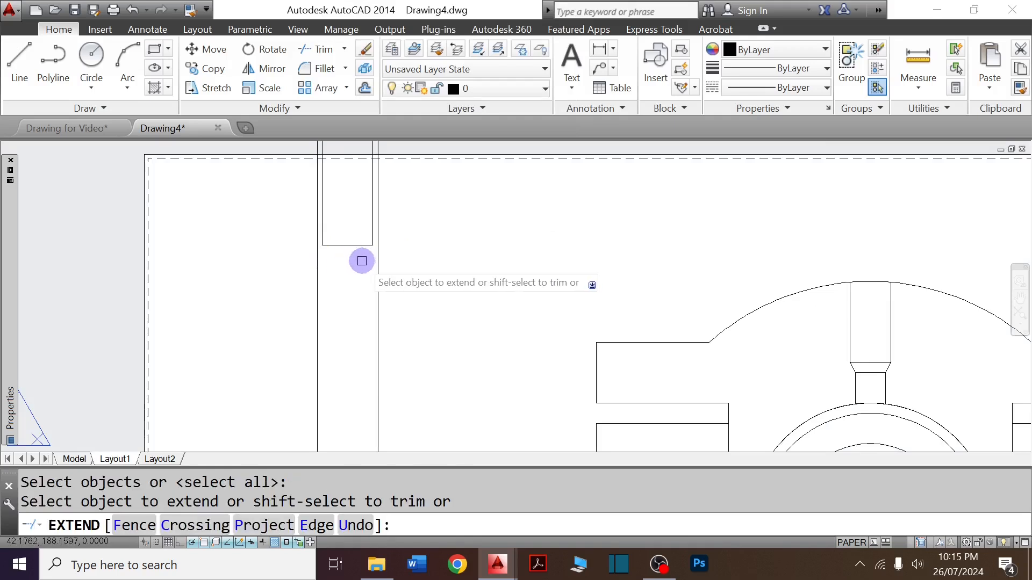
pyautogui.click(362, 260)
pyautogui.click(334, 224)
pyautogui.scroll(-3, 369, 257)
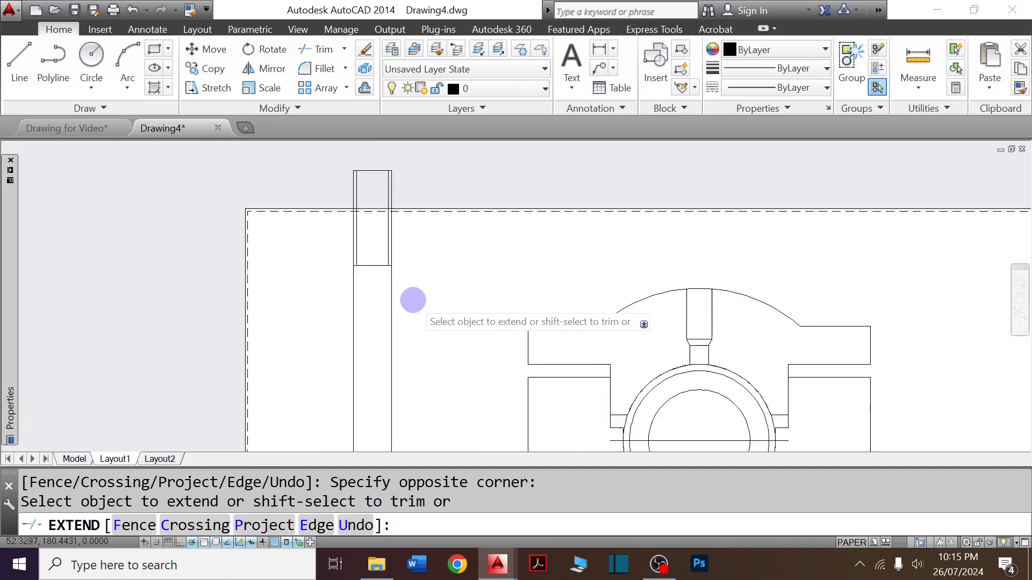
pyautogui.press('Escape')
# Draw a shallow three-point arc bulging above the shank's upper edge, from its left corner to its right corner.
pyautogui.scroll(2, 386, 215)
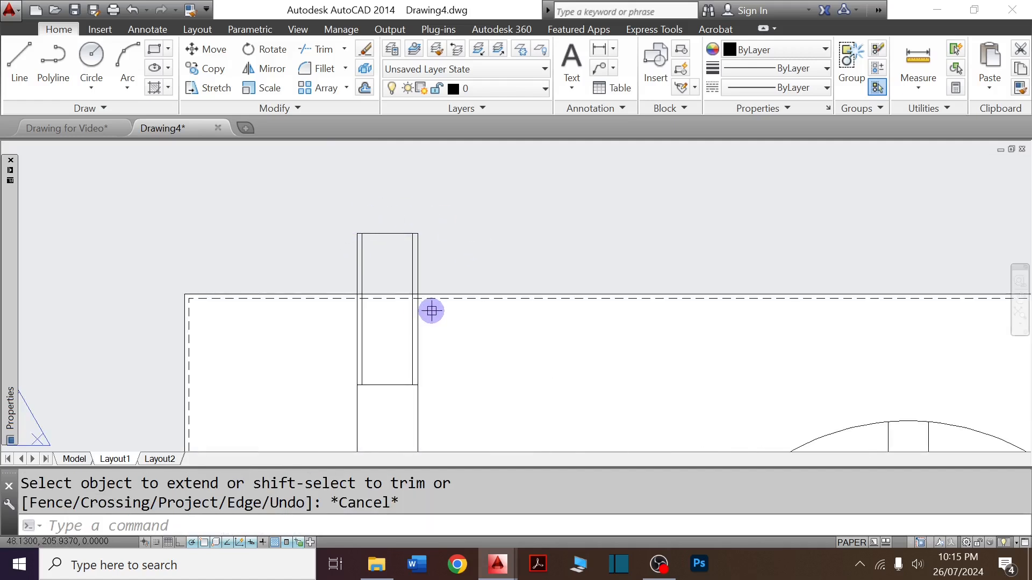
pyautogui.press('Return')
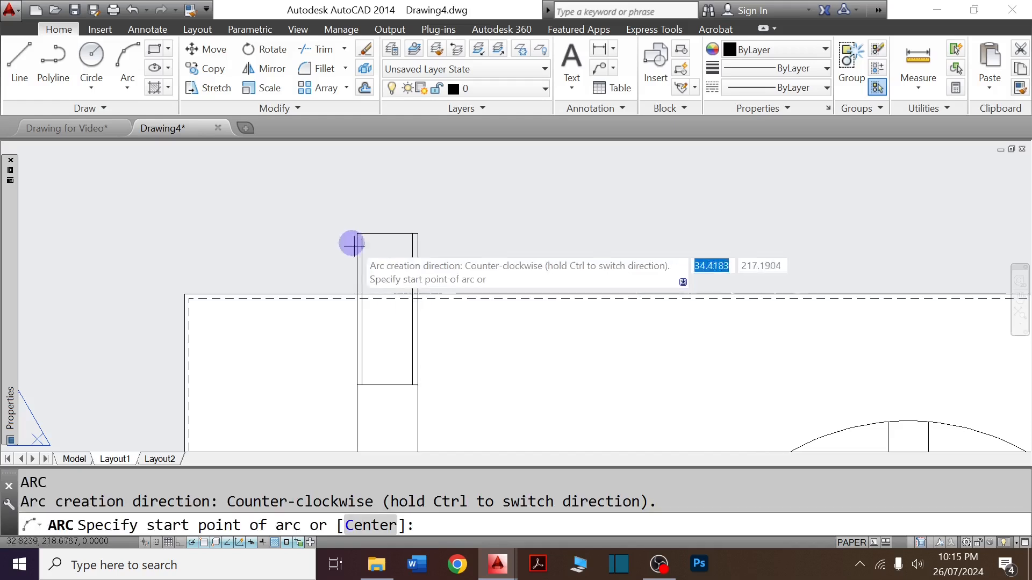
pyautogui.scroll(4, 355, 247)
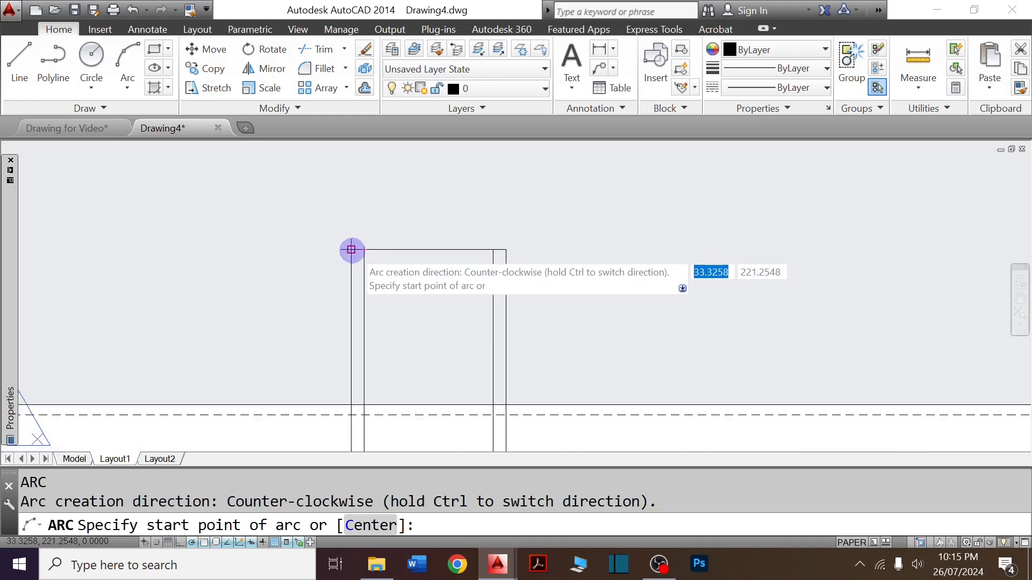
pyautogui.click(351, 250)
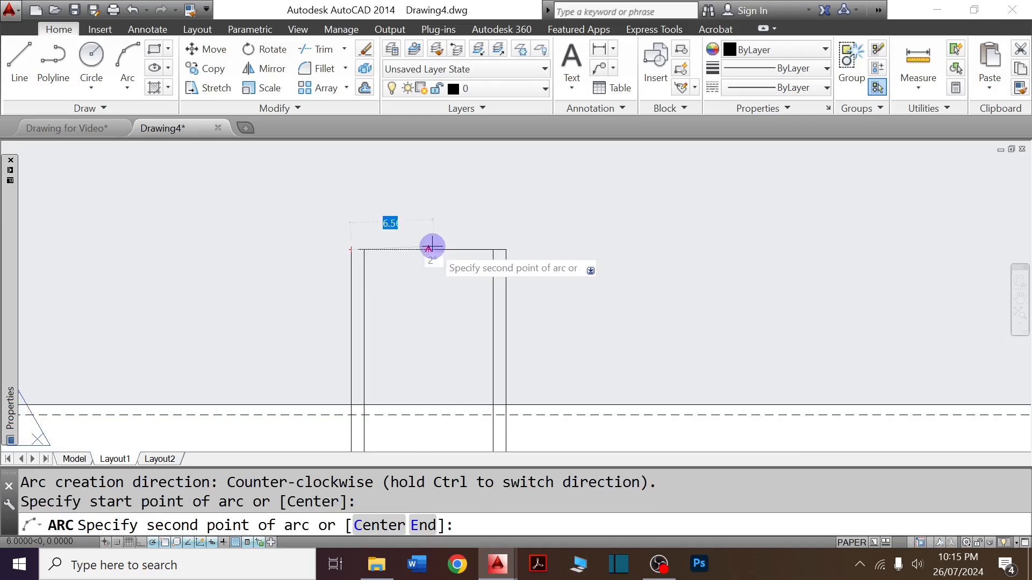
pyautogui.click(429, 225)
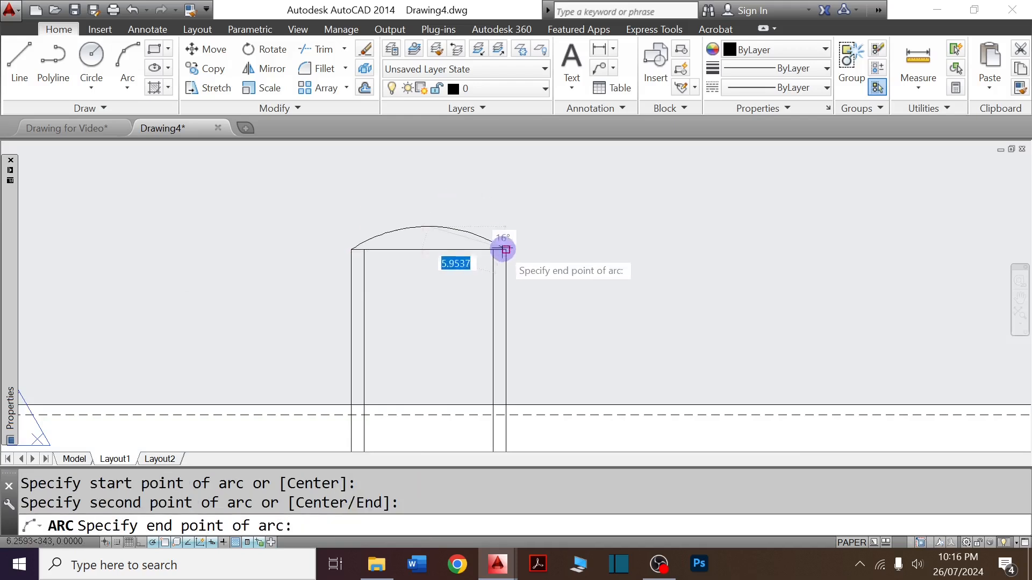
pyautogui.click(505, 250)
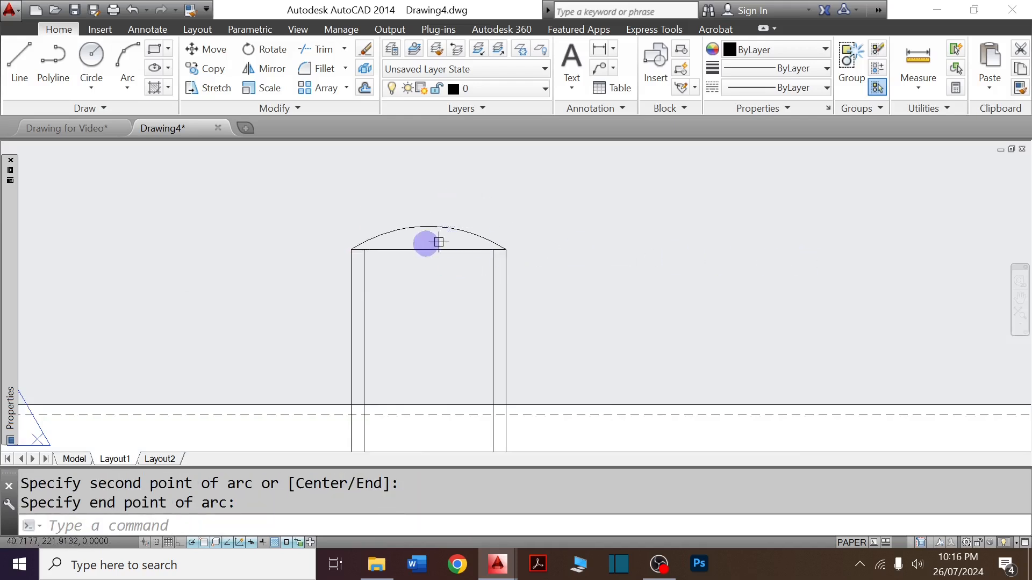
# Extend the inner thread lines up to the arc at the bolt's end.
pyautogui.press('Return')
pyautogui.click(398, 281)
pyautogui.click(364, 267)
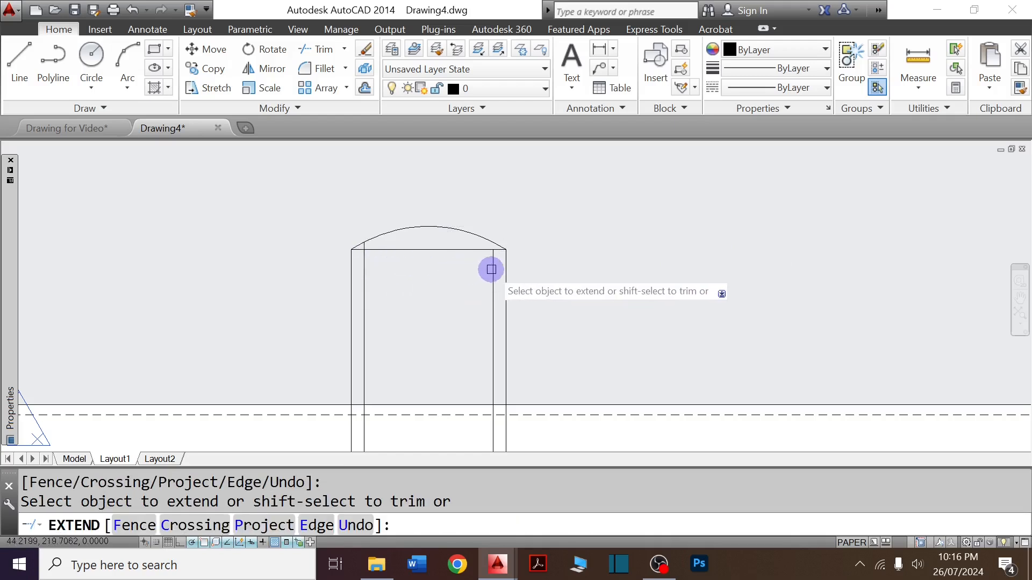
pyautogui.scroll(-5, 414, 227)
pyautogui.press('Escape')
pyautogui.scroll(-2, 401, 260)
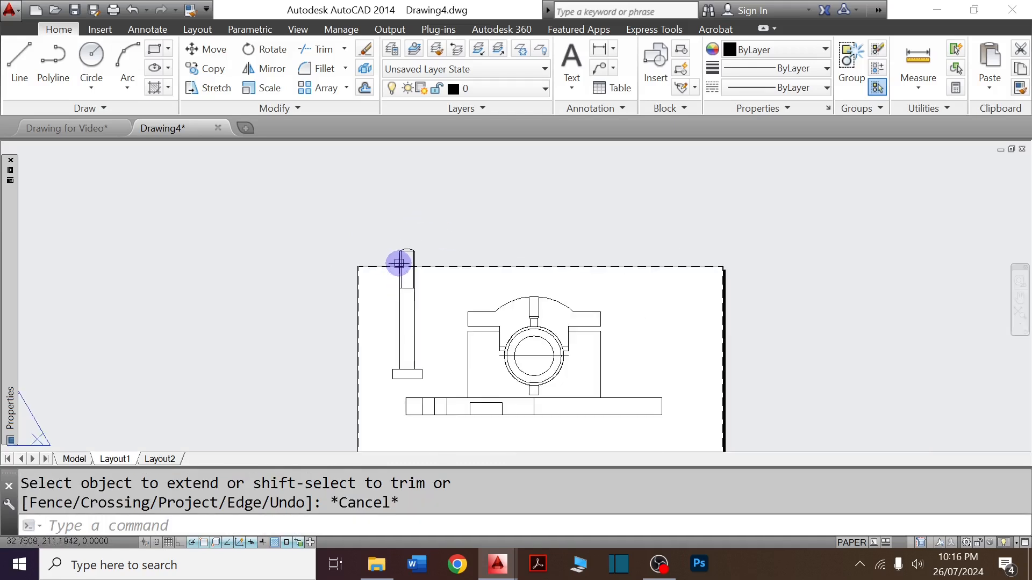
# Offset the bolt head's lower edge 1 mm upward into the head.
pyautogui.scroll(5, 396, 380)
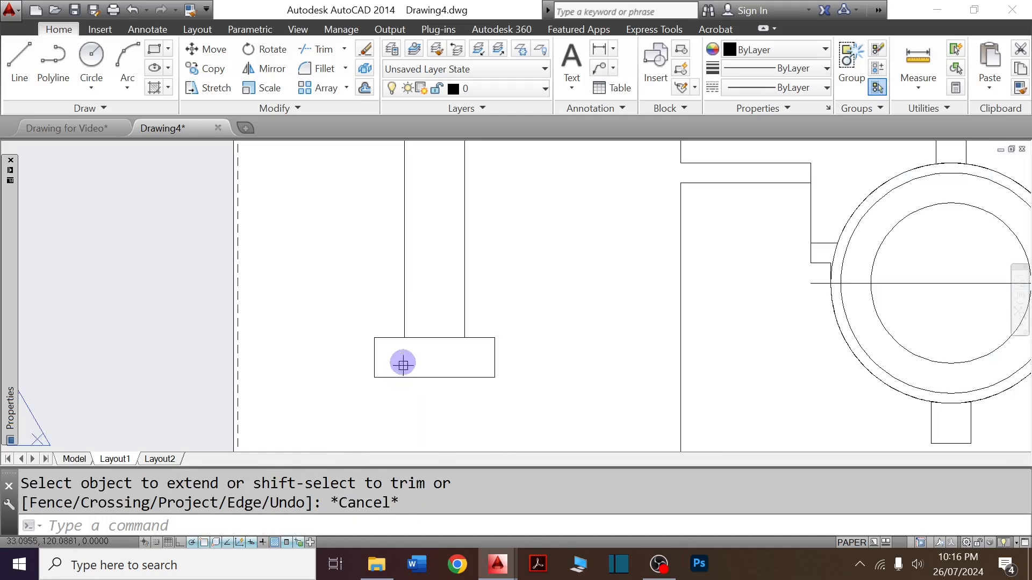
pyautogui.click(461, 380)
pyautogui.press('Escape')
pyautogui.press('Return')
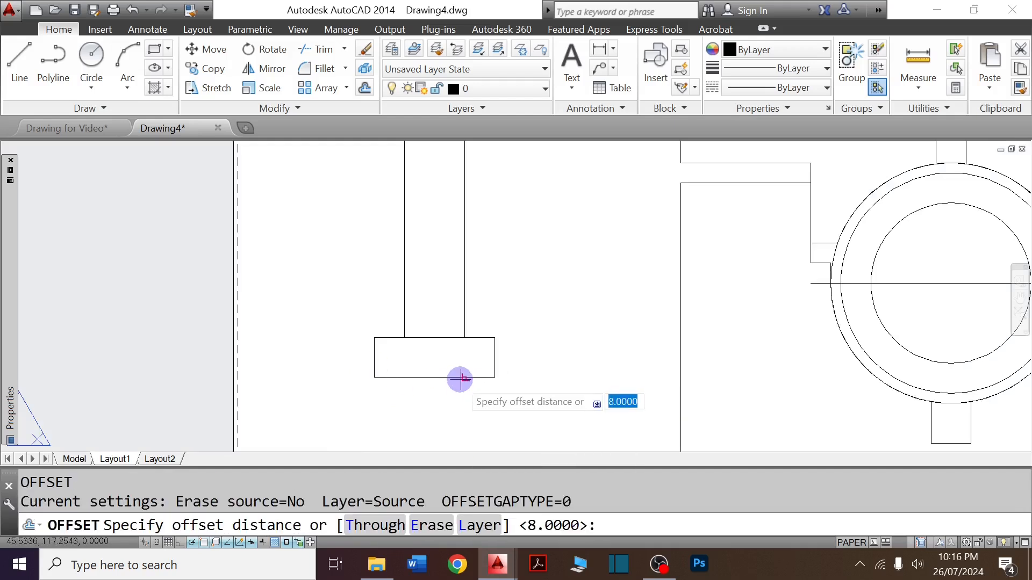
pyautogui.write('1')
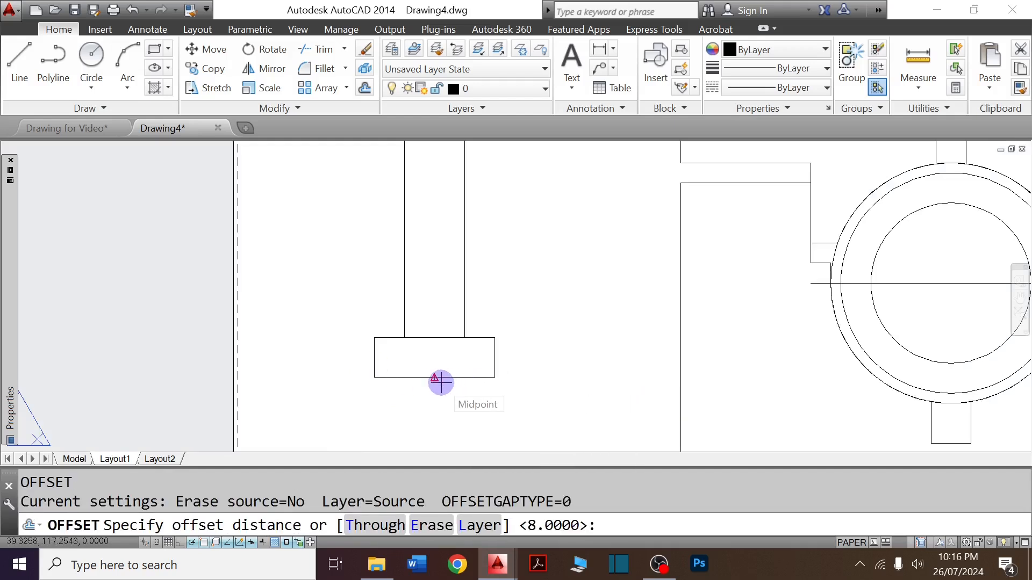
pyautogui.press('Return')
pyautogui.click(442, 378)
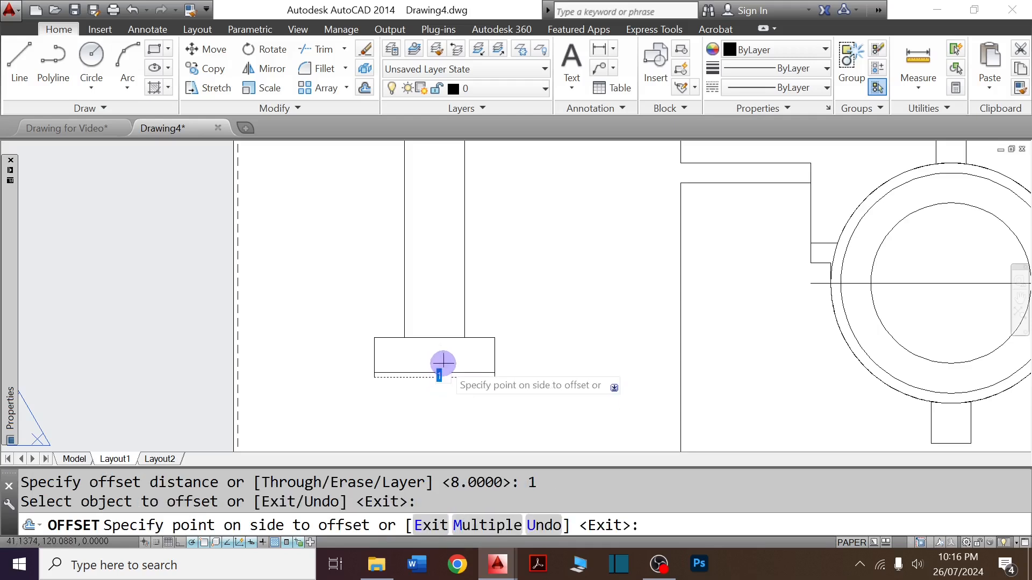
pyautogui.click(408, 364)
pyautogui.press('Escape')
# Draw an arc between the offset line's ends through the midpoint of the bolt head's lower edge, and erase the offset line.
pyautogui.scroll(4, 398, 368)
pyautogui.write('A')
pyautogui.press('Return')
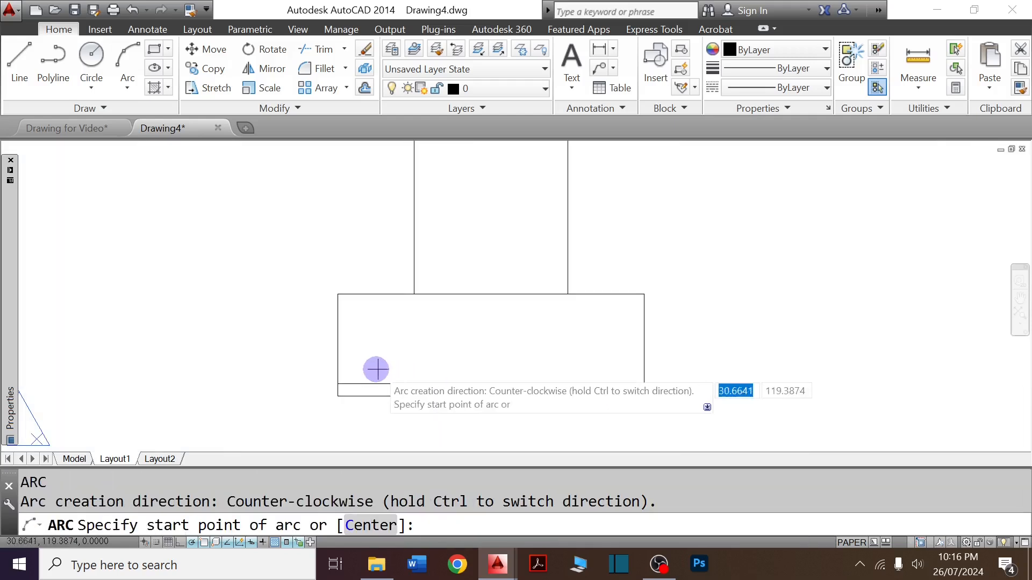
pyautogui.click(338, 384)
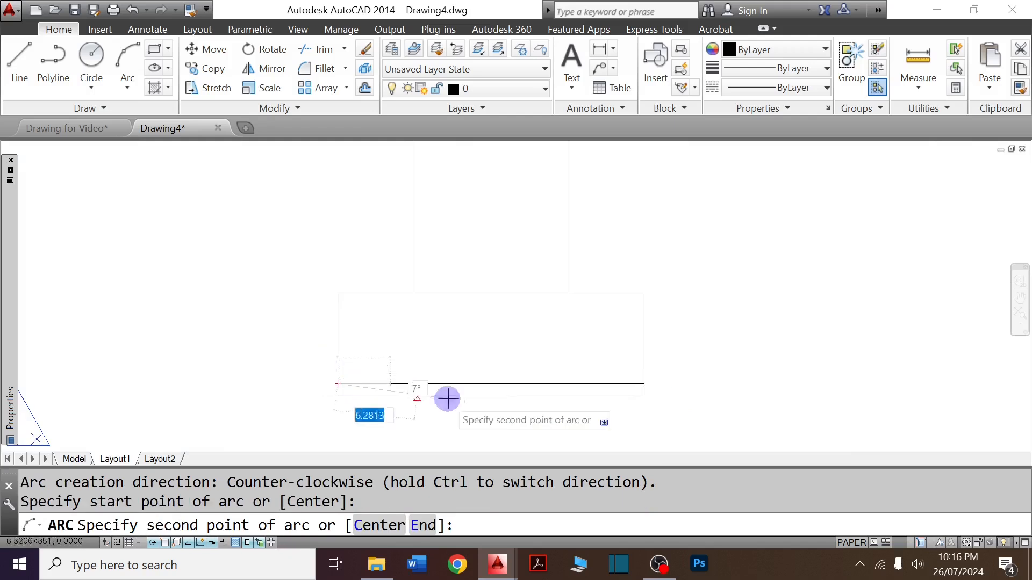
pyautogui.click(490, 396)
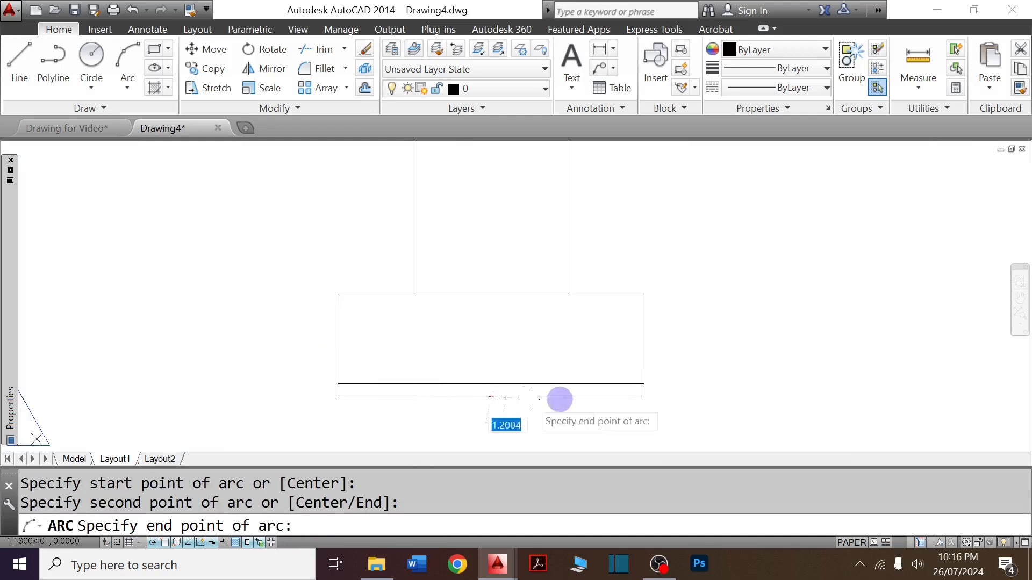
pyautogui.click(644, 383)
pyautogui.press('Escape')
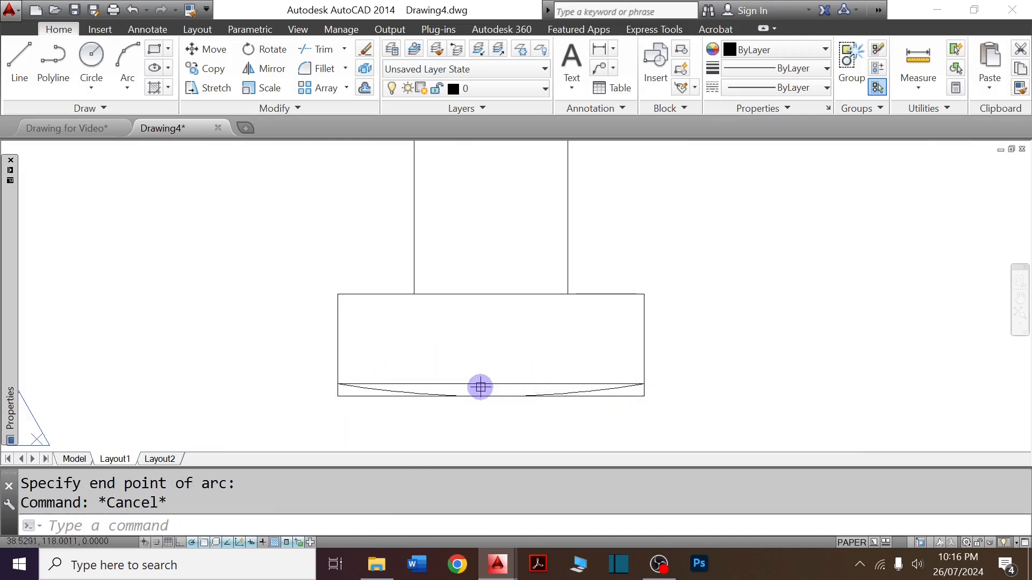
pyautogui.press('Delete')
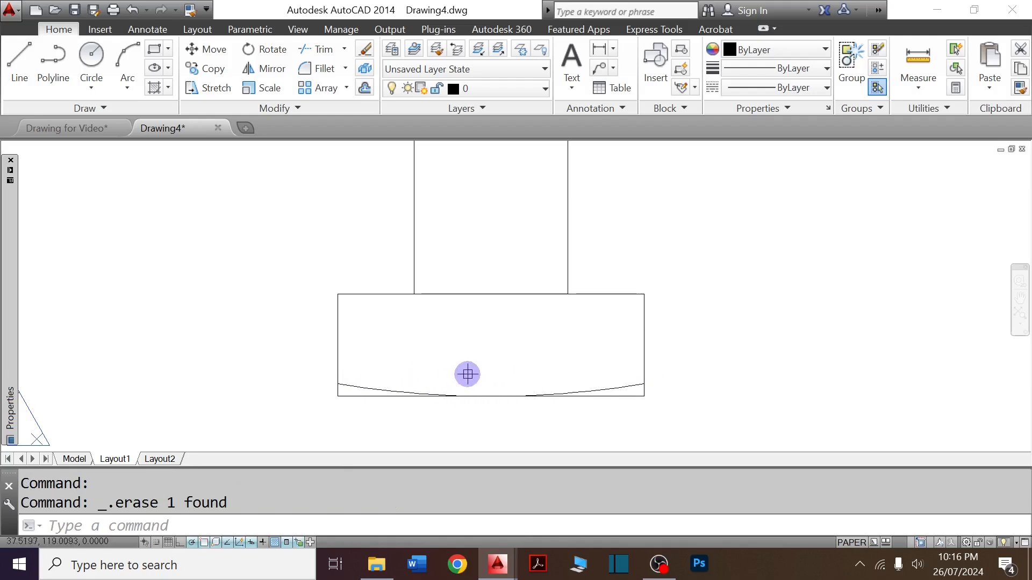
# Switch to the Drawing for Video reference drawing and view the bolt and nut details.
pyautogui.scroll(-8, 466, 374)
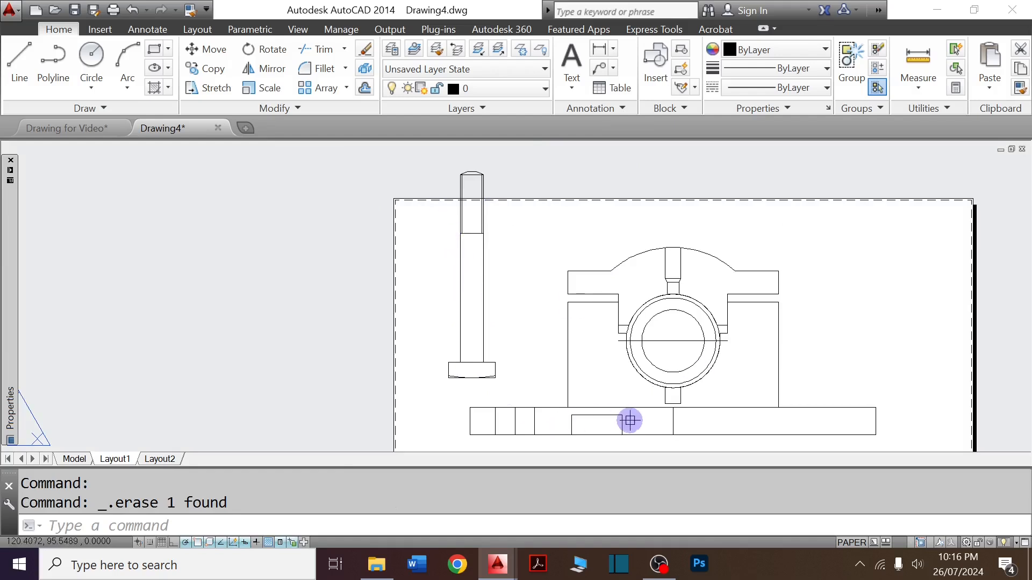
pyautogui.scroll(-4, 453, 313)
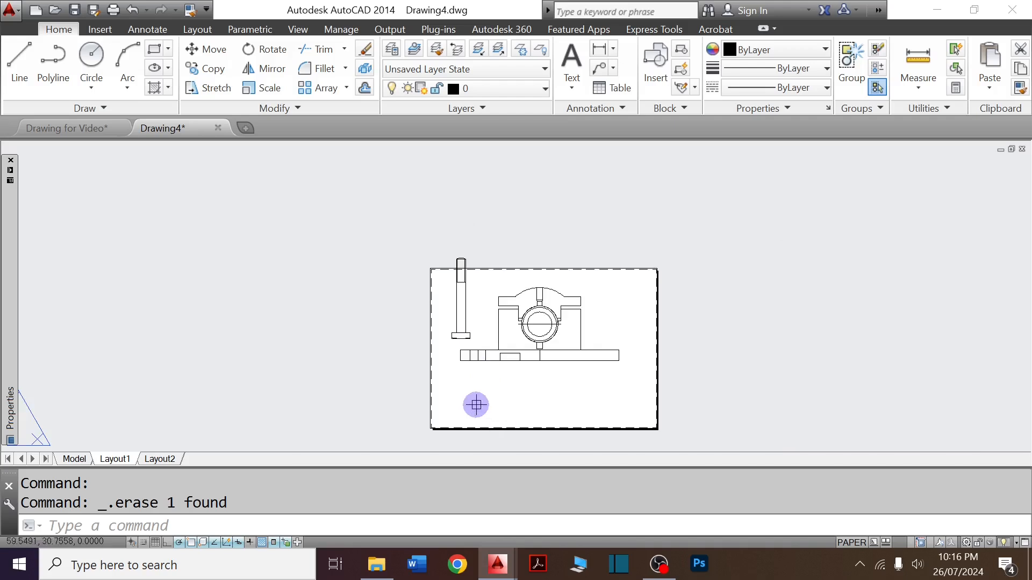
pyautogui.hotkey('ctrl', 'Tab')
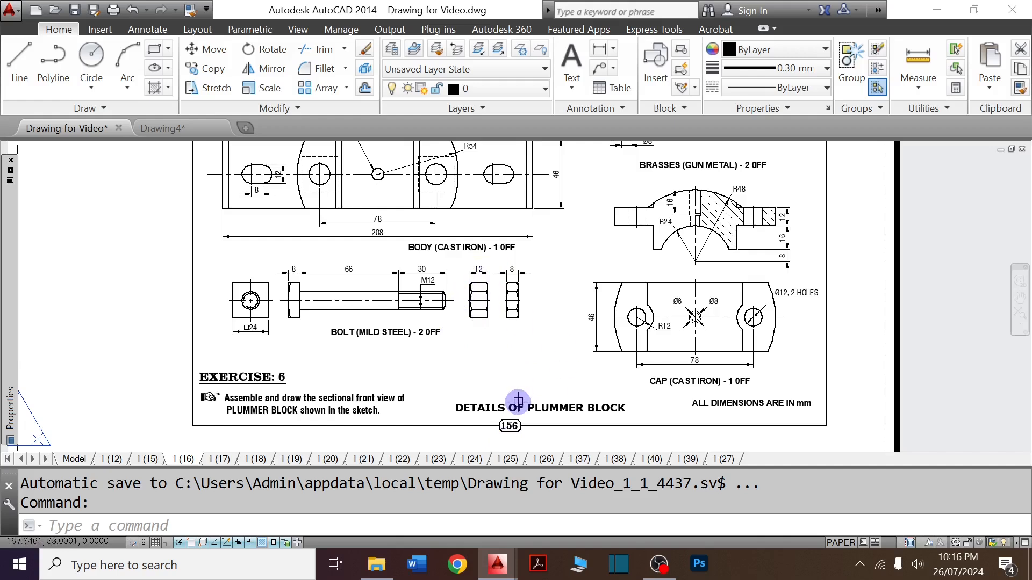
# Switch back to Drawing4 and draw a 24 by 12 mm rectangle below the plummer block's base for the nut.
pyautogui.hotkey('ctrl', 'Tab')
pyautogui.press('Delete')
pyautogui.write('rec')
pyautogui.press('Return')
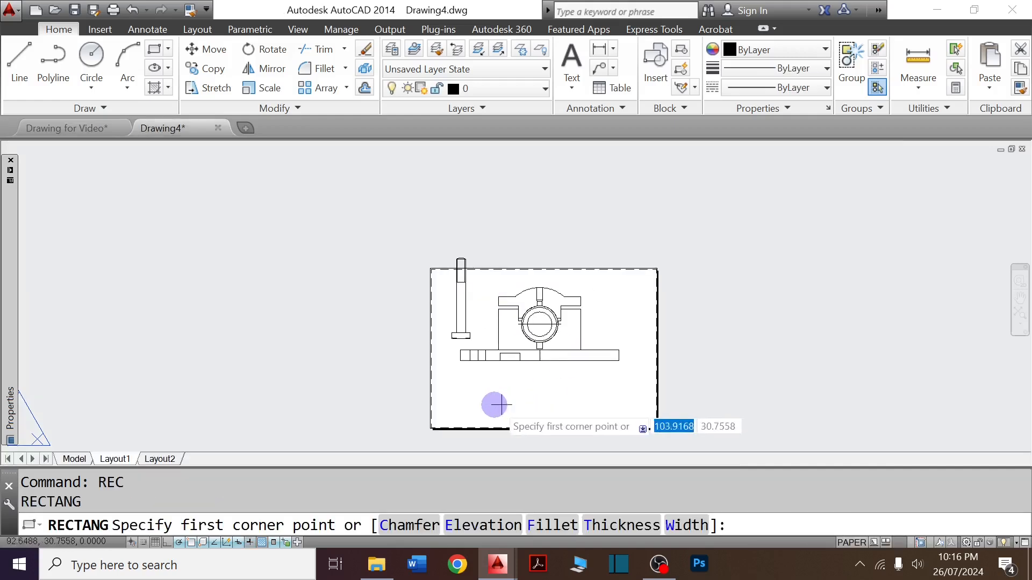
pyautogui.click(464, 403)
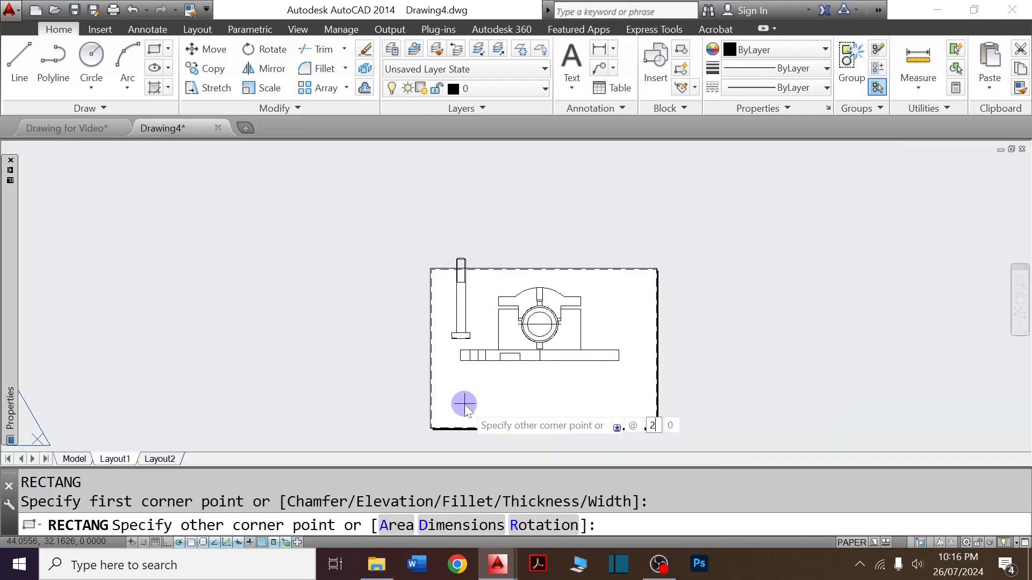
pyautogui.write('@24,12')
pyautogui.press('Return')
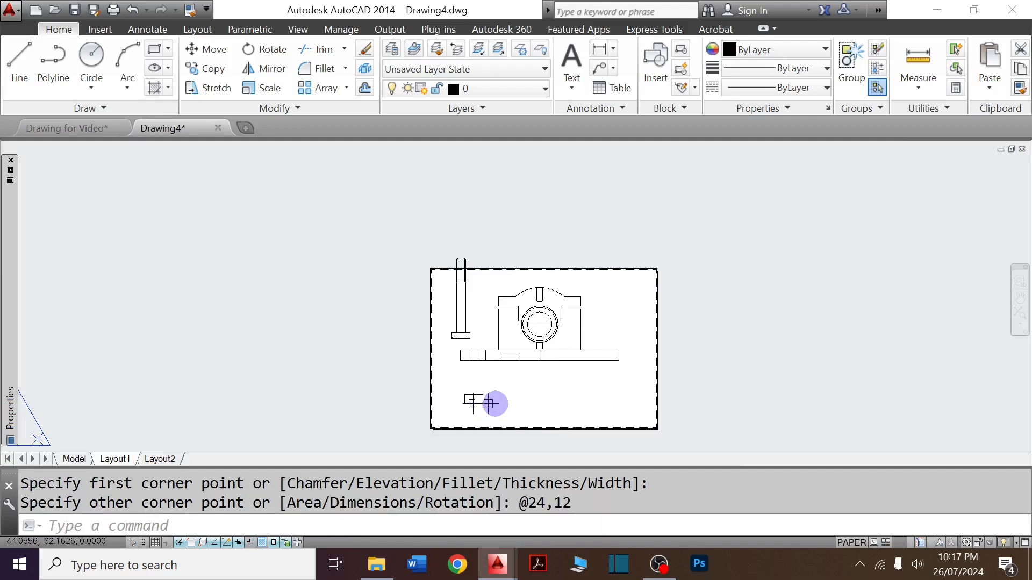
# Explode the nut rectangle into separate lines.
pyautogui.scroll(4, 466, 412)
pyautogui.click(592, 407)
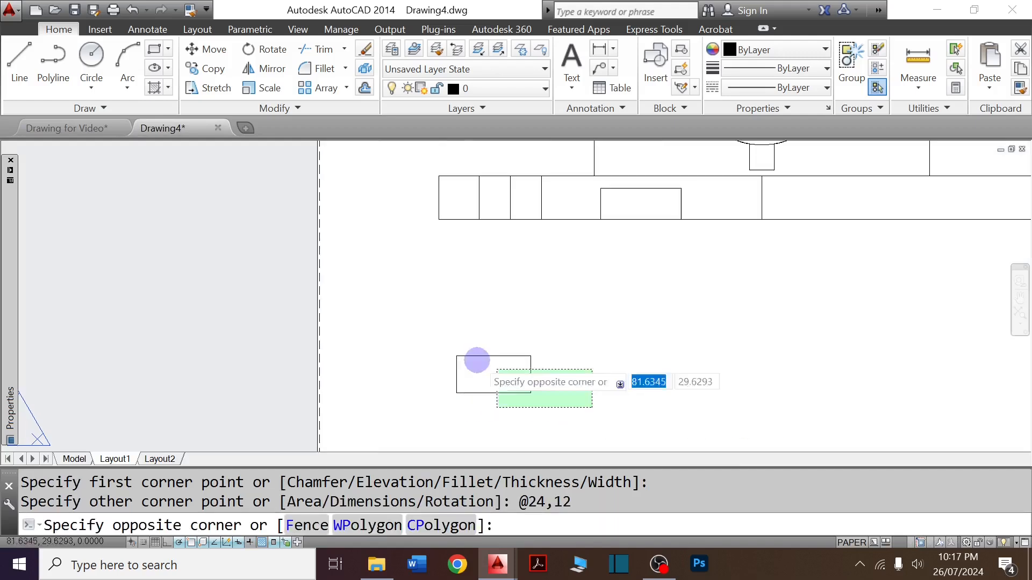
pyautogui.click(419, 318)
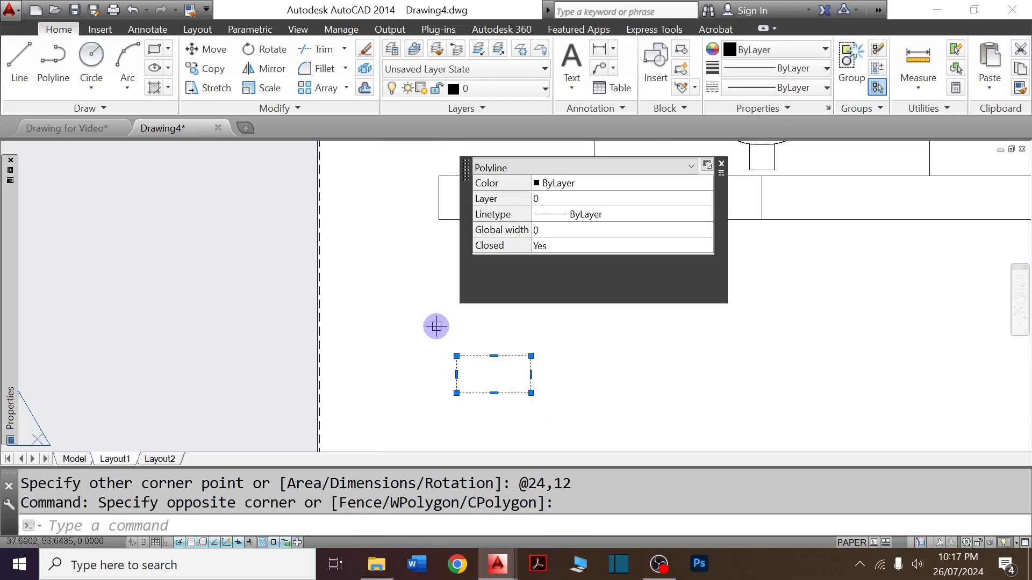
pyautogui.write('X')
pyautogui.press('Return')
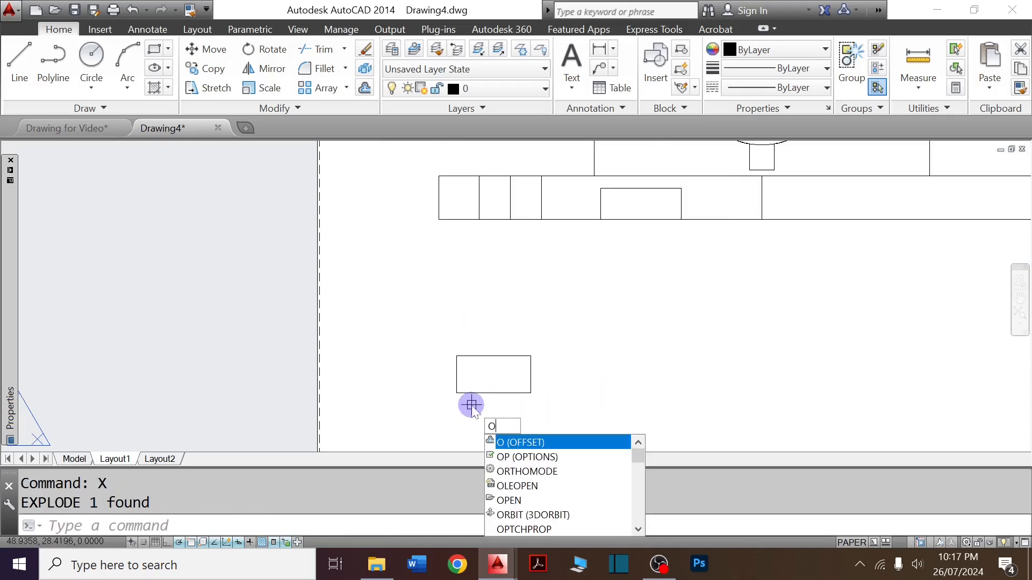
# Offset the nut's two vertical sides 6 mm inward, and offset an inner line 6 mm more to form the centre line.
pyautogui.press('Return')
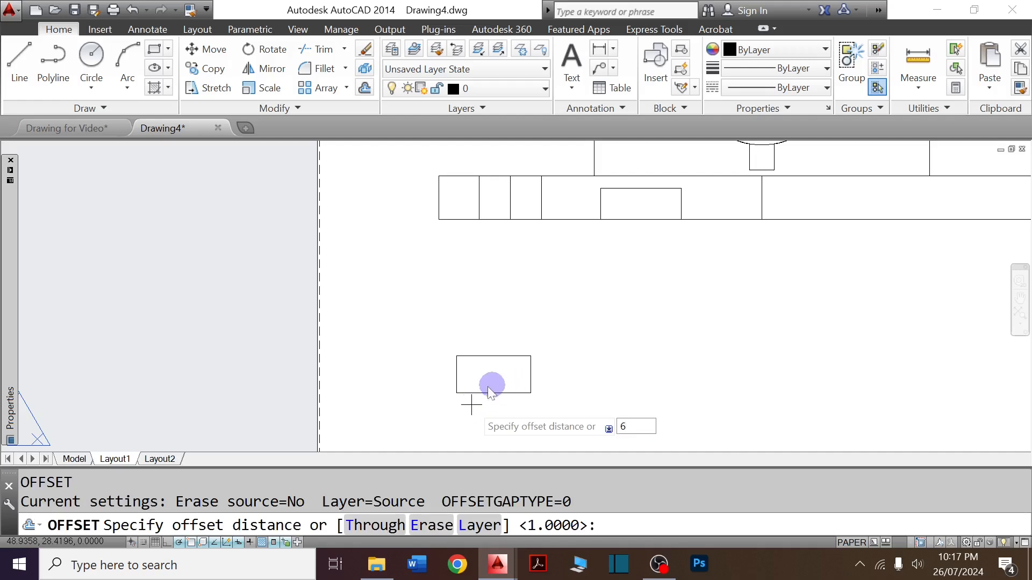
pyautogui.write('6')
pyautogui.press('Return')
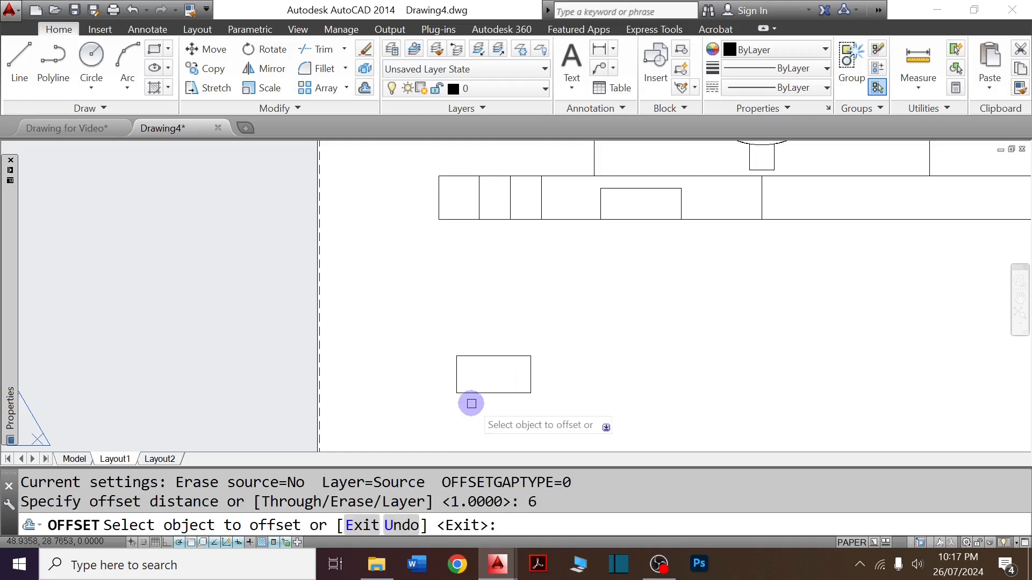
pyautogui.click(456, 380)
pyautogui.click(500, 379)
pyautogui.click(530, 378)
pyautogui.click(520, 379)
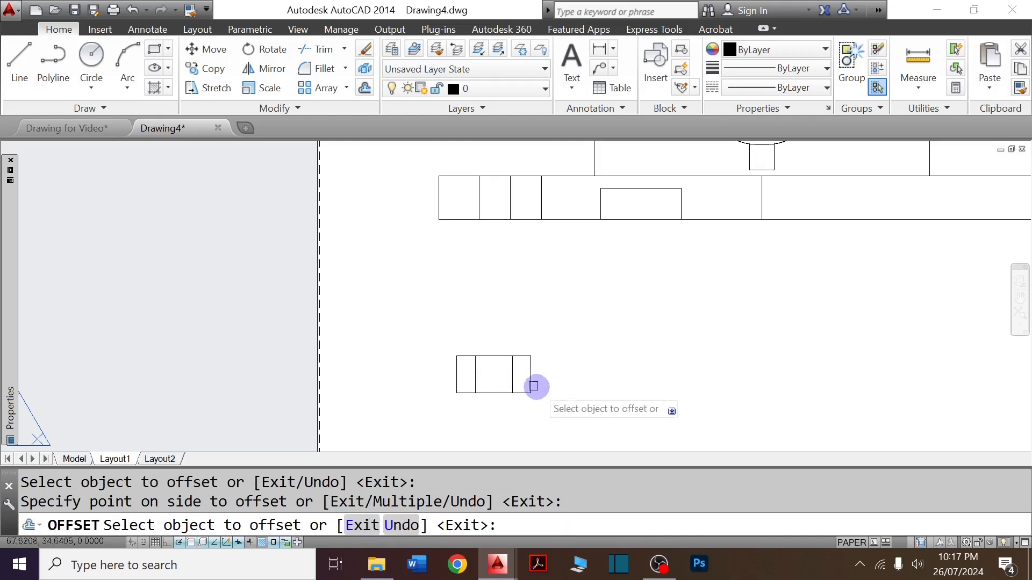
pyautogui.click(505, 370)
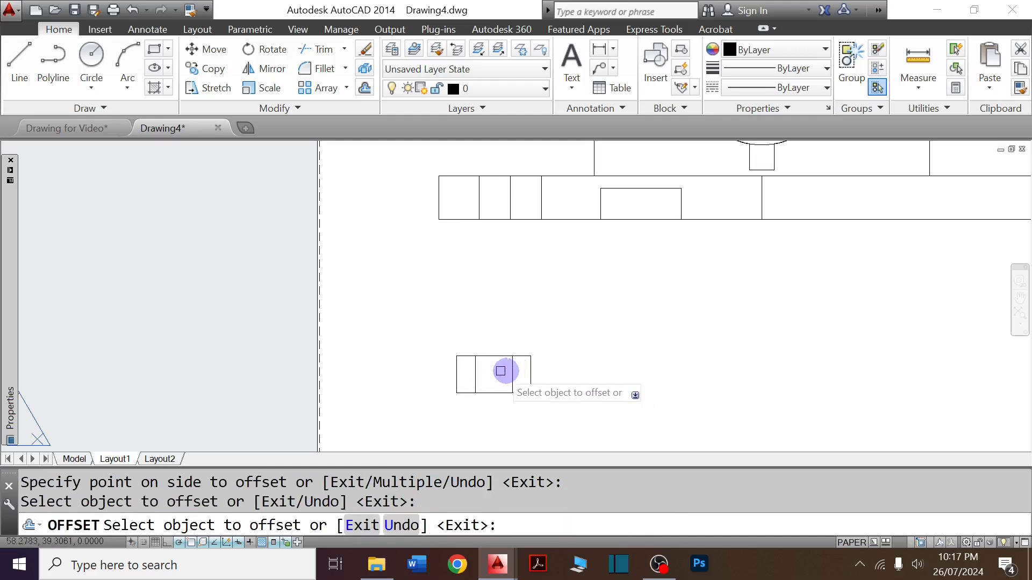
pyautogui.click(510, 372)
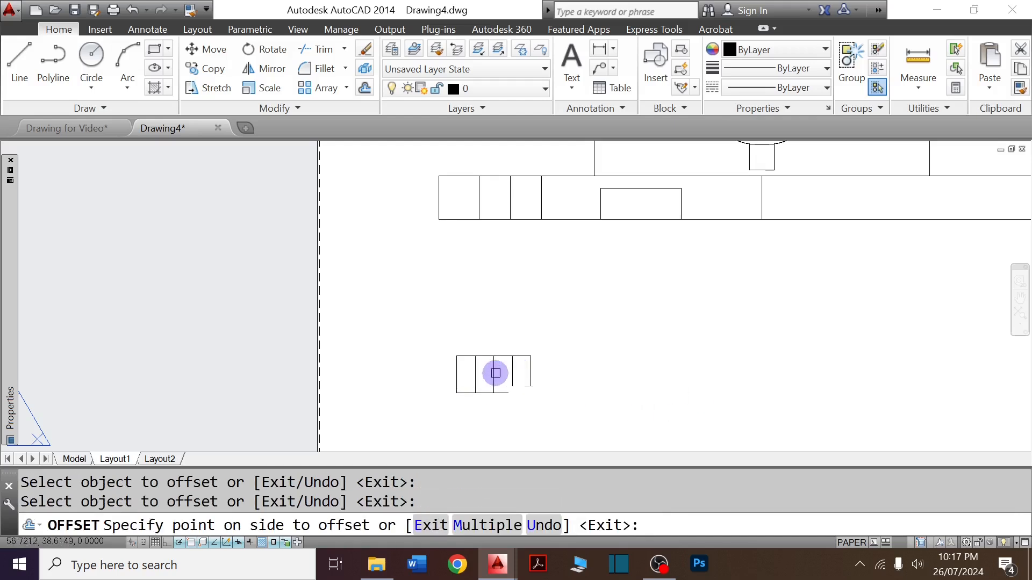
pyautogui.click(495, 371)
pyautogui.press('Escape')
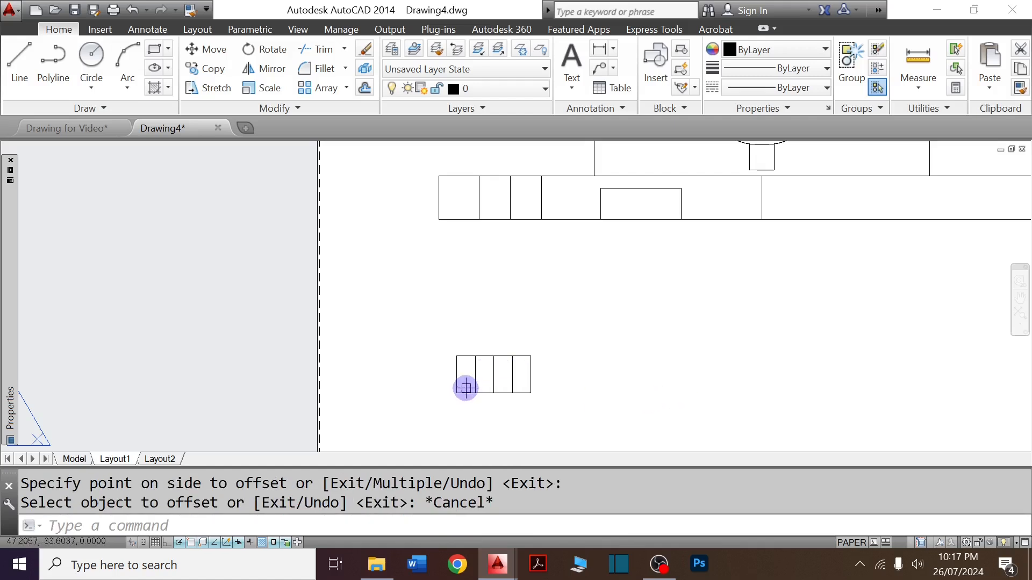
# Offset the nut's upper edge 1 mm downward into the nut.
pyautogui.scroll(4, 482, 353)
pyautogui.click(484, 361)
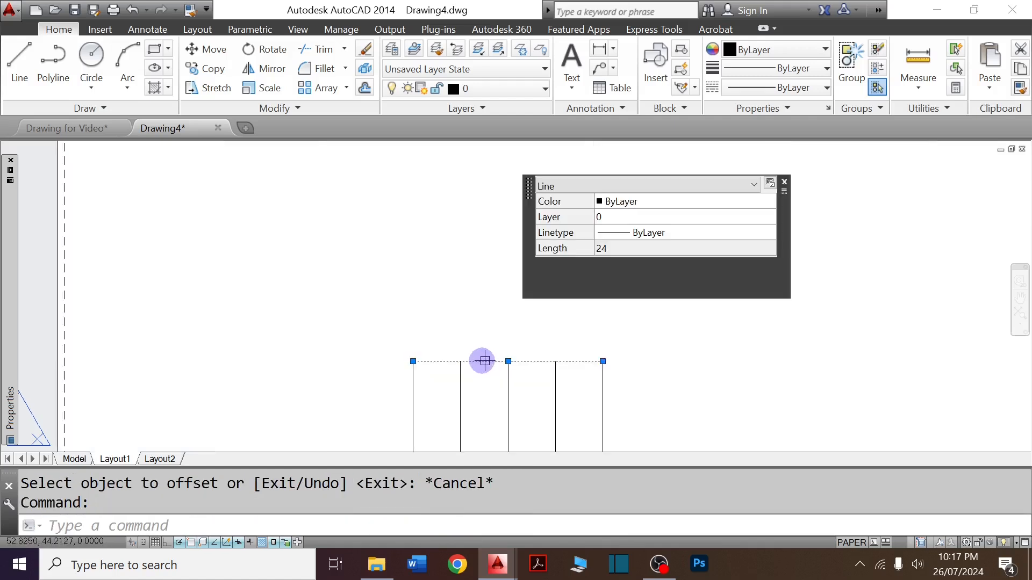
pyautogui.press('Return')
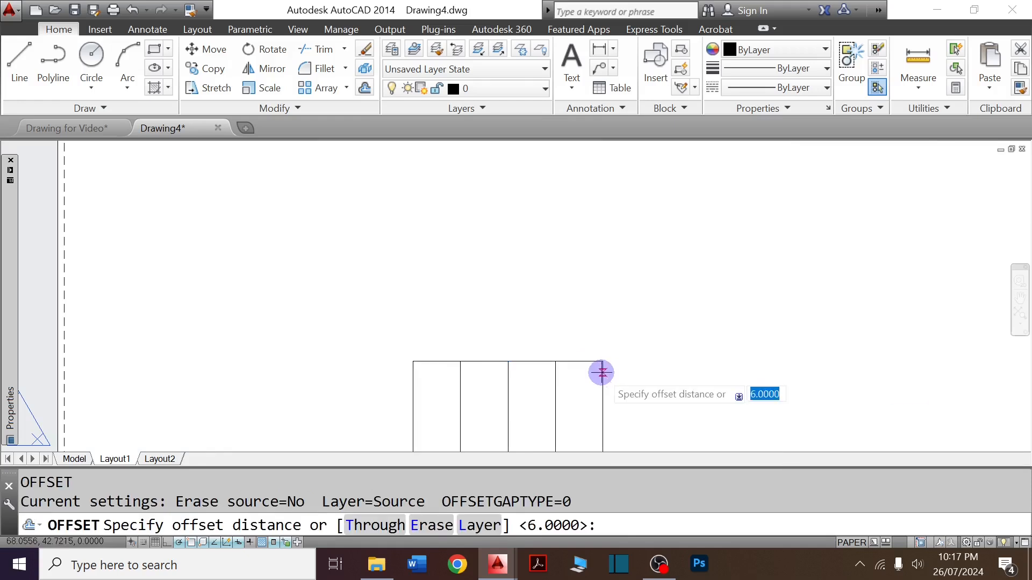
pyautogui.write('1')
pyautogui.press('Return')
pyautogui.click(509, 383)
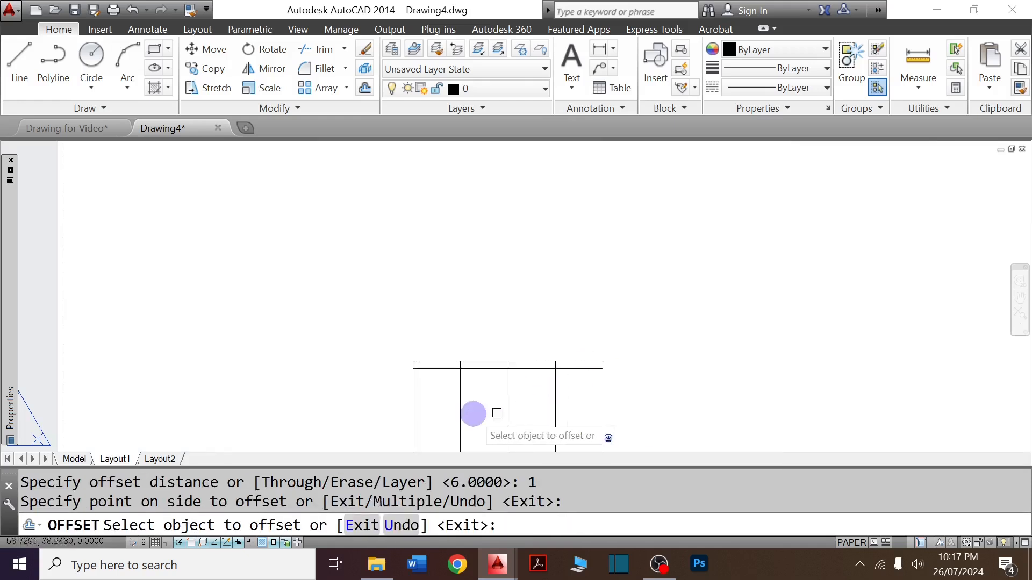
pyautogui.scroll(2, 405, 380)
pyautogui.press('Escape')
pyautogui.scroll(-2, 463, 367)
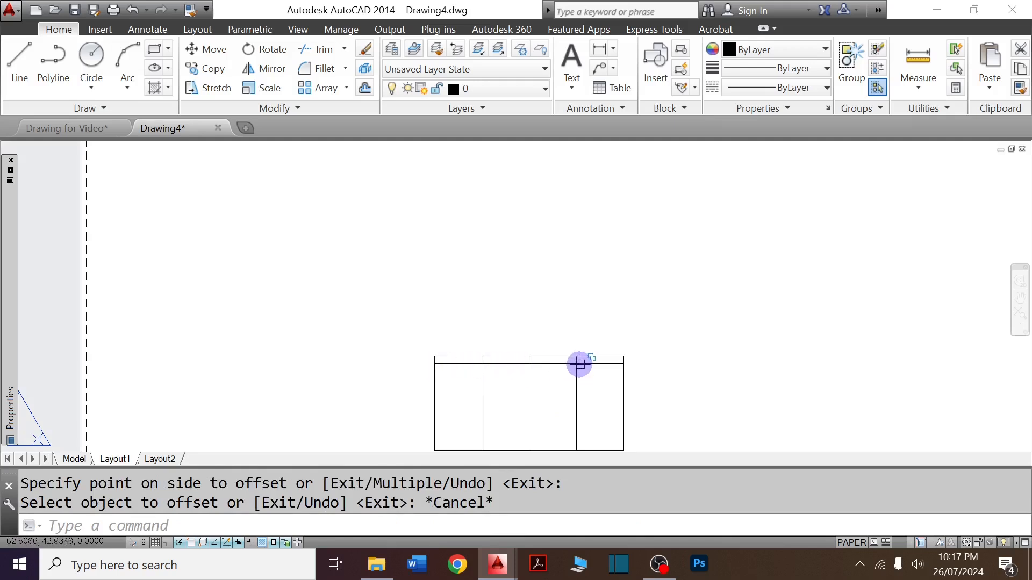
# Draw a three-point arc across the nut's leftmost face, from the offset line's ends through the midpoint of the face's upper edge.
pyautogui.write('arc')
pyautogui.press('Return')
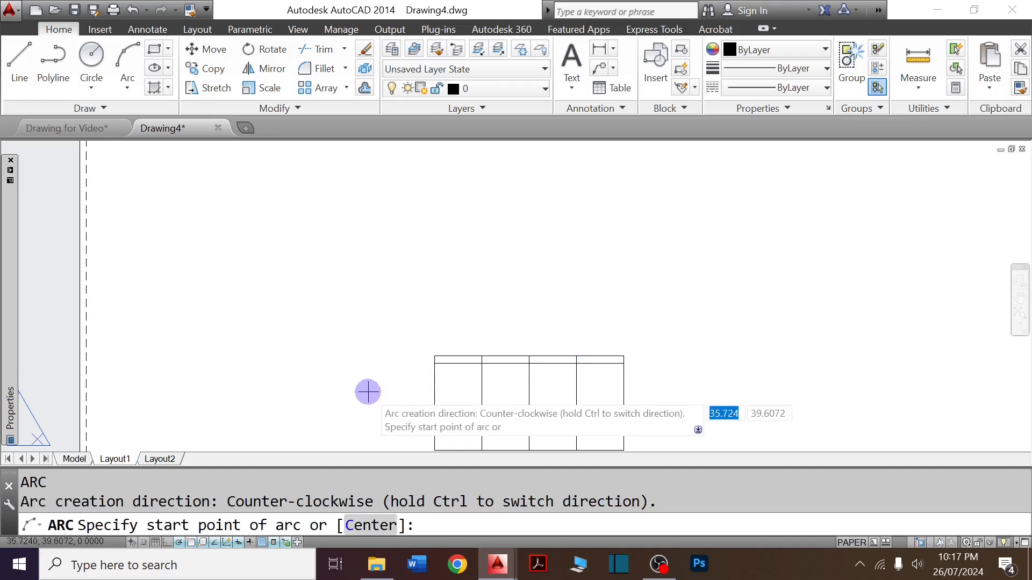
pyautogui.scroll(5, 376, 389)
pyautogui.click(531, 294)
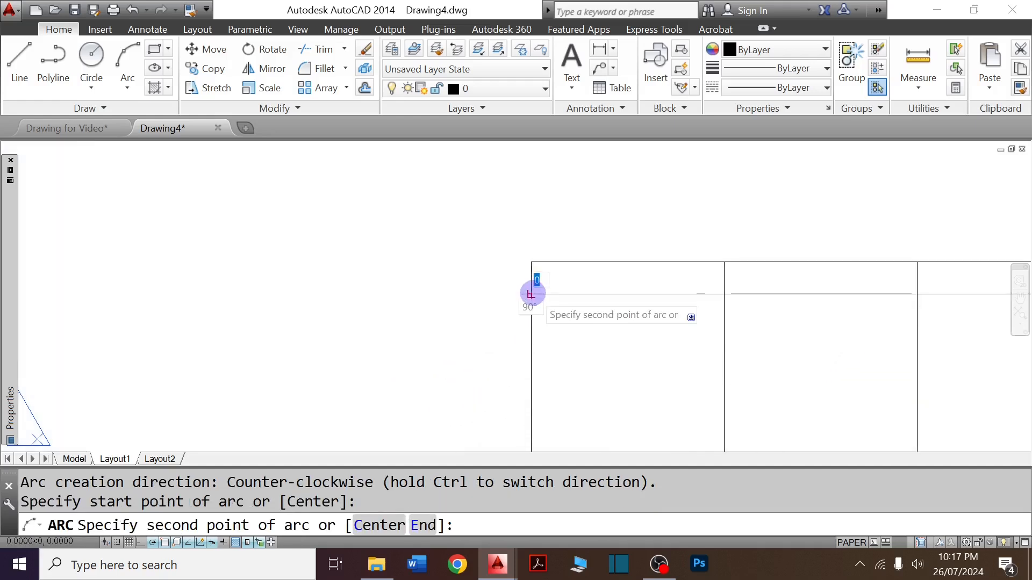
pyautogui.click(636, 263)
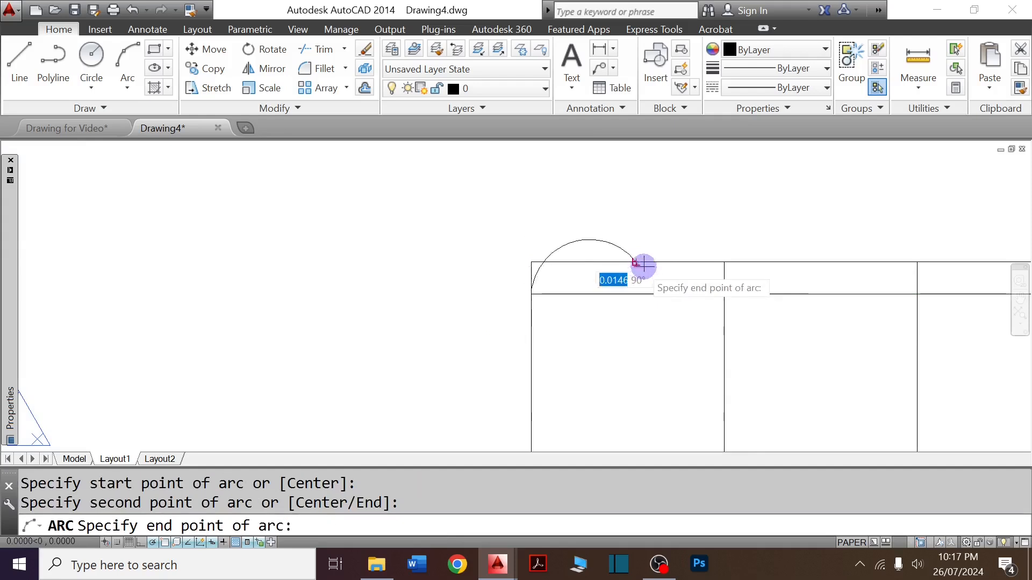
pyautogui.click(723, 294)
pyautogui.scroll(-2, 389, 309)
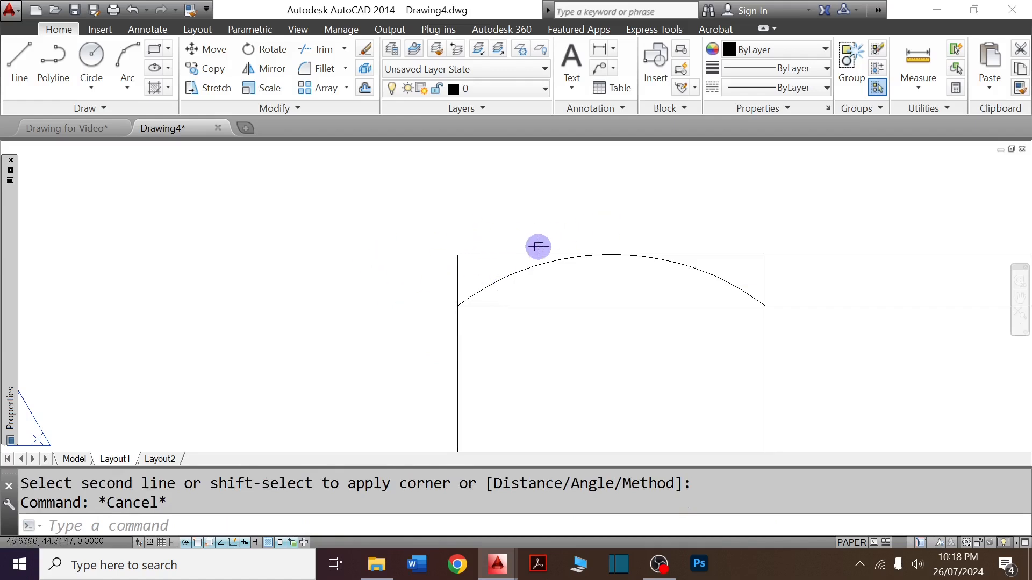
# Chamfer the nut's upper-left corner with both distances set to 1 mm.
pyautogui.hotkey('ctrl', '1')
pyautogui.write('CH')
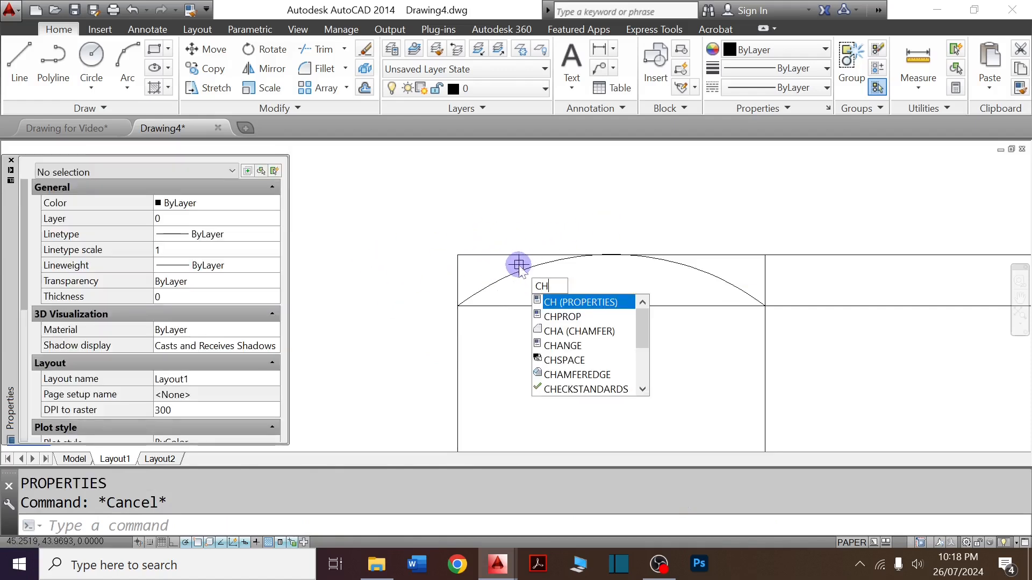
pyautogui.write('A')
pyautogui.press('Return')
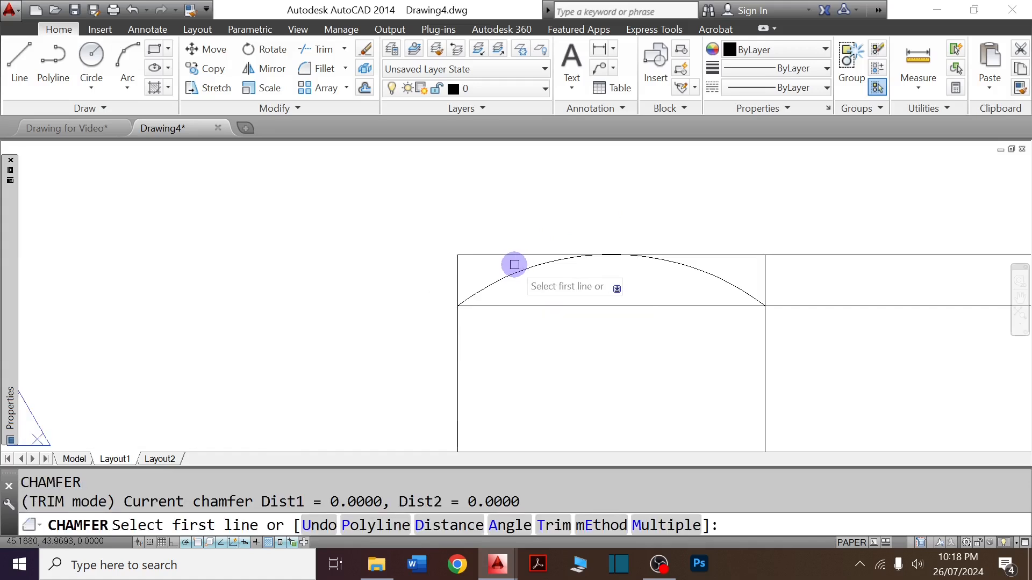
pyautogui.write('d')
pyautogui.press('Return')
pyautogui.write('1')
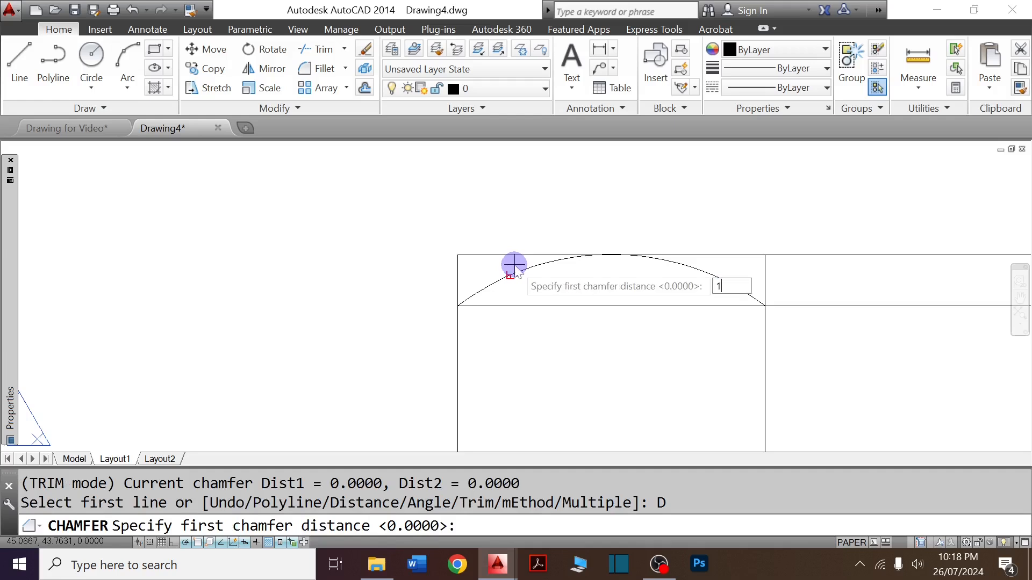
pyautogui.press('Return')
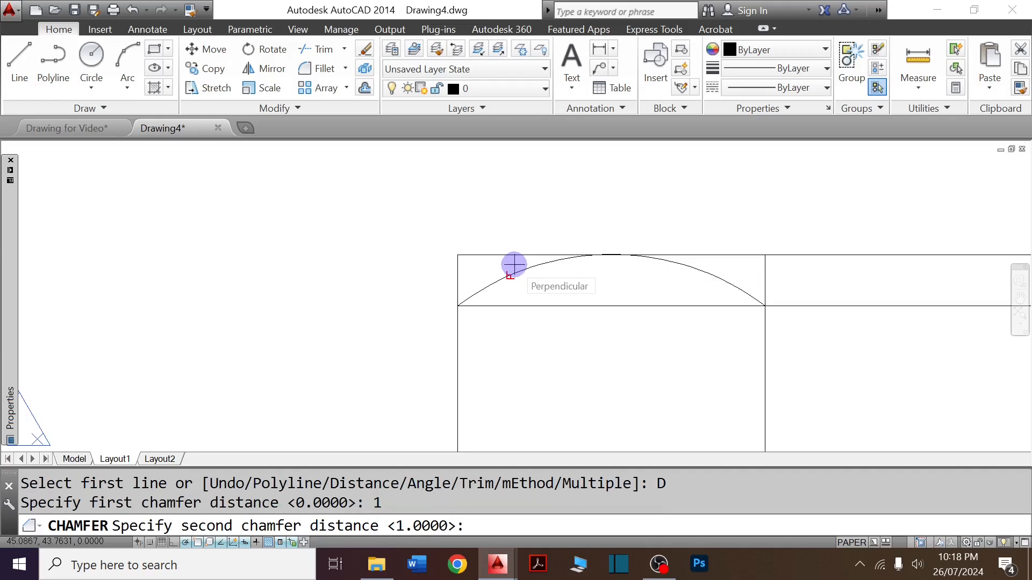
pyautogui.press('Return')
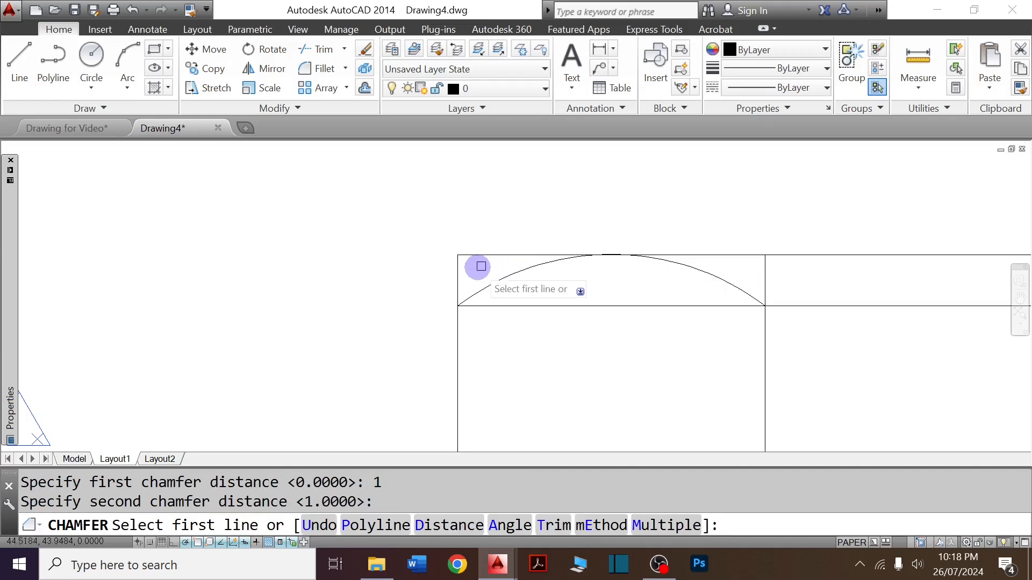
pyautogui.click(456, 278)
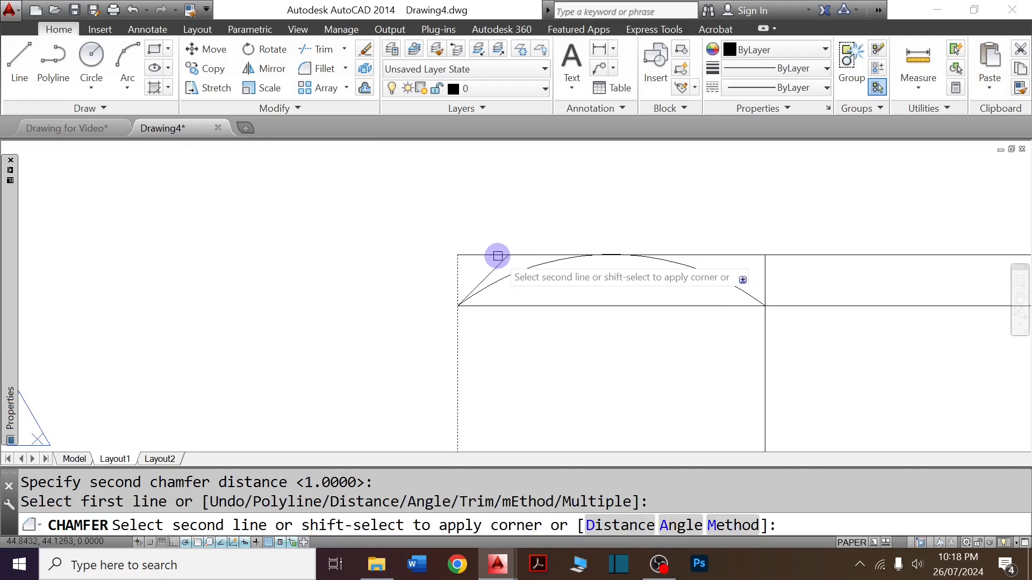
pyautogui.click(497, 253)
pyautogui.scroll(-4, 418, 269)
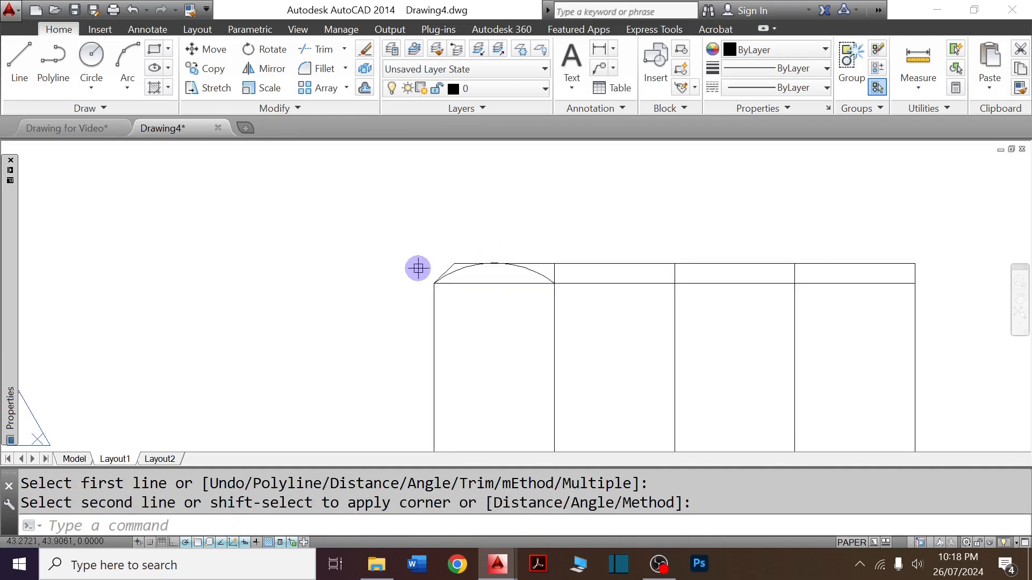
# Draw a three-point arc over the nut's two middle divisions, peaking where the centre line meets the upper edge.
pyautogui.press('Escape')
pyautogui.write('a')
pyautogui.press('Return')
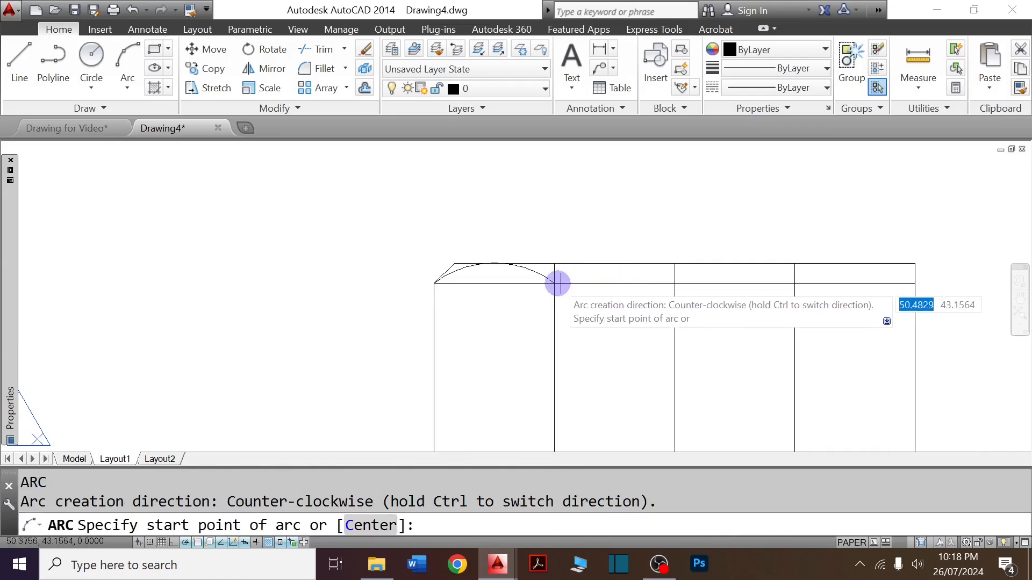
pyautogui.click(555, 283)
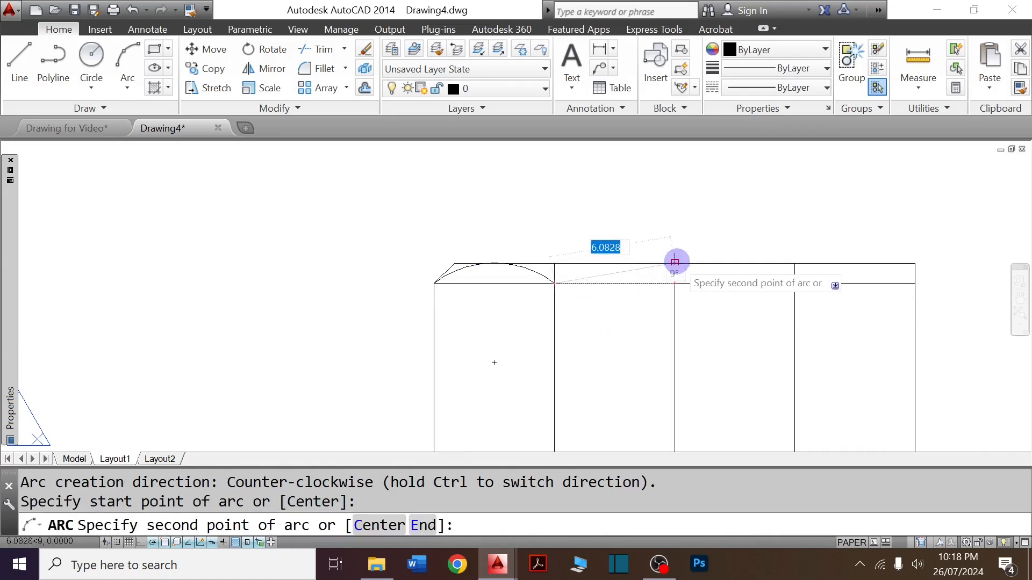
pyautogui.click(676, 262)
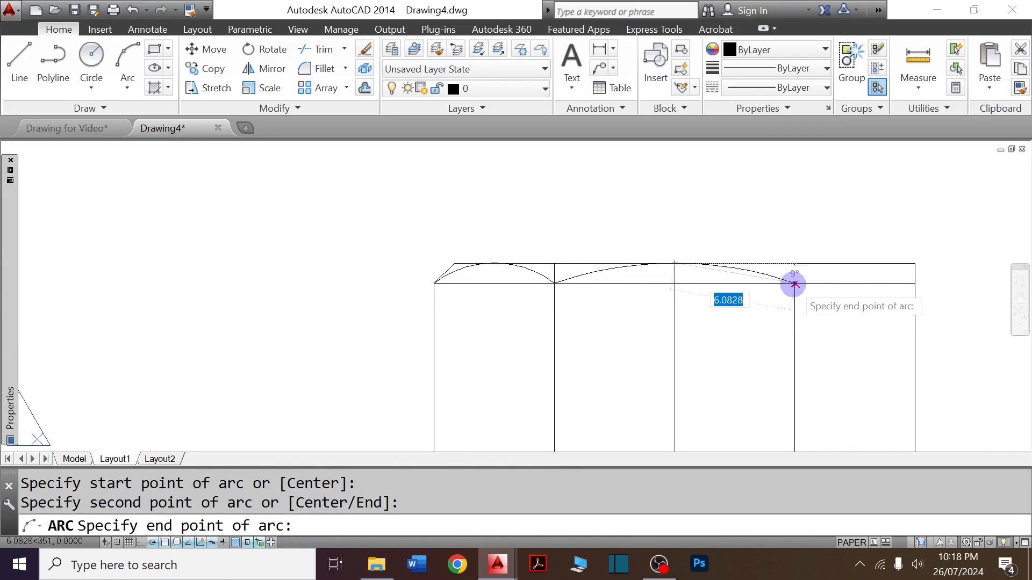
pyautogui.click(794, 284)
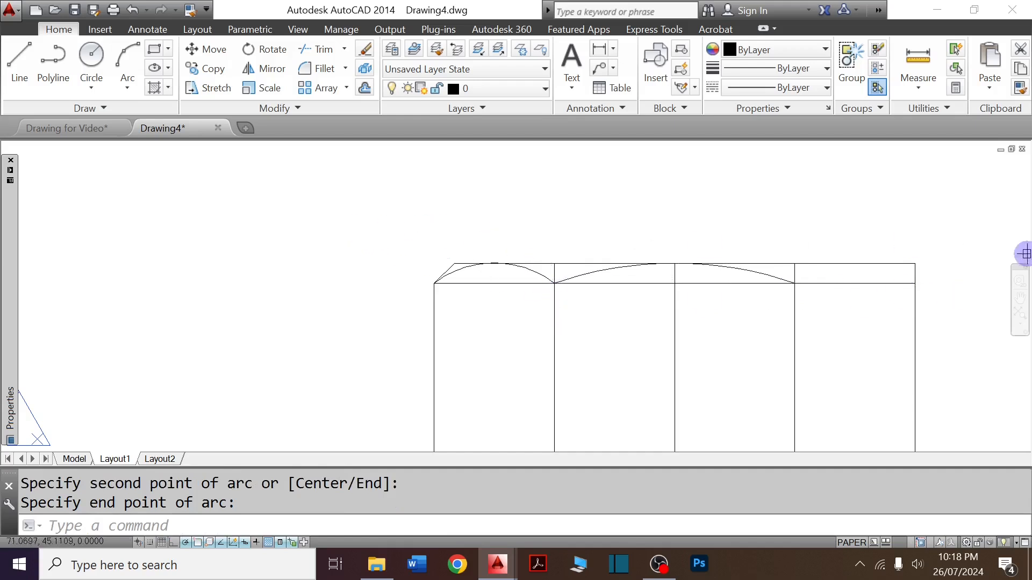
# Mirror the nut's left-face arc and upper-left chamfer line across the vertical centre line, keeping the originals.
pyautogui.click(353, 232)
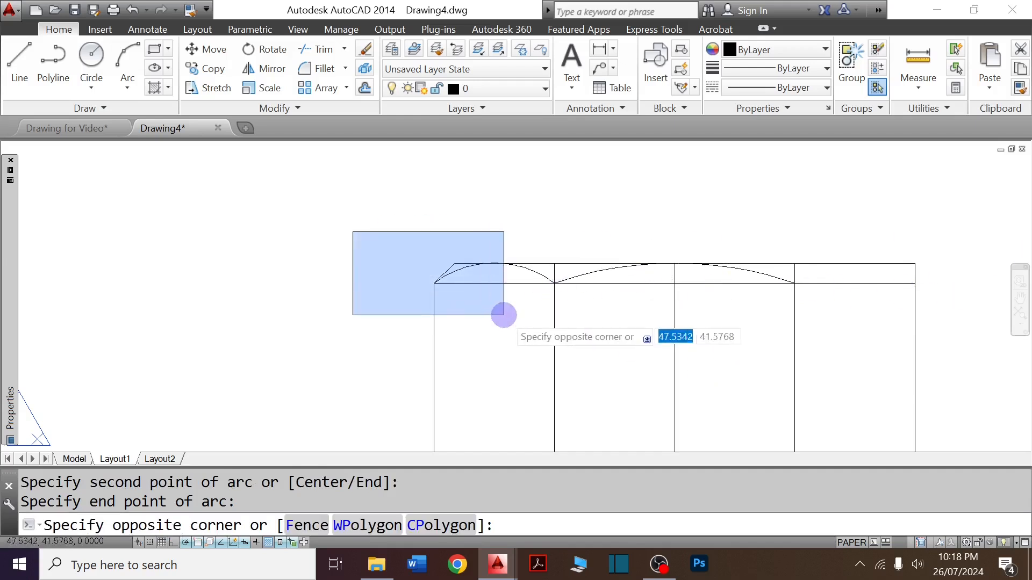
pyautogui.click(591, 351)
pyautogui.write('MI')
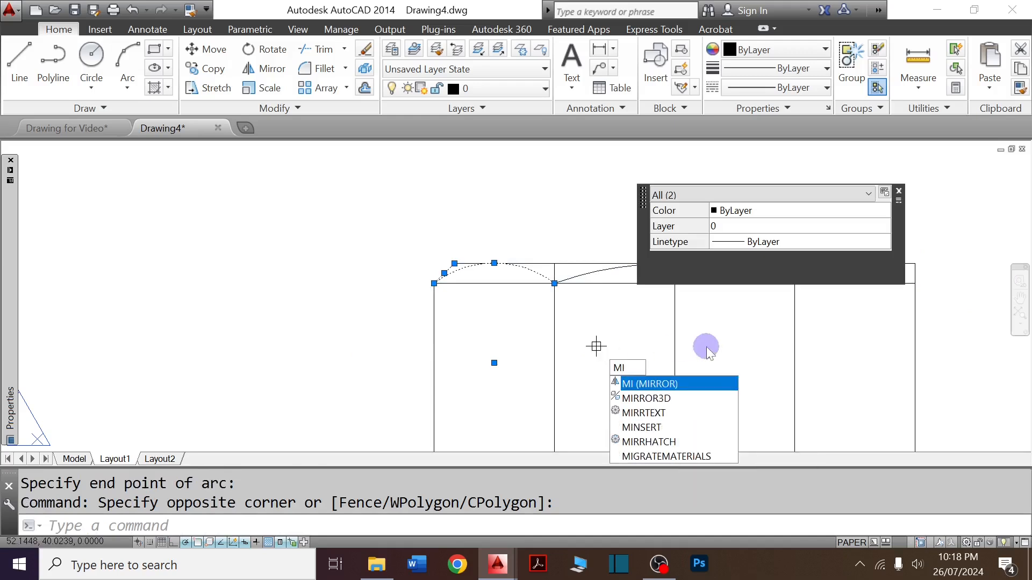
pyautogui.press('Return')
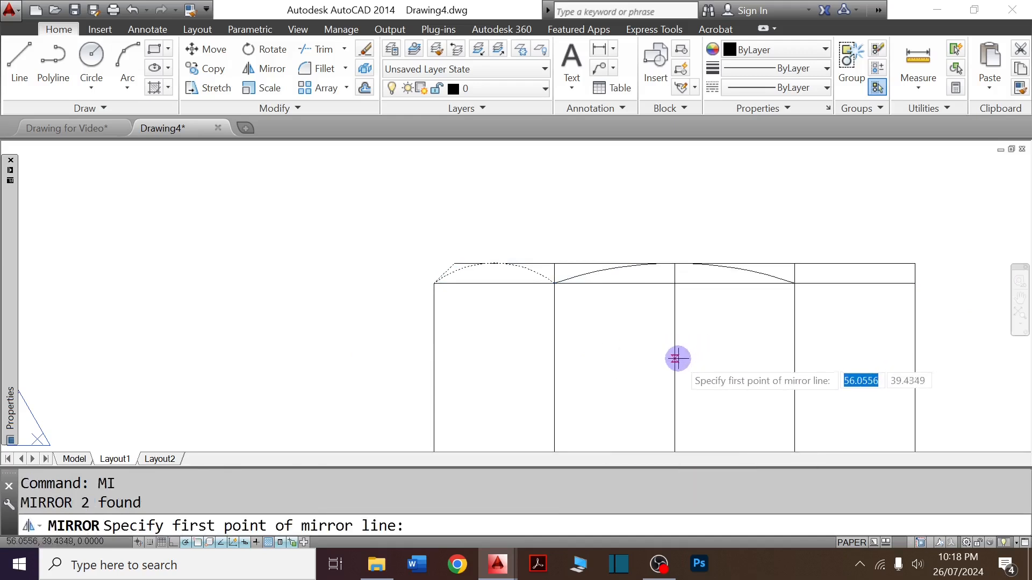
pyautogui.click(675, 358)
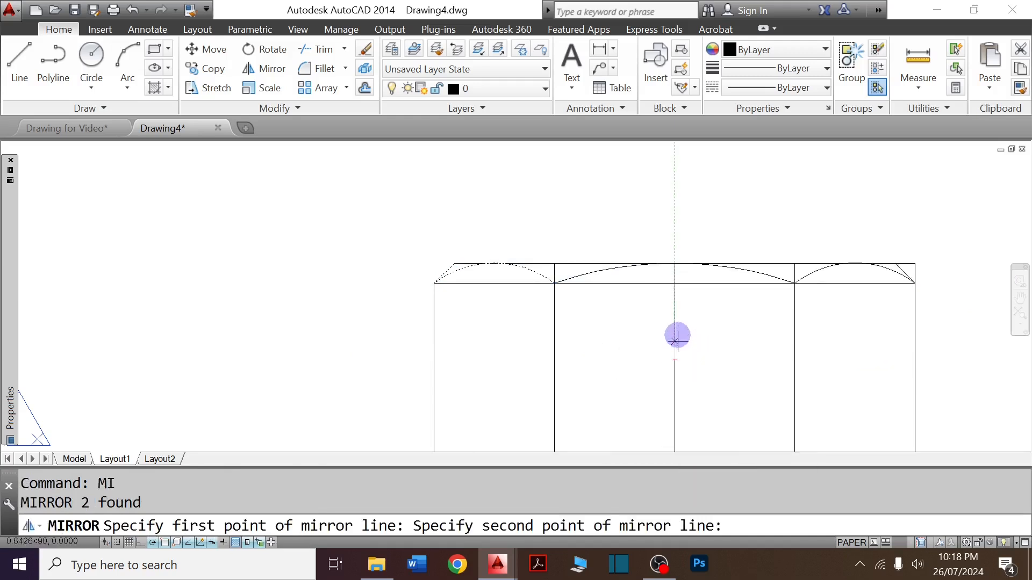
pyautogui.click(677, 310)
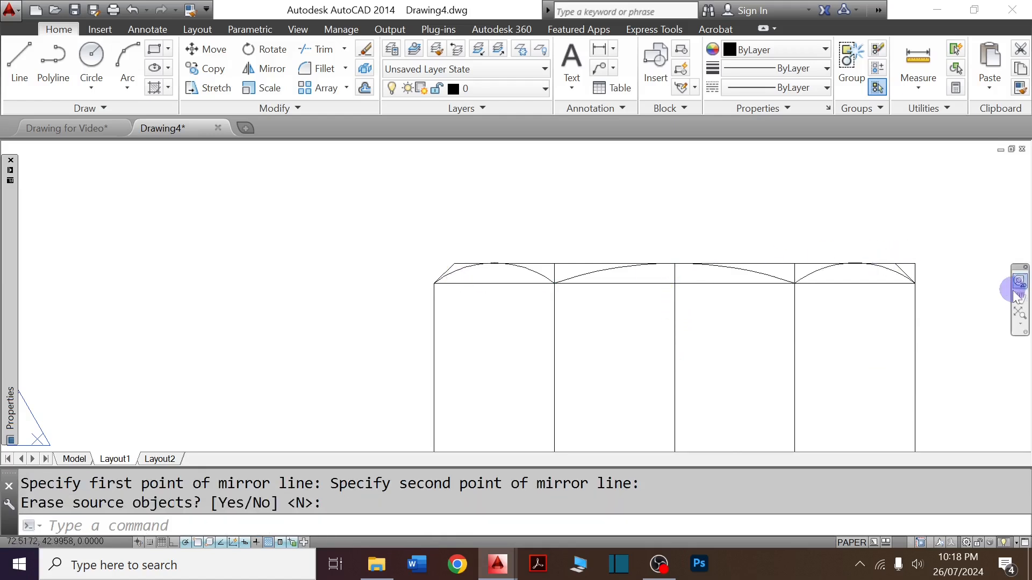
# Trim the nut's upper-right corner back to the mirrored chamfer line.
pyautogui.press('Return')
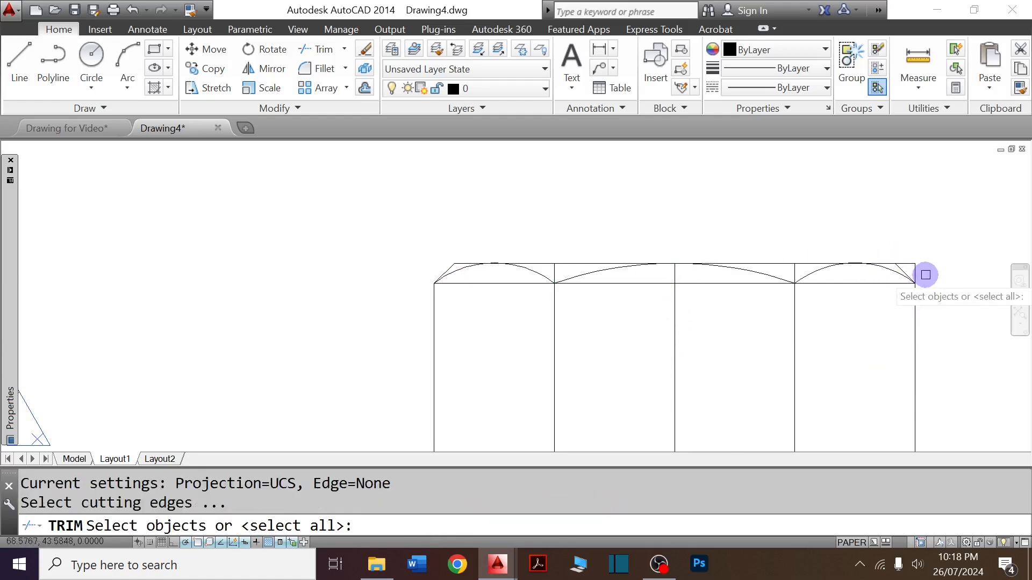
pyautogui.press('Return')
pyautogui.click(914, 262)
pyautogui.click(912, 259)
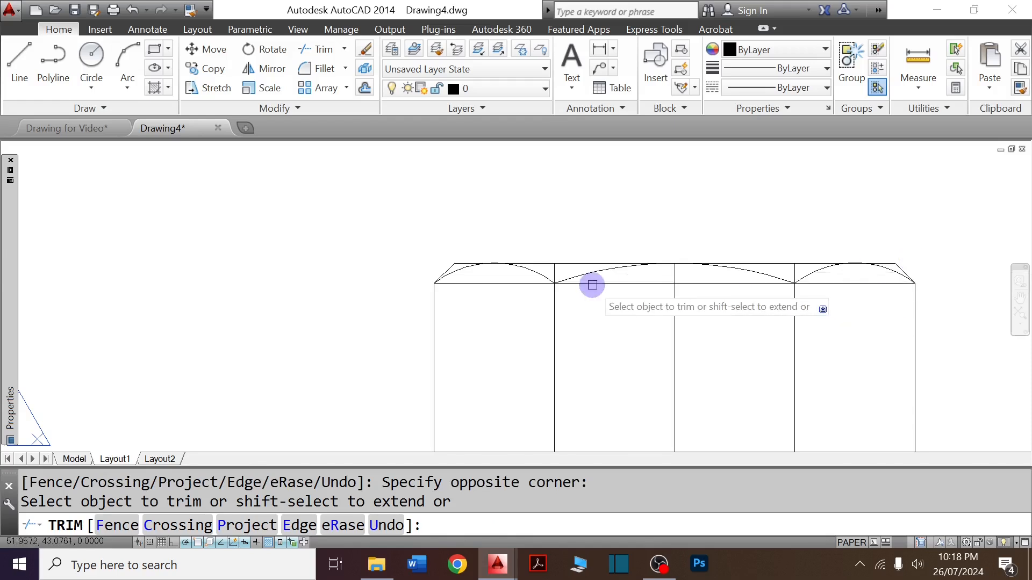
pyautogui.scroll(-2, 547, 251)
pyautogui.press('Escape')
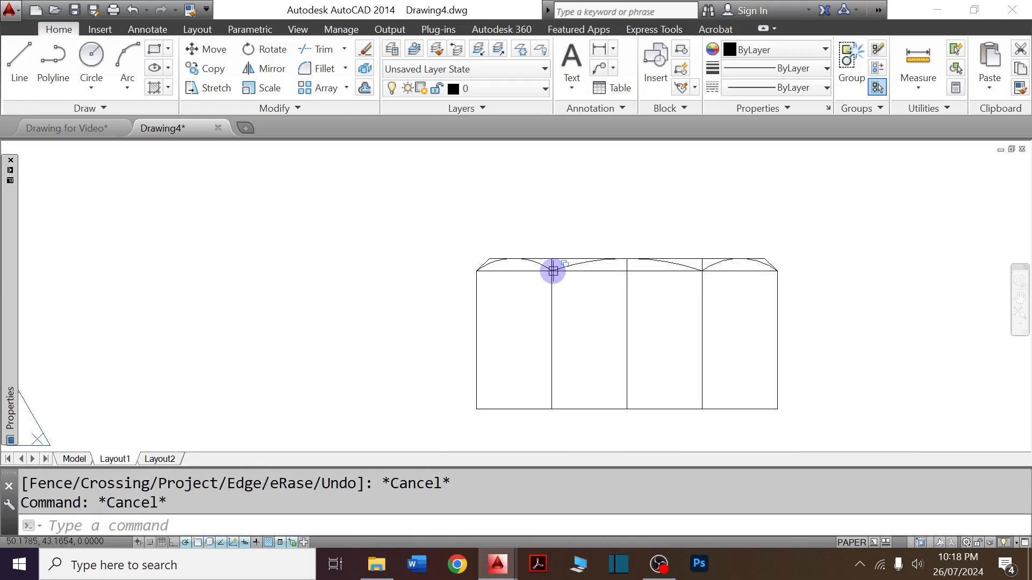
# Erase the horizontal offset construction line below the nut's upper edge.
pyautogui.scroll(2, 553, 269)
pyautogui.scroll(-3, 537, 269)
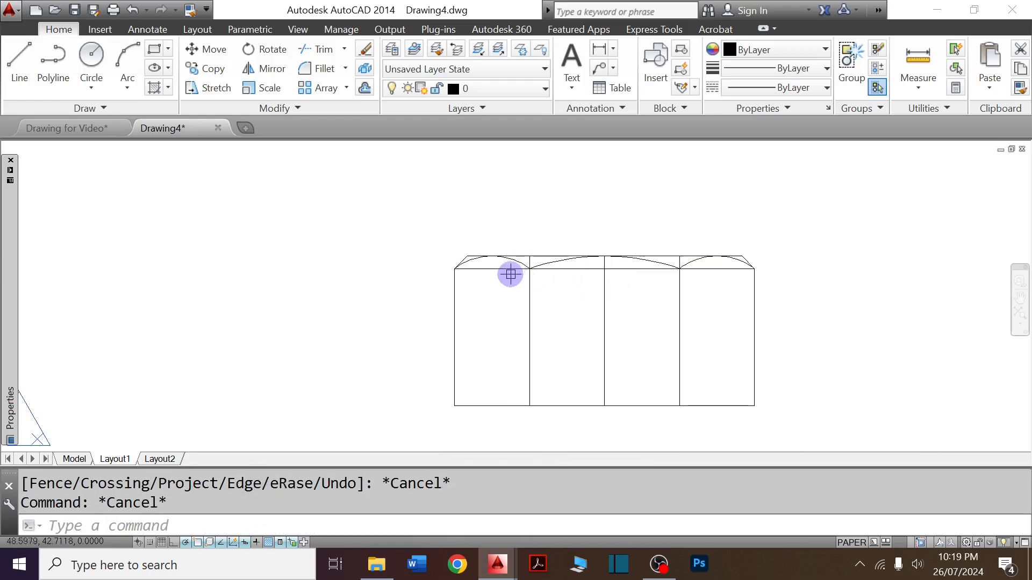
pyautogui.click(507, 272)
pyautogui.press('Delete')
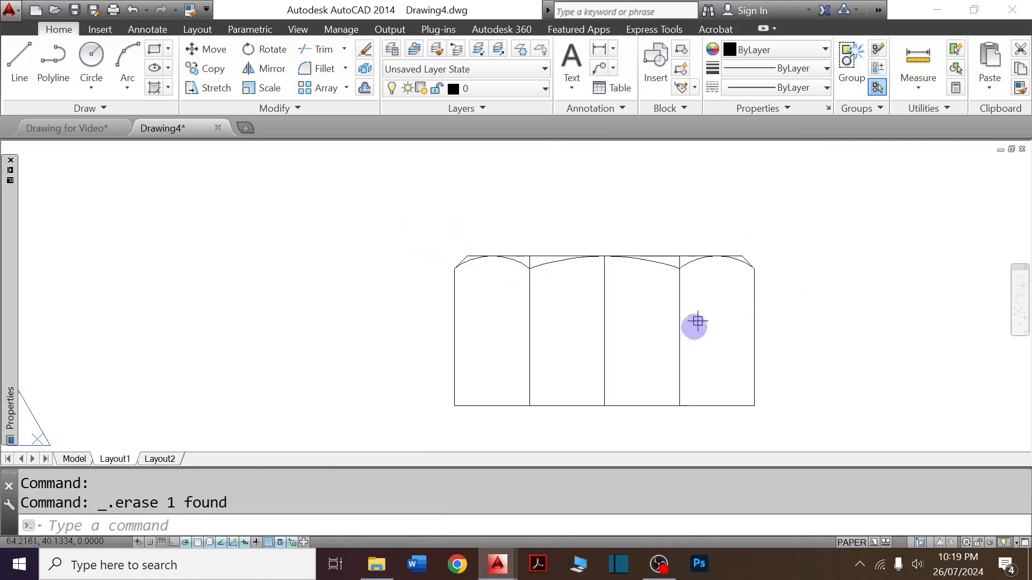
# Mirror the nut's upper edge, arcs and chamfers about the horizontal line through its mid-height, keeping the originals.
pyautogui.click(396, 227)
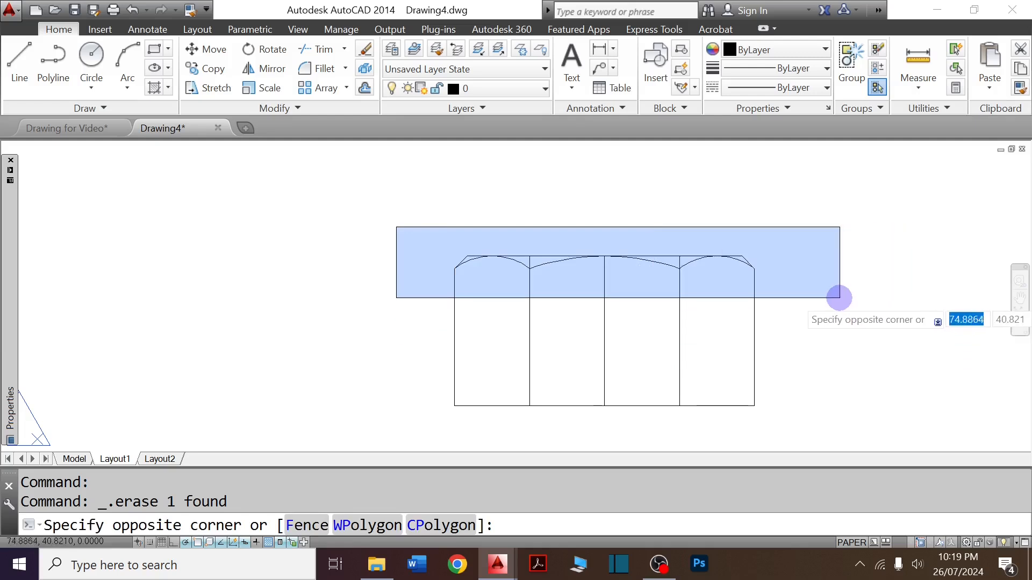
pyautogui.click(839, 295)
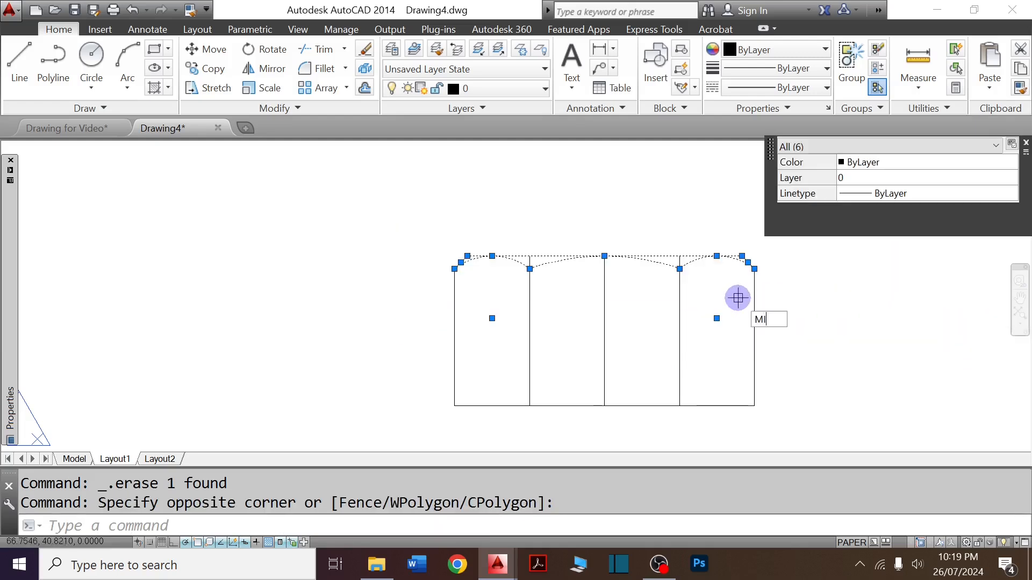
pyautogui.press('Return')
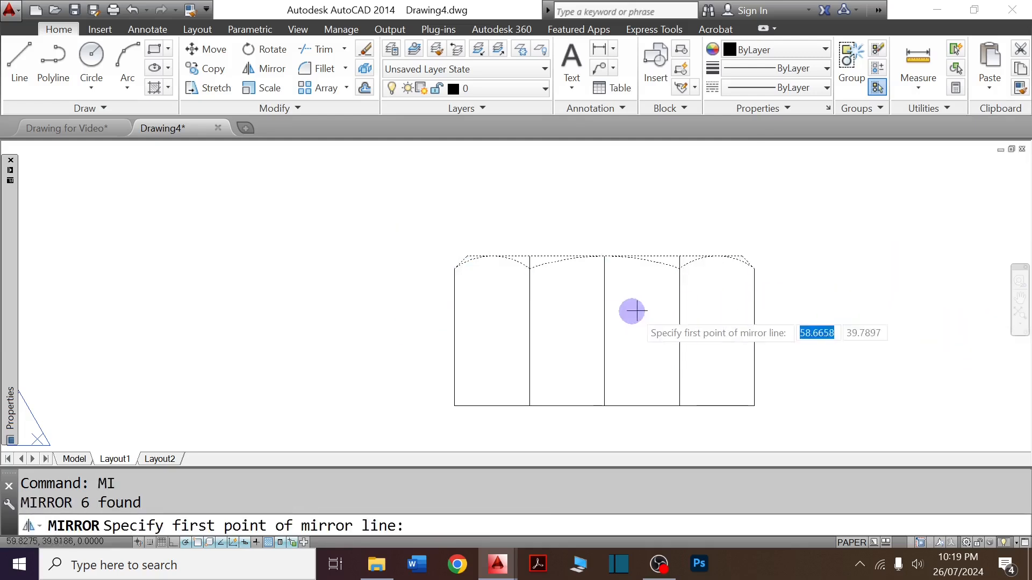
pyautogui.click(604, 331)
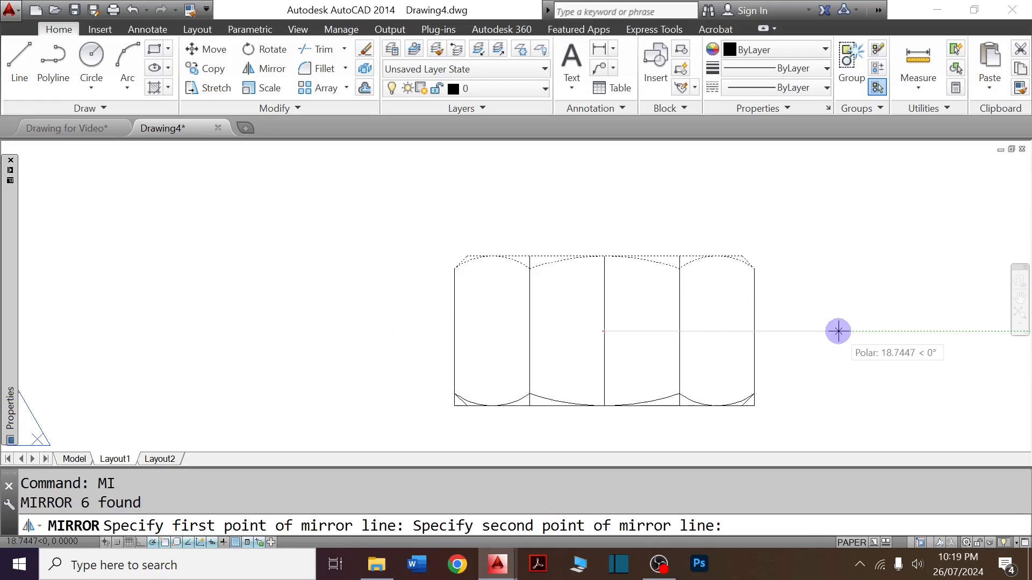
pyautogui.click(838, 331)
pyautogui.press('Return')
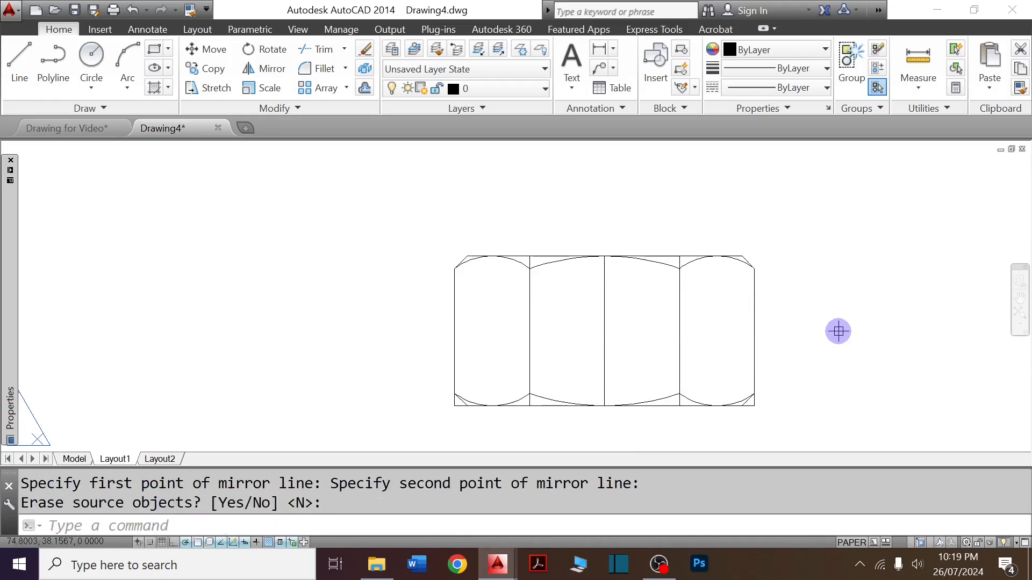
# Erase the vertical centre line inside the nut.
pyautogui.scroll(-2, 622, 313)
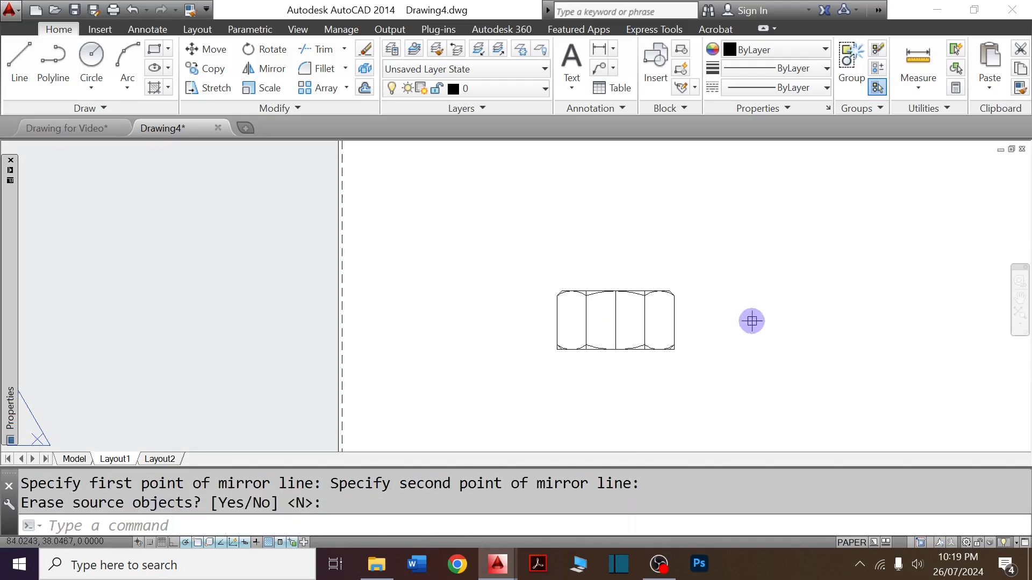
pyautogui.scroll(2, 619, 329)
pyautogui.click(632, 325)
pyautogui.click(594, 321)
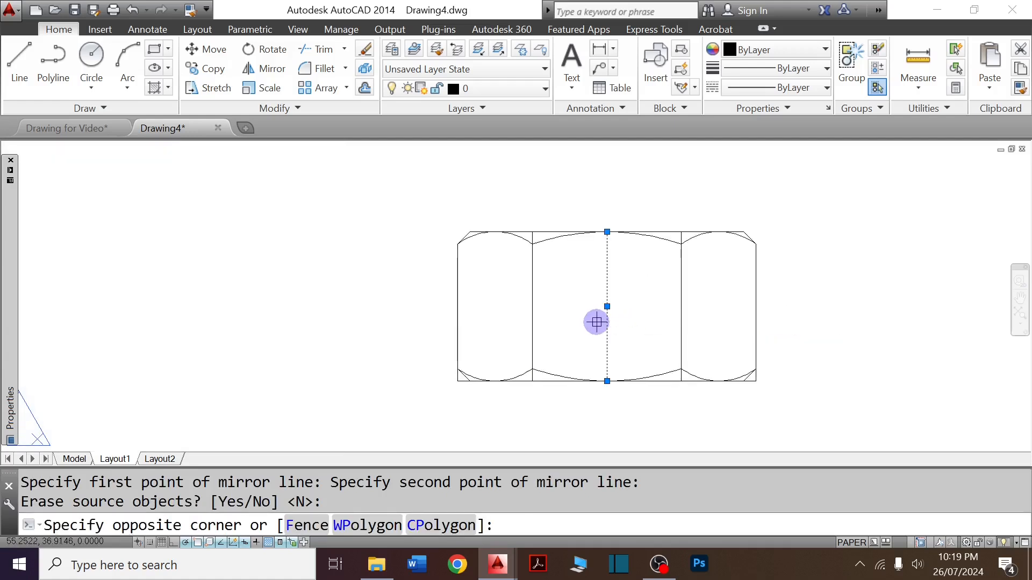
pyautogui.press('Delete')
# Trim the nut's lower-left corner back to its chamfer line.
pyautogui.scroll(-2, 538, 300)
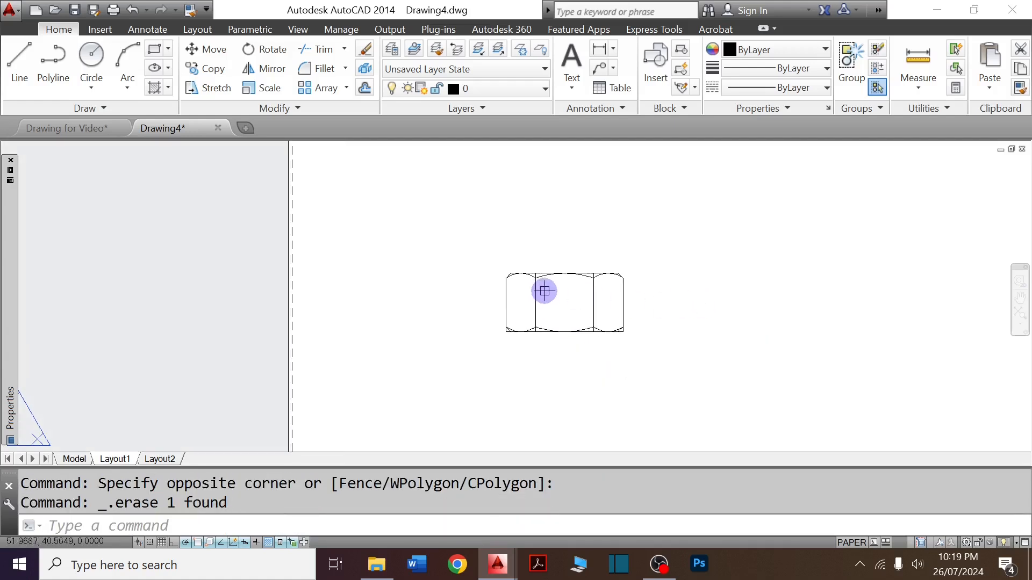
pyautogui.scroll(2, 491, 293)
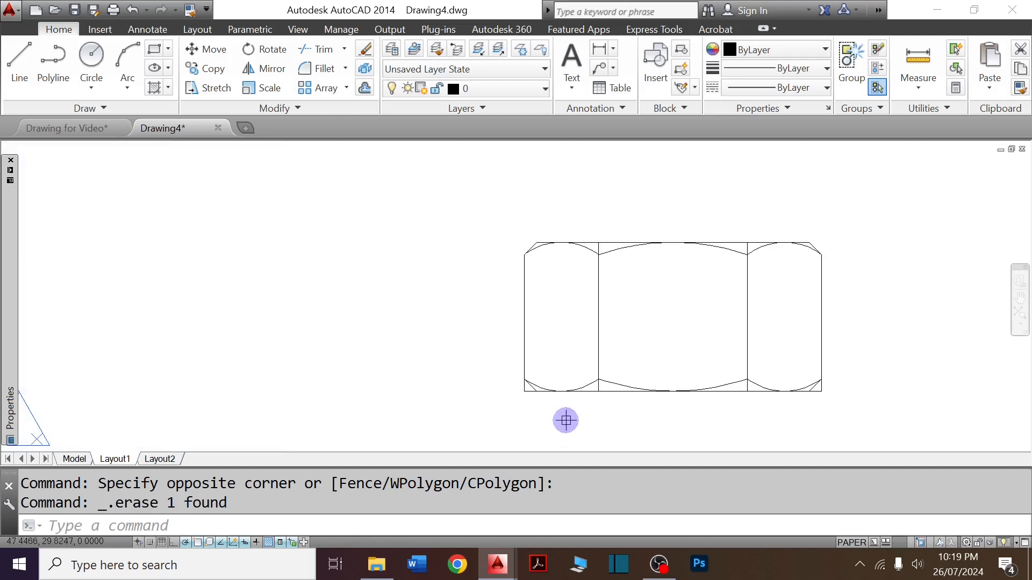
pyautogui.write('TR')
pyautogui.press('Return')
pyautogui.press('Return')
pyautogui.scroll(2, 524, 400)
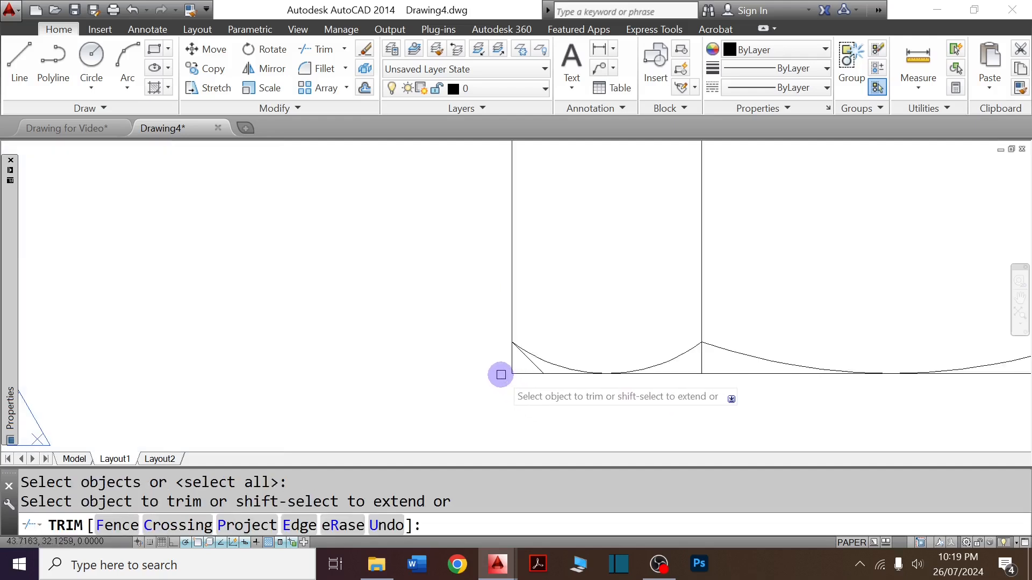
pyautogui.click(517, 386)
pyautogui.click(497, 366)
# Trim the nut's lower-right corner back to its chamfer line.
pyautogui.scroll(-2, 460, 357)
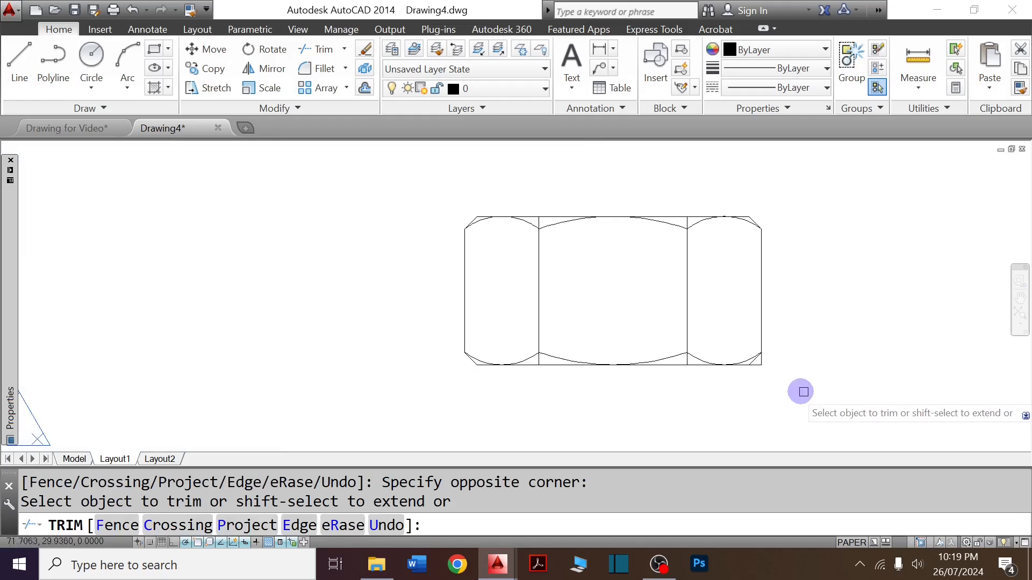
pyautogui.scroll(2, 778, 386)
pyautogui.click(737, 362)
pyautogui.click(697, 317)
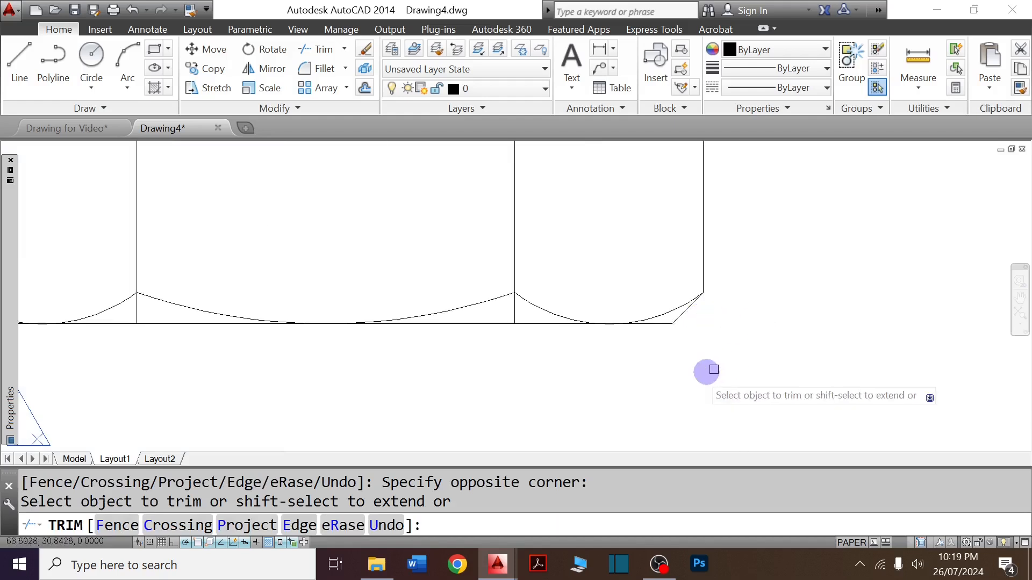
pyautogui.scroll(-3, 774, 380)
pyautogui.press('Escape')
pyautogui.scroll(-2, 535, 369)
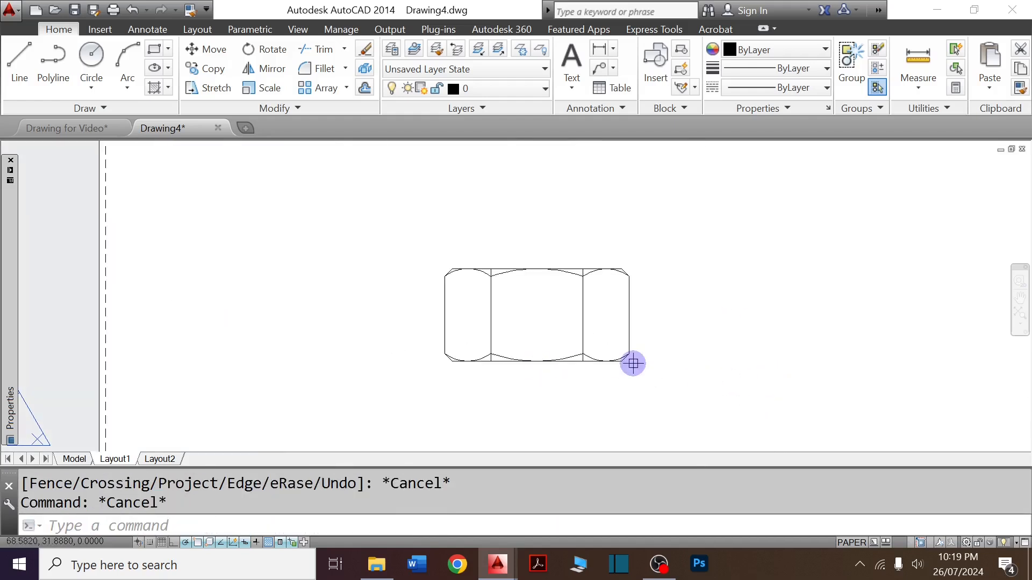
# Check the two nuts' thicknesses in the reference drawing "Drawing for Video" and return to Drawing4.
pyautogui.scroll(-2, 633, 363)
pyautogui.scroll(-2, 548, 361)
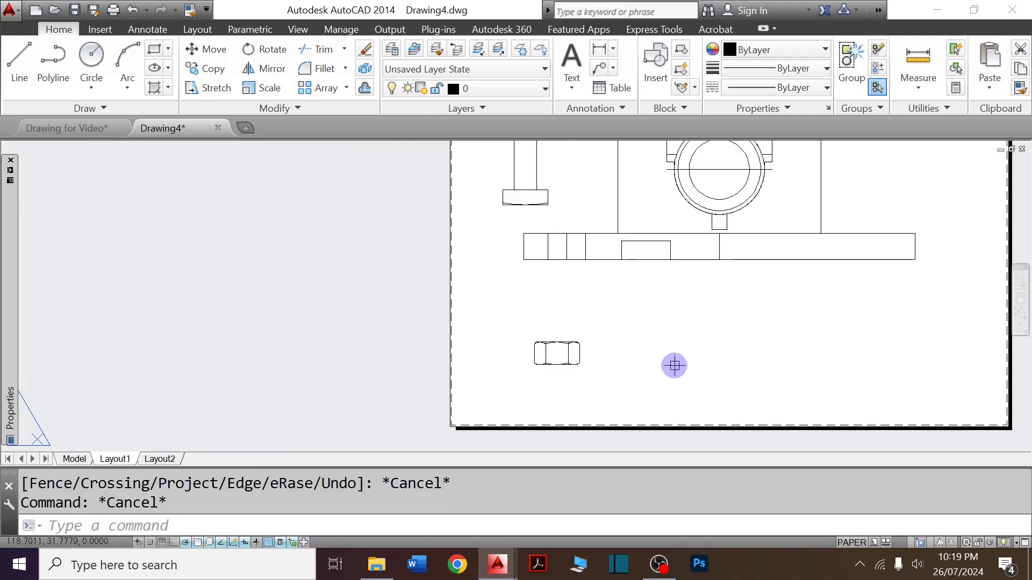
pyautogui.hotkey('ctrl', 'Tab')
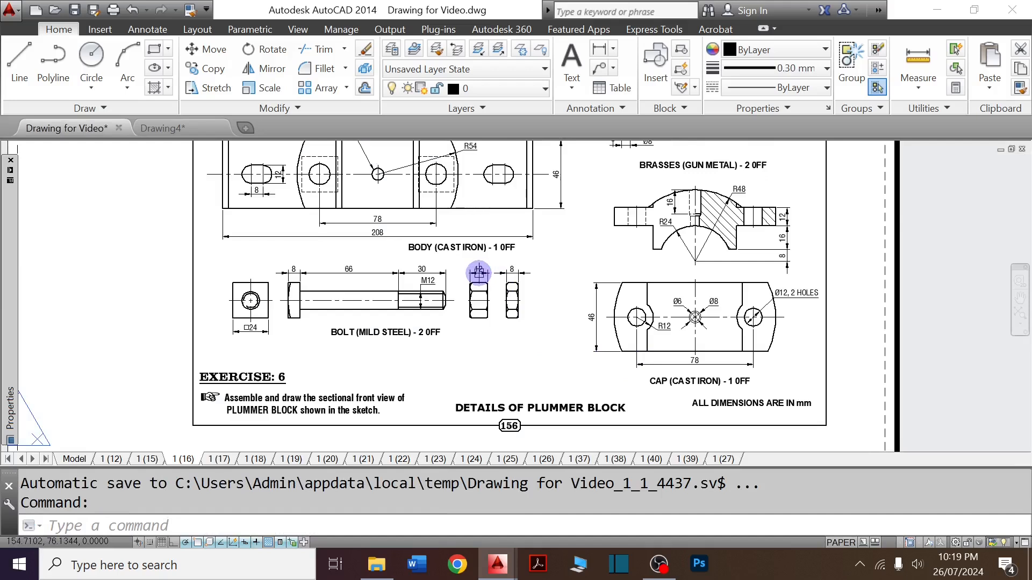
pyautogui.hotkey('ctrl', 'Tab')
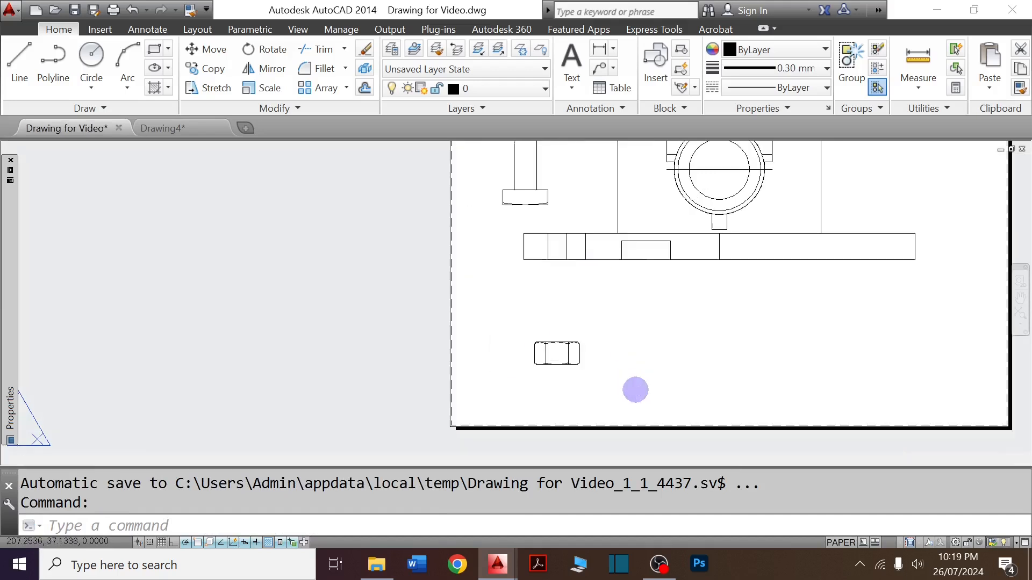
pyautogui.hotkey('ctrl', 'Tab')
pyautogui.press('Escape')
pyautogui.press('Escape')
# Select the whole finished nut below the plummer block's base.
pyautogui.click(514, 322)
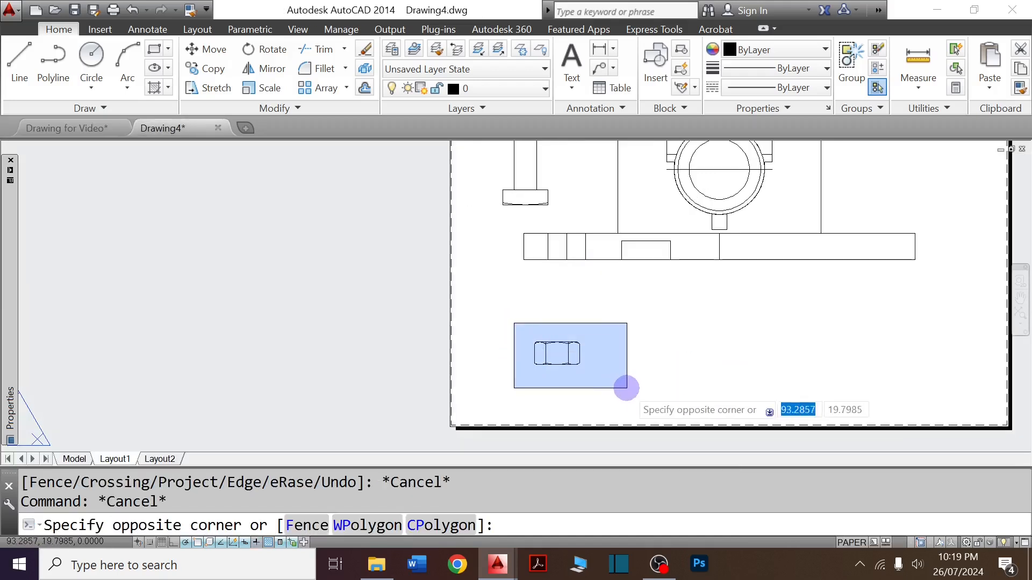
pyautogui.click(627, 387)
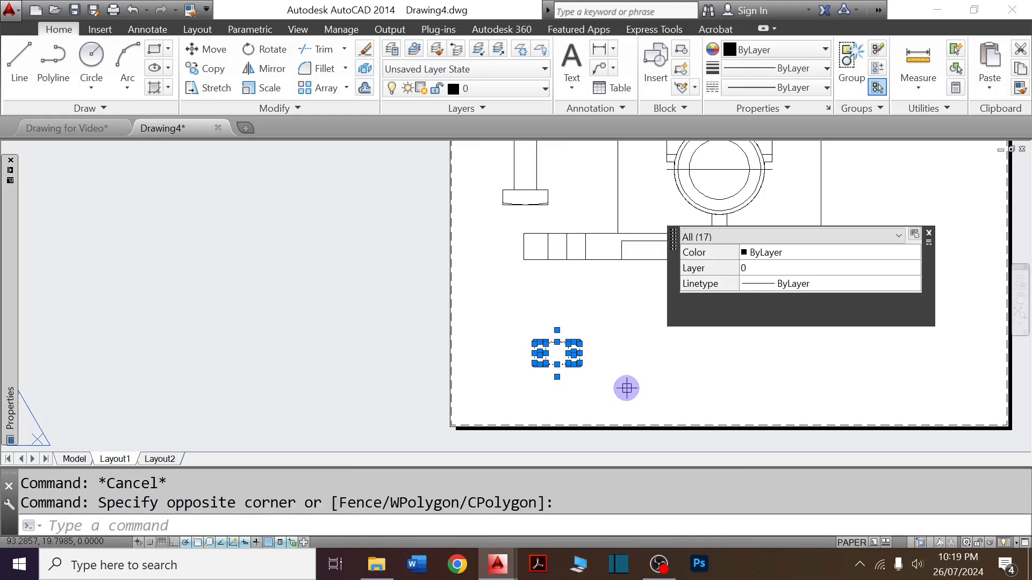
# Copy the selected nut about 42 mm horizontally to place a second nut beside it below the base.
pyautogui.write('C')
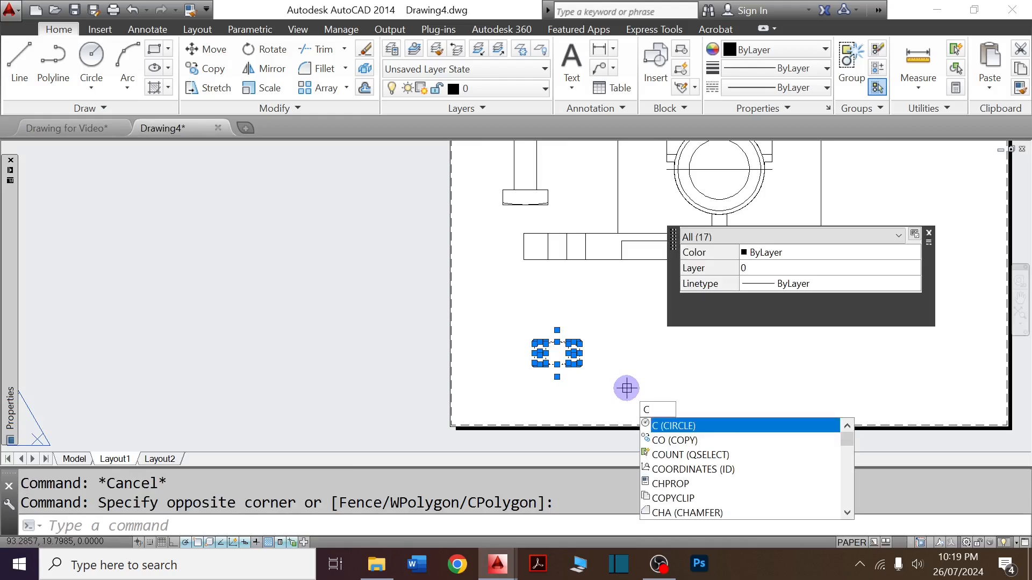
pyautogui.write('O')
pyautogui.press('Return')
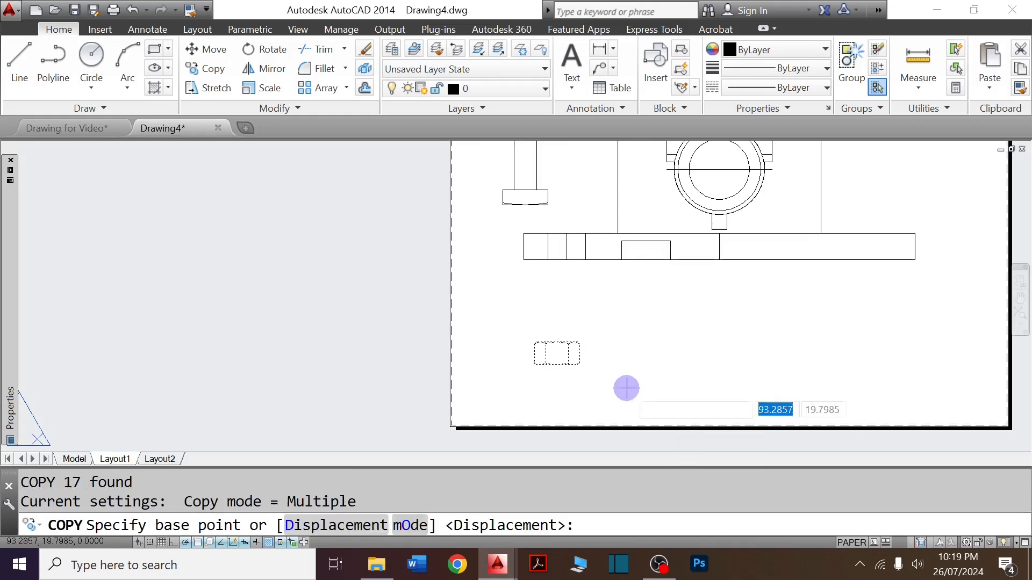
pyautogui.click(571, 389)
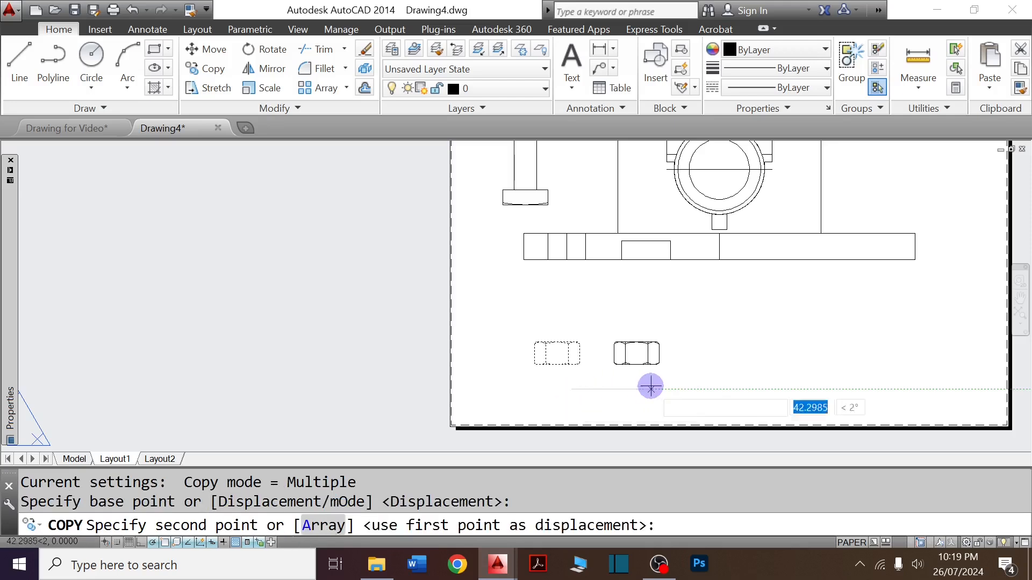
pyautogui.click(650, 385)
pyautogui.press('Return')
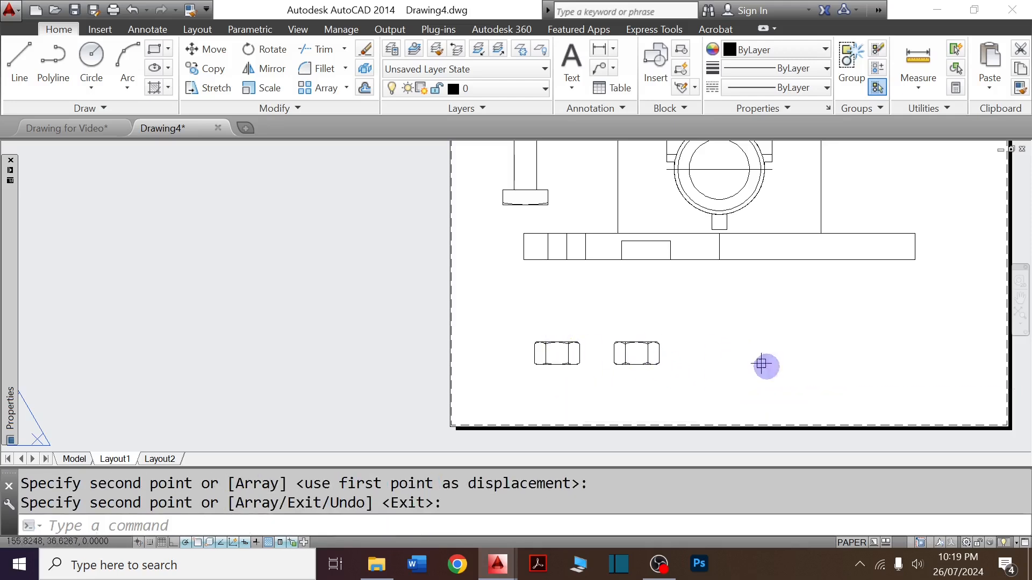
# Check the nut sizes in the reference drawing and stretch the copied nut's lower edge 4 mm upward.
pyautogui.scroll(4, 652, 365)
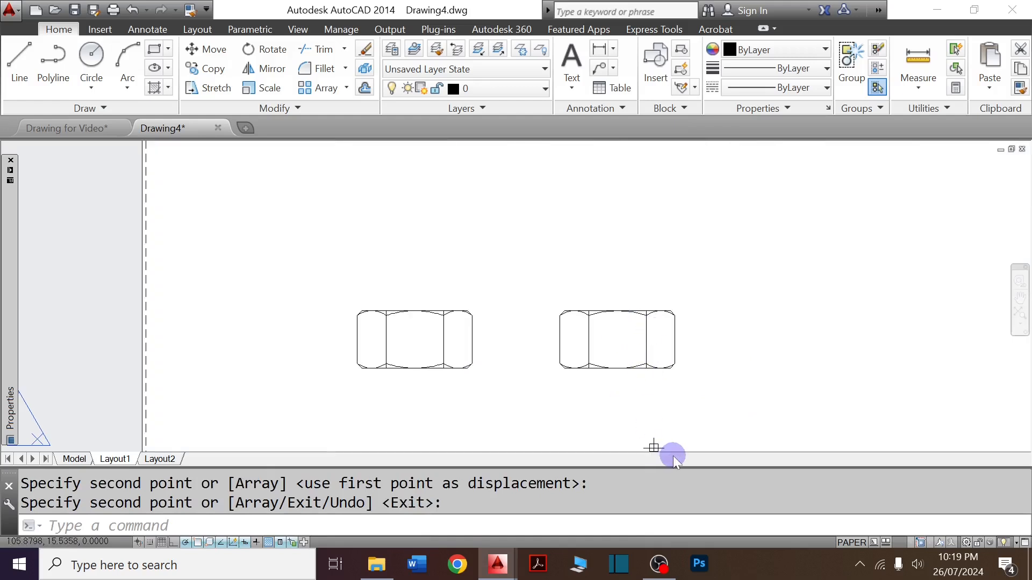
pyautogui.hotkey('ctrl', 'Tab')
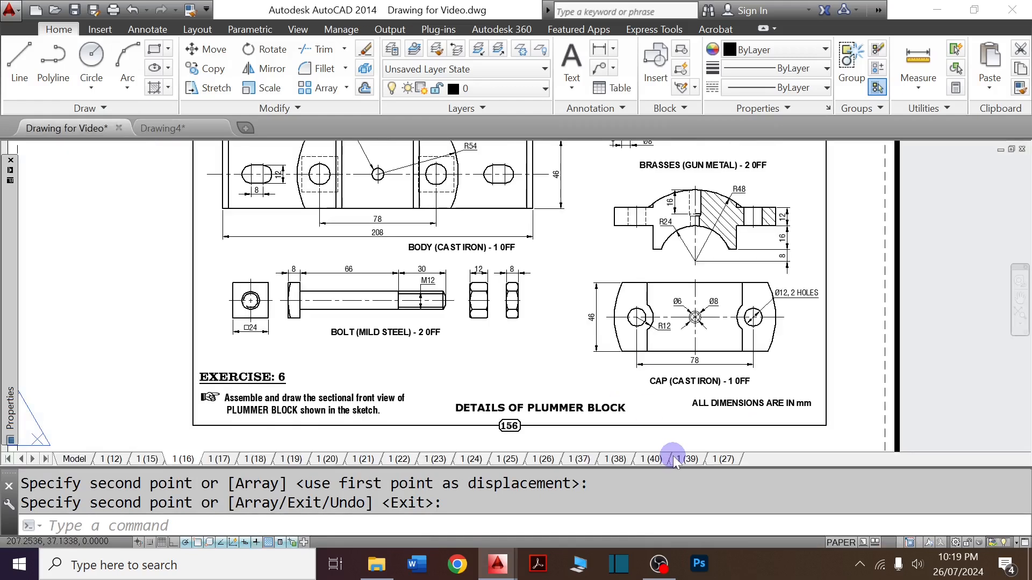
pyautogui.hotkey('ctrl', 'Tab')
pyautogui.hotkey('ctrl', 'Tab')
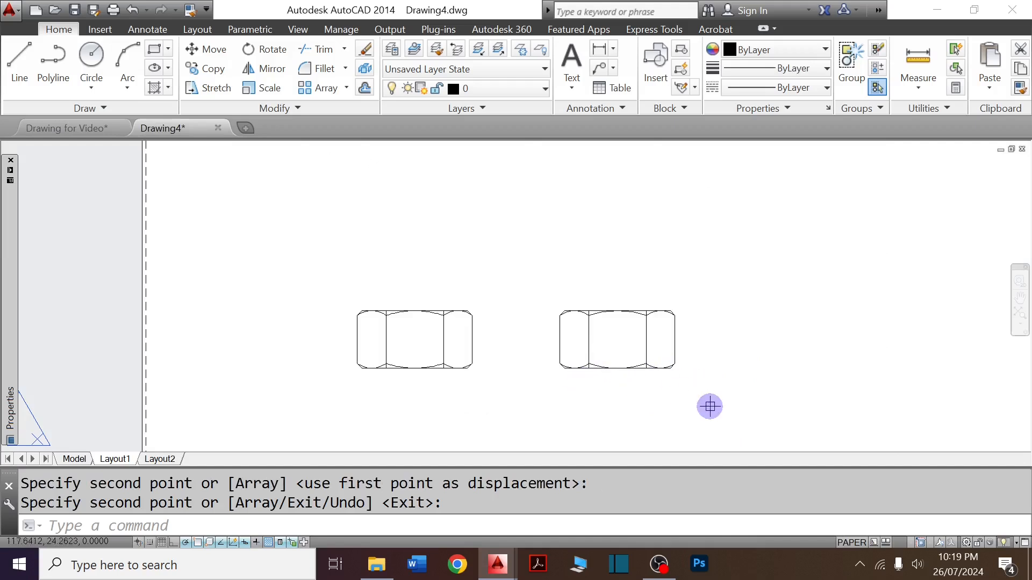
pyautogui.write('S')
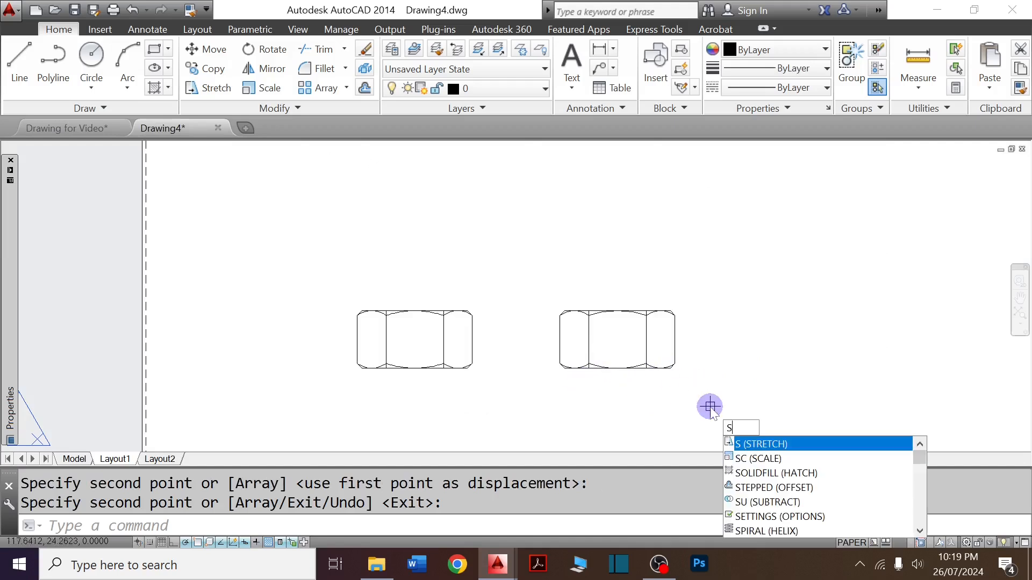
pyautogui.click(796, 445)
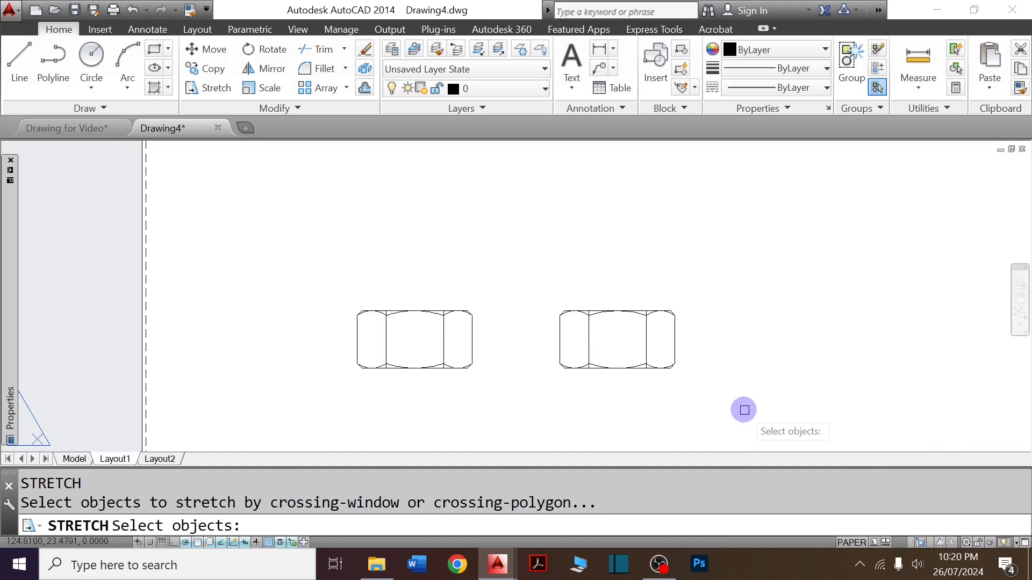
pyautogui.click(743, 409)
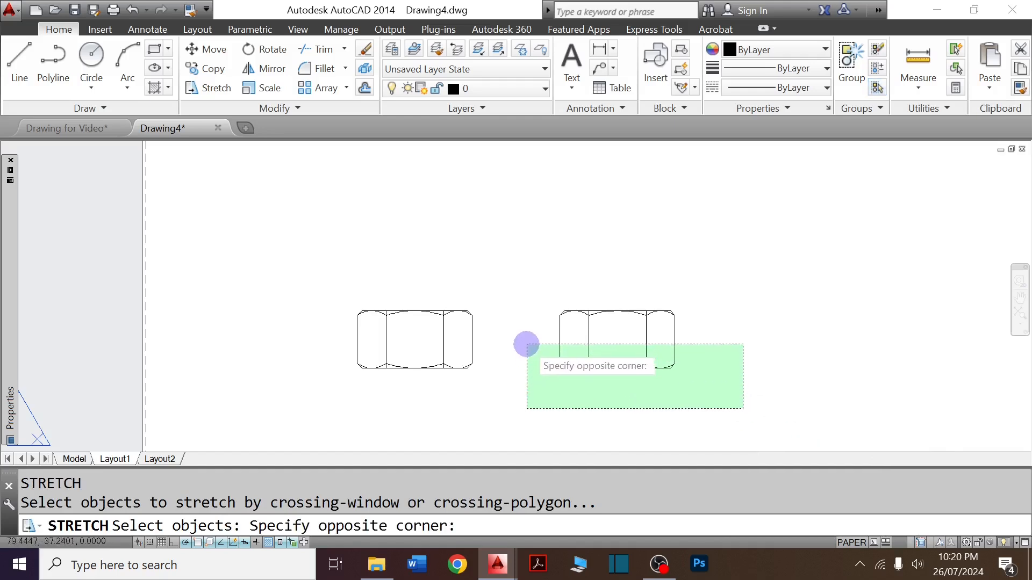
pyautogui.click(526, 344)
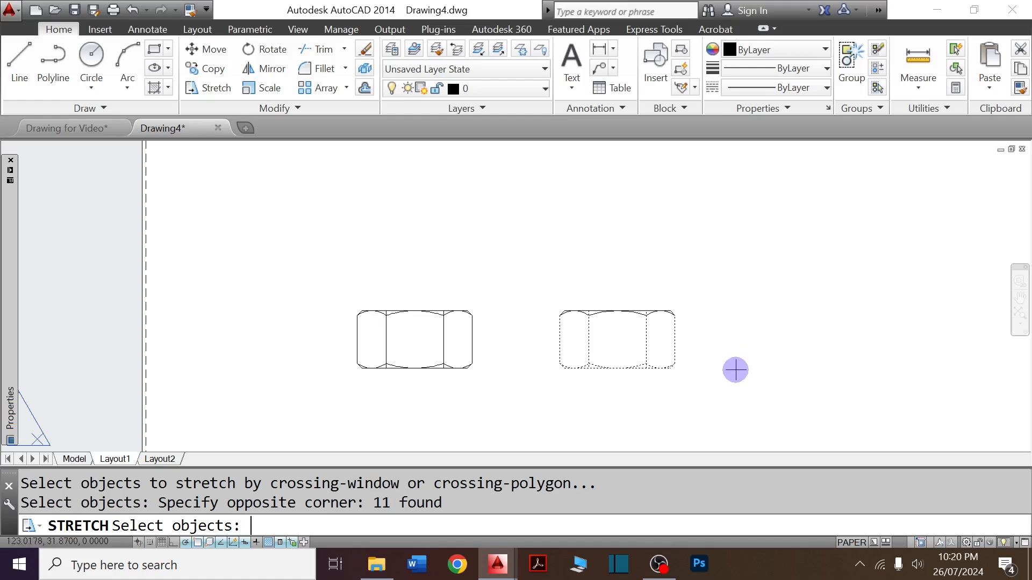
pyautogui.press('Return')
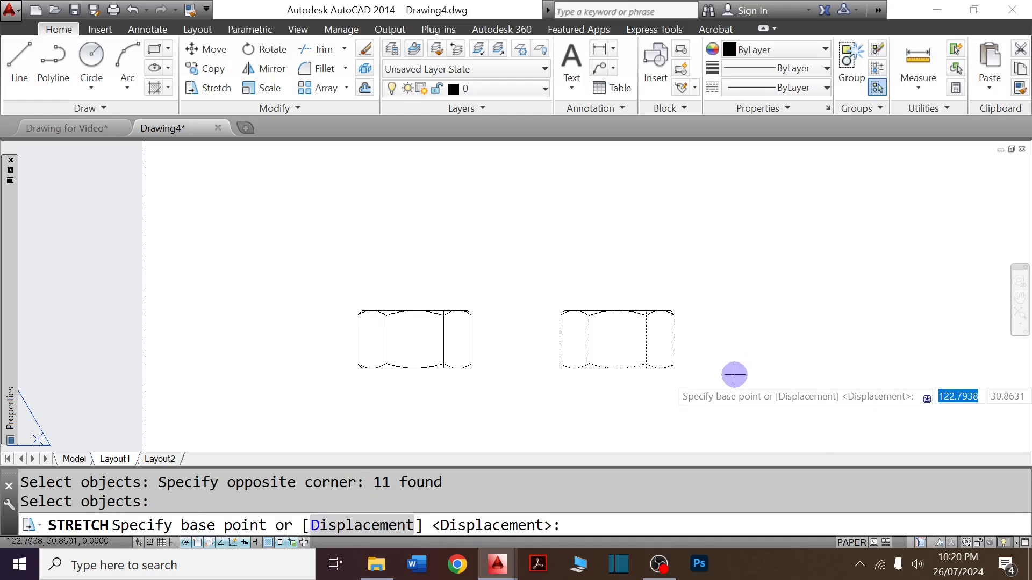
pyautogui.click(735, 374)
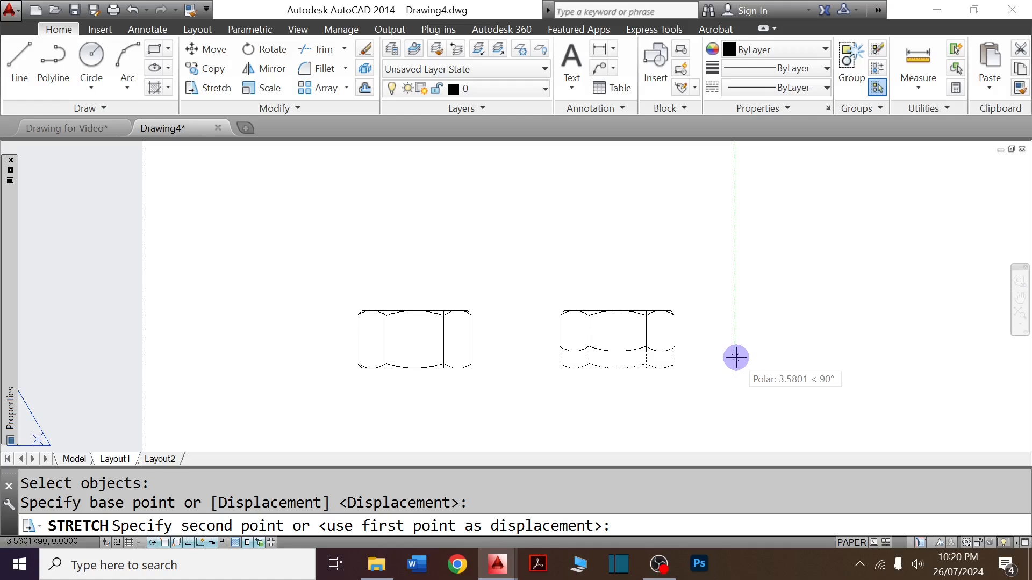
pyautogui.write('4')
pyautogui.press('Return')
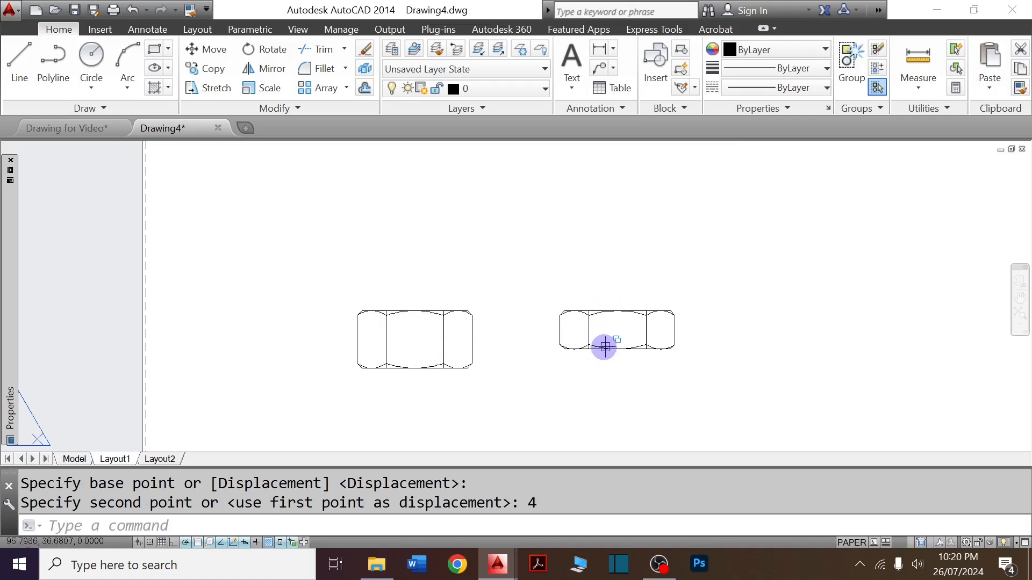
# Measure the height of the shortened nut between its lower and upper edges.
pyautogui.write('DI')
pyautogui.press('Return')
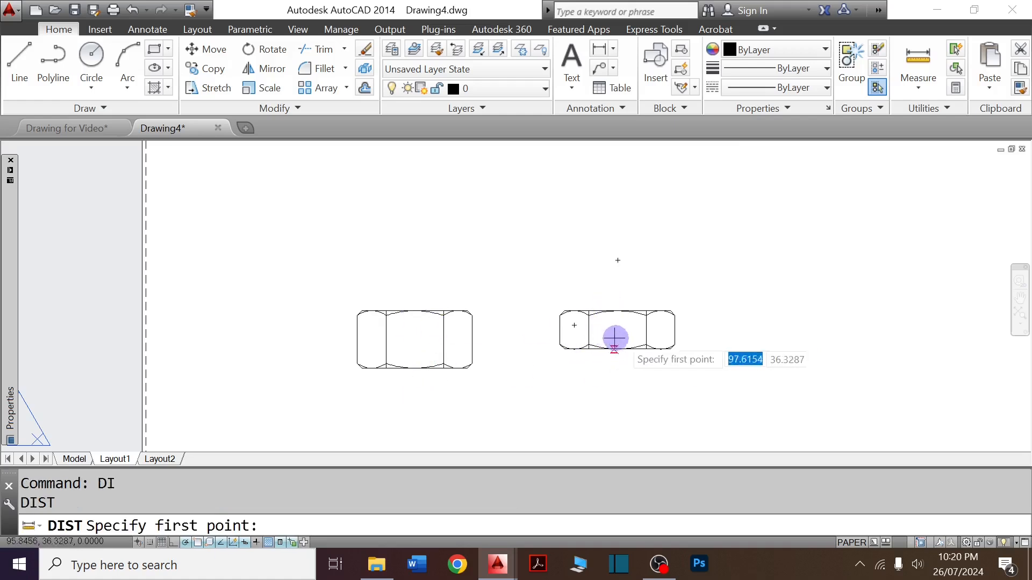
pyautogui.scroll(4, 647, 353)
pyautogui.click(653, 346)
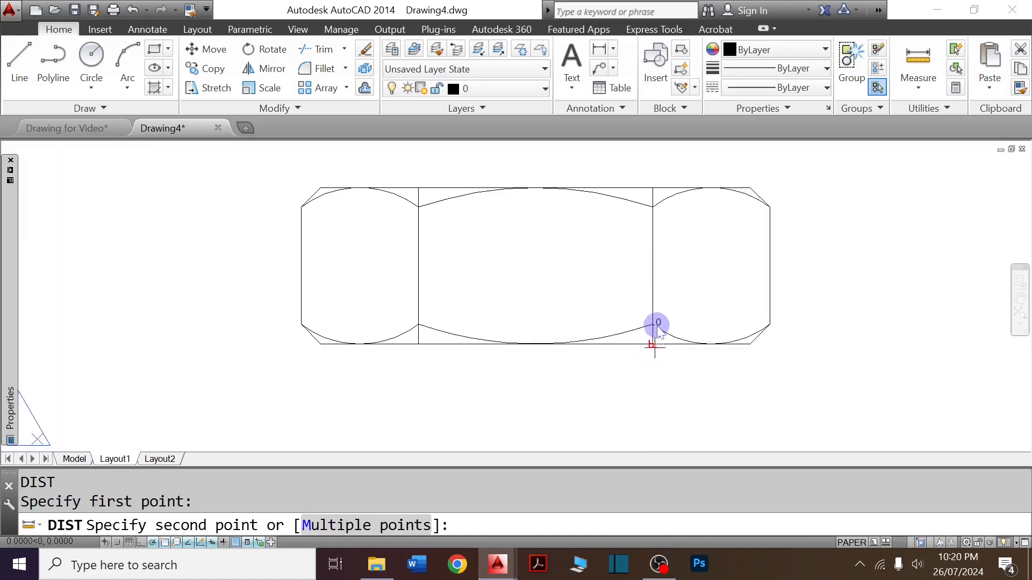
pyautogui.click(651, 186)
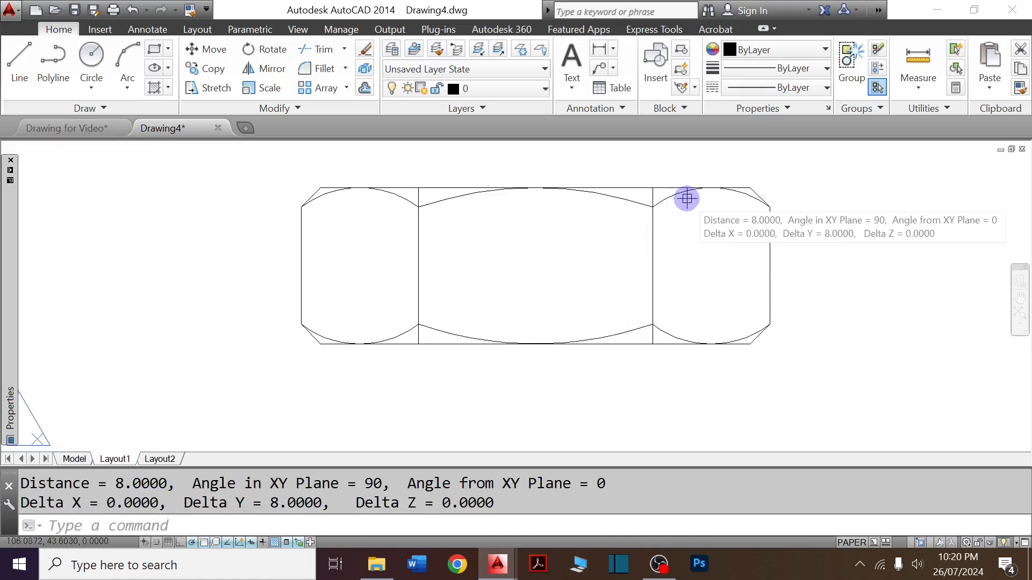
pyautogui.press('Escape')
# Move the bolt from the midpoint under its head's shoulder to the top midpoint of the recess in the base.
pyautogui.scroll(-8, 580, 279)
pyautogui.scroll(-5, 501, 364)
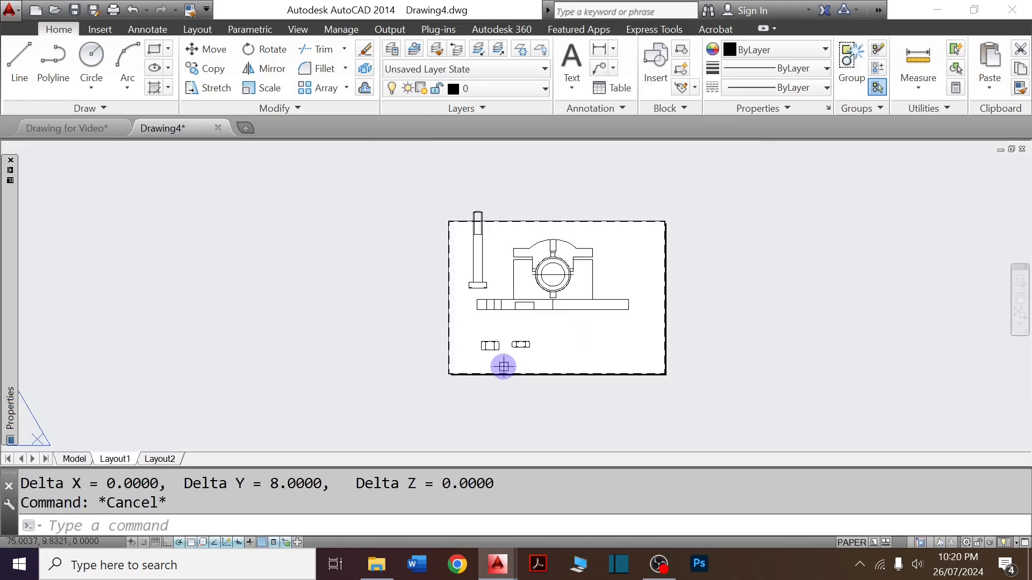
pyautogui.scroll(4, 467, 261)
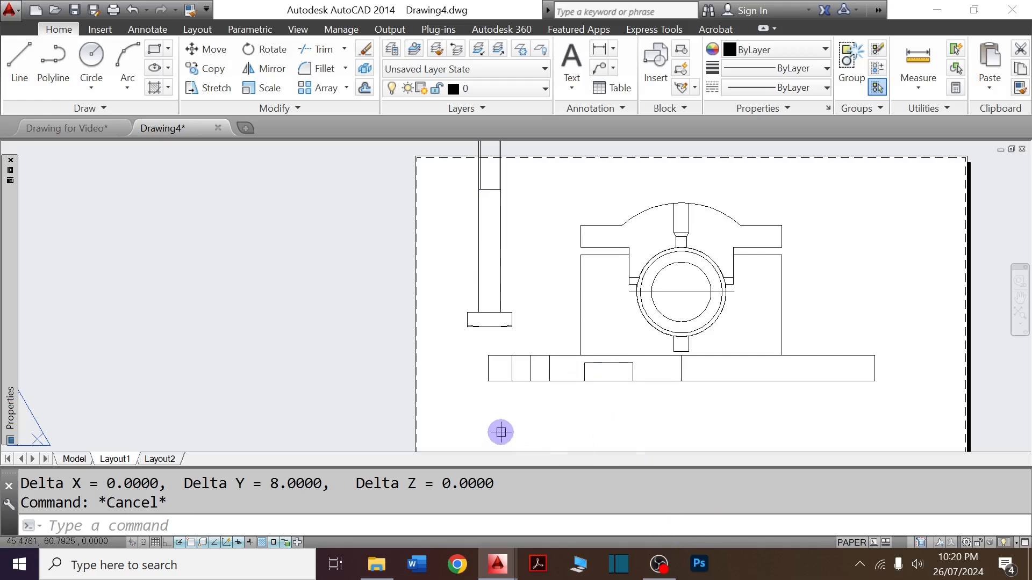
pyautogui.scroll(-2, 501, 433)
pyautogui.click(456, 195)
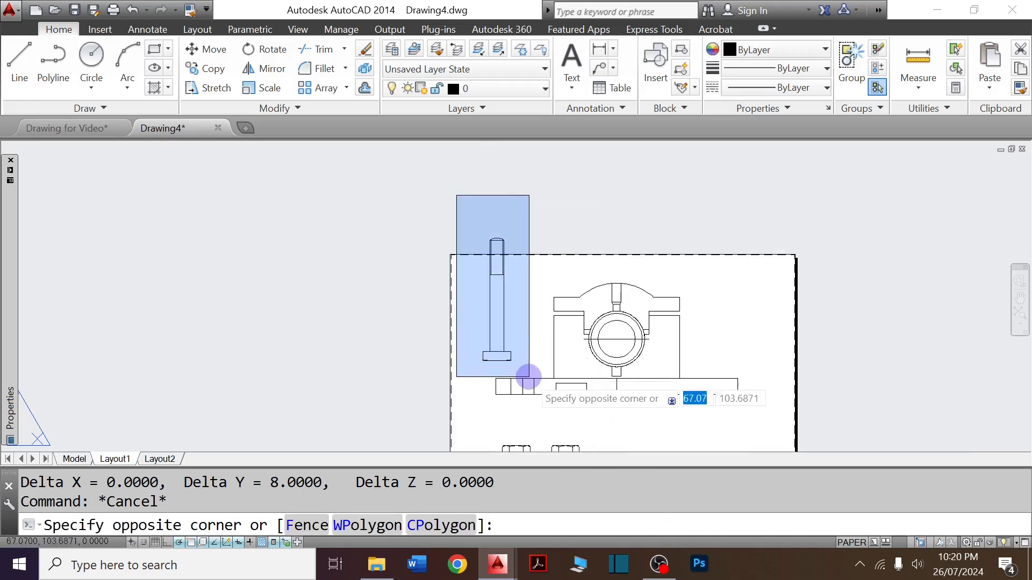
pyautogui.click(529, 371)
pyautogui.write('m')
pyautogui.press('Return')
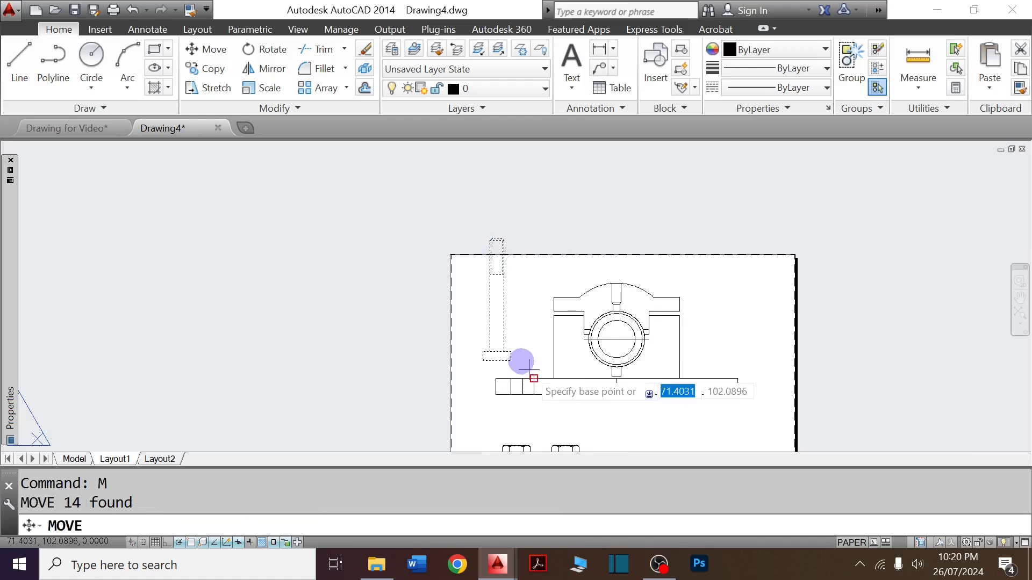
pyautogui.scroll(5, 492, 353)
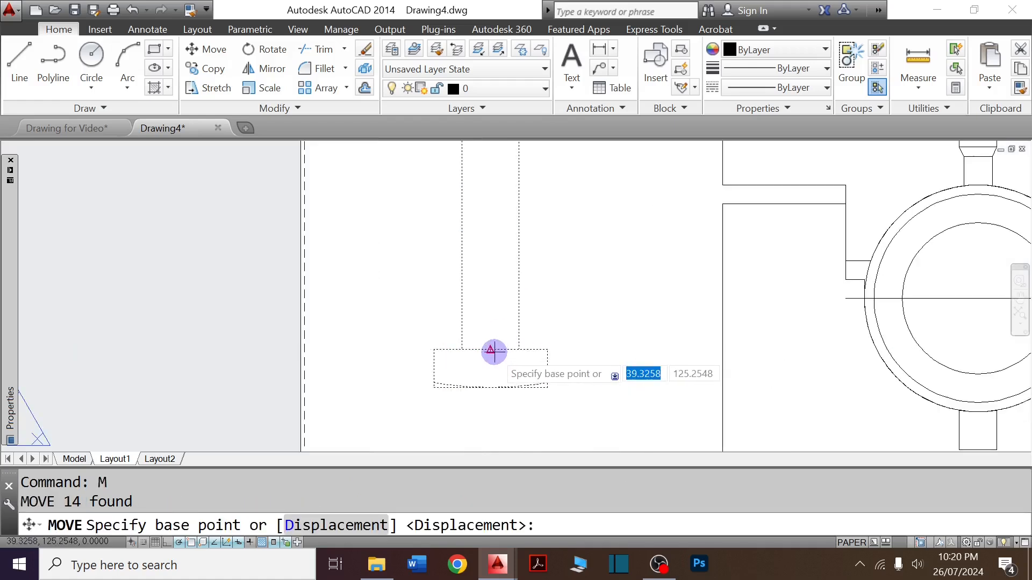
pyautogui.click(493, 352)
pyautogui.scroll(-4, 493, 352)
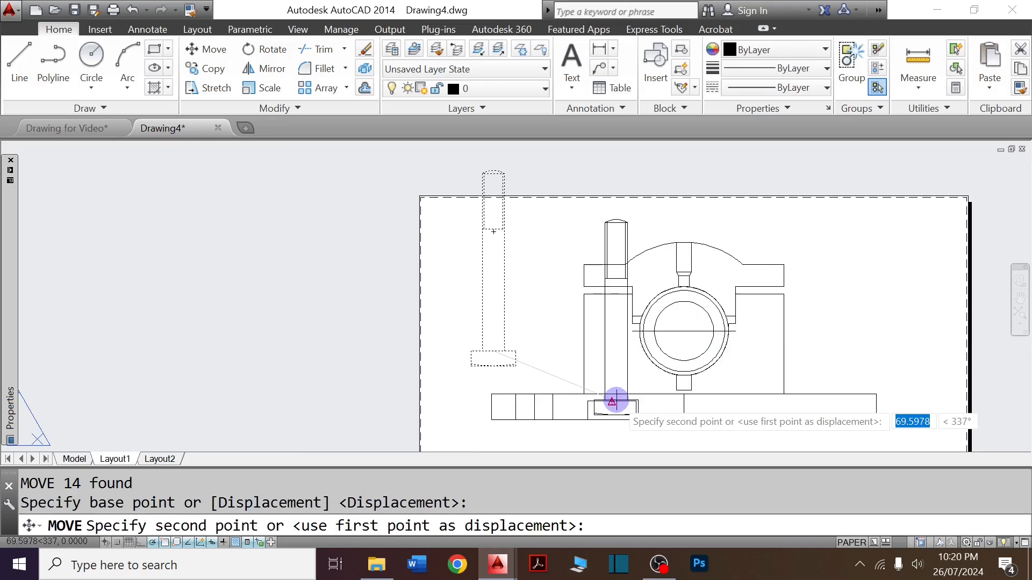
pyautogui.scroll(2, 613, 402)
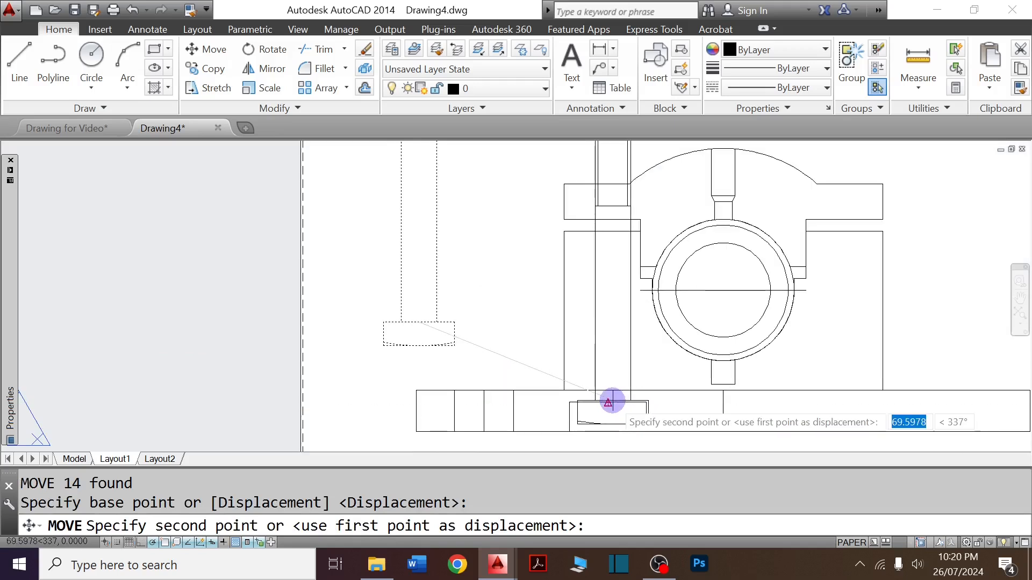
pyautogui.click(612, 401)
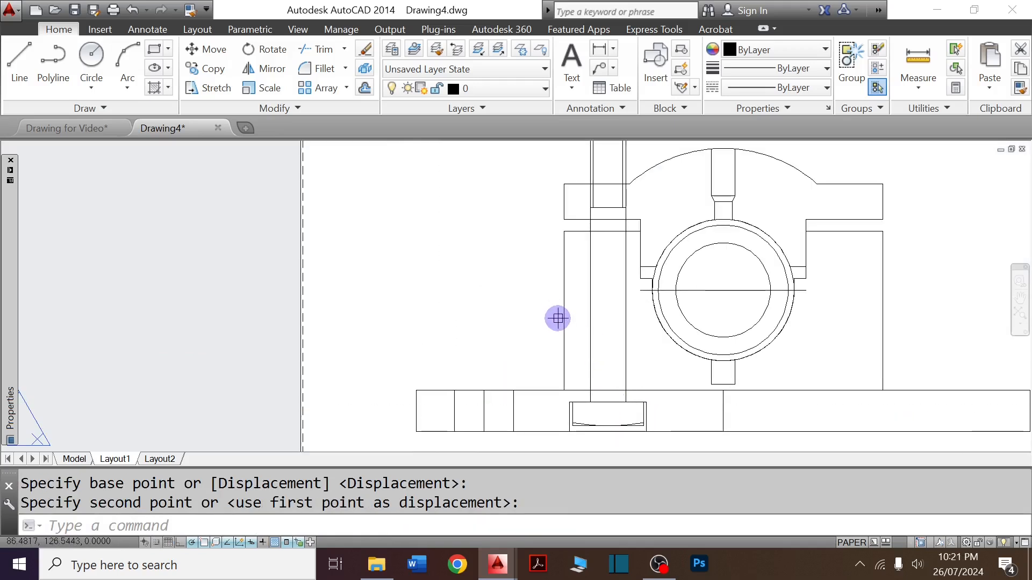
# Examine the cap's plan view in the reference drawing for the radius around its bolt holes.
pyautogui.scroll(-5, 558, 318)
pyautogui.scroll(6, 578, 280)
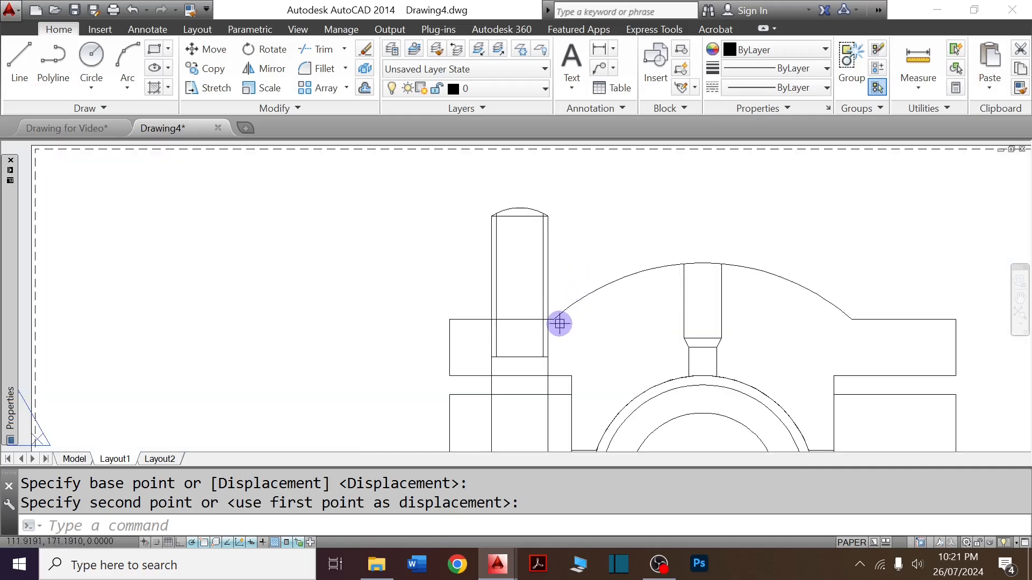
pyautogui.hotkey('ctrl', 'Tab')
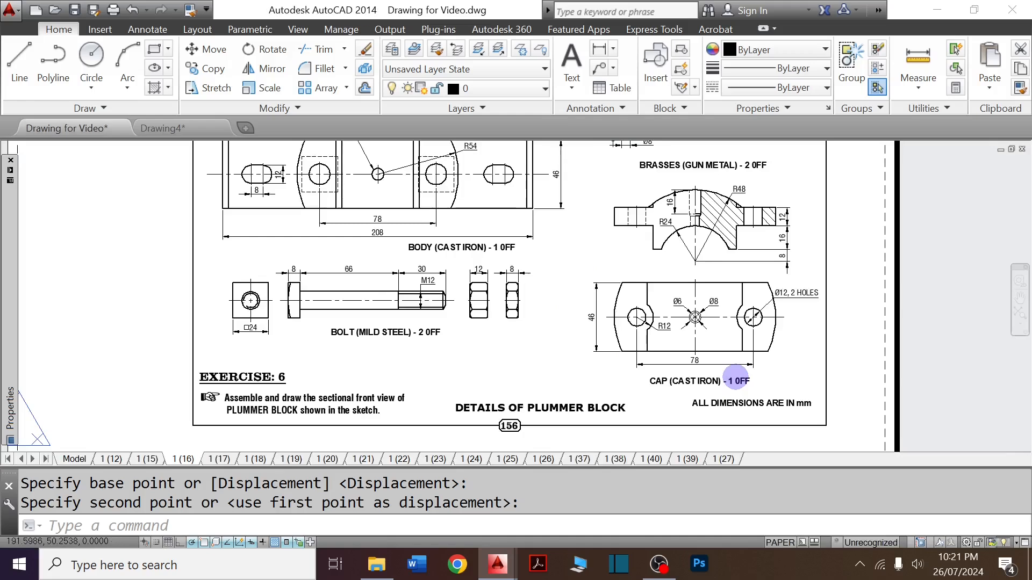
pyautogui.scroll(-5, 598, 249)
pyautogui.scroll(7, 589, 220)
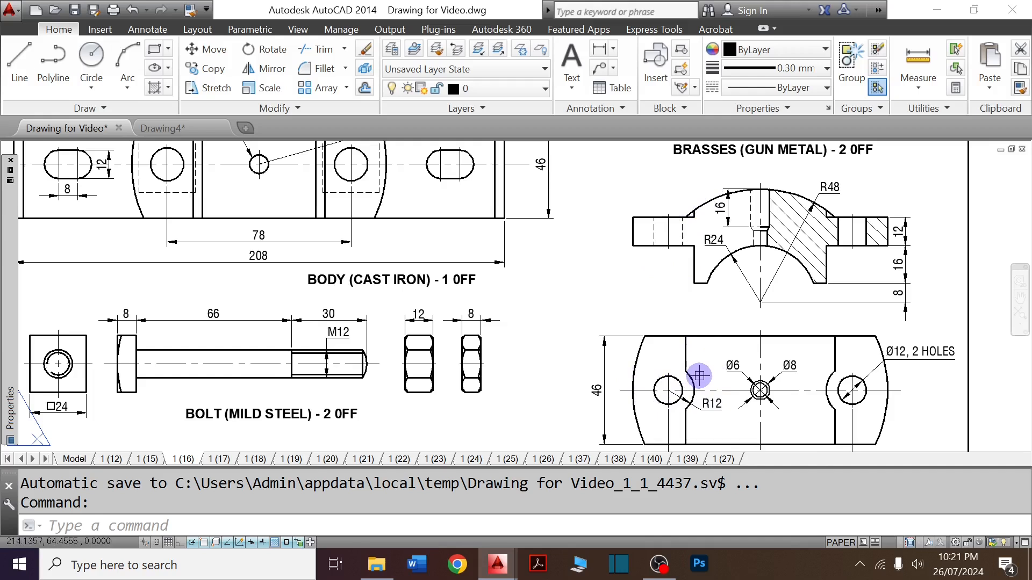
pyautogui.moveTo(695, 388)
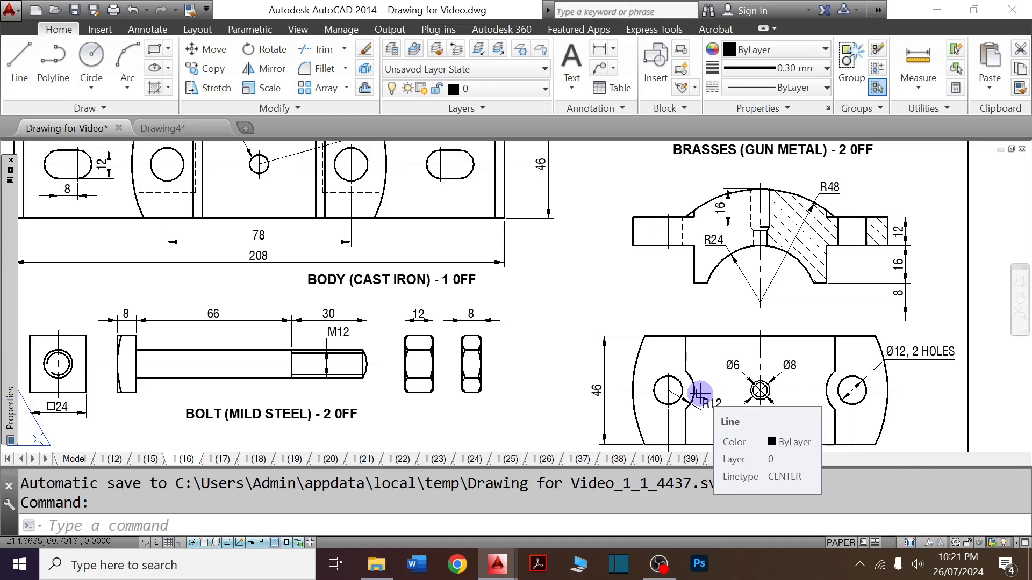
pyautogui.hotkey('ctrl', 'Tab')
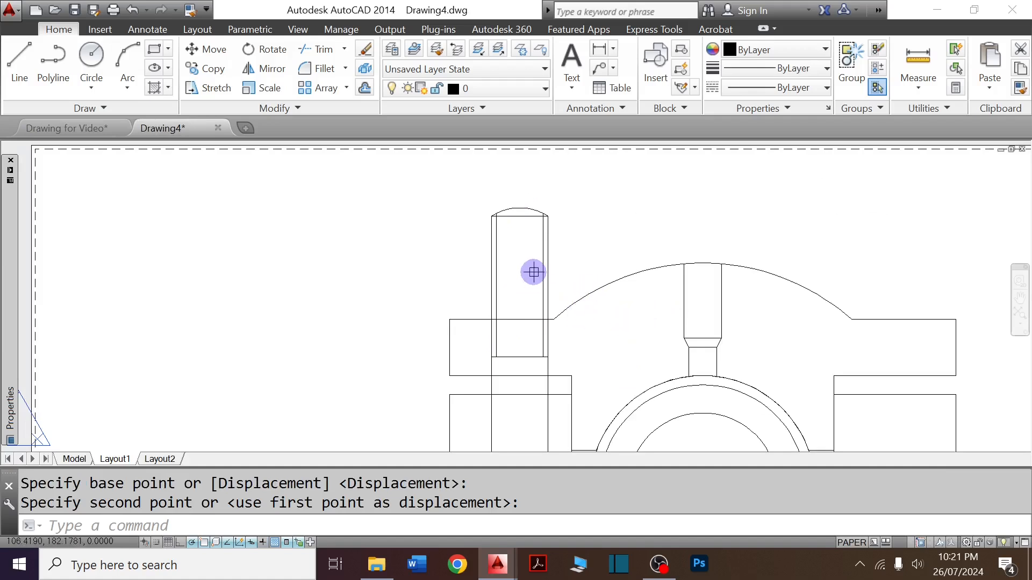
# Draw a vertical centre line through the bolt from its rounded tip to the bottom edge of the base.
pyautogui.scroll(-3, 537, 273)
pyautogui.press('Return')
pyautogui.scroll(4, 532, 249)
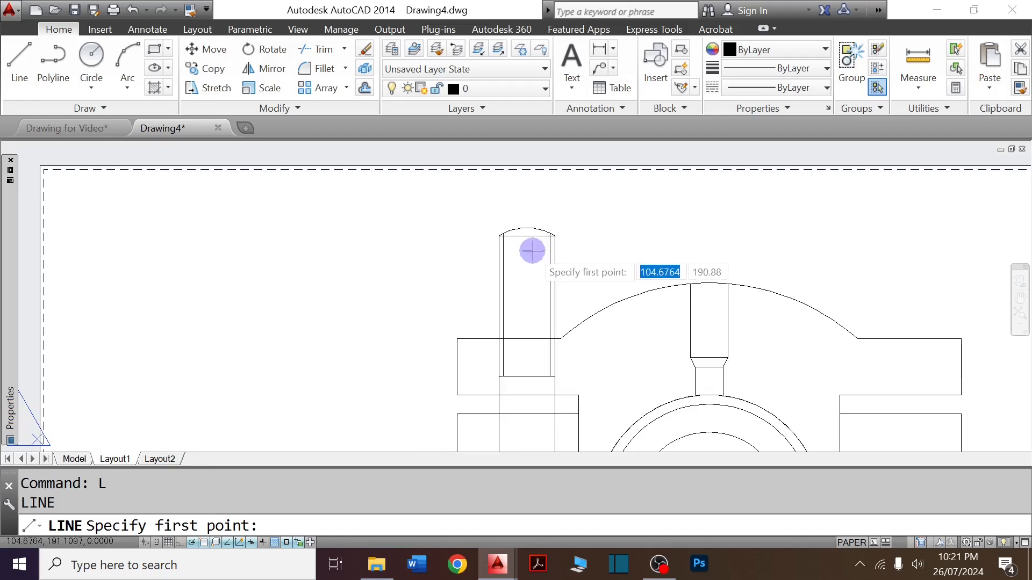
pyautogui.click(526, 227)
pyautogui.scroll(-3, 526, 231)
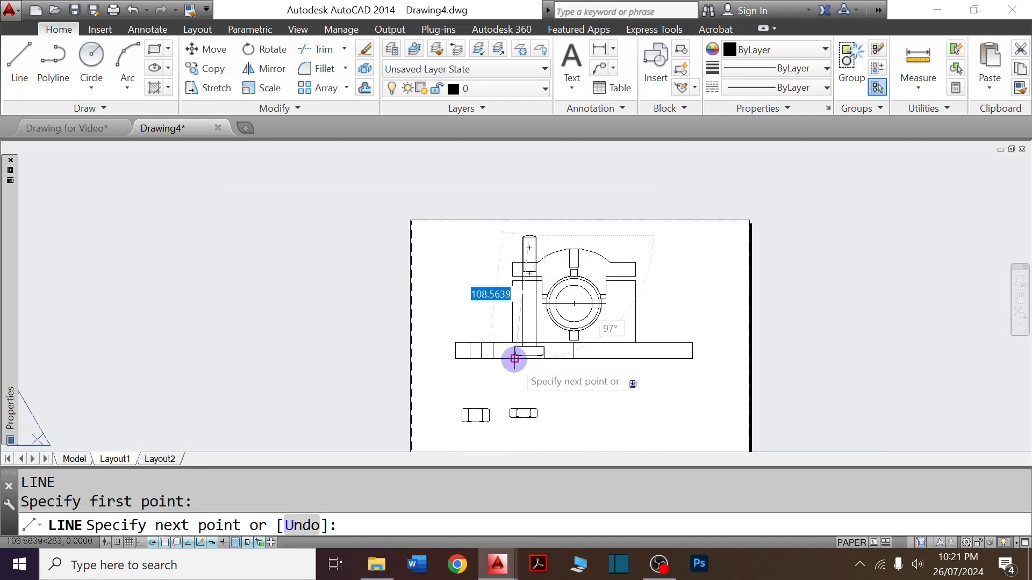
pyautogui.scroll(3, 532, 355)
pyautogui.click(537, 357)
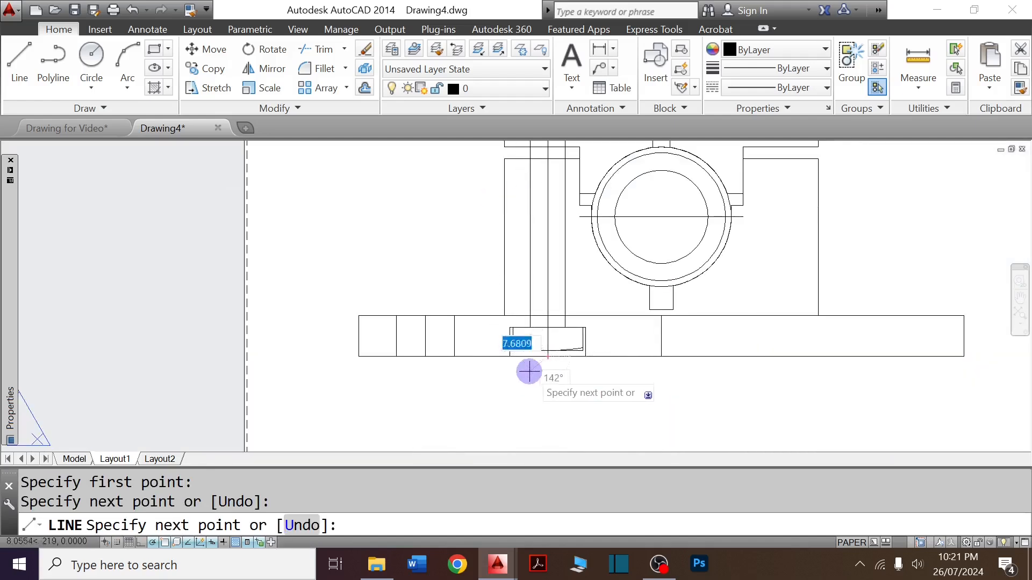
pyautogui.scroll(-3, 532, 360)
pyautogui.press('Escape')
# Offset the bolt's centre line 12 units toward the bearing bore.
pyautogui.scroll(3, 539, 190)
pyautogui.click(540, 190)
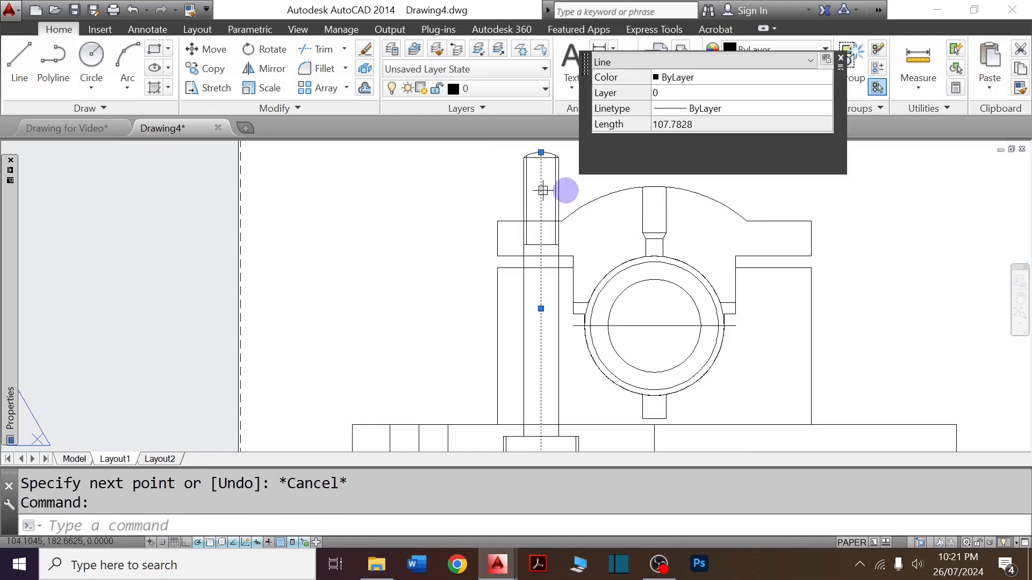
pyautogui.write('O')
pyautogui.press('Return')
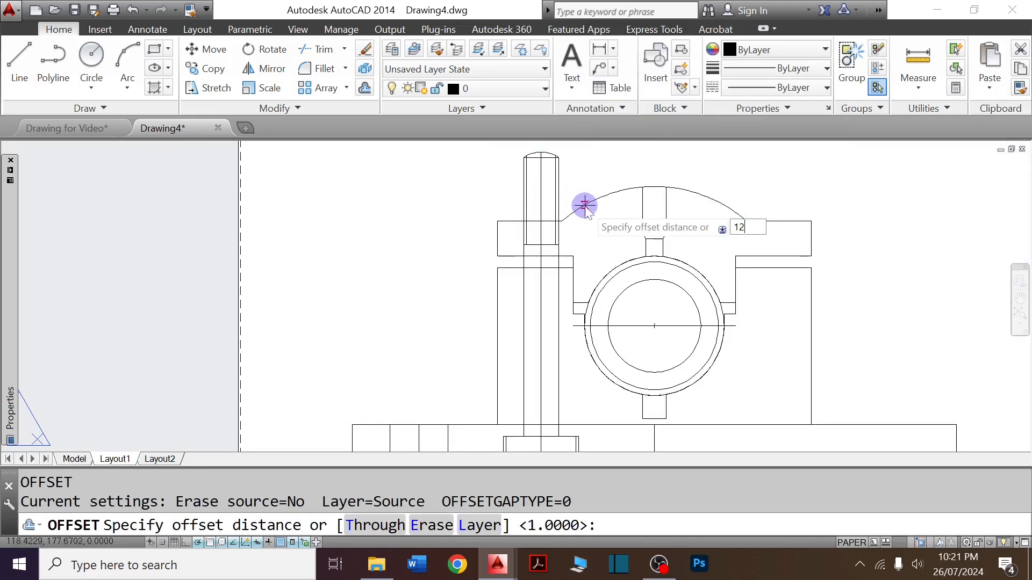
pyautogui.write('12')
pyautogui.press('Return')
pyautogui.click(585, 206)
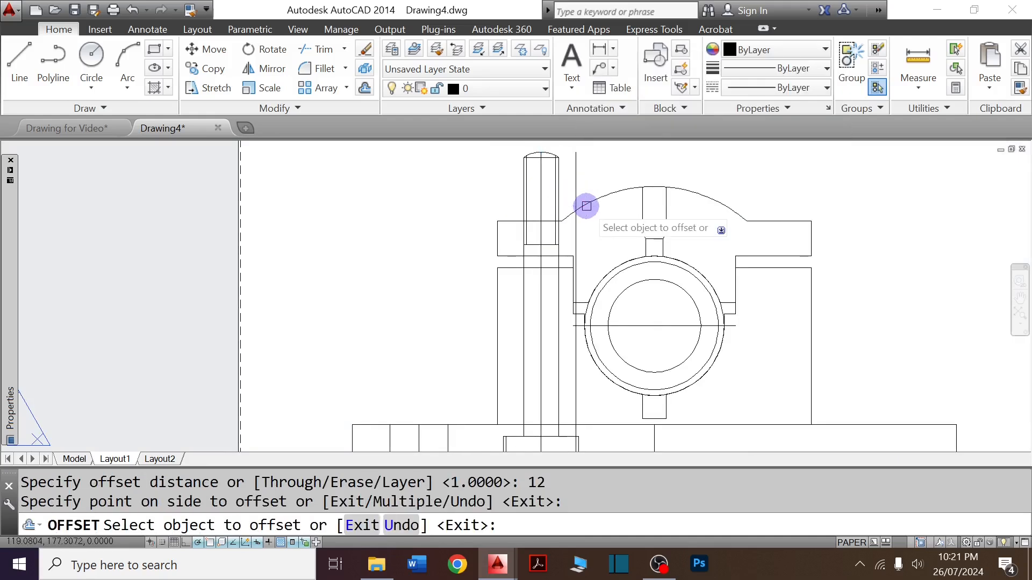
pyautogui.scroll(2, 589, 213)
pyautogui.scroll(3, 588, 213)
pyautogui.press('Escape')
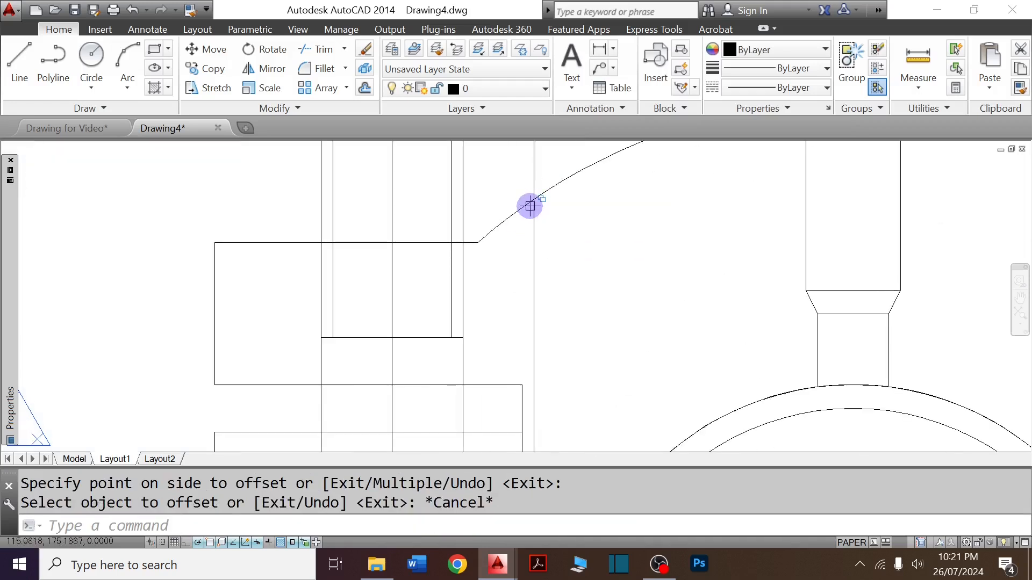
# Trim away the end of the cap's curved top between the bolt and the offset line.
pyautogui.write('TR')
pyautogui.press('Return')
pyautogui.press('Return')
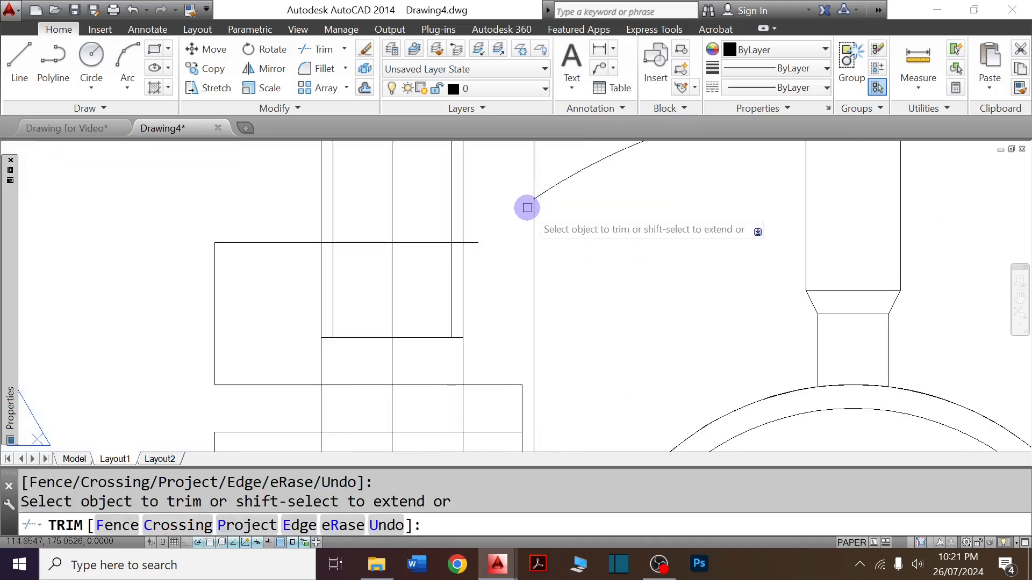
pyautogui.click(527, 208)
pyautogui.scroll(-2, 544, 251)
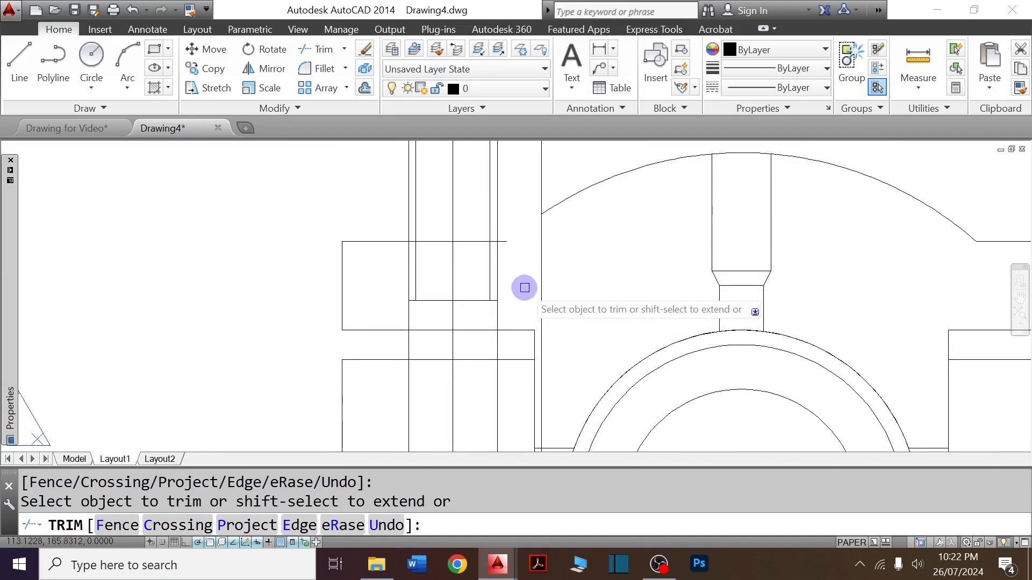
# Extend the cap's flat top edge to the offset line and trim that line's excess to leave the short vertical step.
pyautogui.scroll(4, 525, 257)
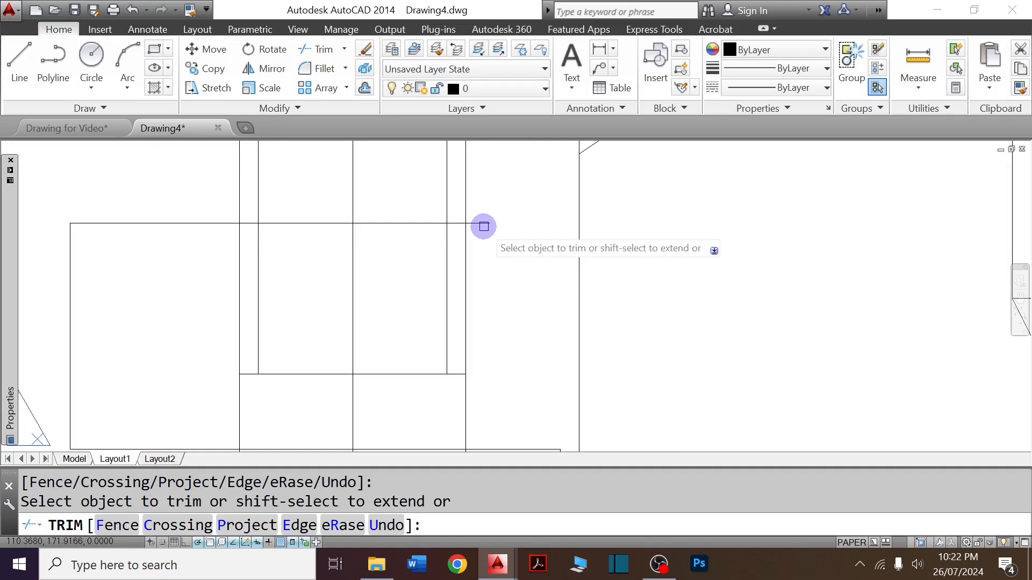
pyautogui.scroll(-4, 553, 281)
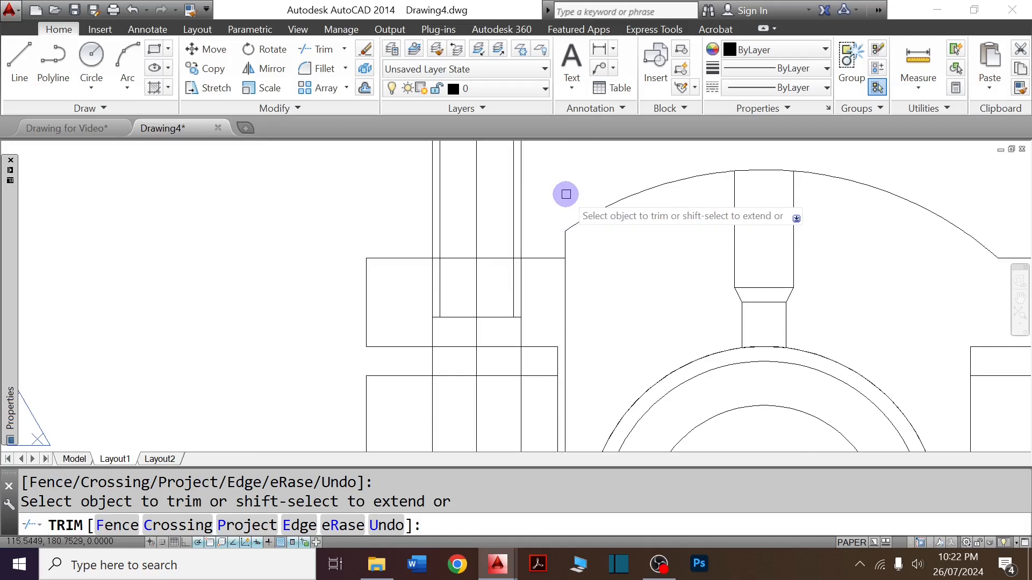
pyautogui.click(568, 306)
pyautogui.scroll(-6, 575, 291)
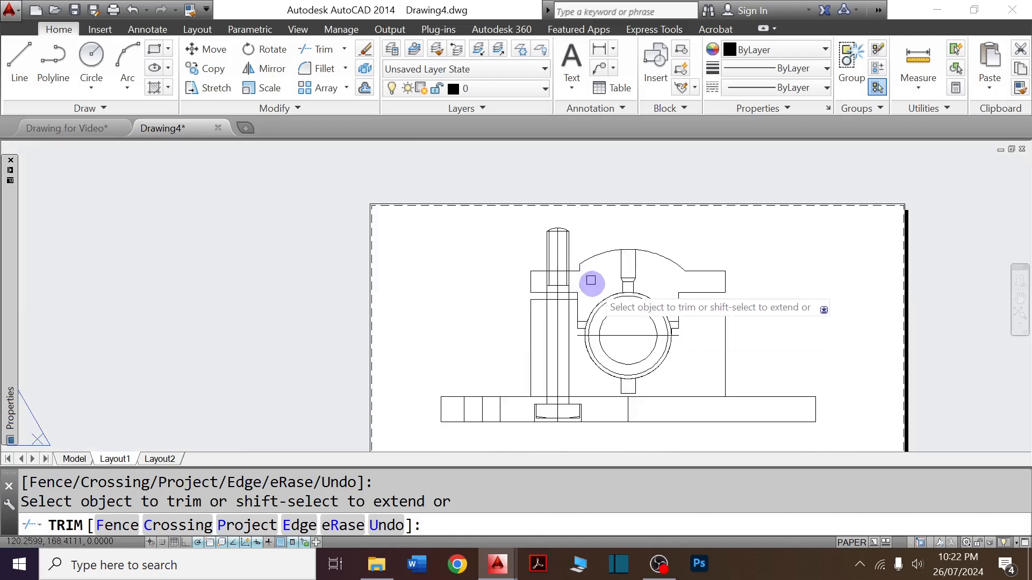
pyautogui.press('Escape')
pyautogui.scroll(2, 575, 266)
pyautogui.scroll(-4, 511, 240)
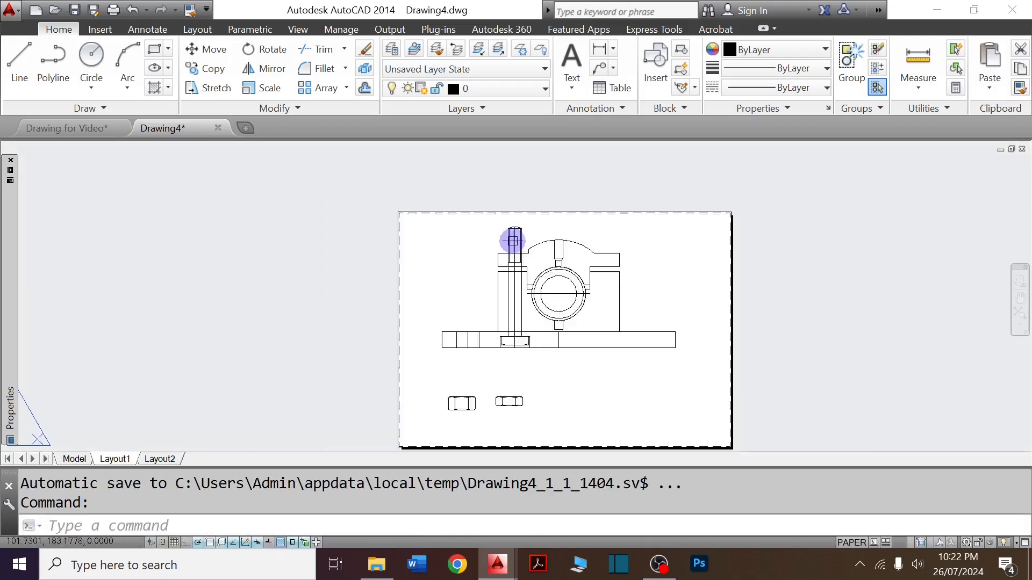
pyautogui.click(421, 376)
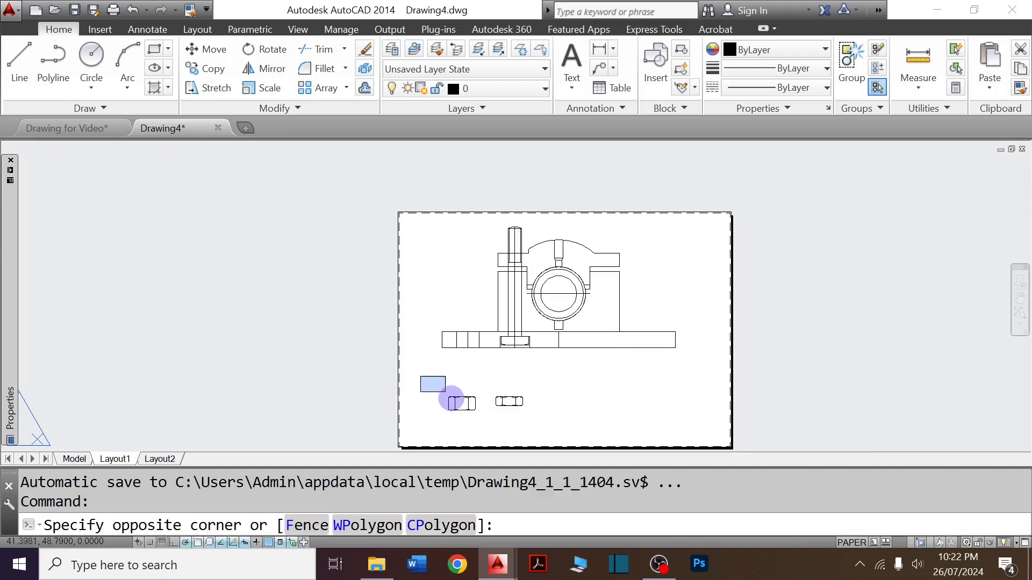
pyautogui.click(498, 433)
pyautogui.press('Escape')
pyautogui.press('Escape')
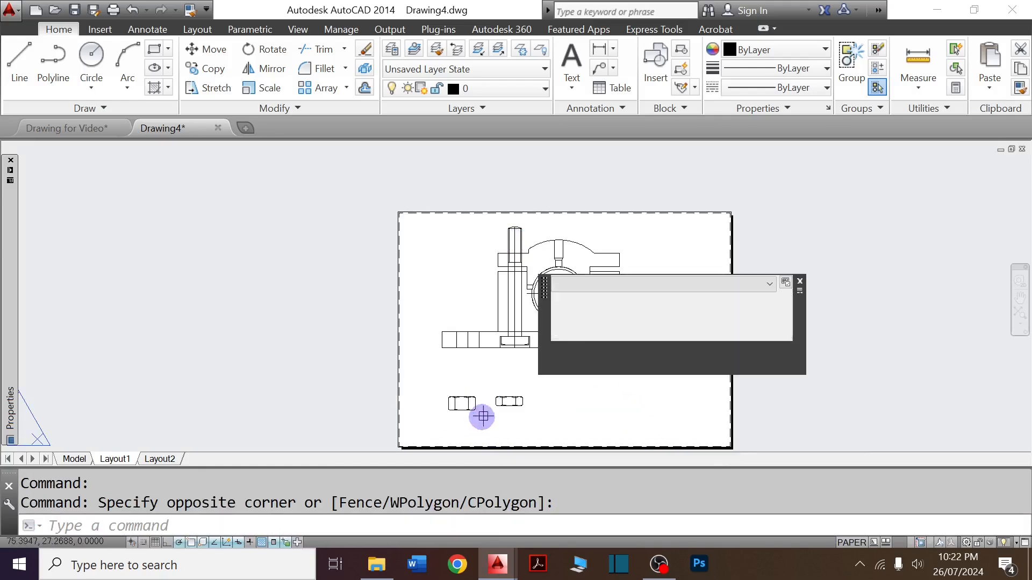
# Move the thicker nut by its bottom midpoint to where the bolt's centre line crosses the cap's flat top edge.
pyautogui.scroll(5, 462, 414)
pyautogui.click(337, 300)
pyautogui.click(547, 429)
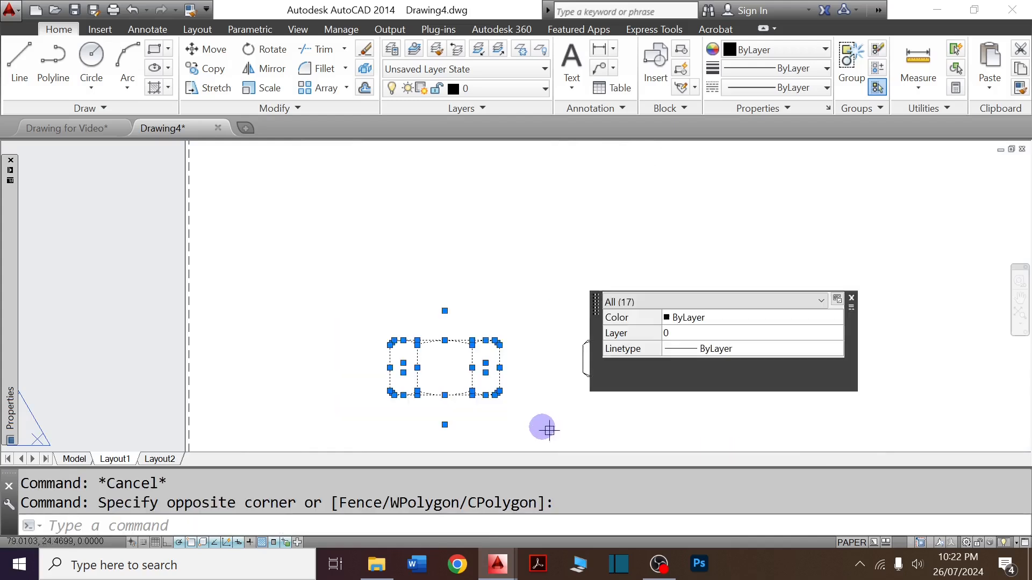
pyautogui.write('m')
pyautogui.press('Return')
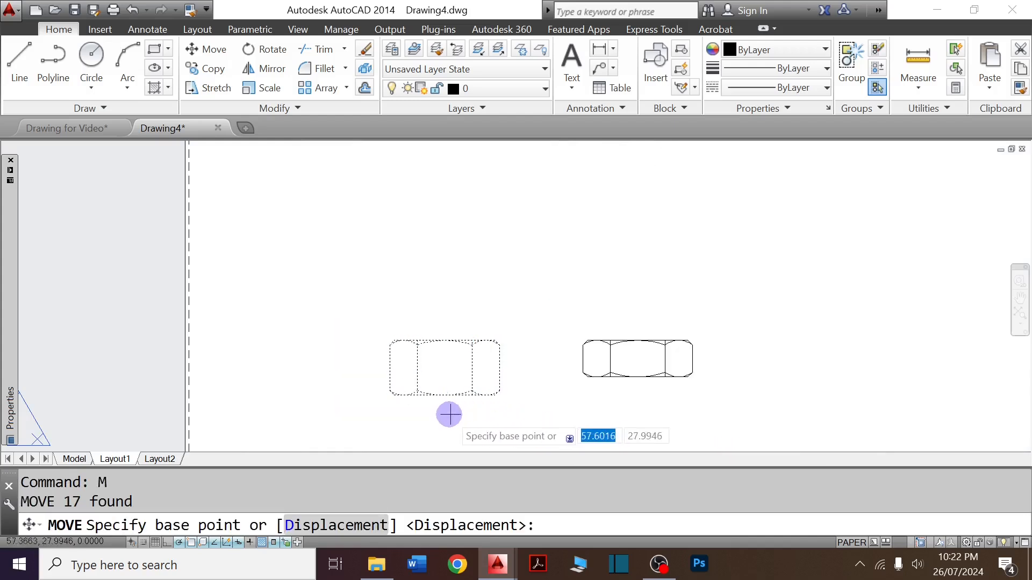
pyautogui.click(443, 393)
pyautogui.scroll(-8, 446, 397)
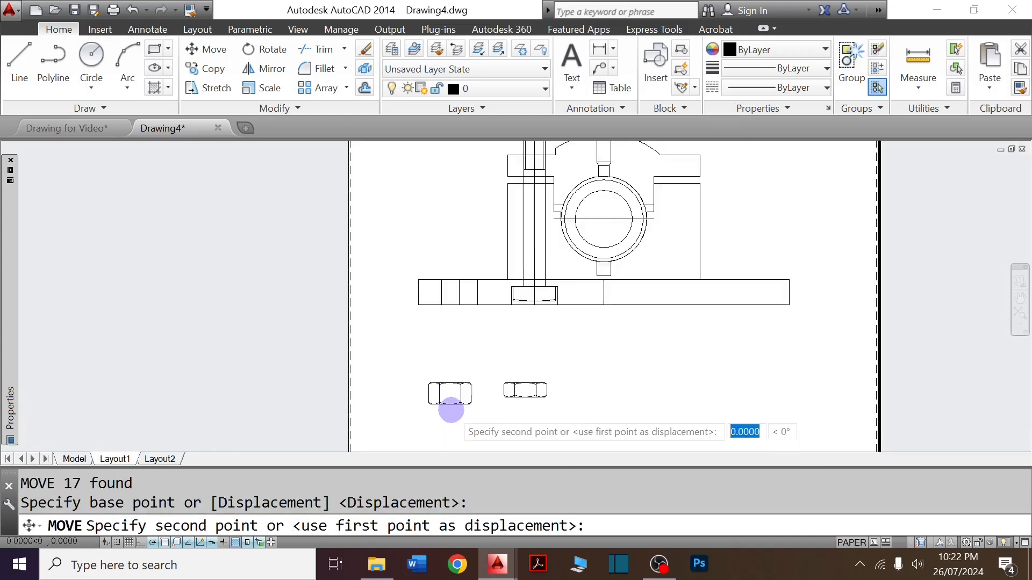
pyautogui.scroll(6, 495, 236)
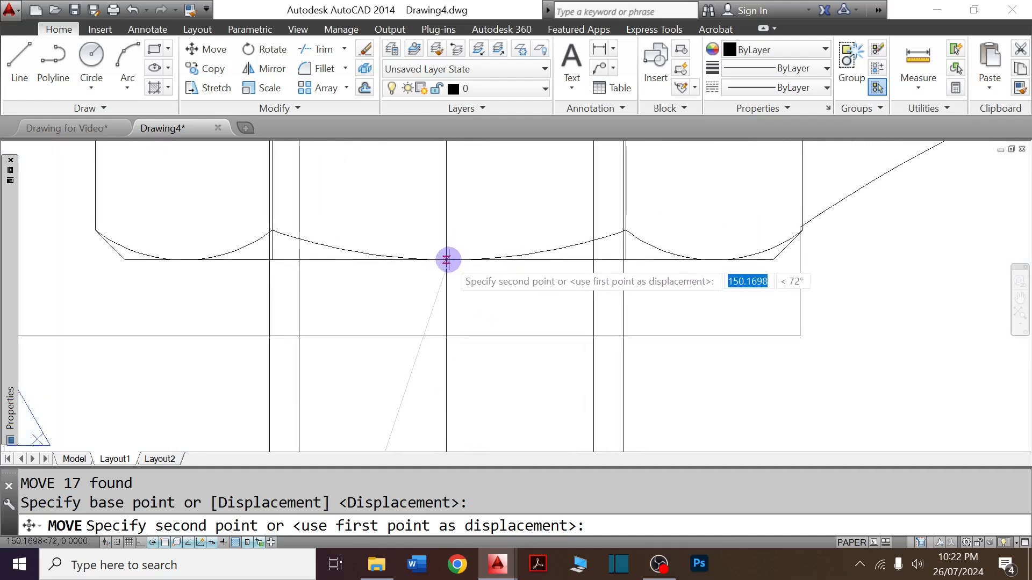
pyautogui.scroll(-4, 462, 279)
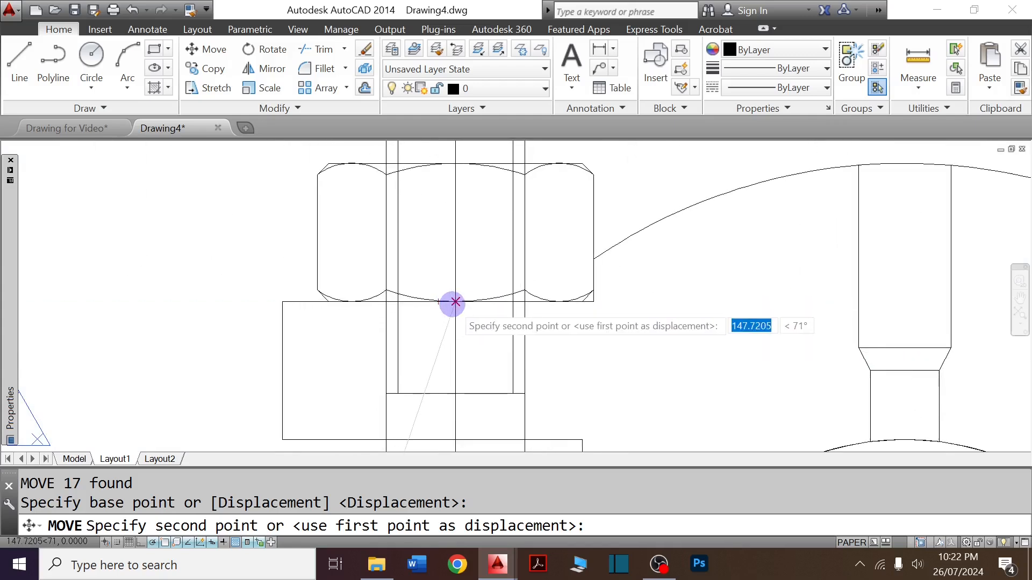
pyautogui.click(455, 301)
pyautogui.scroll(-6, 456, 295)
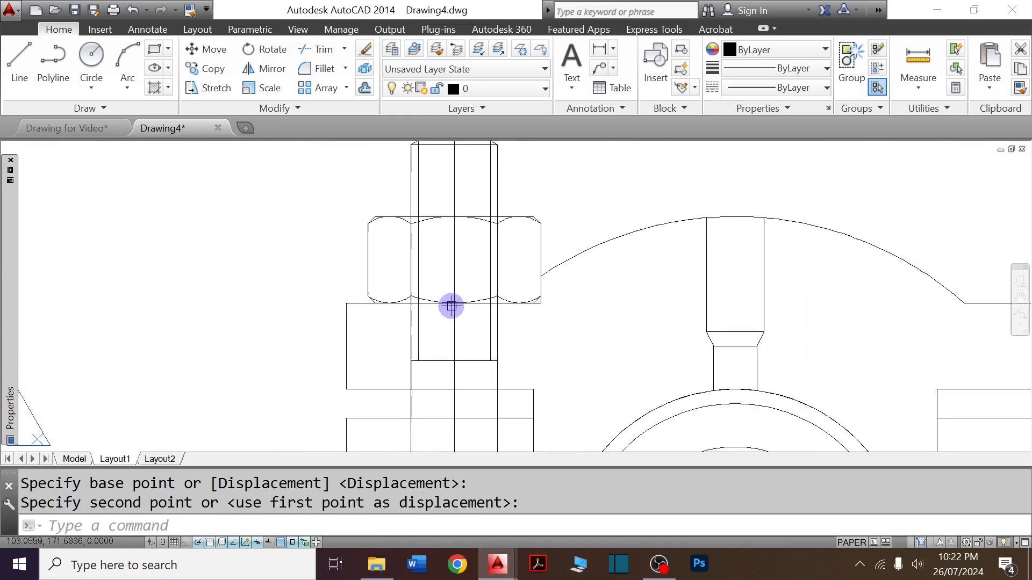
# Move the thinner nut by its bottom midpoint onto the top midpoint of the thicker nut on the bolt.
pyautogui.scroll(-1, 461, 290)
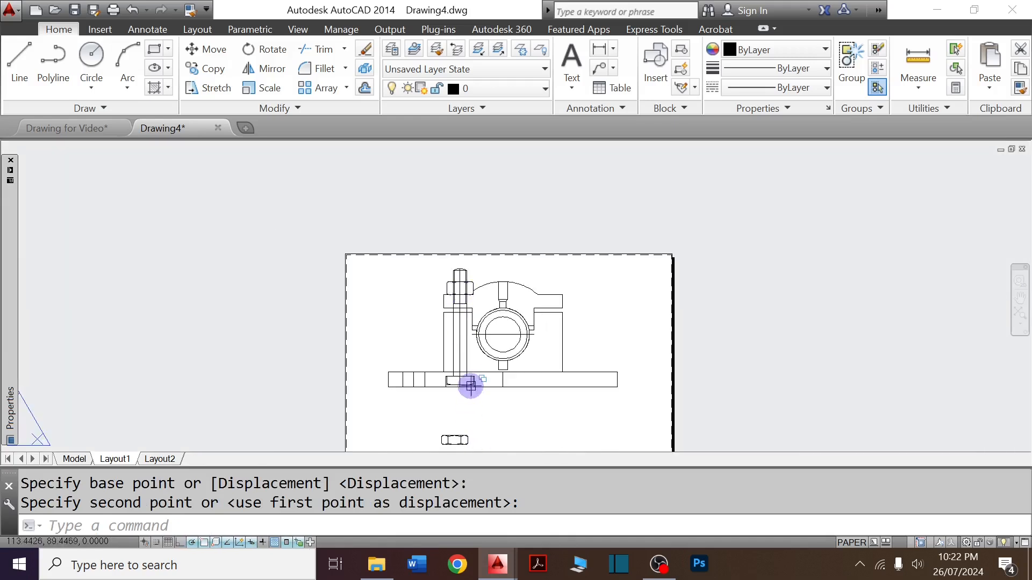
pyautogui.scroll(-2, 468, 385)
pyautogui.click(442, 401)
pyautogui.click(486, 414)
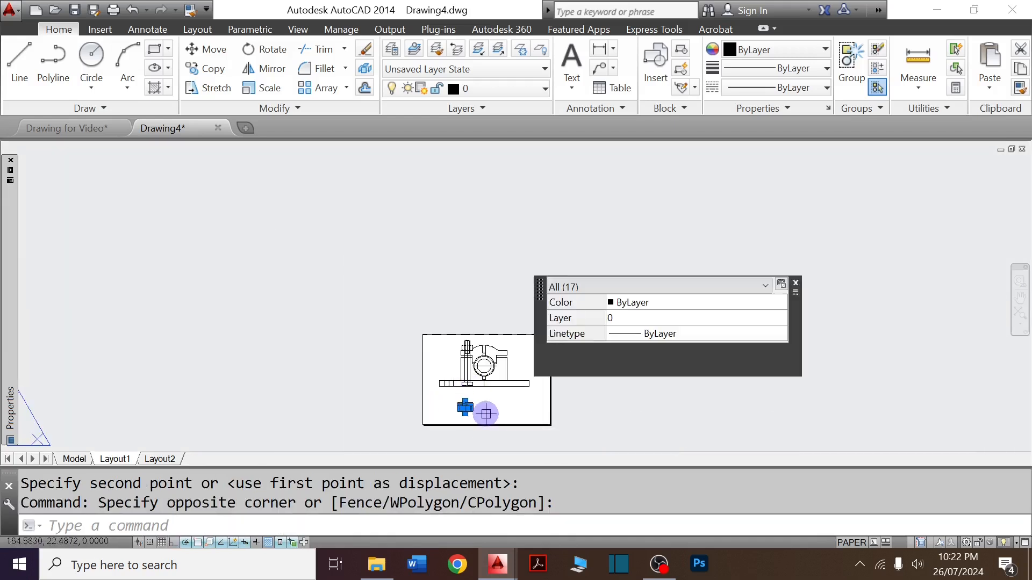
pyautogui.scroll(6, 437, 410)
pyautogui.write('M')
pyautogui.press('Return')
pyautogui.scroll(5, 537, 408)
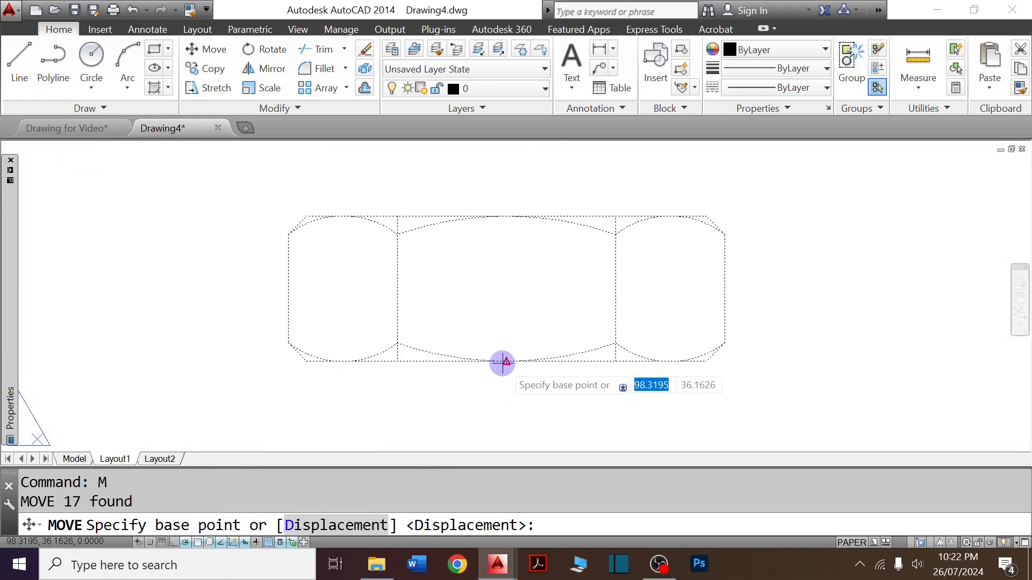
pyautogui.click(506, 363)
pyautogui.scroll(-6, 502, 369)
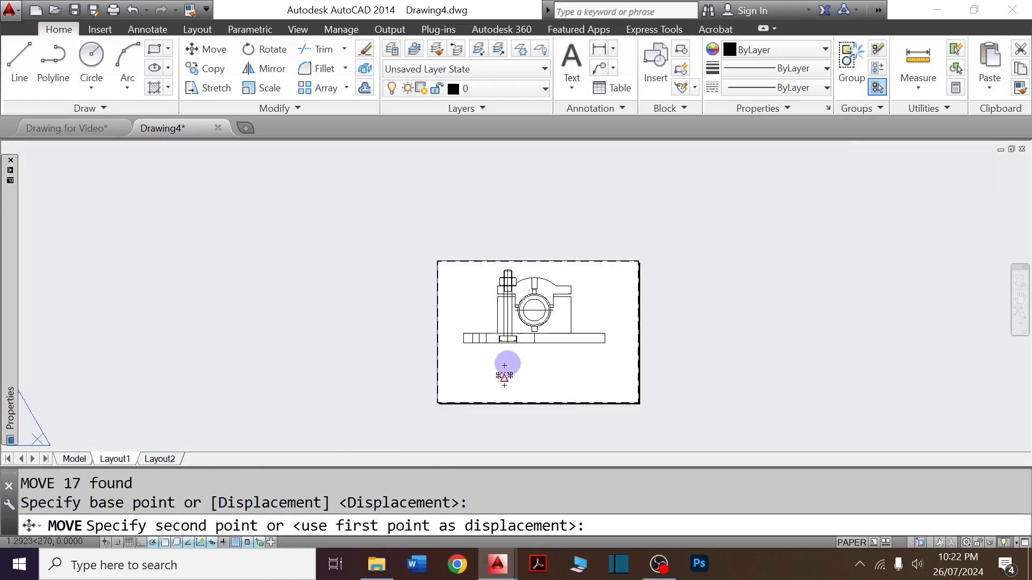
pyautogui.scroll(6, 509, 263)
pyautogui.scroll(-3, 505, 288)
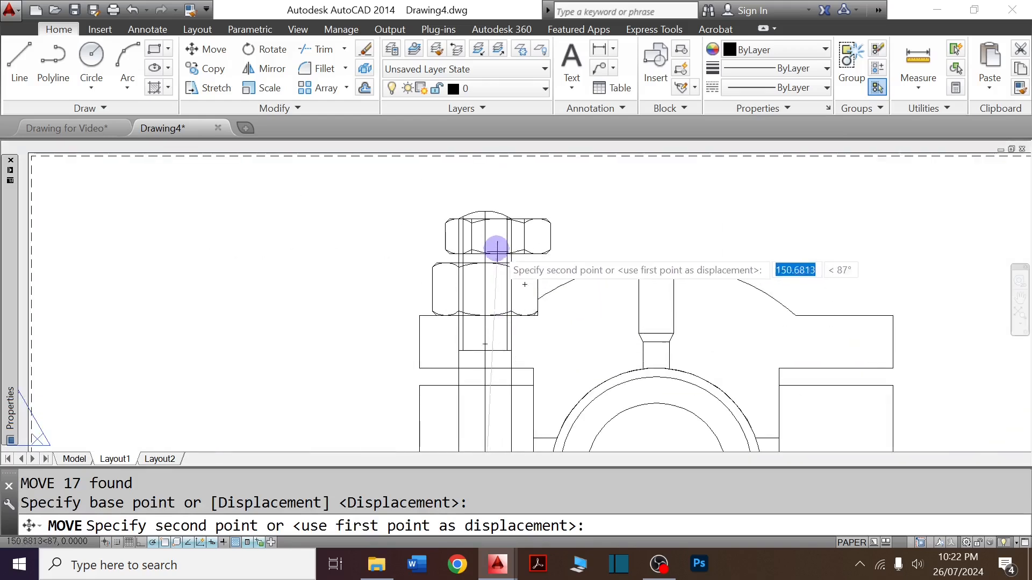
pyautogui.scroll(3, 495, 247)
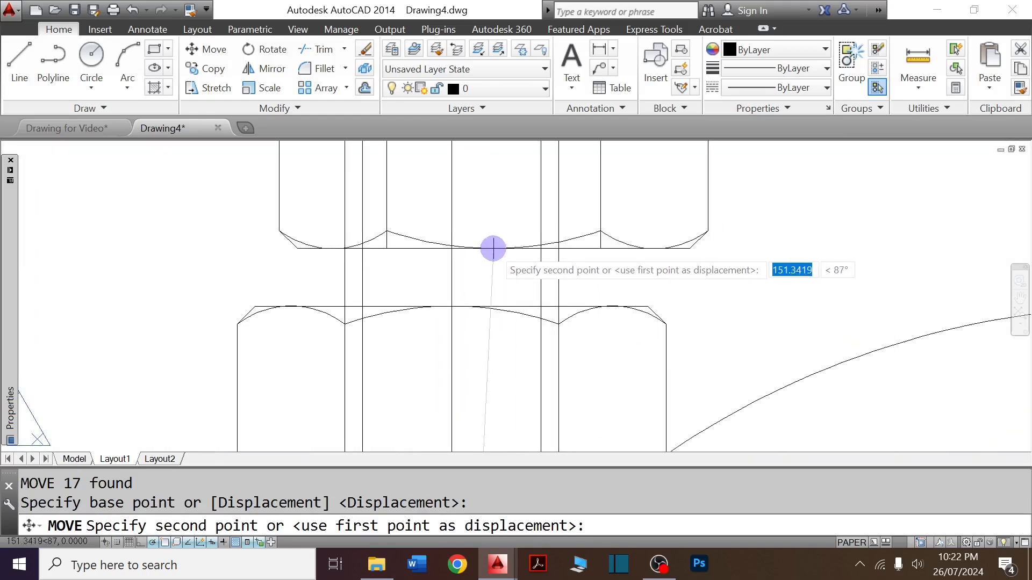
pyautogui.click(453, 305)
pyautogui.scroll(-4, 434, 323)
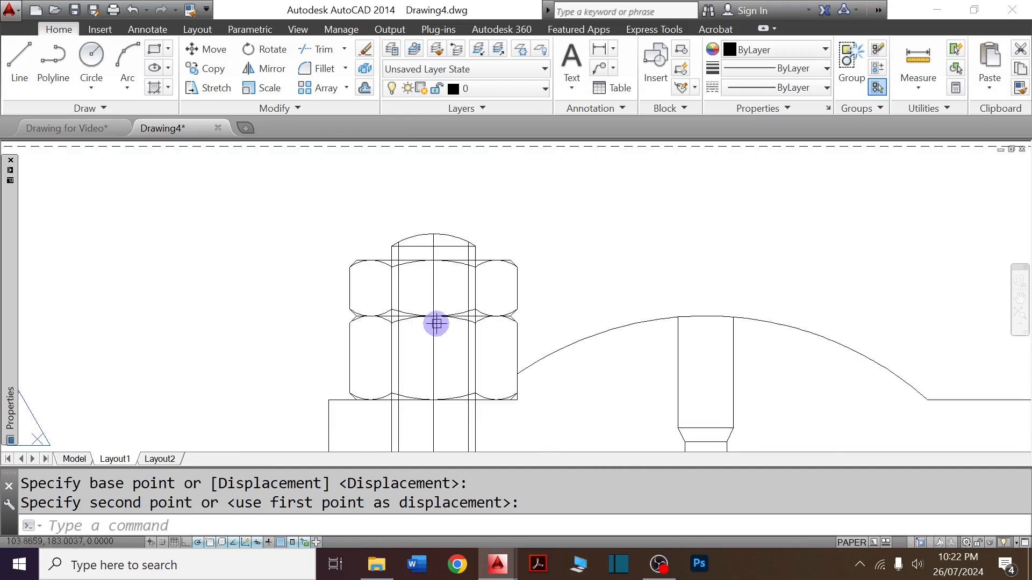
# Trim the left thread line inside the lower nut and the left bolt lines between its bottom arc and the cap's top edge.
pyautogui.scroll(4, 430, 348)
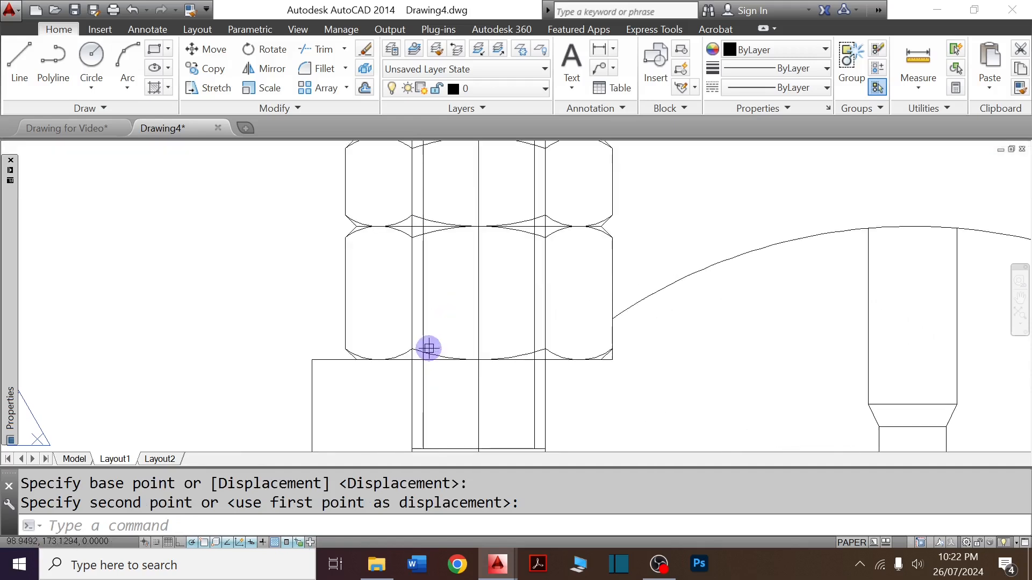
pyautogui.scroll(-4, 430, 357)
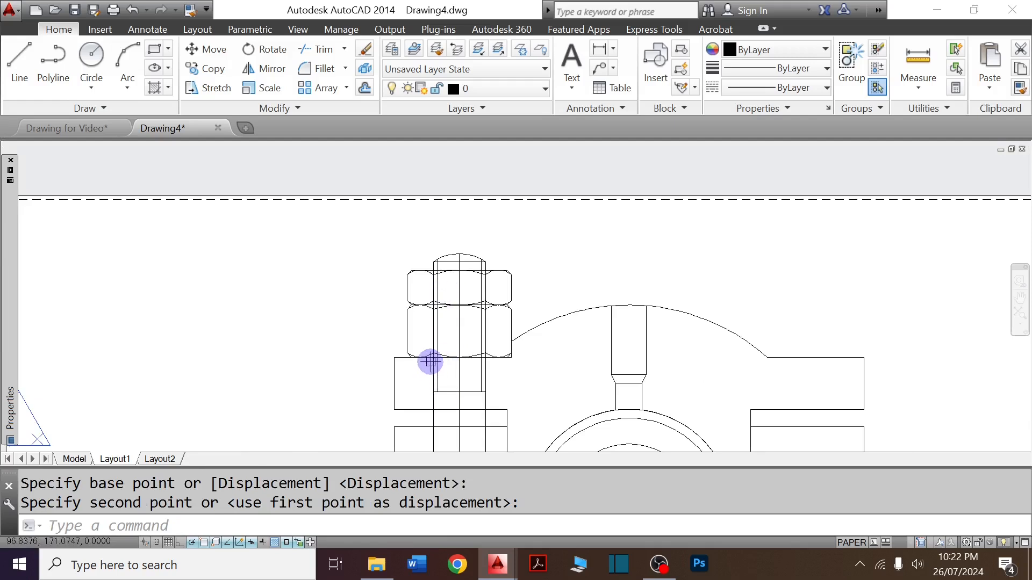
pyautogui.scroll(6, 430, 363)
pyautogui.press('Return')
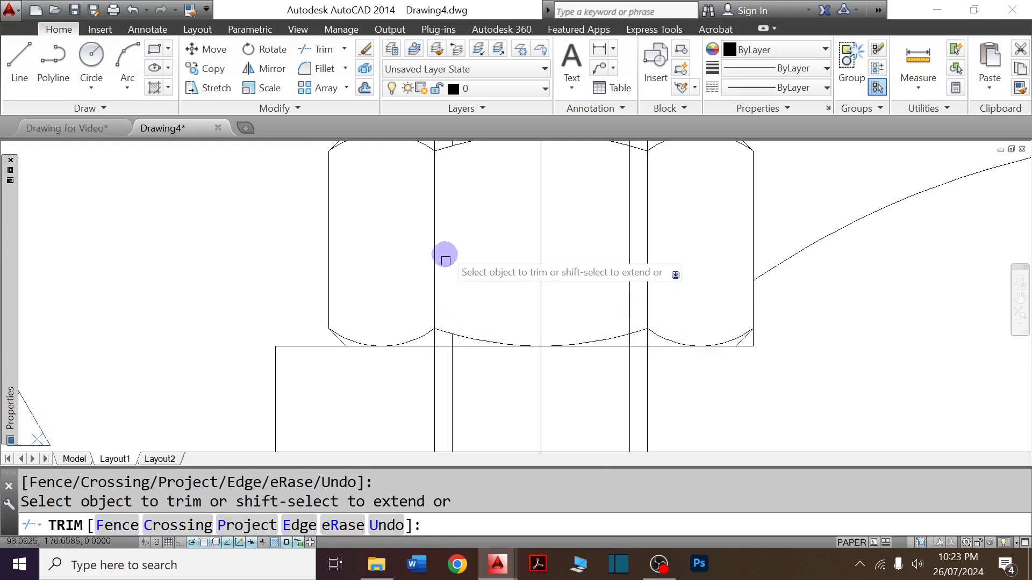
pyautogui.scroll(3, 454, 351)
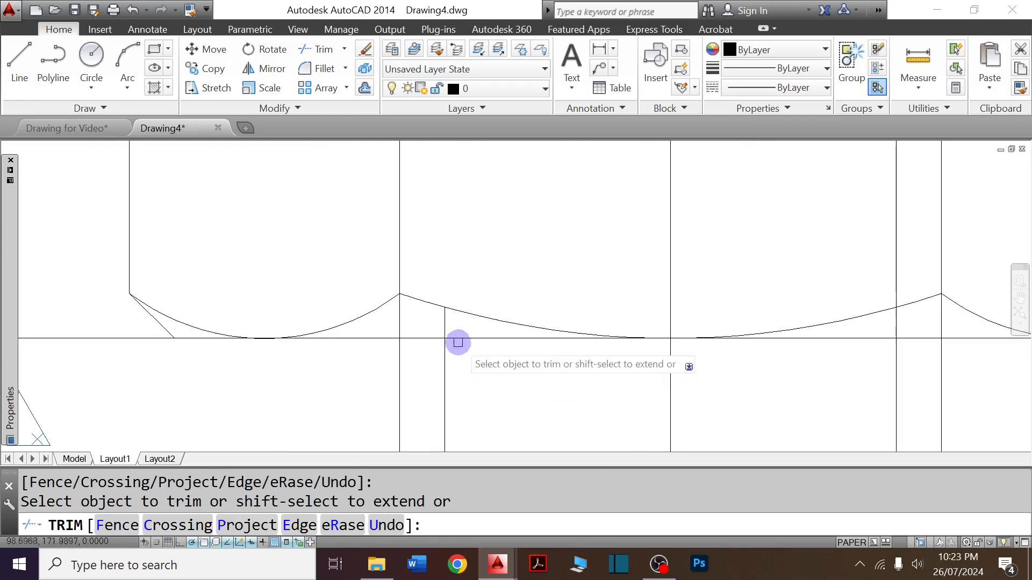
pyautogui.click(455, 323)
pyautogui.click(395, 324)
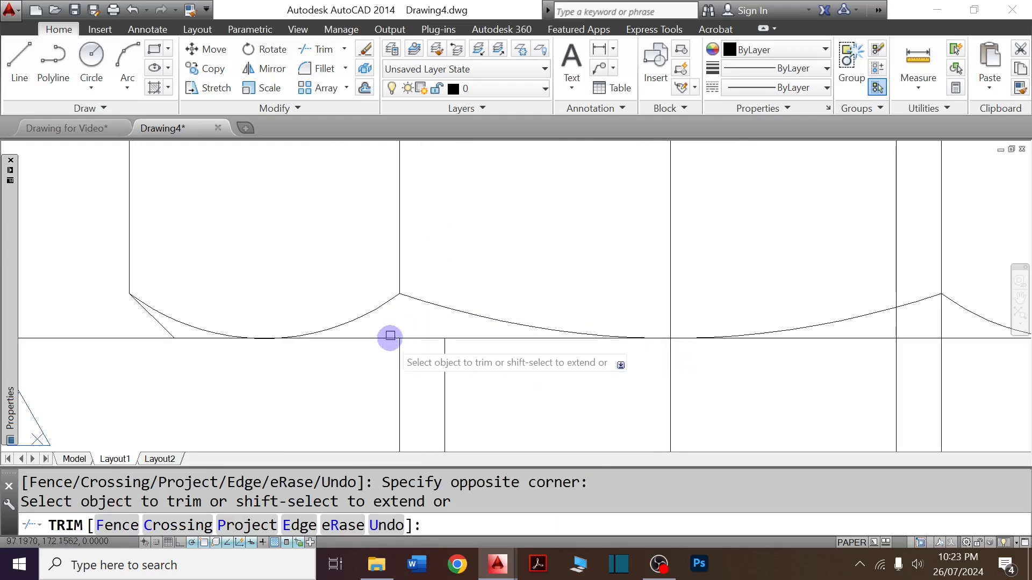
# Trim the right-hand bolt and thread lines between the lower nut's bottom arc and the cap's top edge.
pyautogui.scroll(-2, 564, 347)
pyautogui.scroll(4, 747, 338)
pyautogui.click(730, 330)
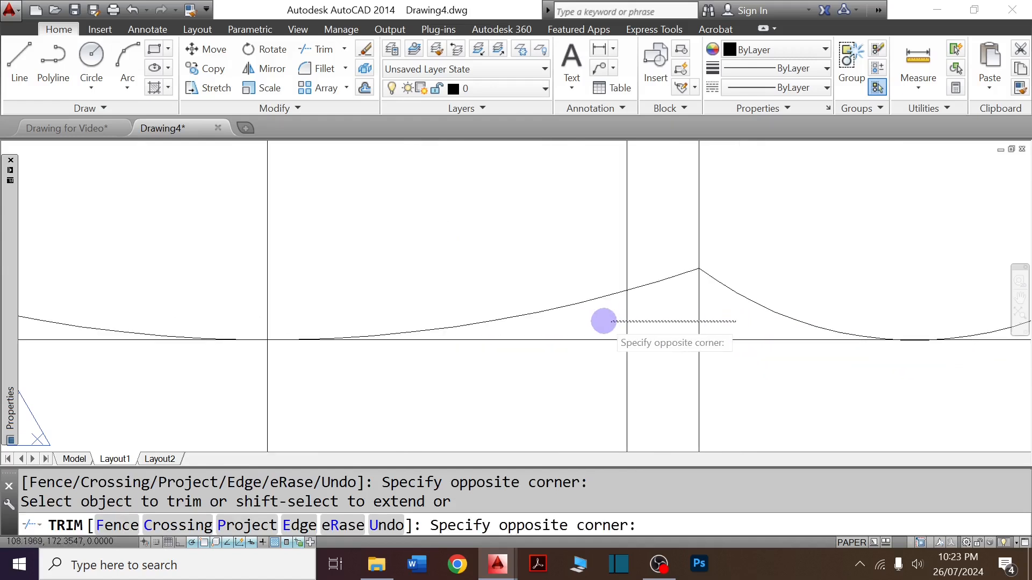
pyautogui.click(592, 318)
pyautogui.scroll(-2, 645, 366)
pyautogui.scroll(3, 668, 298)
pyautogui.scroll(-4, 652, 331)
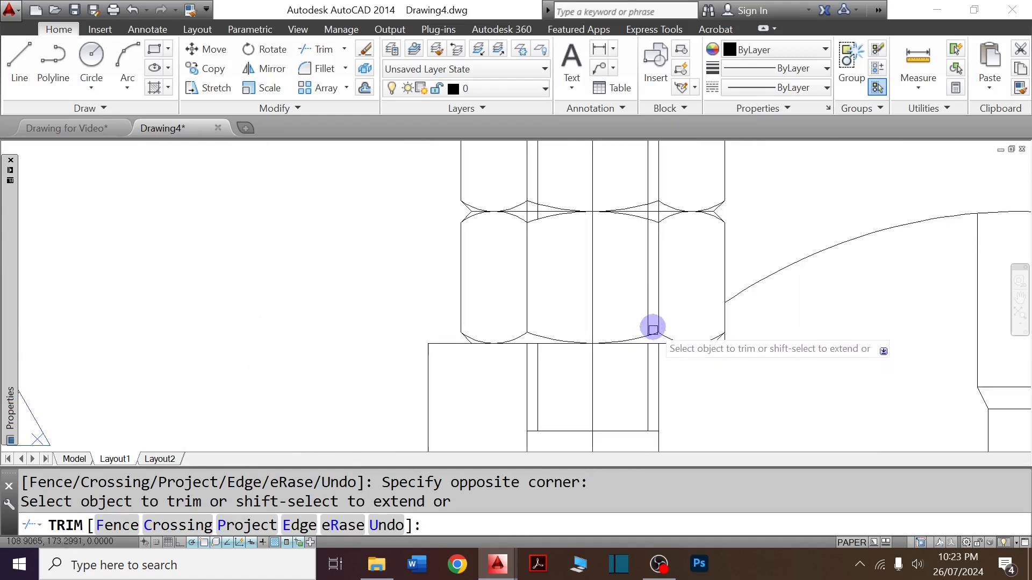
# Trim the right thread line inside the lower nut and the right-hand bolt and thread lines between the two nuts' facing arcs.
pyautogui.click(649, 277)
pyautogui.scroll(3, 650, 210)
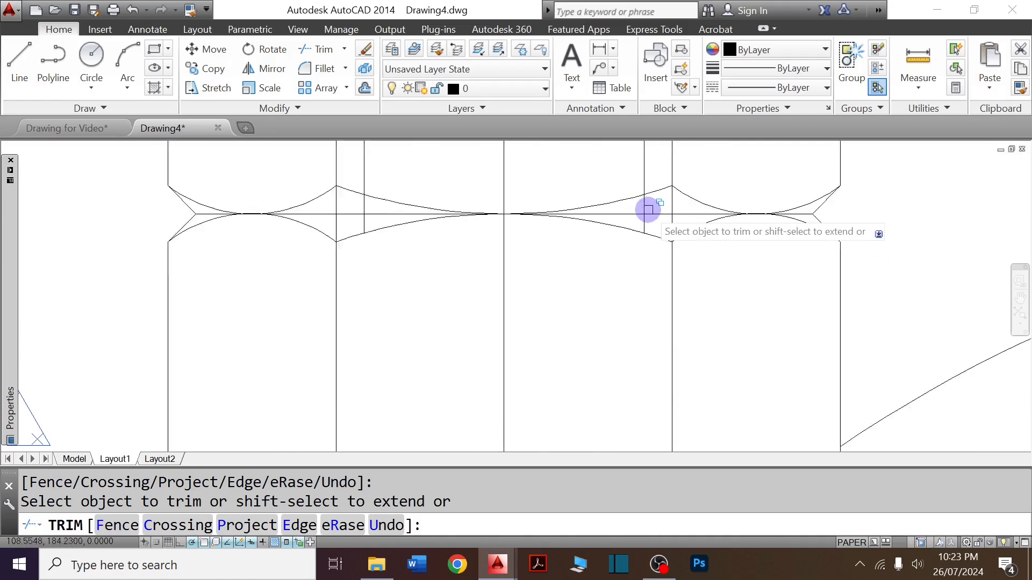
pyautogui.click(658, 199)
pyautogui.click(626, 201)
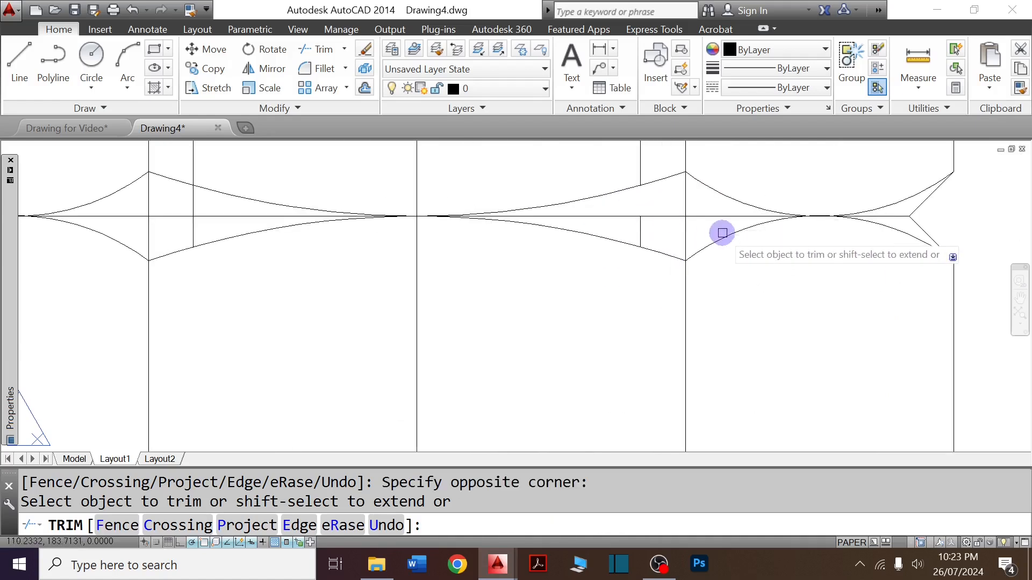
pyautogui.click(693, 229)
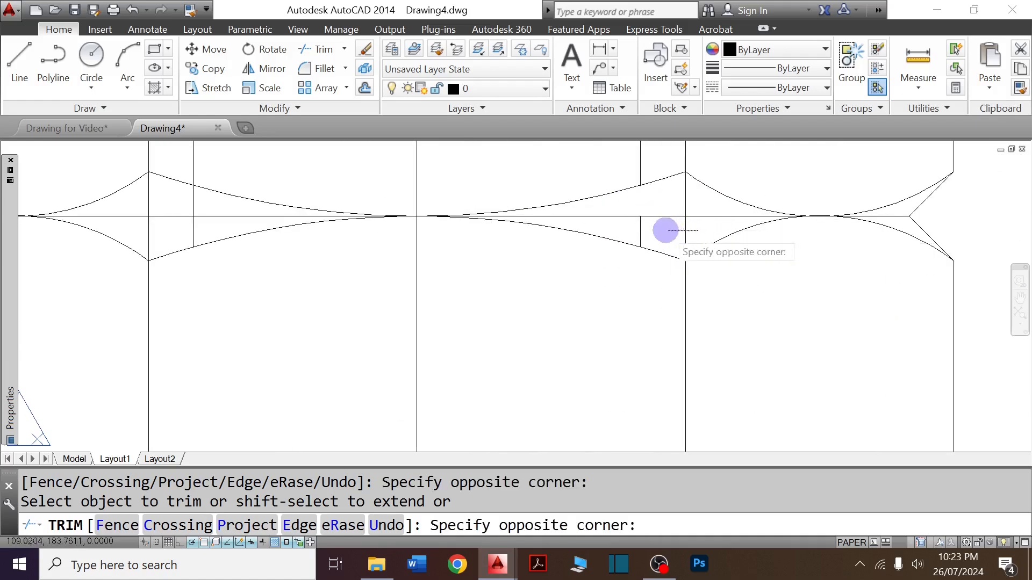
pyautogui.click(696, 203)
pyautogui.click(659, 195)
pyautogui.scroll(-1, 532, 258)
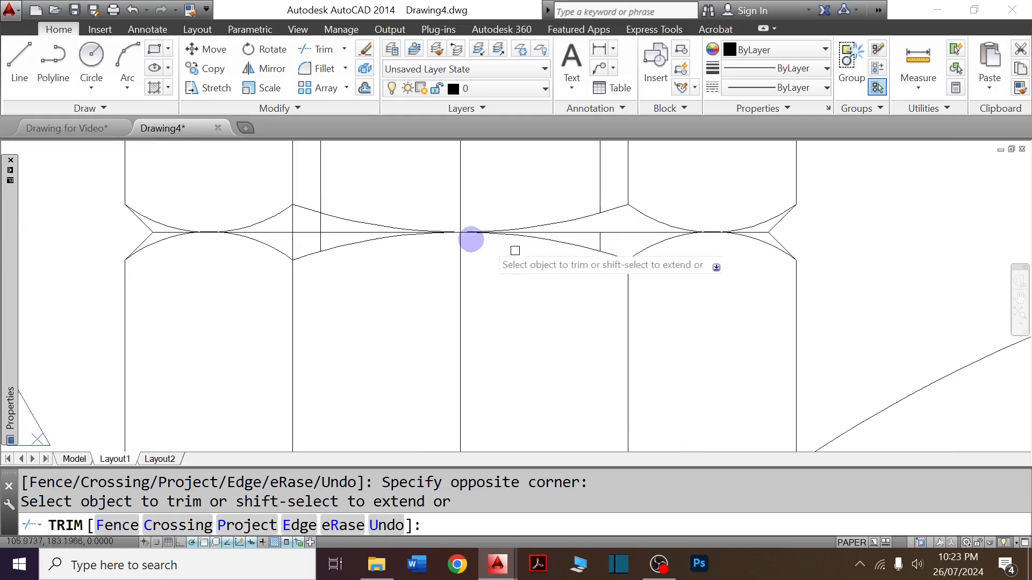
# Trim the left-hand bolt and thread lines between the facing arcs of the two nuts.
pyautogui.scroll(1, 329, 228)
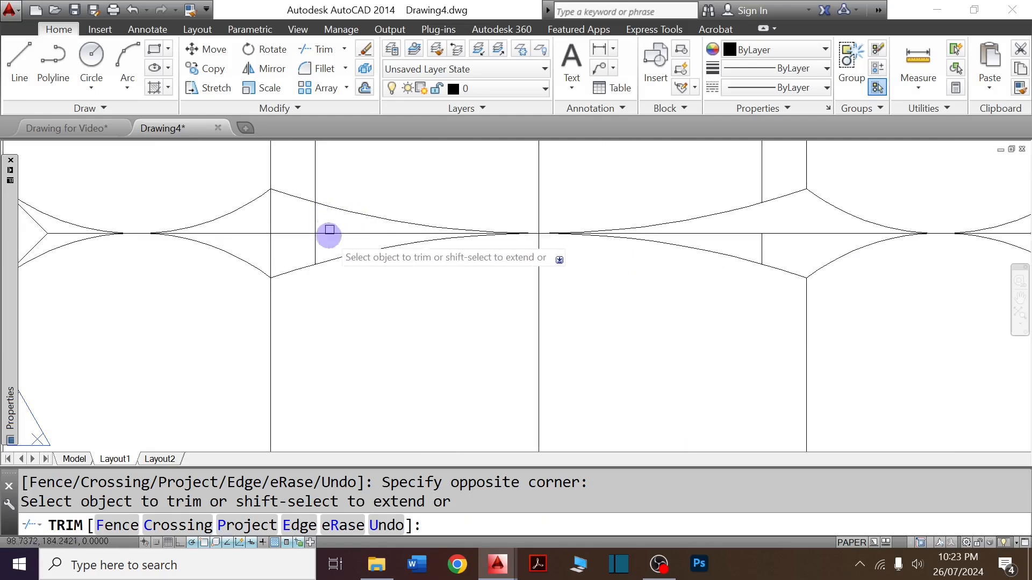
pyautogui.click(328, 252)
pyautogui.click(304, 223)
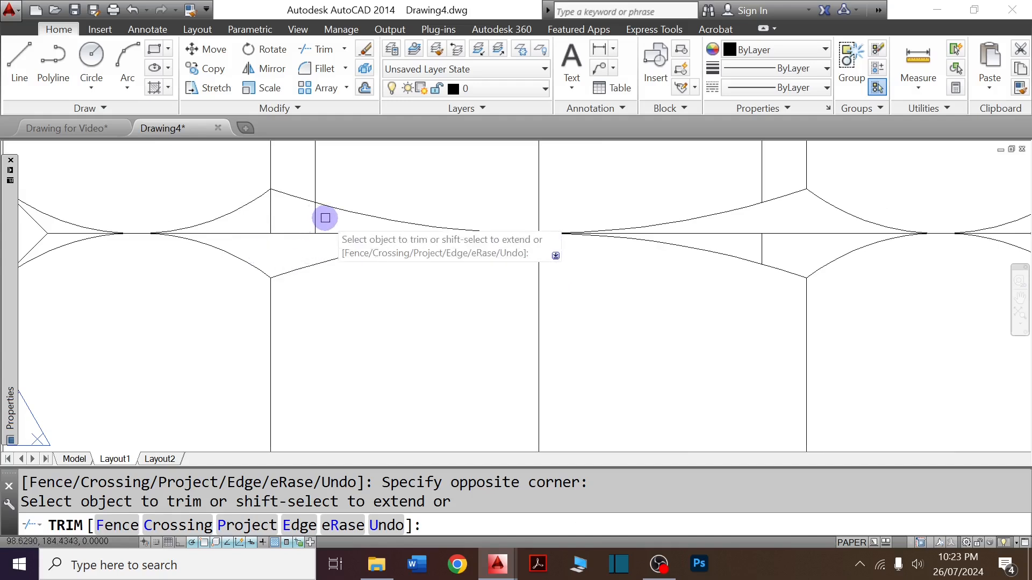
pyautogui.click(323, 217)
pyautogui.click(237, 219)
pyautogui.scroll(-3, 354, 309)
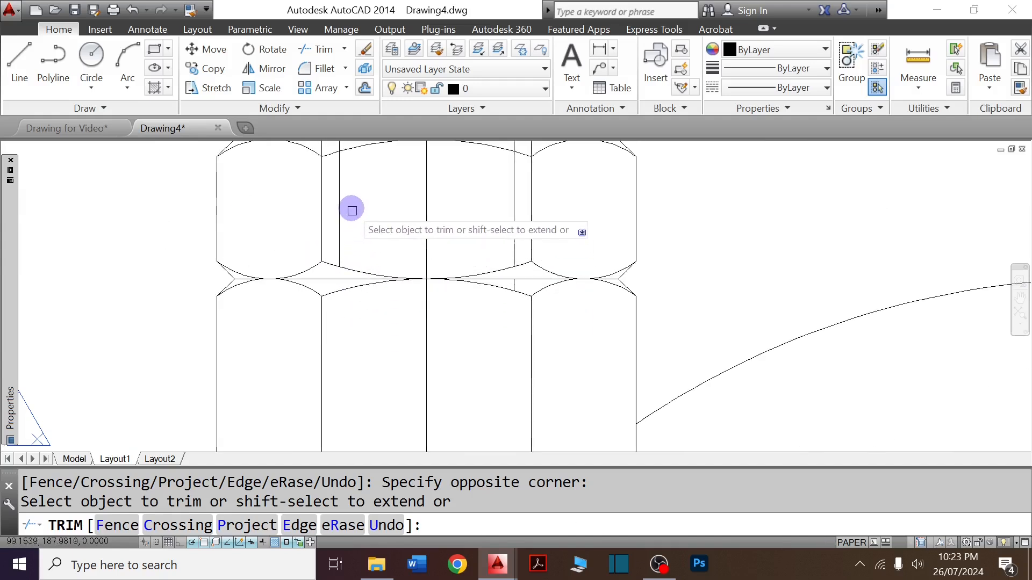
pyautogui.scroll(-3, 350, 204)
# Trim the left and right thread lines inside the upper nut.
pyautogui.scroll(5, 350, 199)
pyautogui.click(349, 240)
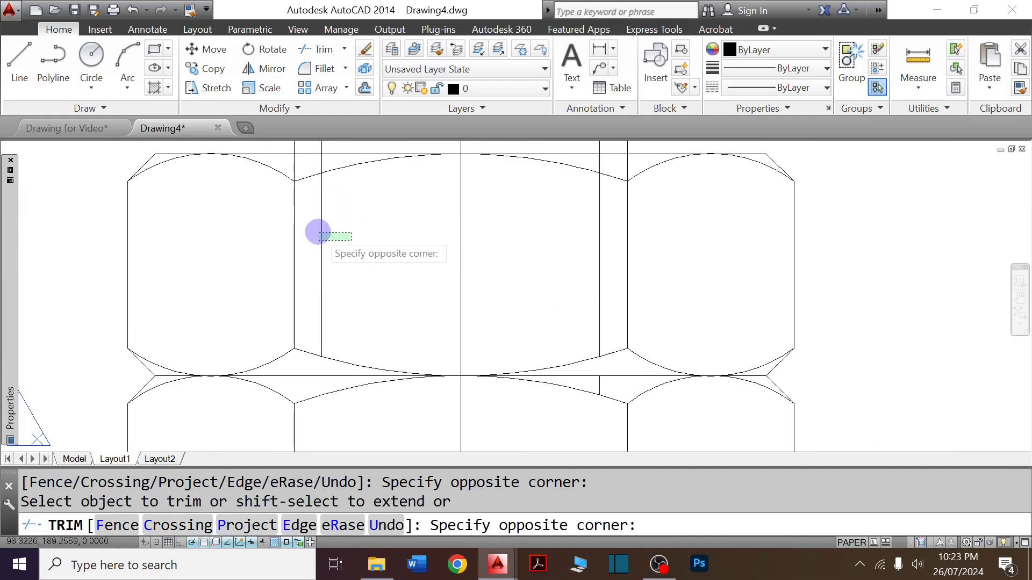
pyautogui.click(315, 228)
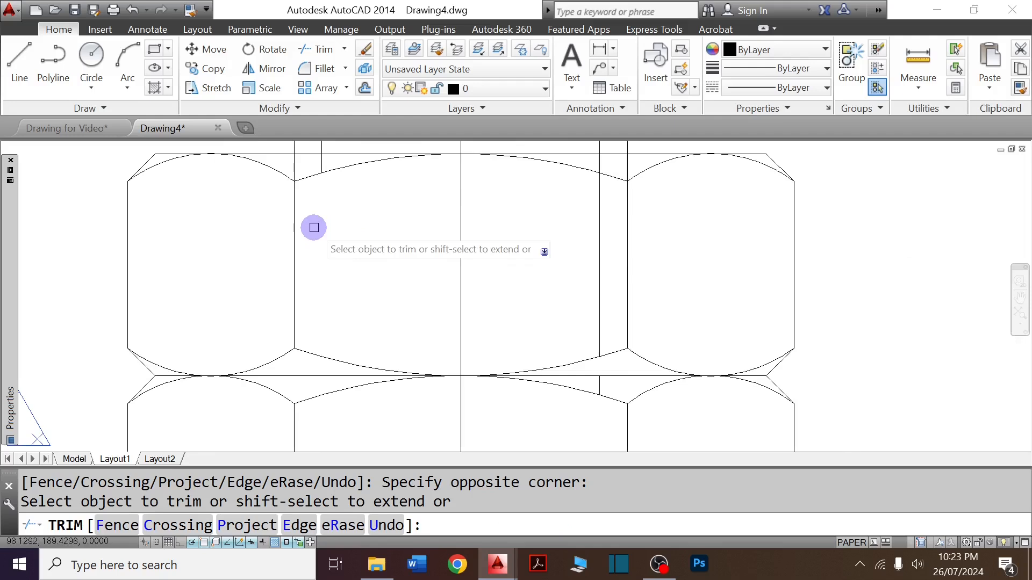
pyautogui.click(608, 283)
pyautogui.click(572, 272)
# Trim the bolt and thread lines on both sides between the upper nut's top arc and its flat top edge.
pyautogui.scroll(-2, 589, 370)
pyautogui.scroll(-1, 590, 270)
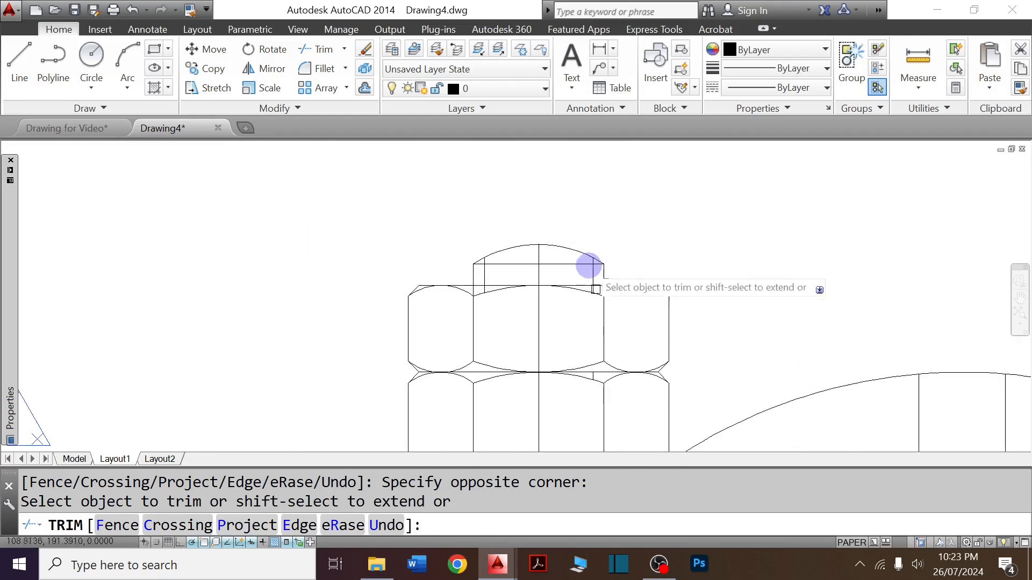
pyautogui.scroll(4, 481, 265)
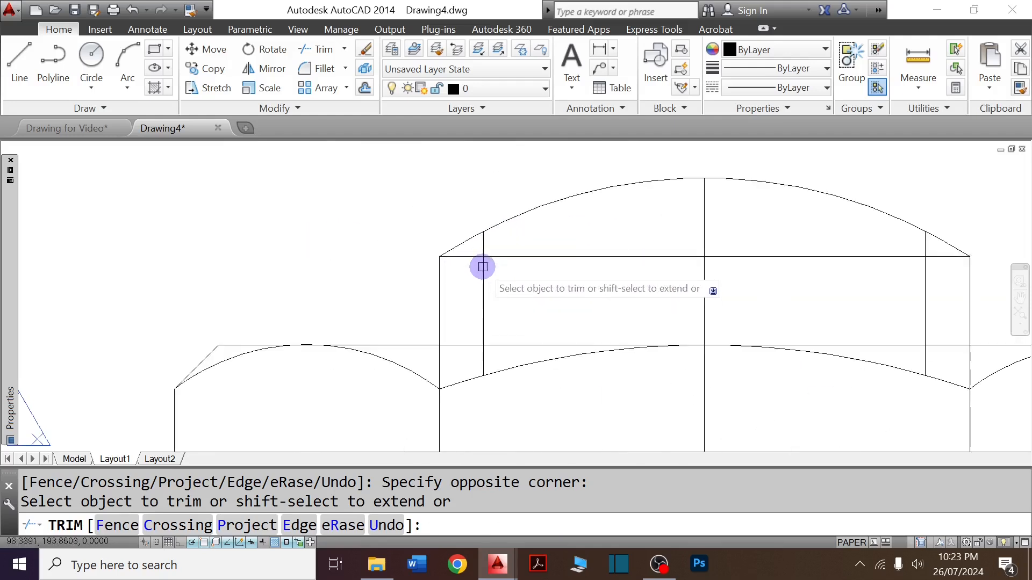
pyautogui.click(497, 359)
pyautogui.click(437, 358)
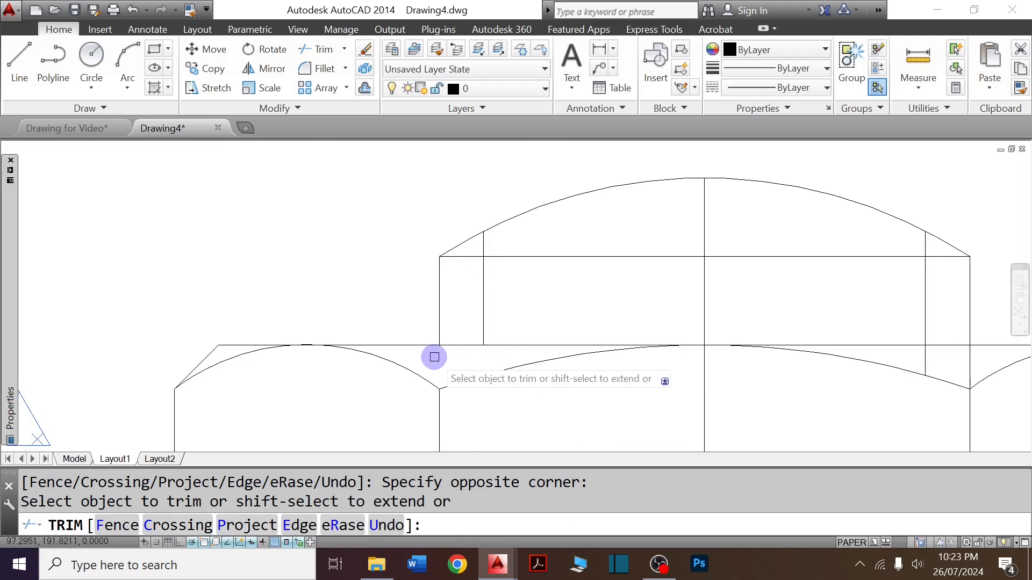
pyautogui.scroll(-1, 537, 338)
pyautogui.scroll(3, 659, 338)
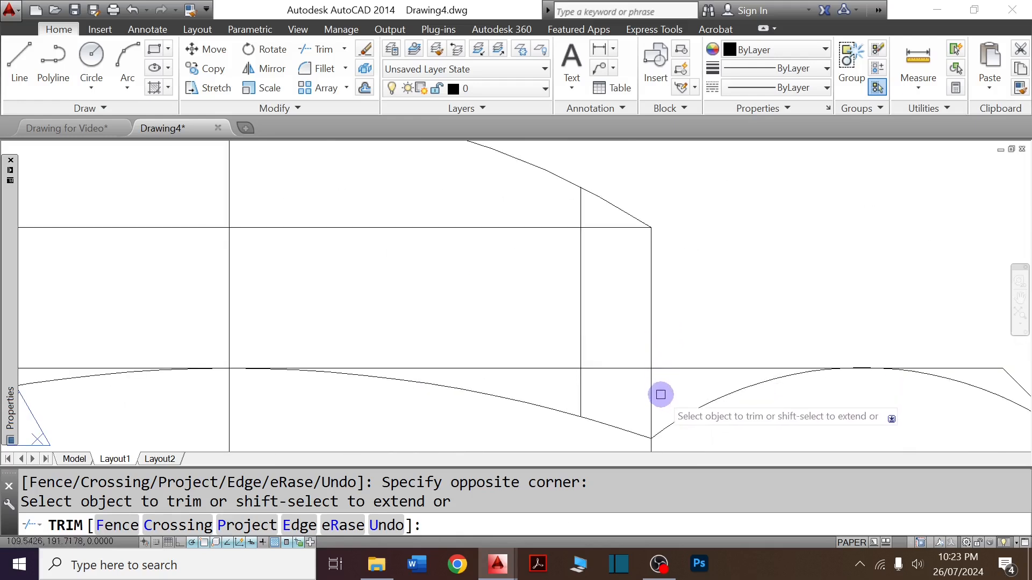
pyautogui.click(663, 396)
pyautogui.click(578, 389)
pyautogui.scroll(-6, 618, 283)
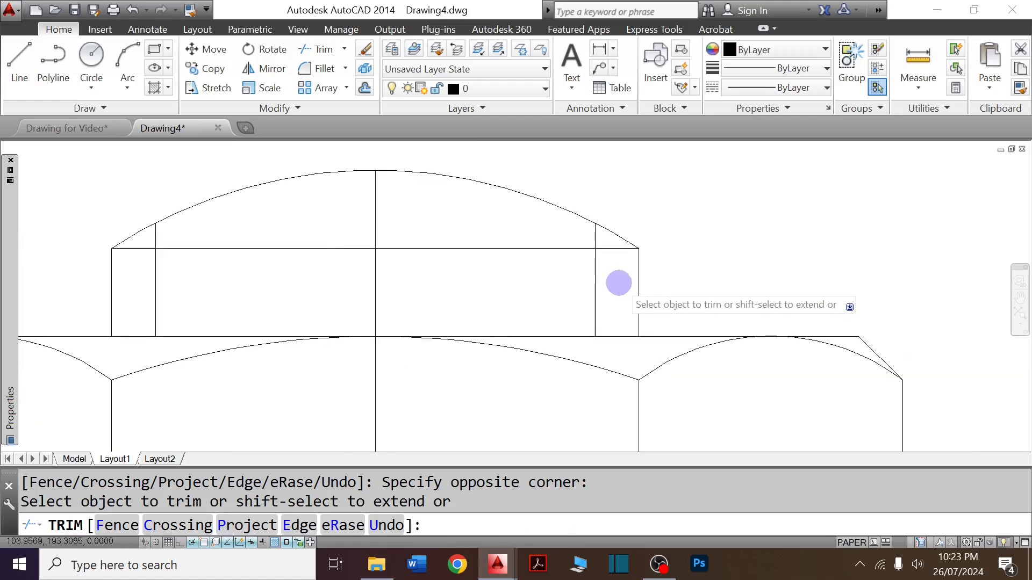
# Erase the leftover right thread segment between the lower nut's top edge and its top arc.
pyautogui.scroll(6, 597, 355)
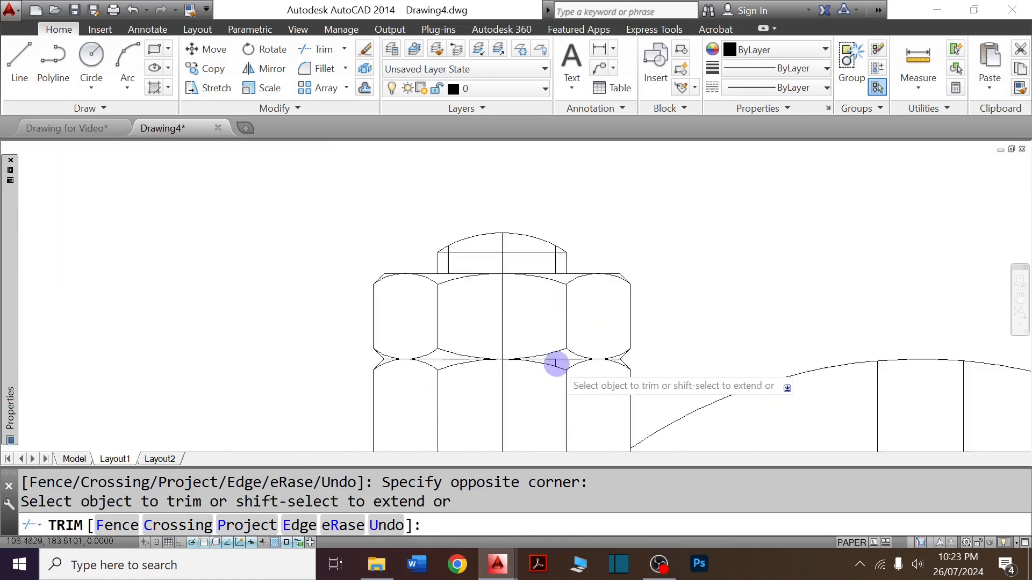
pyautogui.press('Escape')
pyautogui.press('Escape')
pyautogui.click(578, 366)
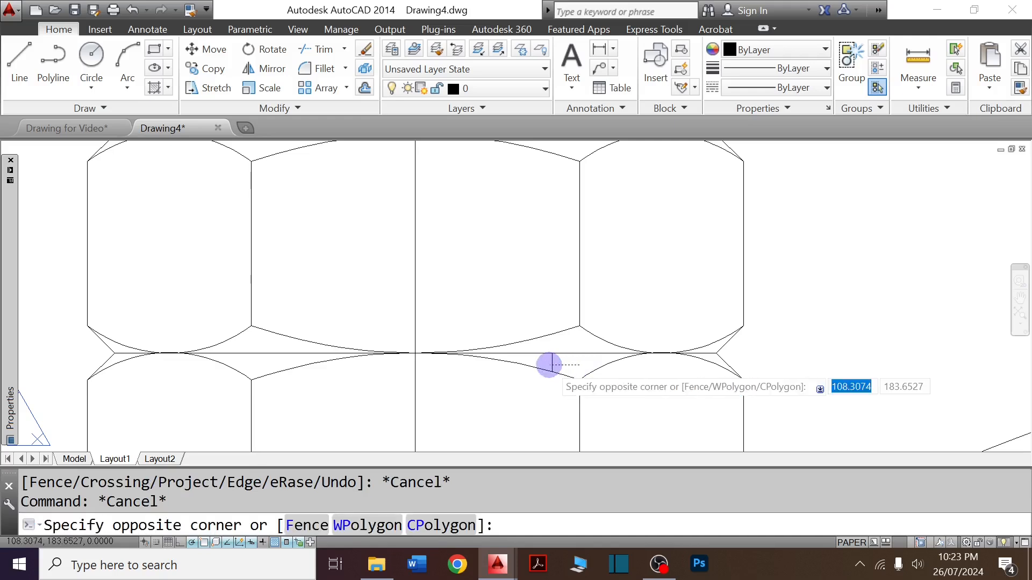
pyautogui.click(549, 364)
pyautogui.press('Delete')
pyautogui.scroll(-5, 566, 242)
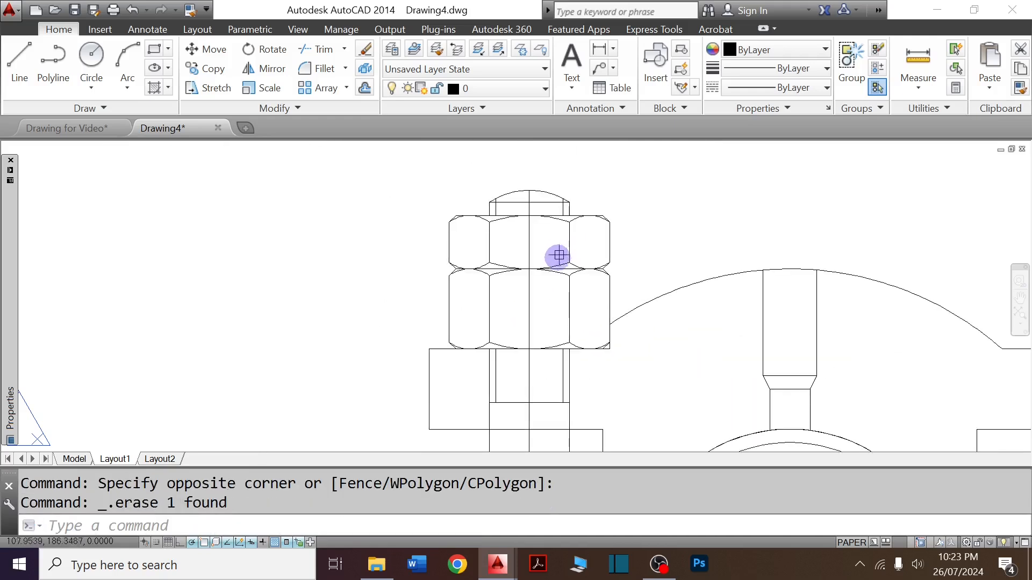
# Check the dimensions of the base's sloping end in the Drawing for Video sheet and return to Drawing4.
pyautogui.scroll(-6, 462, 282)
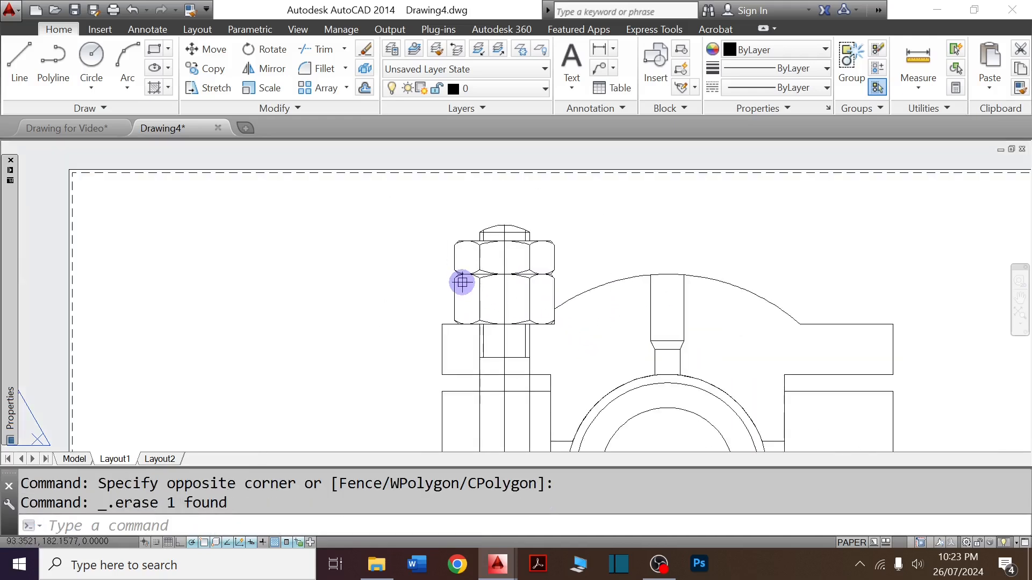
pyautogui.scroll(4, 488, 424)
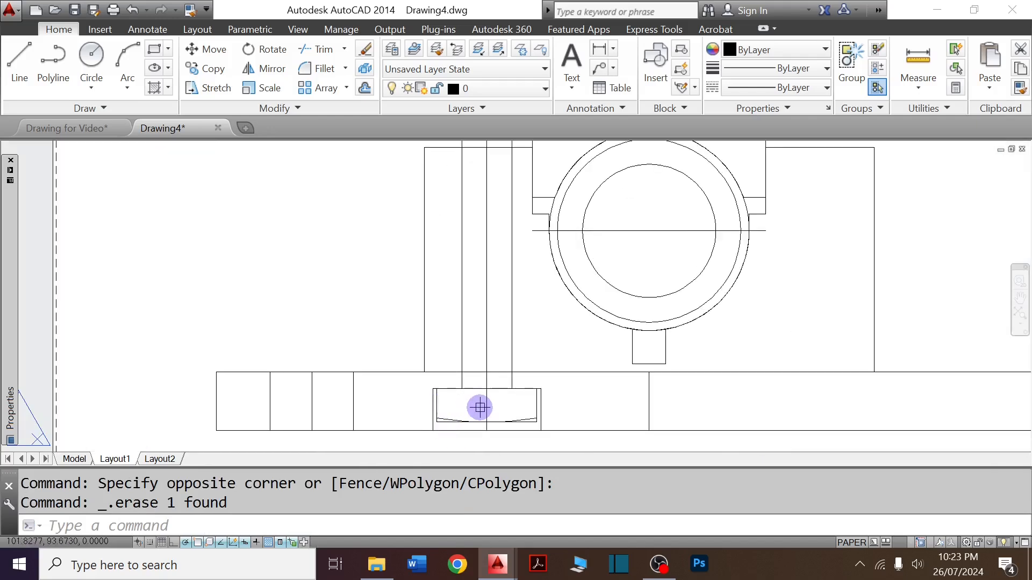
pyautogui.hotkey('ctrl', 'Tab')
pyautogui.scroll(-4, 514, 369)
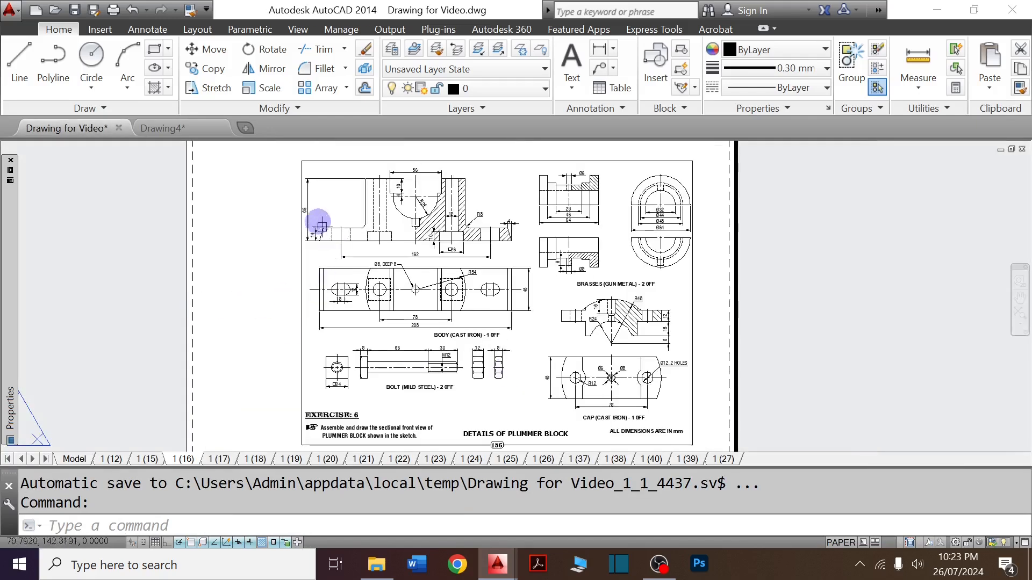
pyautogui.scroll(6, 321, 225)
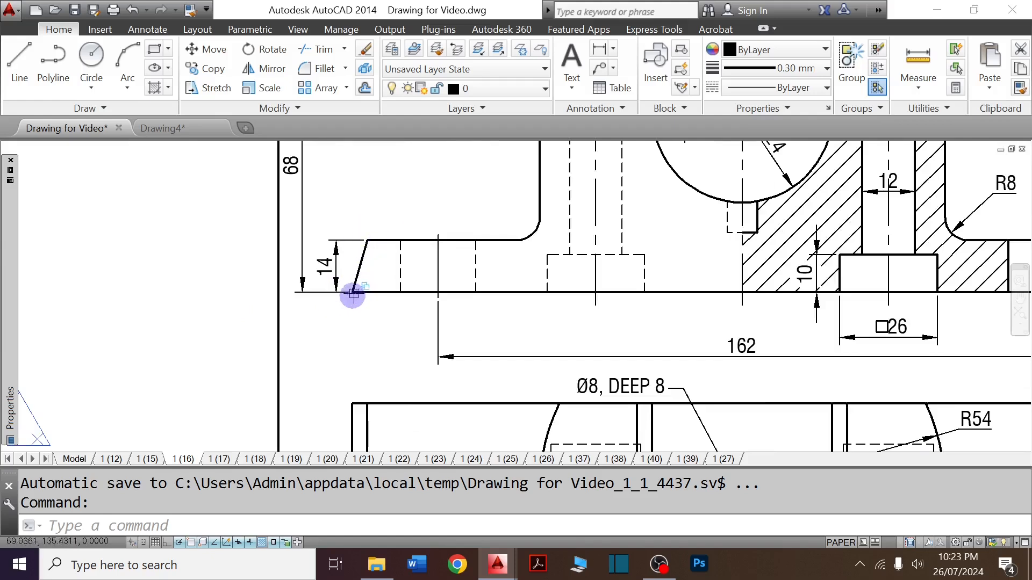
pyautogui.scroll(-2, 353, 294)
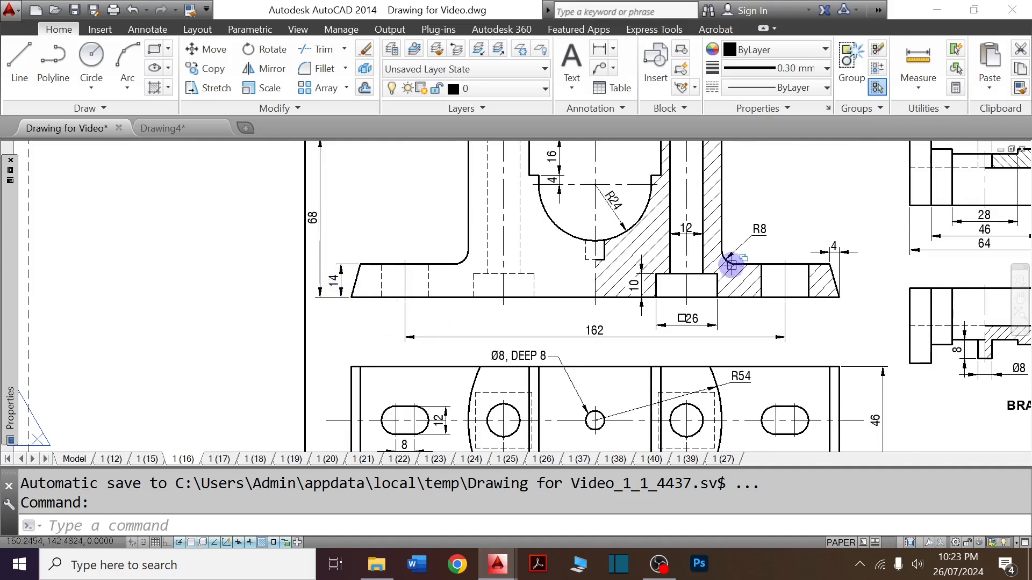
pyautogui.hotkey('ctrl', 'Tab')
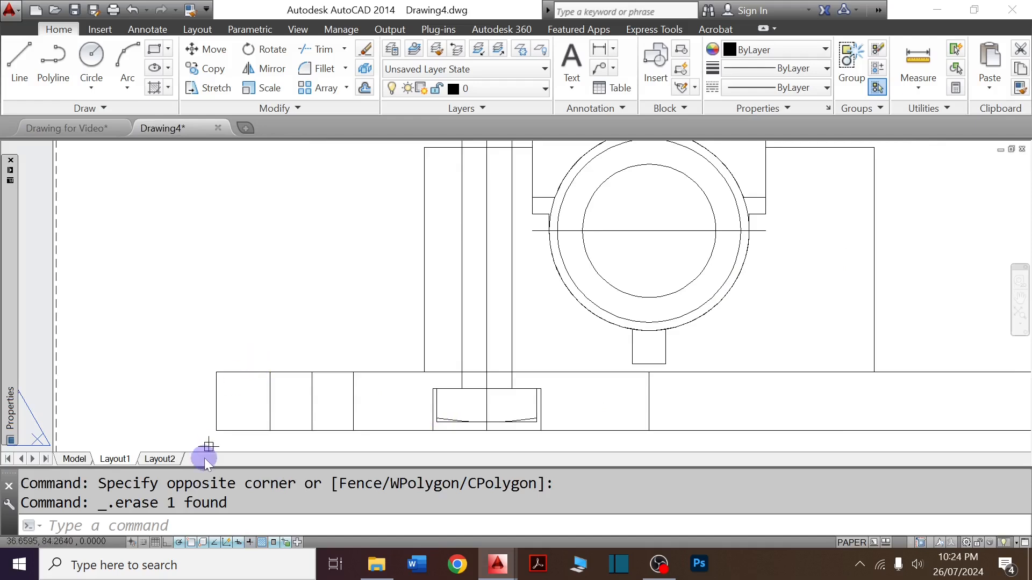
# Offset the vertical left end line of the base 4 mm inward.
pyautogui.write('o')
pyautogui.press('Return')
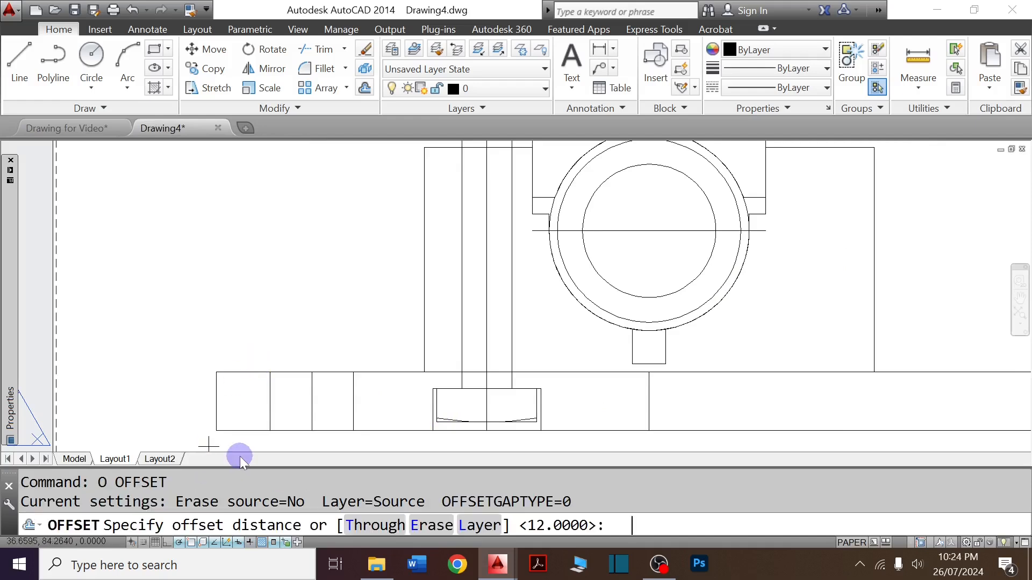
pyautogui.write('4')
pyautogui.press('Return')
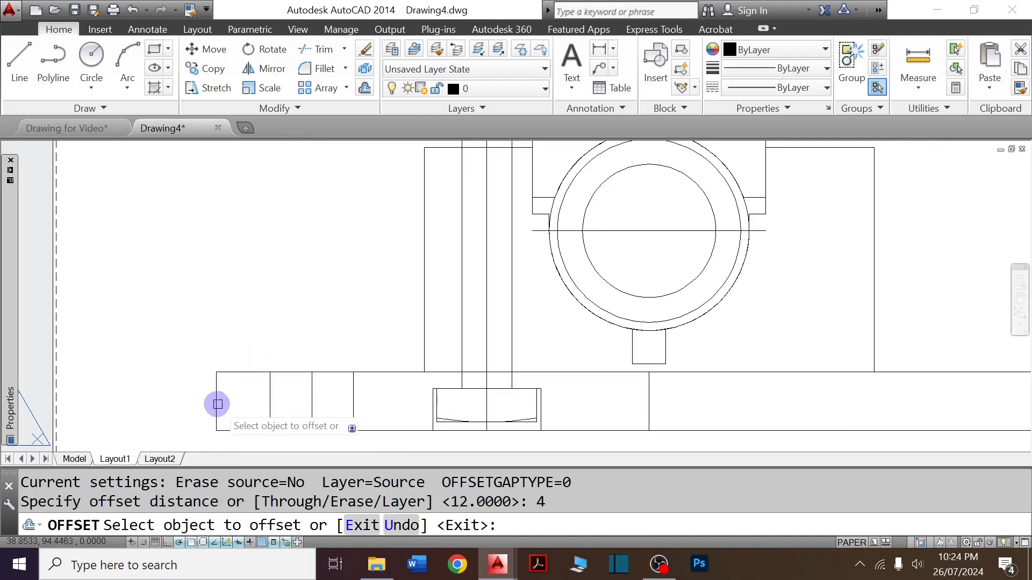
pyautogui.click(217, 404)
pyautogui.click(250, 404)
pyautogui.press('Escape')
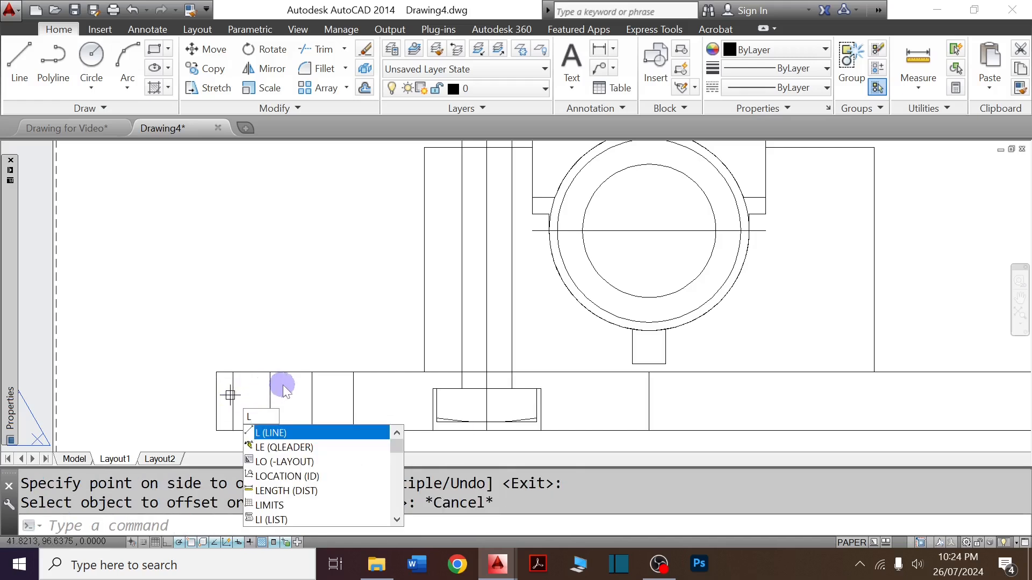
# Draw a sloping line from the offset line's top end to the base's bottom-left corner and erase the offset line.
pyautogui.press('Return')
pyautogui.scroll(4, 231, 383)
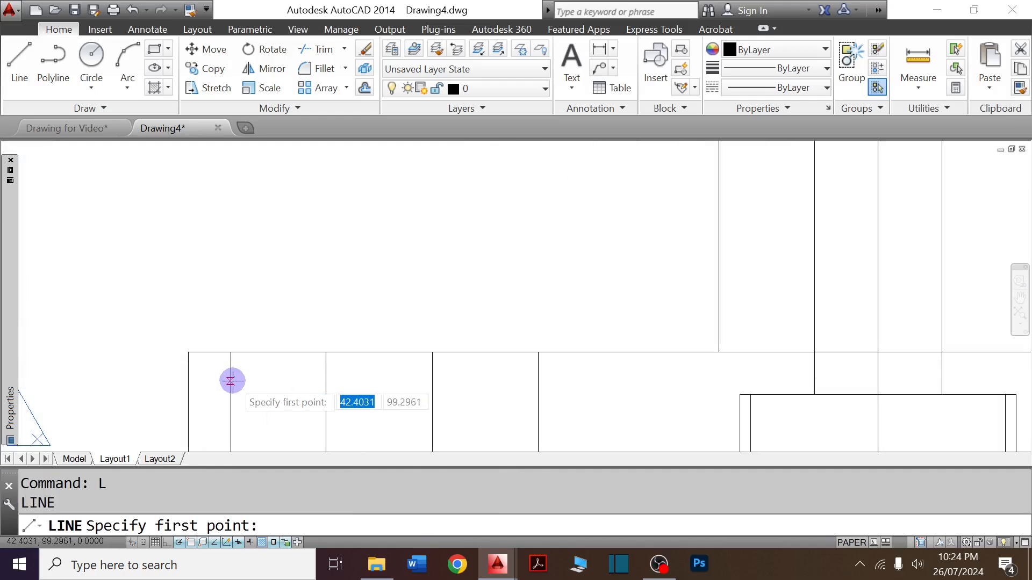
pyautogui.scroll(-4, 231, 353)
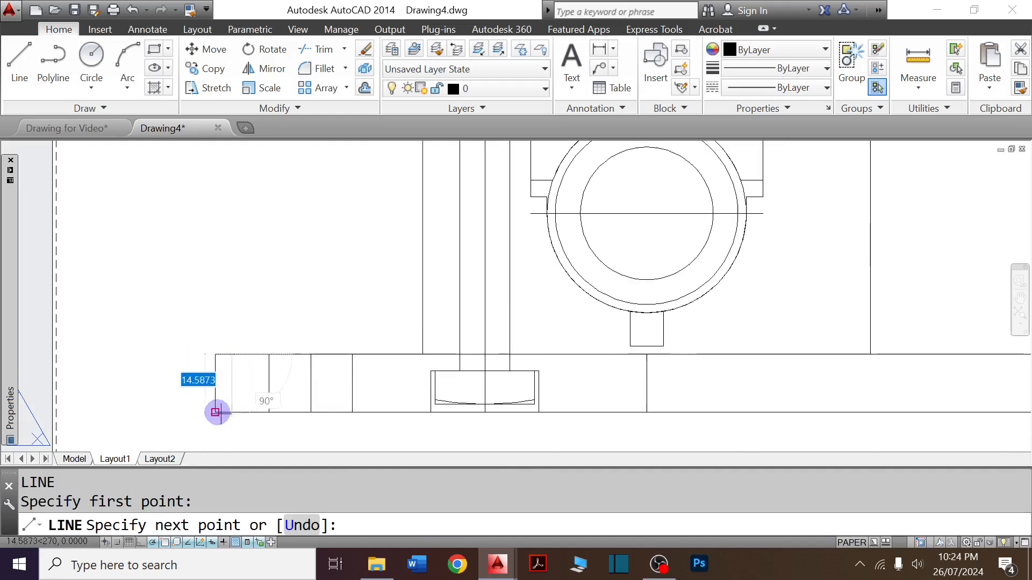
pyautogui.click(215, 412)
pyautogui.press('Escape')
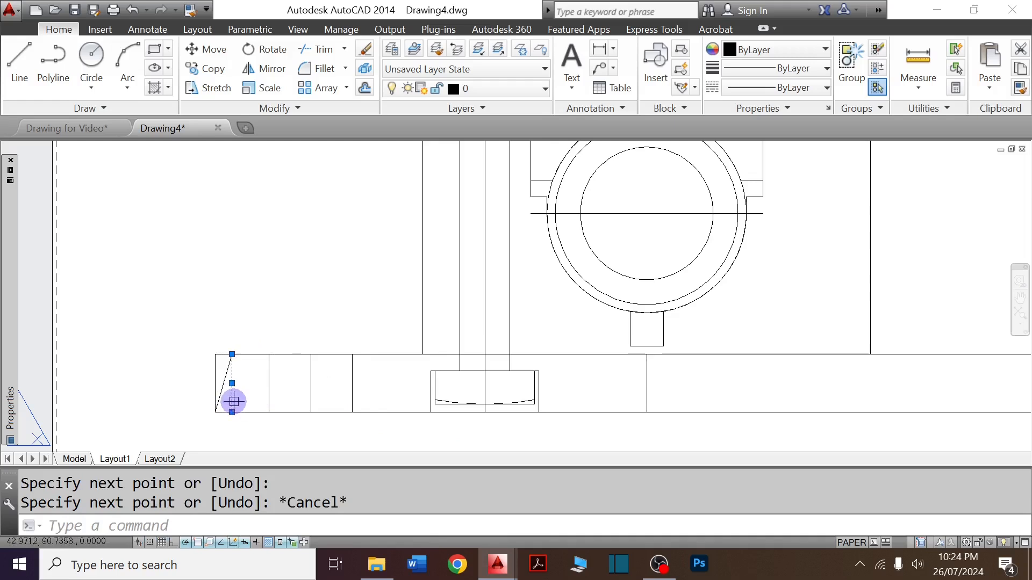
pyautogui.press('Delete')
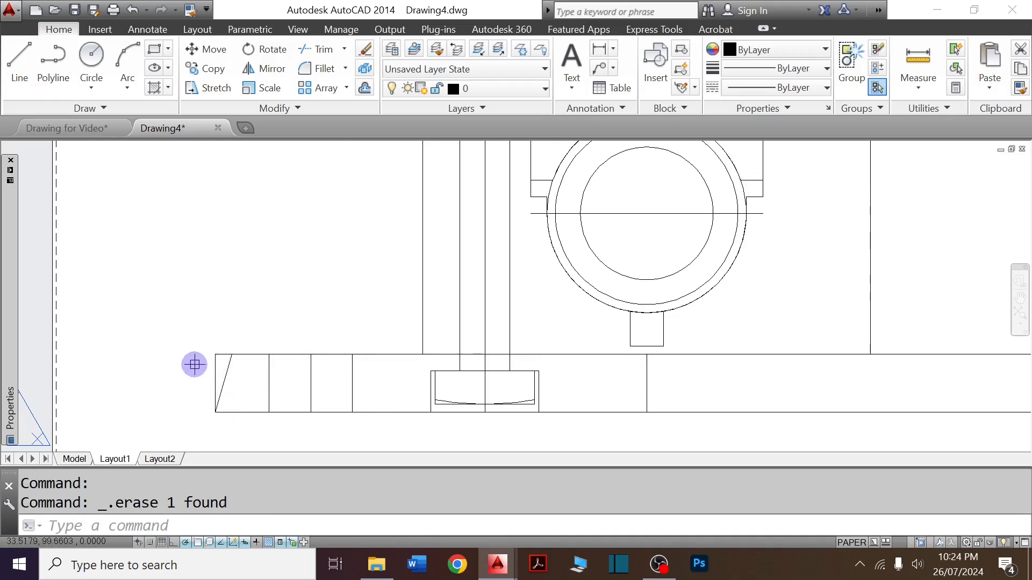
# Trim the base's top edge beyond the sloping line and erase the original vertical left end line.
pyautogui.write('TR')
pyautogui.press('Return')
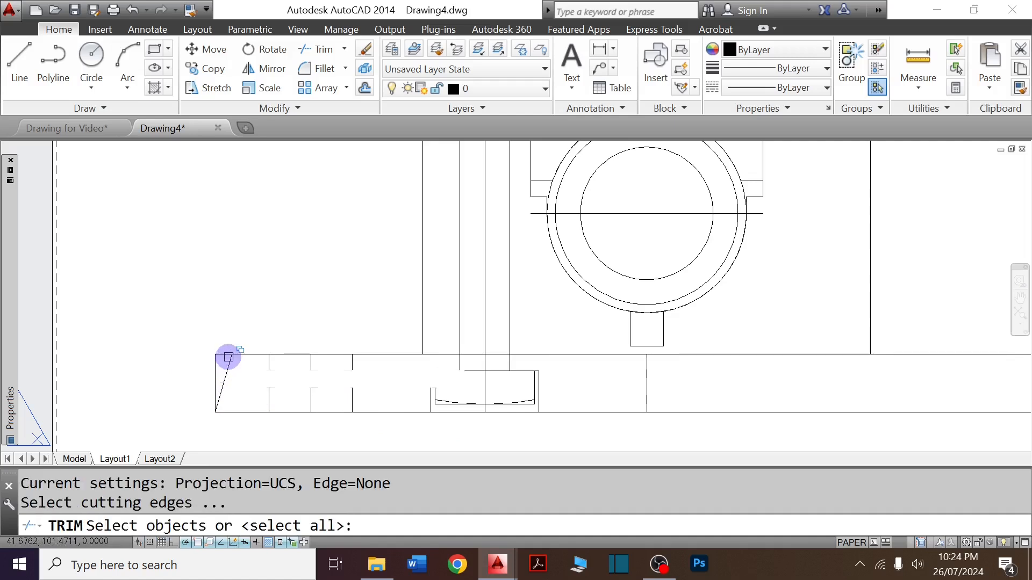
pyautogui.press('Return')
pyautogui.press('Escape')
pyautogui.click(221, 363)
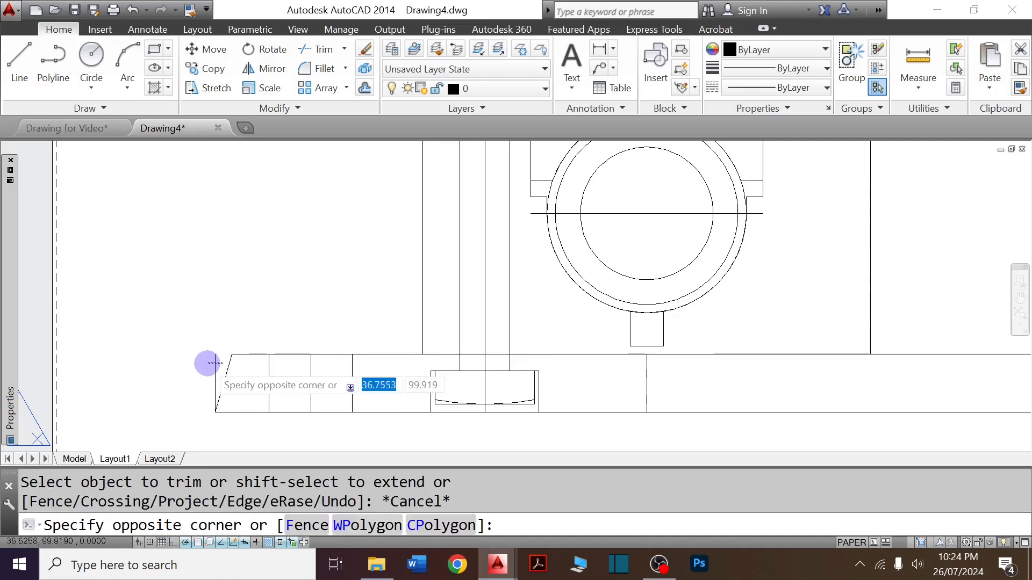
pyautogui.click(207, 364)
pyautogui.press('Delete')
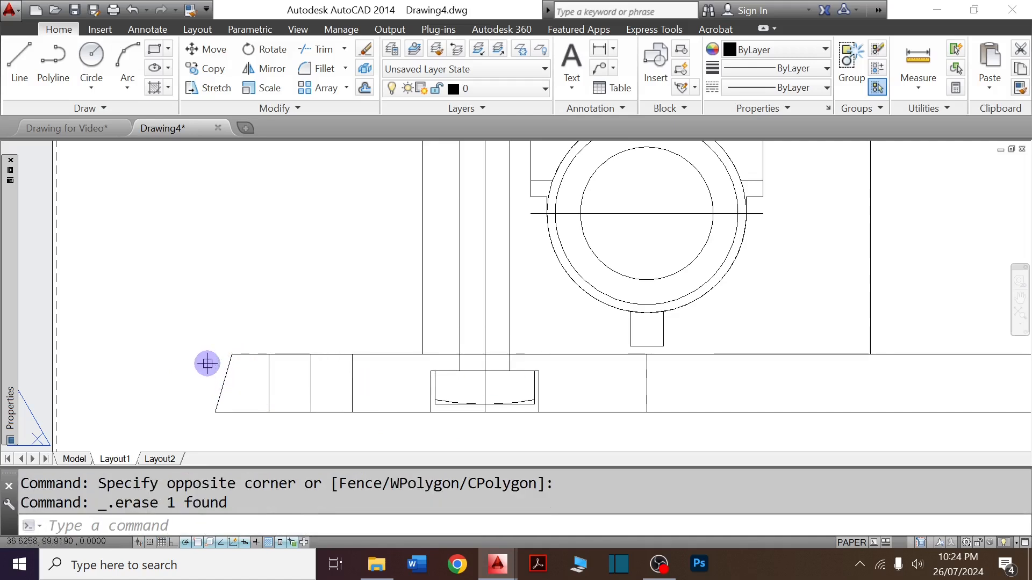
pyautogui.scroll(-2, 259, 356)
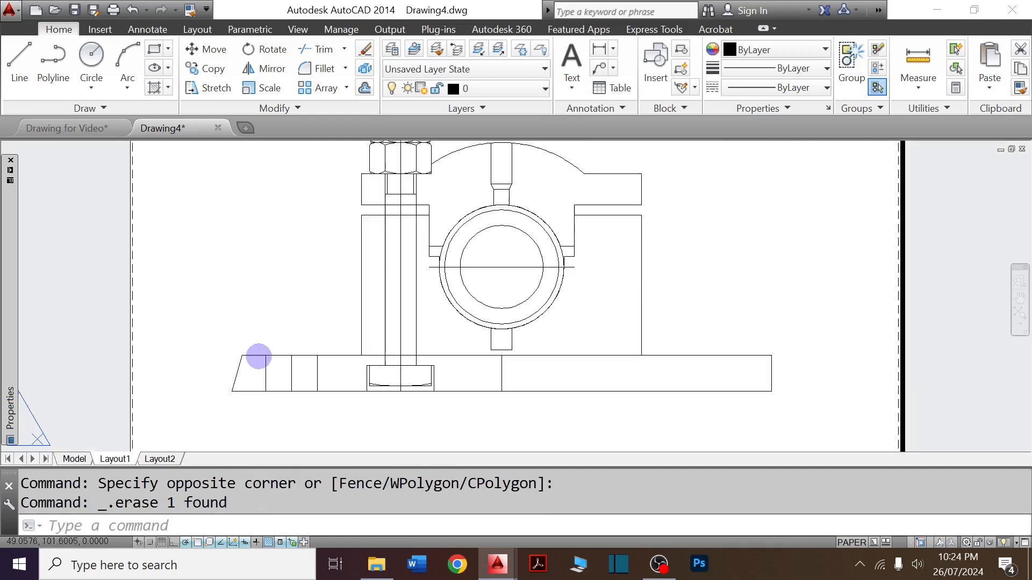
pyautogui.scroll(4, 375, 382)
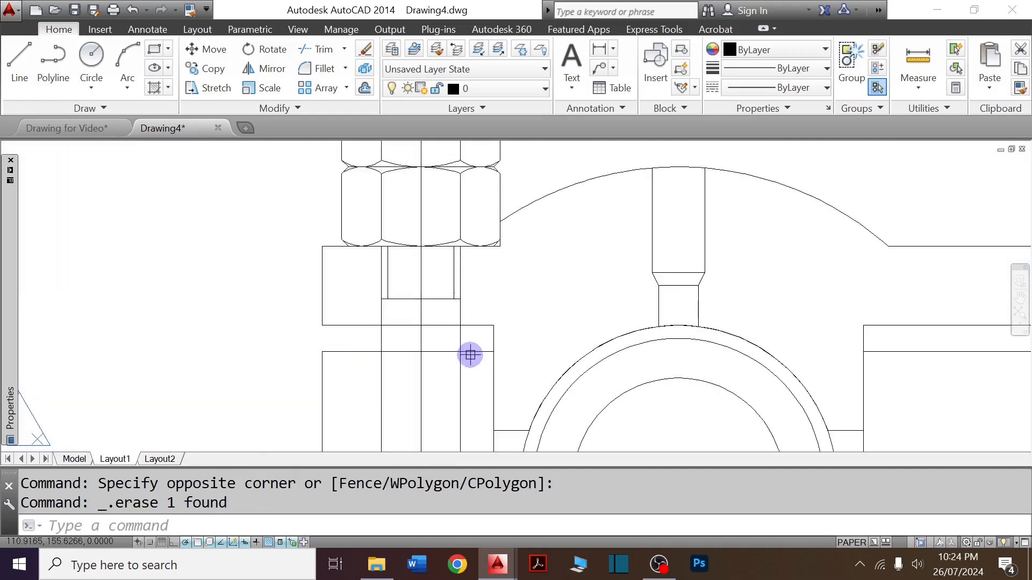
# Trim the cap's bottom edge and the body's top edge where they cross the left bolt shank.
pyautogui.scroll(-2, 424, 302)
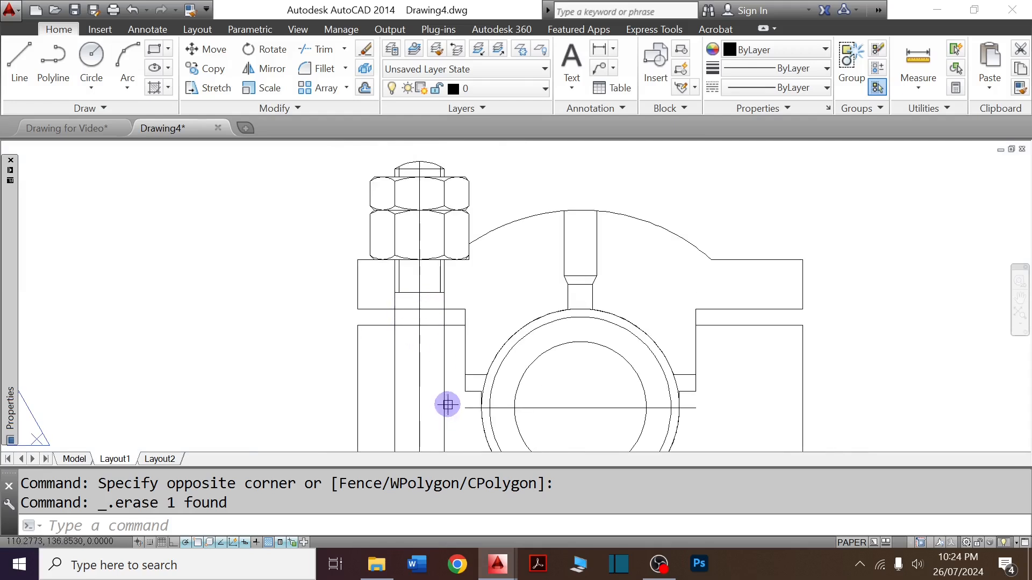
pyautogui.press('Return')
pyautogui.scroll(4, 403, 338)
pyautogui.click(412, 334)
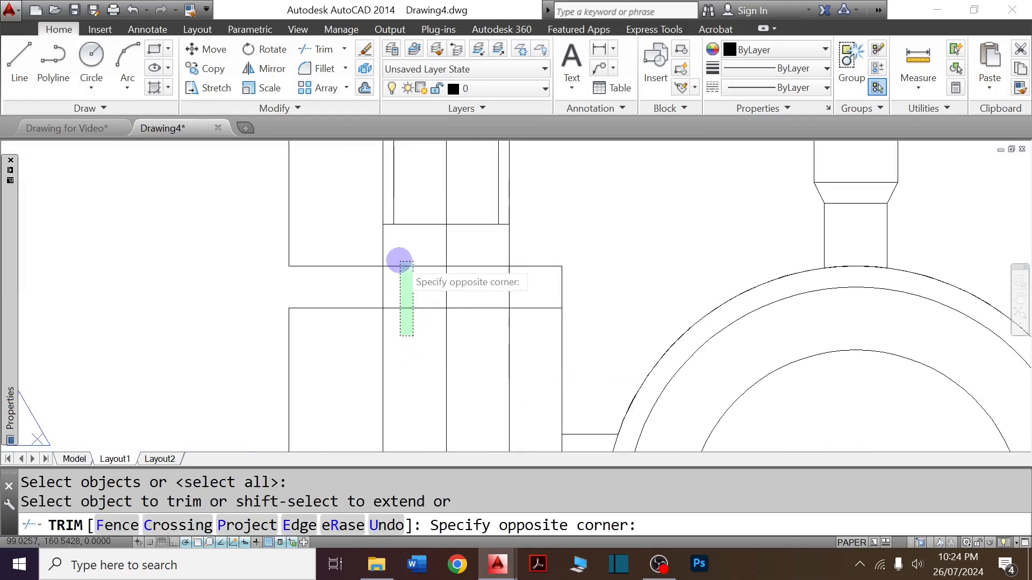
pyautogui.click(398, 263)
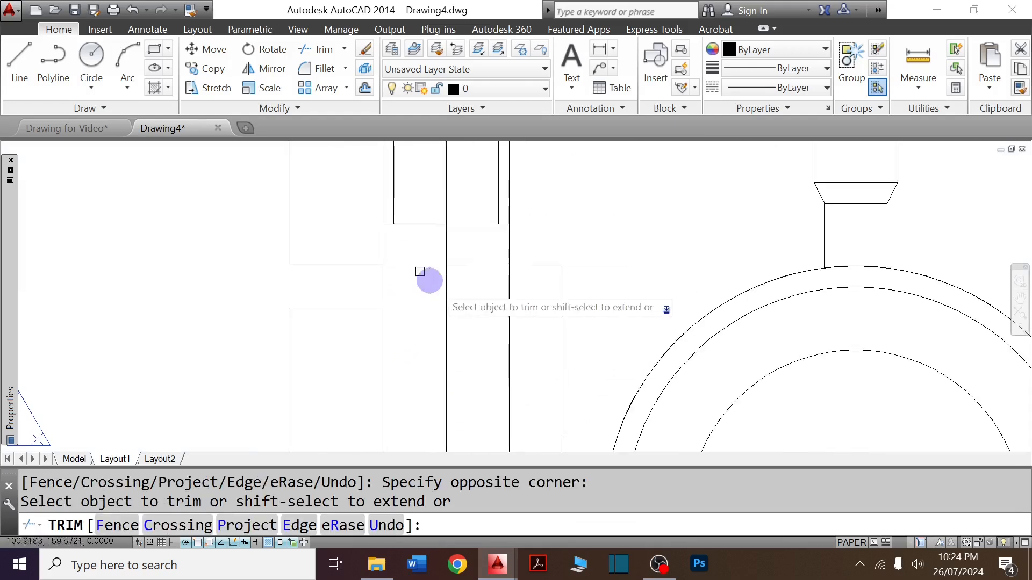
pyautogui.click(481, 331)
pyautogui.click(475, 259)
pyautogui.scroll(-2, 440, 306)
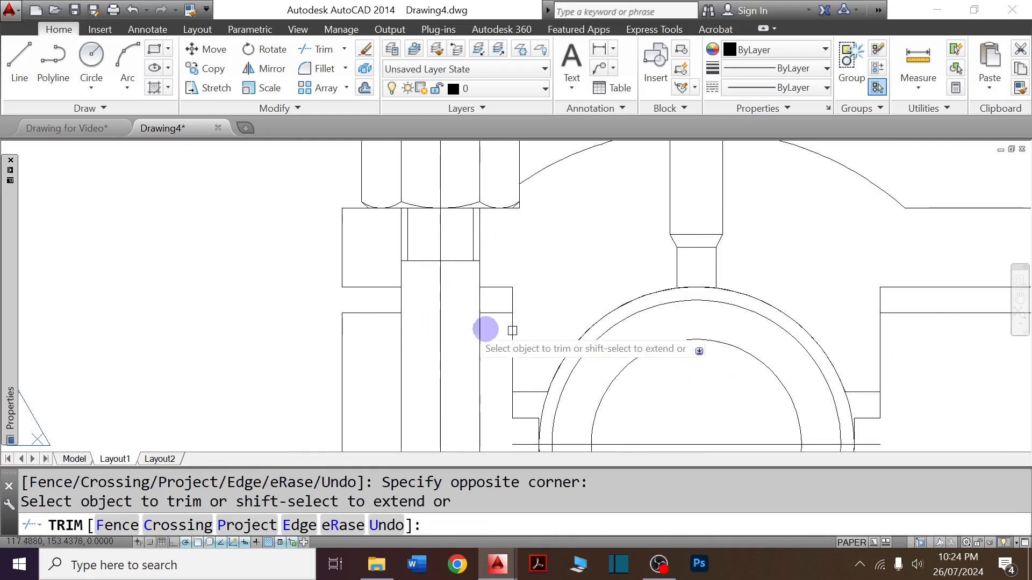
pyautogui.scroll(1, 440, 311)
pyautogui.scroll(-1, 440, 312)
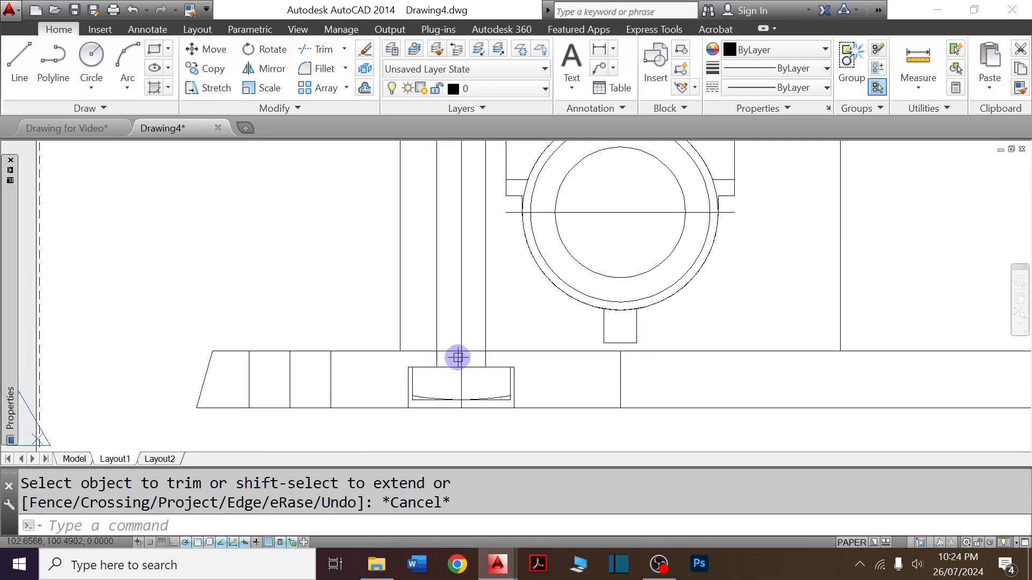
# Trim the base's top edge between the body's two side walls and erase the leftover segment across the left bolt.
pyautogui.press('Return')
pyautogui.scroll(3, 452, 355)
pyautogui.click(339, 362)
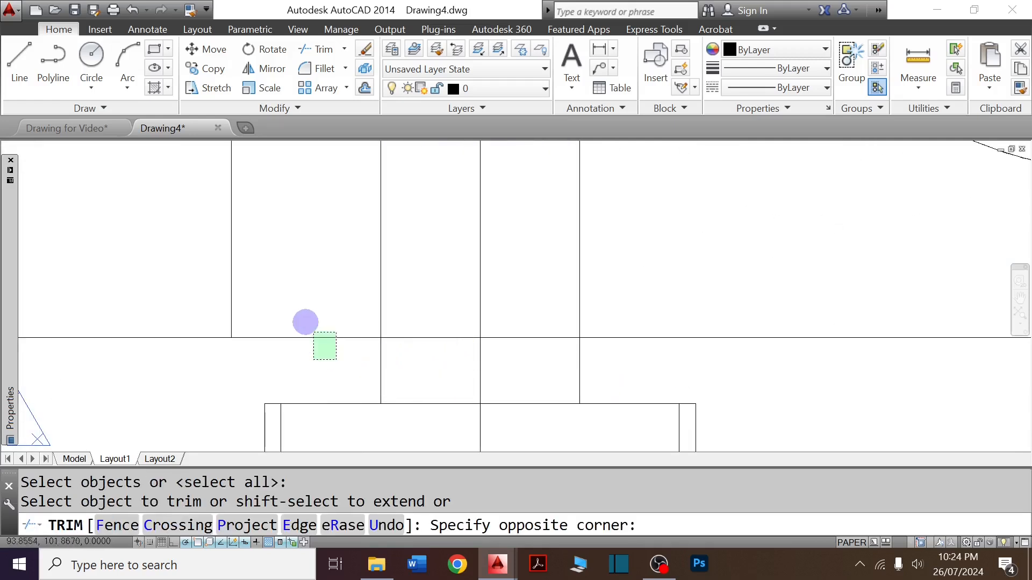
pyautogui.click(305, 319)
pyautogui.scroll(-2, 357, 324)
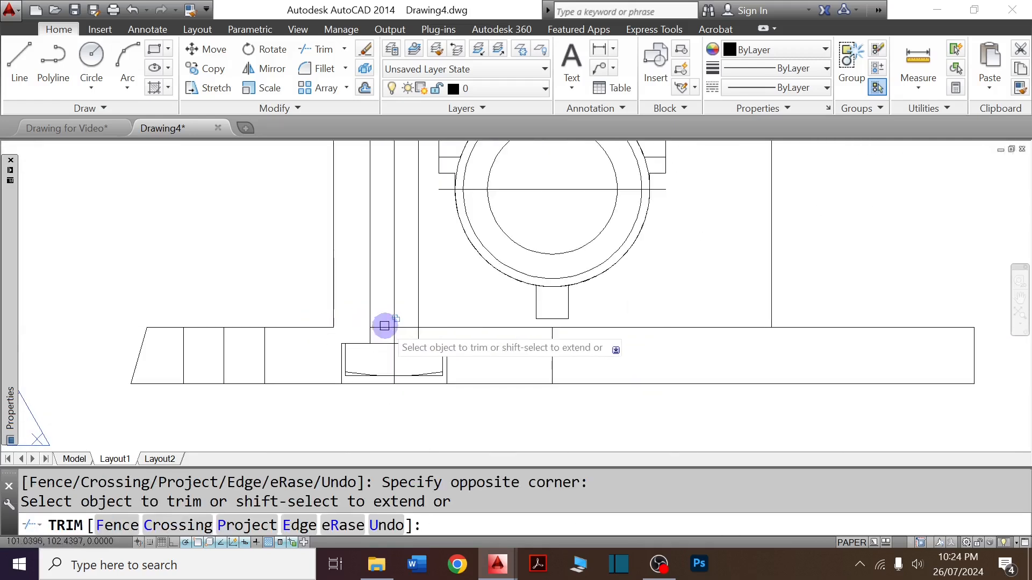
pyautogui.click(693, 327)
pyautogui.press('Escape')
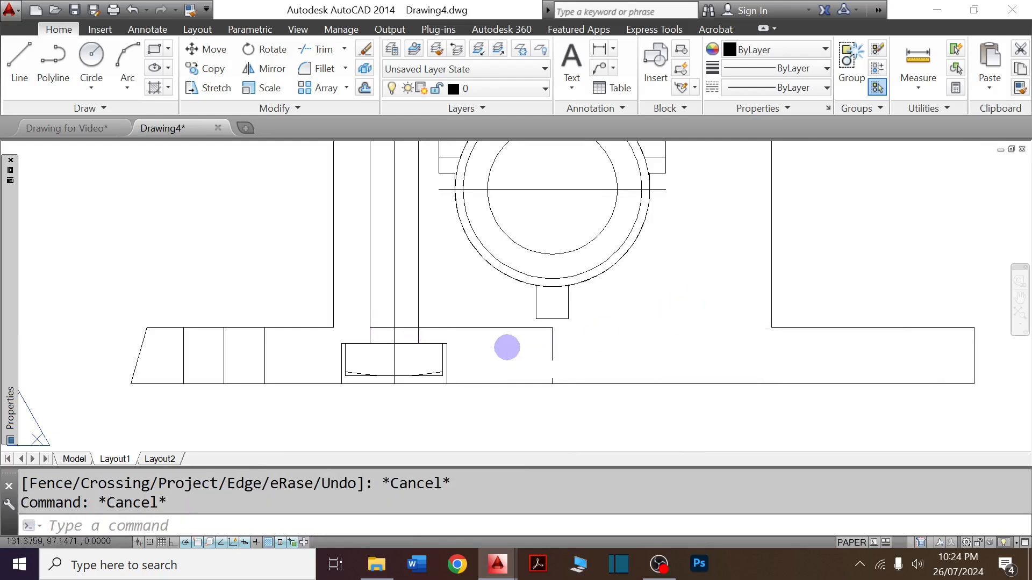
pyautogui.click(507, 347)
pyautogui.click(488, 318)
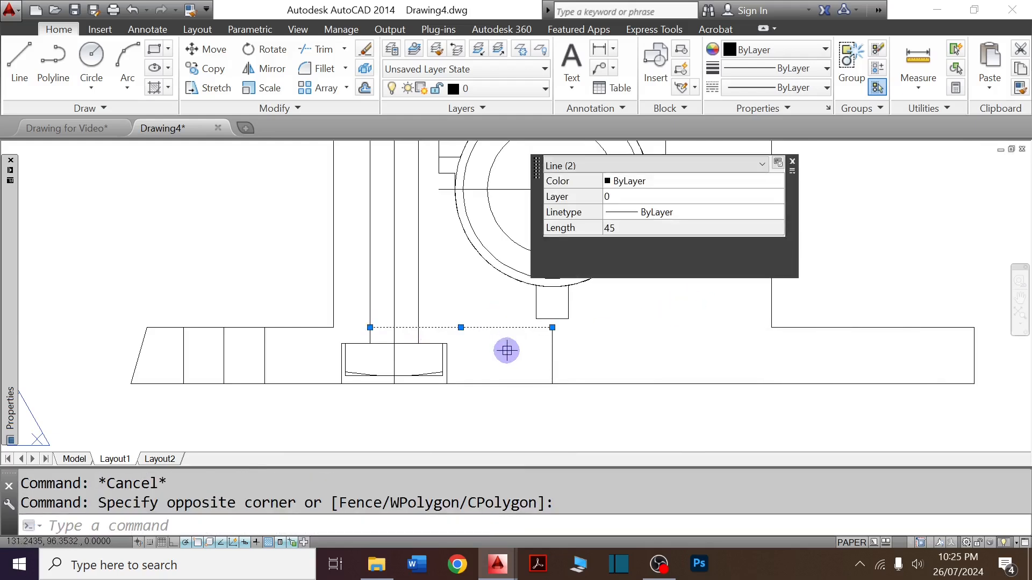
pyautogui.press('Delete')
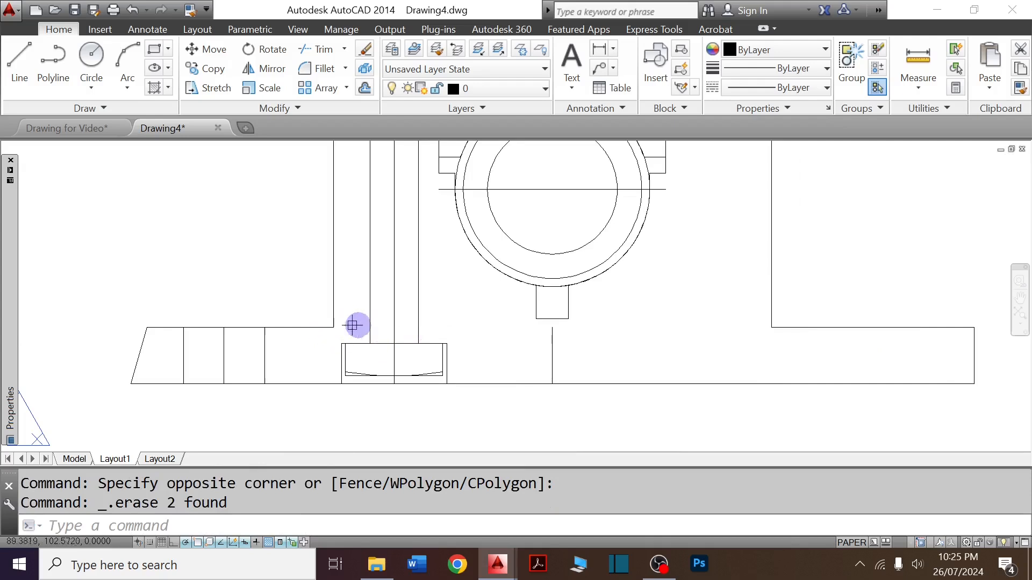
# Fillet both corners between the base's top edge and the body's side walls with a 5 mm radius.
pyautogui.press('Return')
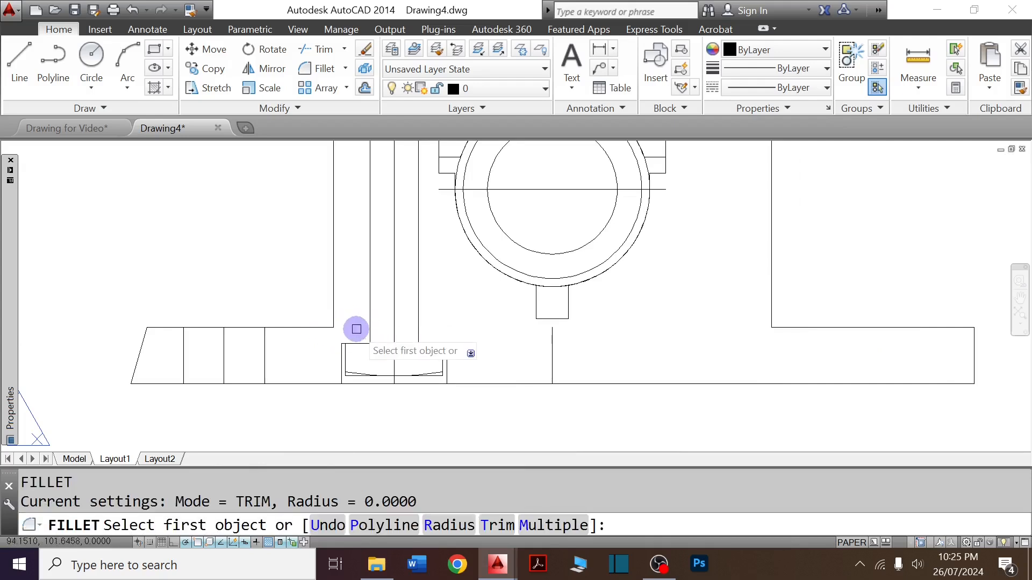
pyautogui.write('R')
pyautogui.press('Return')
pyautogui.press('Return')
pyautogui.click(316, 327)
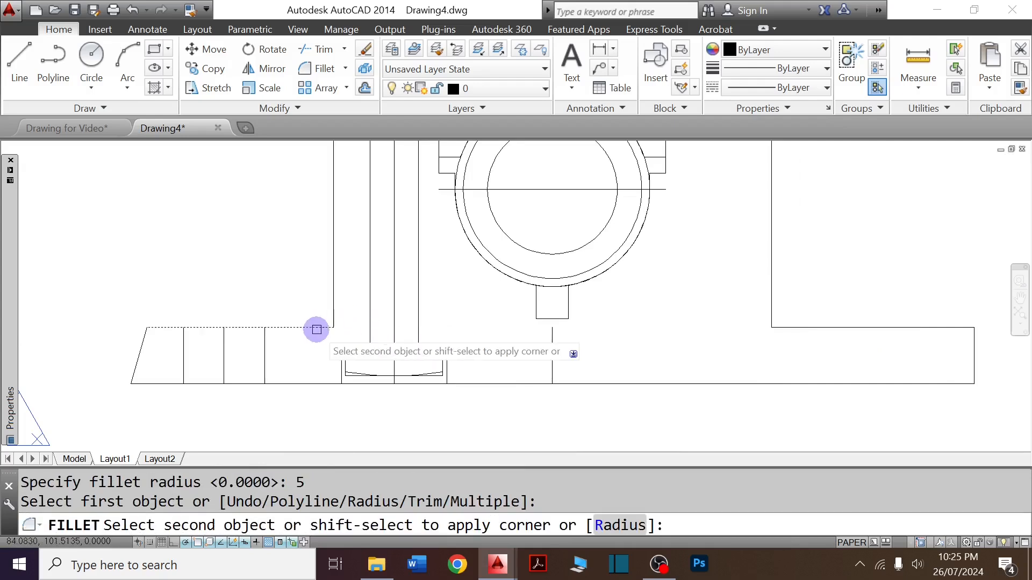
pyautogui.click(333, 295)
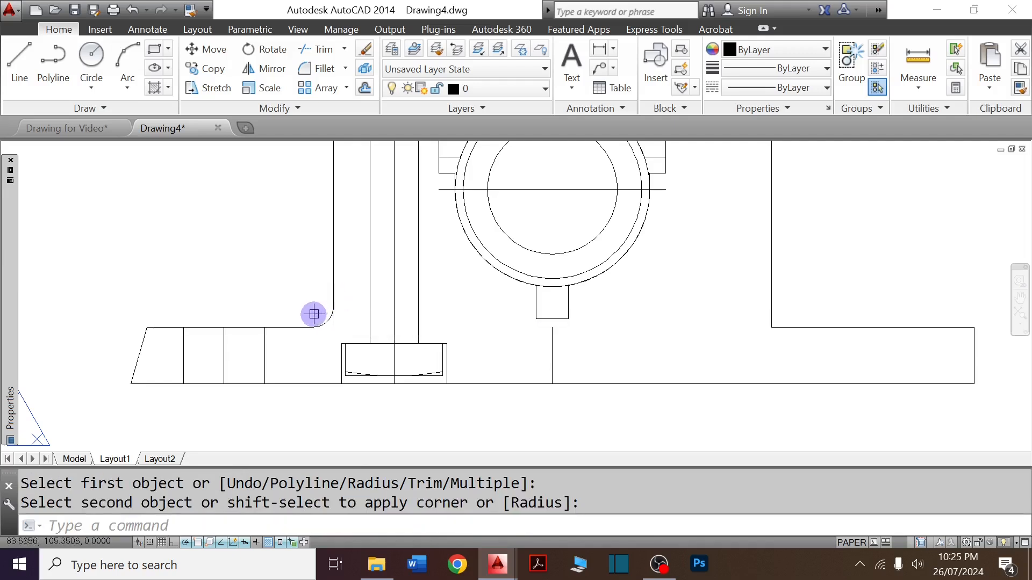
pyautogui.press('Return')
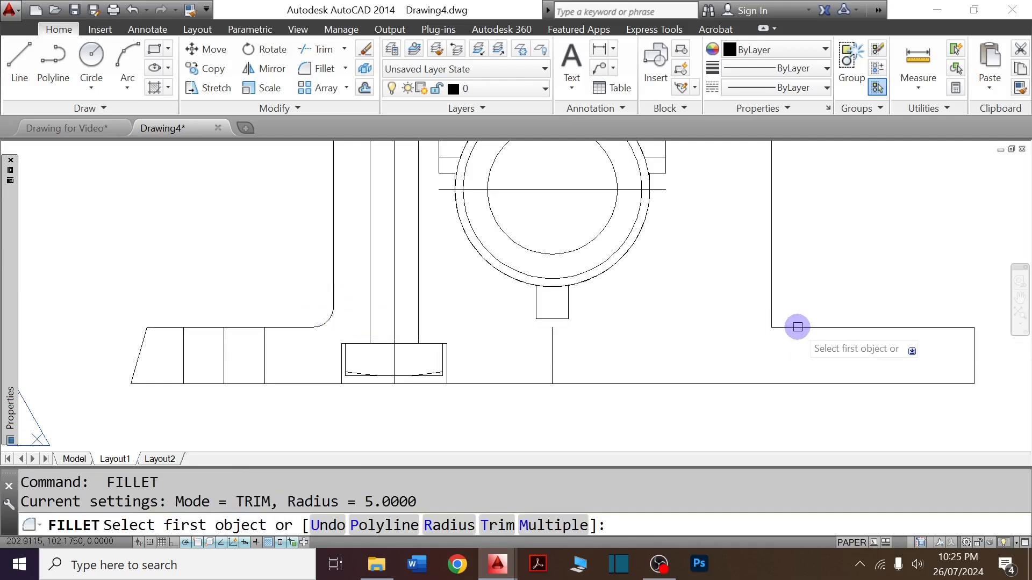
pyautogui.click(797, 327)
pyautogui.click(772, 306)
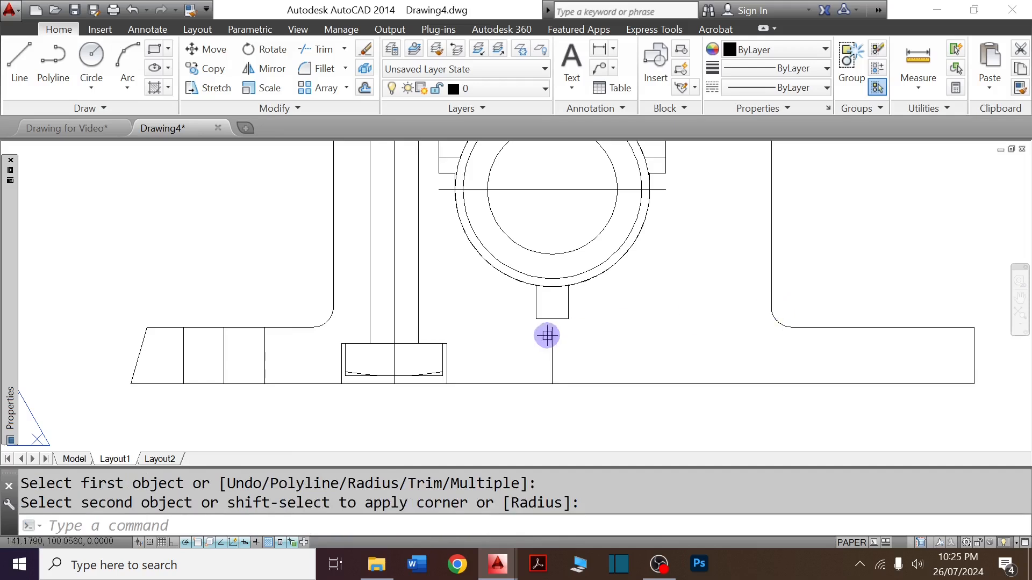
pyautogui.scroll(-2, 547, 335)
pyautogui.press('Escape')
pyautogui.press('Escape')
# Mirror the left bolt, nuts, body side and sloping base end about the vertical centre line, keeping the originals.
pyautogui.scroll(-2, 414, 242)
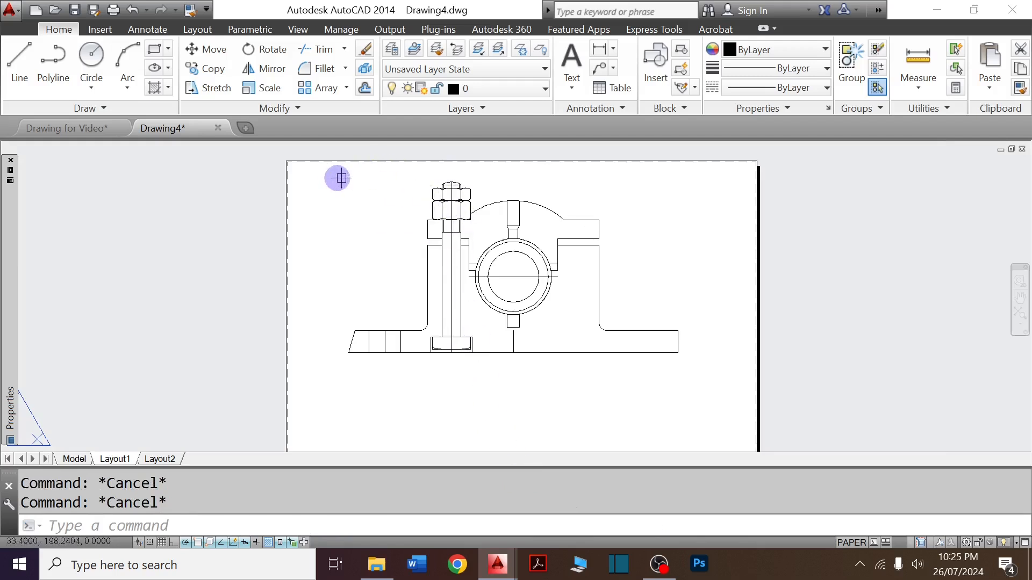
pyautogui.click(314, 169)
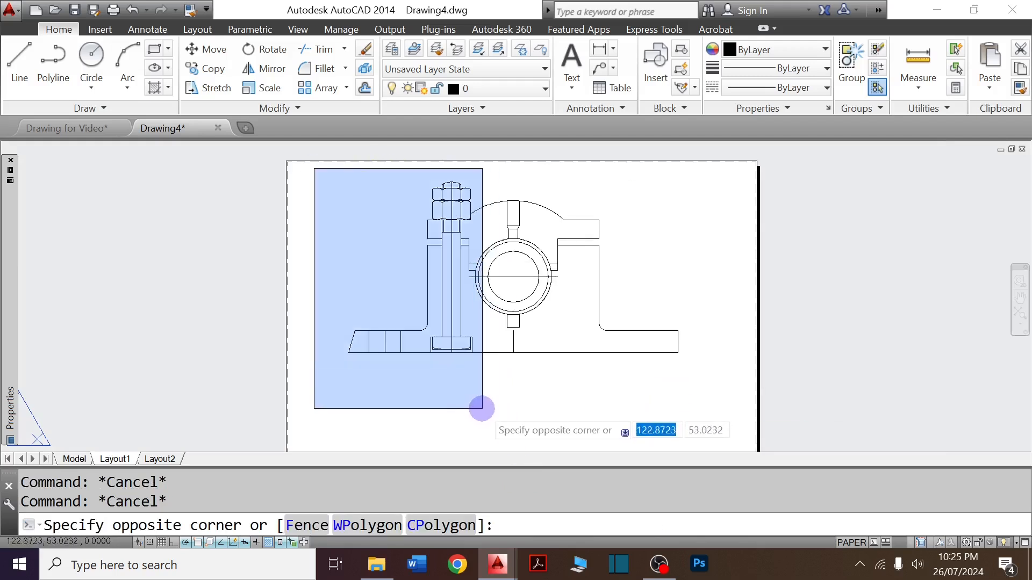
pyautogui.click(483, 407)
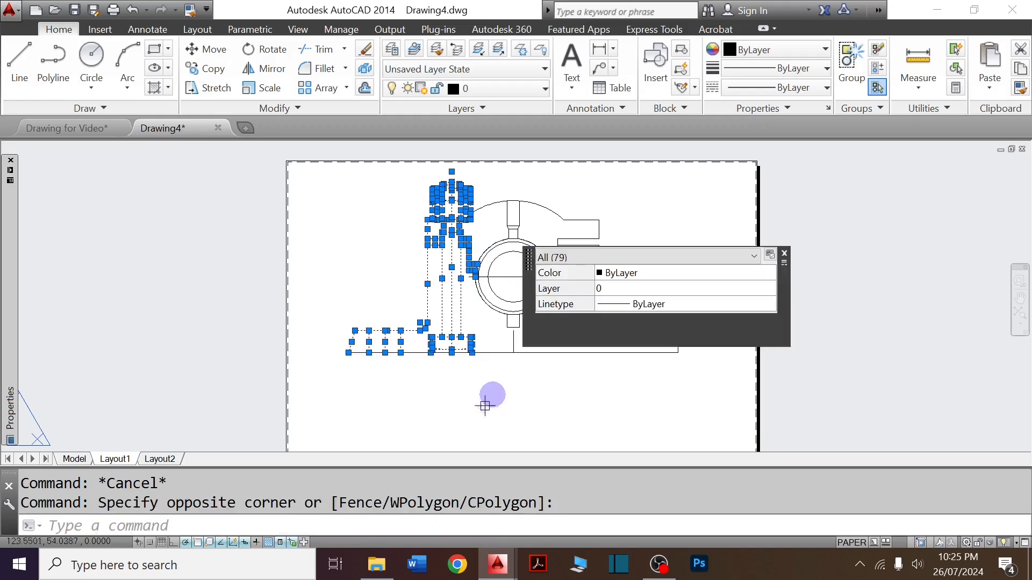
pyautogui.write('MI')
pyautogui.press('Return')
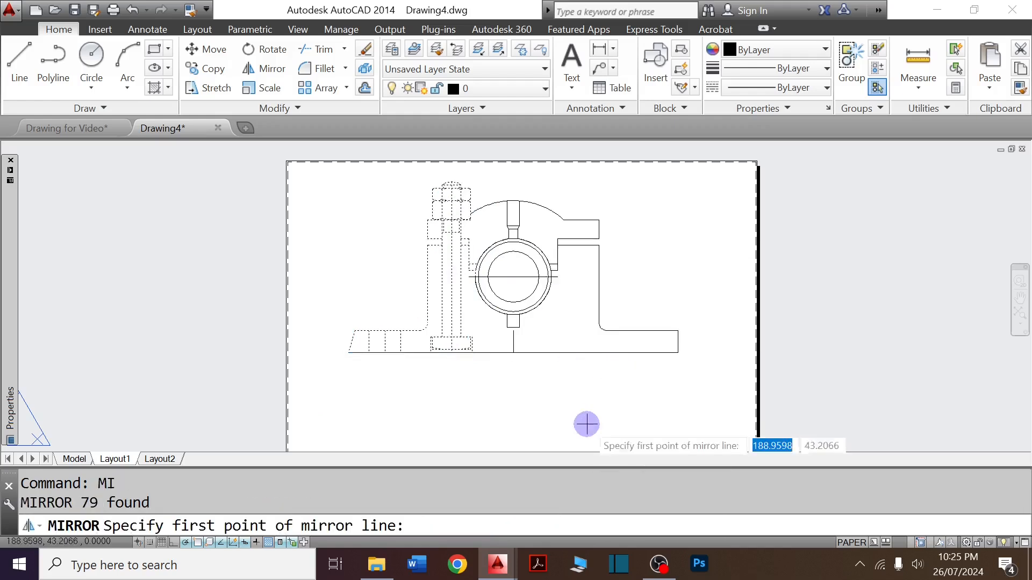
pyautogui.scroll(4, 513, 344)
pyautogui.click(499, 360)
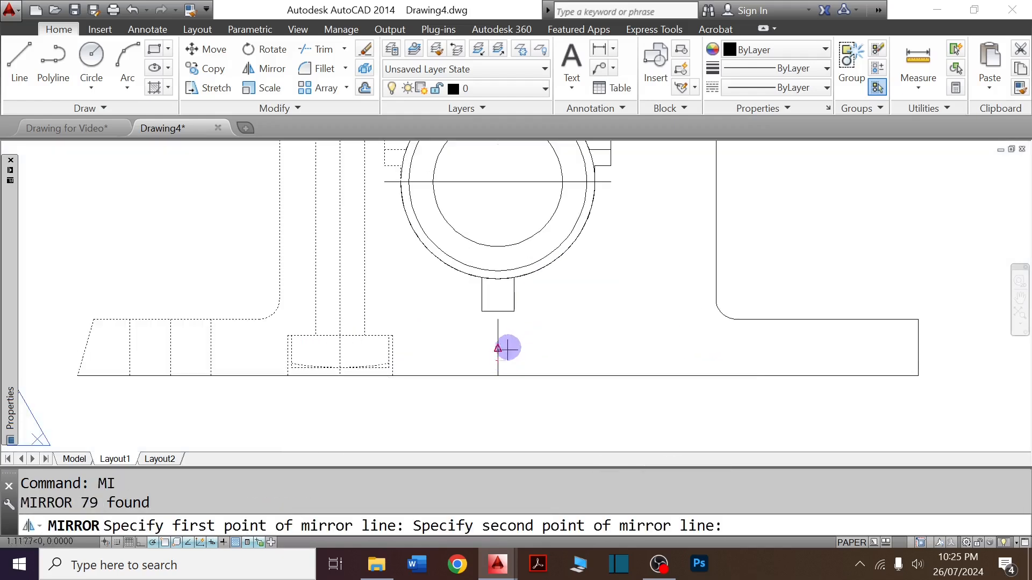
pyautogui.click(499, 331)
pyautogui.press('Return')
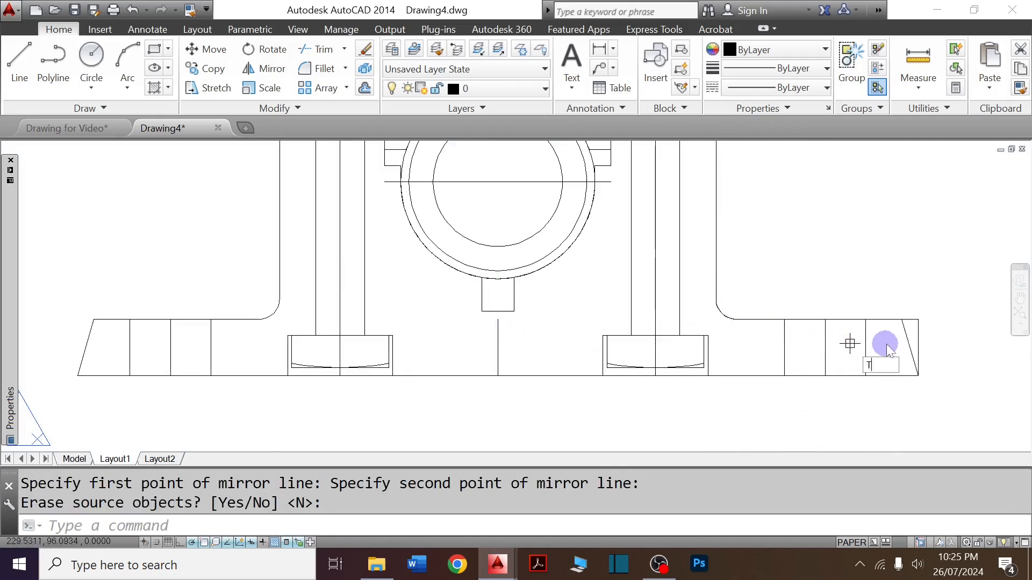
# Trim the base's top edge beyond the right sloping line and erase the old vertical right end line.
pyautogui.write('tr')
pyautogui.press('Return')
pyautogui.press('Return')
pyautogui.click(935, 336)
pyautogui.click(913, 304)
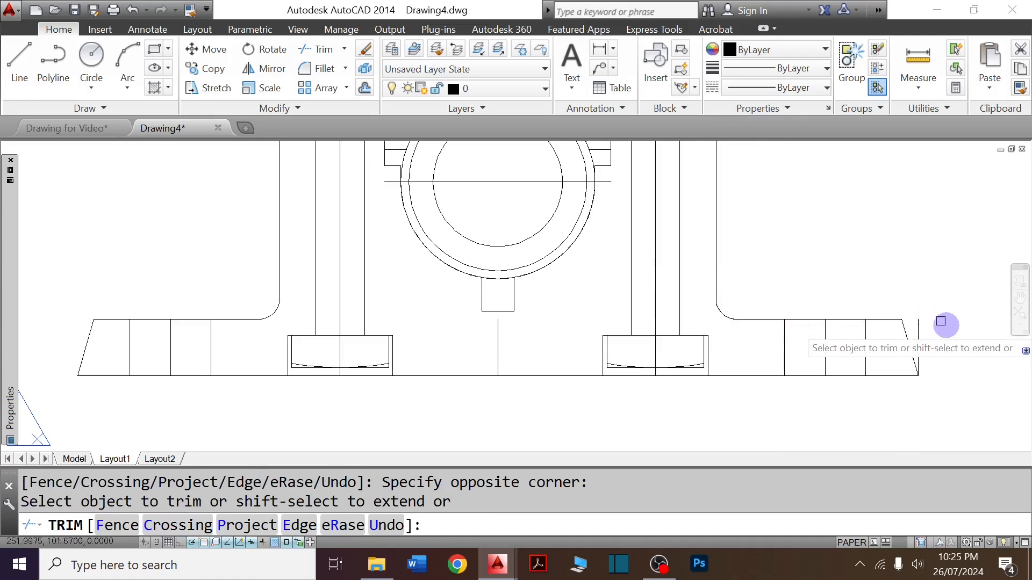
pyautogui.press('Escape')
pyautogui.press('Delete')
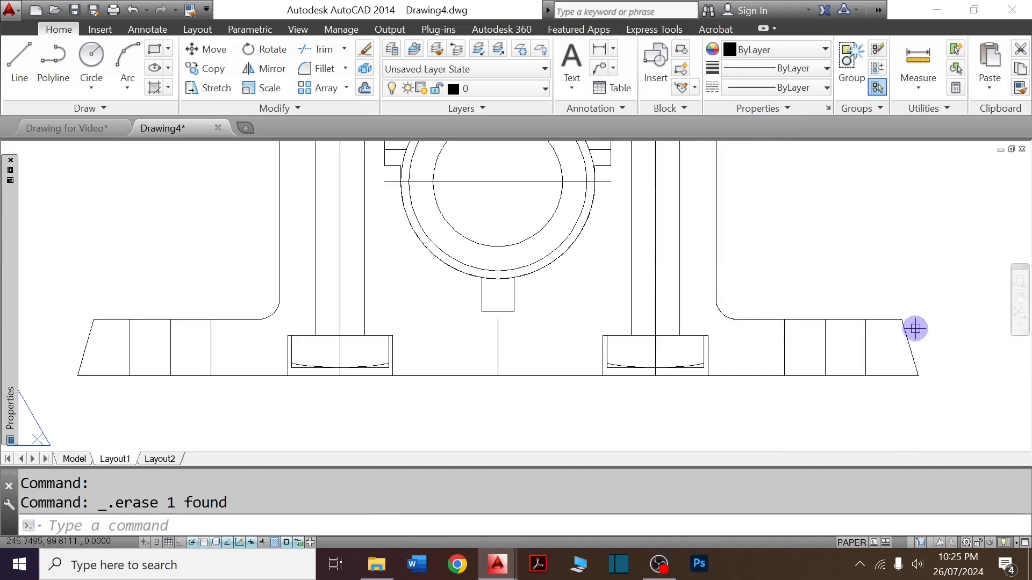
# Trim the part of the cap's arc that is hidden behind the right lower nut.
pyautogui.scroll(-2, 763, 381)
pyautogui.scroll(5, 640, 226)
pyautogui.press('Escape')
pyautogui.write('tr')
pyautogui.press('Return')
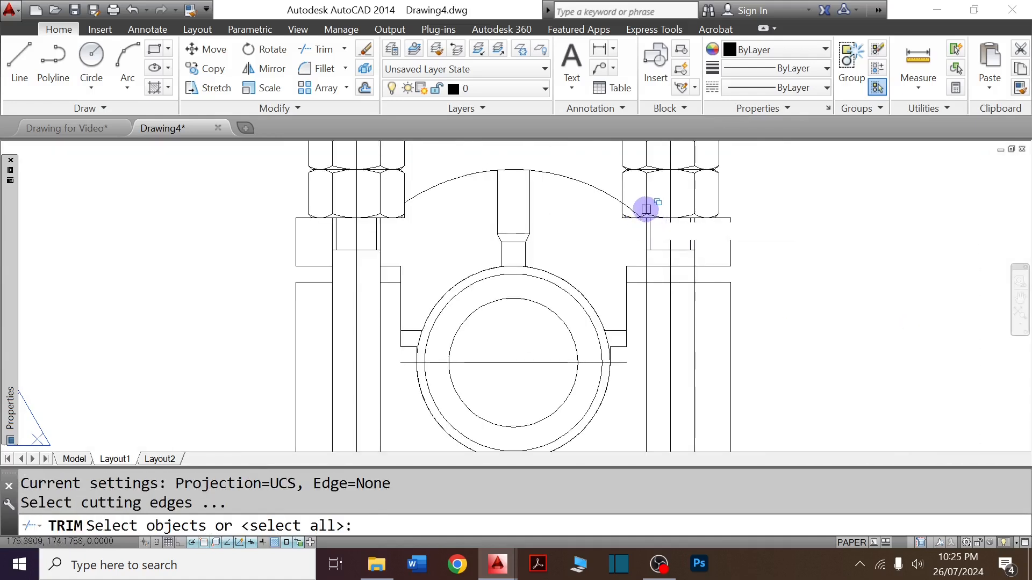
pyautogui.press('Return')
pyautogui.scroll(3, 639, 209)
pyautogui.click(602, 205)
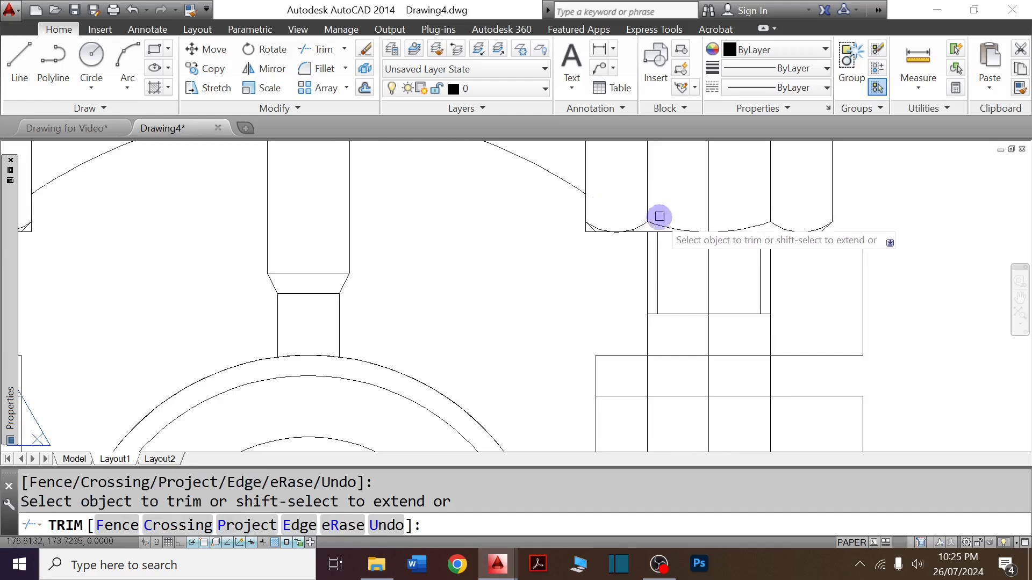
pyautogui.scroll(-3, 603, 268)
pyautogui.press('Escape')
pyautogui.press('Escape')
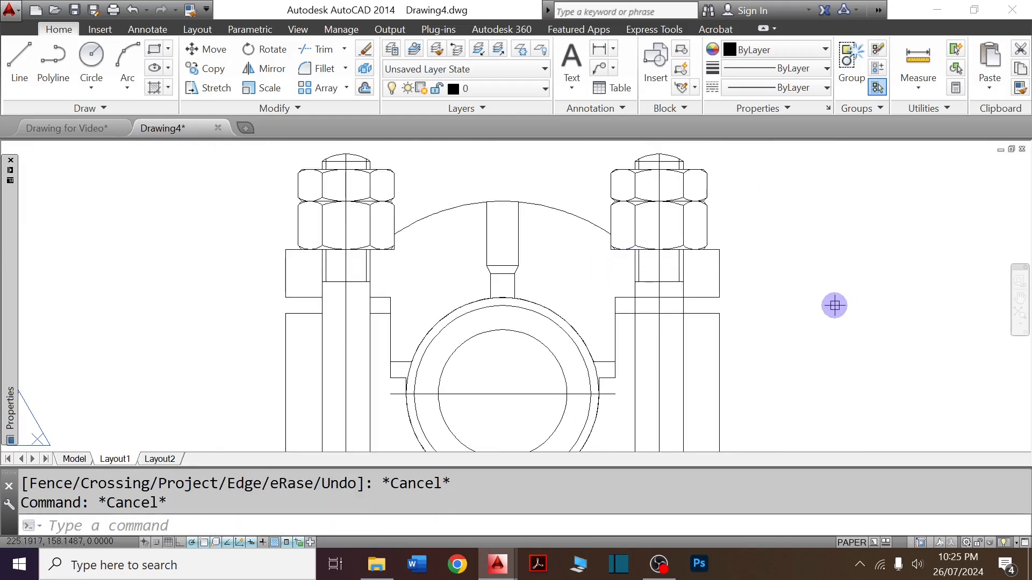
# Trim the cap's bottom edge and the body's top edge where they cross the right bolt shank.
pyautogui.write('tr')
pyautogui.press('Return')
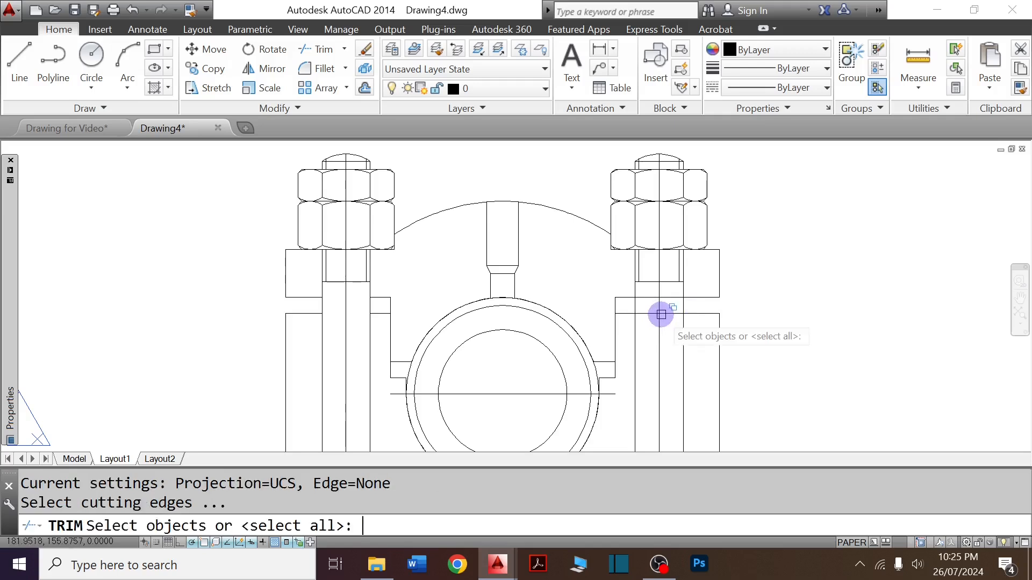
pyautogui.press('Return')
pyautogui.scroll(3, 663, 315)
pyautogui.click(680, 334)
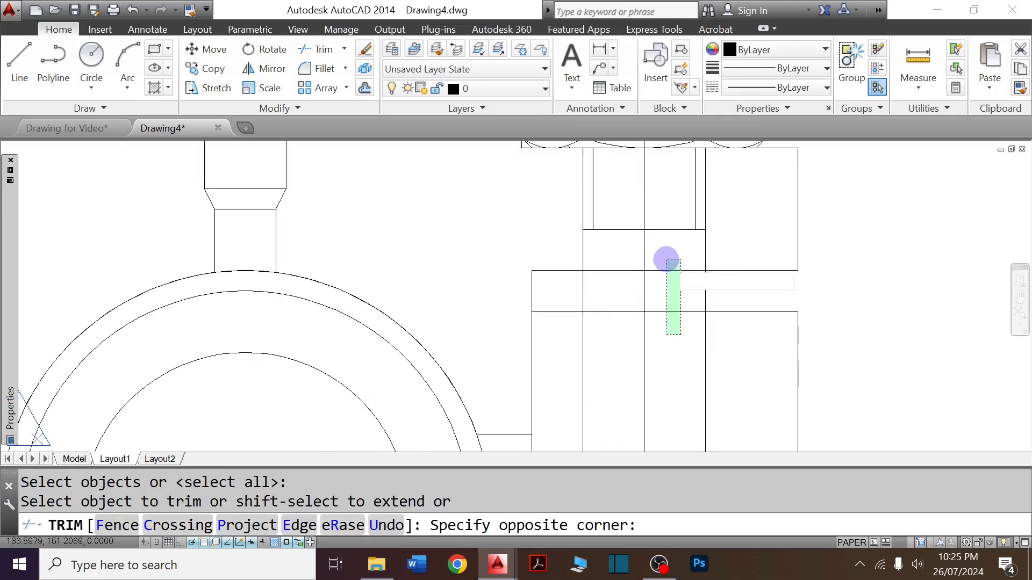
pyautogui.click(666, 272)
pyautogui.click(611, 335)
pyautogui.click(606, 271)
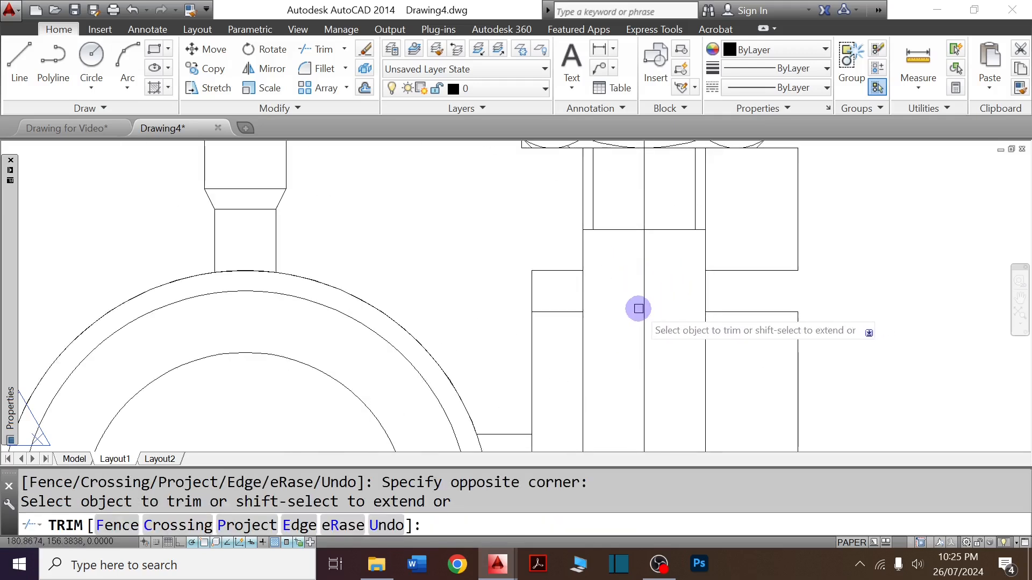
pyautogui.scroll(-3, 637, 306)
pyautogui.press('Escape')
# Trim the outer bearing circle between the two sides of the small rectangular slot below it.
pyautogui.scroll(-3, 513, 433)
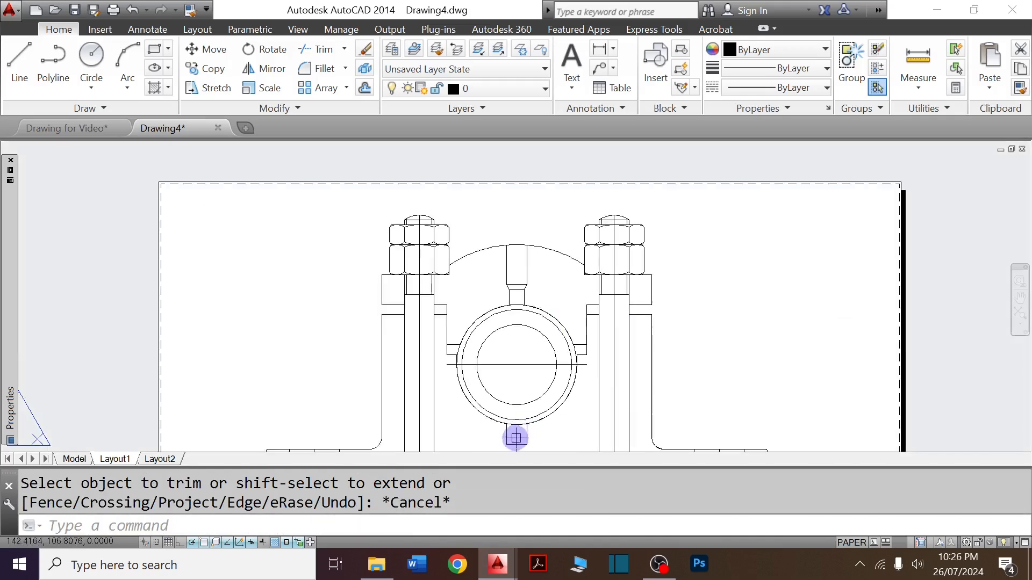
pyautogui.scroll(5, 513, 436)
pyautogui.press('space')
pyautogui.press('space')
pyautogui.click(525, 420)
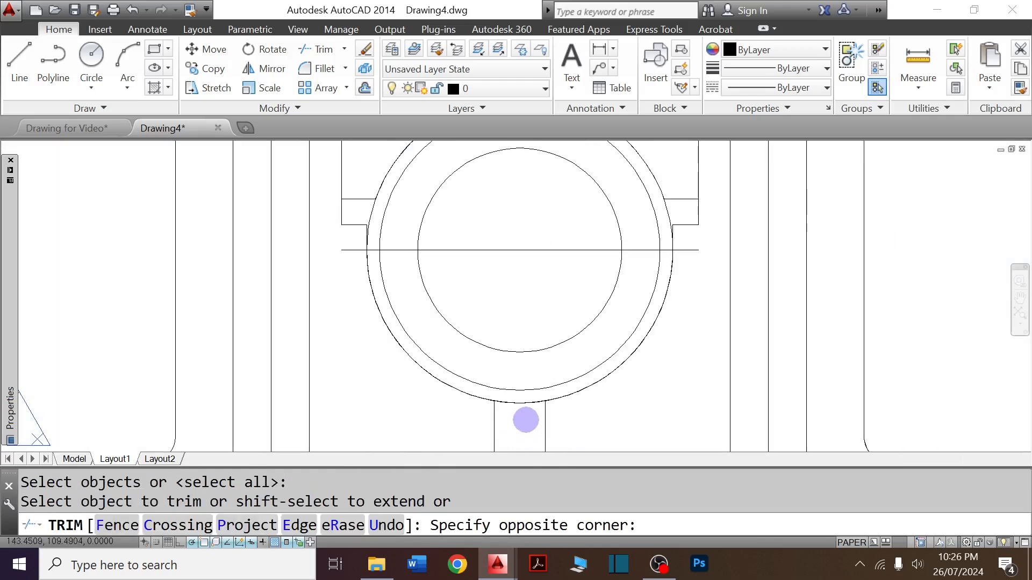
pyautogui.click(515, 399)
pyautogui.press('Escape')
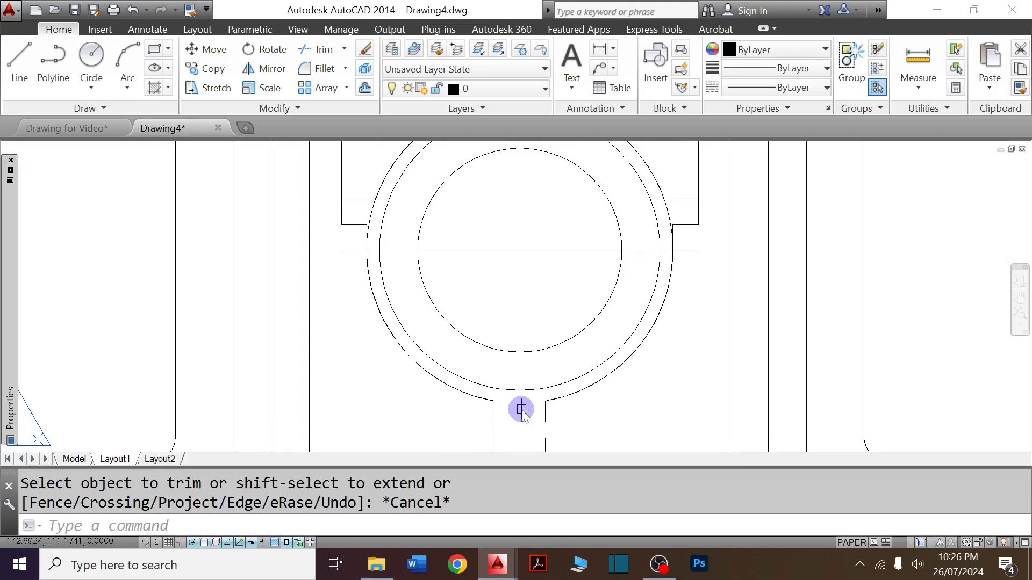
# Extend the lower slot's two vertical sides up to the middle bearing circle.
pyautogui.press('Return')
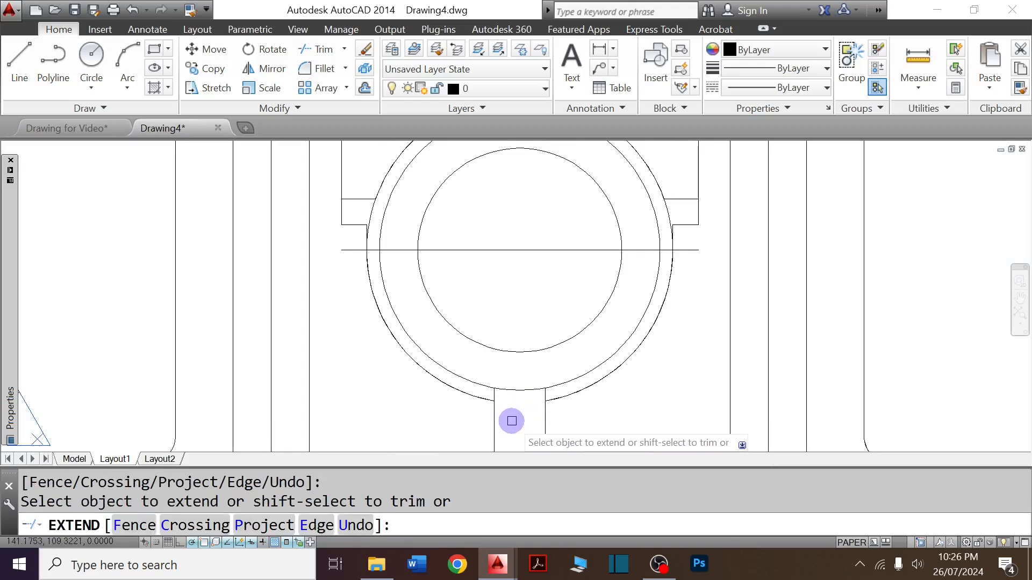
pyautogui.scroll(-2, 511, 422)
pyautogui.press('Escape')
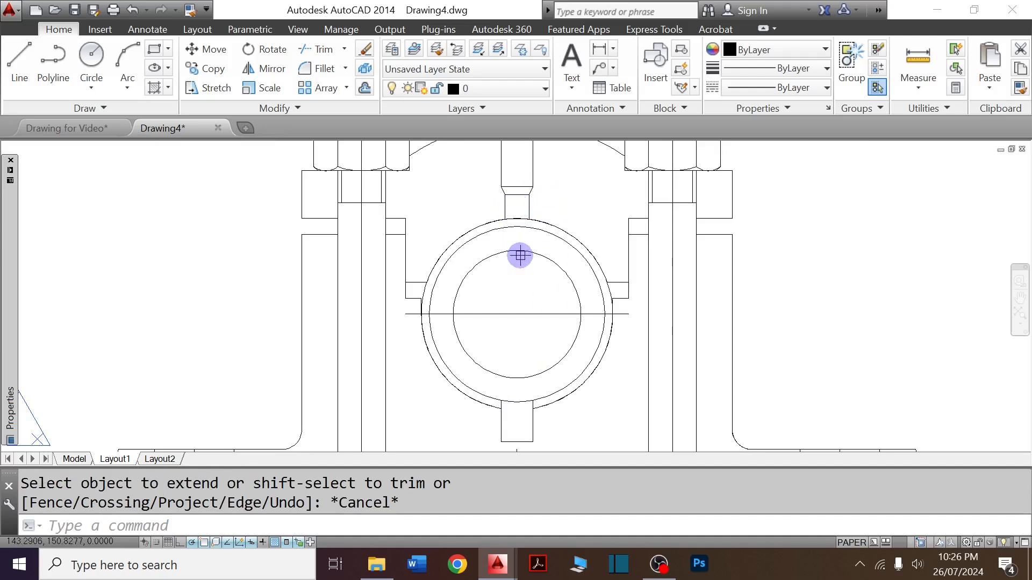
pyautogui.scroll(5, 519, 255)
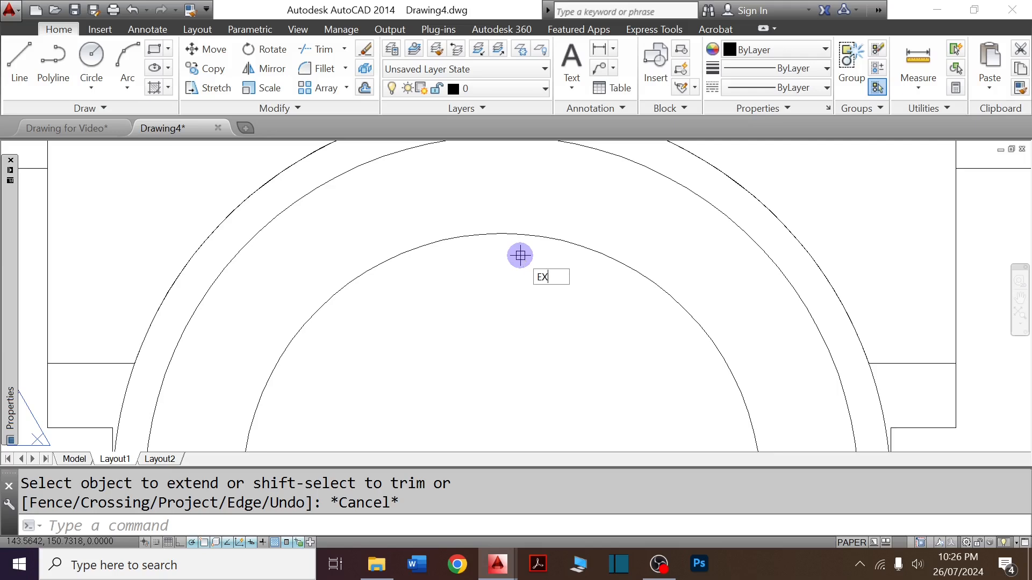
# Extend both vertical sides of the narrow oil hole above the bearing down to the inner bearing circle.
pyautogui.press('Return')
pyautogui.press('Return')
pyautogui.scroll(-3, 535, 318)
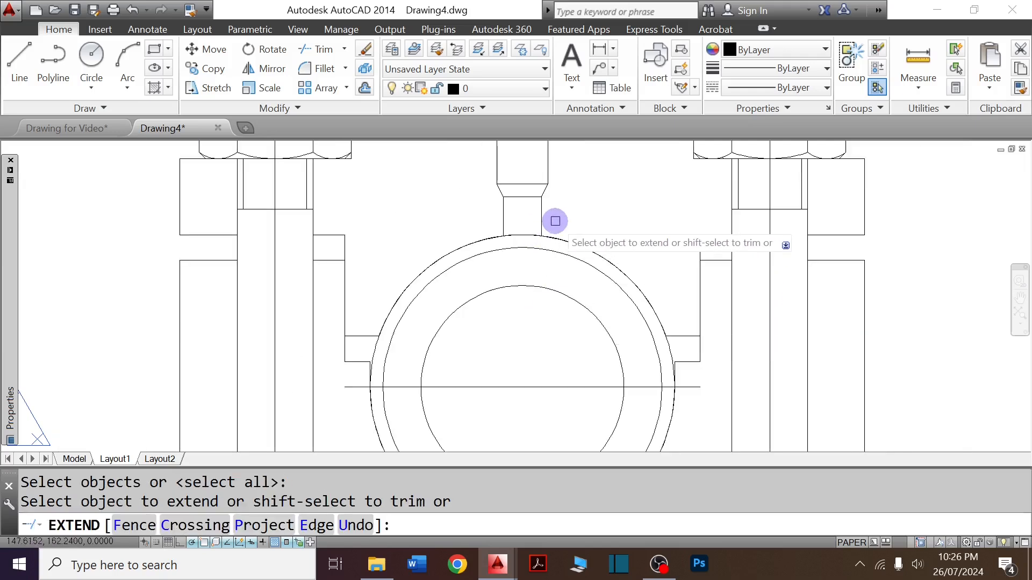
pyautogui.click(556, 222)
pyautogui.click(494, 223)
pyautogui.click(560, 223)
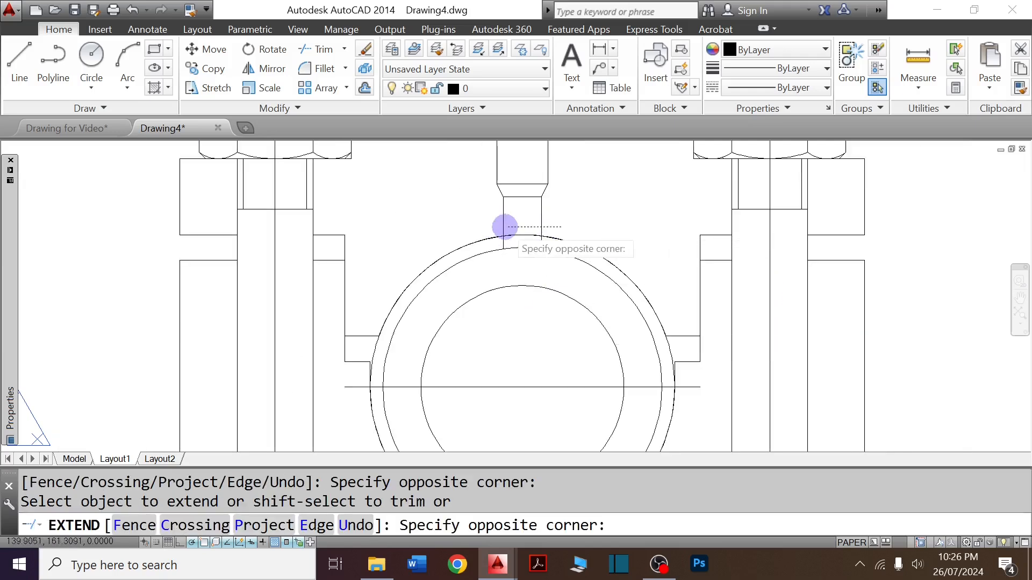
pyautogui.click(496, 223)
pyautogui.press('Escape')
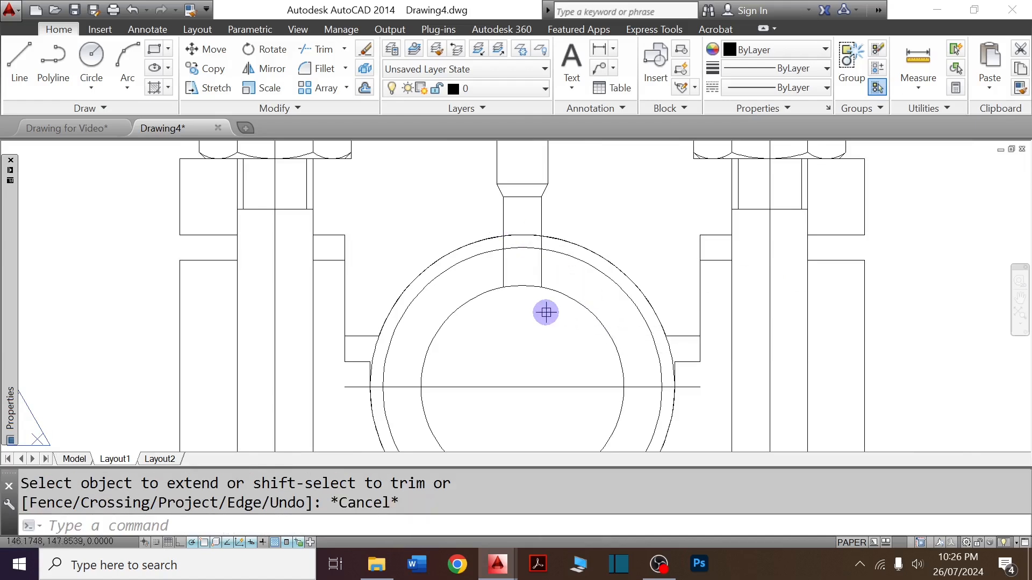
# Trim the outer and middle bearing circles between the two sides of the oil hole.
pyautogui.write('TR')
pyautogui.press('Return')
pyautogui.press('Return')
pyautogui.click(534, 261)
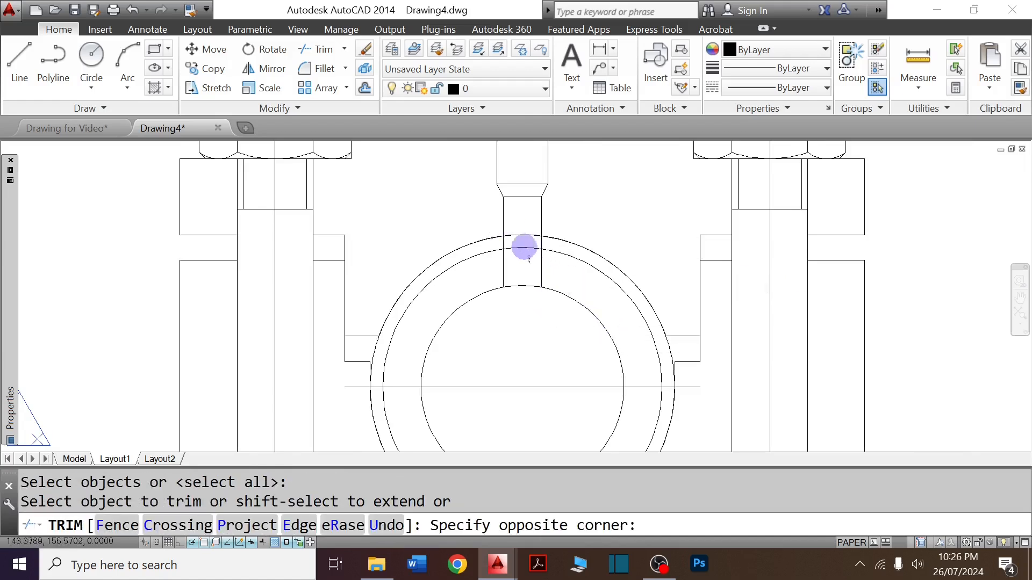
pyautogui.click(515, 225)
pyautogui.press('Escape')
# Draw a vertical line from the top of the cap's arc through the bearing centre down to the base's bottom edge.
pyautogui.scroll(-3, 615, 298)
pyautogui.write('L')
pyautogui.press('Return')
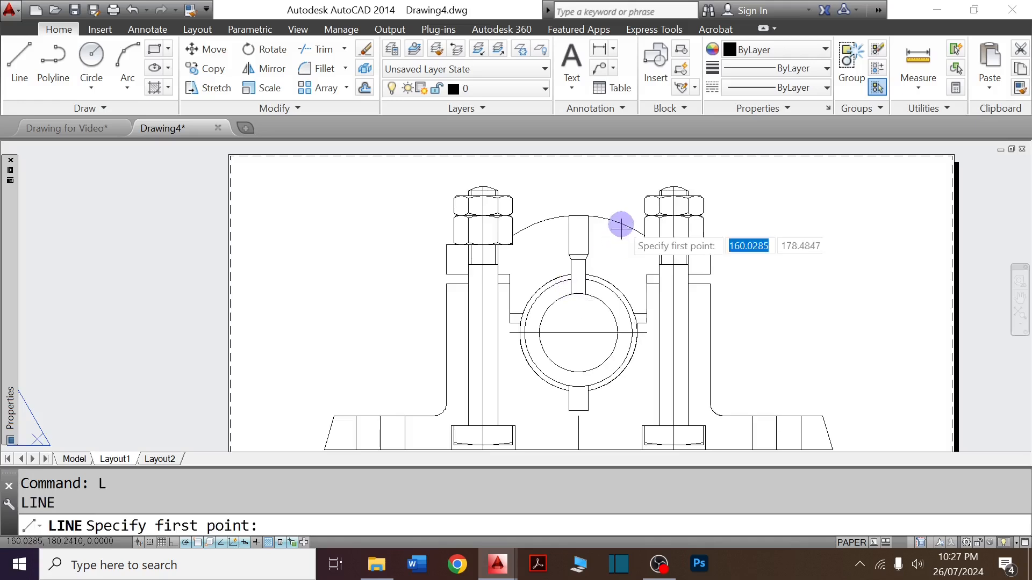
pyautogui.click(578, 216)
pyautogui.scroll(-3, 580, 301)
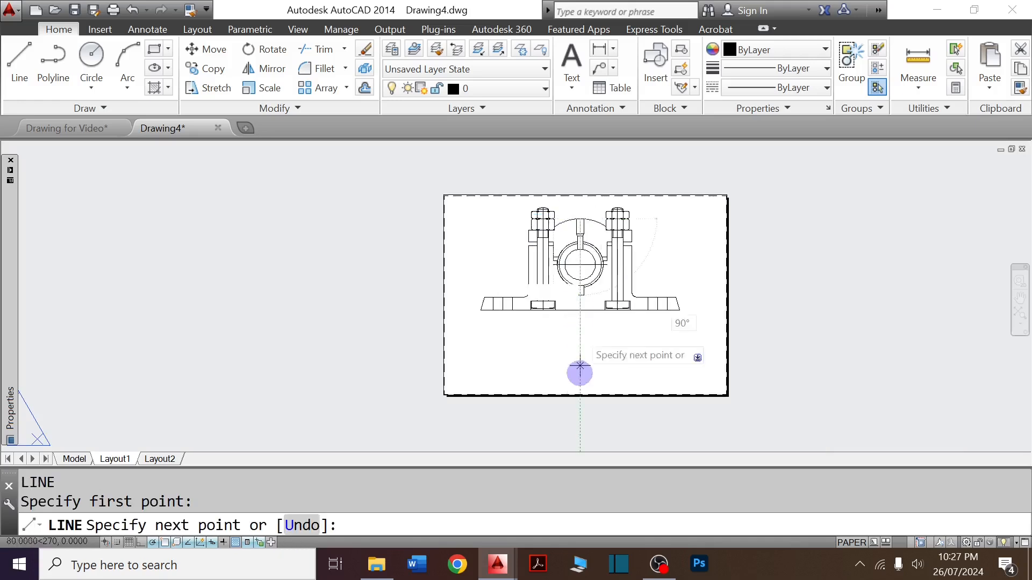
pyautogui.scroll(3, 581, 322)
pyautogui.click(577, 296)
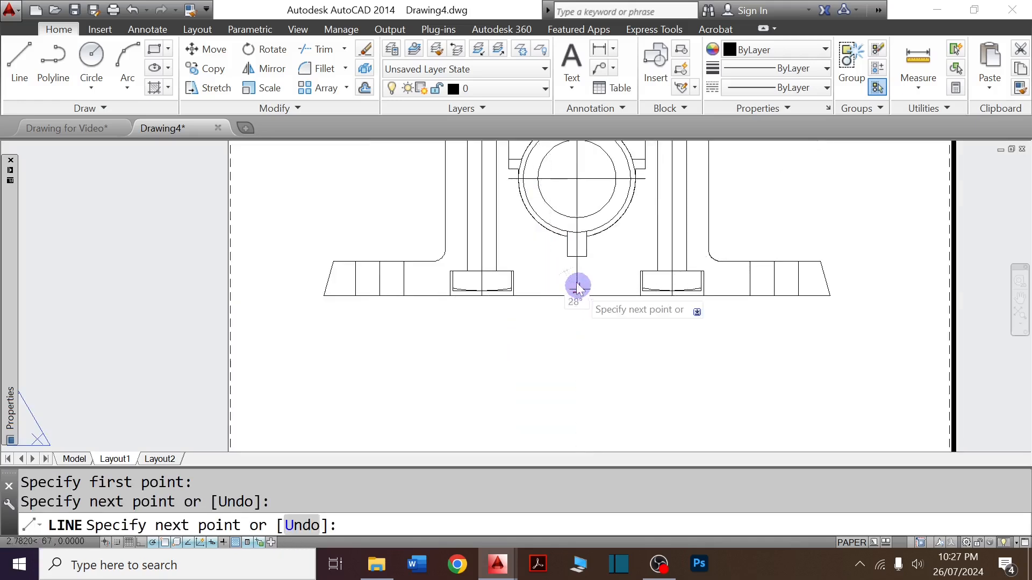
pyautogui.press('Escape')
pyautogui.press('Escape')
# Erase the old short vertical centre line between the lower slot and the base's bottom edge.
pyautogui.click(544, 258)
pyautogui.click(608, 320)
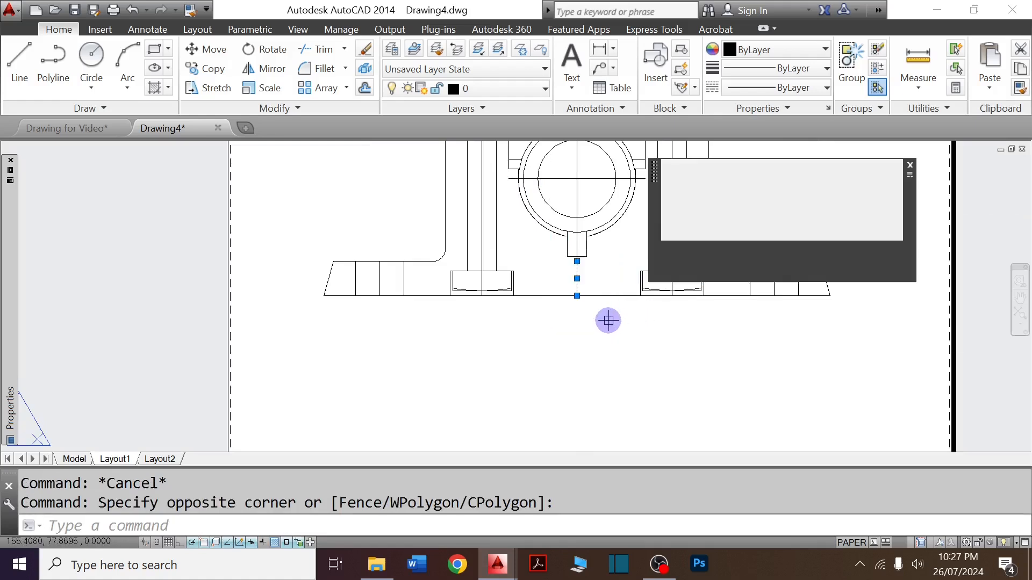
pyautogui.press('Delete')
pyautogui.scroll(-3, 514, 403)
pyautogui.scroll(3, 527, 322)
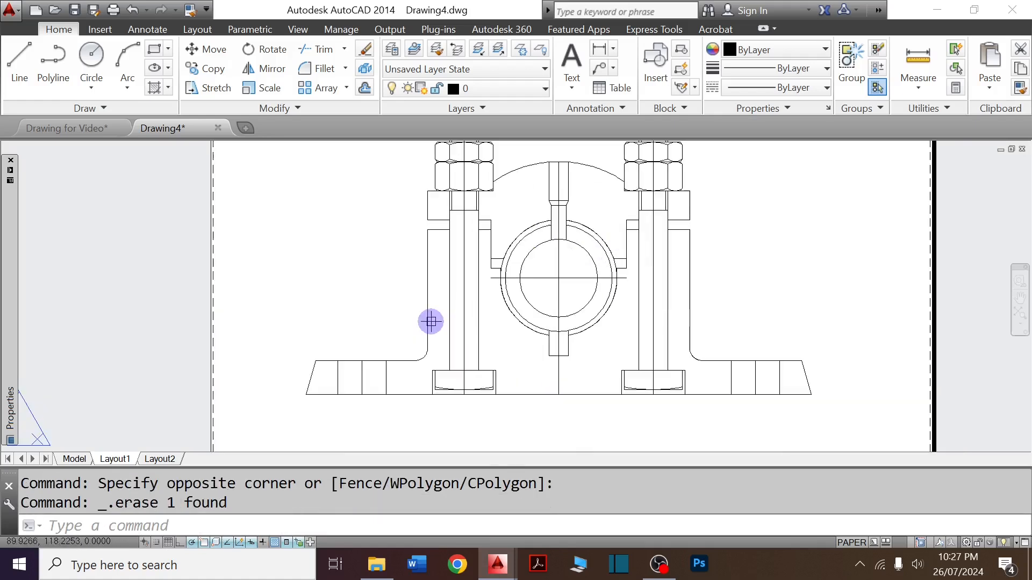
pyautogui.scroll(3, 453, 321)
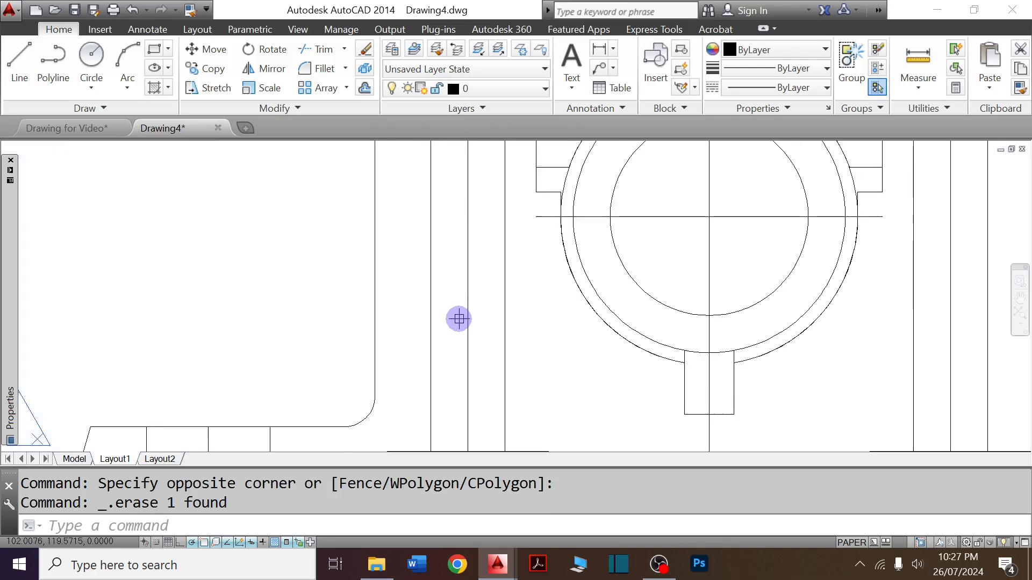
pyautogui.scroll(-3, 459, 319)
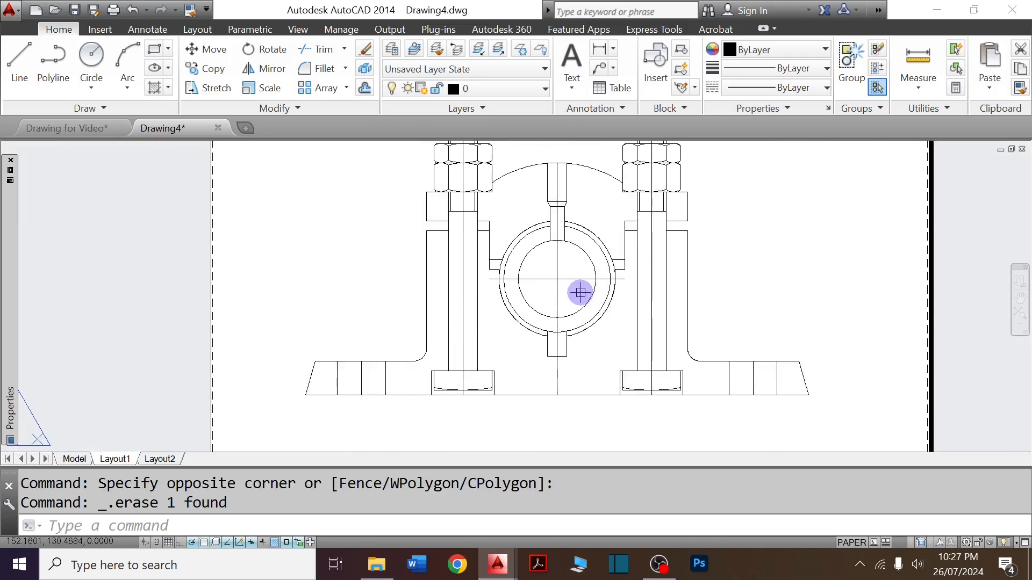
# Load the CENTER linetype from acadiso.lin into the drawing.
pyautogui.click(799, 92)
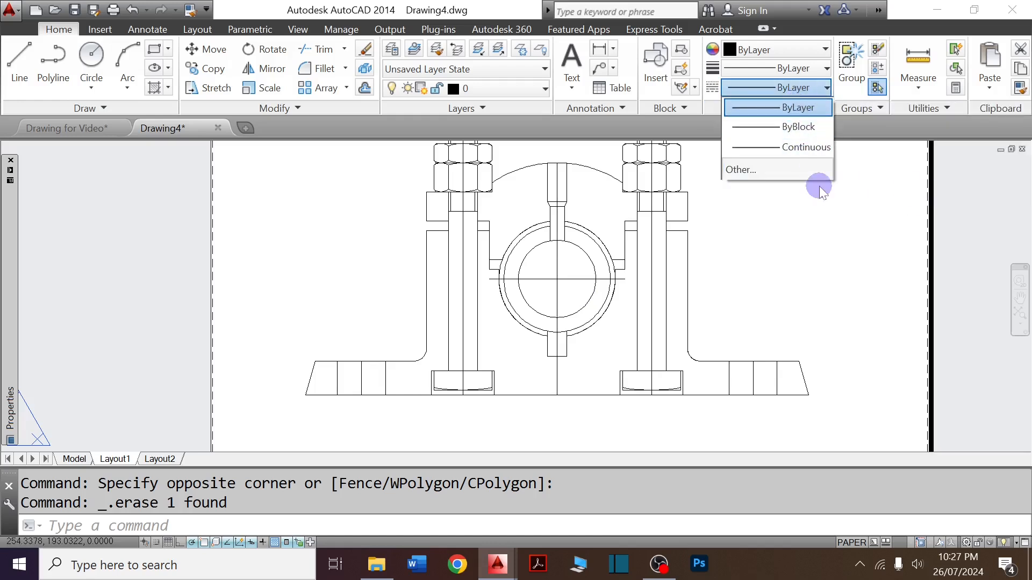
pyautogui.click(750, 171)
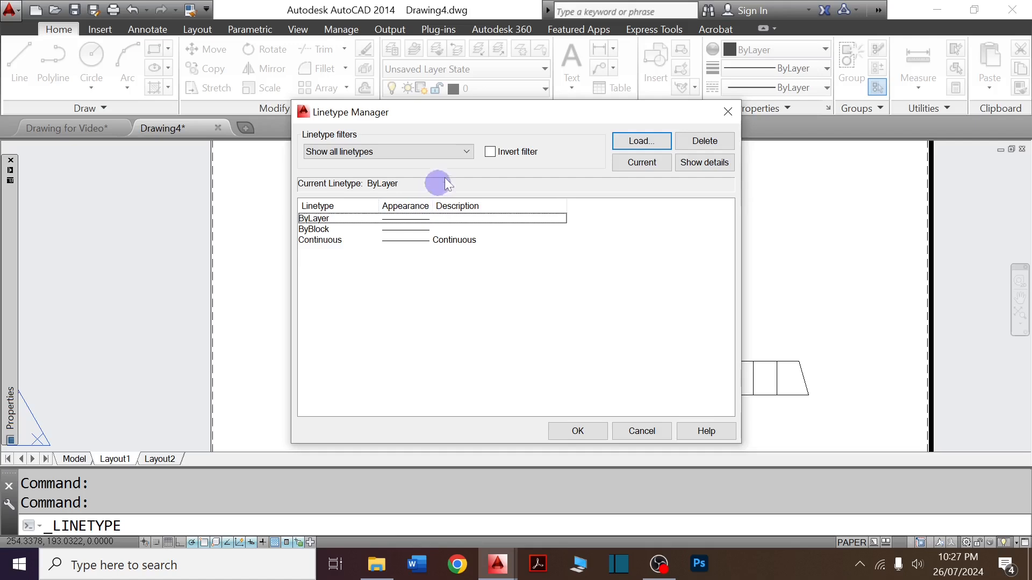
pyautogui.click(643, 142)
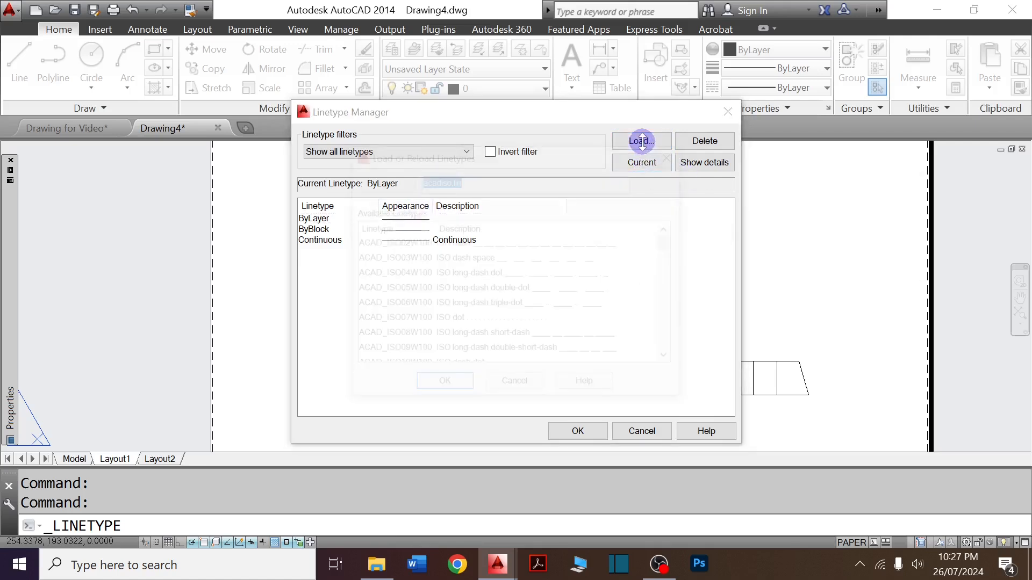
pyautogui.scroll(-5, 483, 279)
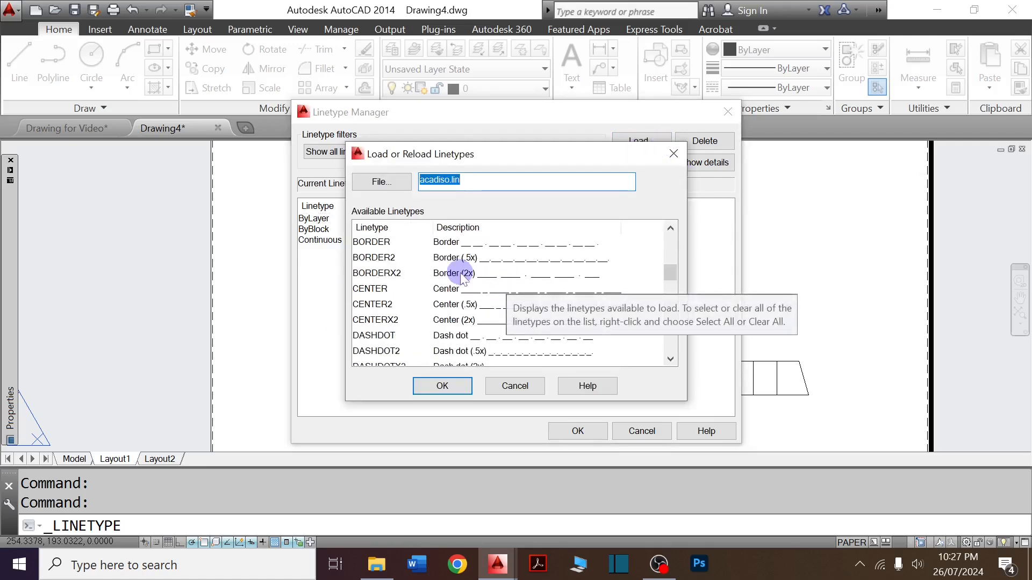
pyautogui.click(461, 277)
pyautogui.press('Down')
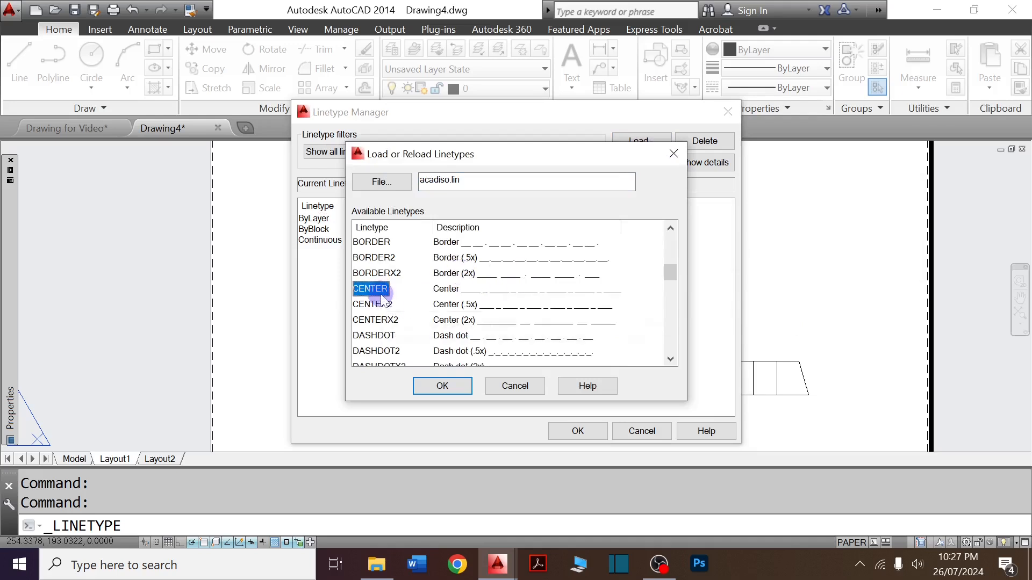
pyautogui.click(454, 389)
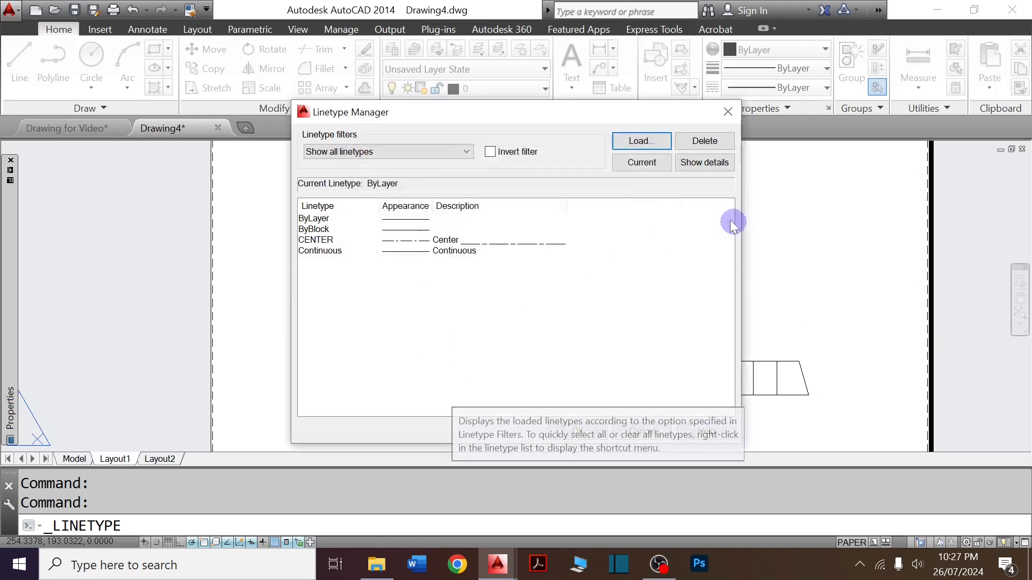
# Load the HIDDEN linetype from acadiso.lin as well and close the linetype manager.
pyautogui.click(639, 141)
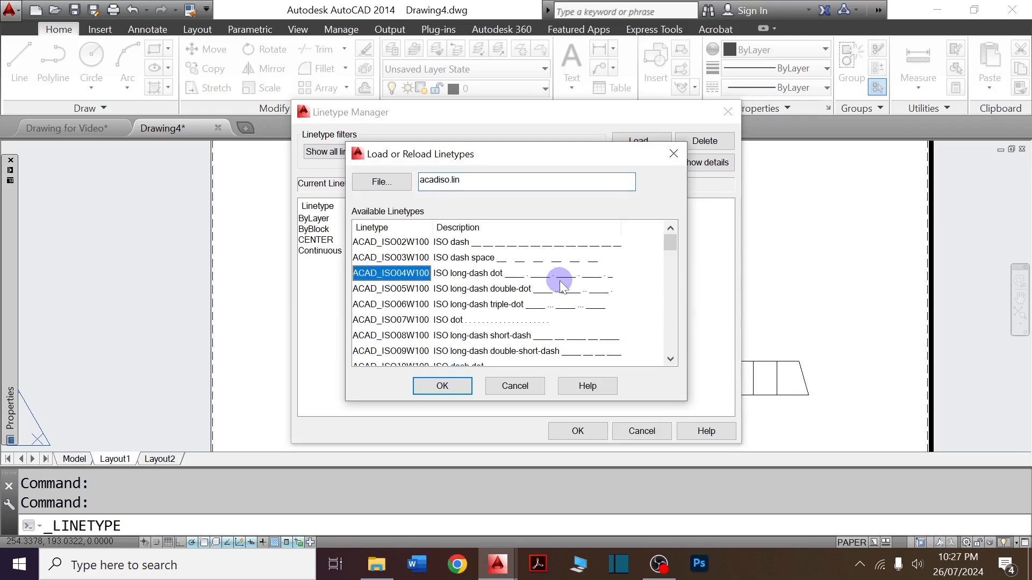
pyautogui.press('h')
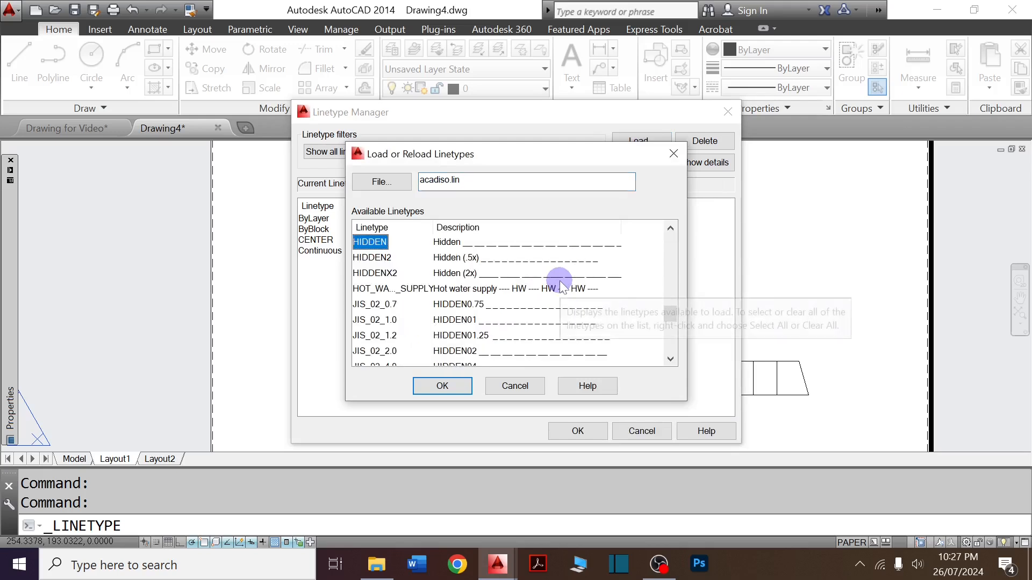
pyautogui.click(451, 388)
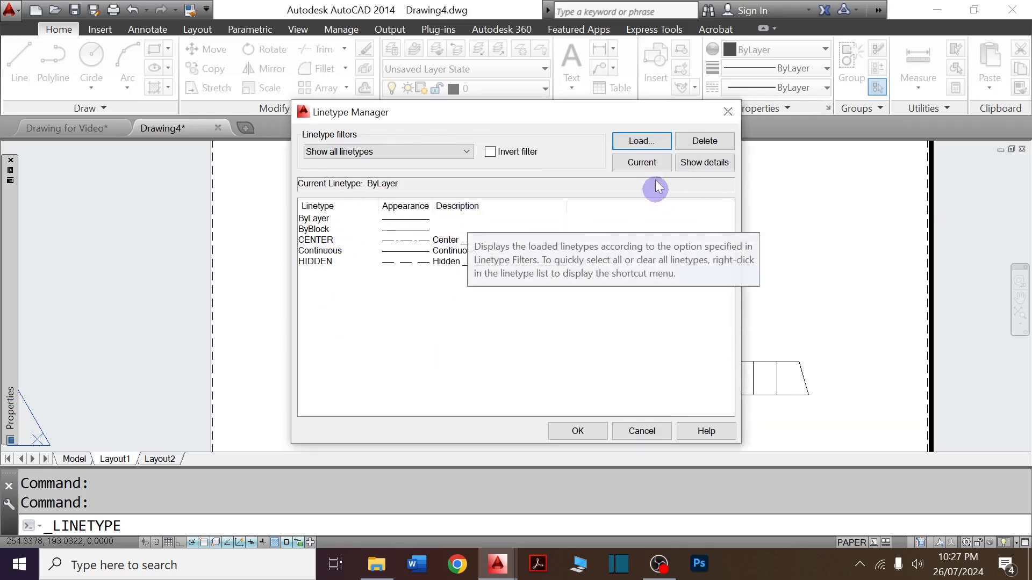
pyautogui.click(578, 432)
pyautogui.click(776, 87)
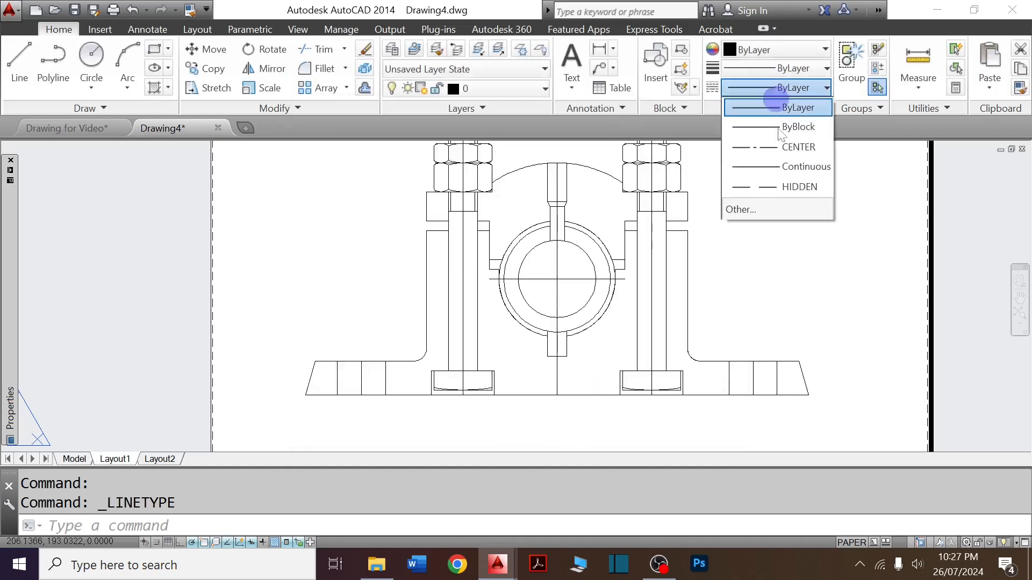
pyautogui.click(629, 372)
# Set the linetype to CENTER for the middle lines of both base holes and both bolts and for the bearing's vertical and horizontal centre lines.
pyautogui.scroll(4, 447, 350)
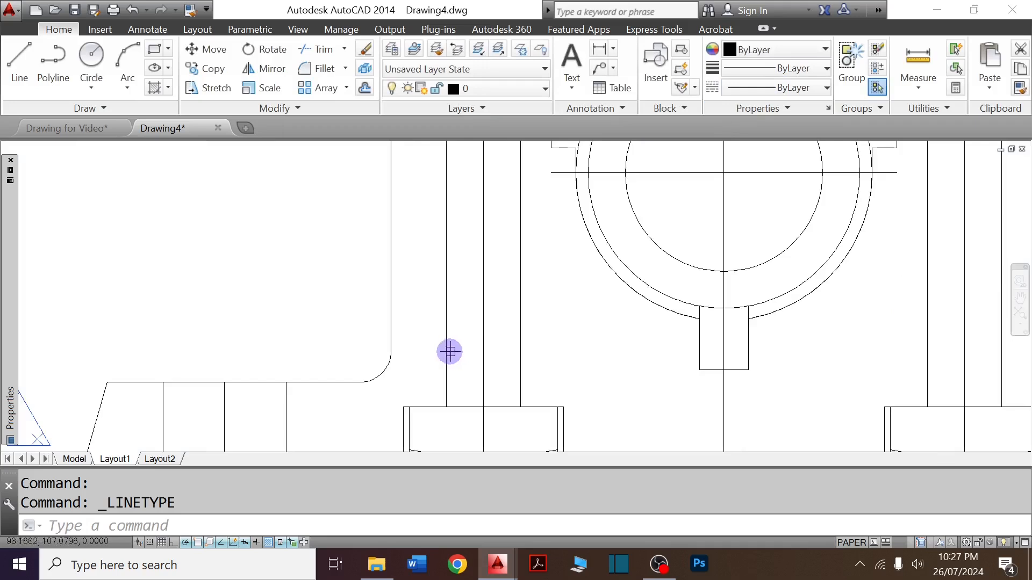
pyautogui.scroll(-4, 451, 356)
pyautogui.scroll(4, 359, 375)
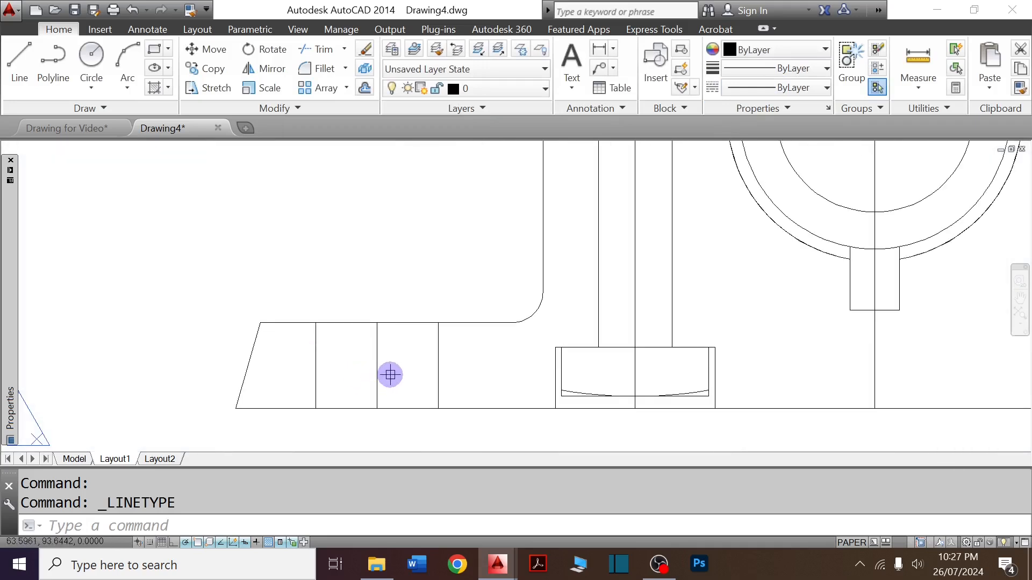
pyautogui.click(403, 374)
pyautogui.click(364, 371)
pyautogui.scroll(-2, 364, 371)
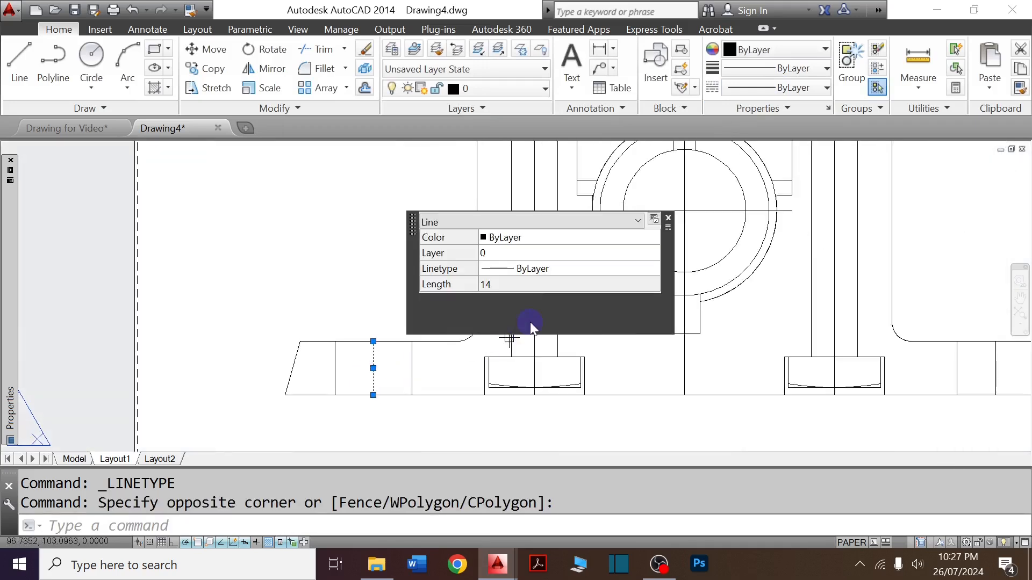
pyautogui.click(540, 372)
pyautogui.click(525, 371)
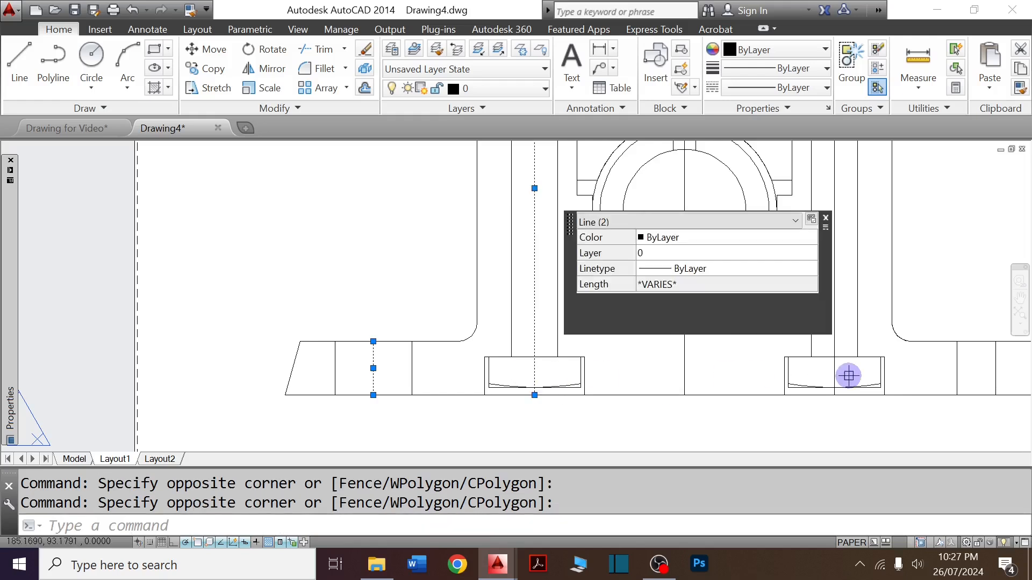
pyautogui.click(847, 375)
pyautogui.click(821, 373)
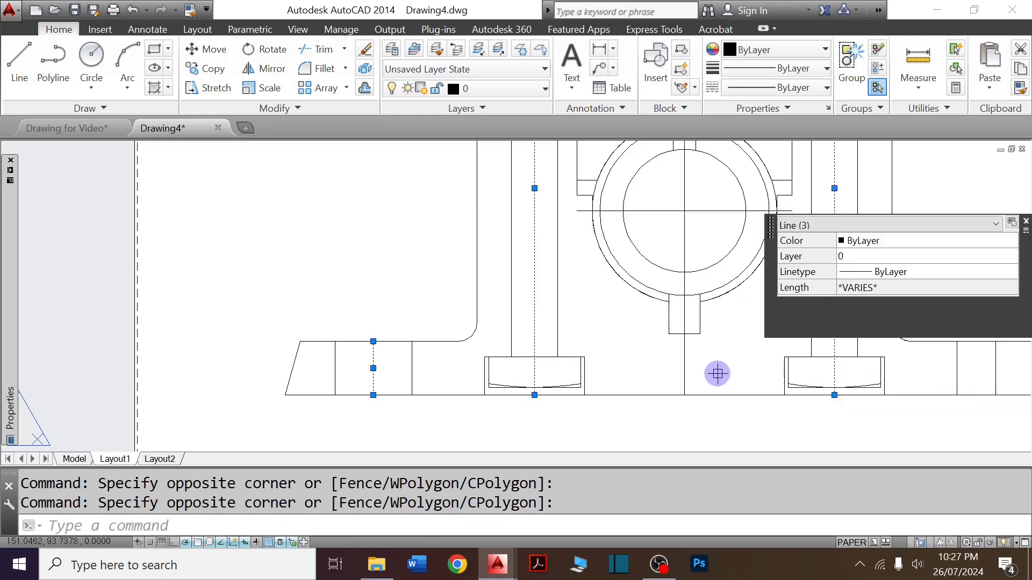
pyautogui.click(715, 371)
pyautogui.click(666, 363)
pyautogui.click(673, 230)
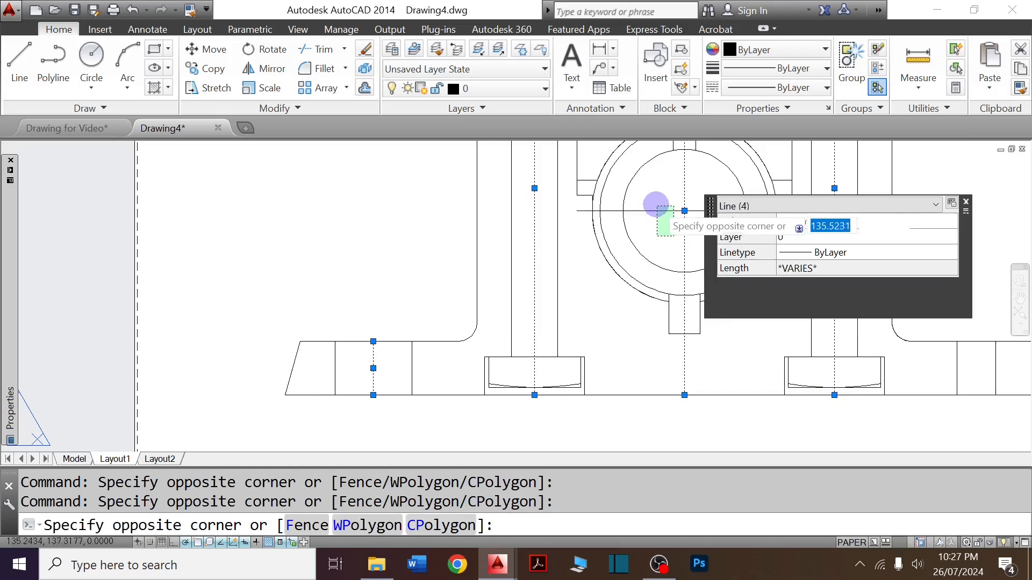
pyautogui.click(654, 204)
pyautogui.scroll(-2, 688, 312)
pyautogui.scroll(2, 854, 344)
pyautogui.click(880, 345)
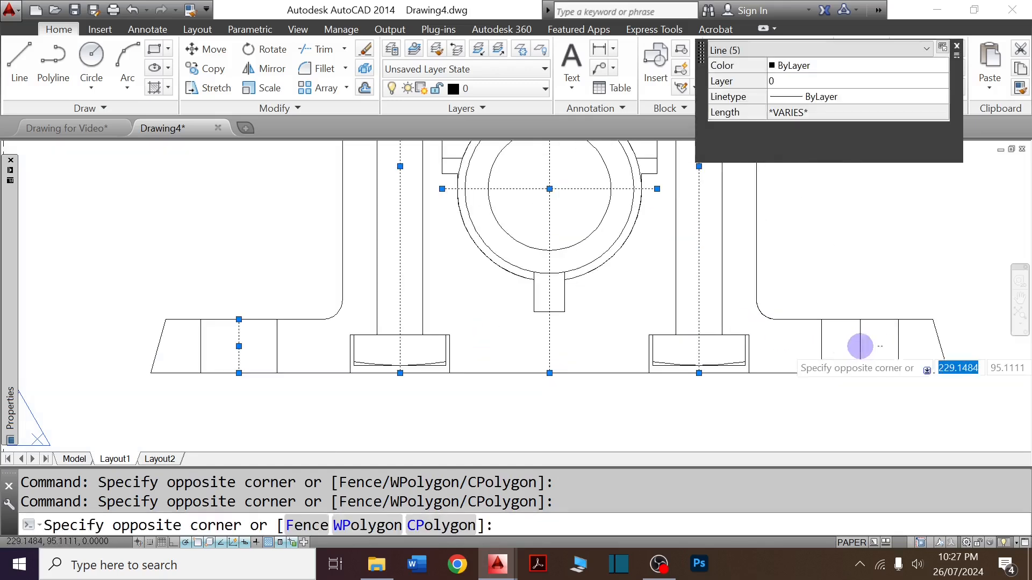
pyautogui.click(846, 344)
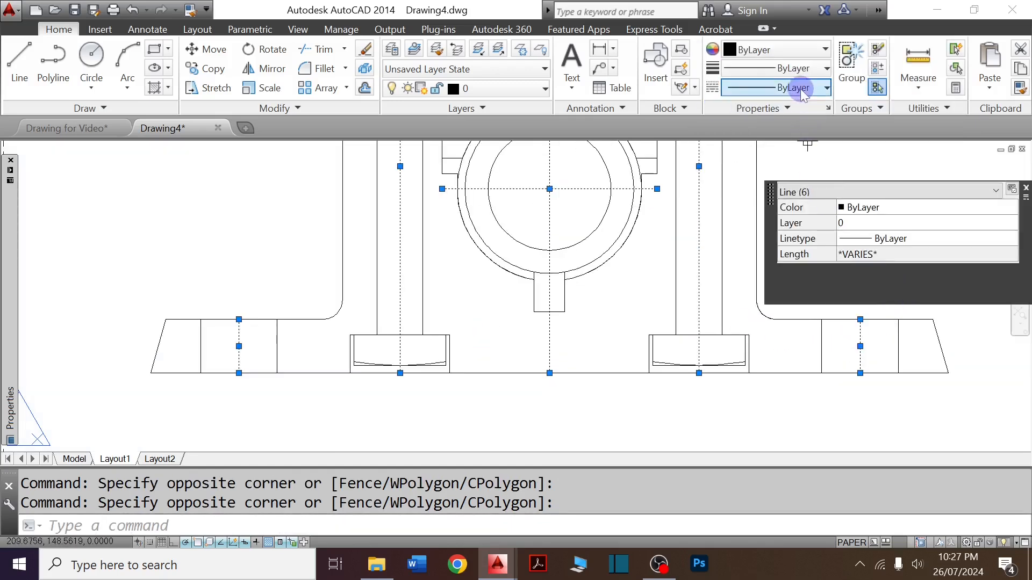
pyautogui.click(801, 89)
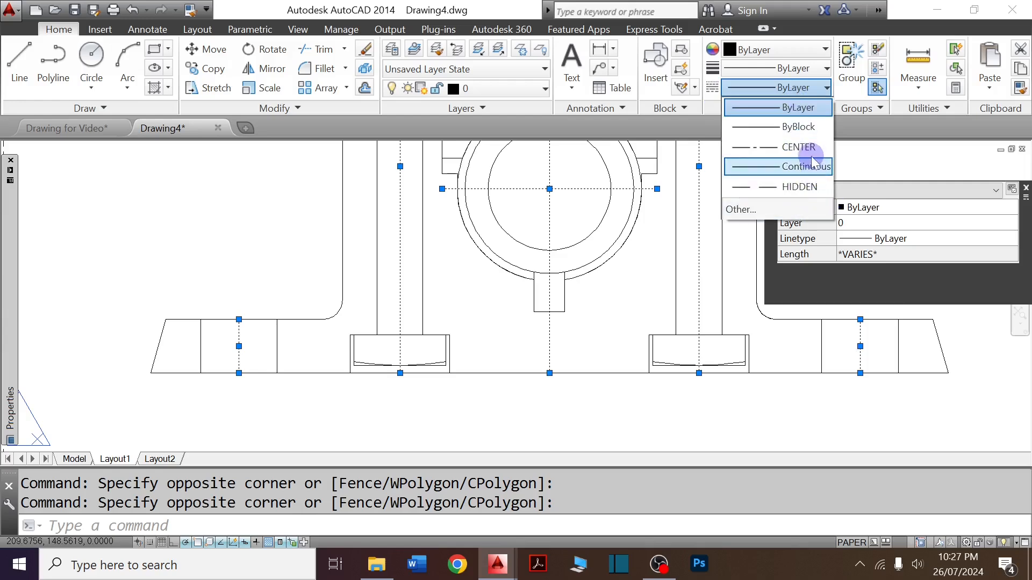
pyautogui.click(806, 147)
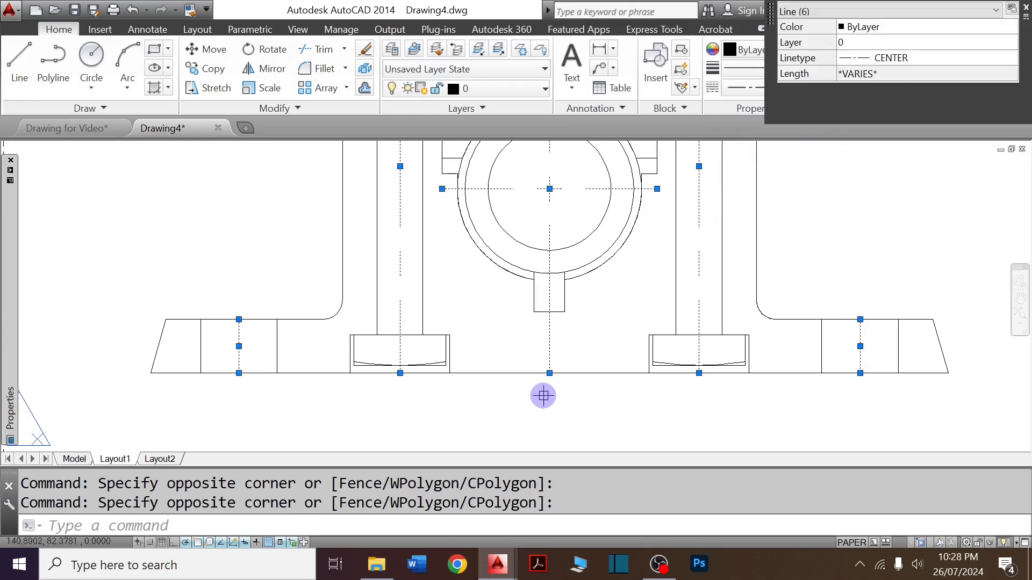
# Set the linetype scale of the selected hole, bolt and bearing centre lines to 0.5.
pyautogui.scroll(-2, 543, 396)
pyautogui.scroll(4, 443, 274)
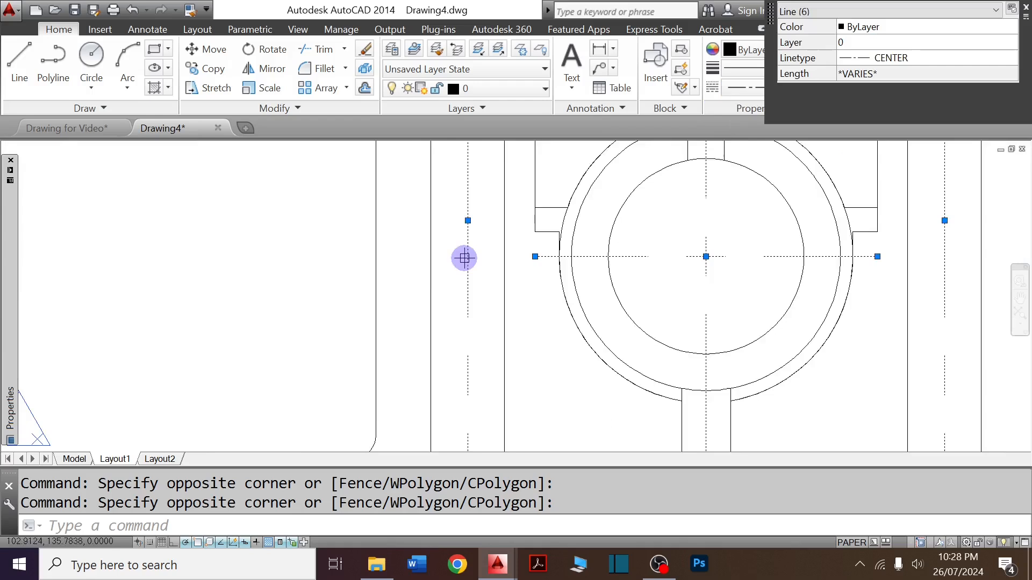
pyautogui.scroll(-1, 464, 258)
pyautogui.scroll(-2, 322, 414)
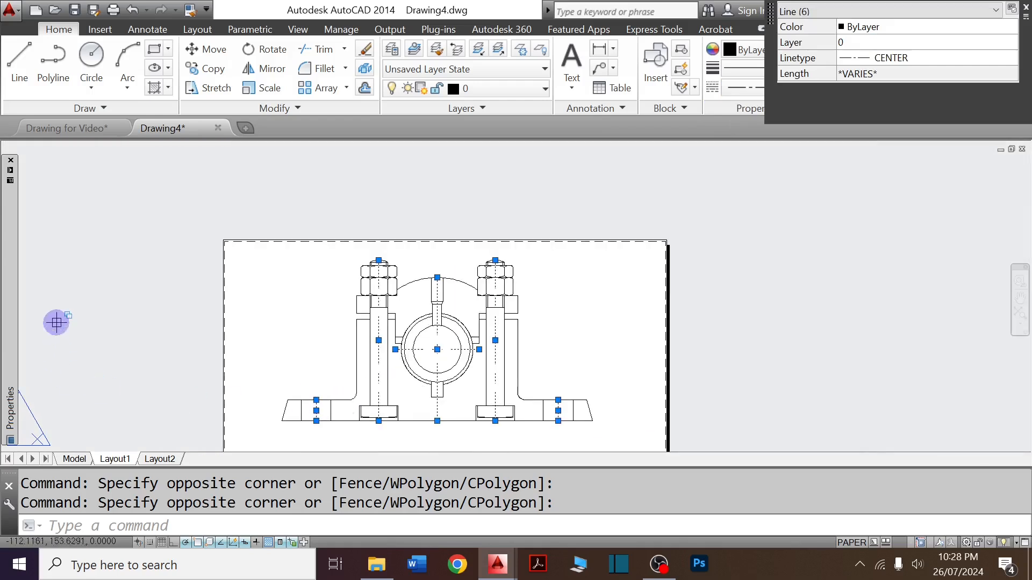
pyautogui.moveTo(15, 304)
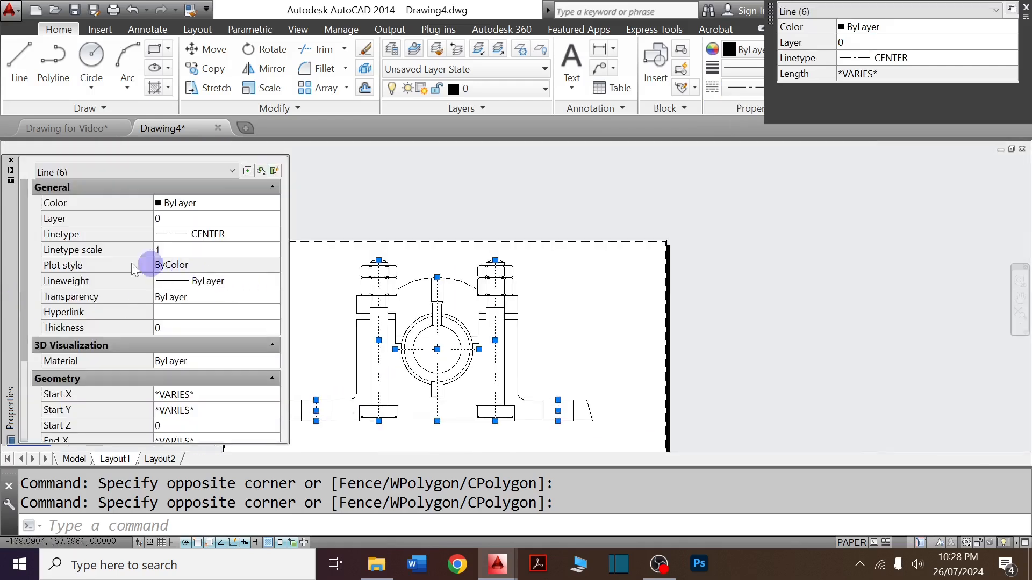
pyautogui.click(180, 252)
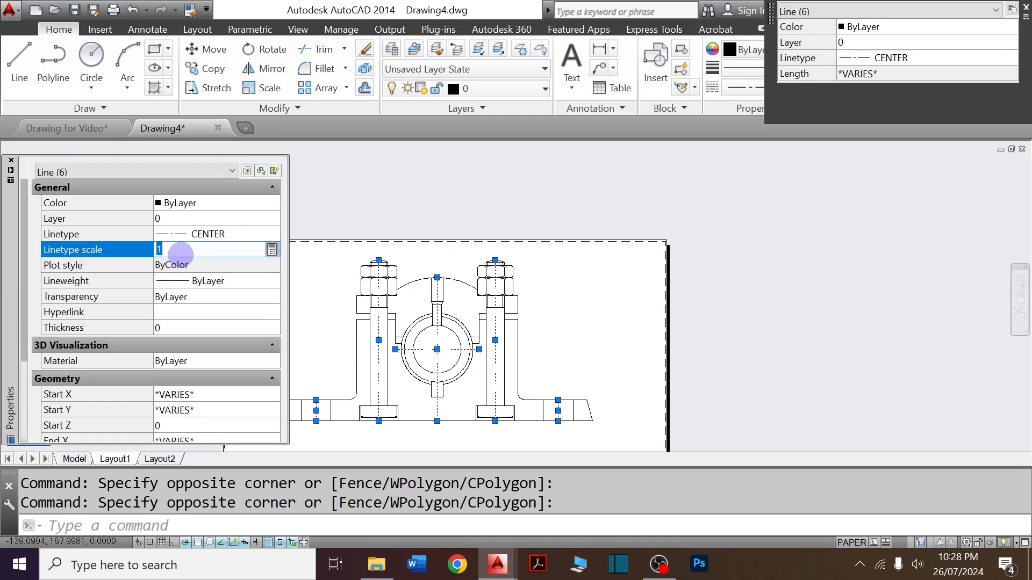
pyautogui.write('.5')
pyautogui.click(173, 263)
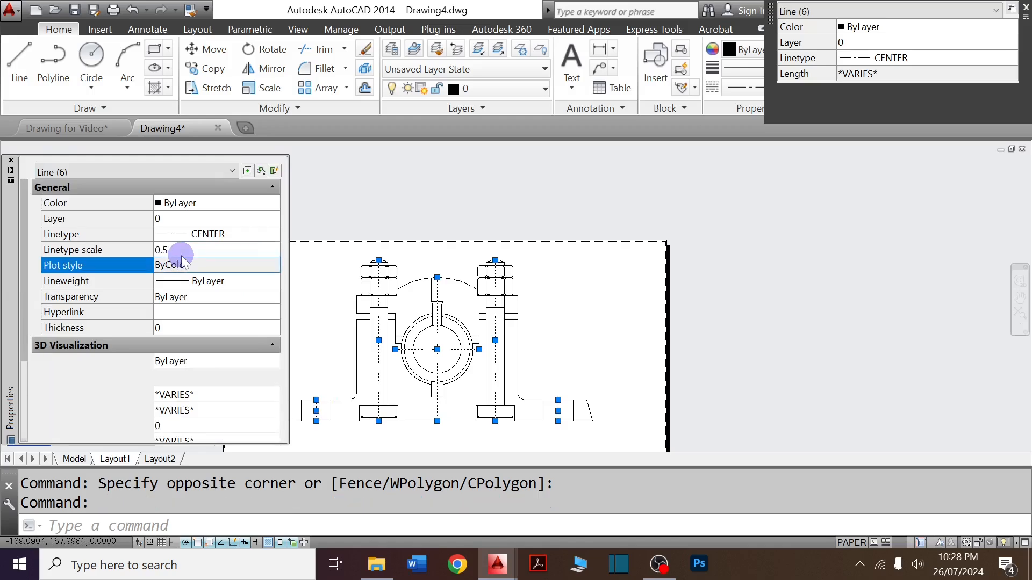
pyautogui.scroll(5, 524, 343)
pyautogui.scroll(-4, 524, 342)
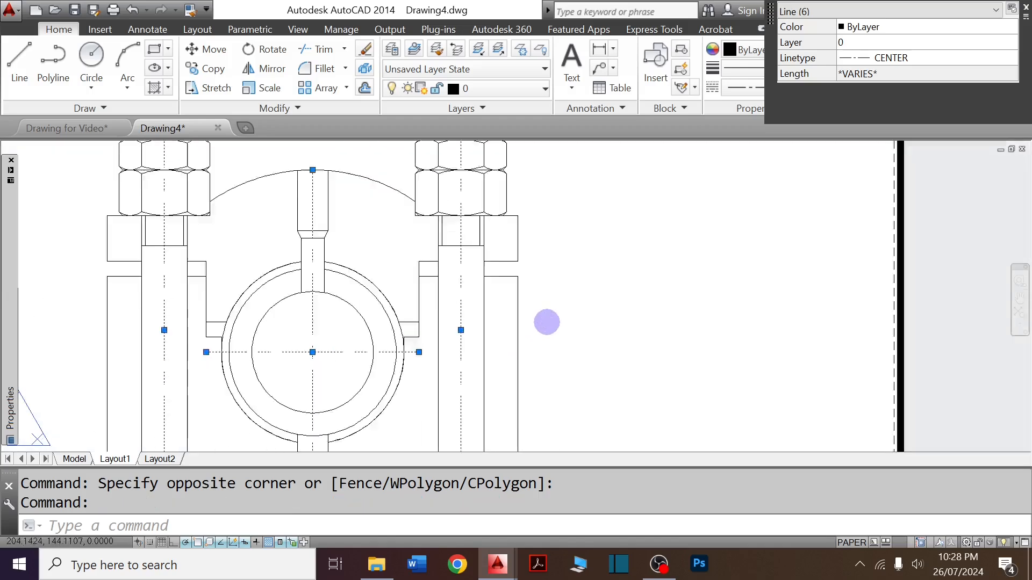
pyautogui.scroll(-2, 513, 329)
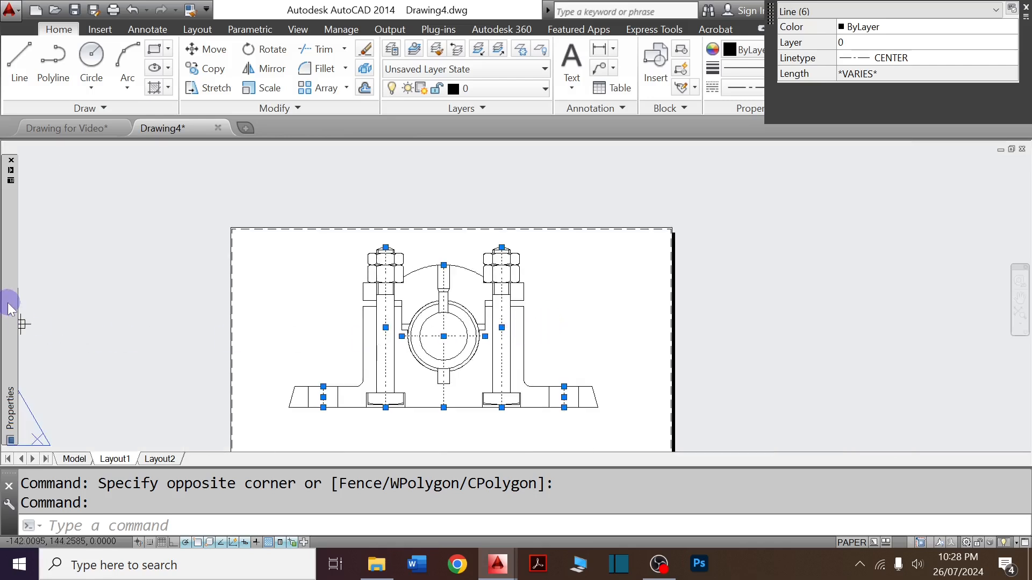
# Set the linetype scale of the selected hole, bolt and bearing centre lines to 0.2 and clear the selection.
pyautogui.moveTo(9, 308)
pyautogui.click(207, 250)
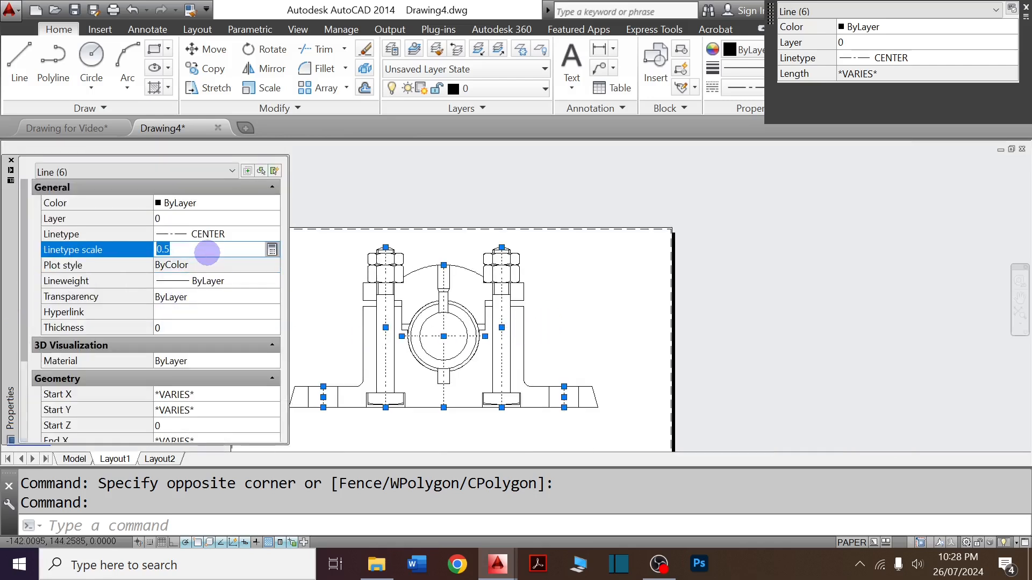
pyautogui.write('.2')
pyautogui.press('Return')
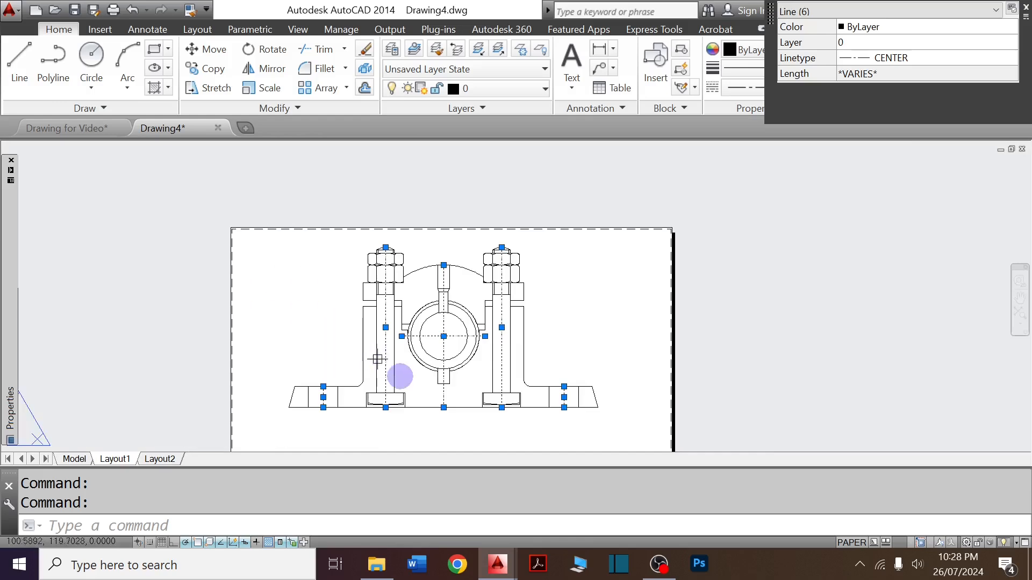
pyautogui.scroll(3, 420, 381)
pyautogui.scroll(-4, 457, 354)
pyautogui.press('Escape')
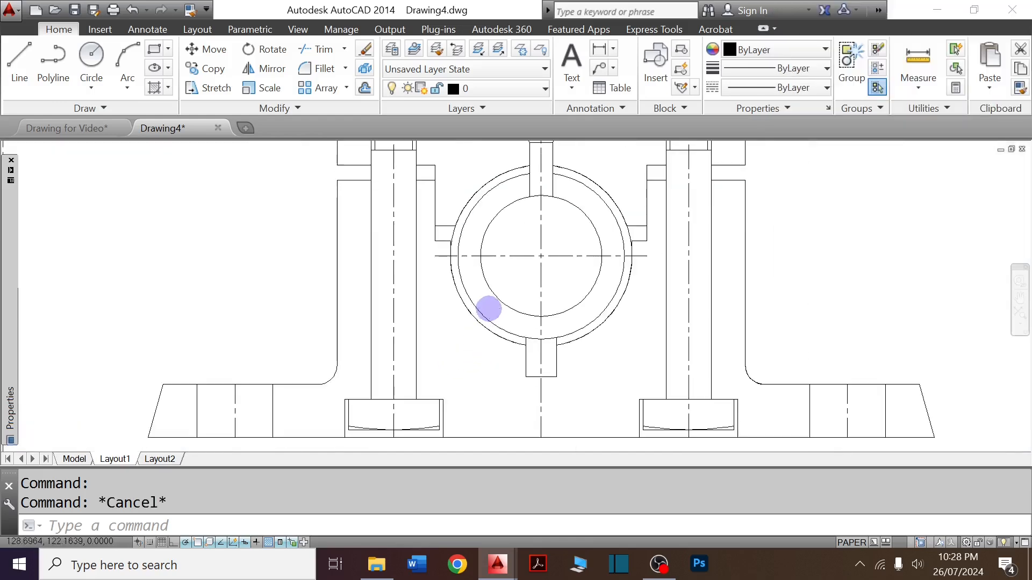
# Turn on the display of lineweights in the drawing.
pyautogui.scroll(-5, 487, 312)
pyautogui.scroll(7, 484, 301)
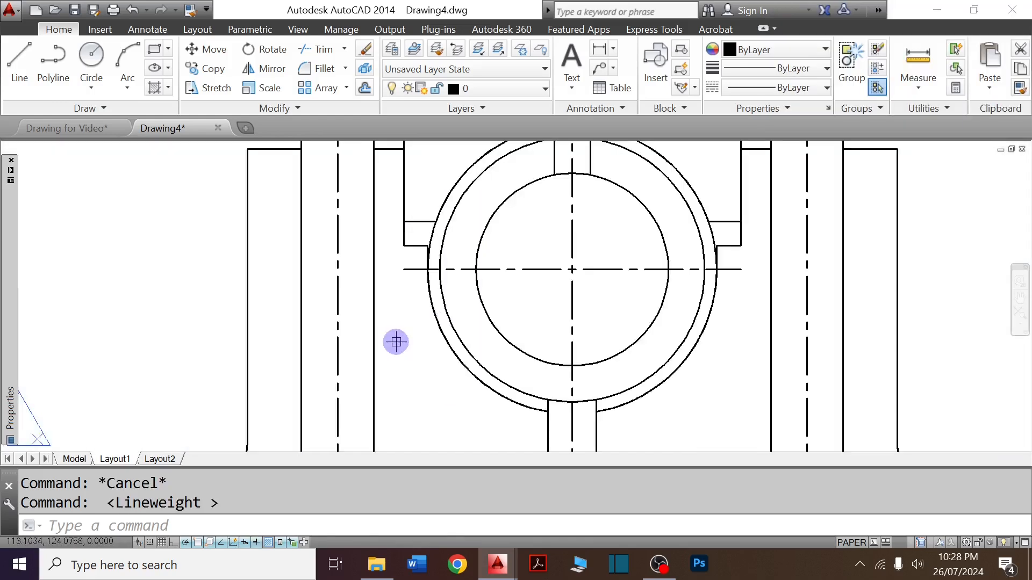
pyautogui.scroll(-6, 403, 337)
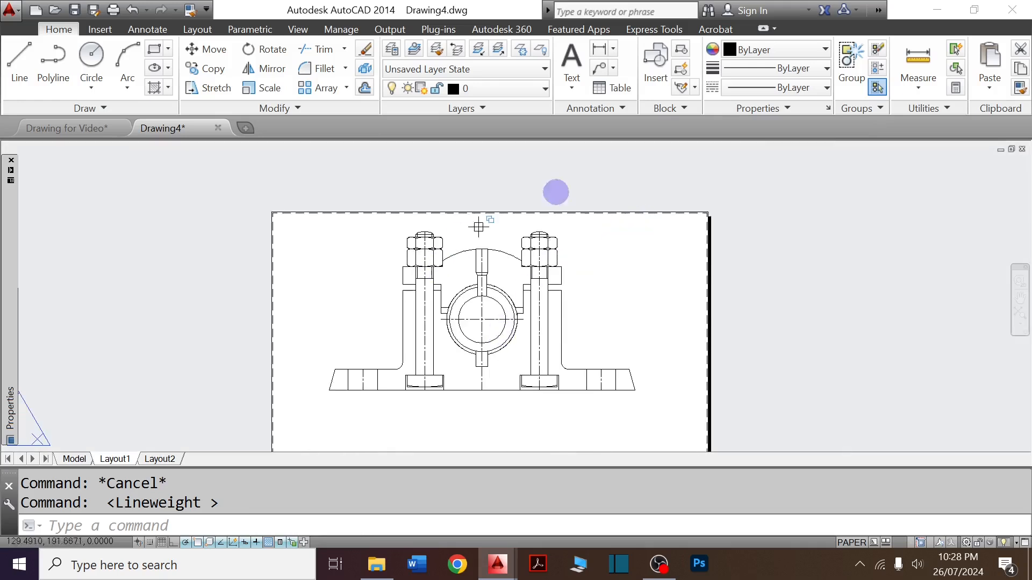
# Set the lineweight of the whole plummer block front view to 0.30 mm and inspect the lines.
pyautogui.click(239, 188)
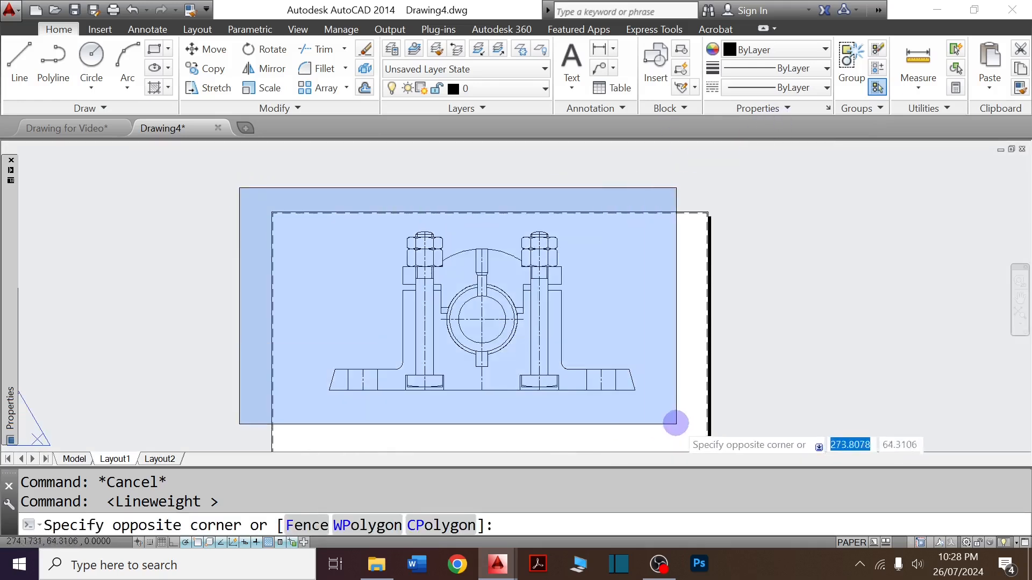
pyautogui.click(678, 422)
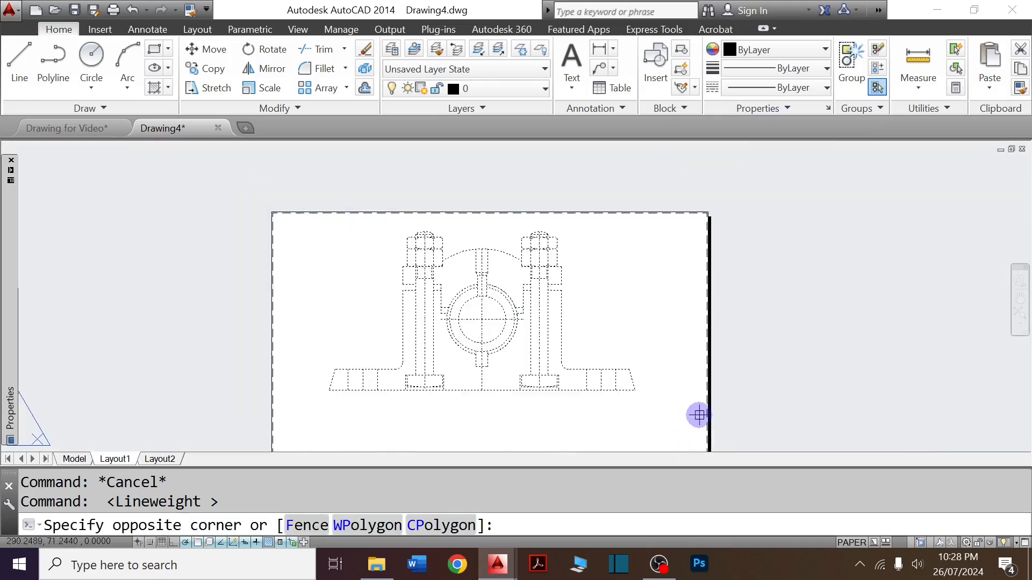
pyautogui.click(803, 69)
pyautogui.scroll(-1, 743, 238)
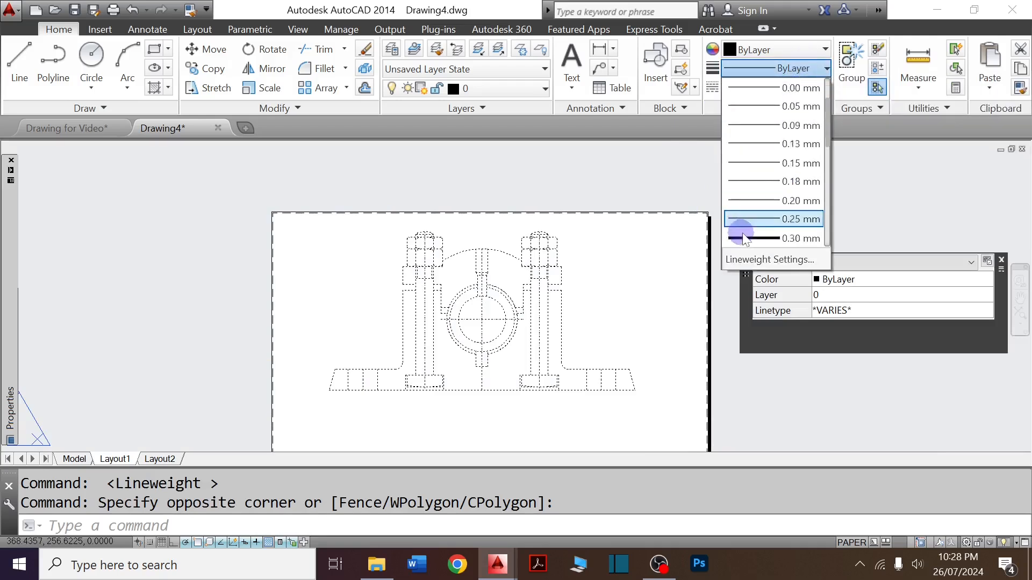
pyautogui.scroll(-5, 752, 231)
pyautogui.scroll(3, 794, 198)
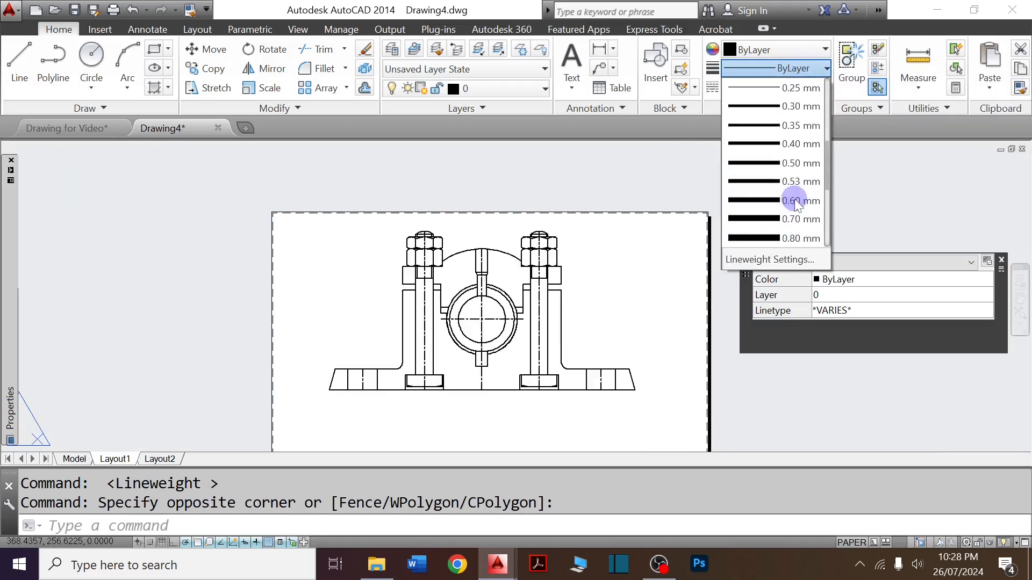
pyautogui.click(798, 106)
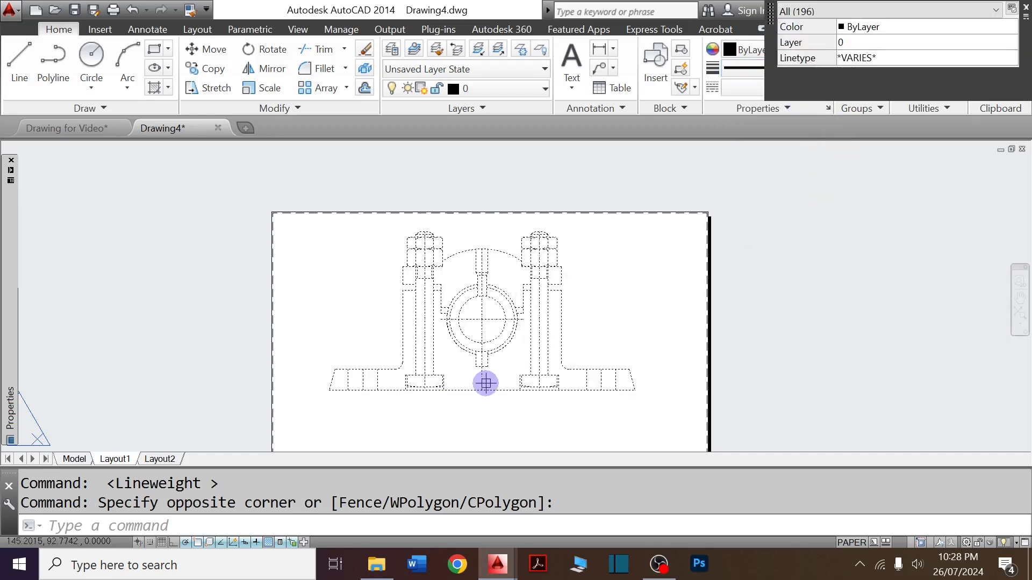
pyautogui.press('Escape')
pyautogui.scroll(6, 462, 385)
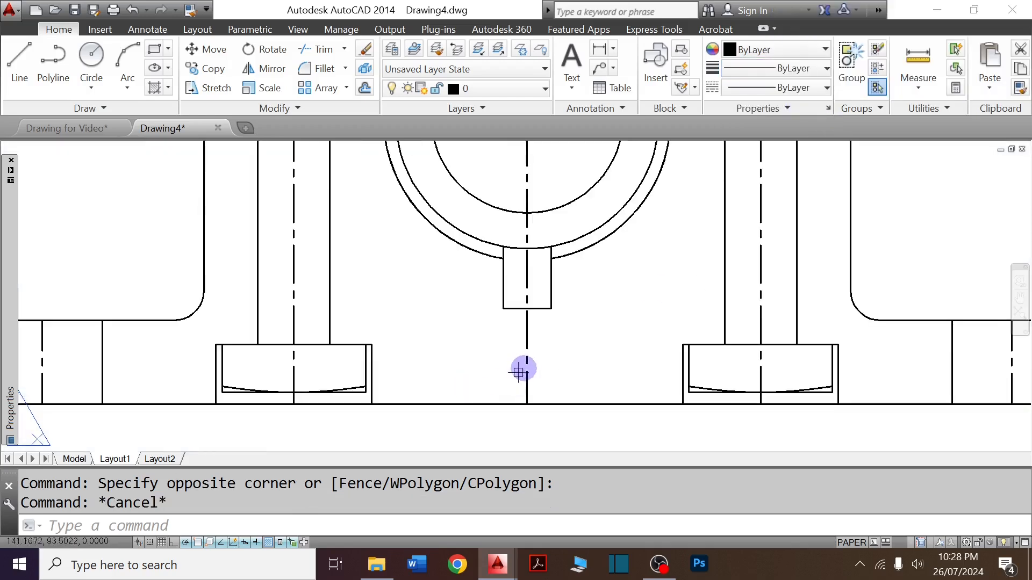
pyautogui.scroll(-2, 524, 373)
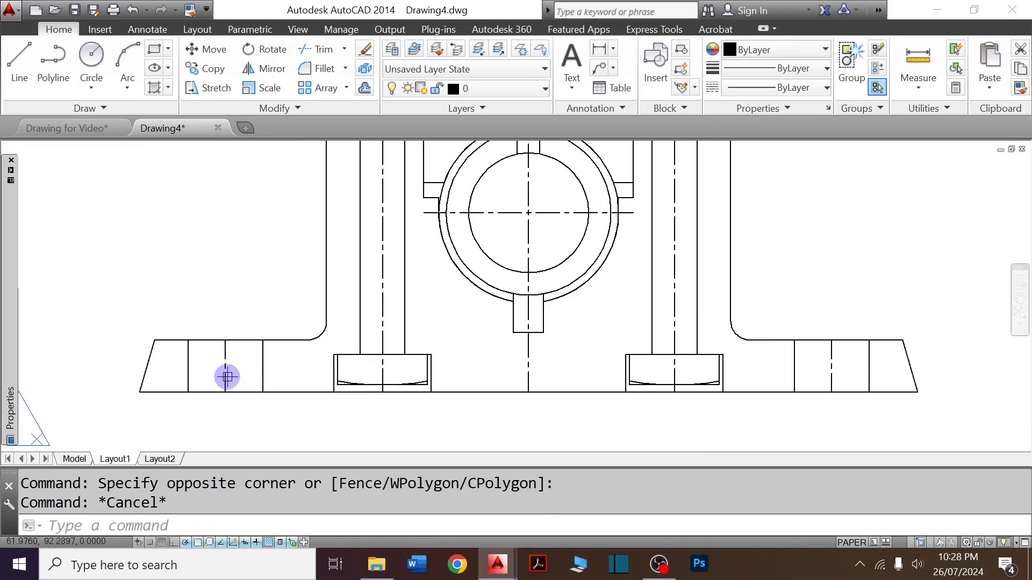
pyautogui.scroll(2, 227, 377)
pyautogui.scroll(-2, 634, 335)
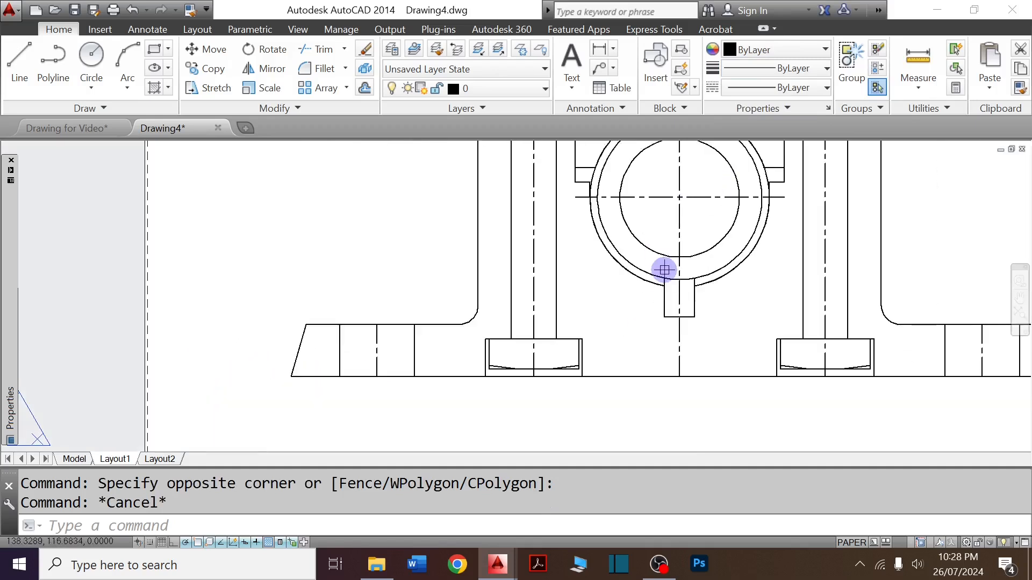
# Set the lineweight of the whole plummer block front view to 0.50 mm and clear the selection.
pyautogui.scroll(-2, 664, 271)
pyautogui.scroll(-3, 623, 309)
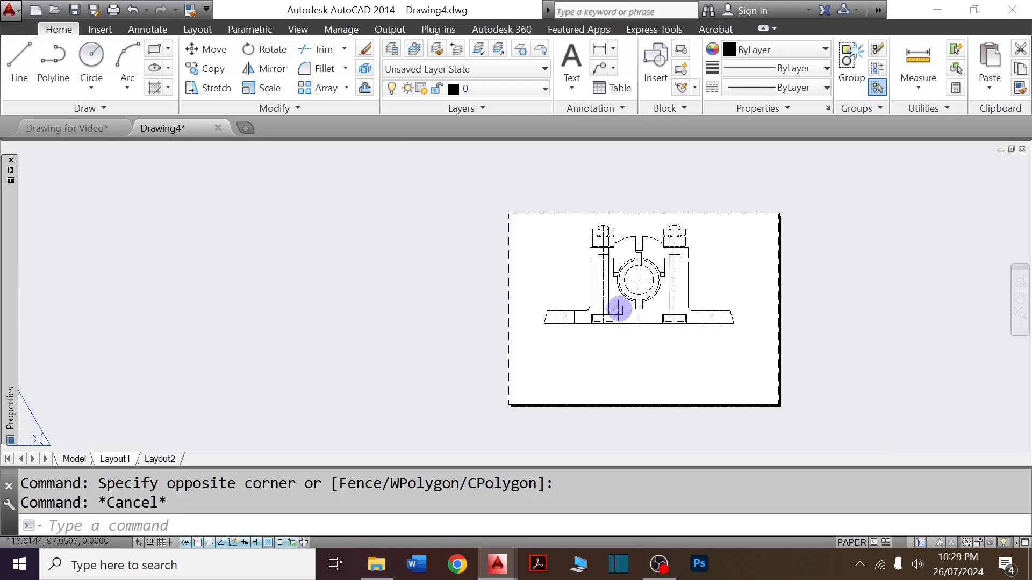
pyautogui.click(463, 190)
pyautogui.click(799, 369)
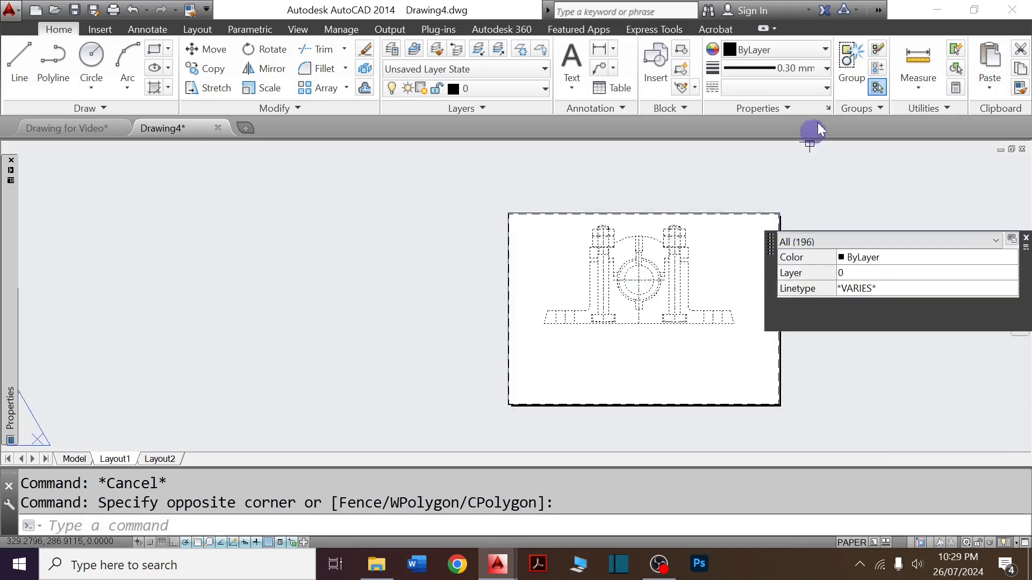
pyautogui.click(810, 69)
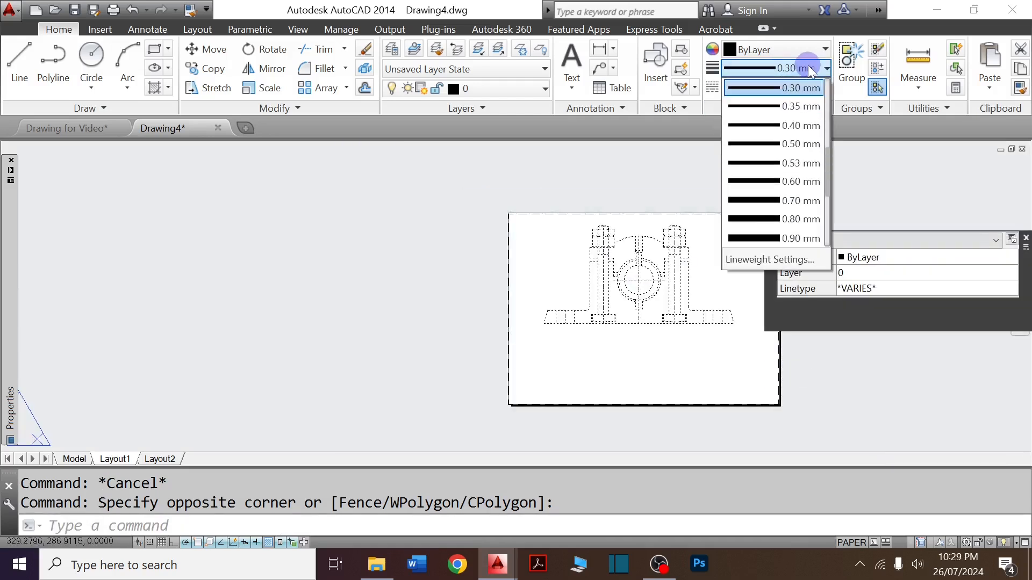
pyautogui.click(801, 143)
pyautogui.scroll(5, 608, 327)
pyautogui.press('Escape')
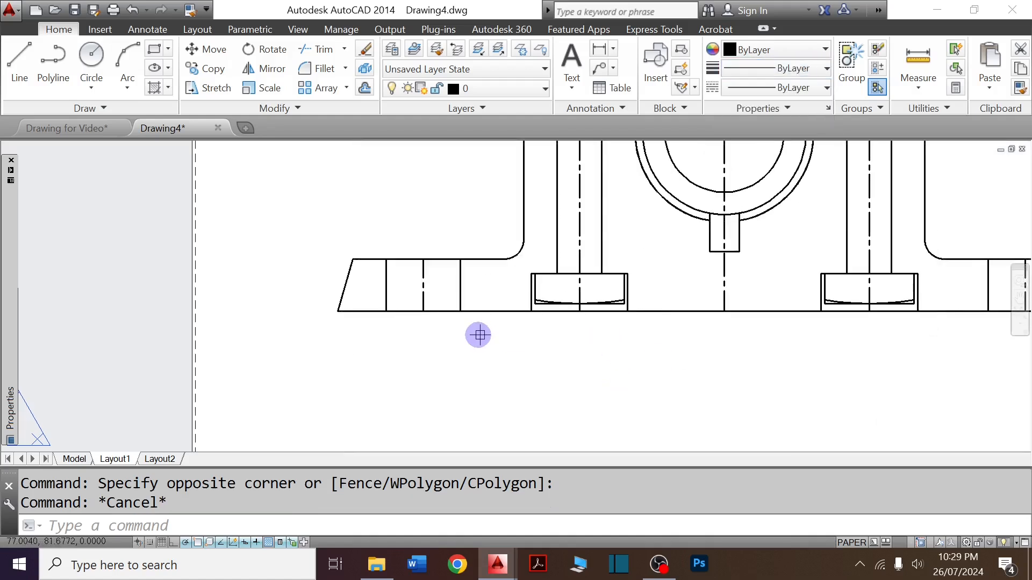
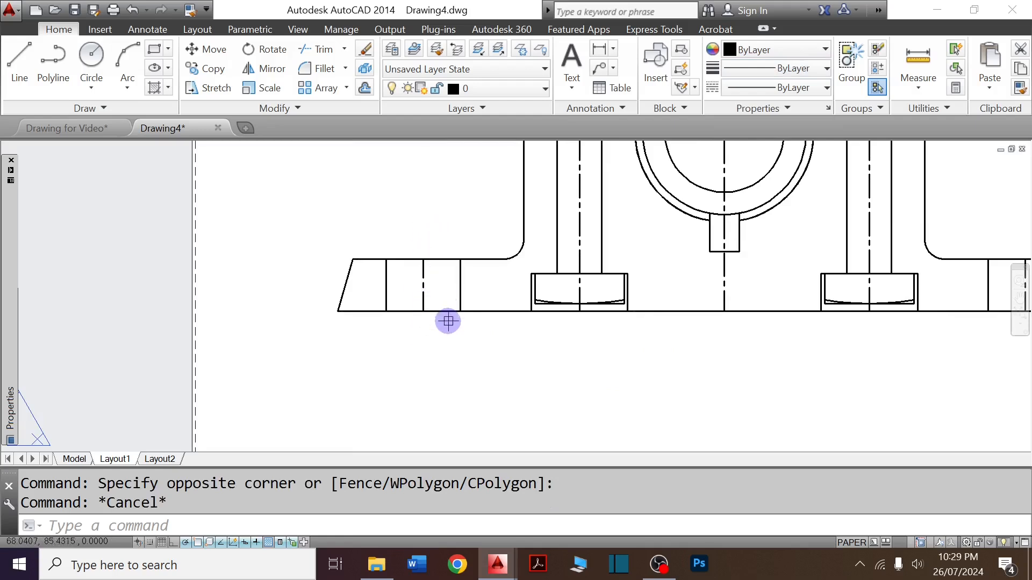
# Scale the left base hole's vertical centre line by a factor of 1.2 about its midpoint.
pyautogui.click(440, 290)
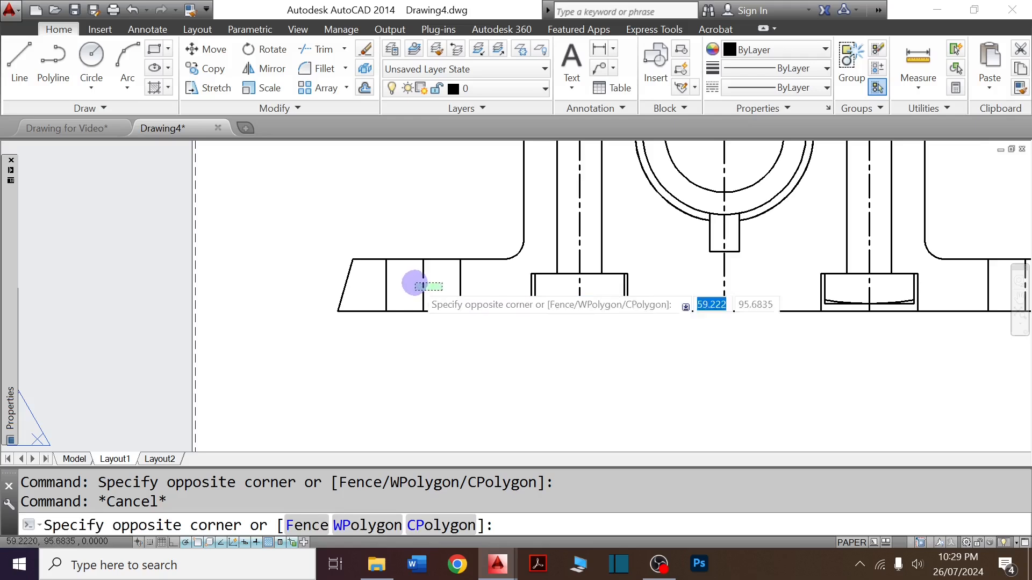
pyautogui.click(415, 284)
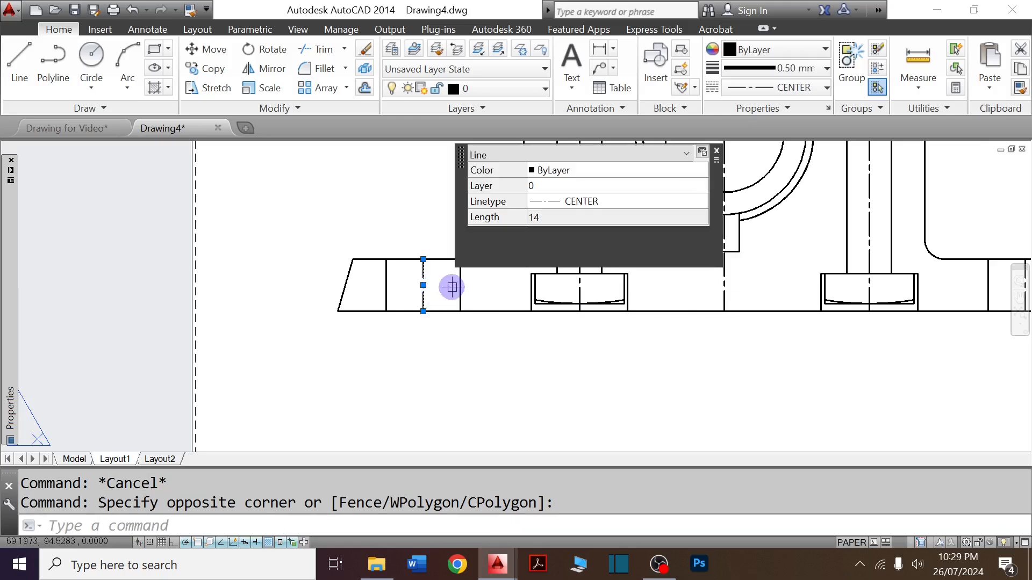
pyautogui.write('SC')
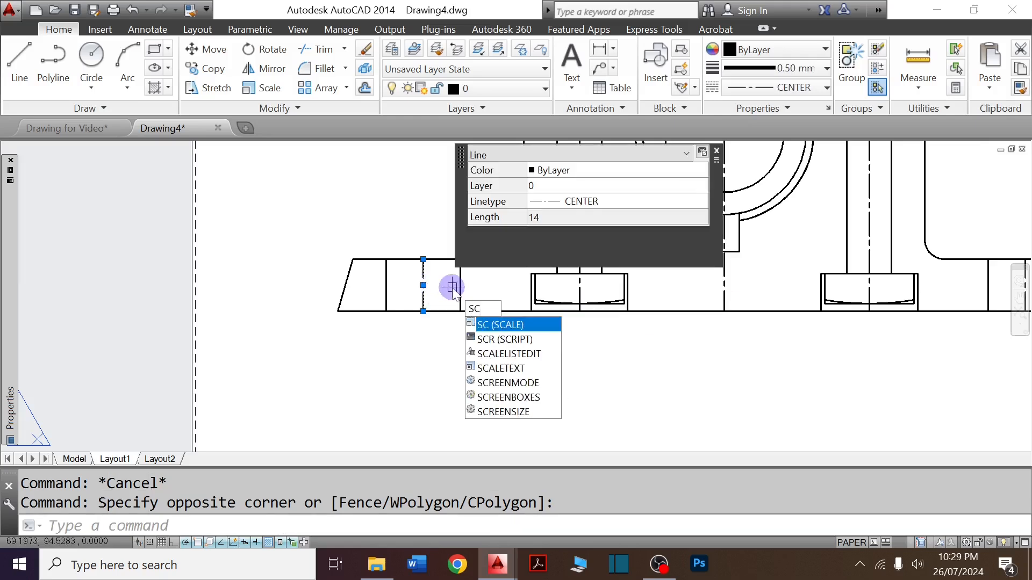
pyautogui.press('Return')
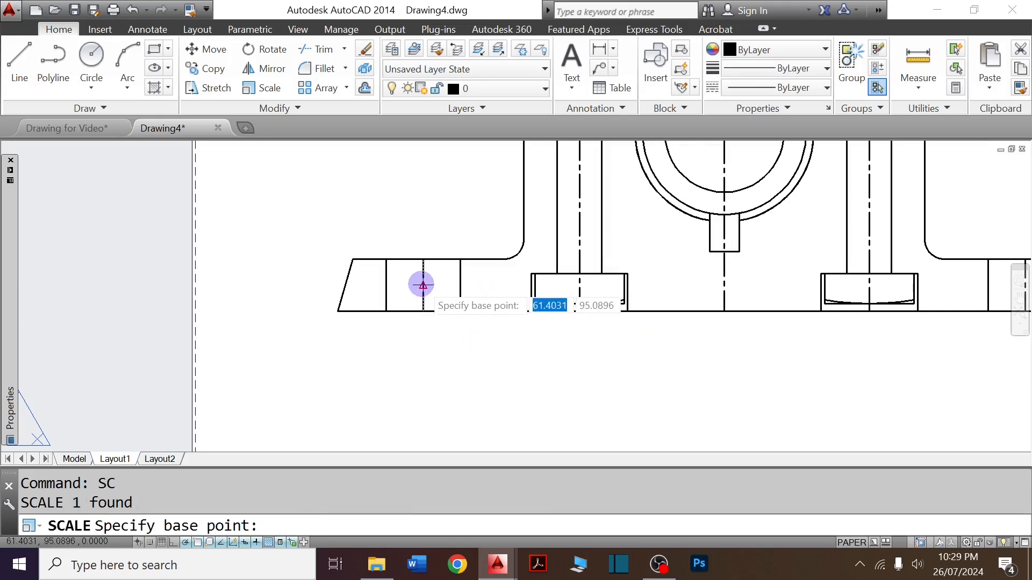
pyautogui.click(423, 285)
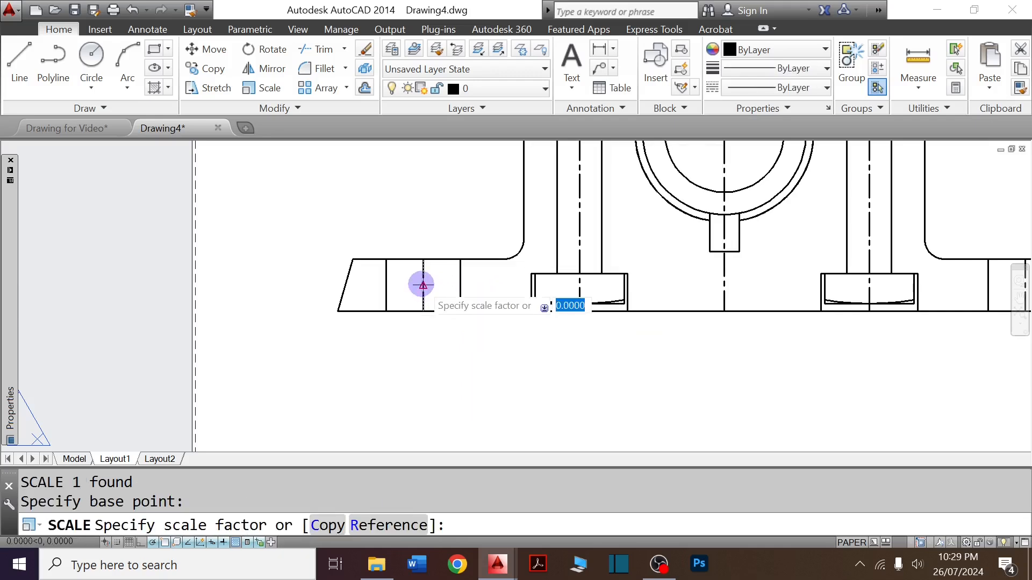
pyautogui.write('1.2')
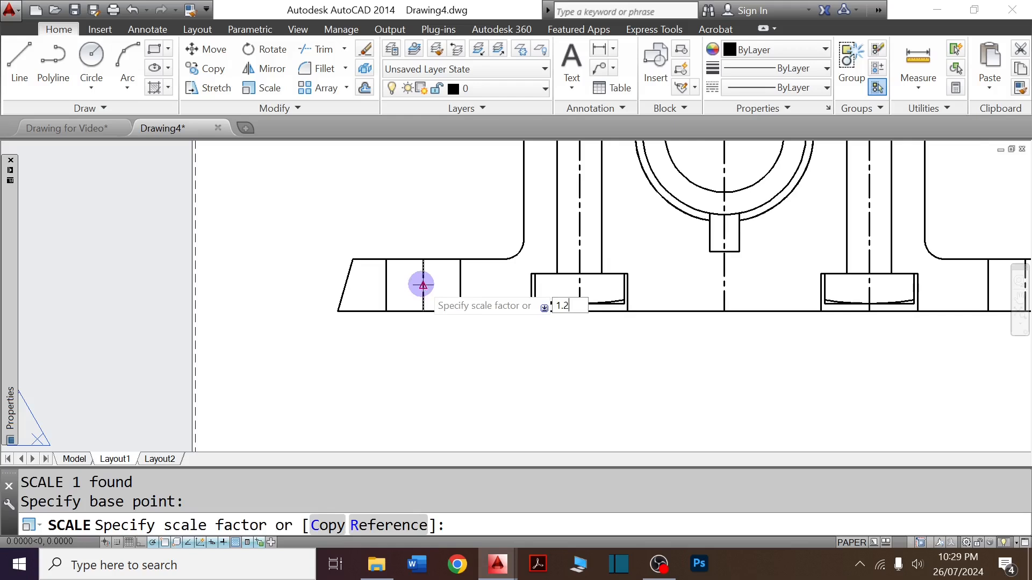
pyautogui.press('Return')
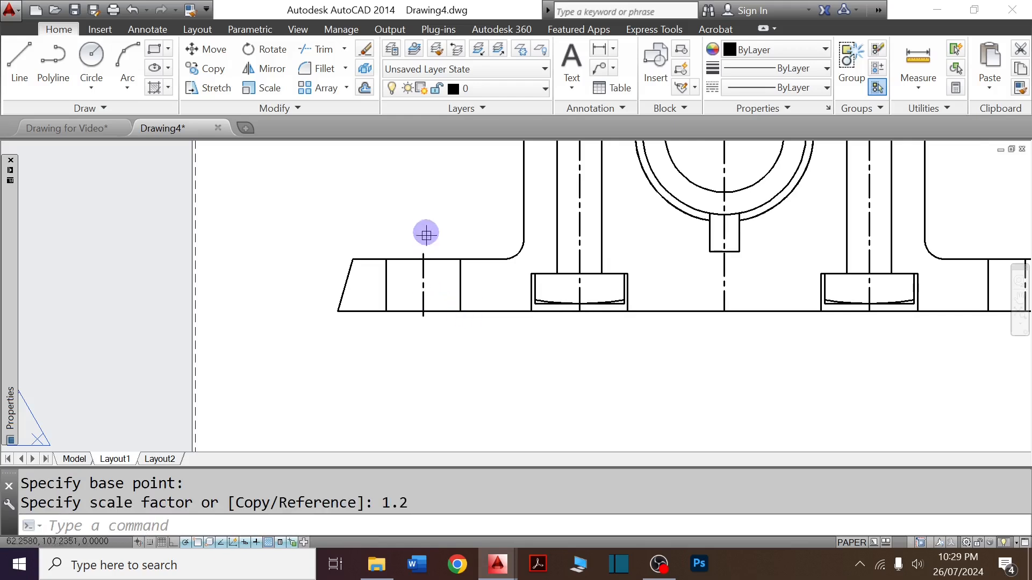
# Scale the left bolt's vertical centre line by a factor of 1.1 about its midpoint.
pyautogui.scroll(-2, 415, 361)
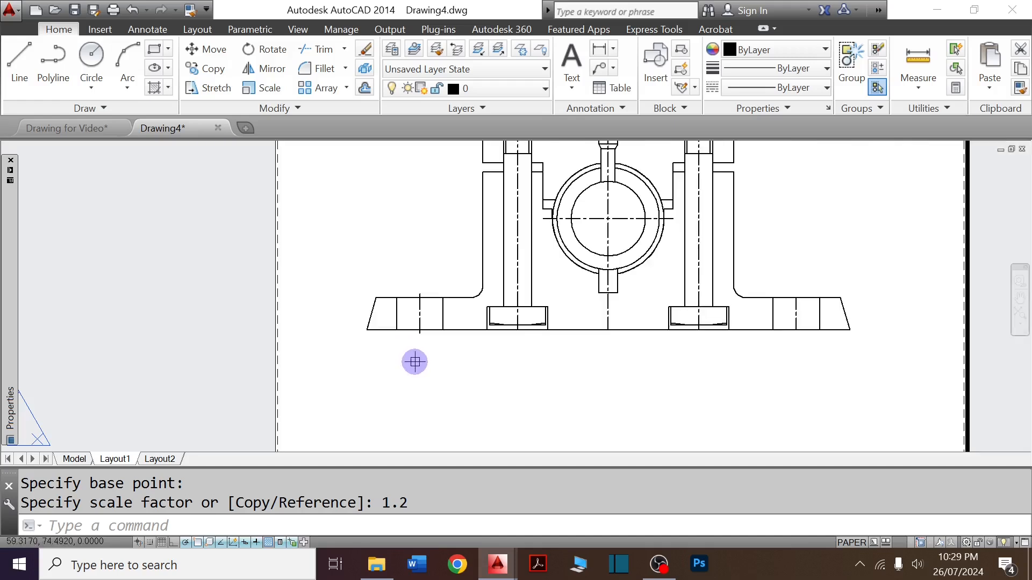
pyautogui.scroll(-2, 465, 336)
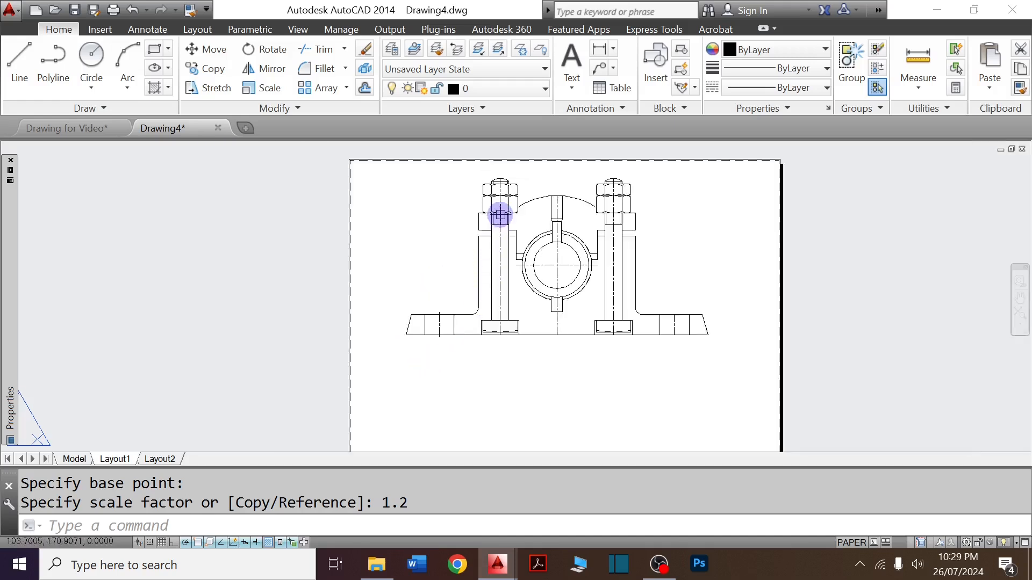
pyautogui.scroll(4, 500, 215)
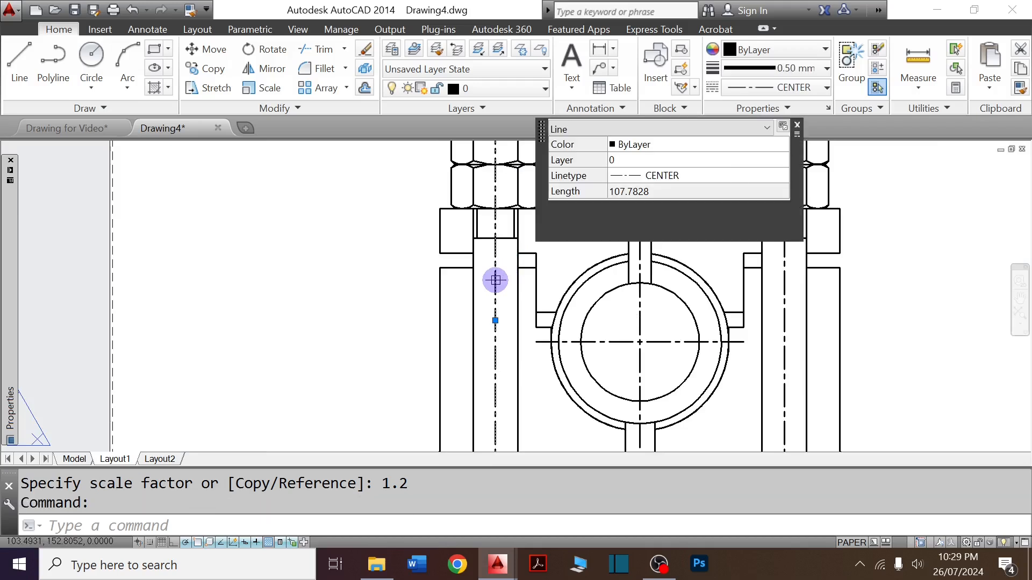
pyautogui.press('Return')
pyautogui.scroll(-3, 495, 280)
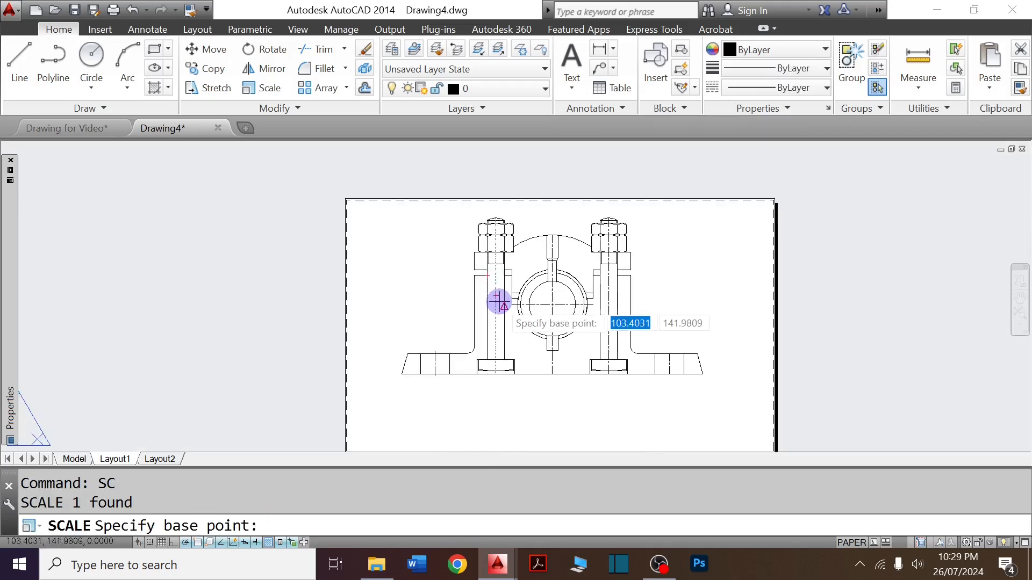
pyautogui.scroll(4, 495, 294)
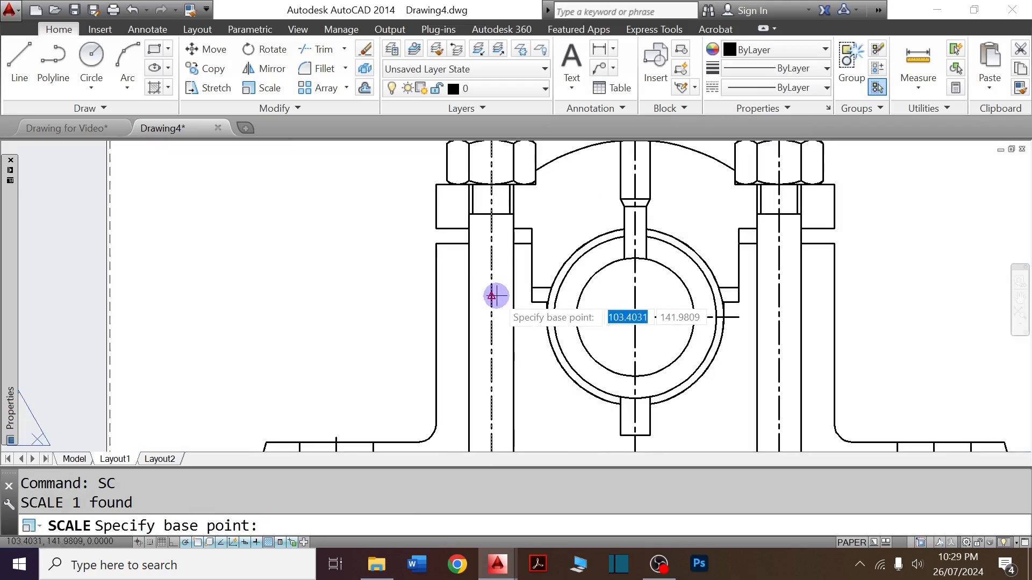
pyautogui.click(495, 296)
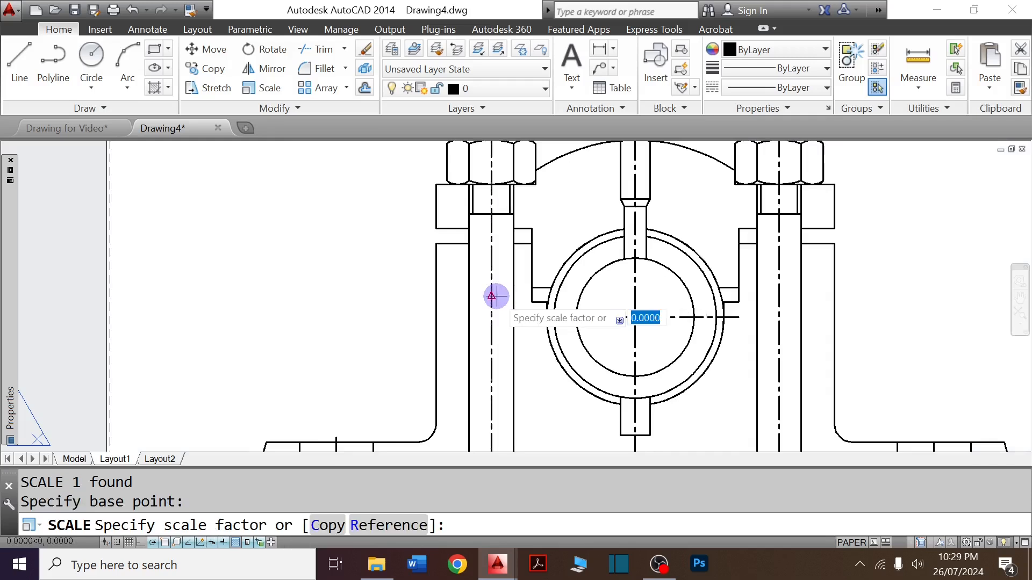
pyautogui.write('1.1')
pyautogui.press('Return')
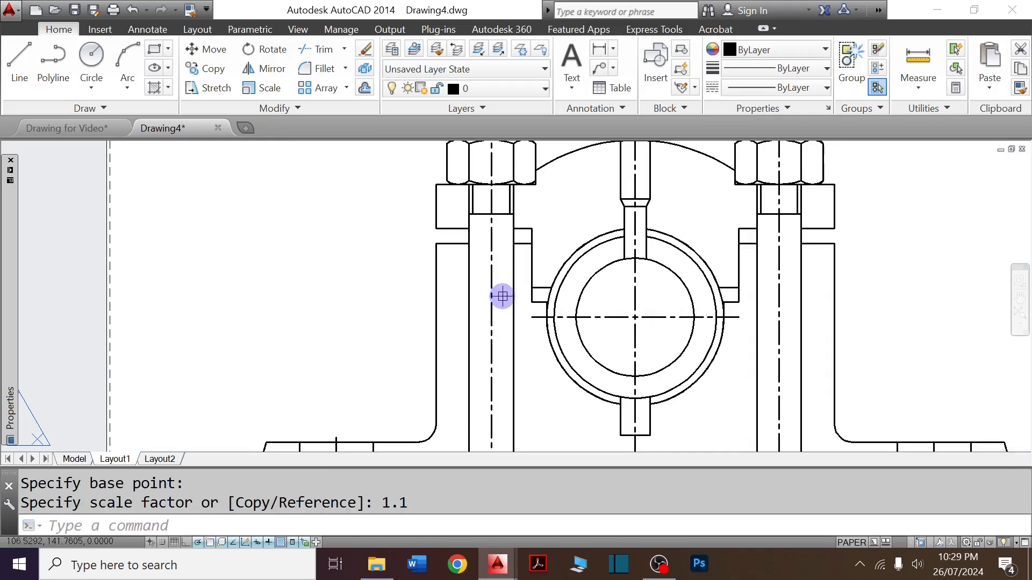
# Scale the bearing's main vertical centre line by a factor of 1.1 about the centre of the bore.
pyautogui.scroll(-4, 502, 296)
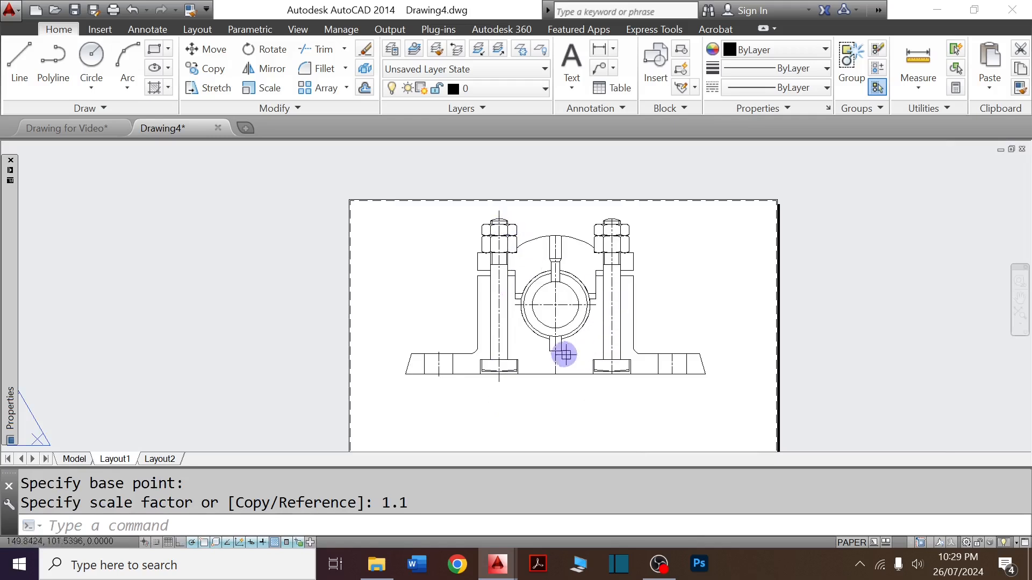
pyautogui.scroll(4, 564, 354)
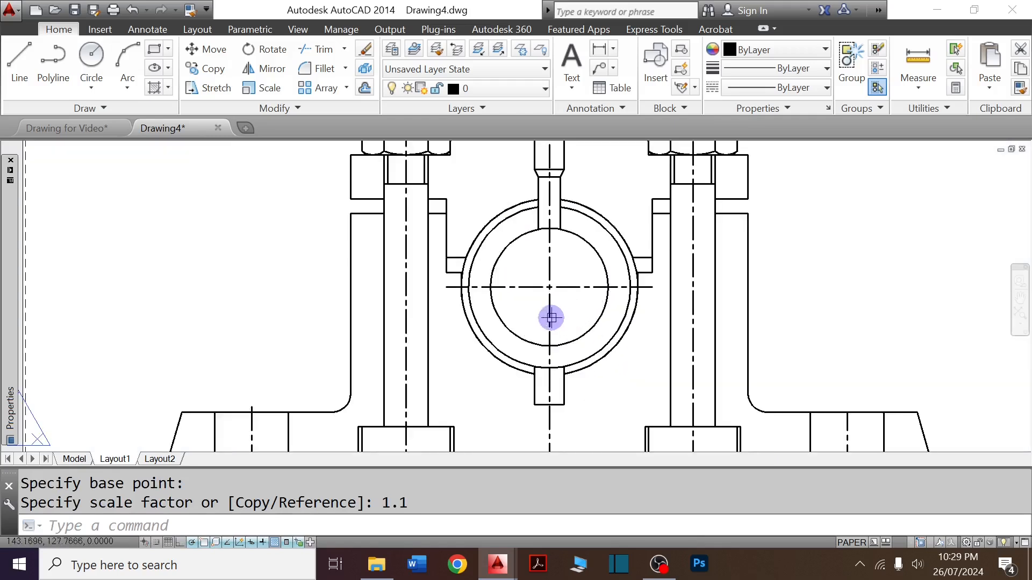
pyautogui.press('Return')
pyautogui.click(551, 318)
pyautogui.press('Return')
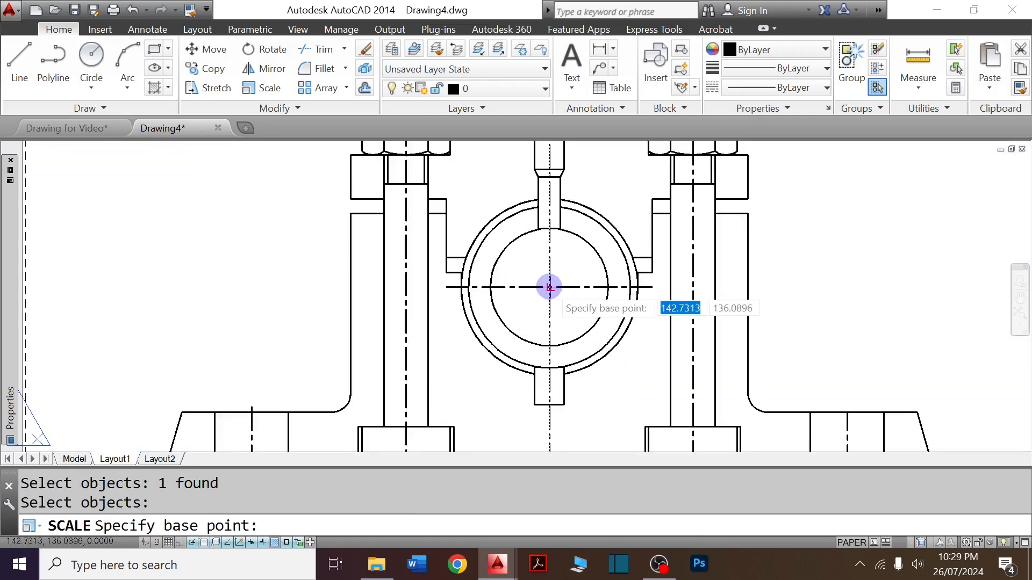
pyautogui.click(549, 288)
pyautogui.press('Return')
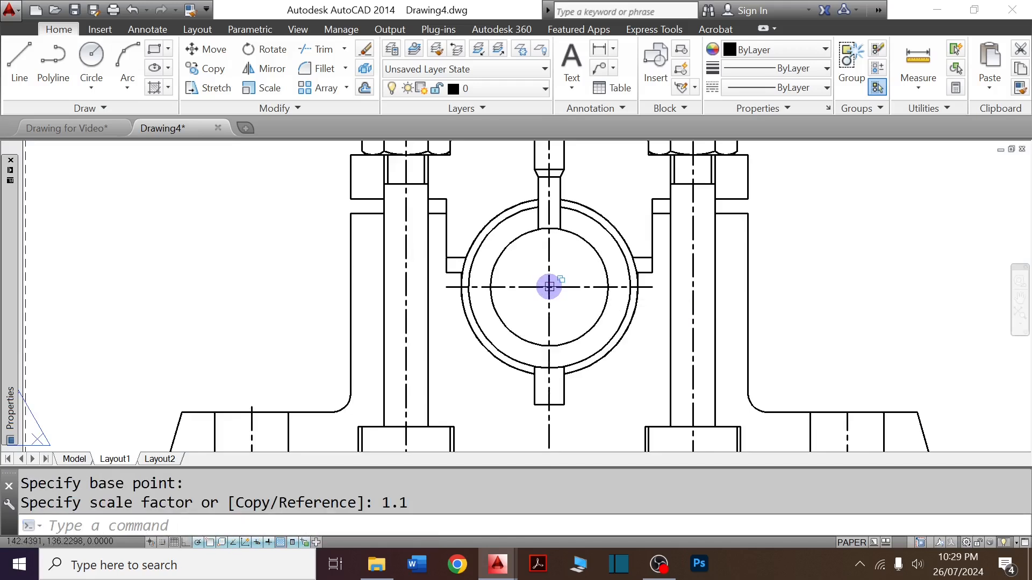
# Scale the right bolt's vertical centre line by a factor of 1.1 about its midpoint.
pyautogui.scroll(-4, 575, 300)
pyautogui.scroll(4, 638, 353)
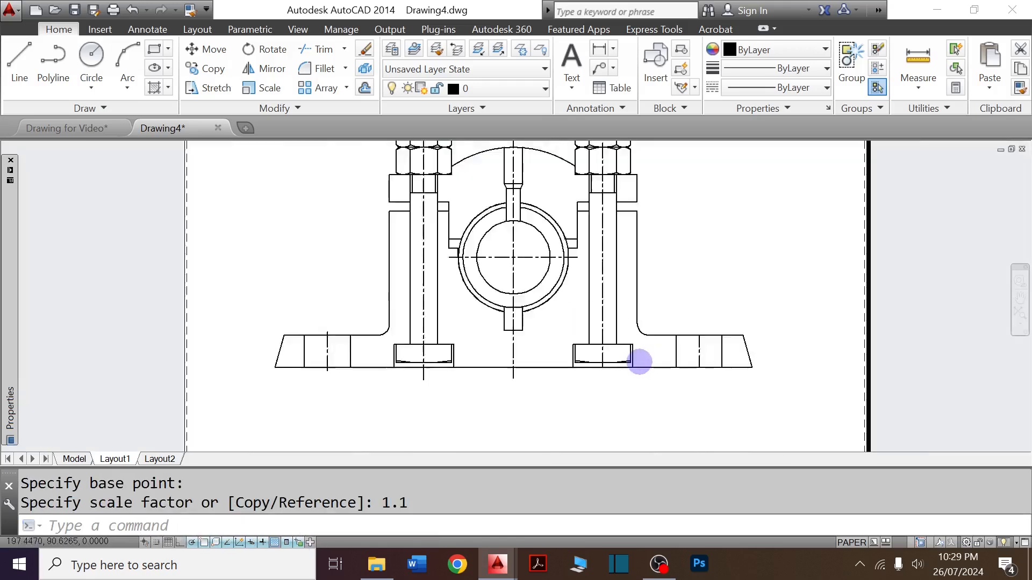
pyautogui.press('Return')
pyautogui.click(581, 311)
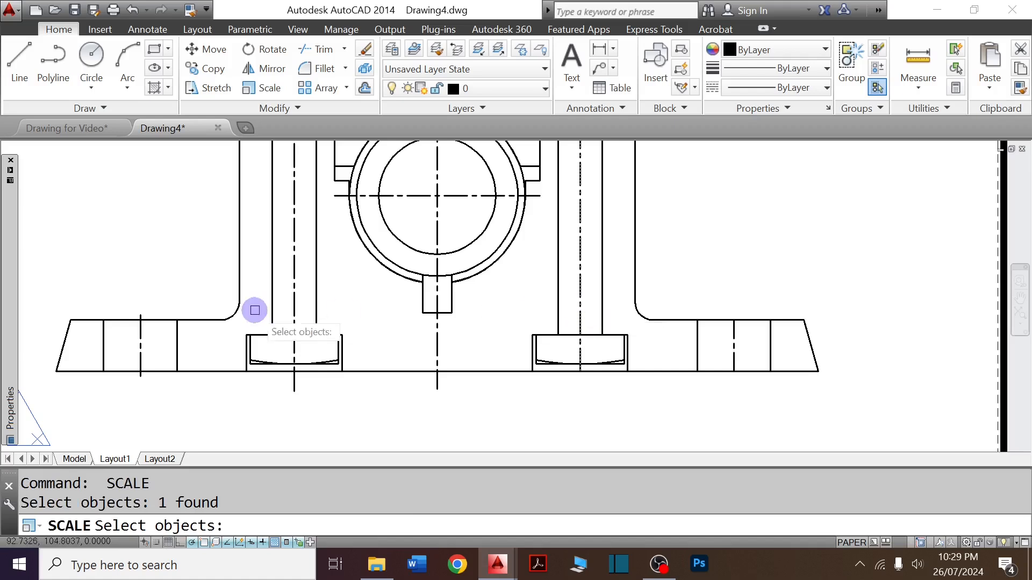
pyautogui.press('Return')
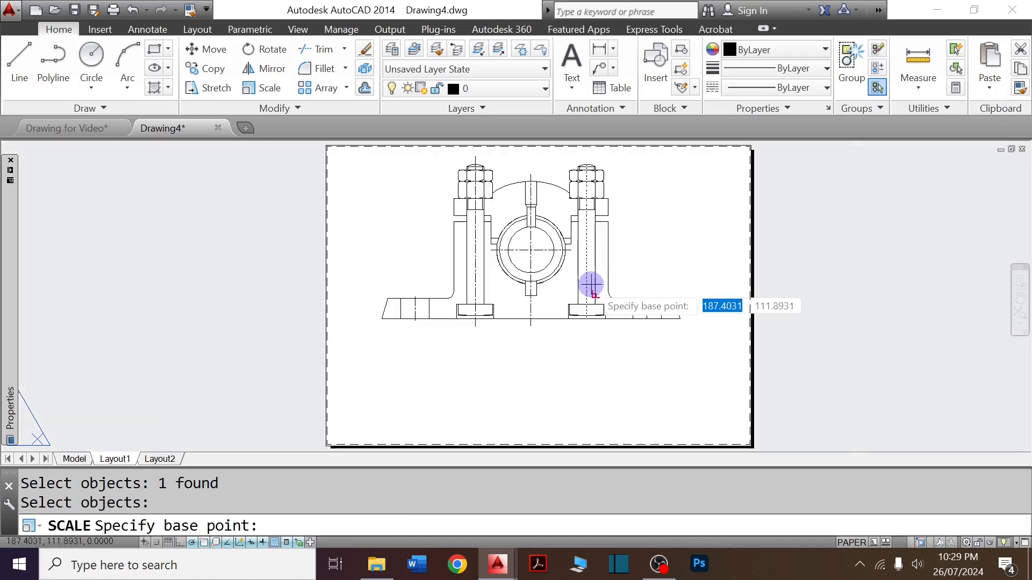
pyautogui.scroll(-4, 588, 231)
pyautogui.click(588, 238)
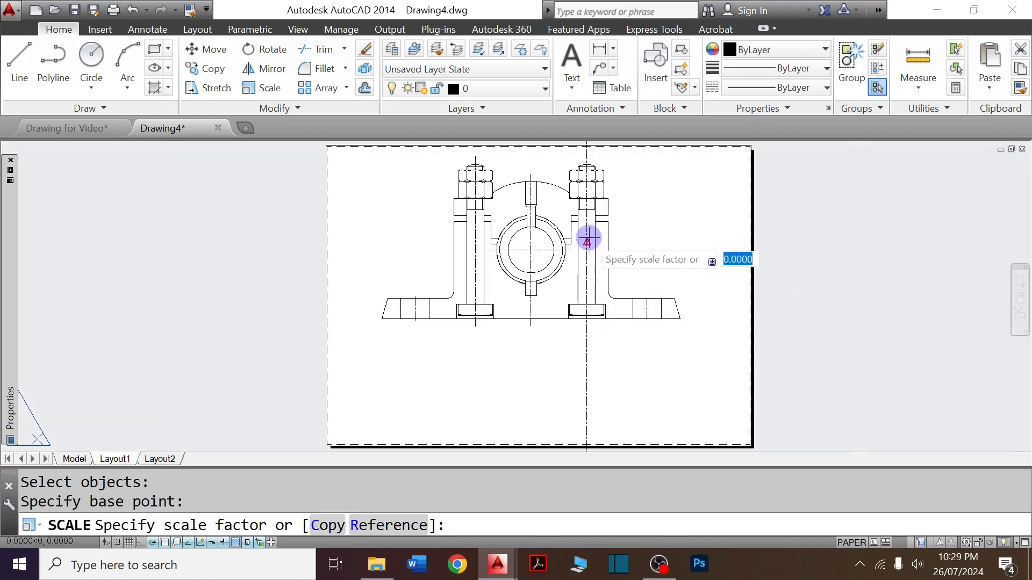
pyautogui.press('Return')
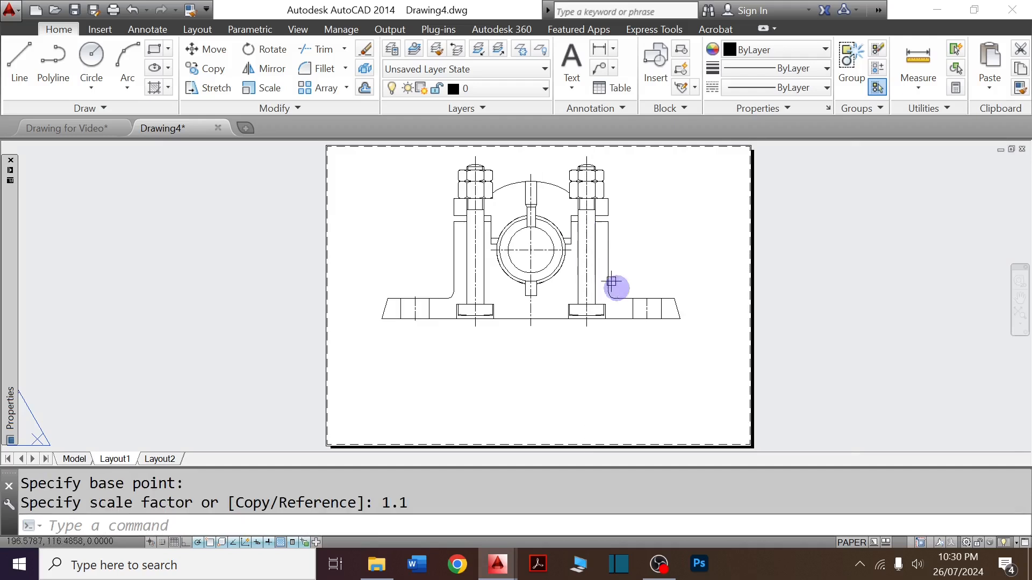
# Scale the right base hole's vertical centre line by a factor of 1.2 about its midpoint.
pyautogui.press('Return')
pyautogui.click(643, 308)
pyautogui.scroll(4, 644, 308)
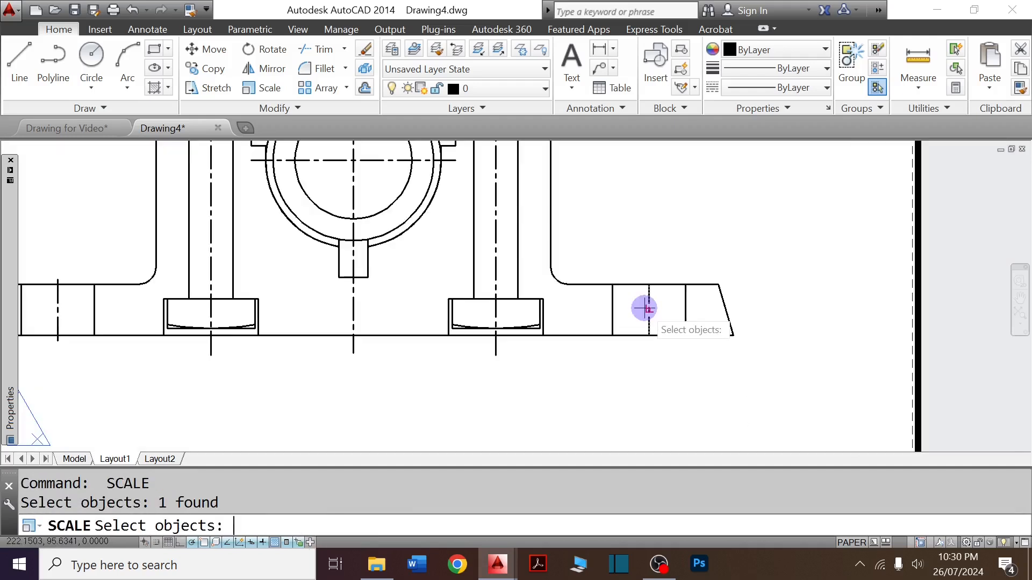
pyautogui.press('Return')
pyautogui.click(648, 309)
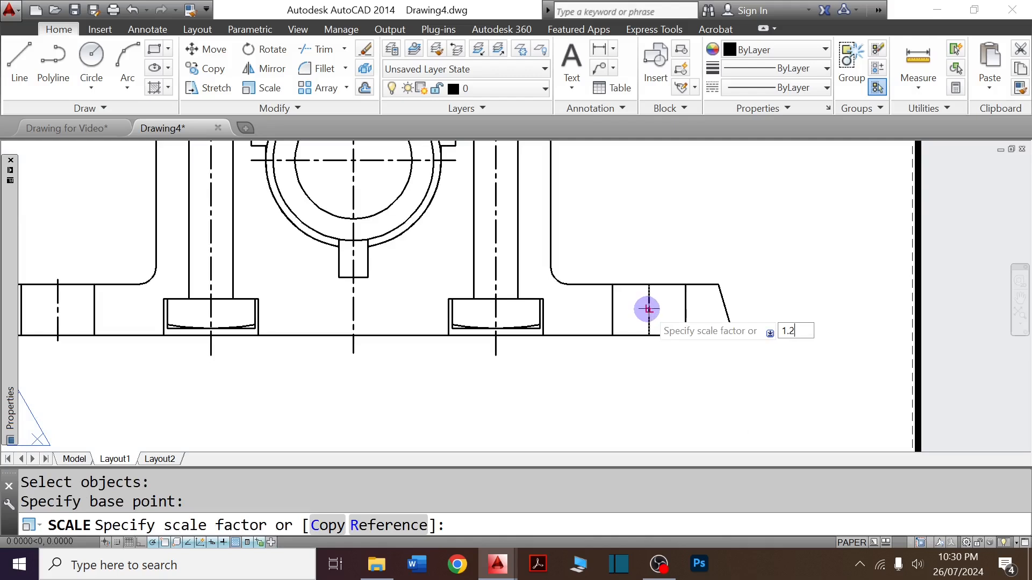
pyautogui.press('Return')
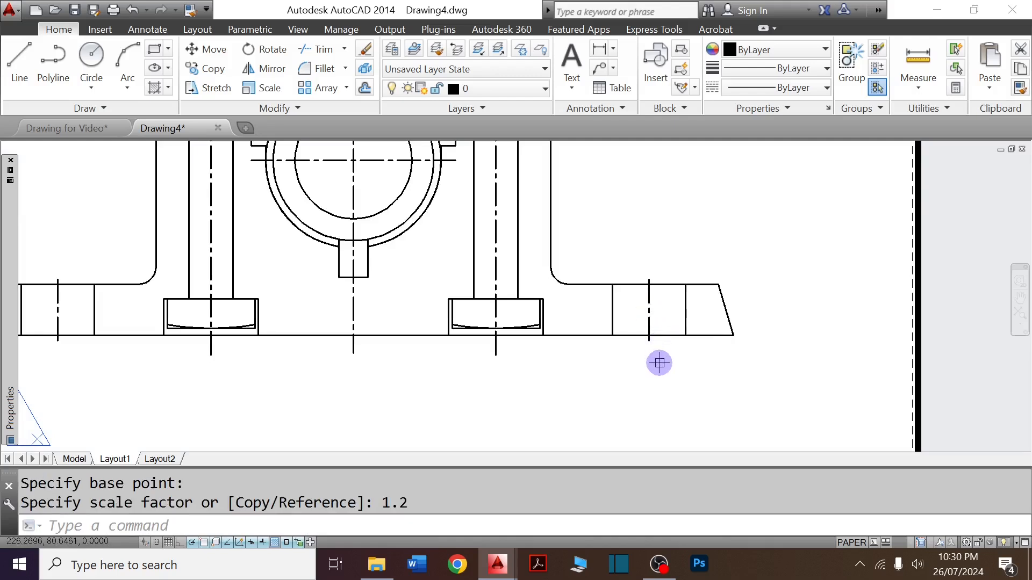
# Use Quick Select on the entire drawing to select every object whose linetype equals CENTER.
pyautogui.scroll(-2, 522, 372)
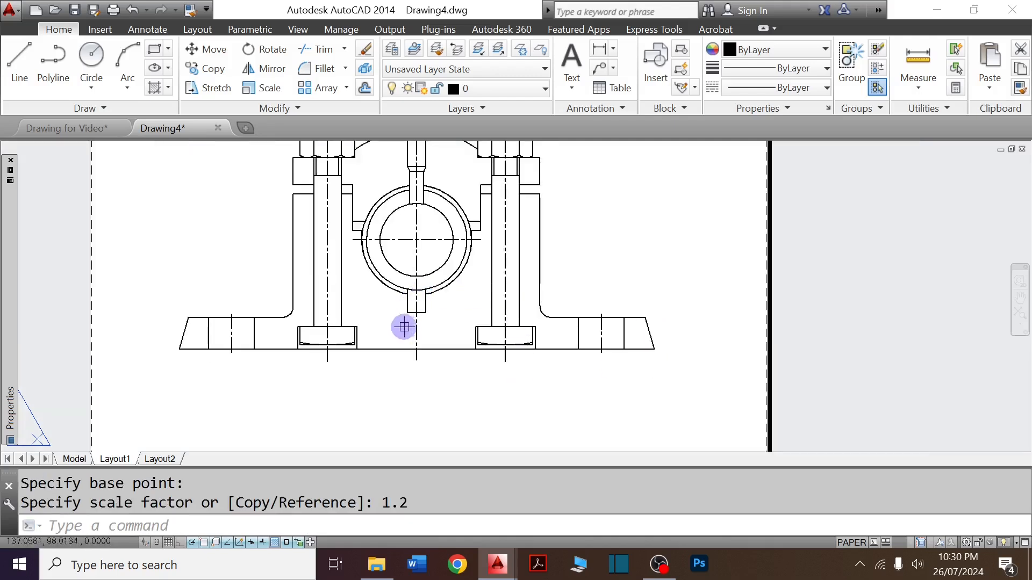
pyautogui.scroll(-2, 477, 381)
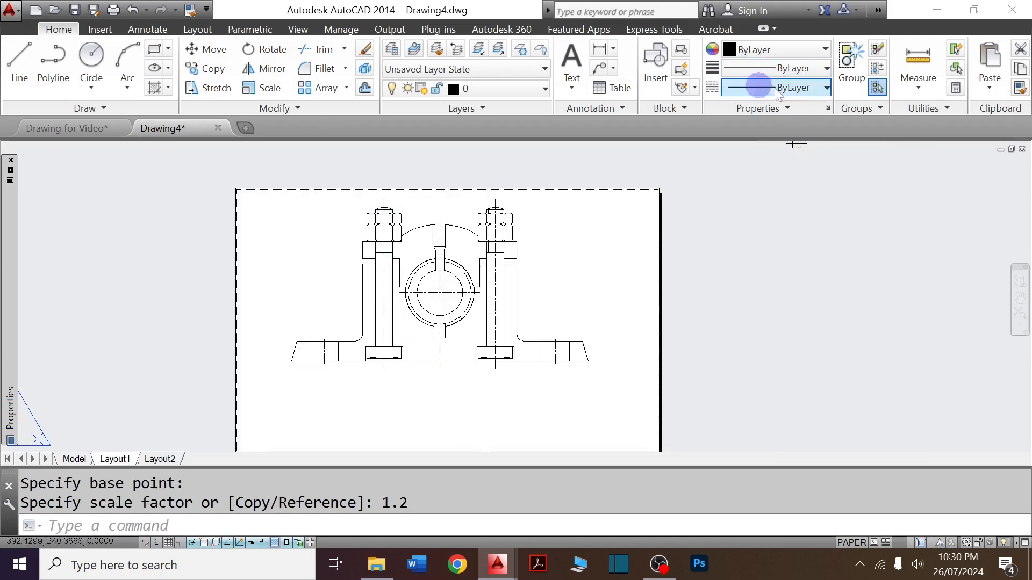
pyautogui.scroll(2, 432, 299)
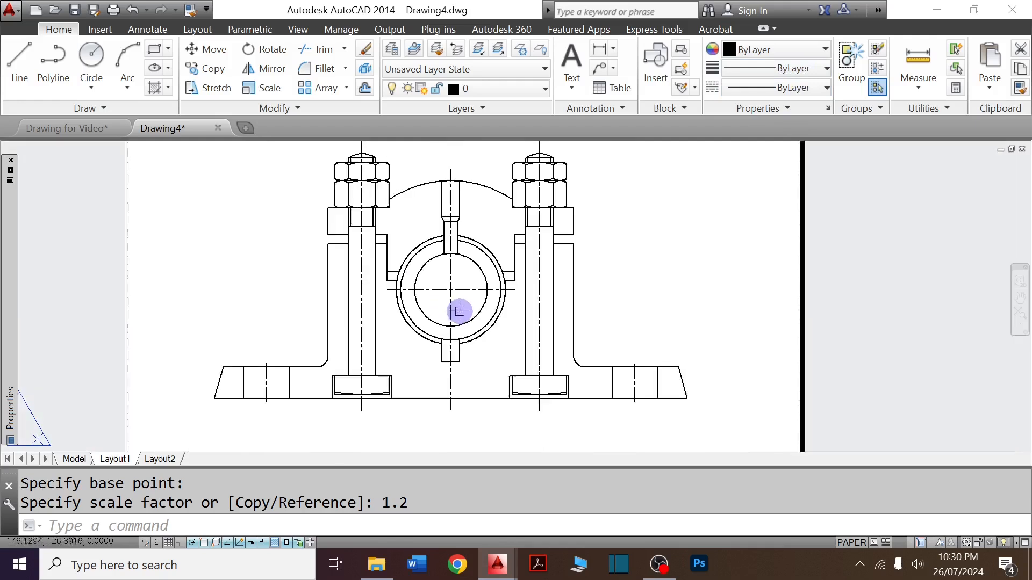
pyautogui.write('q')
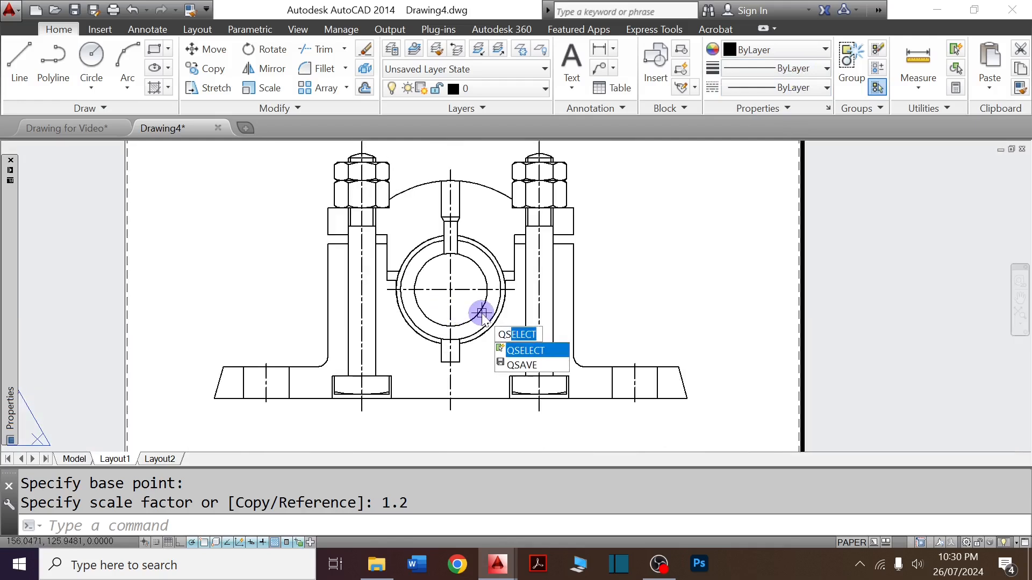
pyautogui.press('Return')
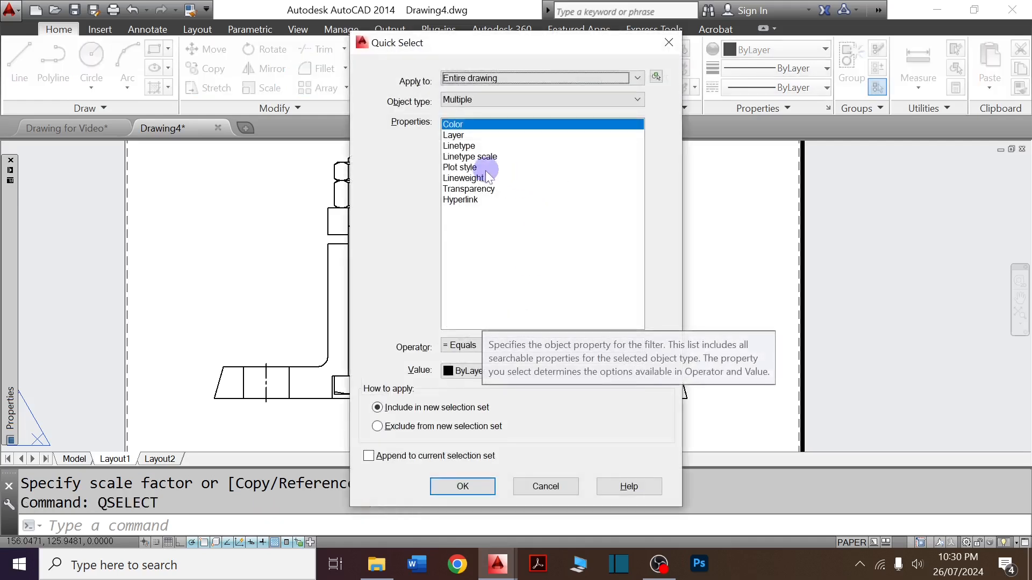
pyautogui.click(467, 146)
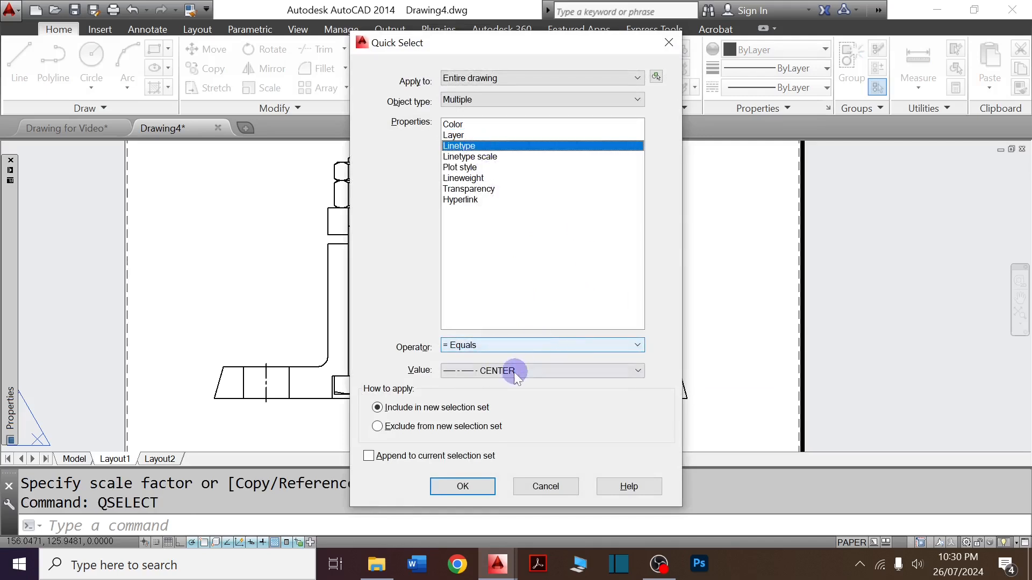
pyautogui.click(581, 372)
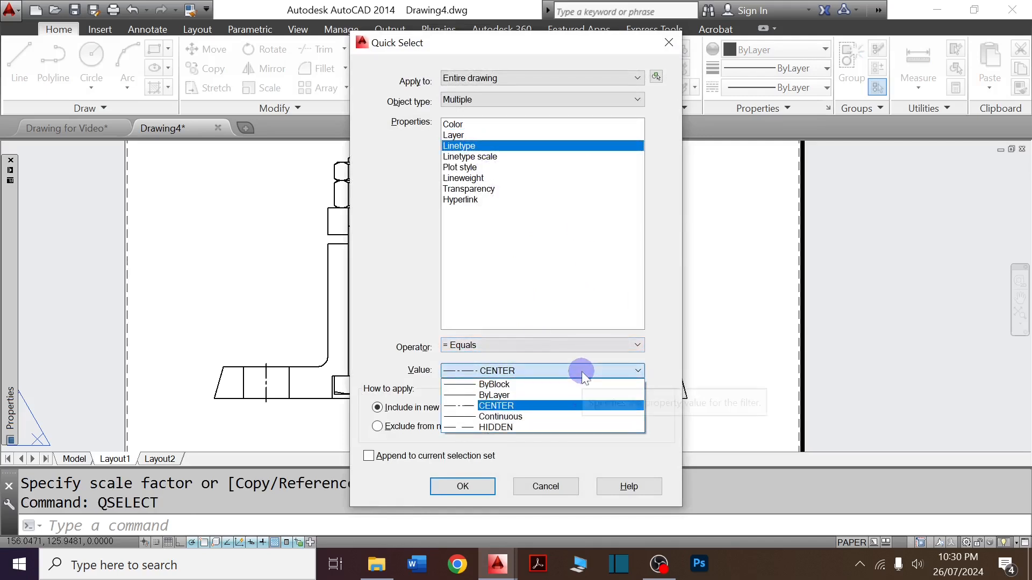
pyautogui.click(546, 407)
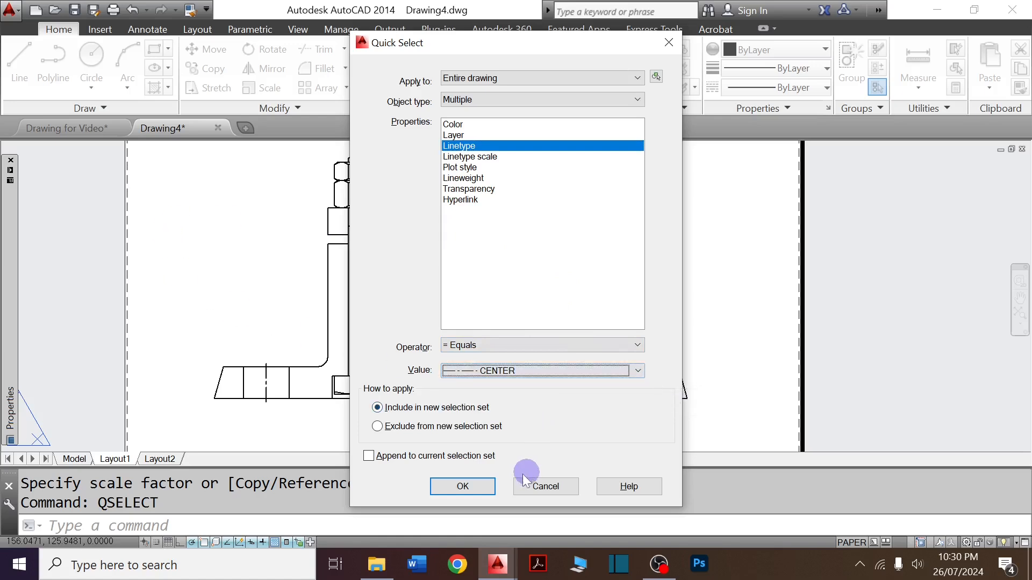
pyautogui.click(482, 489)
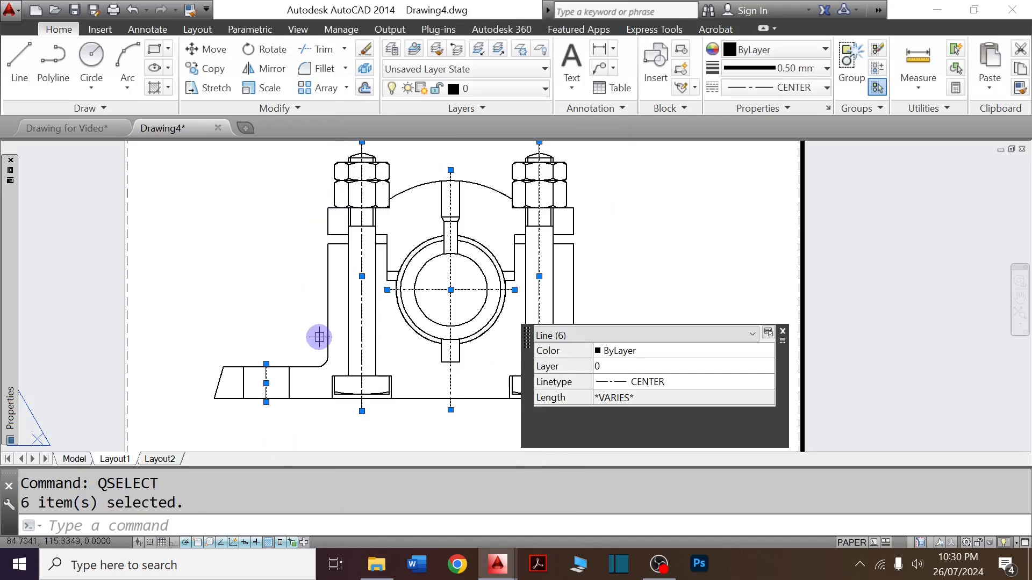
# Set the lineweight of the selected centre lines to 0.30 mm and clear the selection.
pyautogui.click(800, 69)
pyautogui.scroll(2, 797, 118)
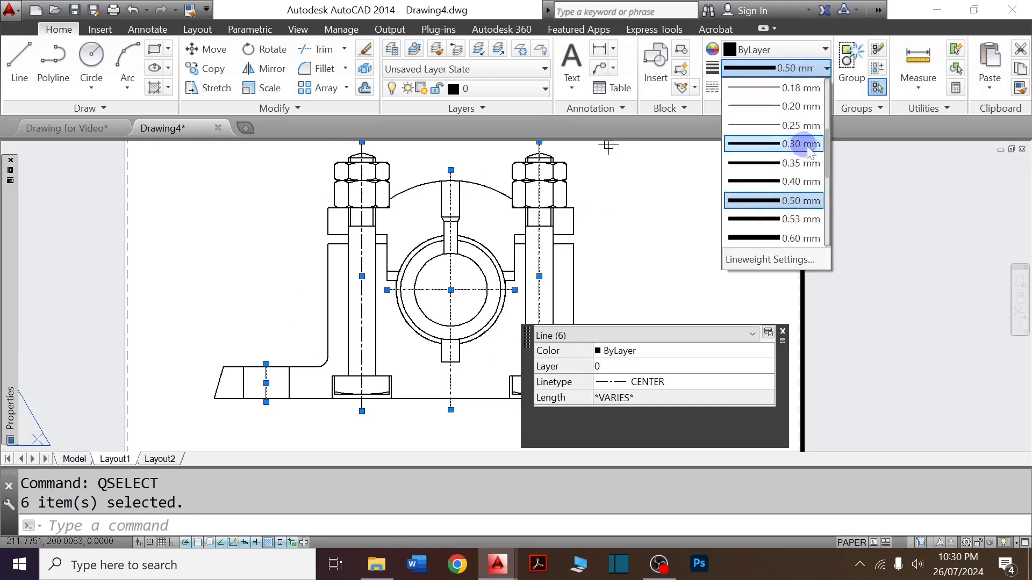
pyautogui.click(801, 144)
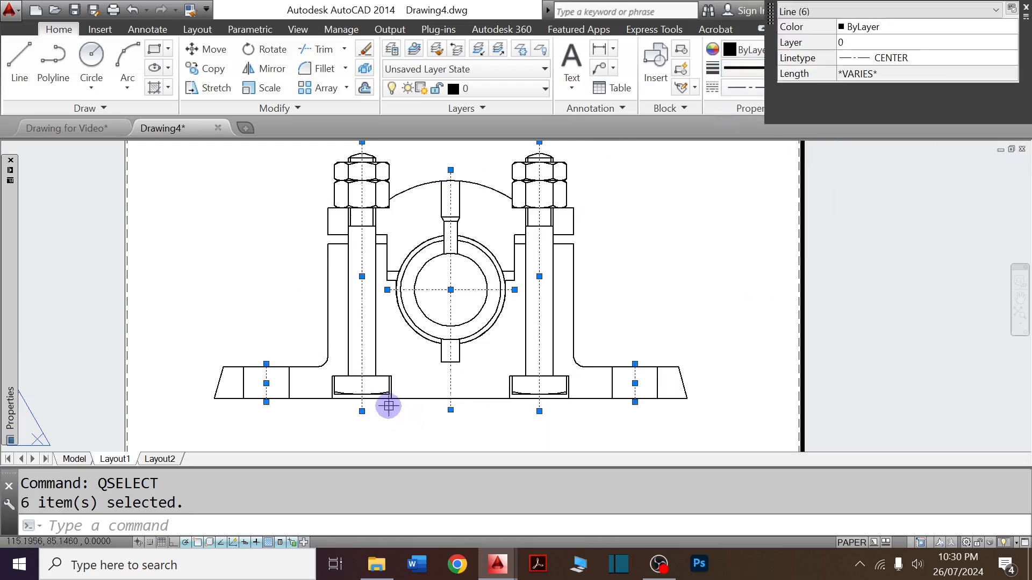
pyautogui.scroll(2, 391, 406)
pyautogui.press('Escape')
pyautogui.scroll(-2, 367, 423)
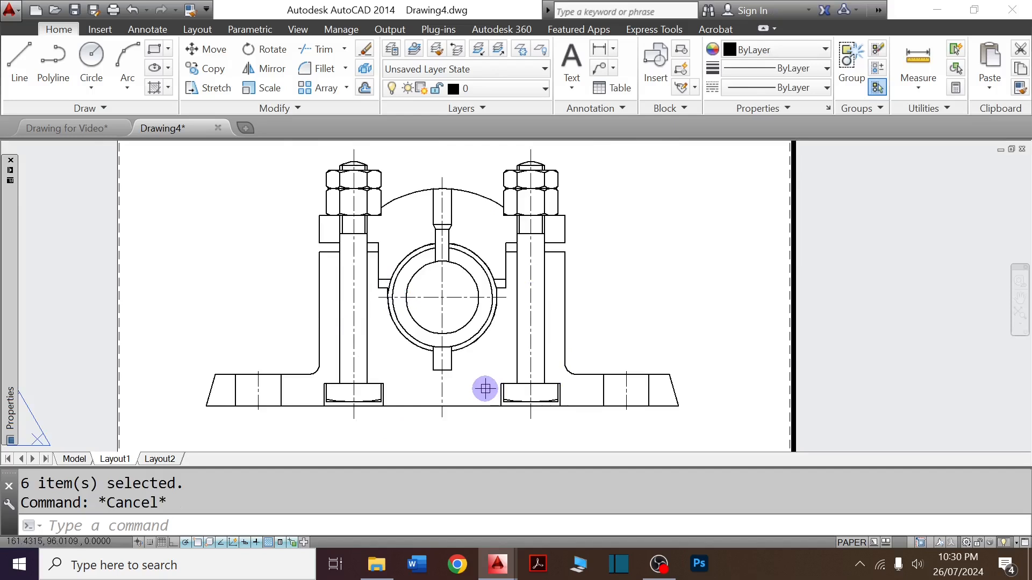
# Check the sectional front view in Drawing for Video.dwg, and trim the arc crossing the mouth of the small slot below the bore in Drawing4.dwg.
pyautogui.hotkey('ctrl', 'Tab')
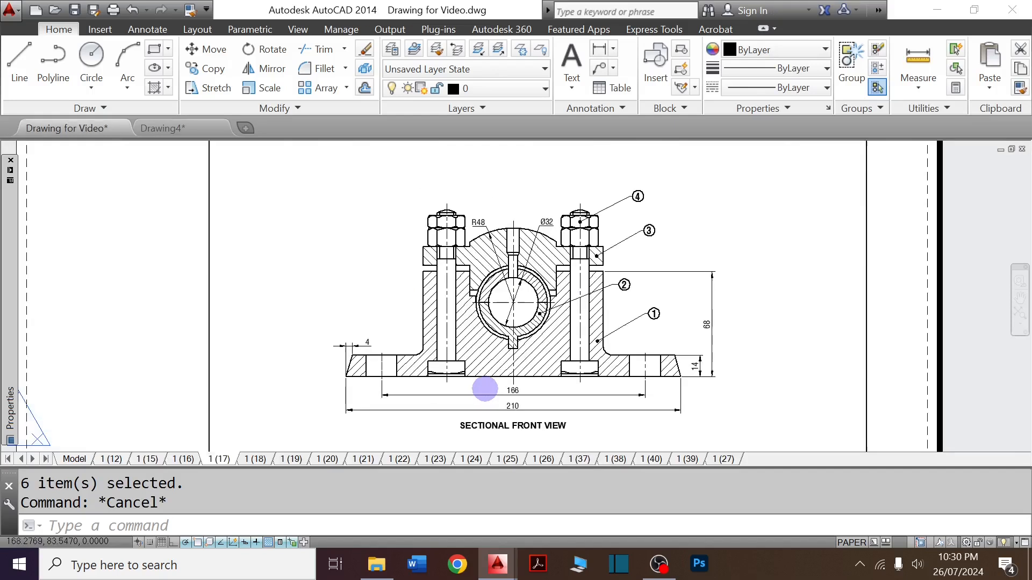
pyautogui.hotkey('ctrl', 'Tab')
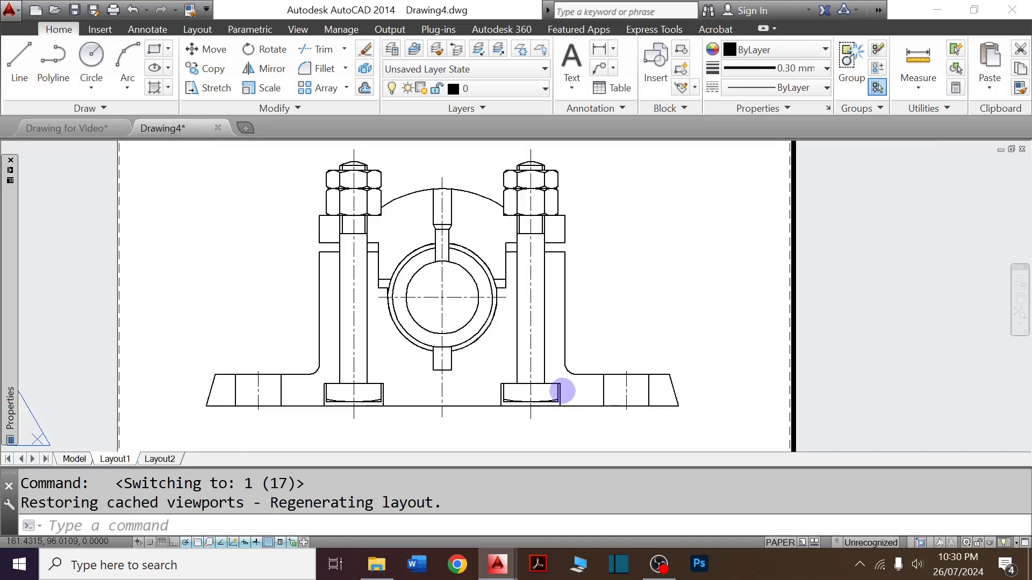
pyautogui.scroll(5, 444, 361)
pyautogui.press('Return')
pyautogui.press('Return')
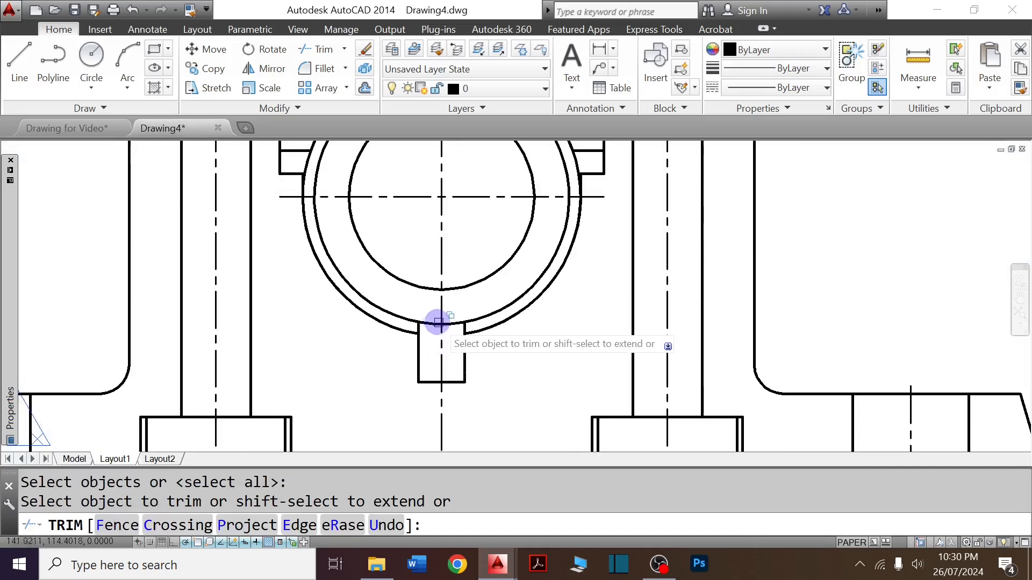
pyautogui.scroll(-2, 526, 388)
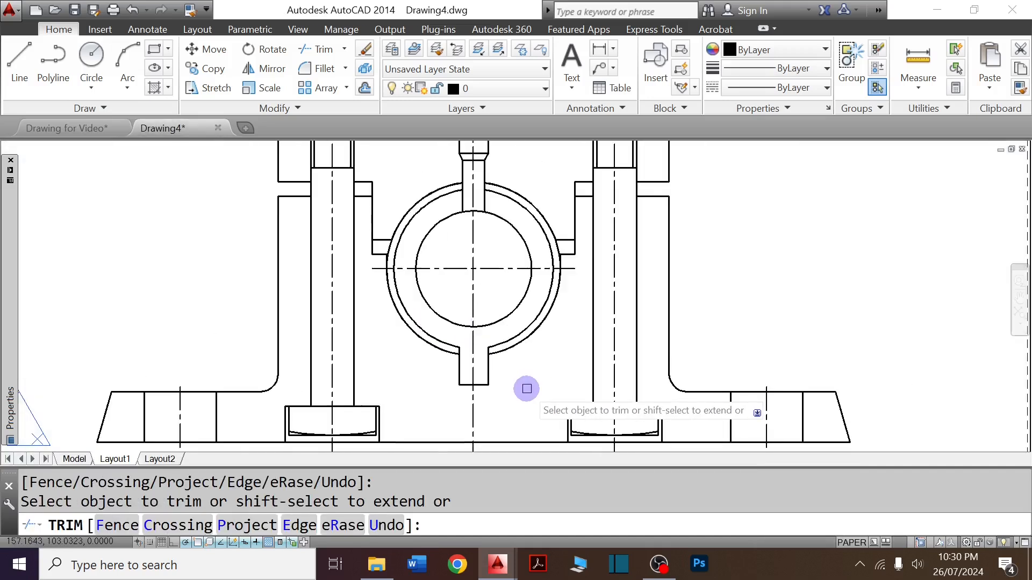
# Check the bush section in Drawing for Video.dwg, and draw a 6 mm horizontal line across the bush's left wall on the centre line in Drawing4.dwg.
pyautogui.press('Escape')
pyautogui.scroll(-2, 525, 388)
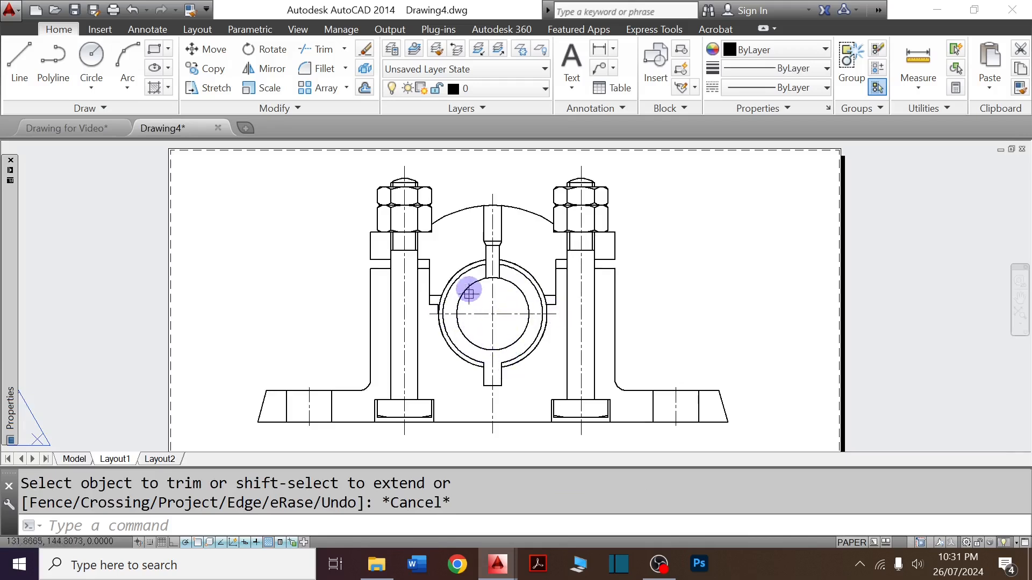
pyautogui.hotkey('ctrl', 'Tab')
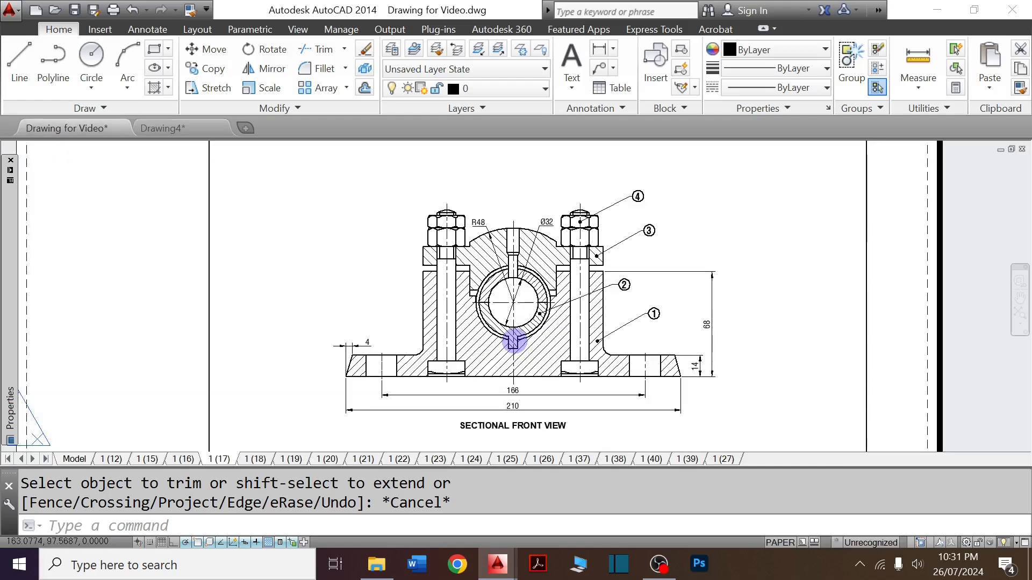
pyautogui.hotkey('ctrl', 'Tab')
pyautogui.write('L')
pyautogui.press('Return')
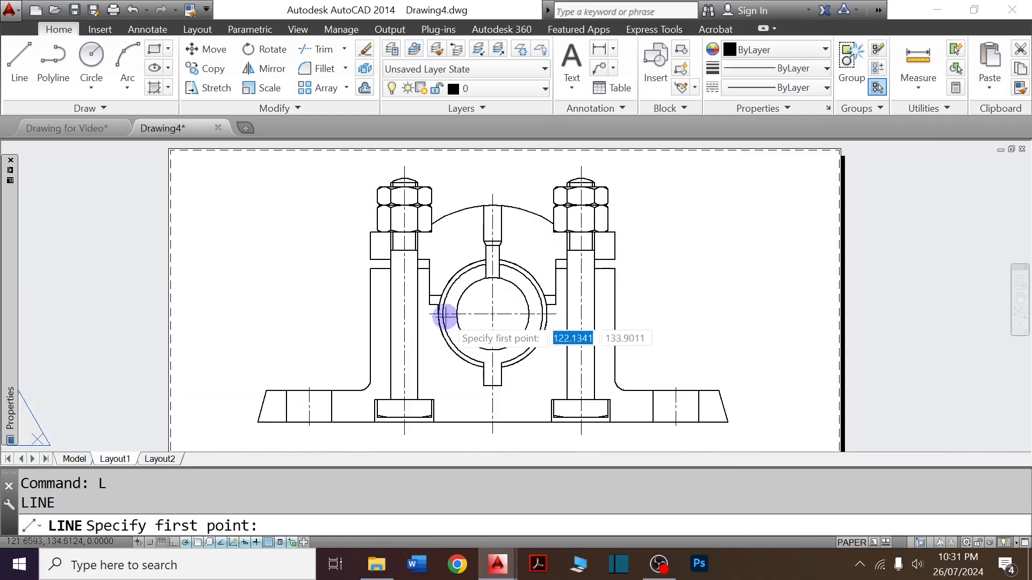
pyautogui.scroll(3, 440, 316)
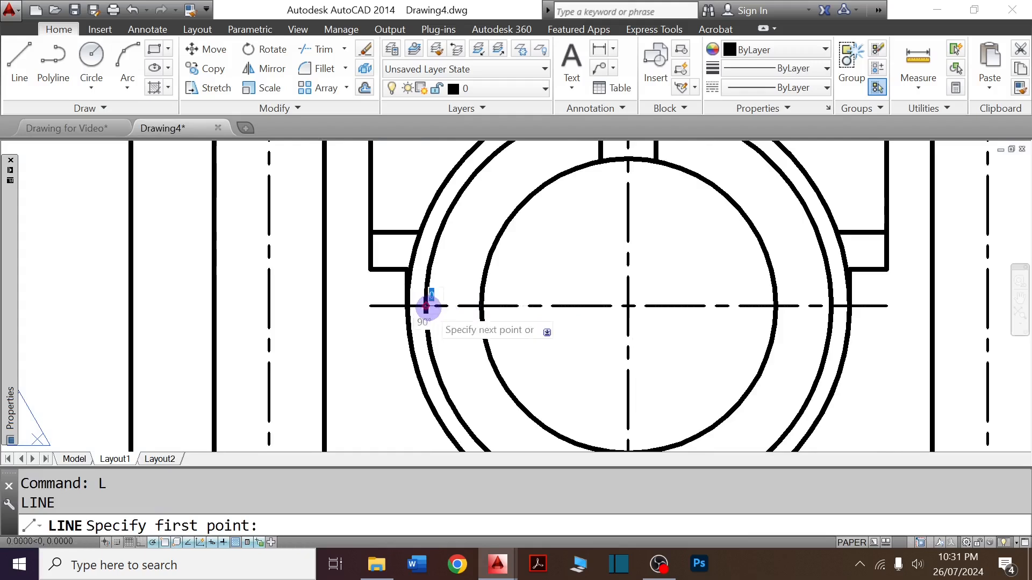
pyautogui.click(426, 306)
pyautogui.write('6')
pyautogui.press('Return')
pyautogui.press('Return')
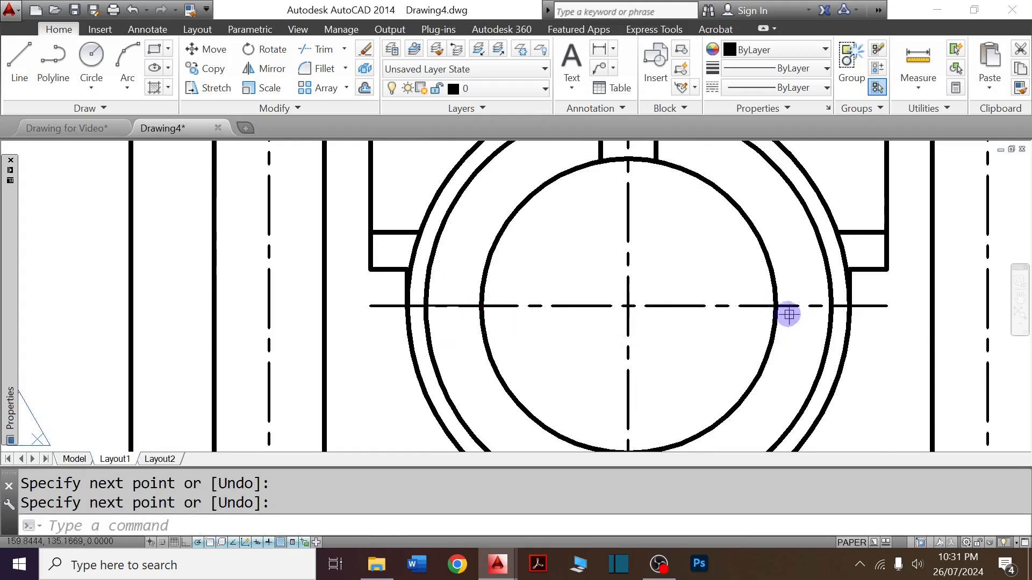
# Draw a horizontal line along the centre line from the bore's right quadrant to the outermost circle around the bush.
pyautogui.press('Return')
pyautogui.click(776, 307)
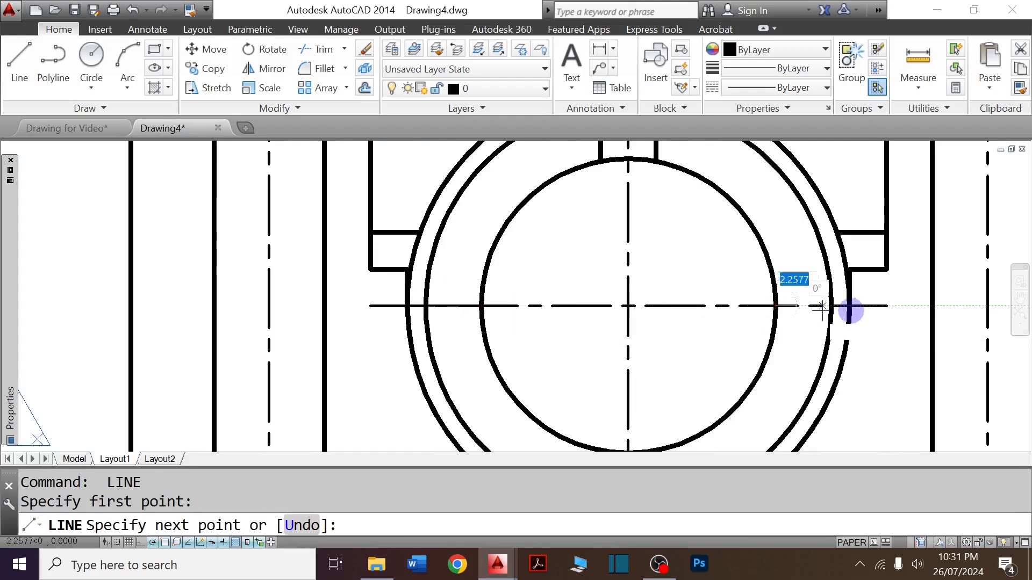
pyautogui.click(849, 307)
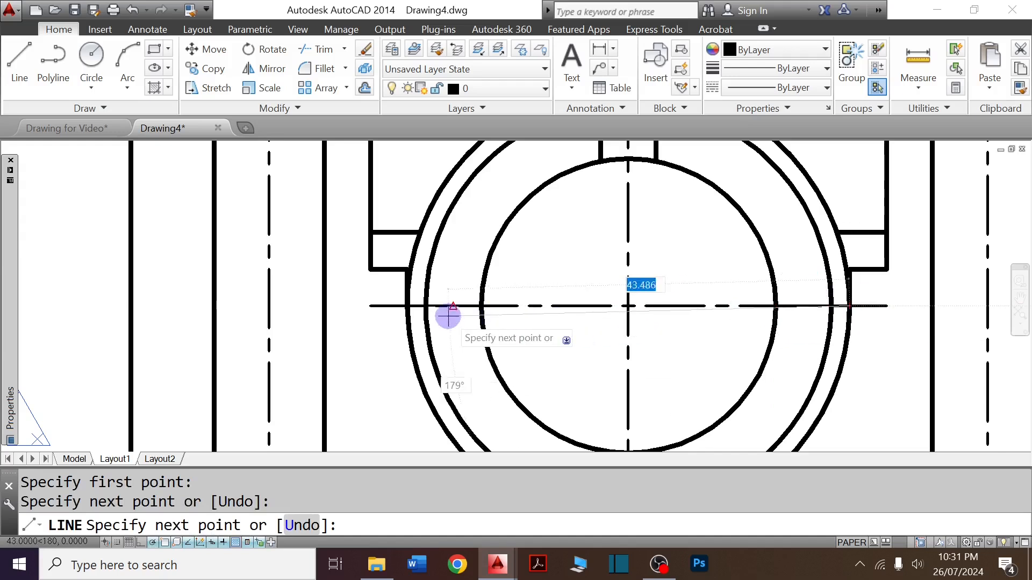
pyautogui.press('Escape')
pyautogui.scroll(-2, 447, 317)
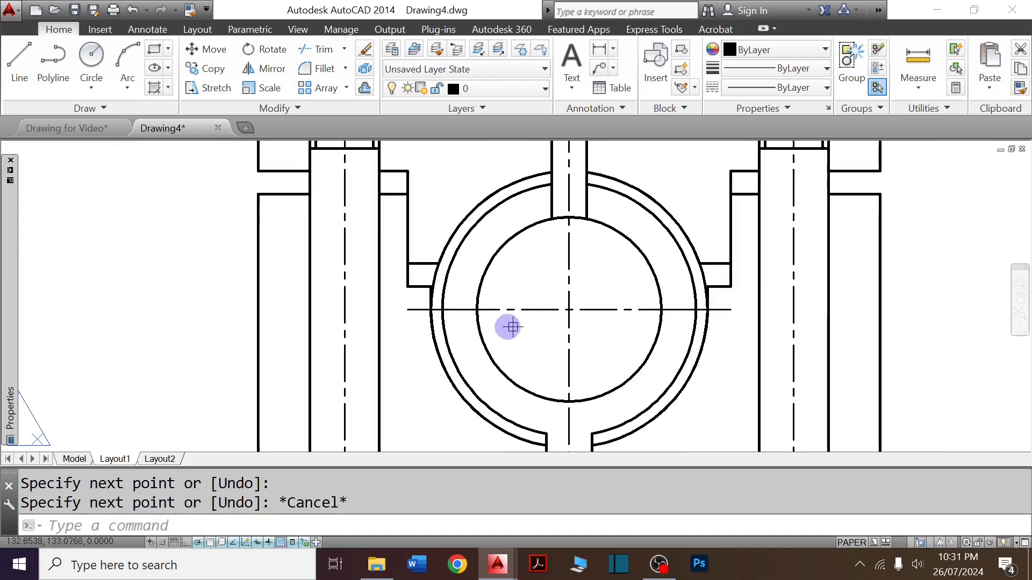
pyautogui.scroll(-2, 491, 327)
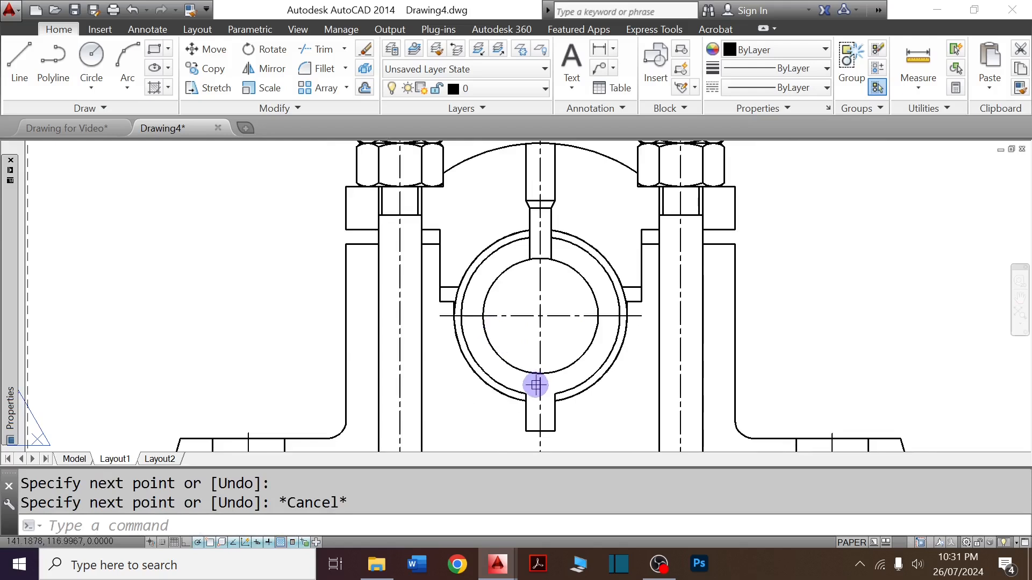
# Try hatching the lower half of the bush with the ANGLE pattern, and delete that hatch.
pyautogui.write('h')
pyautogui.press('Return')
pyautogui.press('Escape')
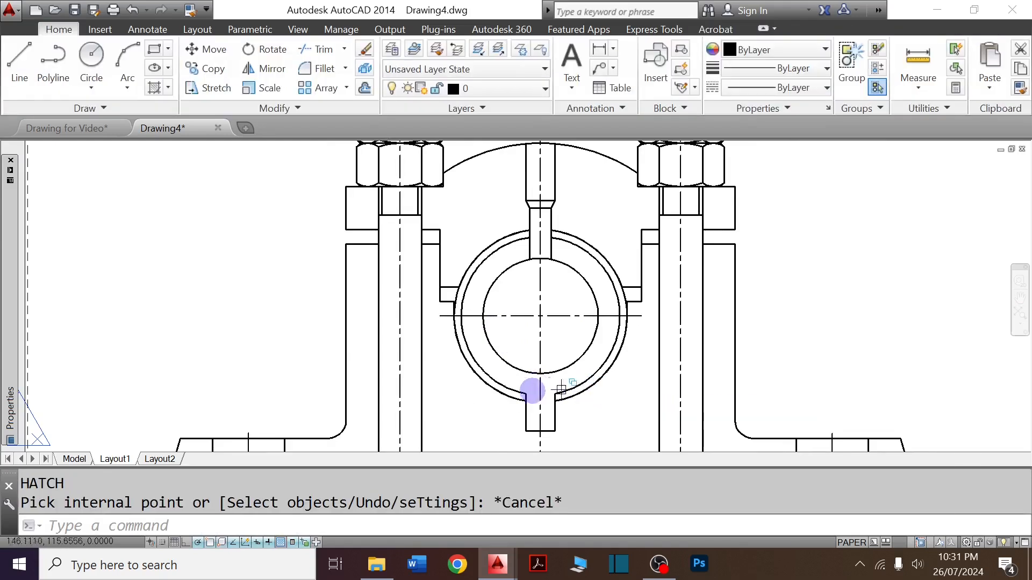
pyautogui.press('Return')
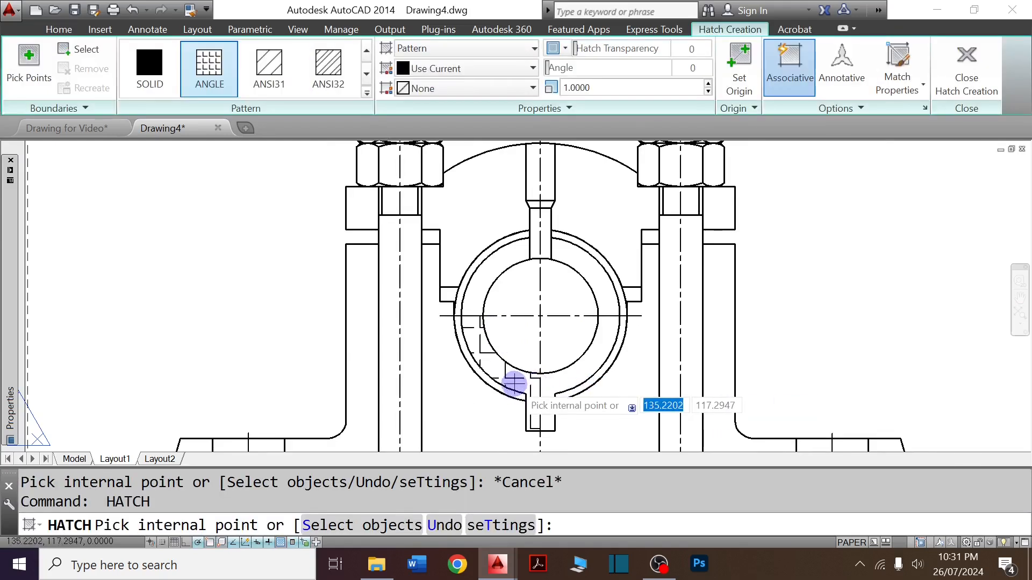
pyautogui.click(514, 384)
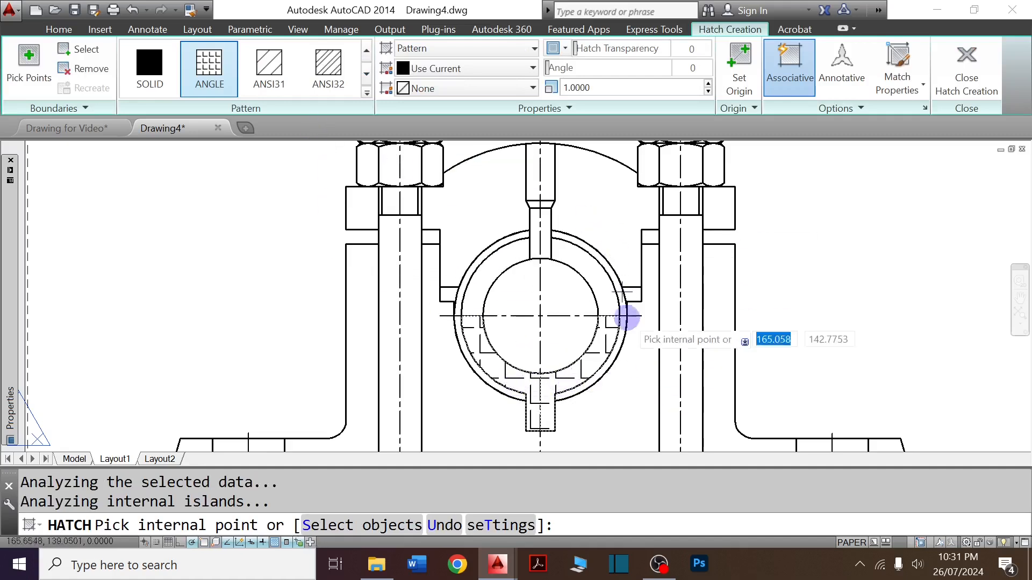
pyautogui.press('Escape')
pyautogui.click(597, 354)
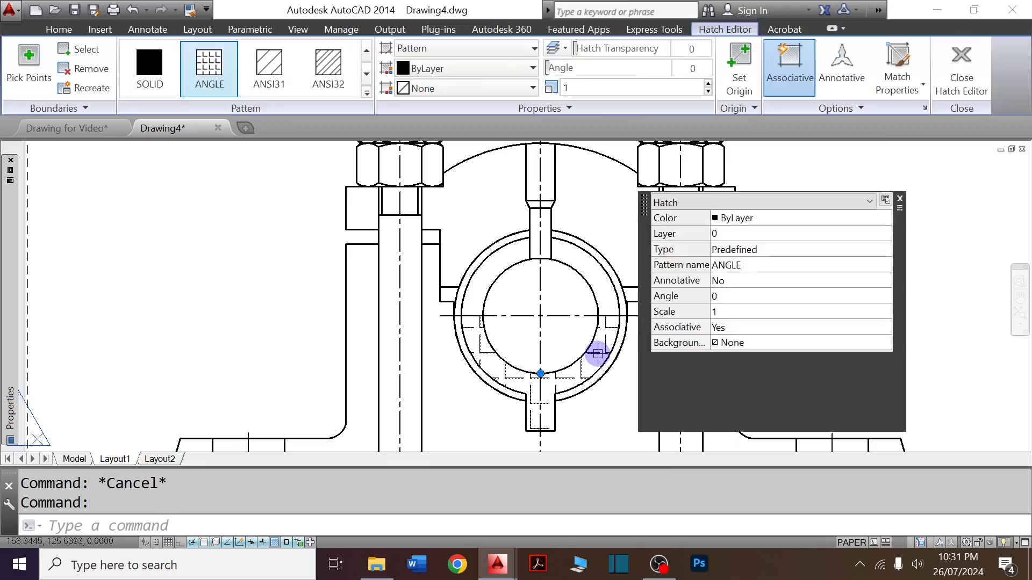
pyautogui.press('Delete')
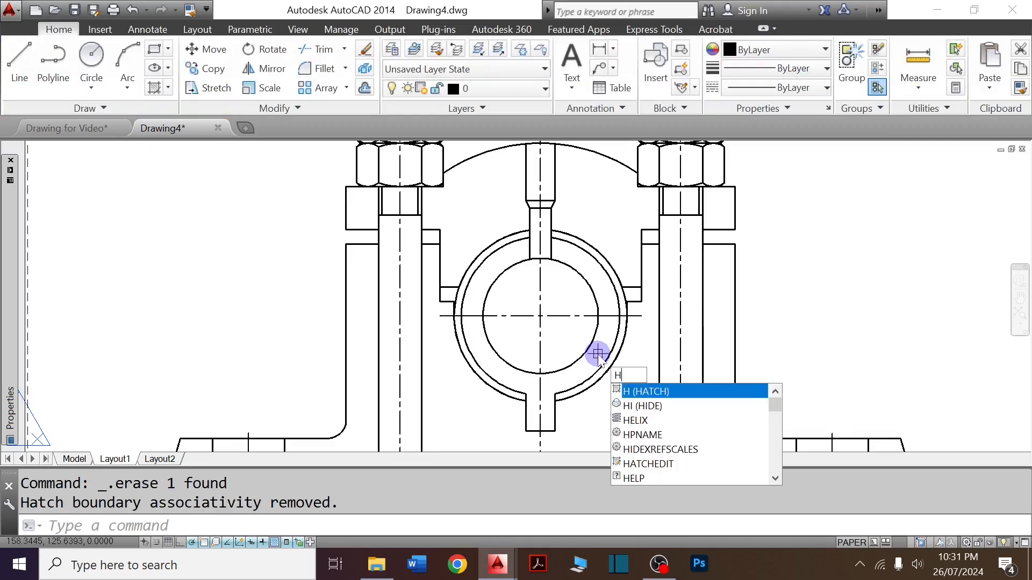
# Hatch both sides of the bush's lower half, including the small slot below it, with the ANSI31 pattern.
pyautogui.press('Escape')
pyautogui.write('h')
pyautogui.press('Return')
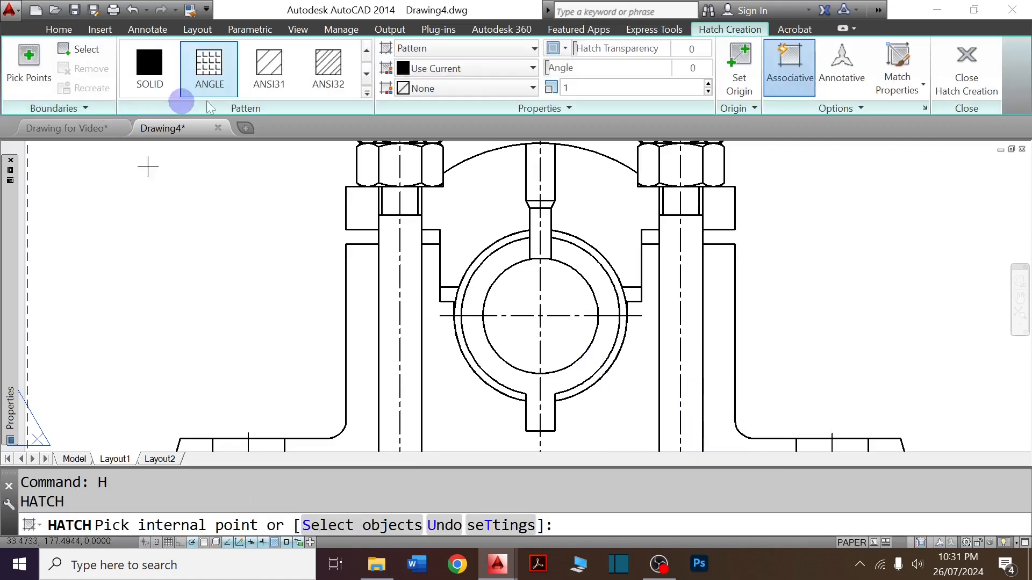
pyautogui.click(275, 75)
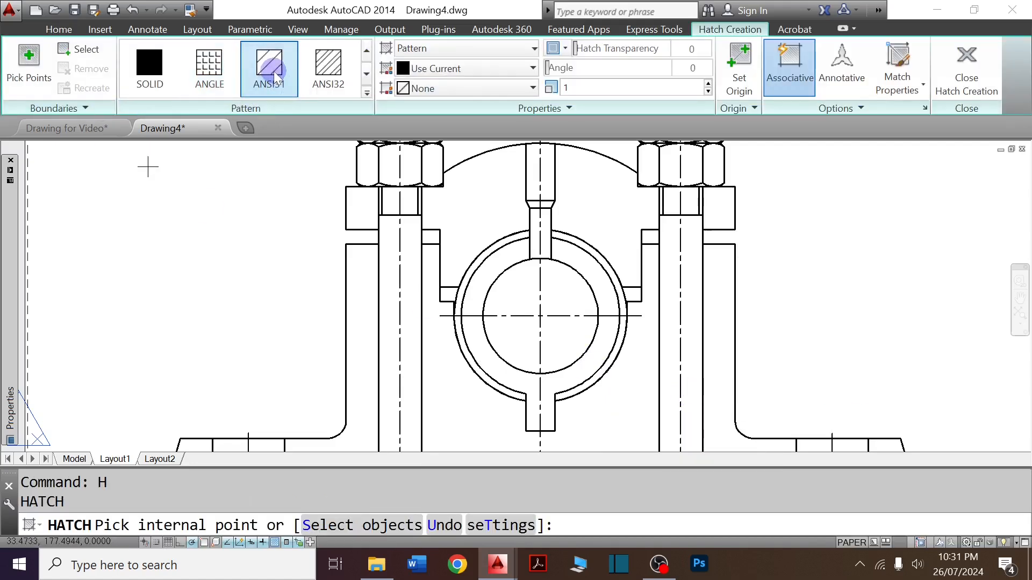
pyautogui.click(581, 372)
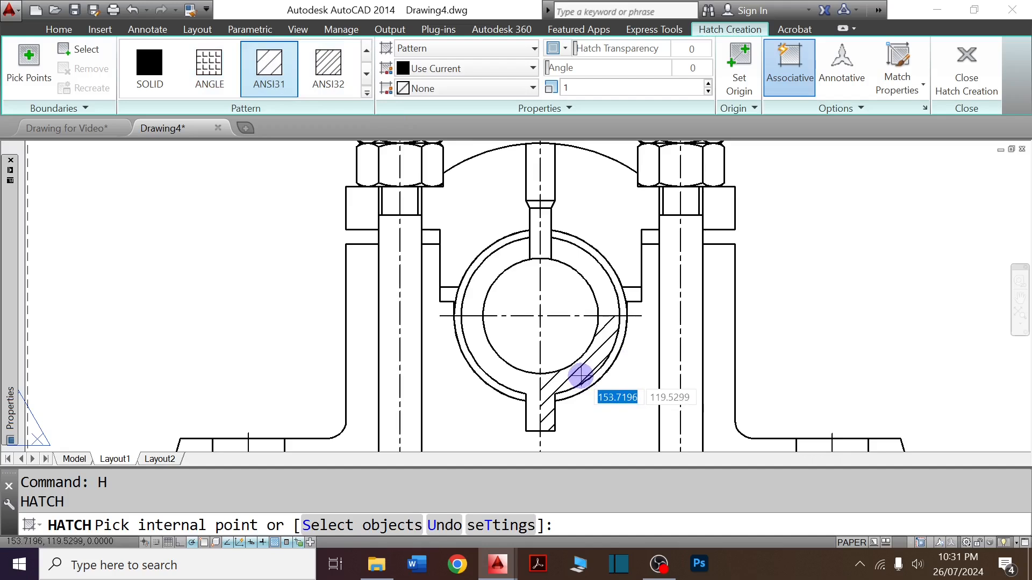
pyautogui.click(581, 373)
pyautogui.click(510, 376)
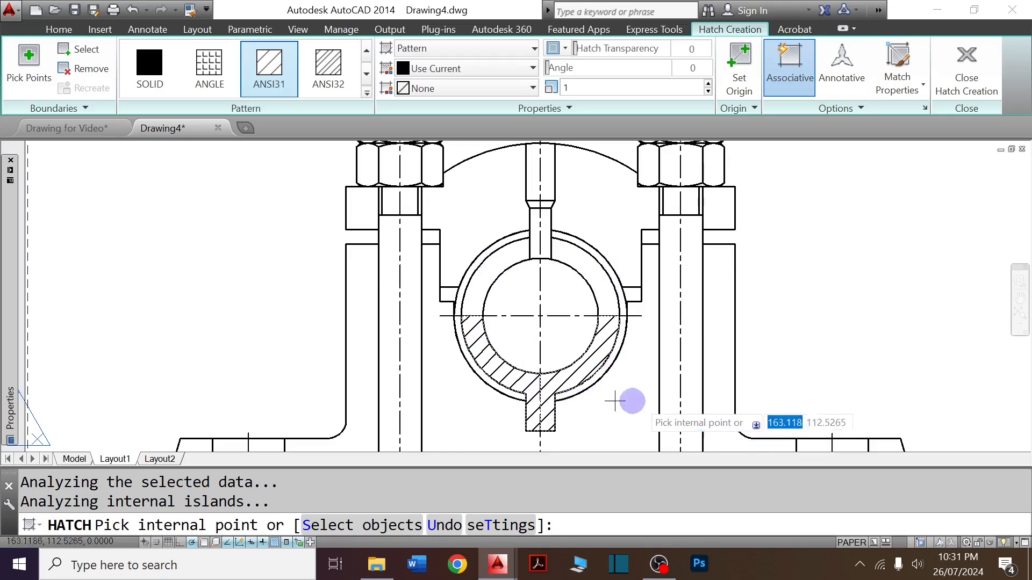
pyautogui.press('Return')
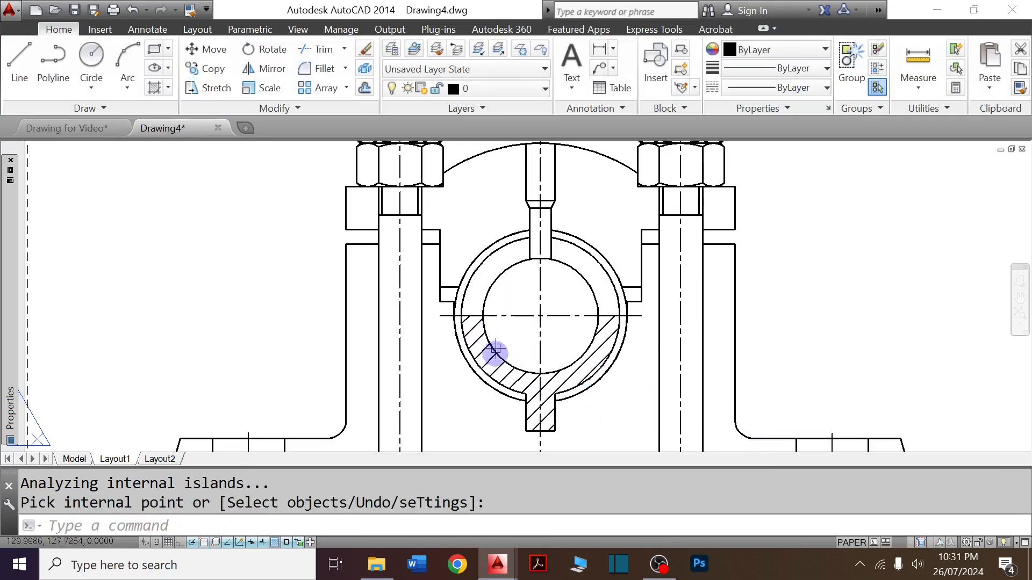
# Set the scale of the lower bush hatch to 0.5 and clear the selection.
pyautogui.click(492, 361)
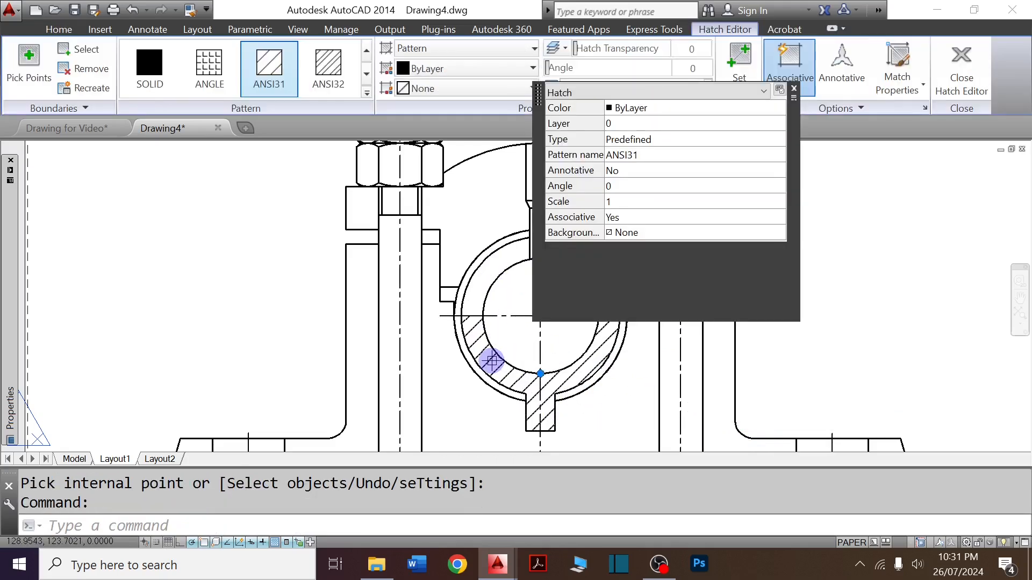
pyautogui.click(631, 202)
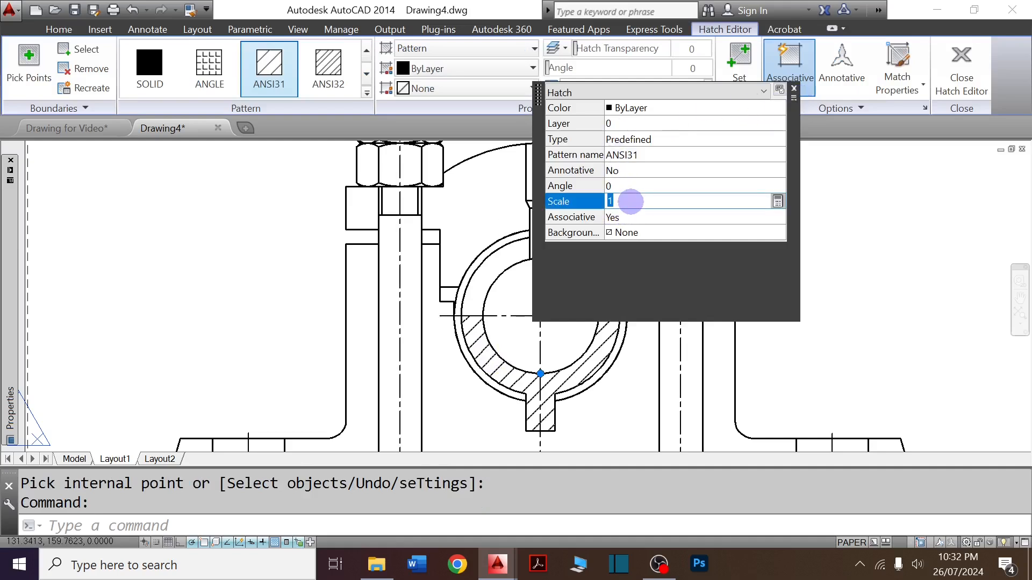
pyautogui.write('.5')
pyautogui.press('Return')
pyautogui.press('Escape')
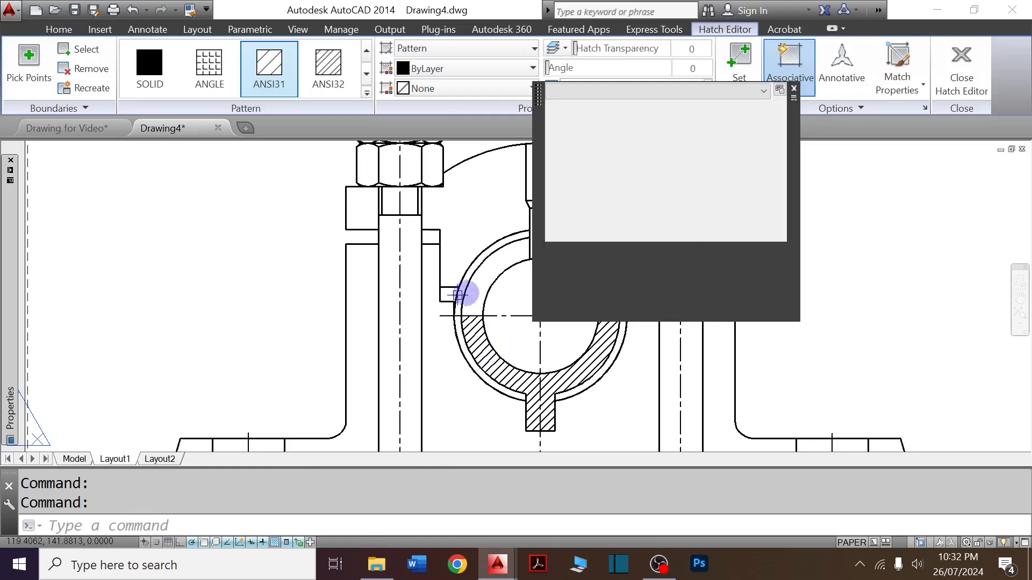
# Hatch the upper half of the bush with ANSI31 at scale 0.5 and an angle of 90.
pyautogui.write('h')
pyautogui.press('Return')
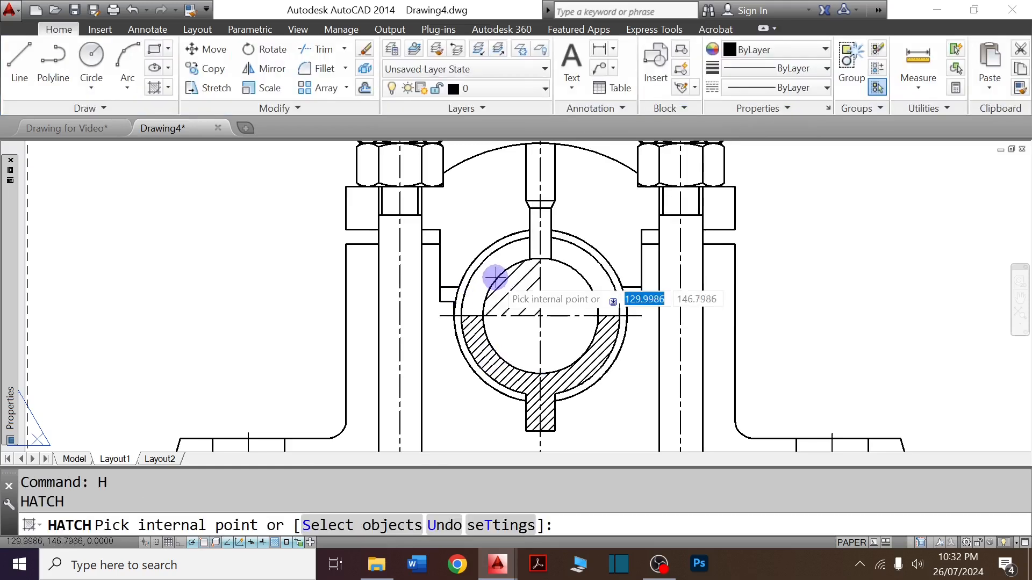
pyautogui.click(492, 275)
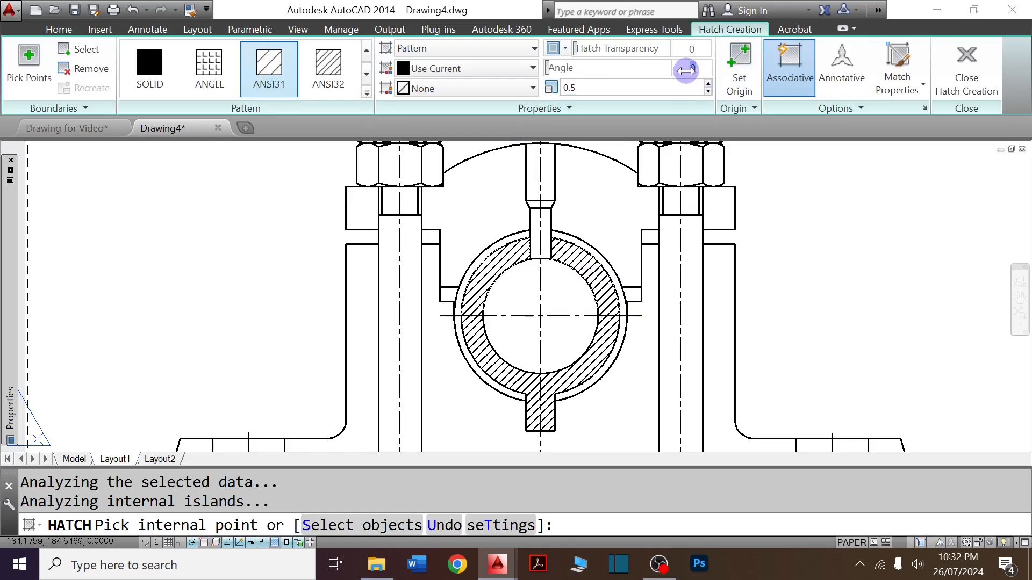
pyautogui.press('Return')
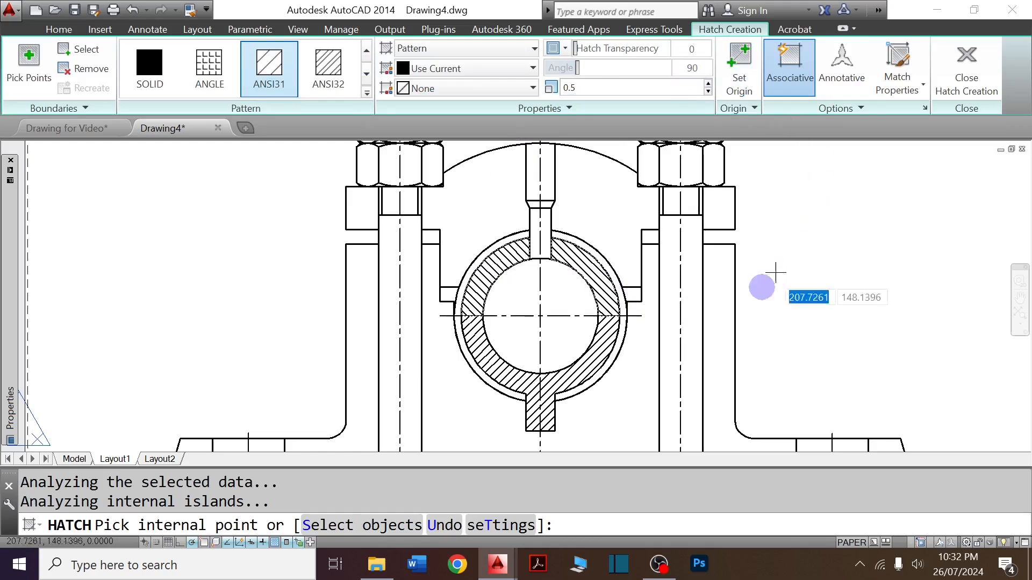
pyautogui.press('Return')
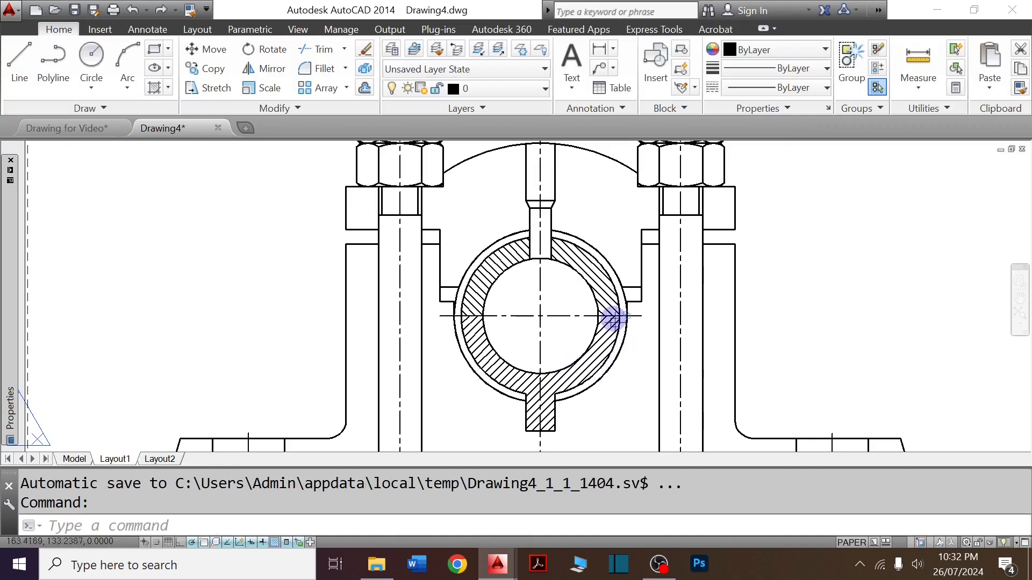
# Hatch the cap on both sides of the oil hole and its two outer flange ends with ANSI31, angle 90, scale 0.5.
pyautogui.scroll(5, 484, 315)
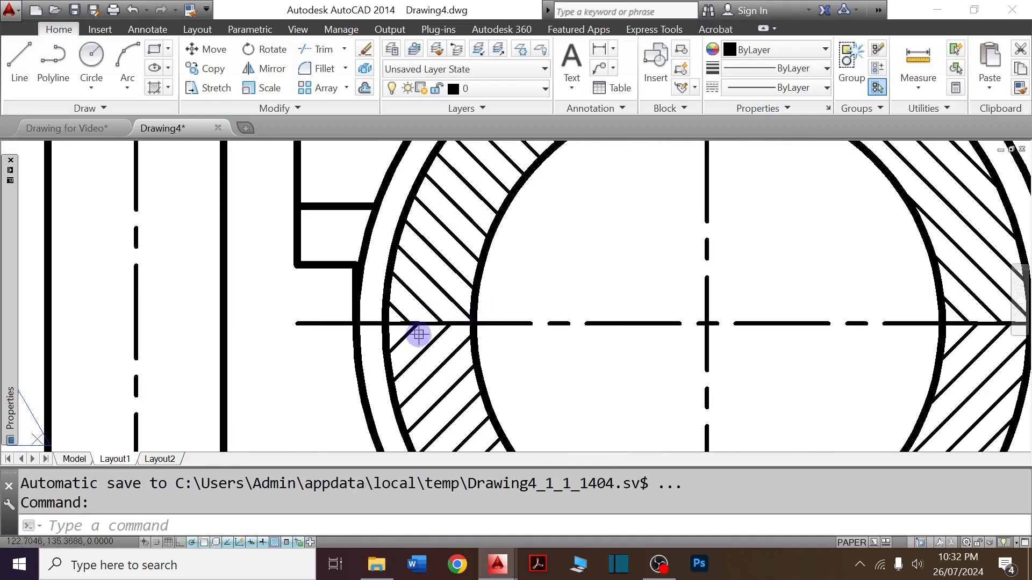
pyautogui.scroll(-3, 425, 321)
pyautogui.scroll(-4, 537, 344)
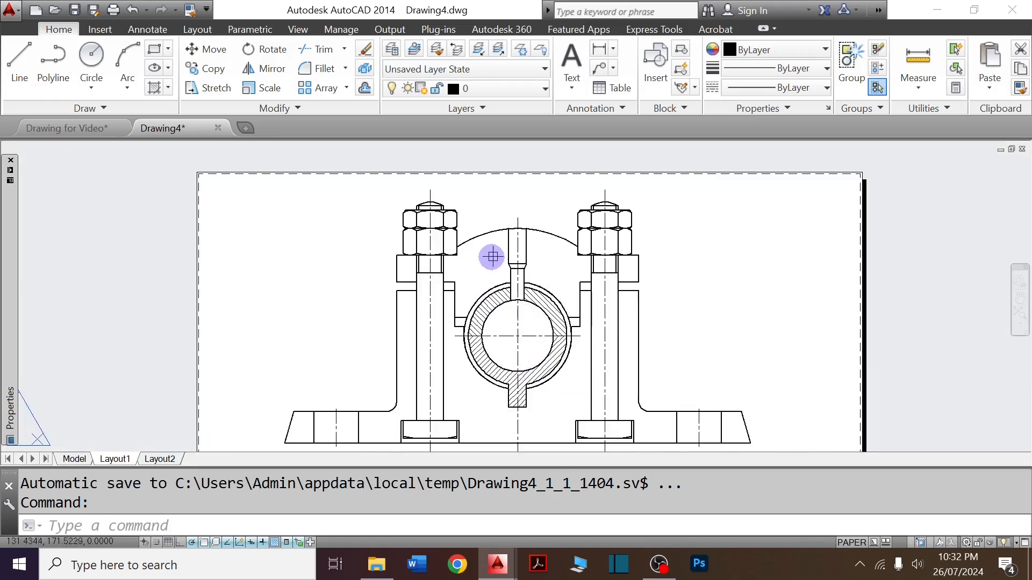
pyautogui.write('h')
pyautogui.press('Return')
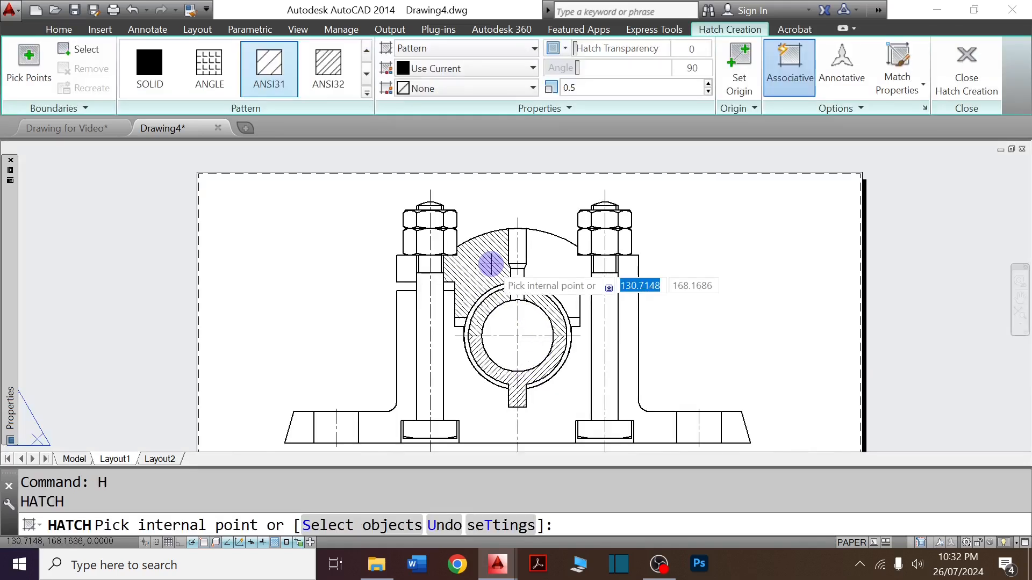
pyautogui.click(490, 262)
pyautogui.click(548, 260)
pyautogui.click(409, 270)
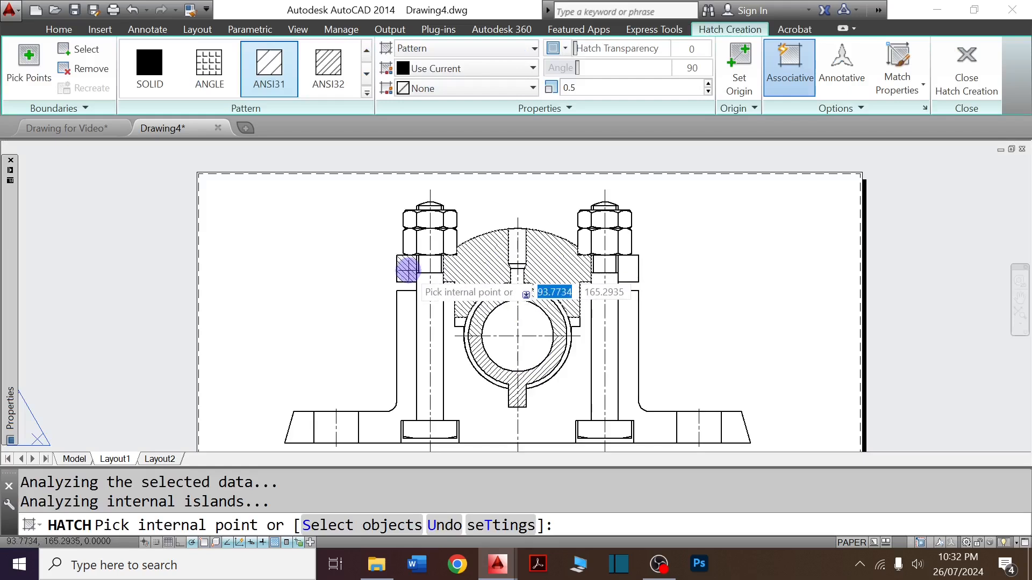
pyautogui.click(623, 268)
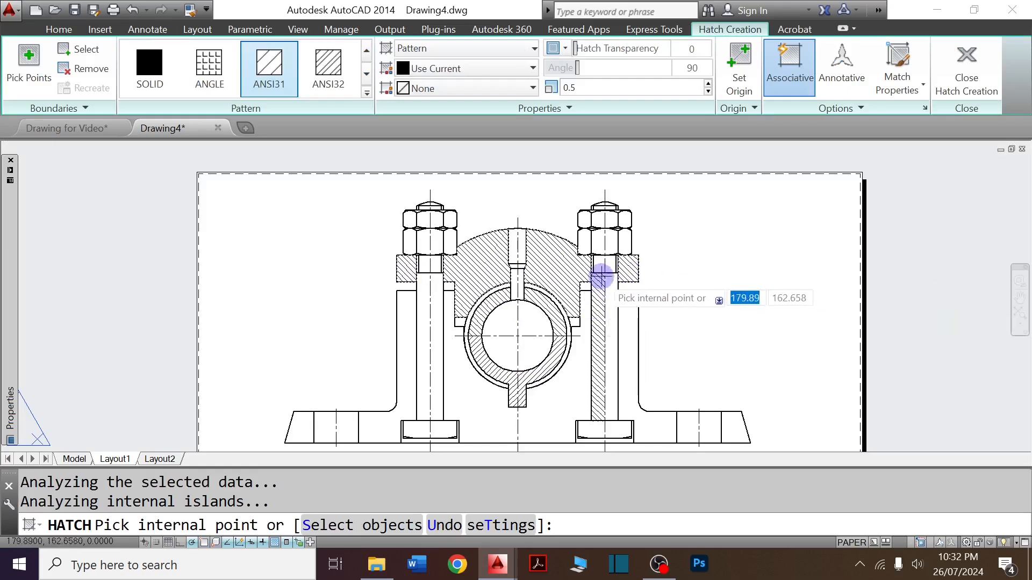
pyautogui.press('Return')
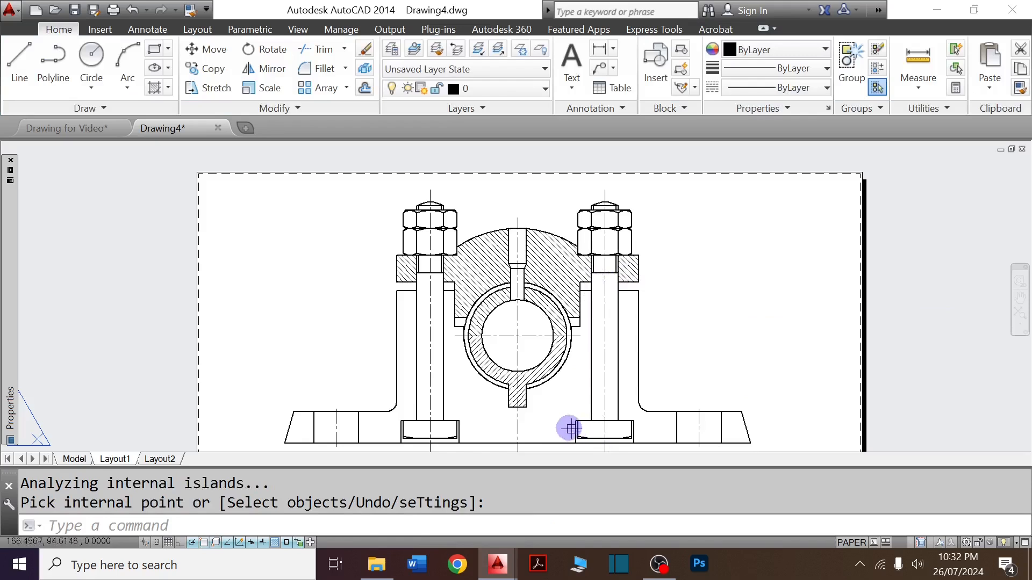
# Hatch the base's central body, both outer columns and the two flange ends with ANSI31, angle 90, scale 0.5.
pyautogui.press('Return')
pyautogui.click(557, 414)
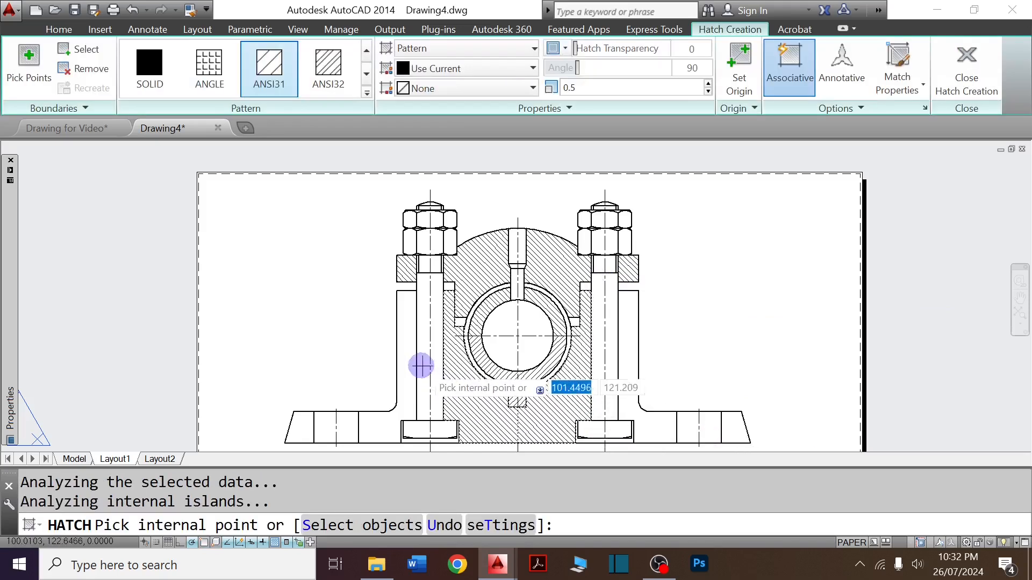
pyautogui.click(404, 359)
pyautogui.click(308, 420)
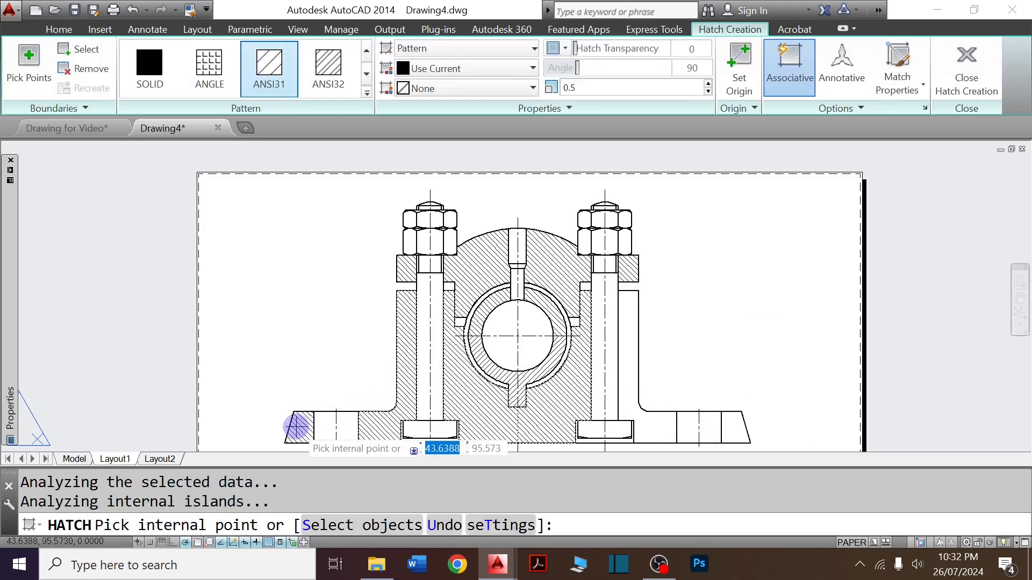
pyautogui.click(652, 427)
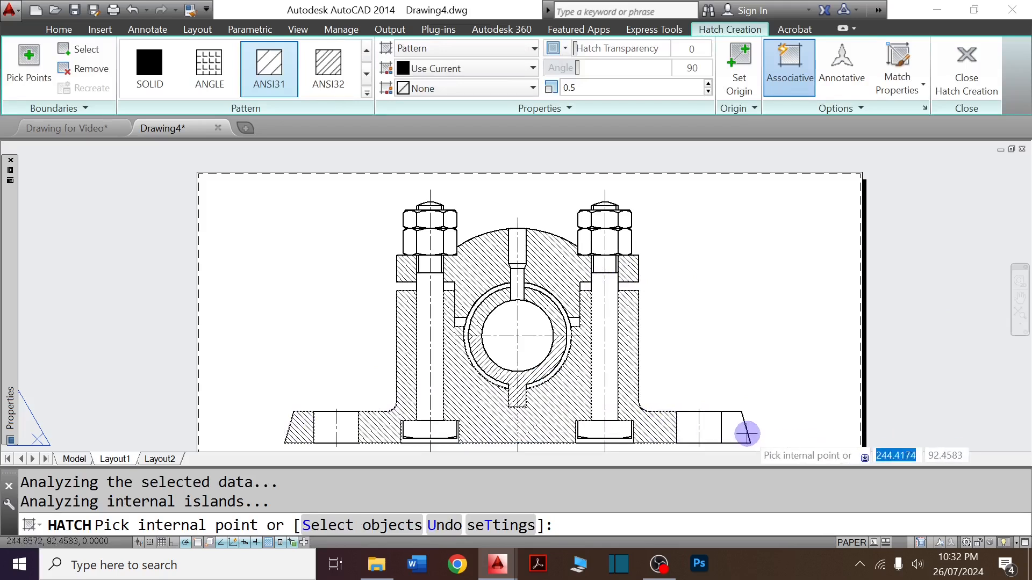
pyautogui.click(731, 428)
pyautogui.press('Return')
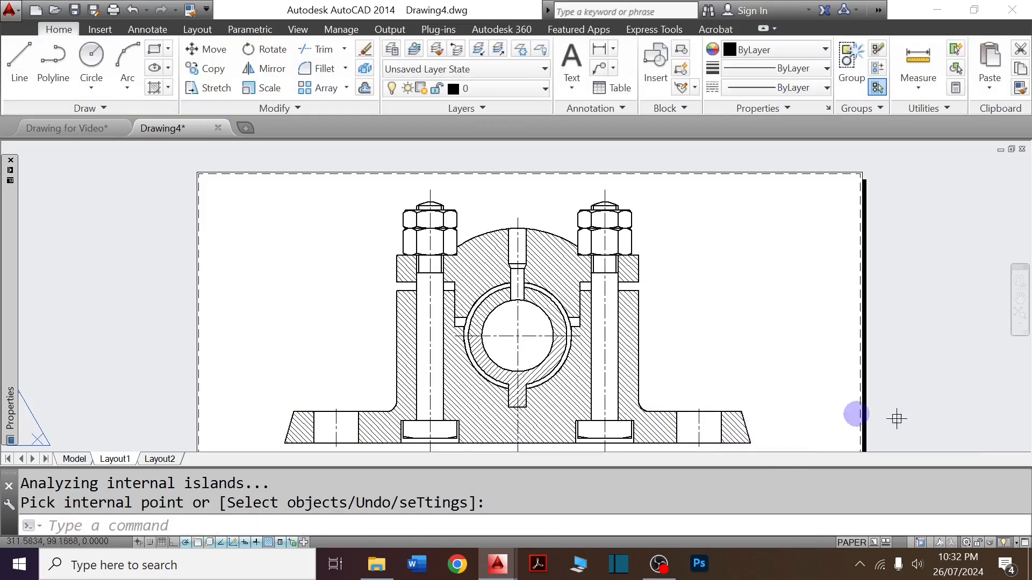
# Set the scale of the base hatch to 1 and clear the selection.
pyautogui.click(556, 415)
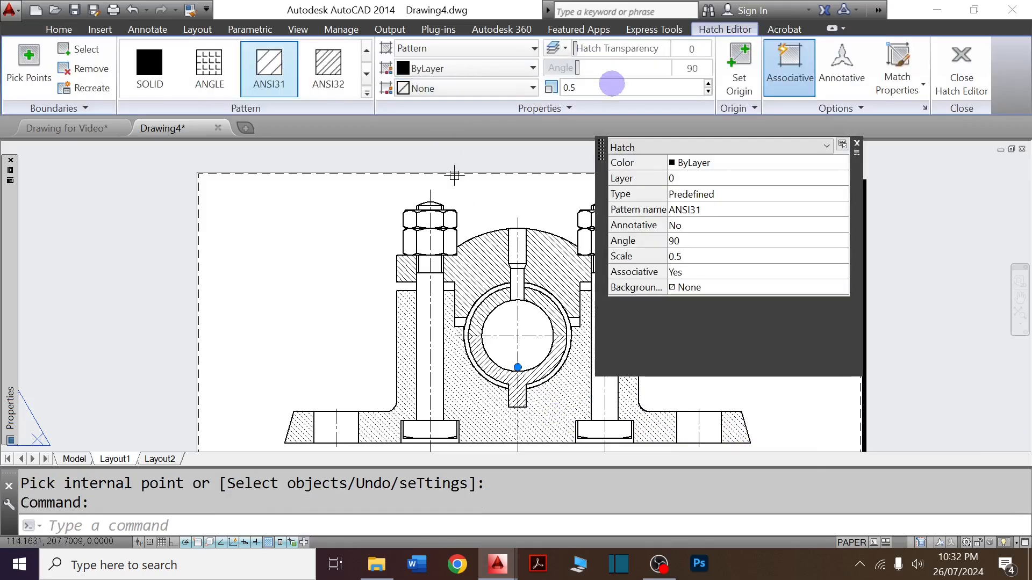
pyautogui.click(607, 88)
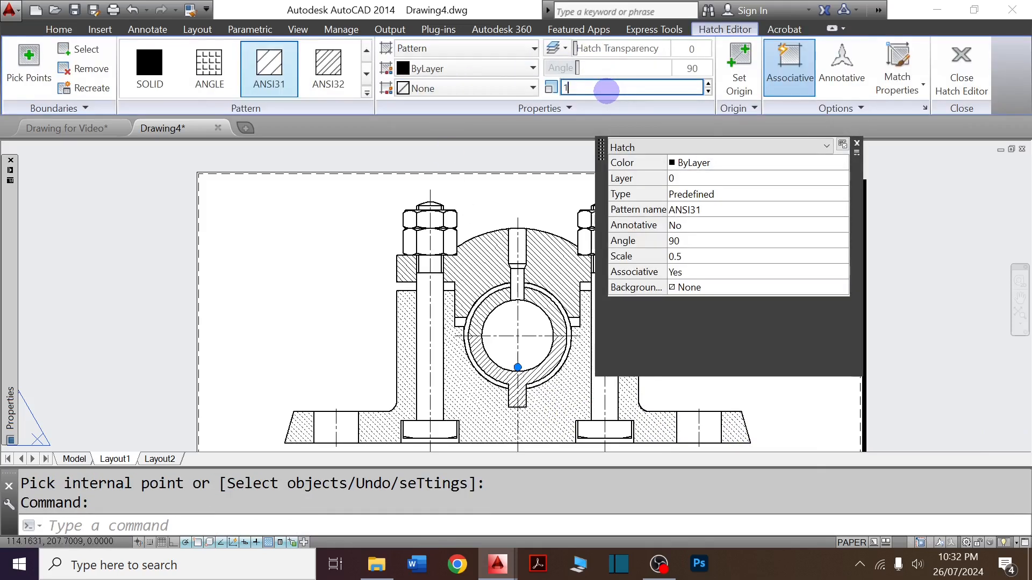
pyautogui.press('Return')
pyautogui.press('Escape')
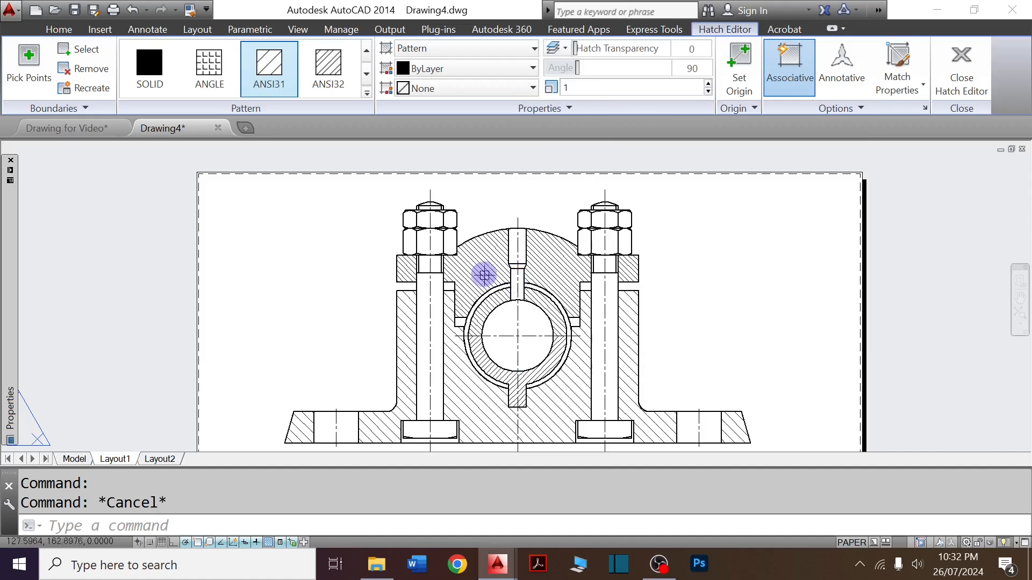
# Change the cap hatch to scale 1 and angle 0, and deselect it.
pyautogui.click(483, 272)
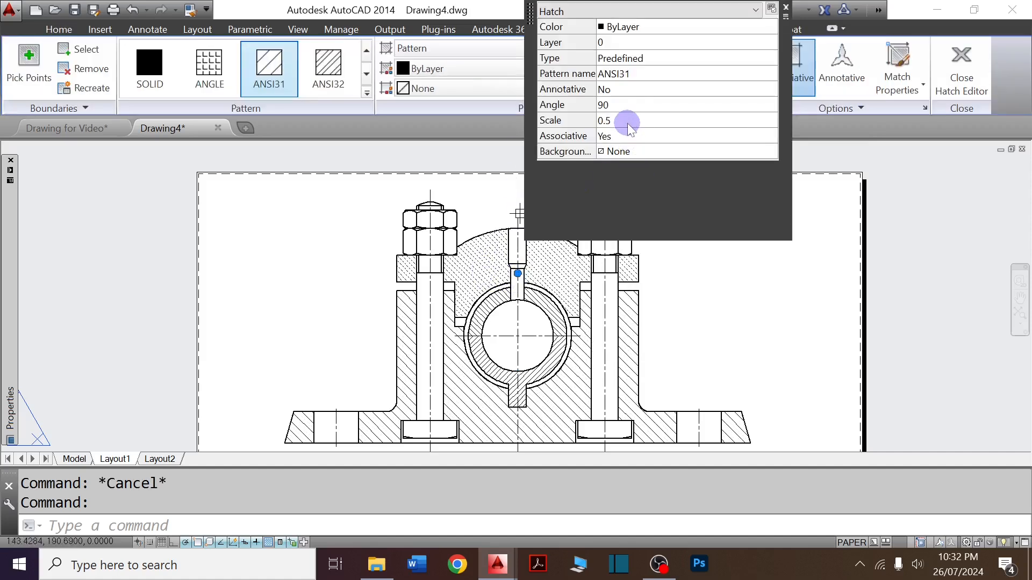
pyautogui.click(627, 122)
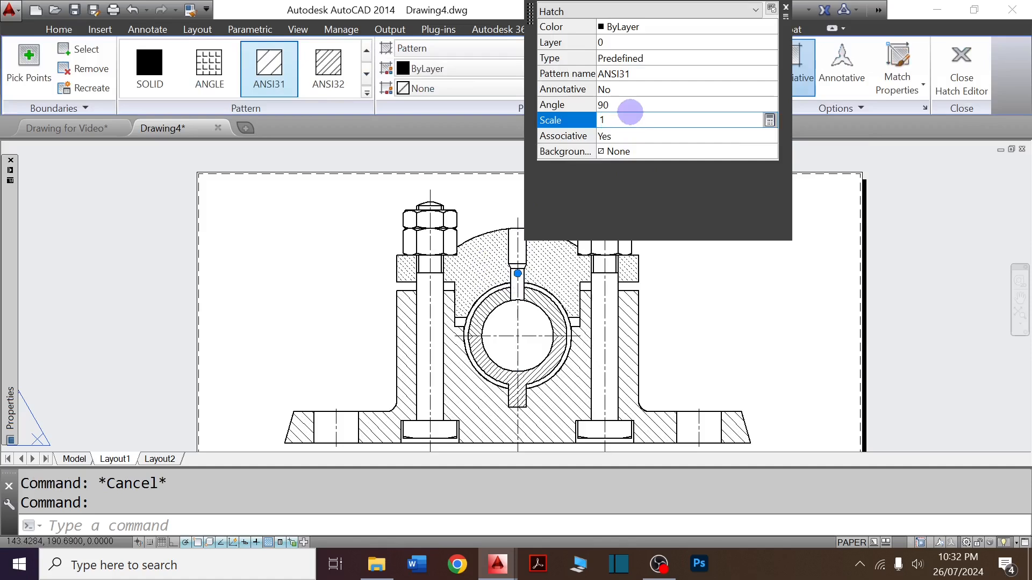
pyautogui.click(630, 106)
pyautogui.write('0')
pyautogui.press('Tab')
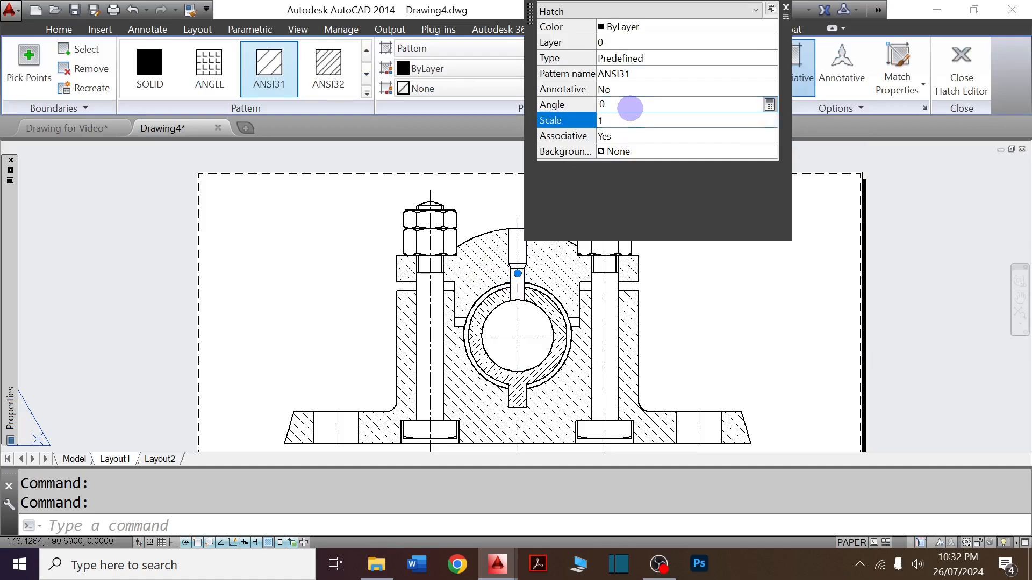
pyautogui.press('Escape')
pyautogui.press('Escape')
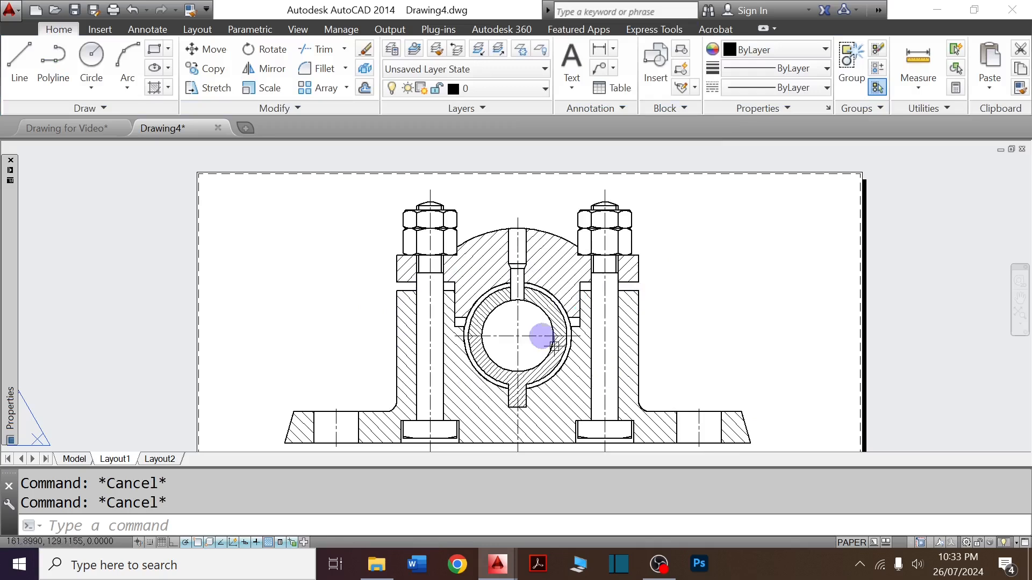
# Compare the hatched view with the dimensioned sectional front view in the Drawing for Video reference, and return to Drawing4.
pyautogui.scroll(-2, 526, 236)
pyautogui.scroll(2, 493, 392)
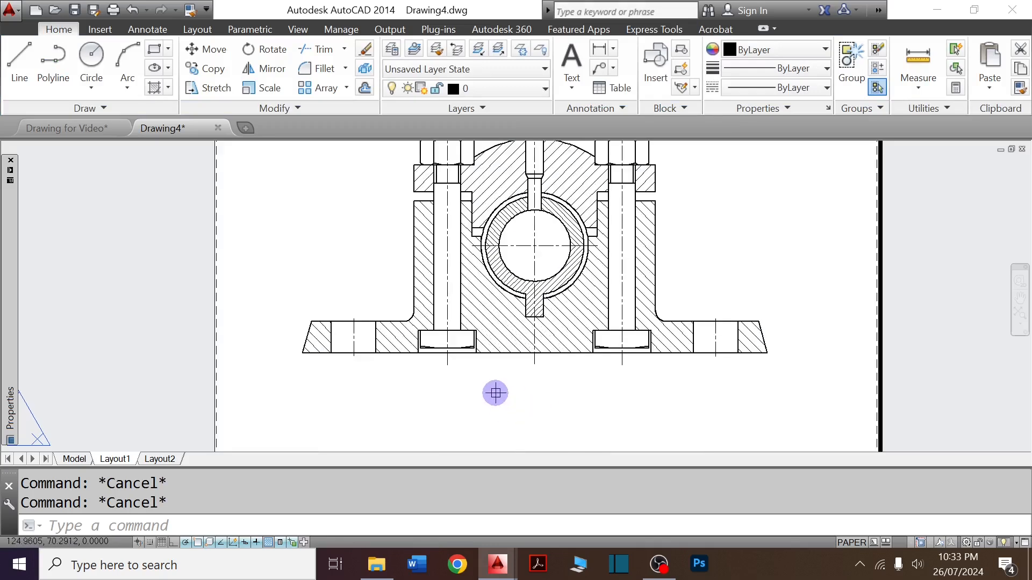
pyautogui.scroll(-2, 507, 395)
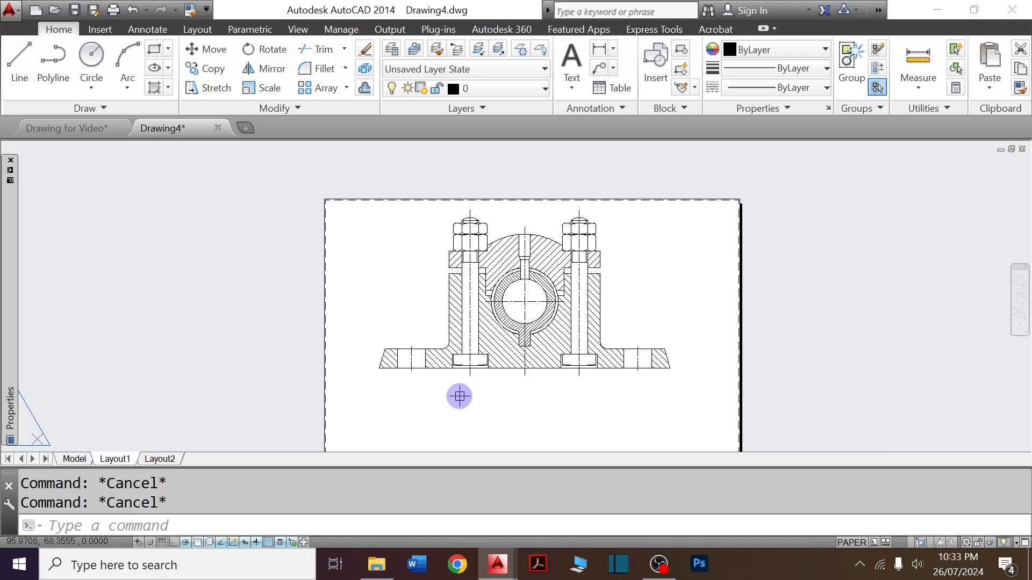
pyautogui.hotkey('ctrl', 'Tab')
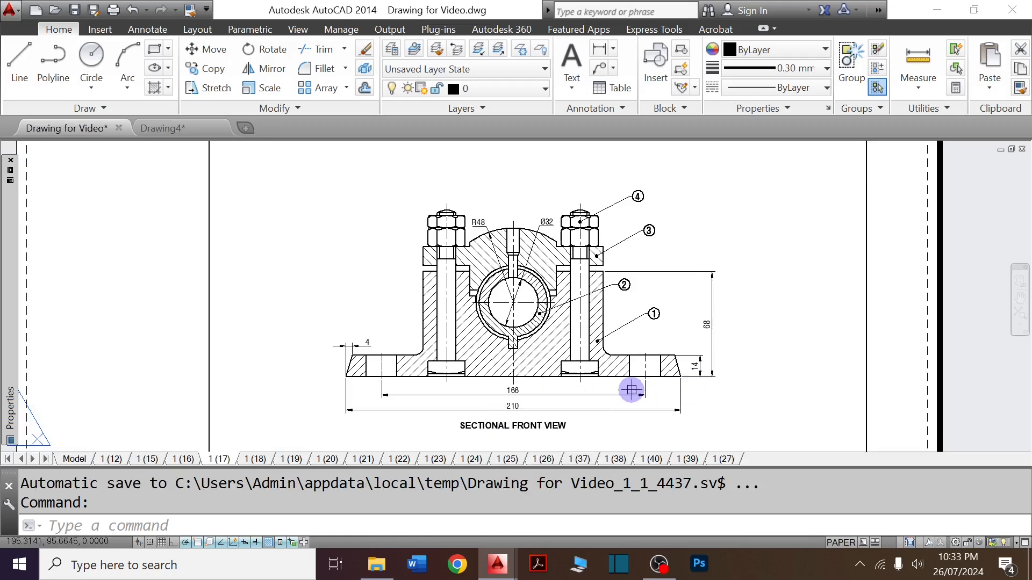
pyautogui.hotkey('ctrl', 'Tab')
pyautogui.press('Escape')
pyautogui.press('Escape')
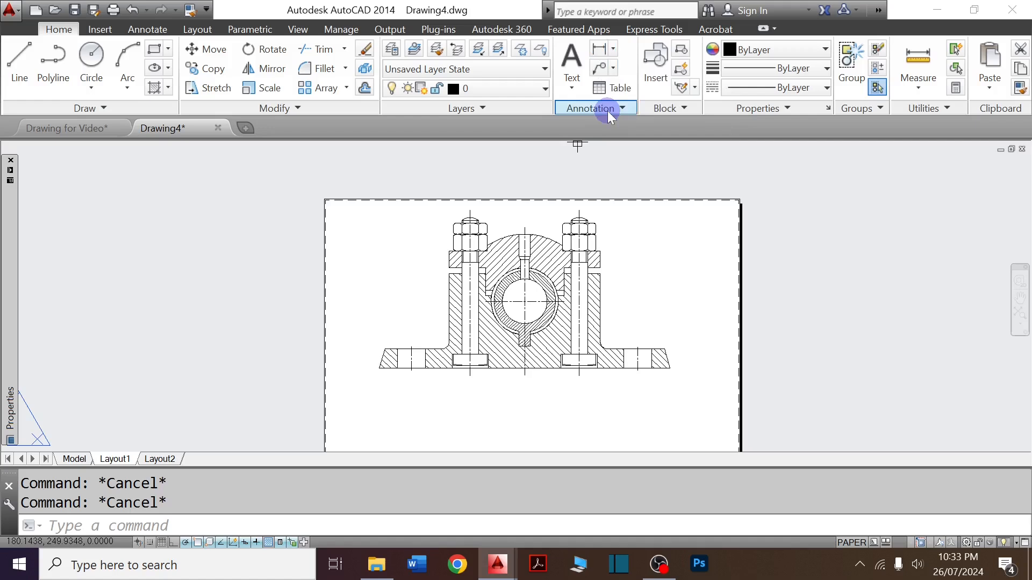
# Add a horizontal linear dimension between the centre lines of the two base flange holes, placed just below the base.
pyautogui.click(611, 48)
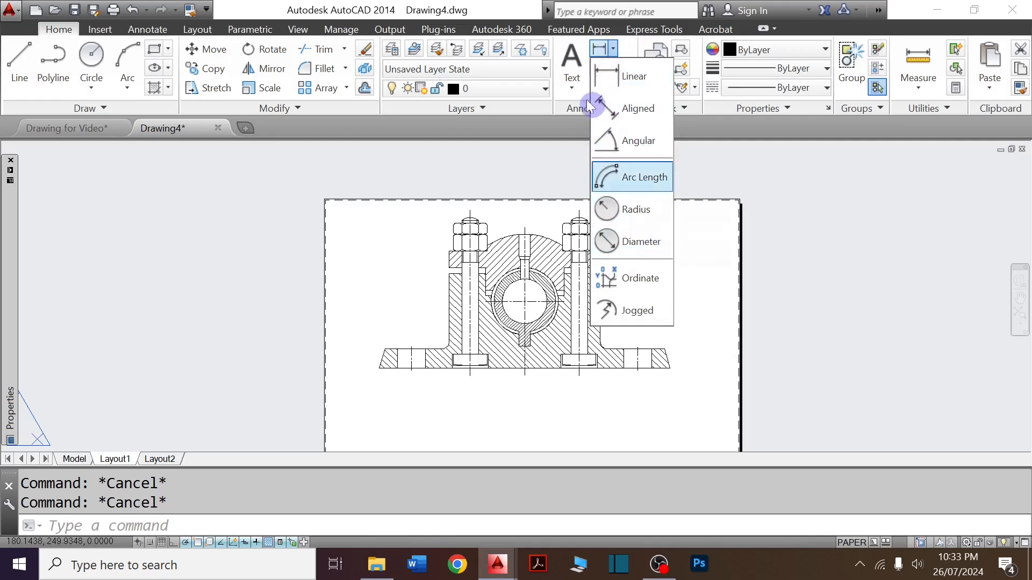
pyautogui.click(600, 48)
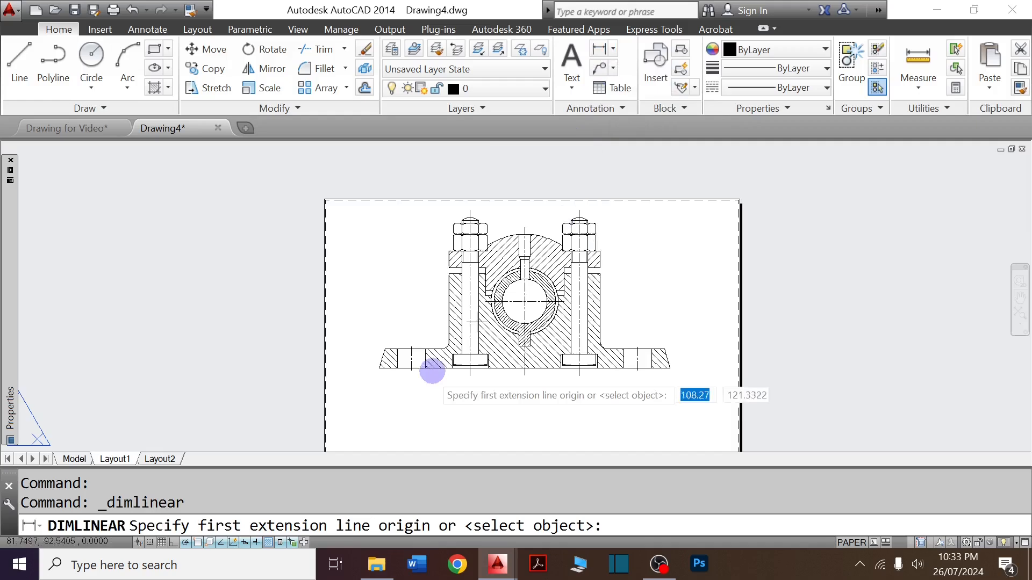
pyautogui.scroll(6, 414, 396)
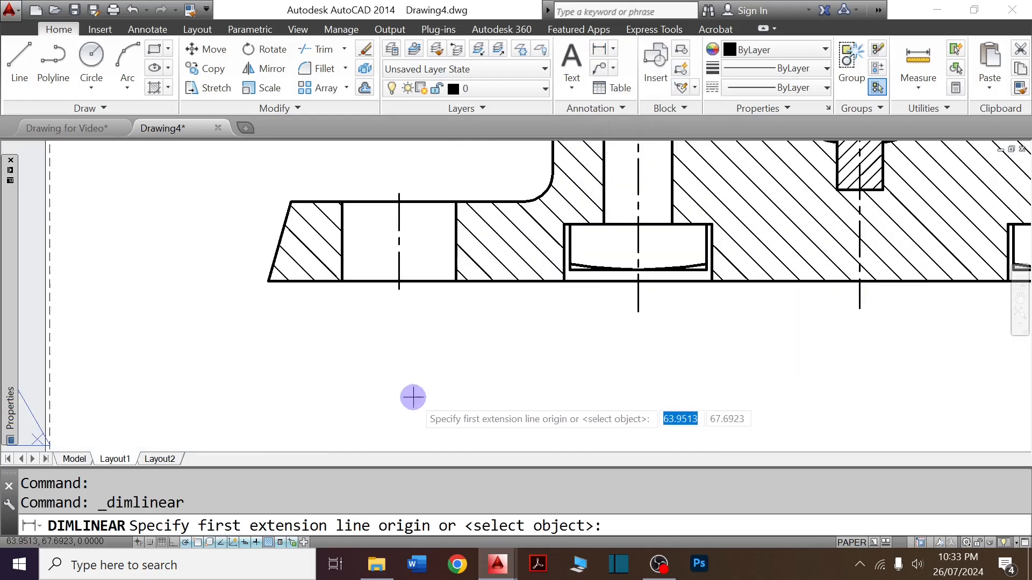
pyautogui.click(400, 280)
pyautogui.scroll(-4, 401, 284)
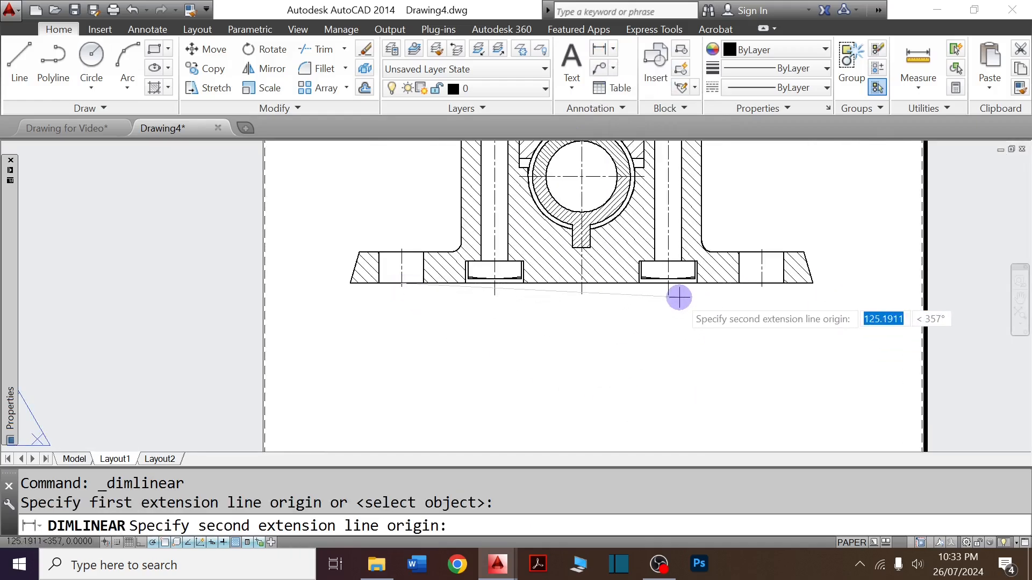
pyautogui.click(761, 284)
pyautogui.scroll(4, 615, 313)
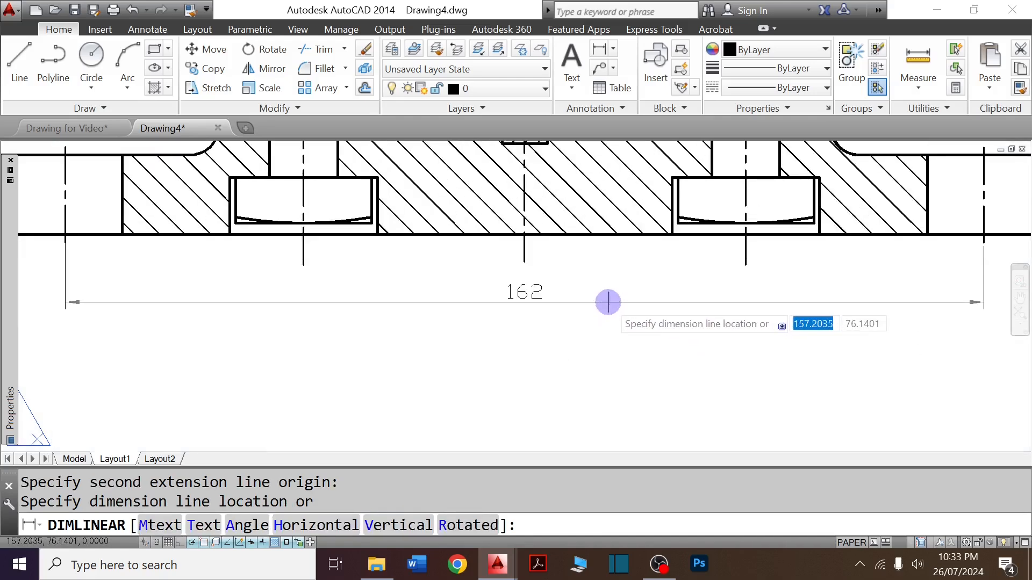
pyautogui.click(607, 298)
pyautogui.scroll(-4, 627, 307)
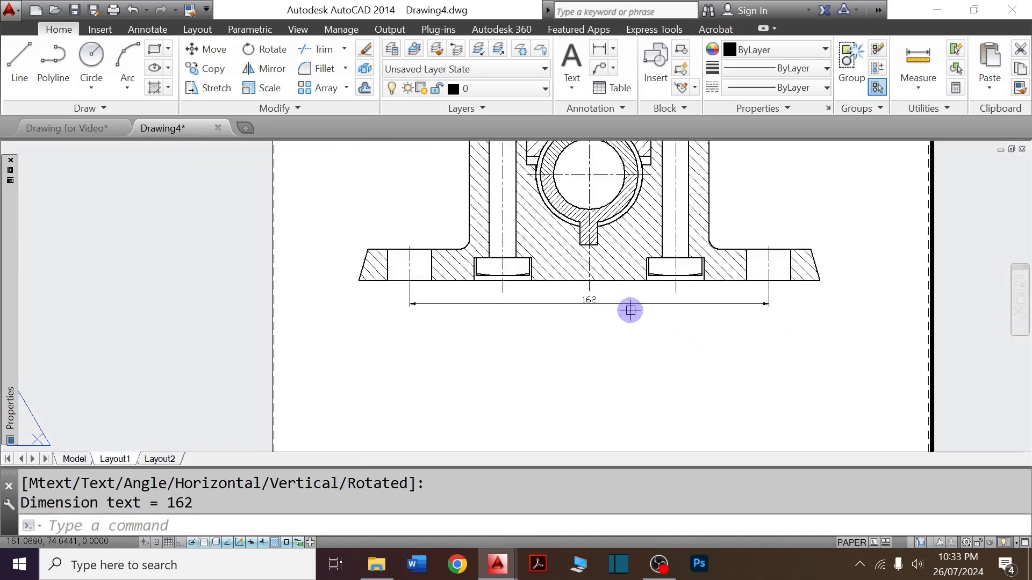
# Change the font of the Standard text style used by the ISO-25 dimension style to Arial and apply it.
pyautogui.scroll(4, 595, 299)
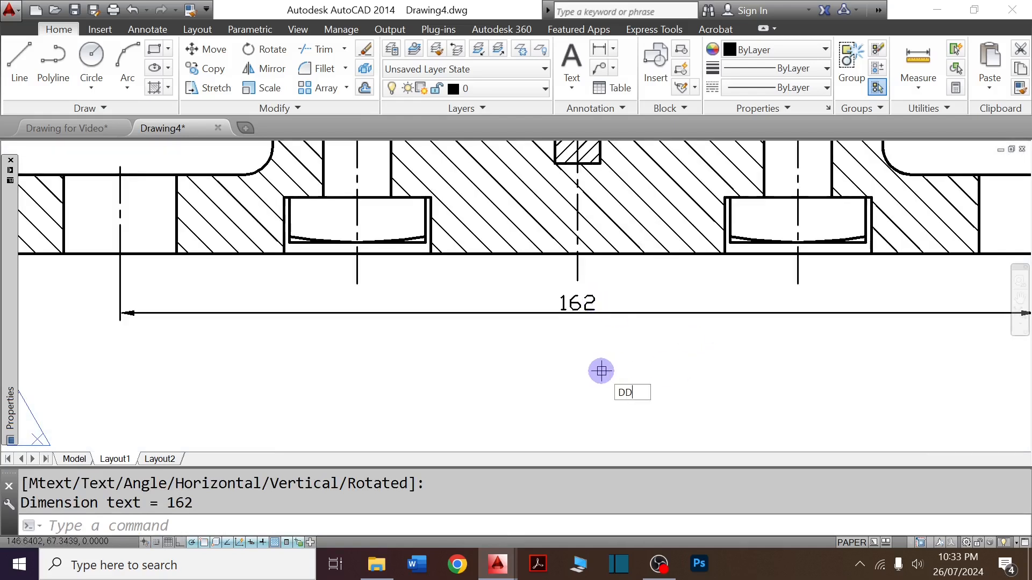
pyautogui.press('Return')
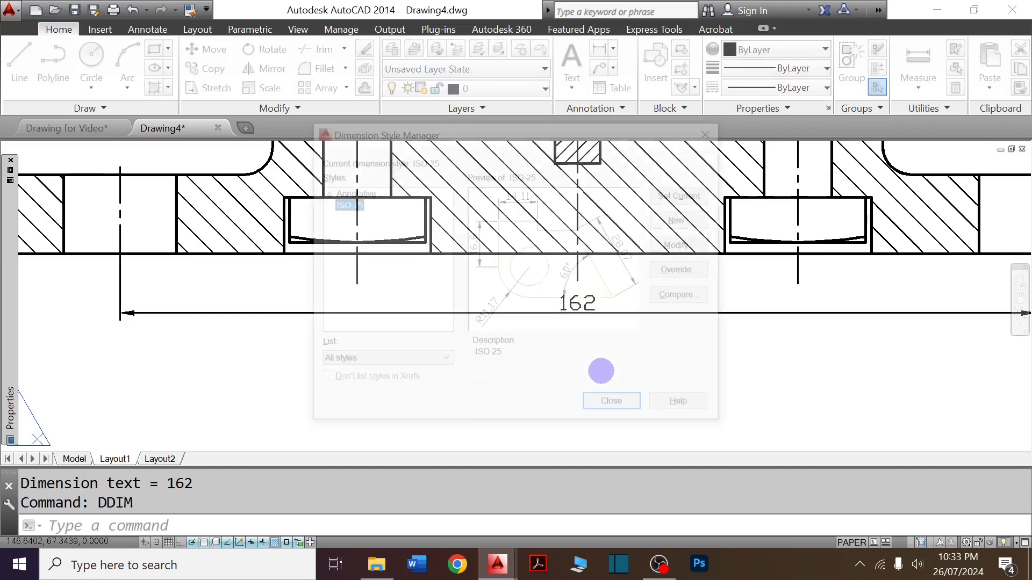
pyautogui.click(698, 248)
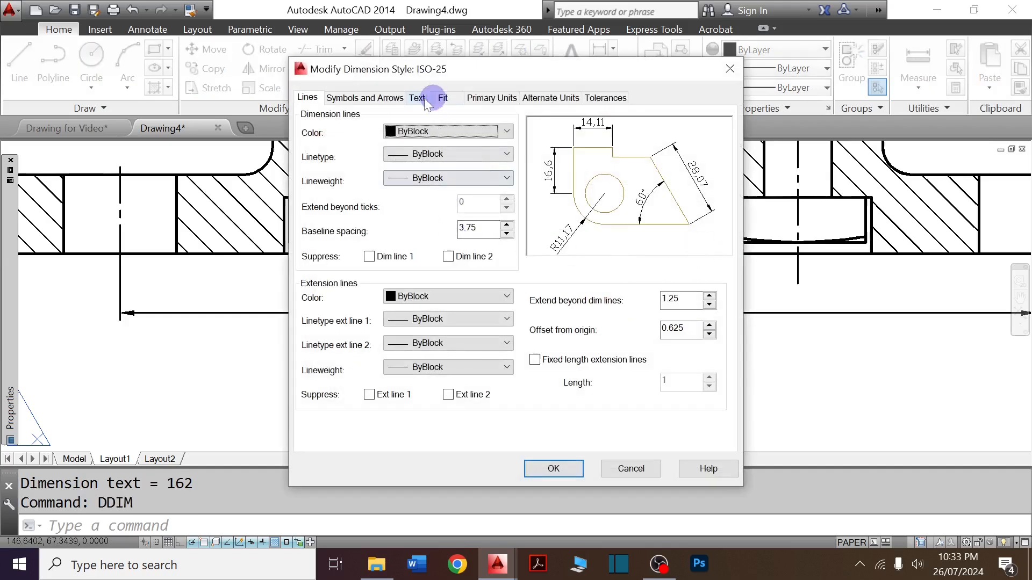
pyautogui.click(416, 99)
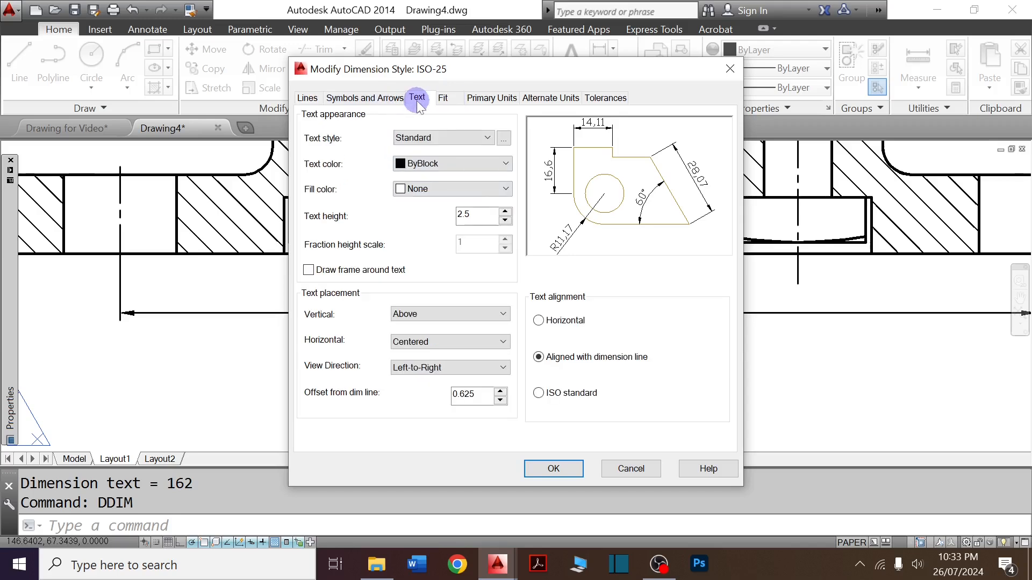
pyautogui.click(506, 139)
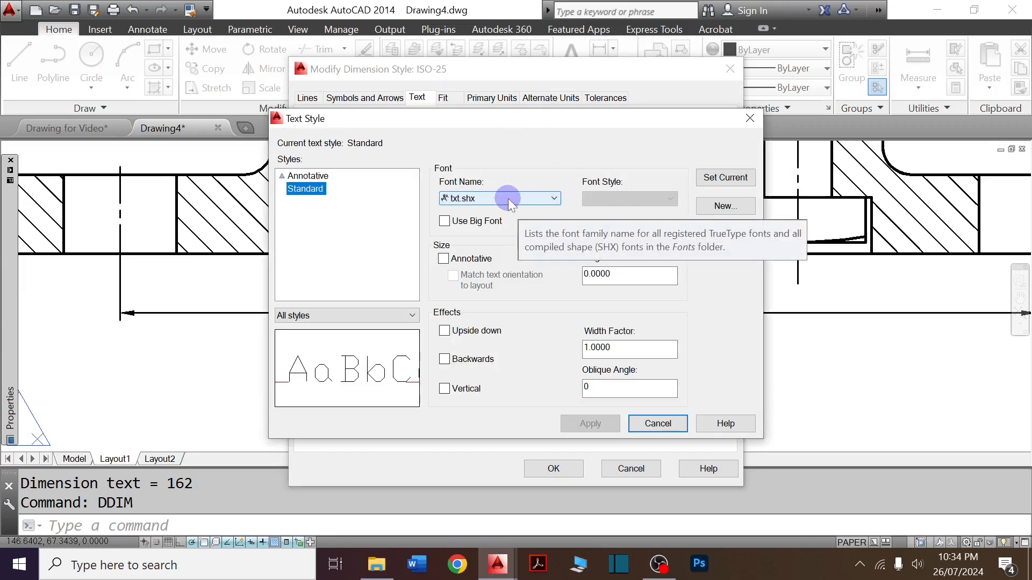
pyautogui.click(508, 198)
pyautogui.write('arent')
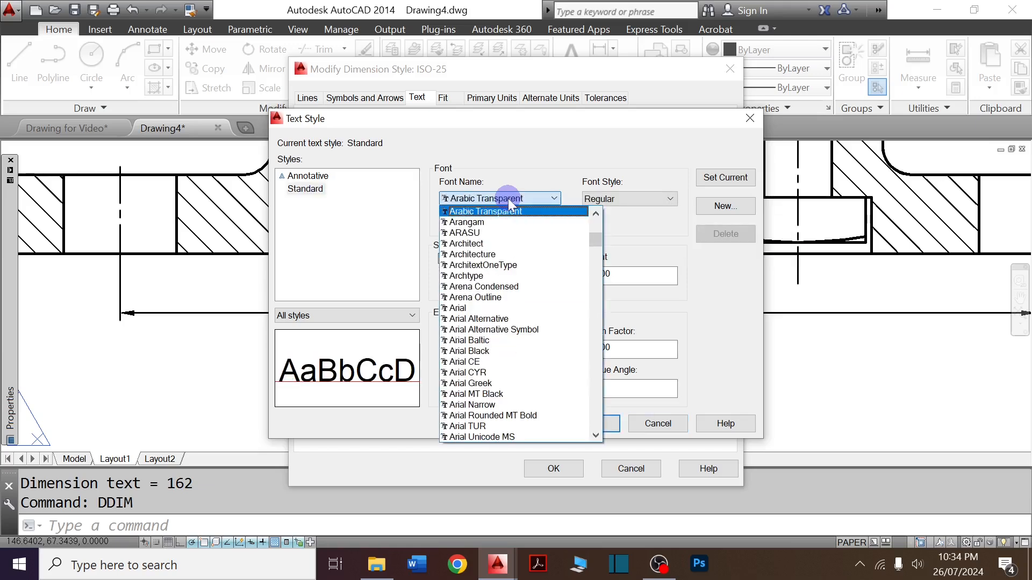
pyautogui.click(481, 308)
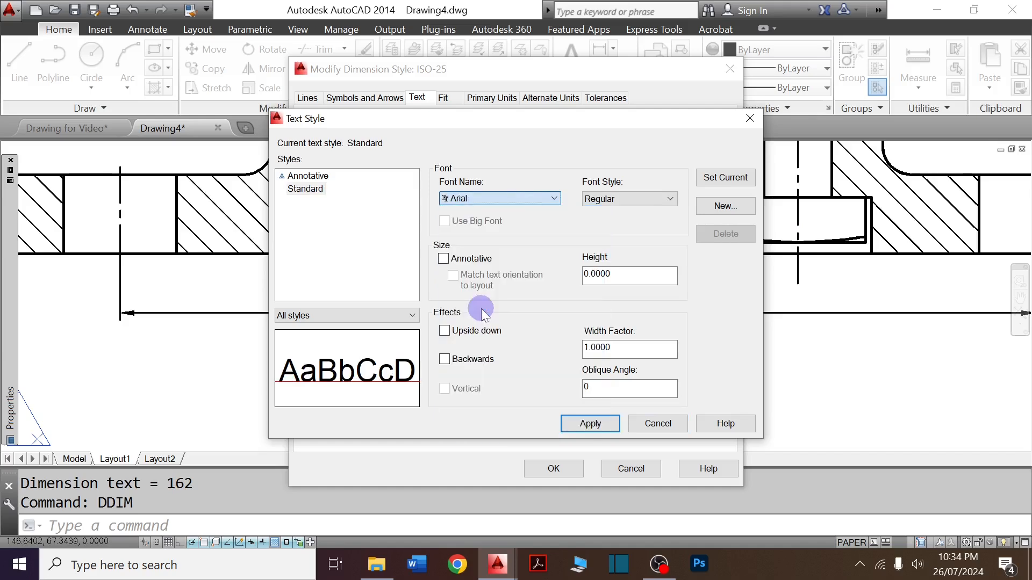
pyautogui.click(601, 424)
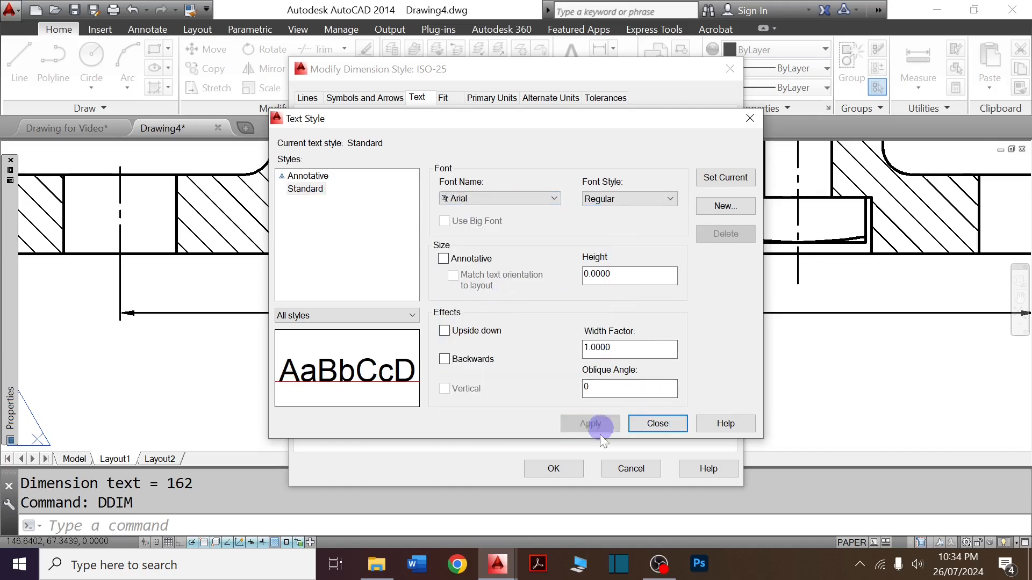
pyautogui.click(658, 424)
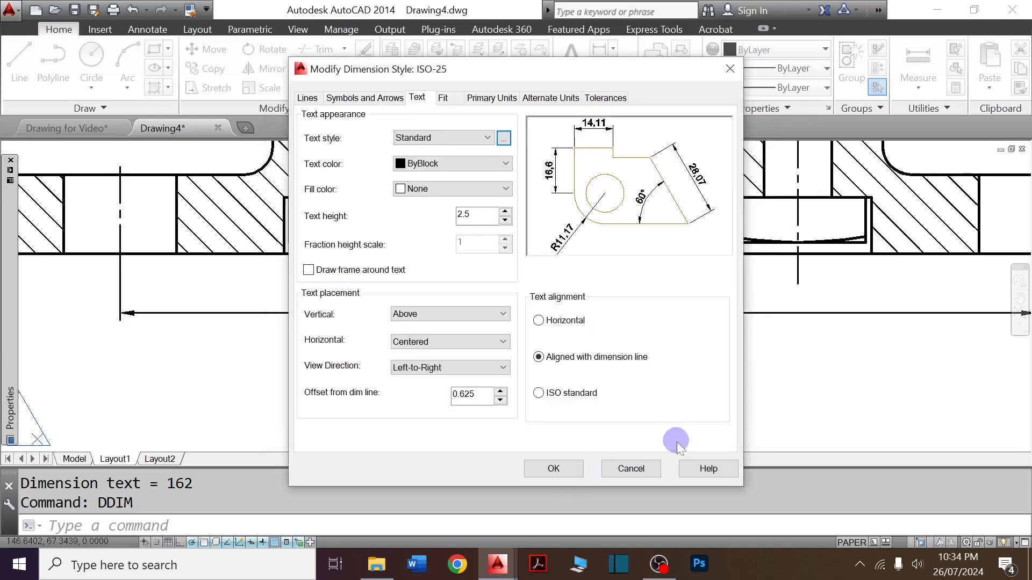
# Accept the ISO-25 dimension style changes, set it as the current style and close the Dimension Style Manager.
pyautogui.click(554, 469)
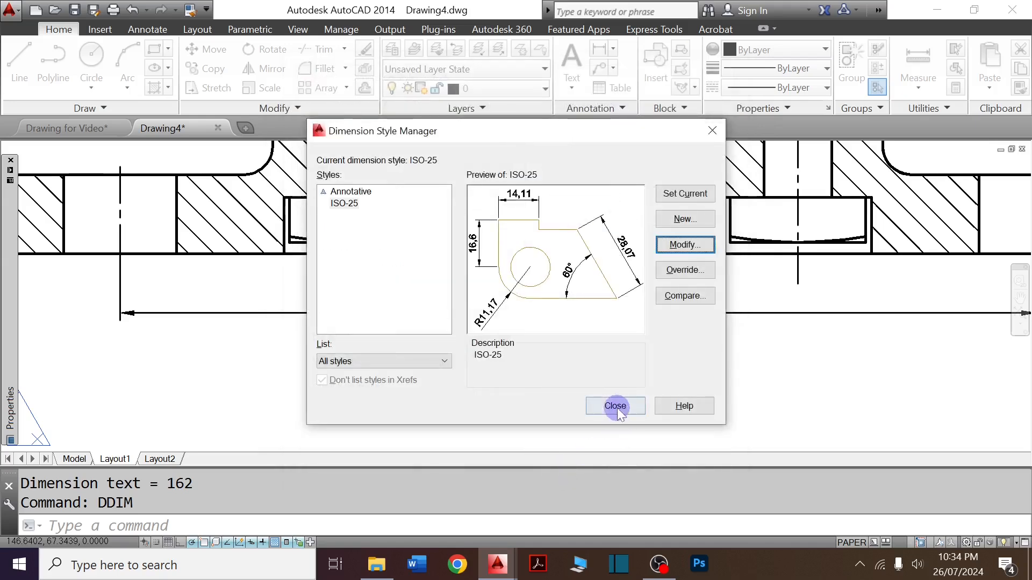
pyautogui.click(696, 194)
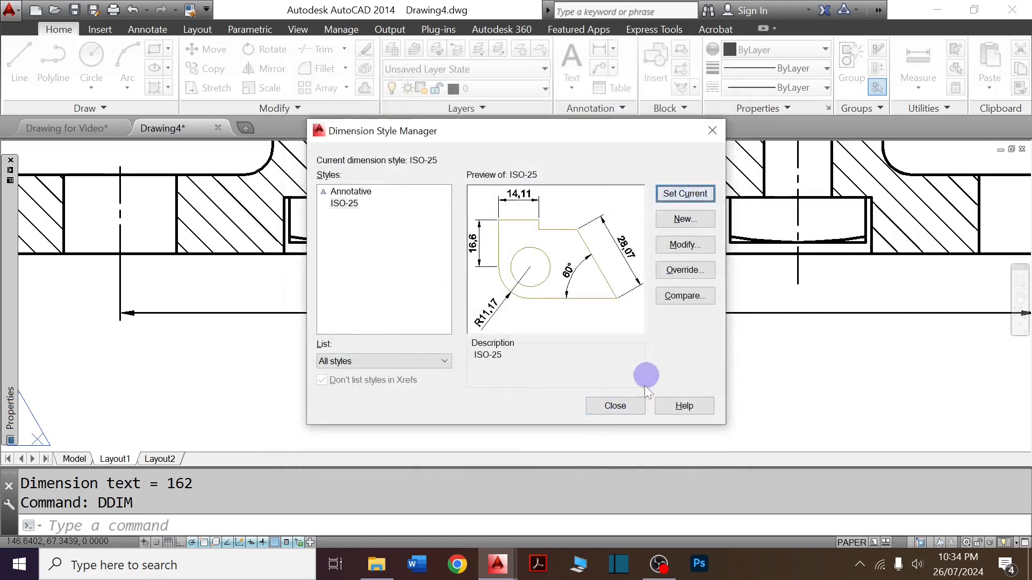
pyautogui.click(615, 407)
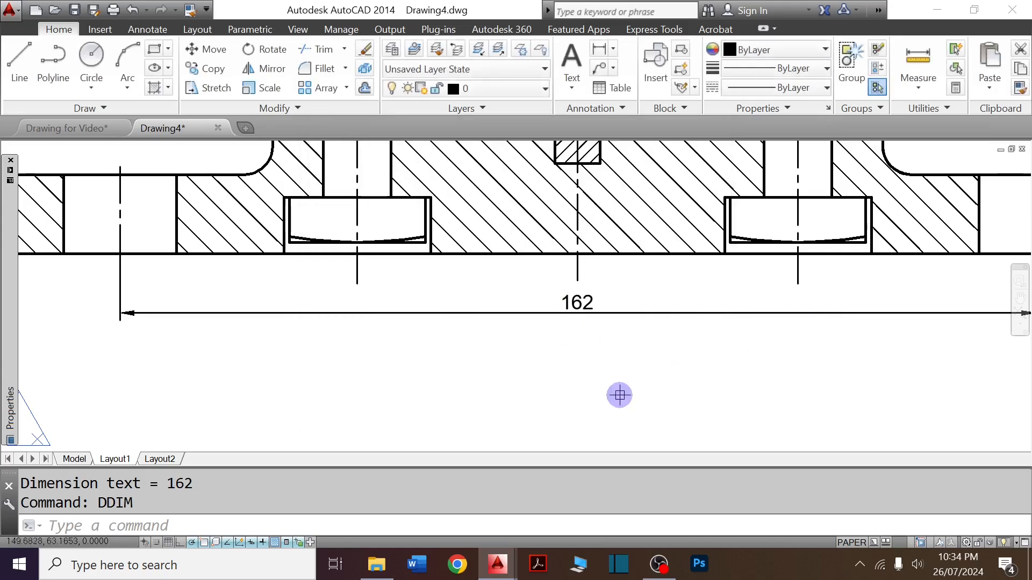
pyautogui.scroll(-5, 618, 395)
pyautogui.scroll(4, 613, 358)
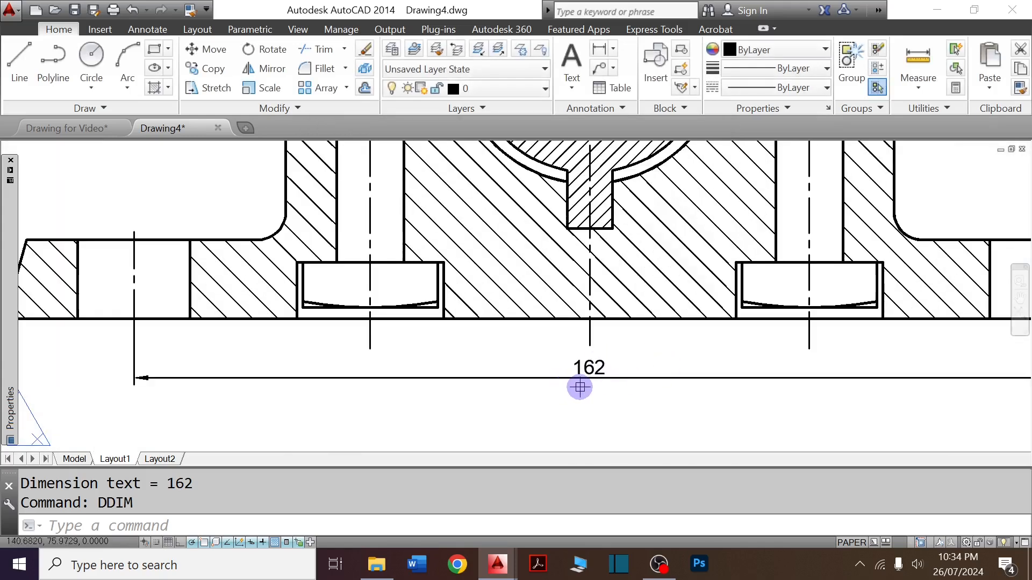
pyautogui.scroll(-2, 585, 396)
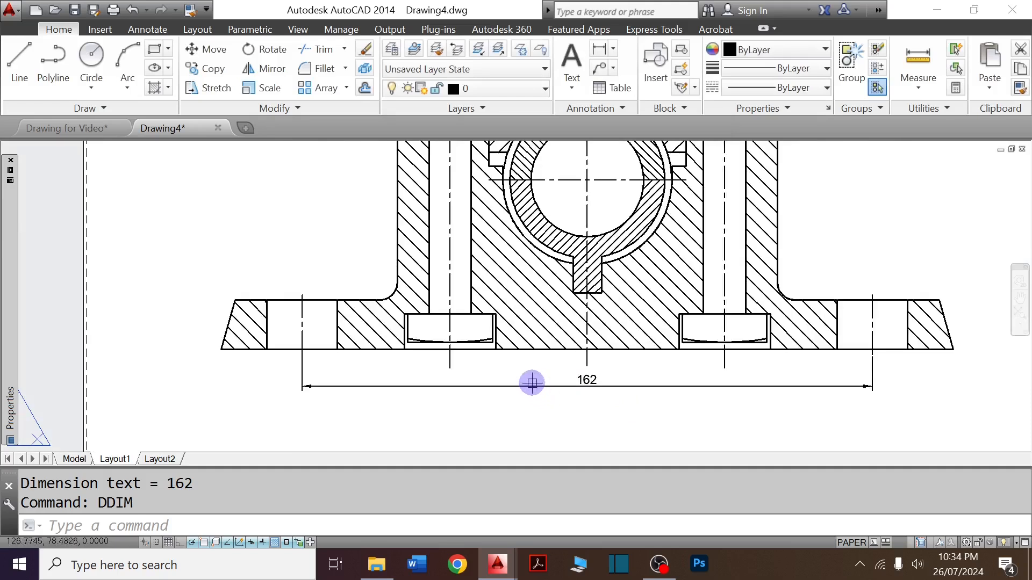
# Move the dimension line of the base flange hole spacing about 4 mm further down from the base.
pyautogui.click(590, 382)
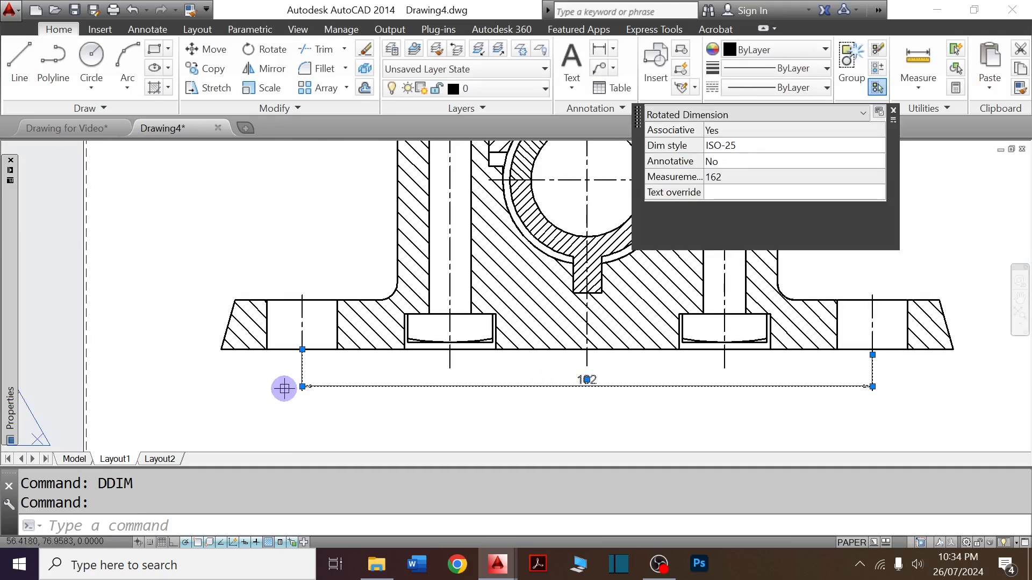
pyautogui.scroll(5, 301, 391)
pyautogui.click(312, 350)
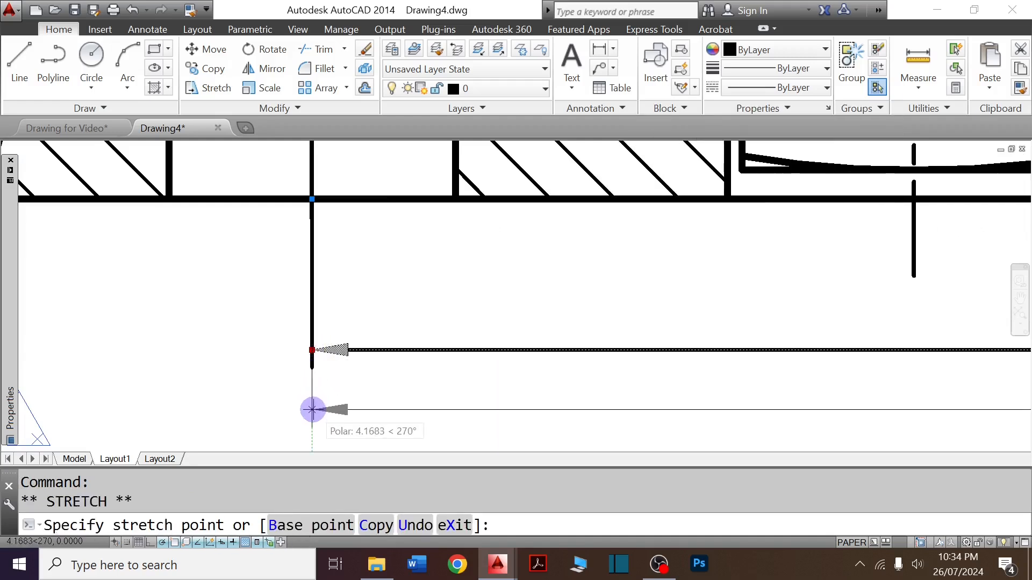
pyautogui.click(312, 409)
pyautogui.scroll(-6, 299, 382)
pyautogui.press('Escape')
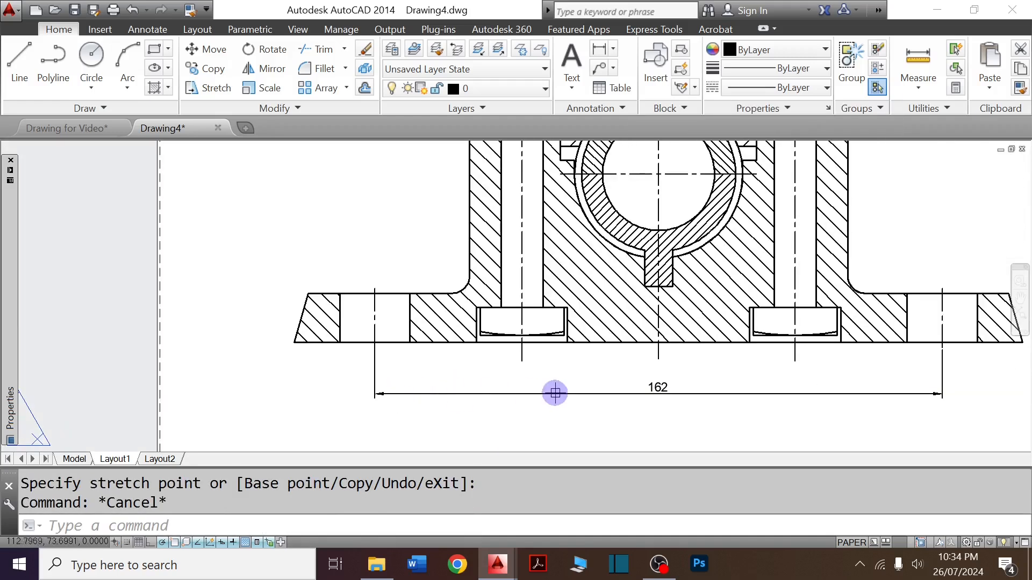
# Add a horizontal linear dimension between the two bolt centre lines, placed between the base and the flange hole dimension.
pyautogui.click(601, 53)
pyautogui.click(522, 361)
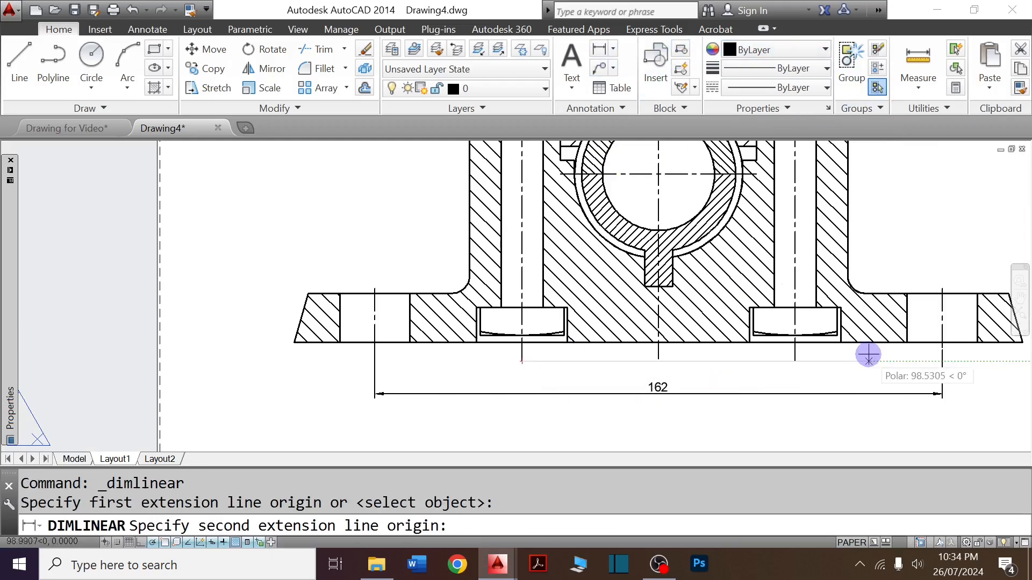
pyautogui.click(796, 357)
pyautogui.scroll(2, 745, 374)
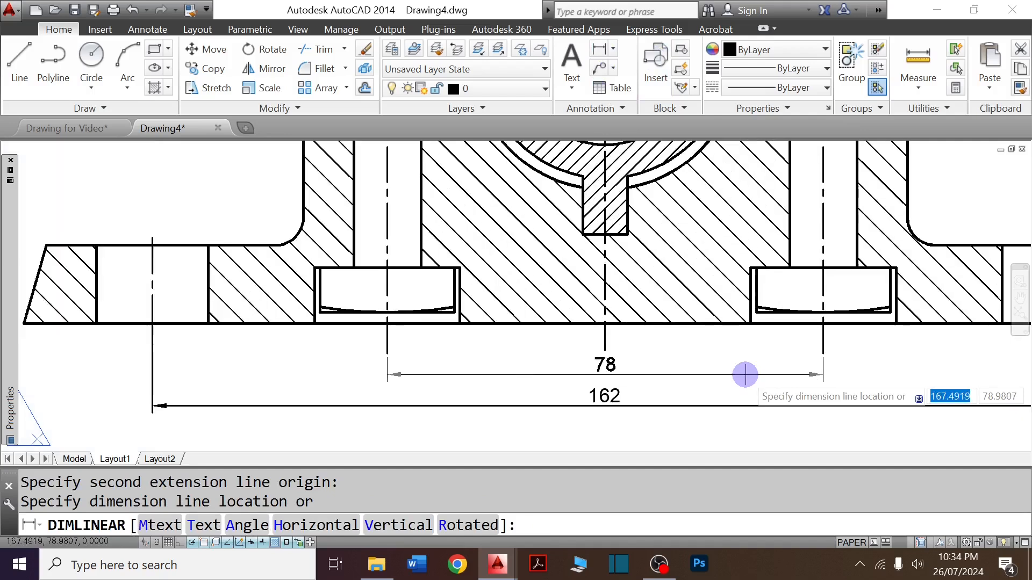
pyautogui.click(745, 375)
pyautogui.scroll(-2, 558, 375)
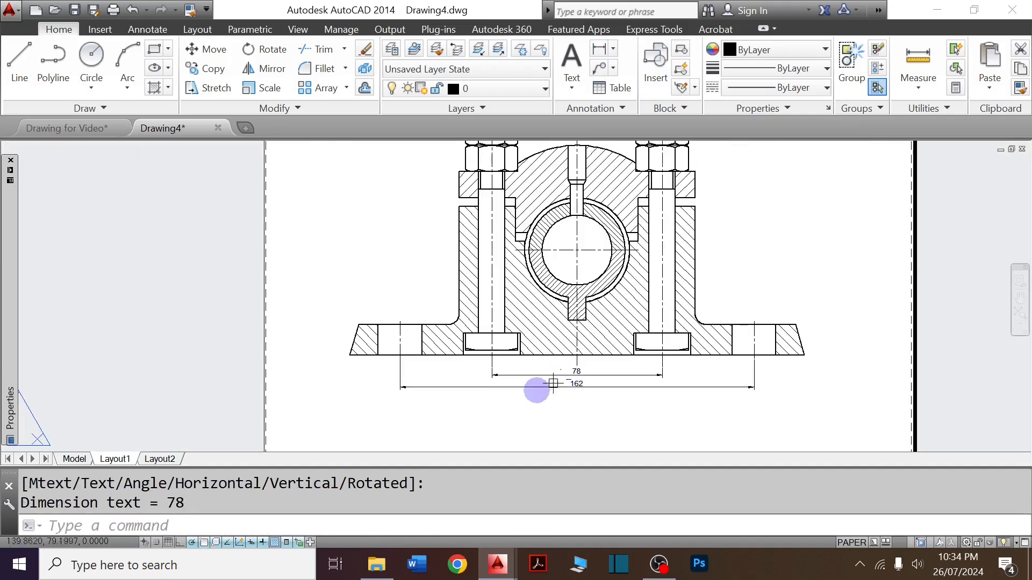
# Add a vertical linear dimension for the base flange thickness, placed beside the flange's left end.
pyautogui.scroll(2, 334, 357)
pyautogui.scroll(2, 334, 357)
pyautogui.press('Return')
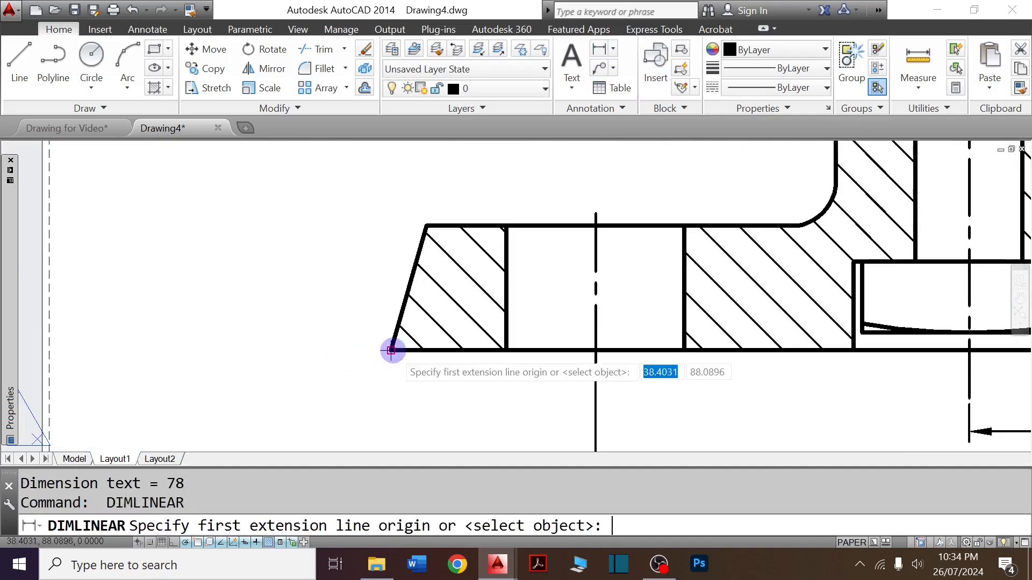
pyautogui.click(393, 351)
pyautogui.click(426, 227)
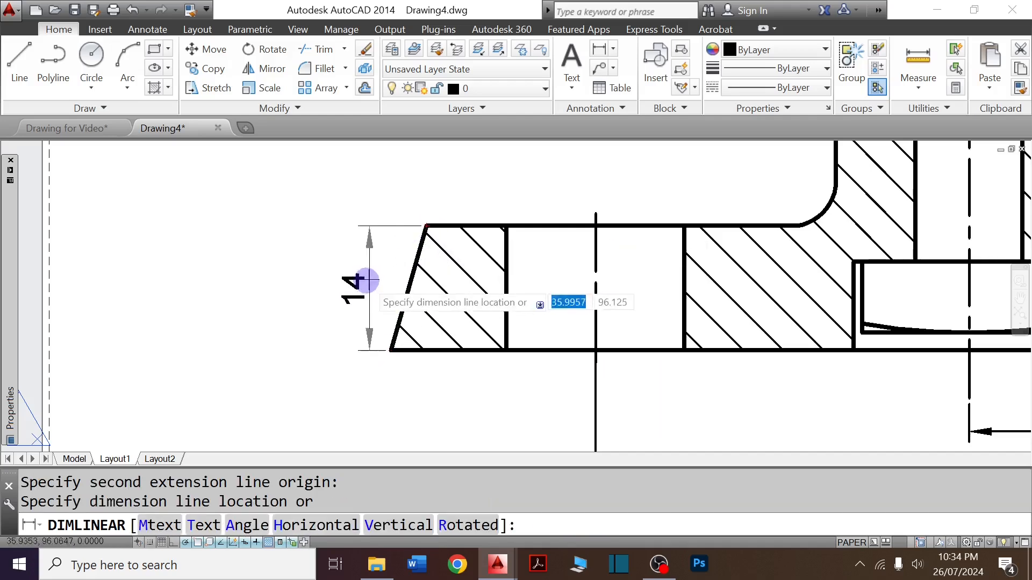
pyautogui.click(306, 286)
pyautogui.scroll(-3, 306, 287)
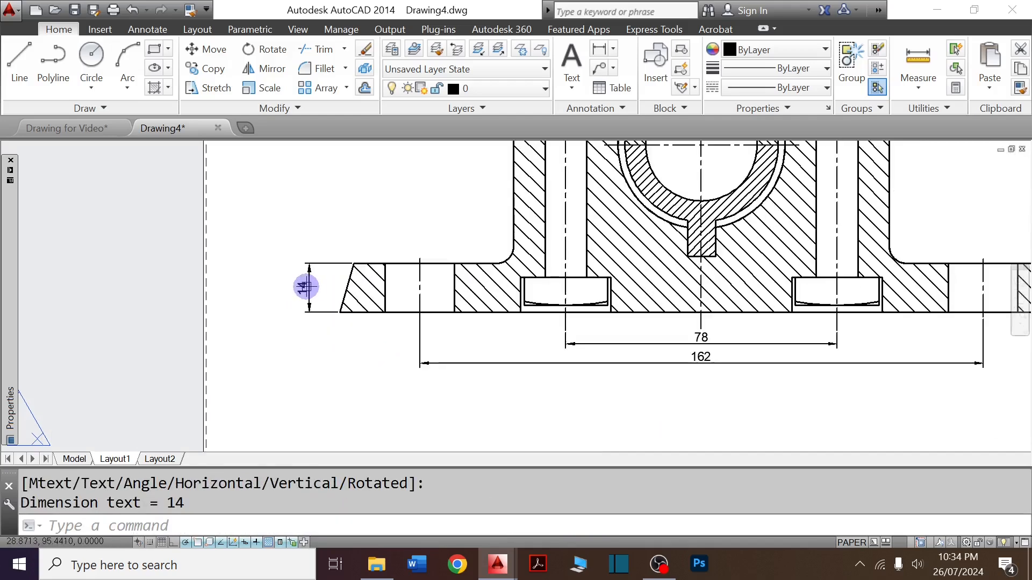
# Add a vertical linear dimension from the flange's upper left corner to the cap shoulder's upper corner, in line with the flange thickness dimension.
pyautogui.scroll(-2, 418, 336)
pyautogui.scroll(5, 615, 266)
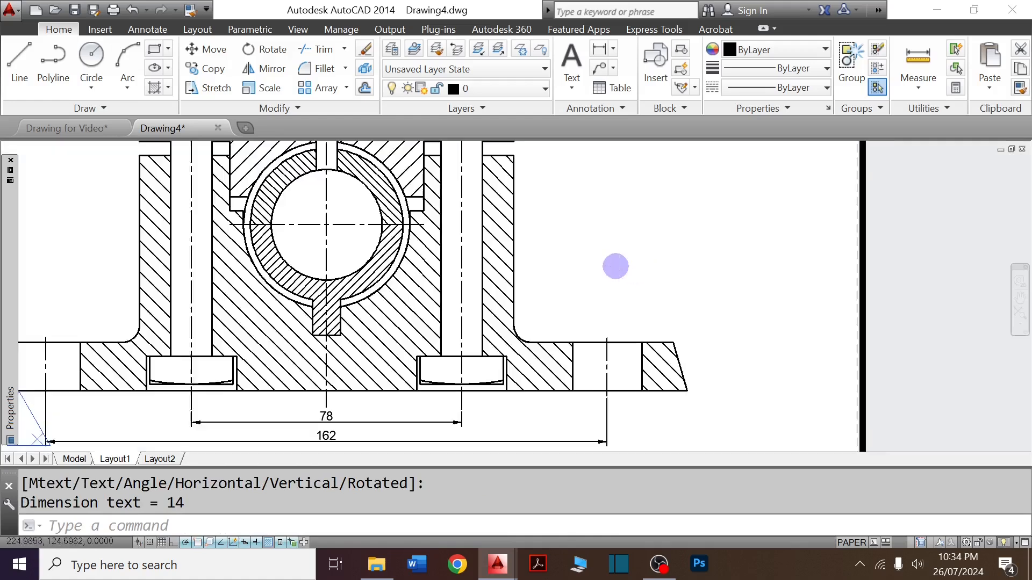
pyautogui.scroll(-2, 406, 333)
pyautogui.scroll(3, 320, 340)
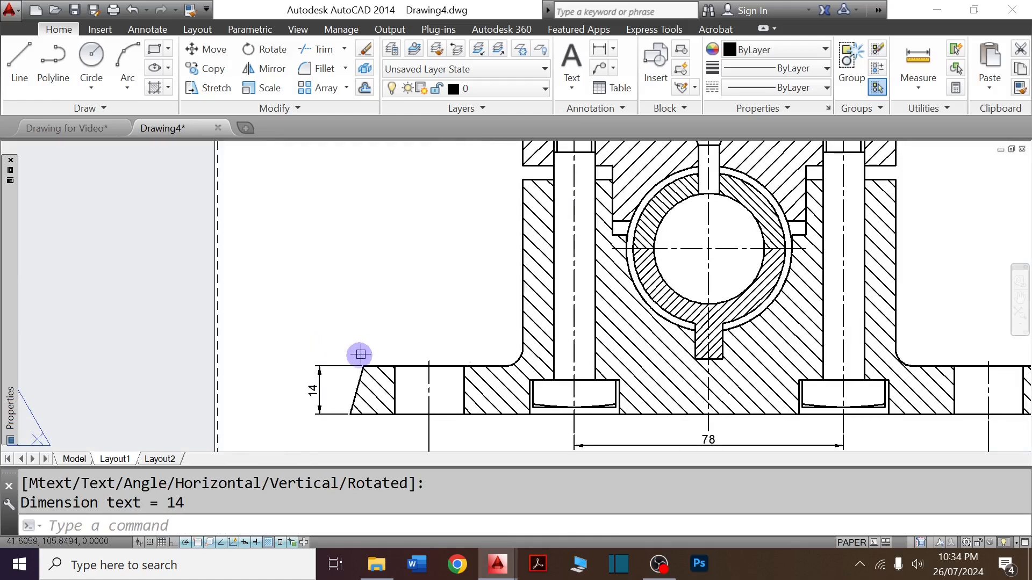
pyautogui.press('Return')
pyautogui.click(364, 367)
pyautogui.scroll(-3, 414, 290)
pyautogui.scroll(6, 414, 265)
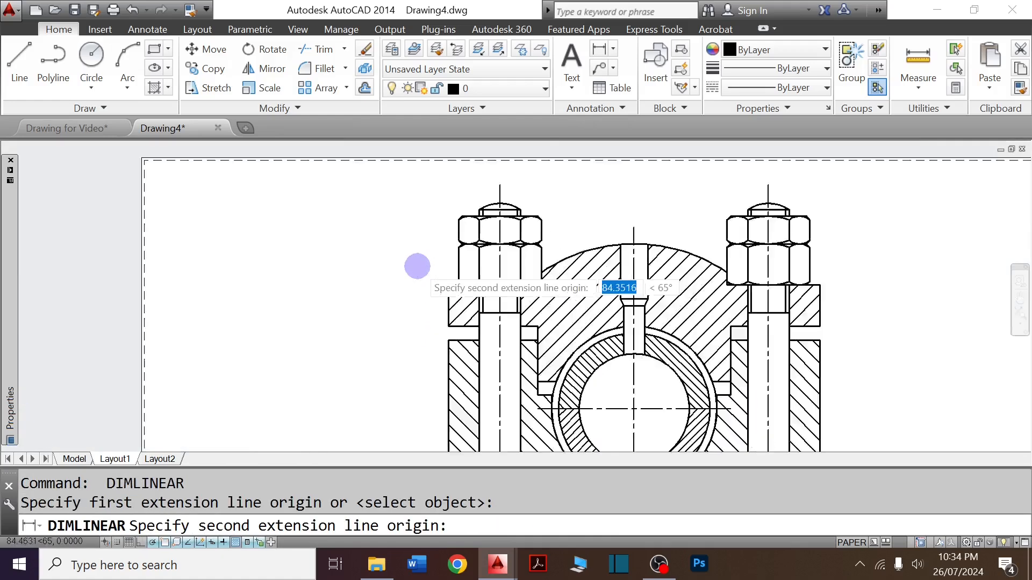
pyautogui.click(468, 298)
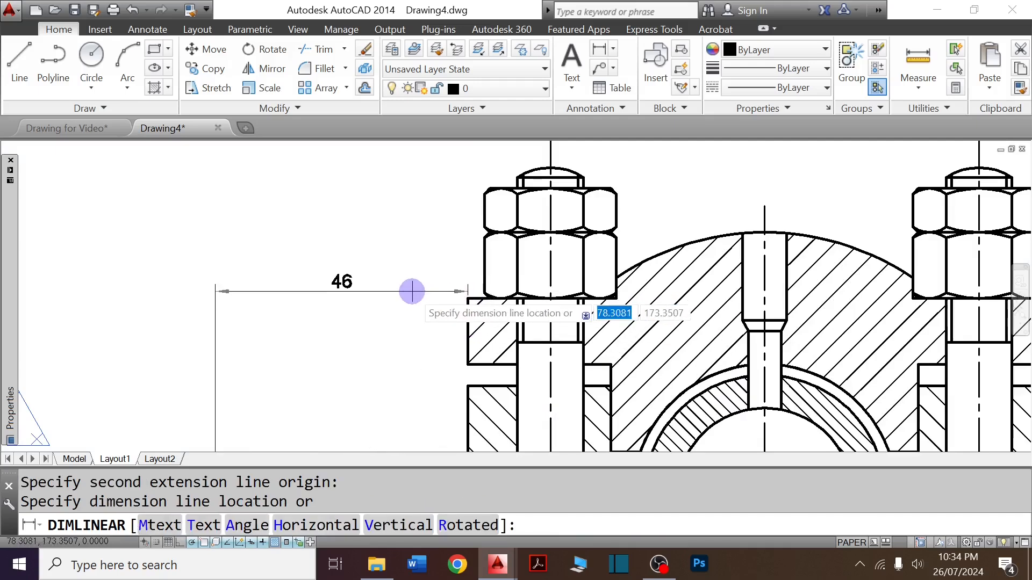
pyautogui.scroll(-6, 359, 348)
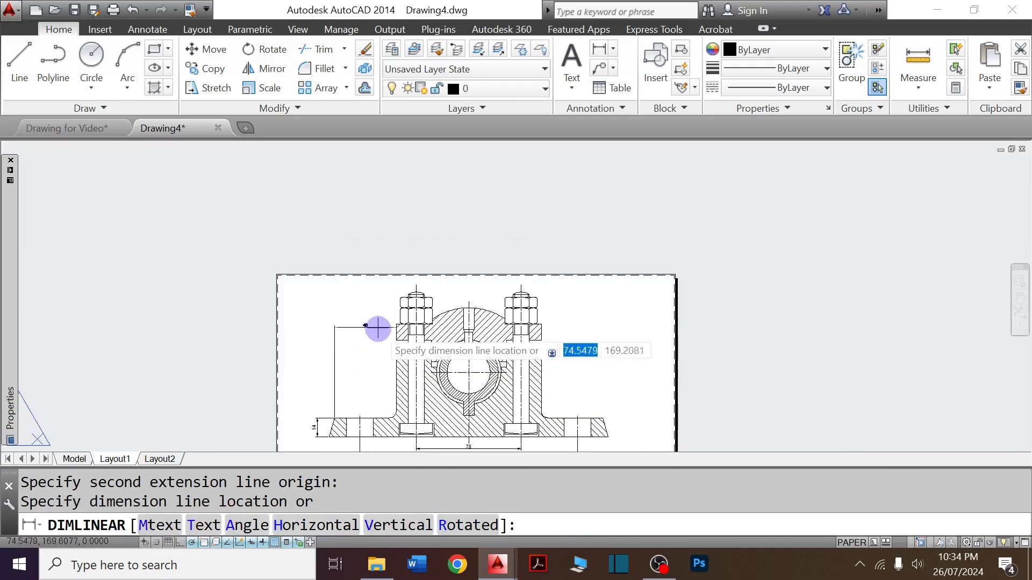
pyautogui.scroll(4, 310, 381)
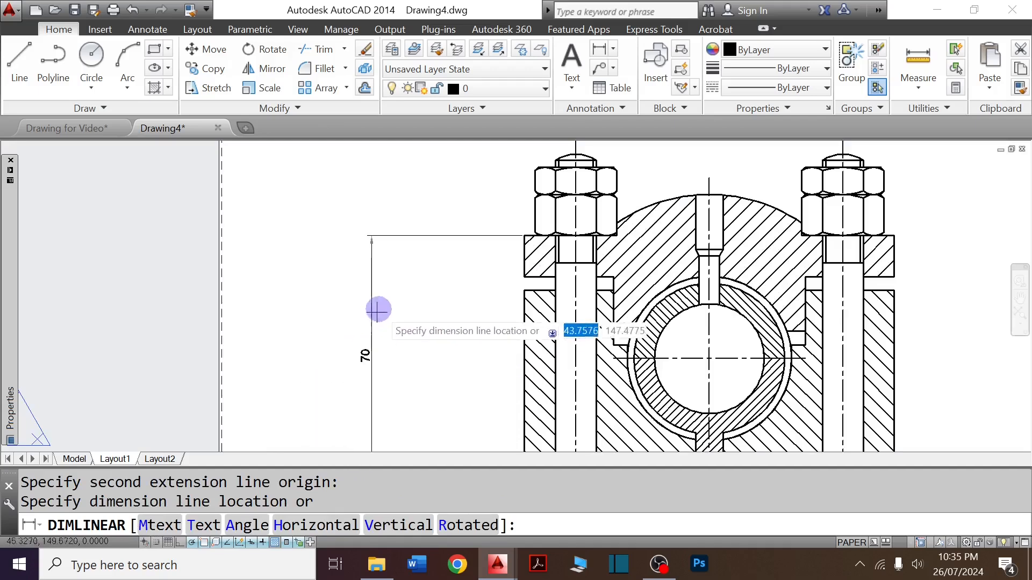
pyautogui.scroll(-2, 377, 278)
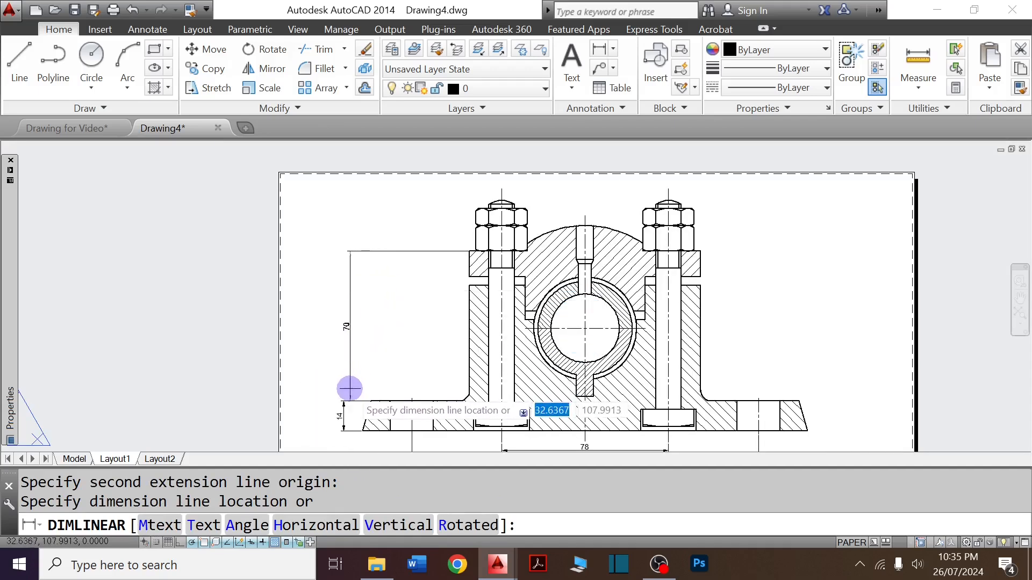
pyautogui.scroll(3, 349, 391)
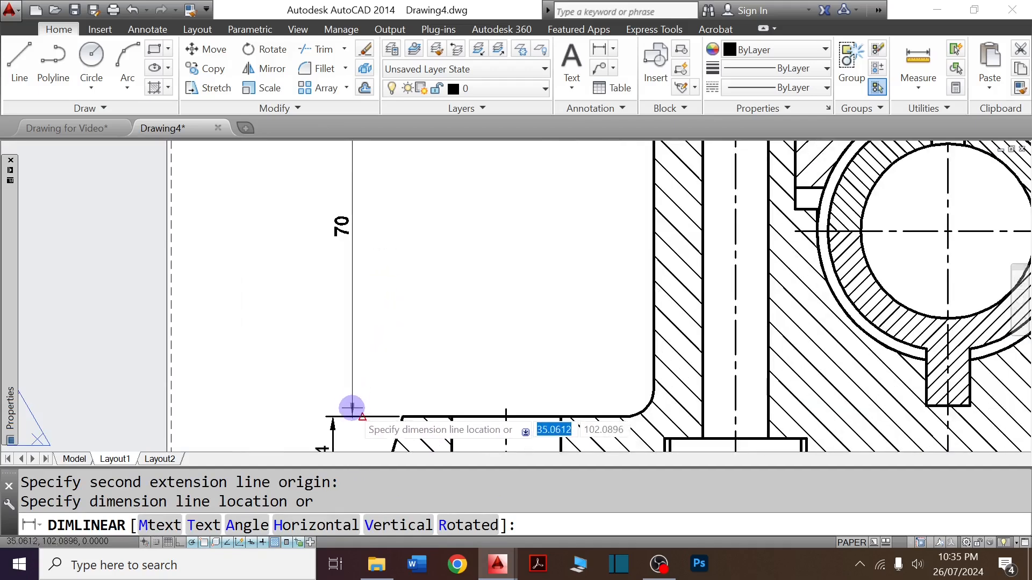
pyautogui.click(329, 409)
pyautogui.scroll(-3, 309, 390)
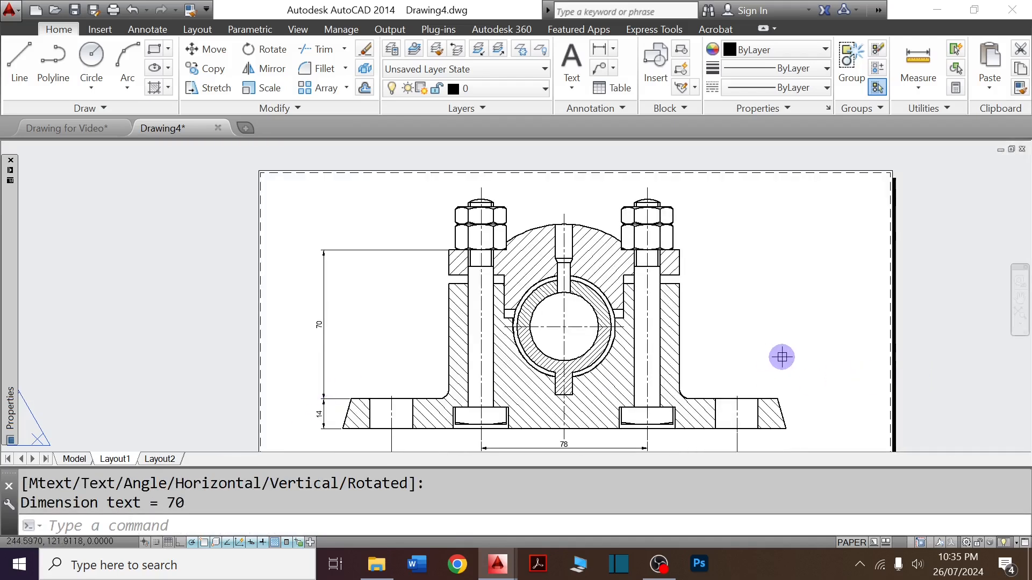
pyautogui.click(613, 50)
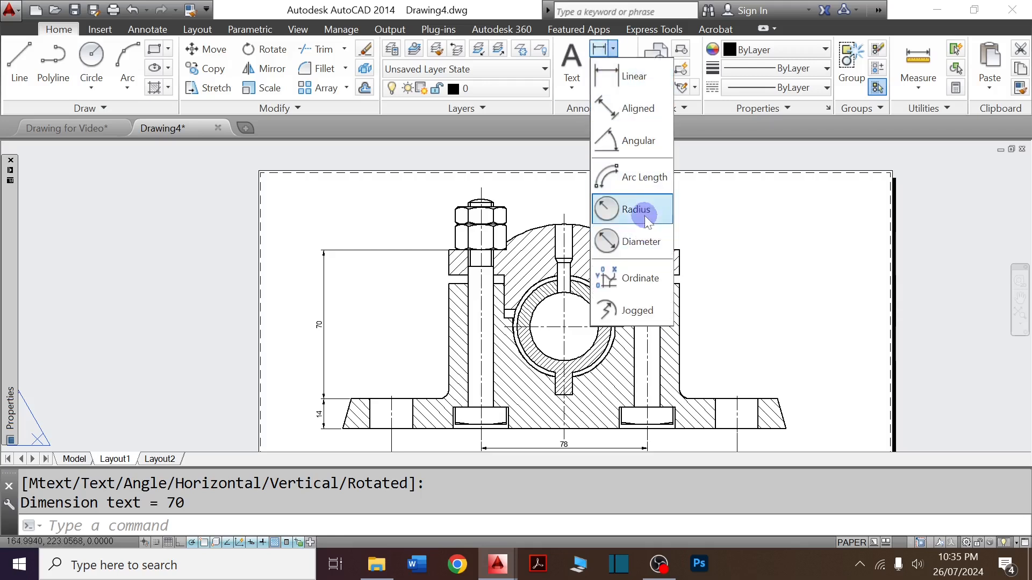
pyautogui.click(651, 246)
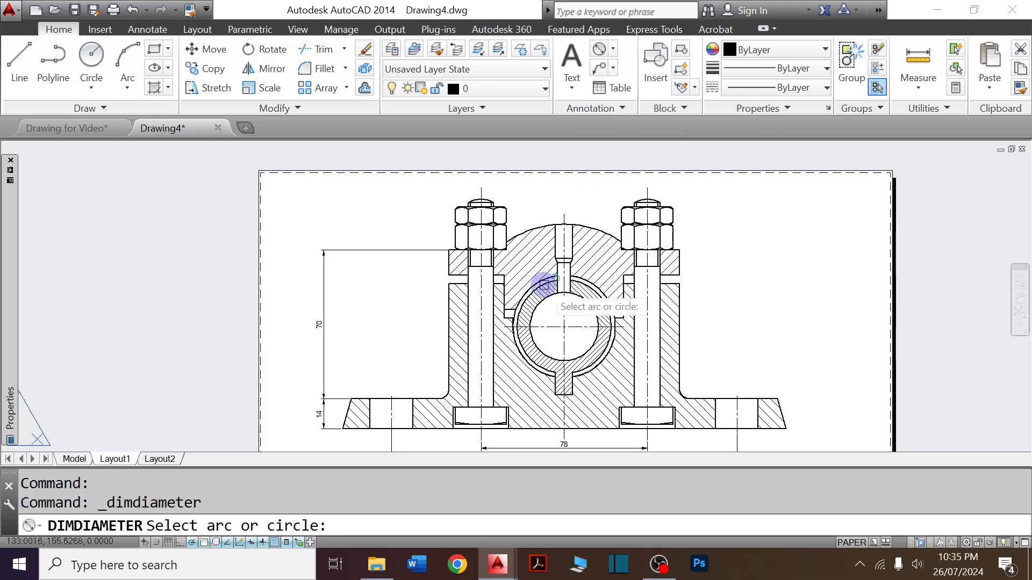
pyautogui.scroll(2, 544, 286)
pyautogui.scroll(2, 544, 286)
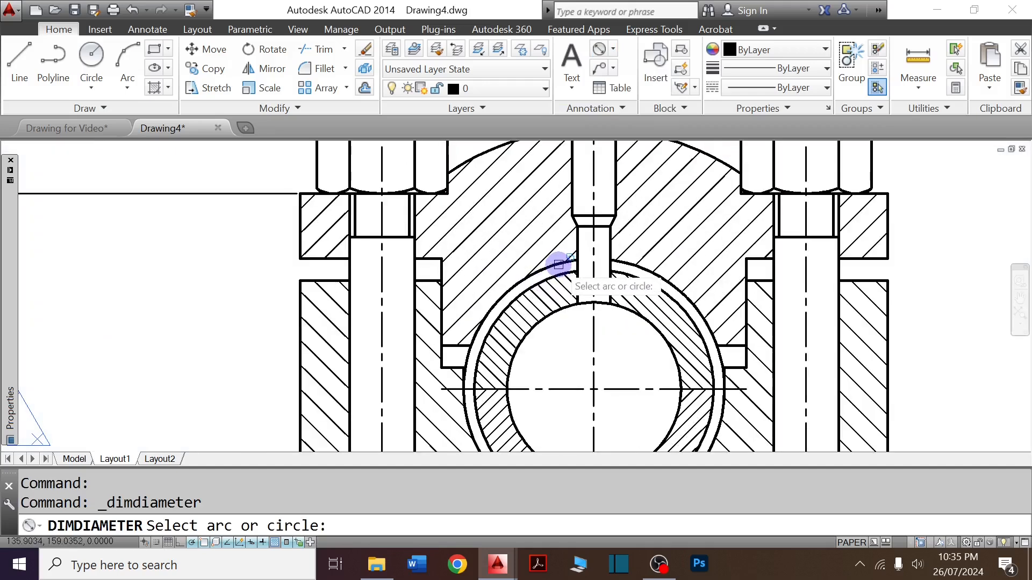
pyautogui.click(558, 265)
pyautogui.press('Return')
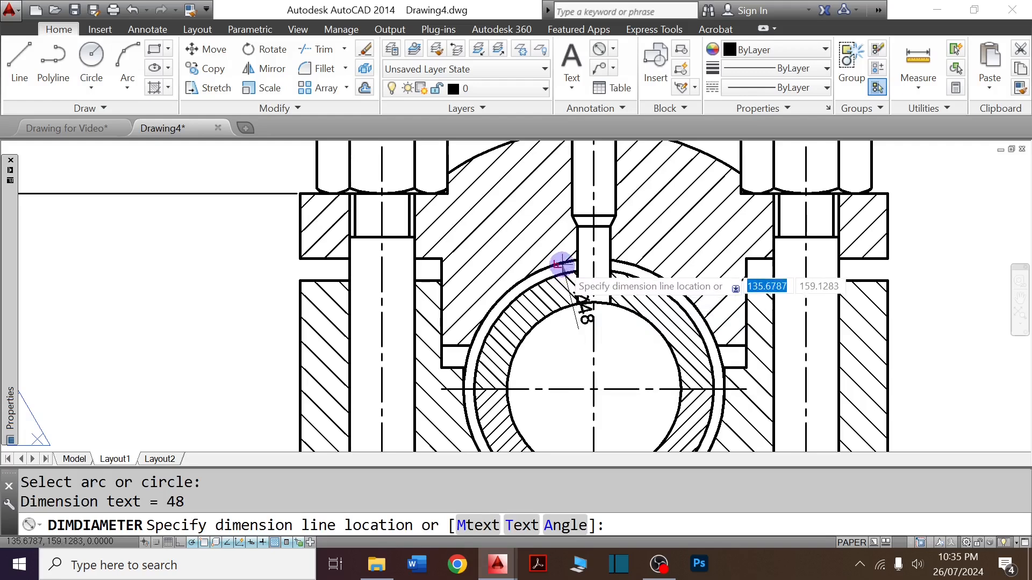
pyautogui.scroll(-2, 559, 264)
pyautogui.press('Escape')
# Check the Drawing for Video reference, and add a diameter dimension to the bush's inner bore in Drawing4, with its text above the cap.
pyautogui.hotkey('ctrl', 'Tab')
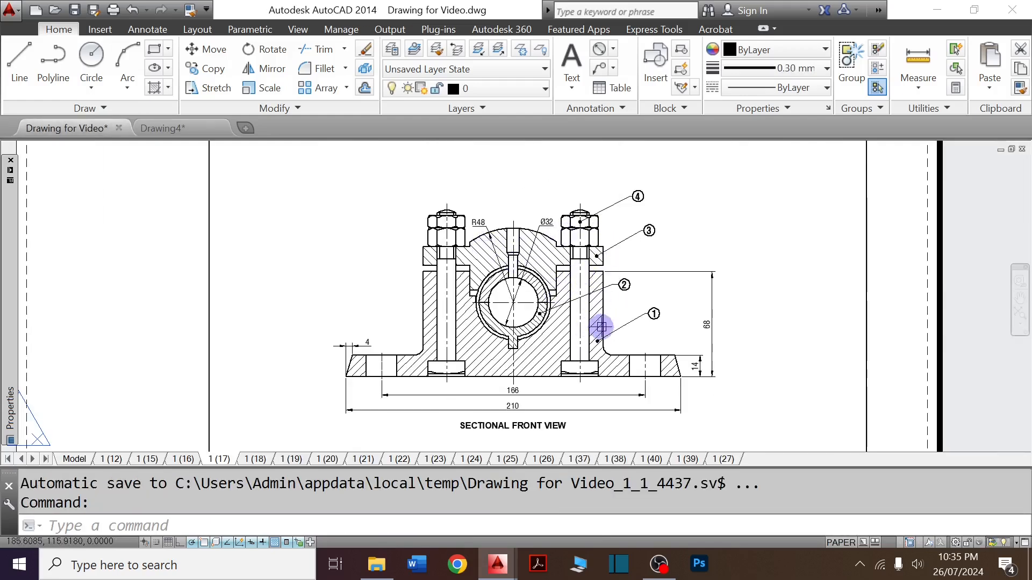
pyautogui.hotkey('ctrl', 'Tab')
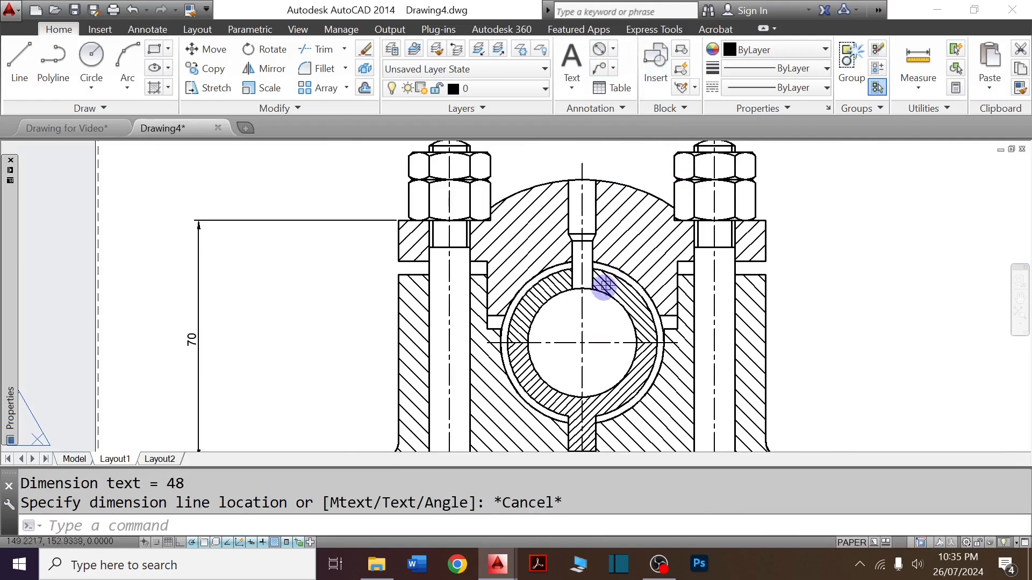
pyautogui.scroll(4, 603, 286)
pyautogui.press('Return')
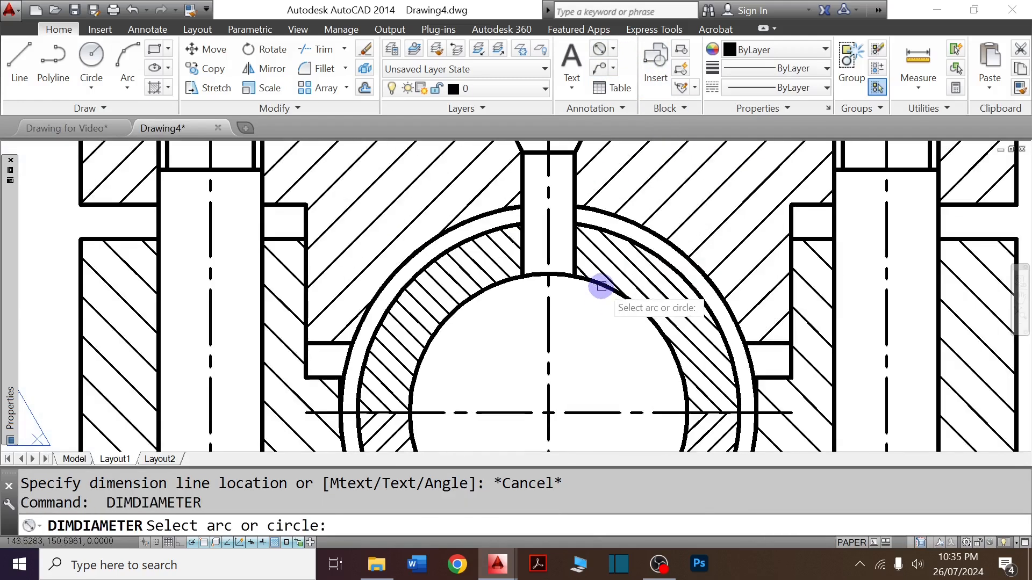
pyautogui.click(602, 286)
pyautogui.scroll(-4, 597, 286)
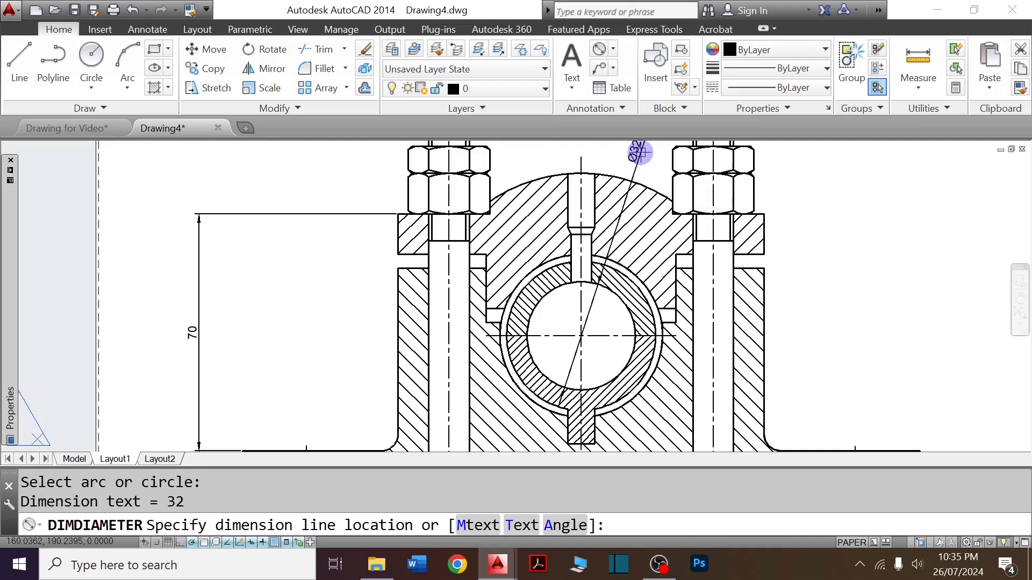
pyautogui.scroll(-3, 659, 169)
pyautogui.scroll(5, 636, 185)
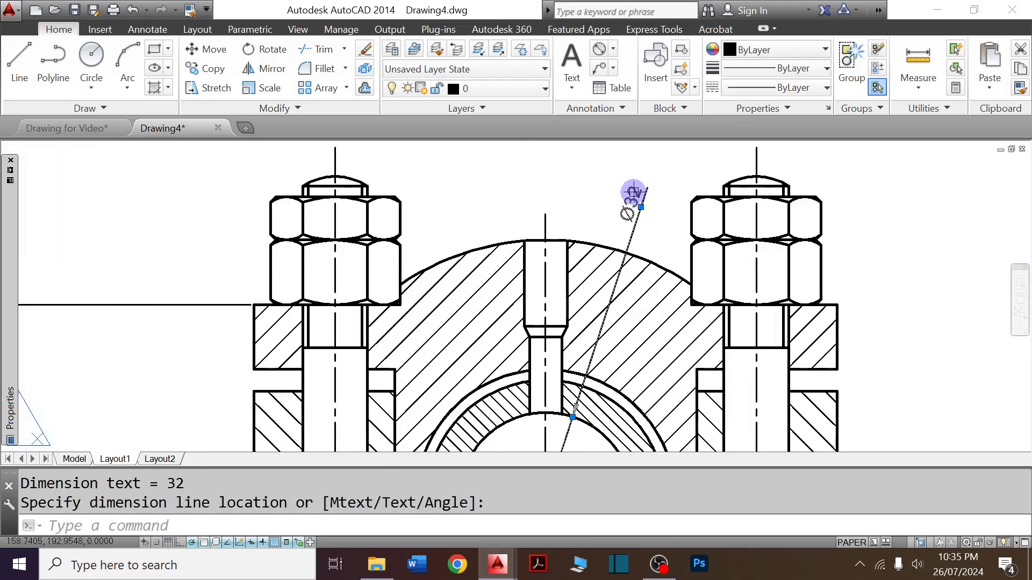
pyautogui.click(644, 201)
pyautogui.click(642, 206)
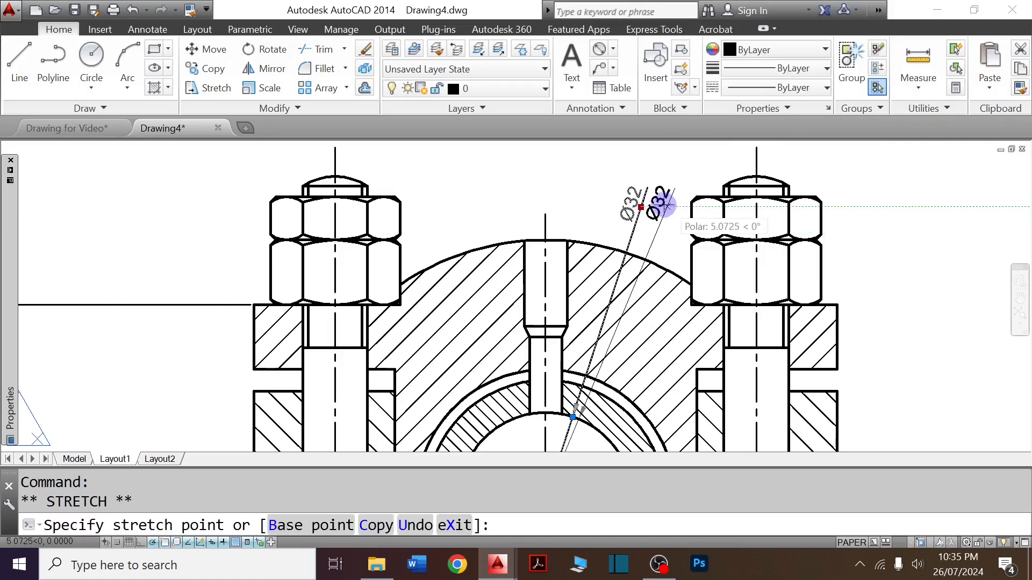
pyautogui.press('Escape')
# Compare the bore diameter dimension with the one in the Drawing for Video reference and inspect its properties in Drawing4.
pyautogui.hotkey('ctrl', 'Tab')
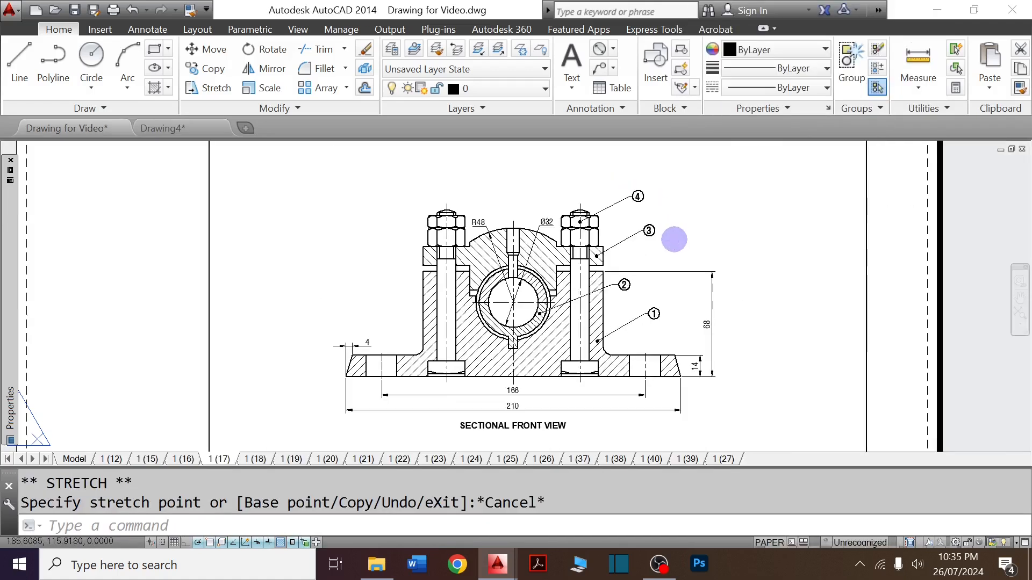
pyautogui.hotkey('ctrl', 'Tab')
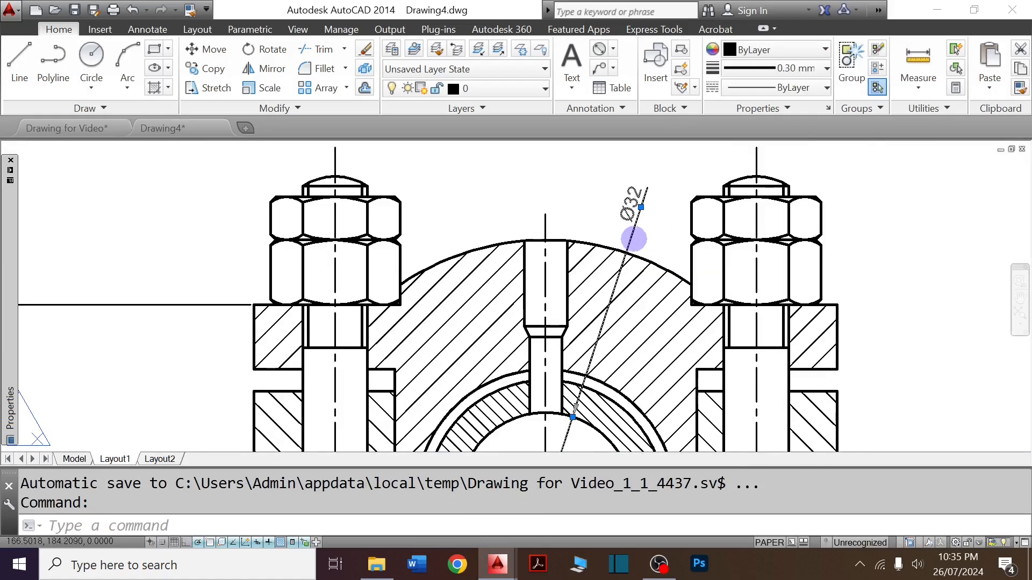
pyautogui.click(635, 198)
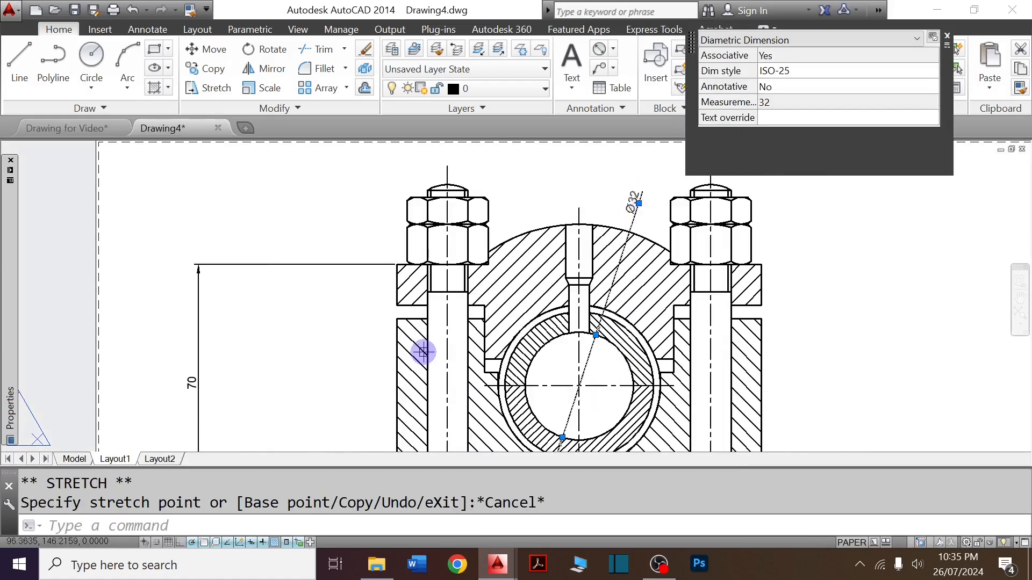
pyautogui.moveTo(8, 346)
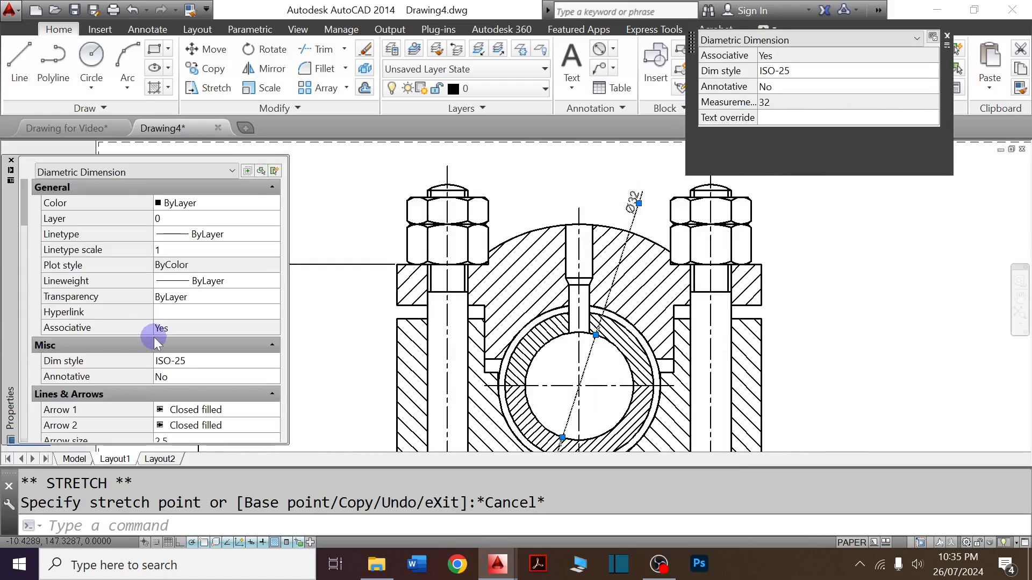
pyautogui.press('Escape')
# Modify the ISO-25 dimension style to use ISO standard text alignment and set it as the current style.
pyautogui.write('DDI')
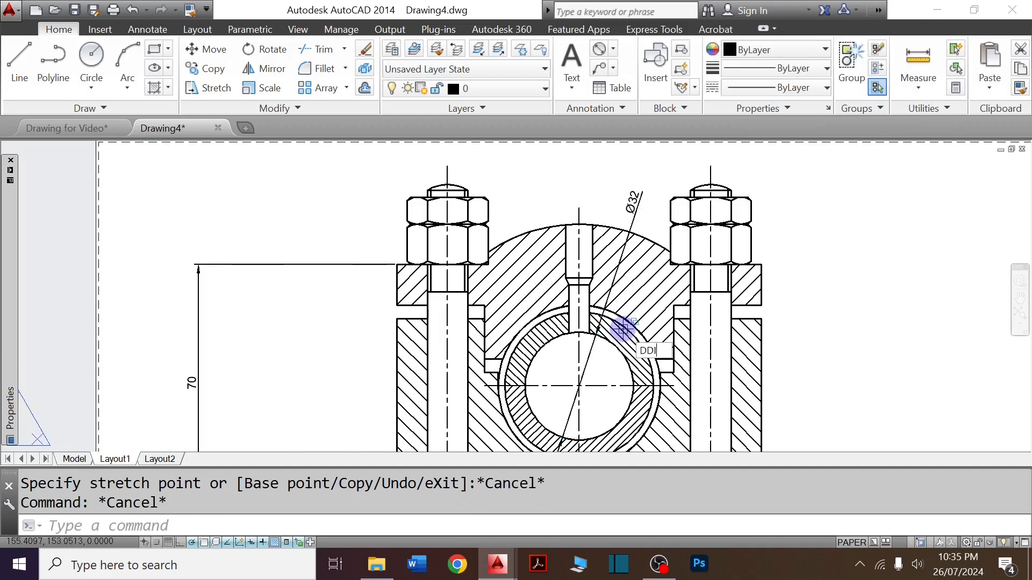
pyautogui.write('ddim')
pyautogui.press('Return')
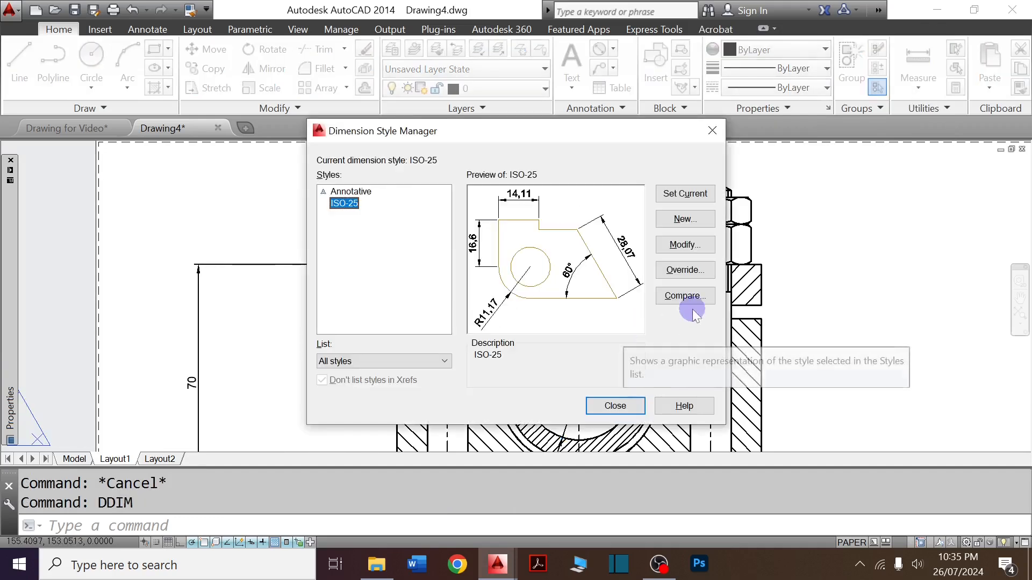
pyautogui.click(696, 250)
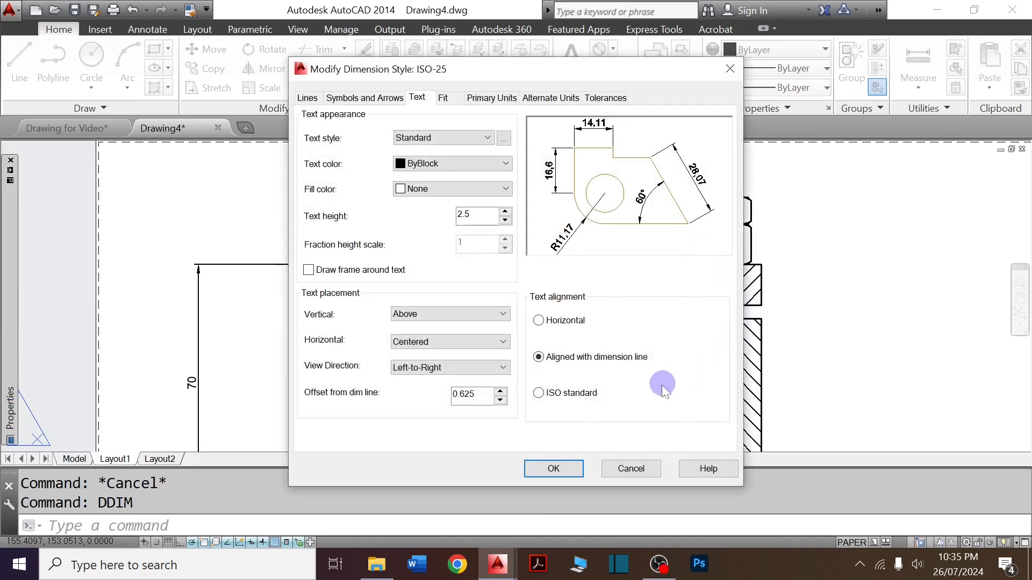
pyautogui.click(538, 393)
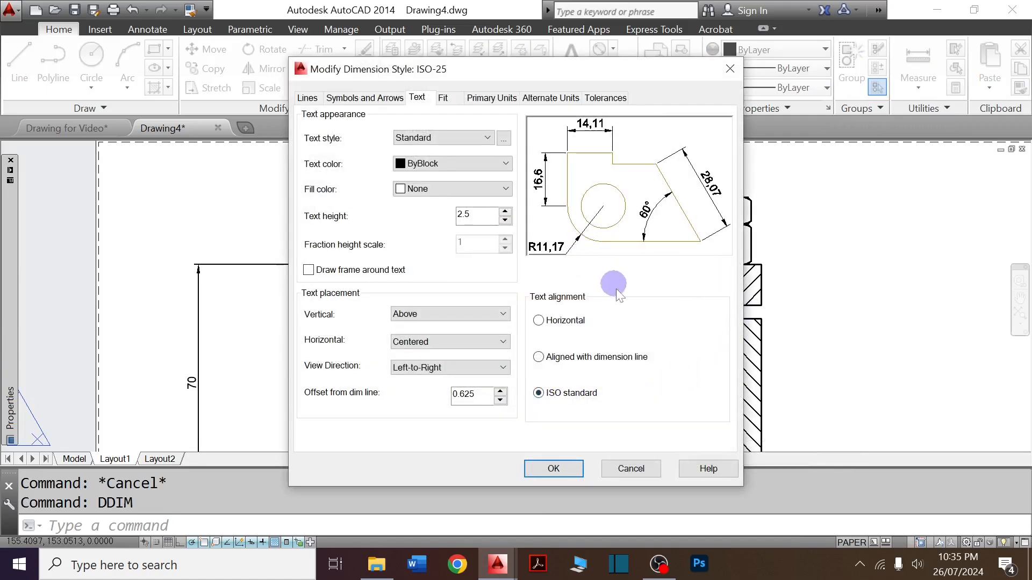
pyautogui.click(559, 469)
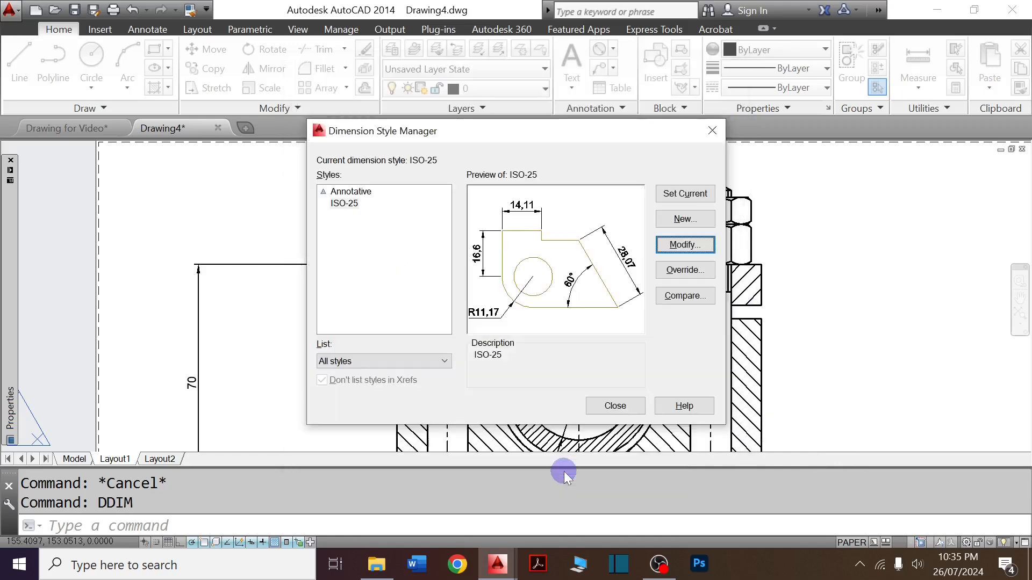
pyautogui.click(693, 194)
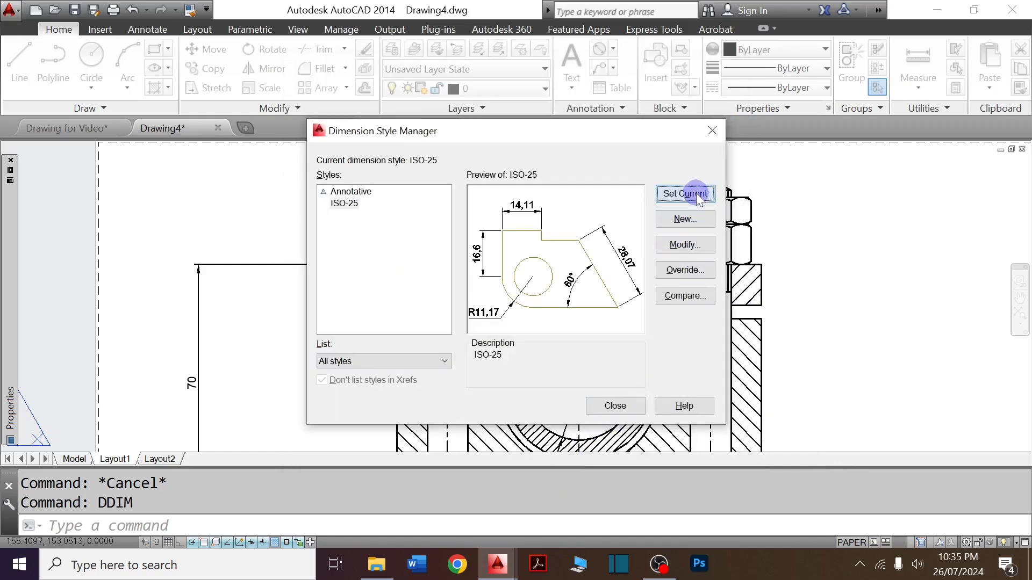
pyautogui.click(623, 408)
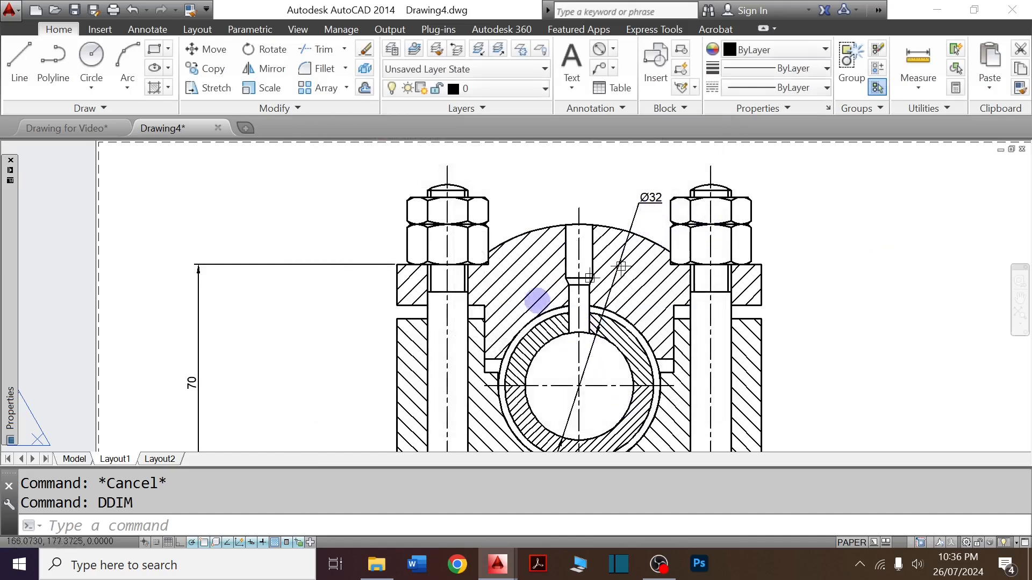
# Add a radius dimension to the outer arc around the bush, with its text above the cap, and check the Drawing for Video reference.
pyautogui.click(612, 51)
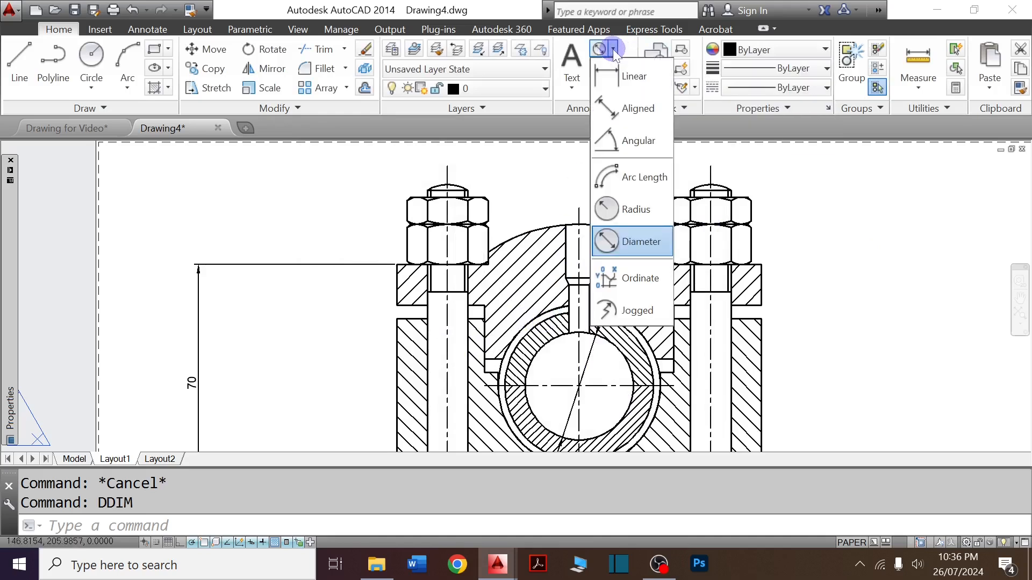
pyautogui.click(655, 220)
pyautogui.scroll(2, 528, 333)
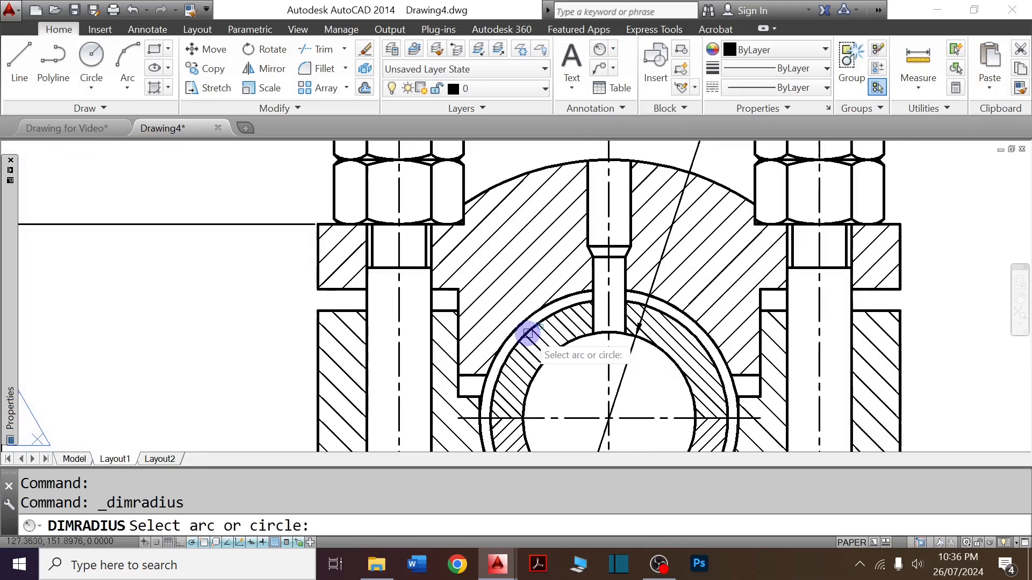
pyautogui.click(562, 298)
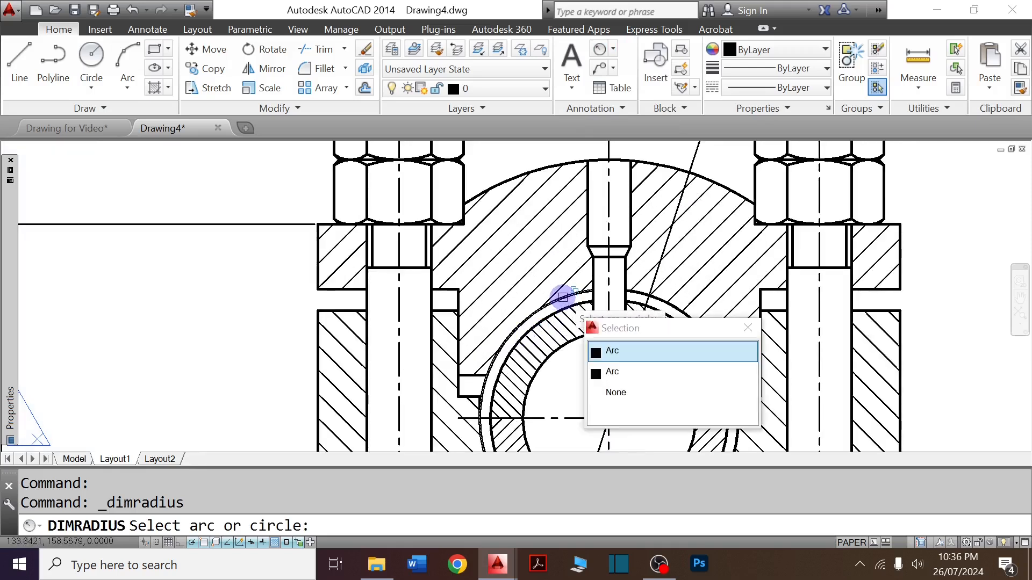
pyautogui.click(626, 352)
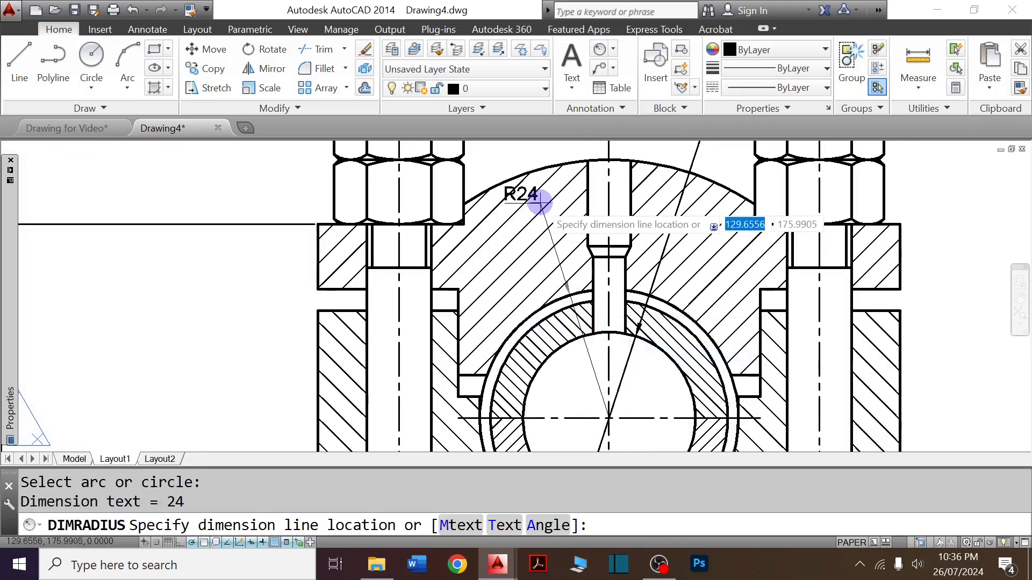
pyautogui.scroll(-3, 540, 202)
pyautogui.scroll(4, 540, 199)
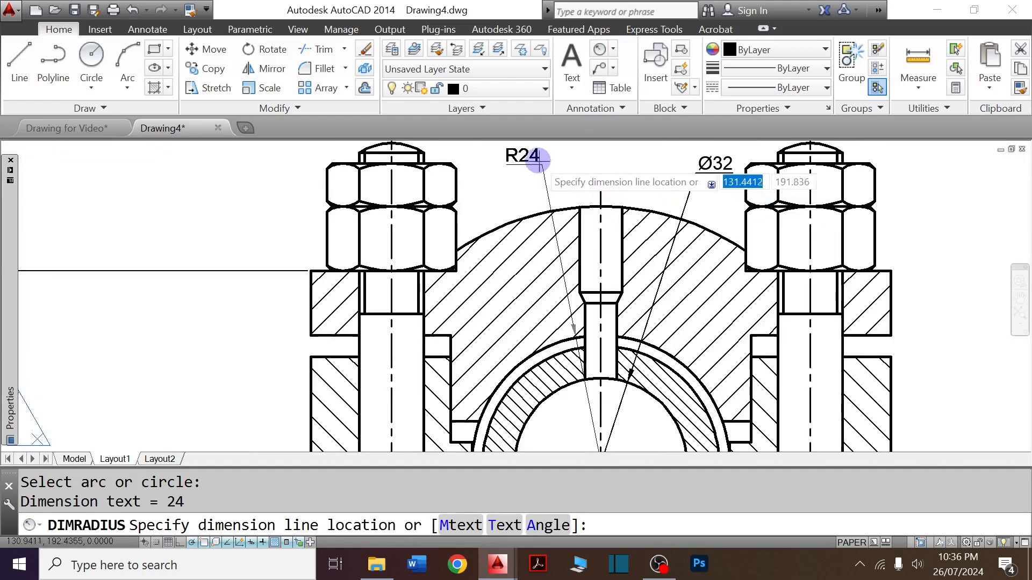
pyautogui.scroll(-2, 517, 181)
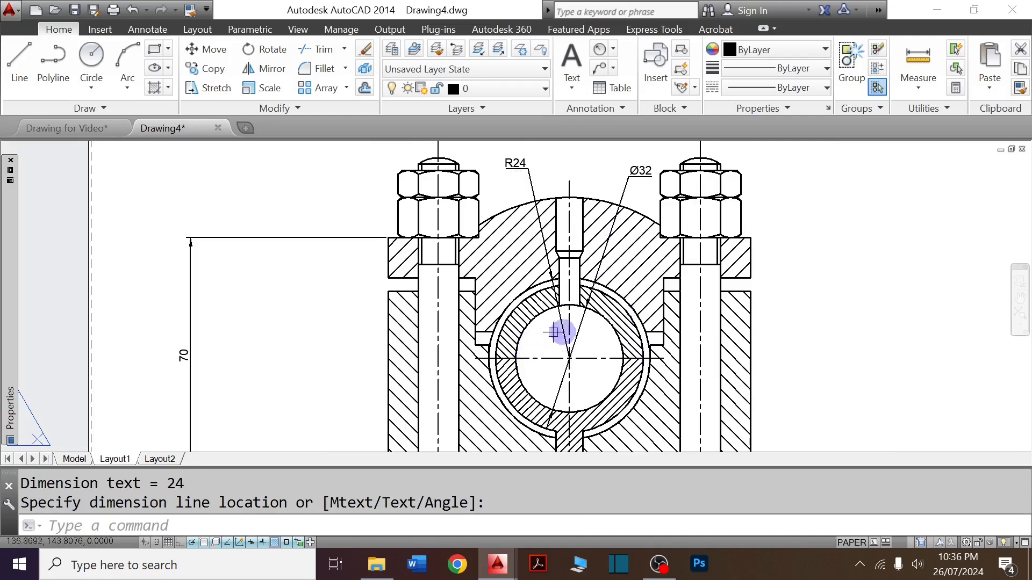
pyautogui.scroll(-3, 653, 311)
pyautogui.hotkey('ctrl', 'Tab')
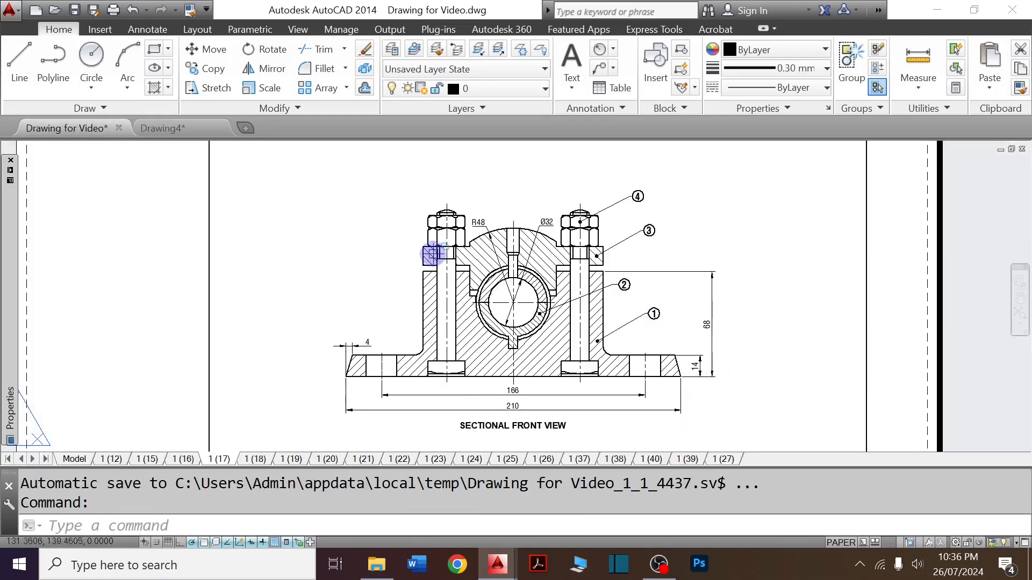
pyautogui.hotkey('ctrl', 'Tab')
# Move the whole sectional front view with its dimensions slightly down and to the right on the Layout1 sheet.
pyautogui.scroll(-3, 574, 252)
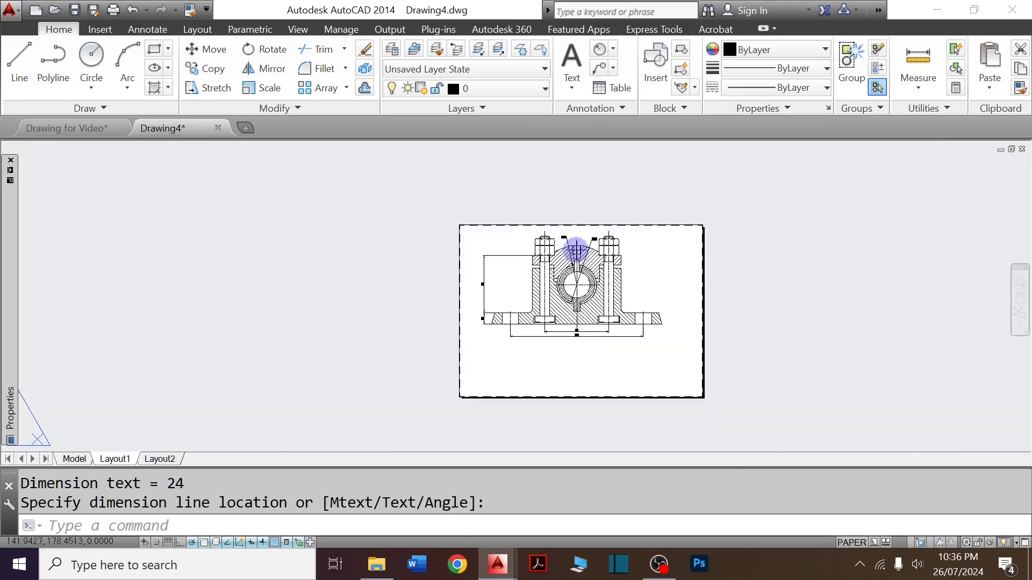
pyautogui.click(414, 201)
pyautogui.click(746, 387)
pyautogui.write('M')
pyautogui.press('Return')
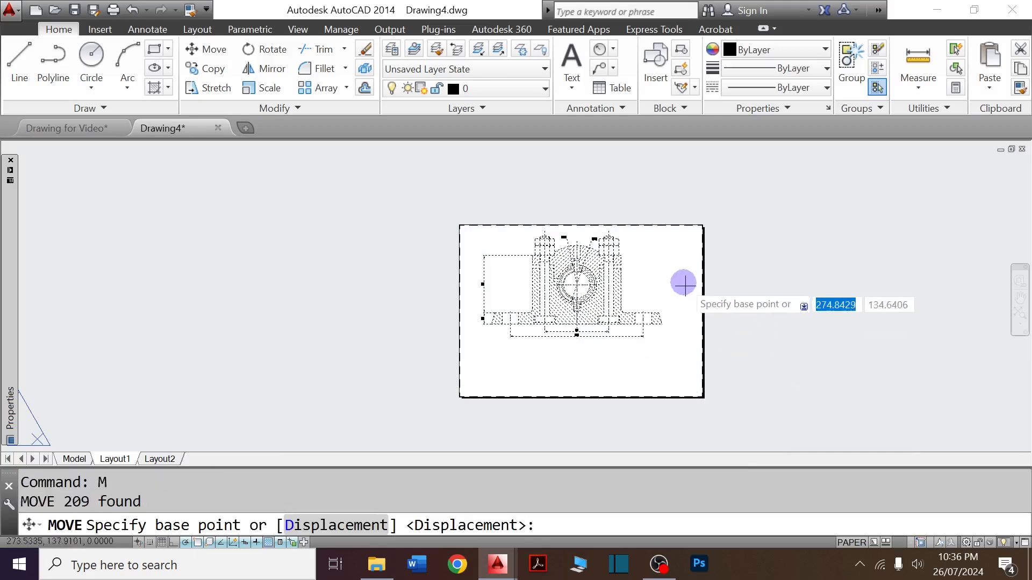
pyautogui.click(665, 259)
pyautogui.click(678, 271)
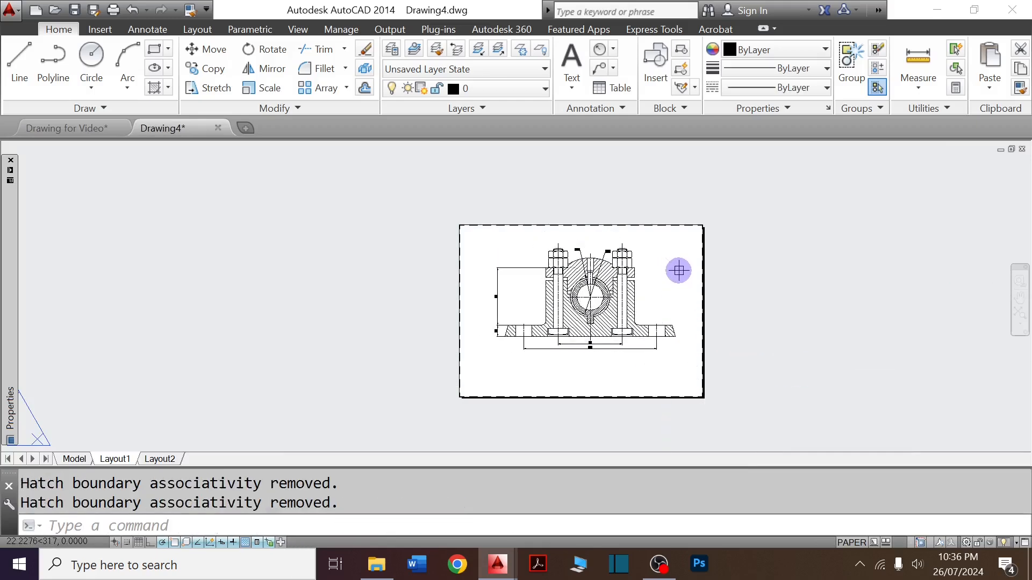
pyautogui.write('Z')
pyautogui.press('Return')
pyautogui.write('E')
pyautogui.press('Return')
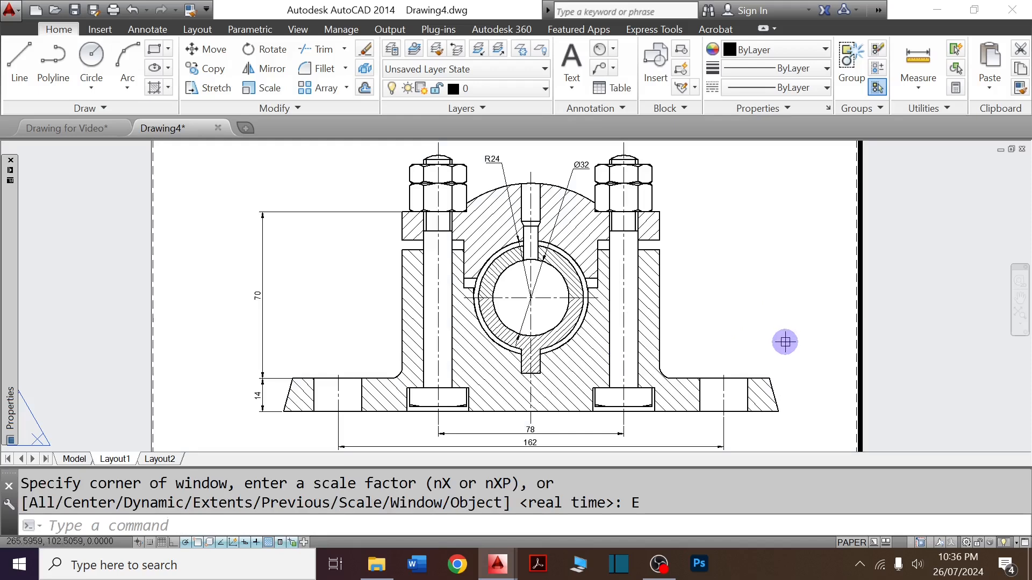
# Plot Layout1 with DWG To PDF.pc3 as Drawing4-Layout1.pdf in Documents, then review the PDF in Adobe Acrobat and close it.
pyautogui.hotkey('ctrl', 'p')
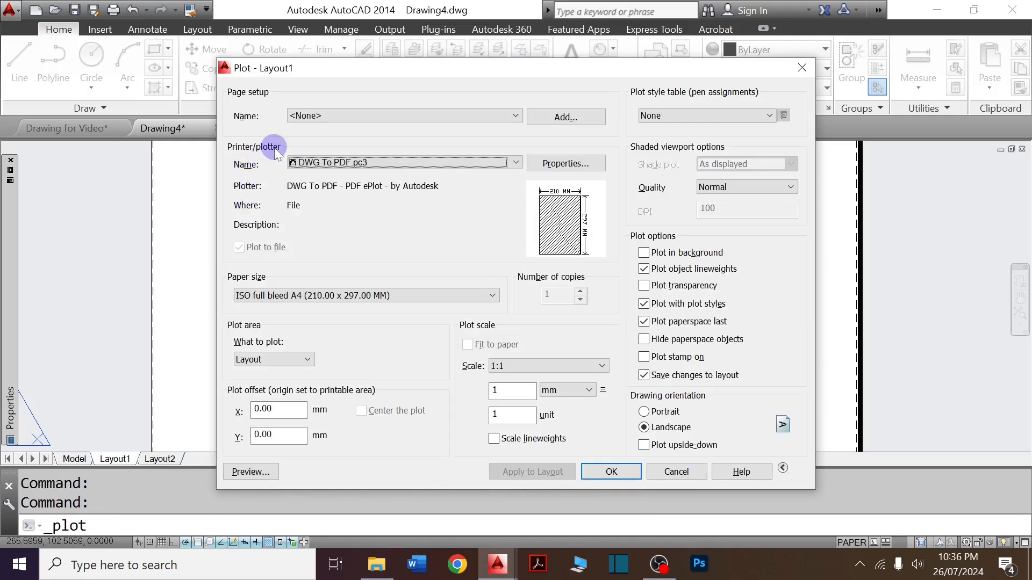
pyautogui.click(589, 466)
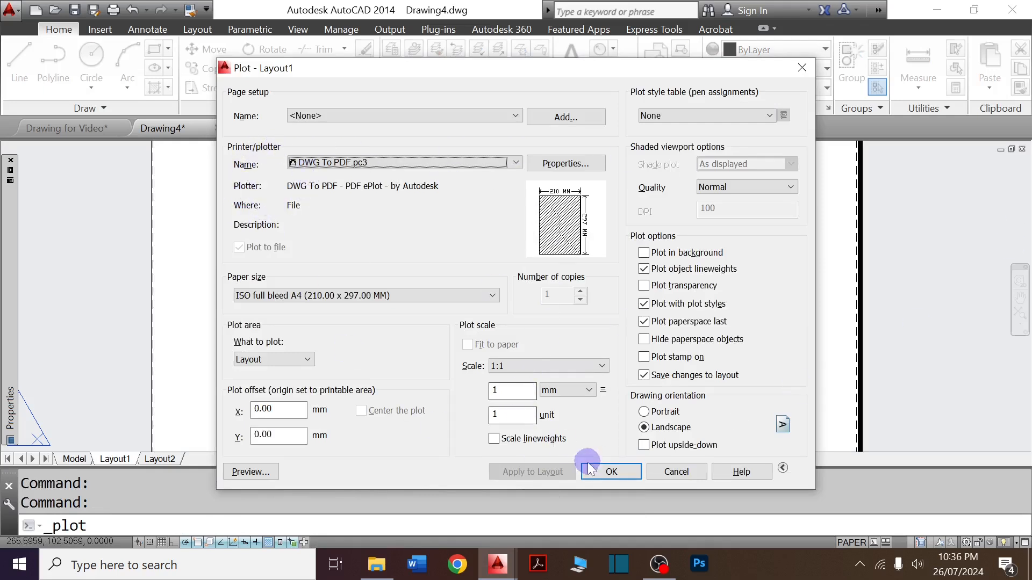
pyautogui.click(379, 163)
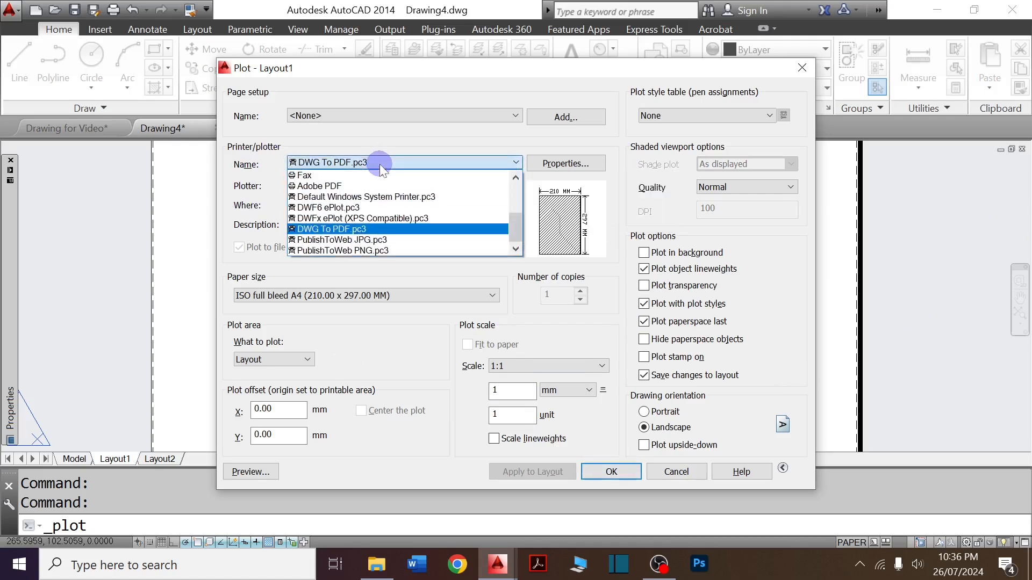
pyautogui.click(389, 218)
pyautogui.click(388, 229)
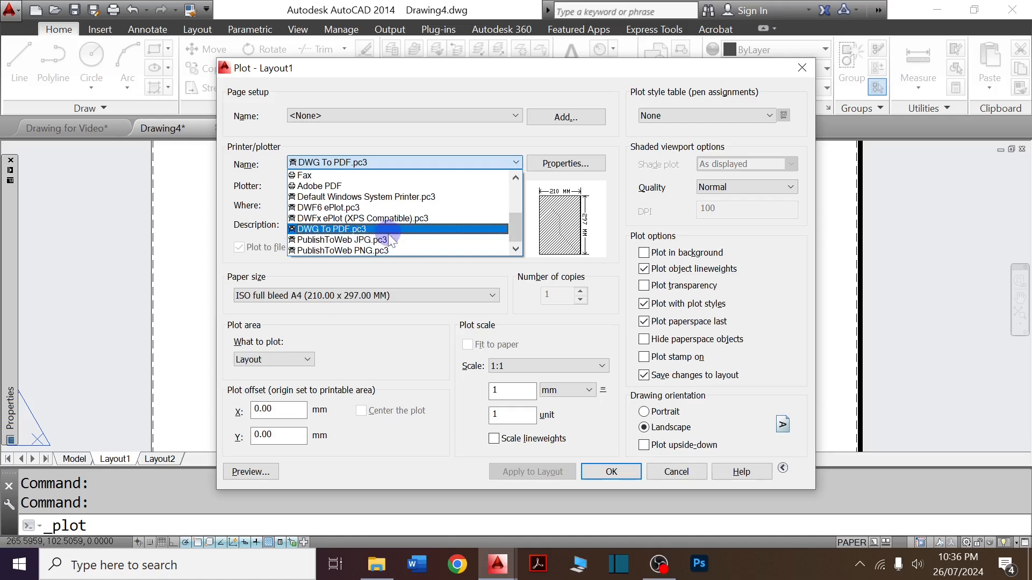
pyautogui.moveTo(390, 240); pyautogui.dragTo(390, 241)
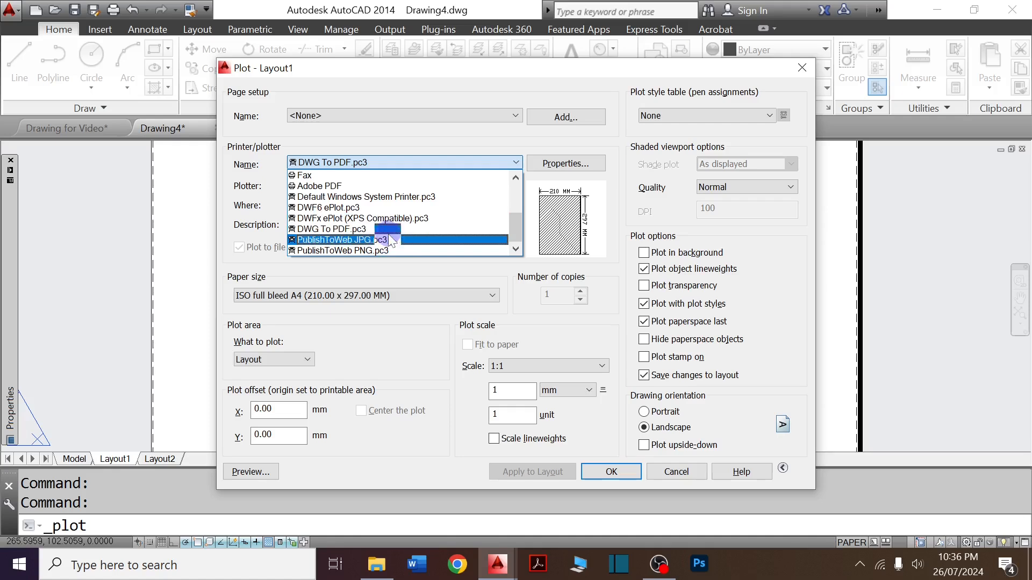
pyautogui.click(388, 232)
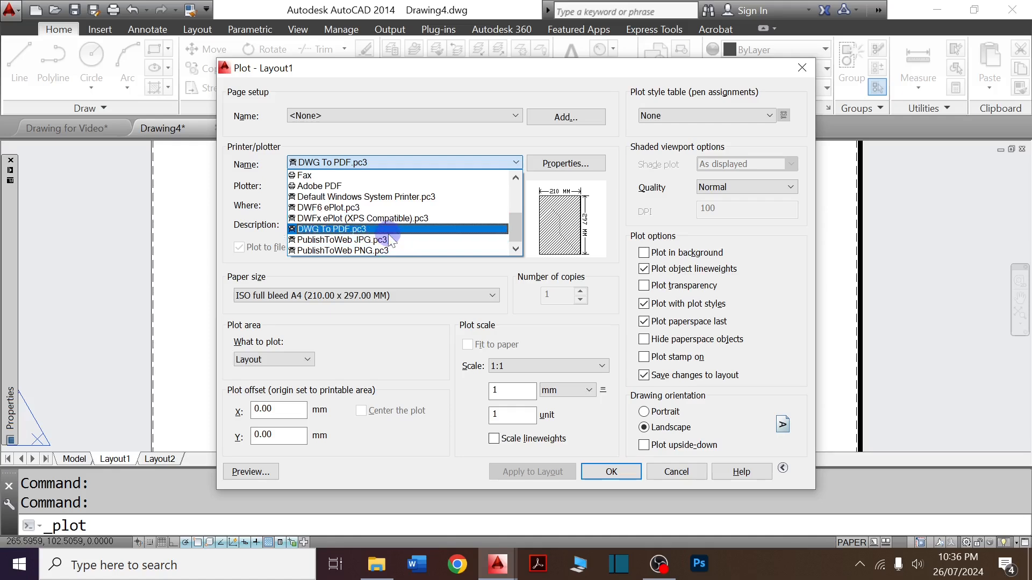
pyautogui.click(347, 165)
pyautogui.click(624, 469)
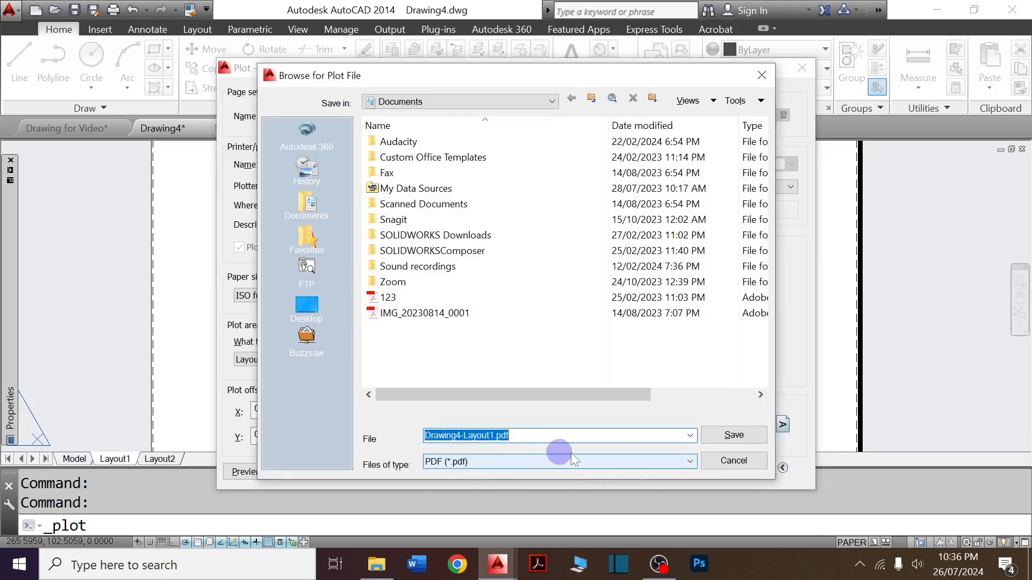
pyautogui.click(734, 435)
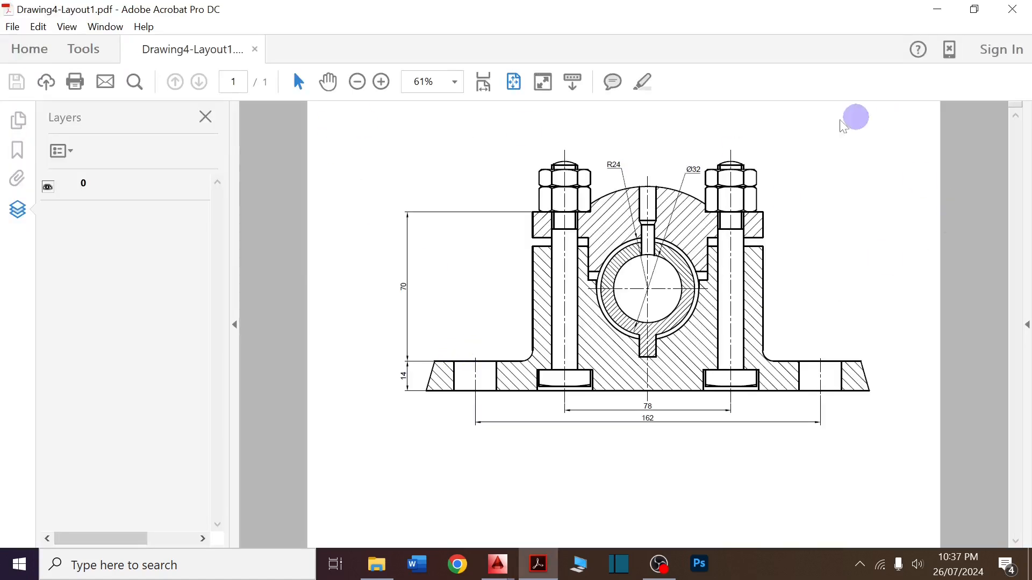
pyautogui.click(205, 117)
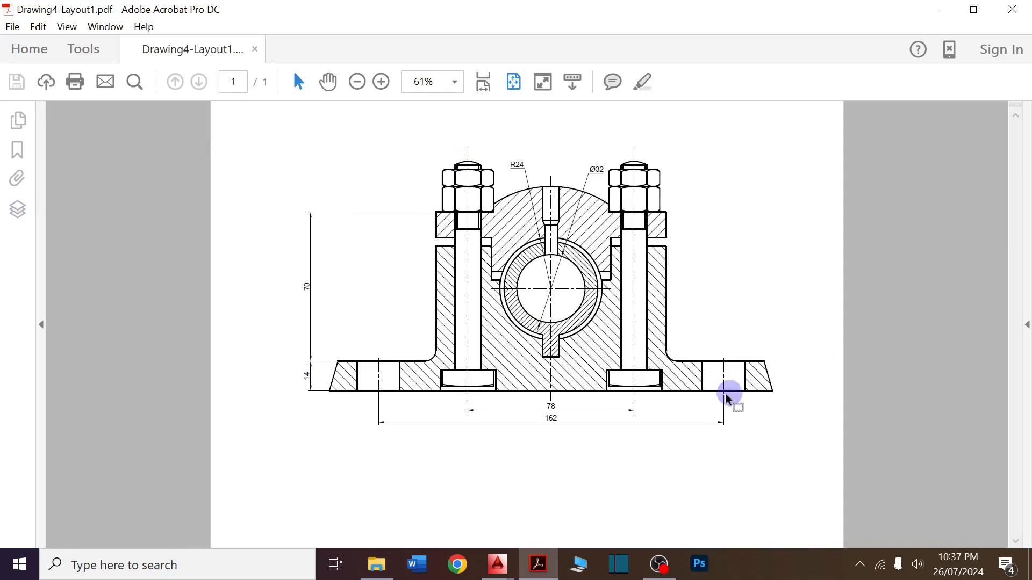
pyautogui.click(1018, 15)
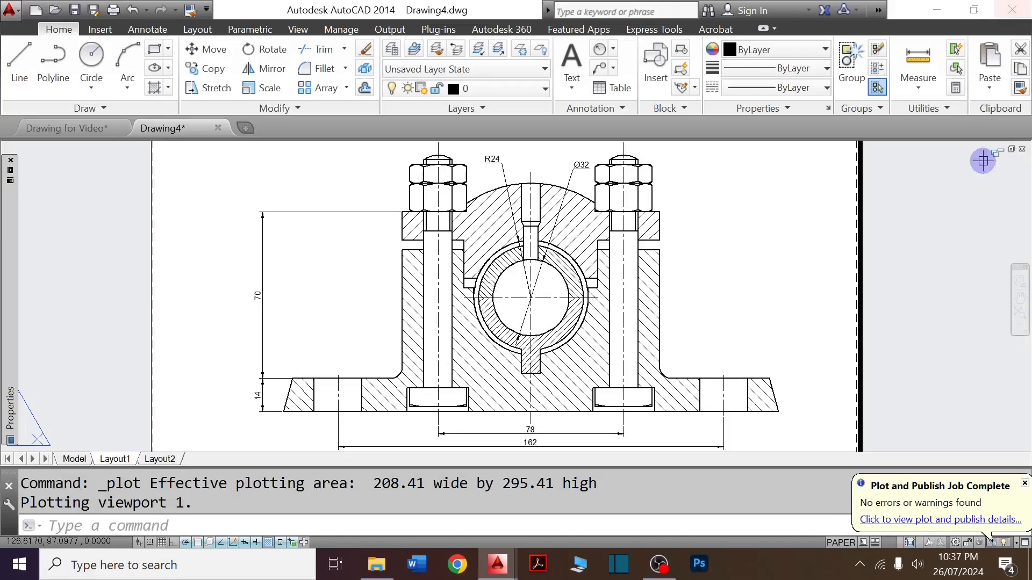